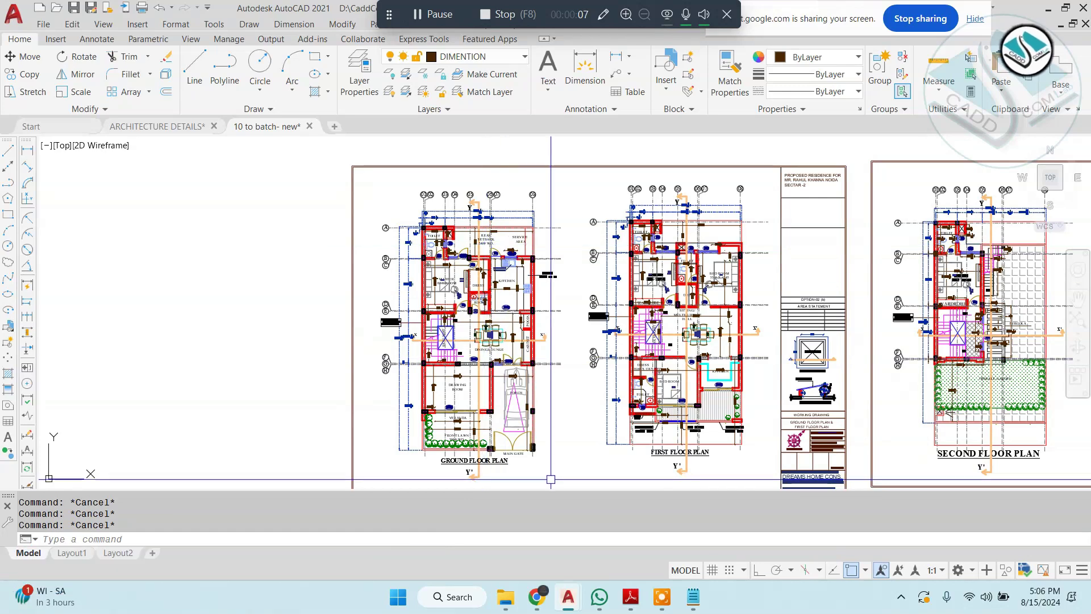
Step: Open the recent drawing FRESH PROJECT DAY 01
click(40, 127)
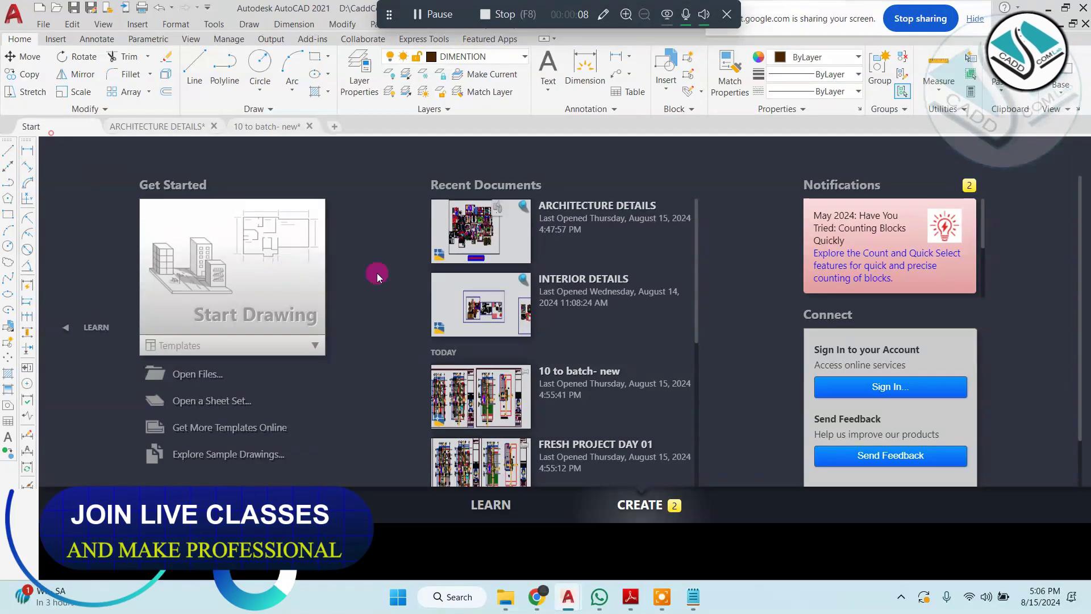
scroll(526, 353, down, 3)
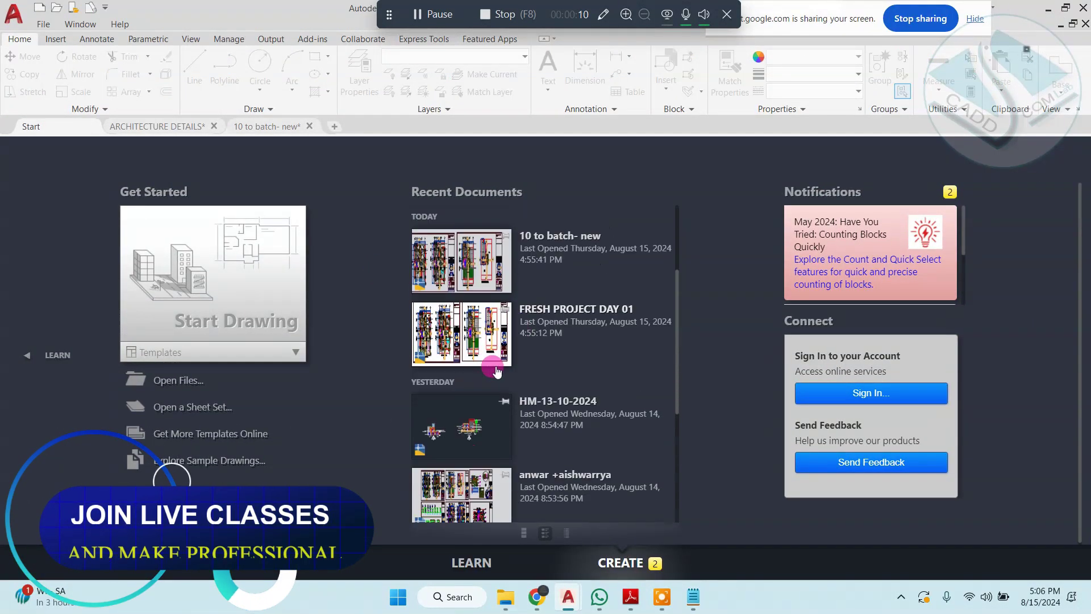
click(463, 311)
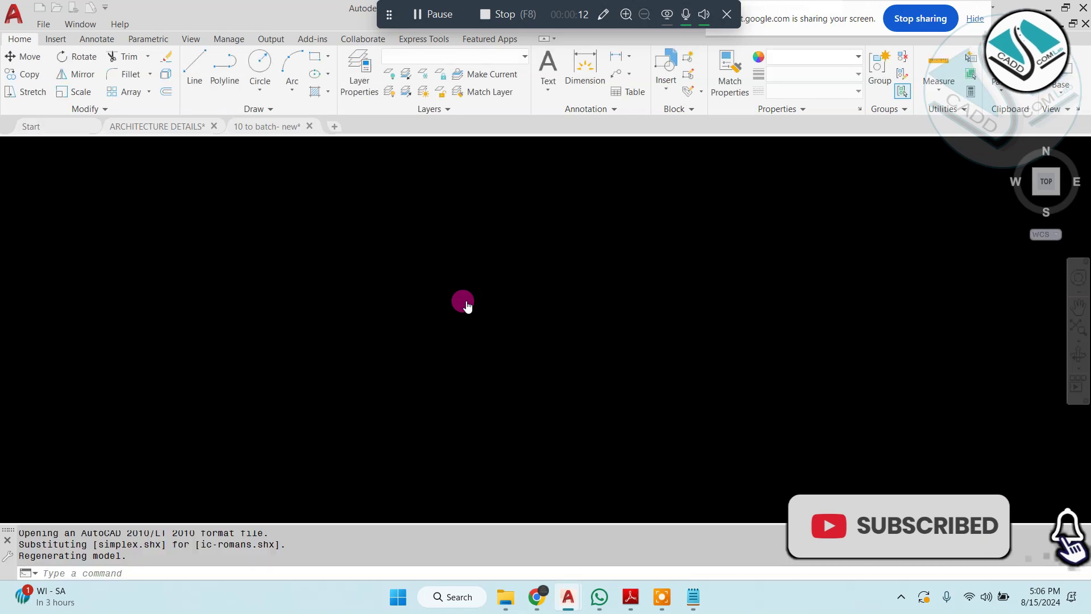
scroll(458, 277, up, 5)
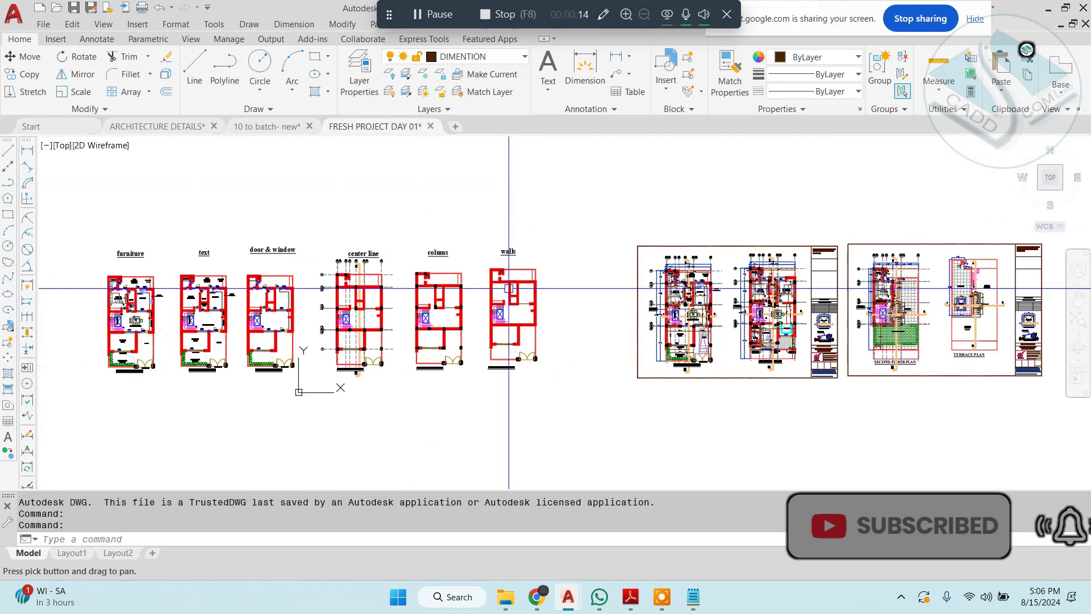
key(Escape)
key(Escape)
Step: In the colums plan, offset the outer right wall line of the narrow central room 3'6" to the right
middle_drag(568, 280, 565, 304)
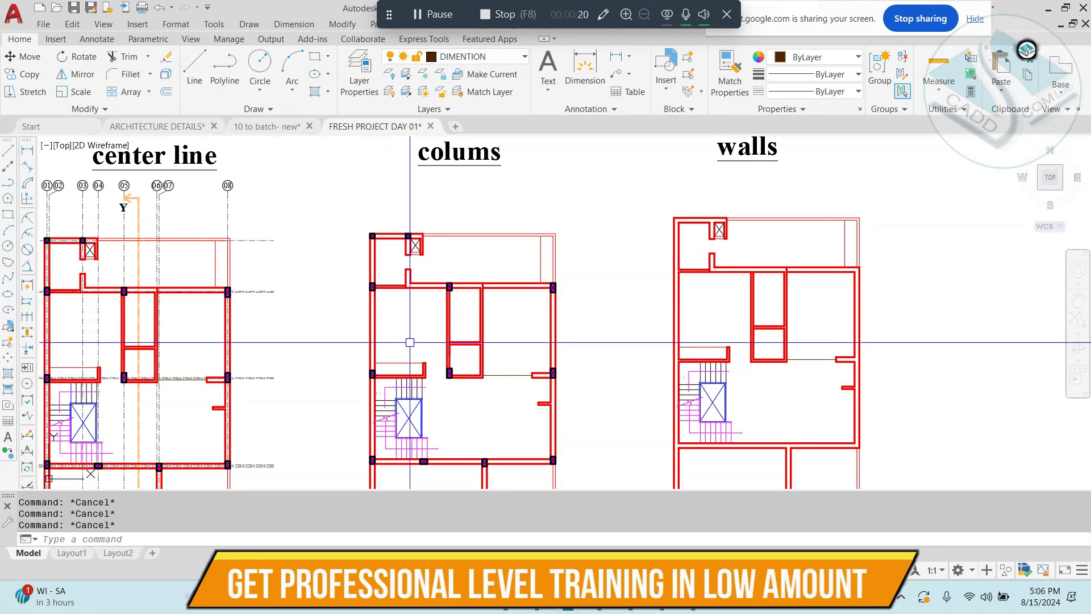
middle_drag(433, 317, 437, 302)
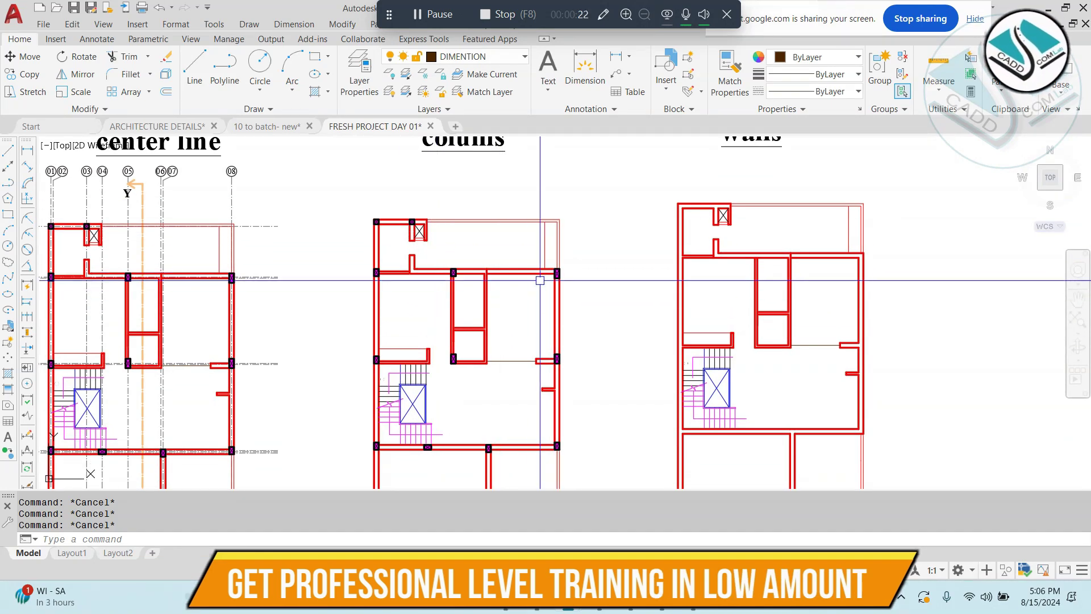
scroll(456, 284, up, 4)
scroll(500, 275, down, 2)
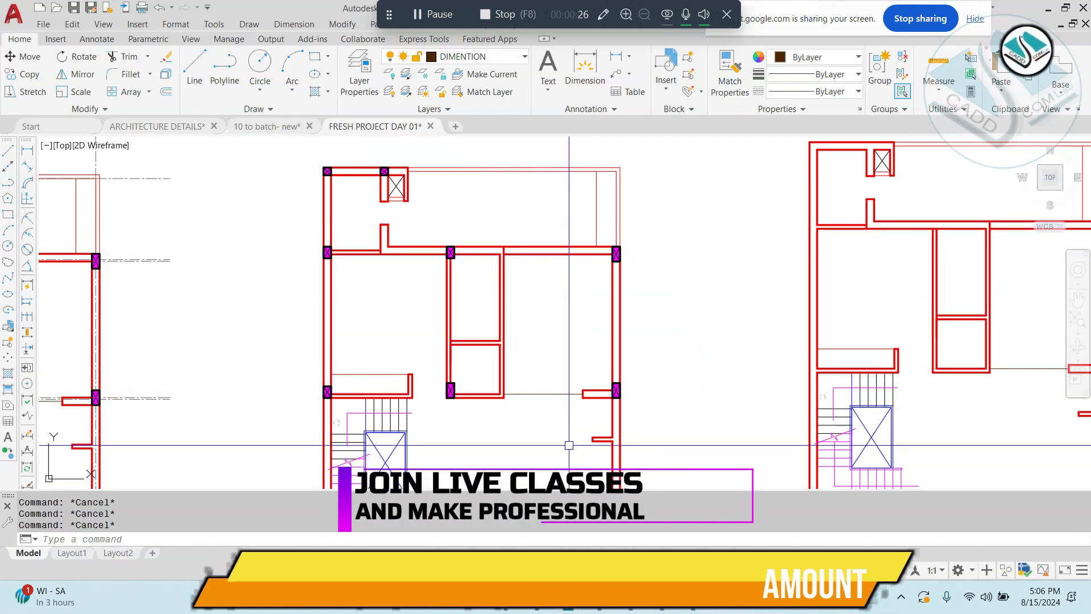
scroll(462, 347, up, 2)
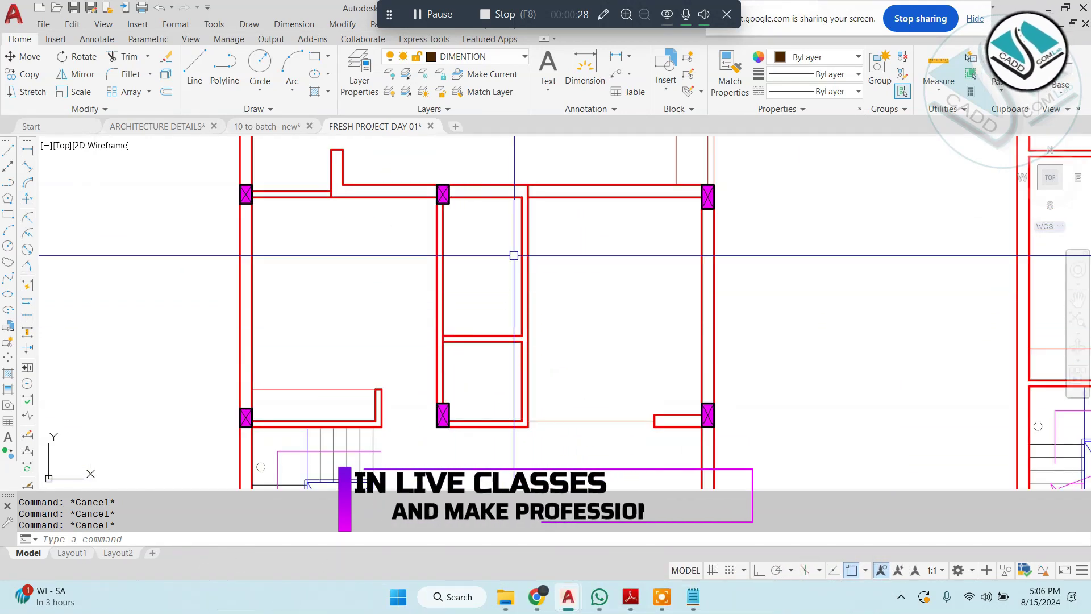
middle_drag(462, 230, 487, 266)
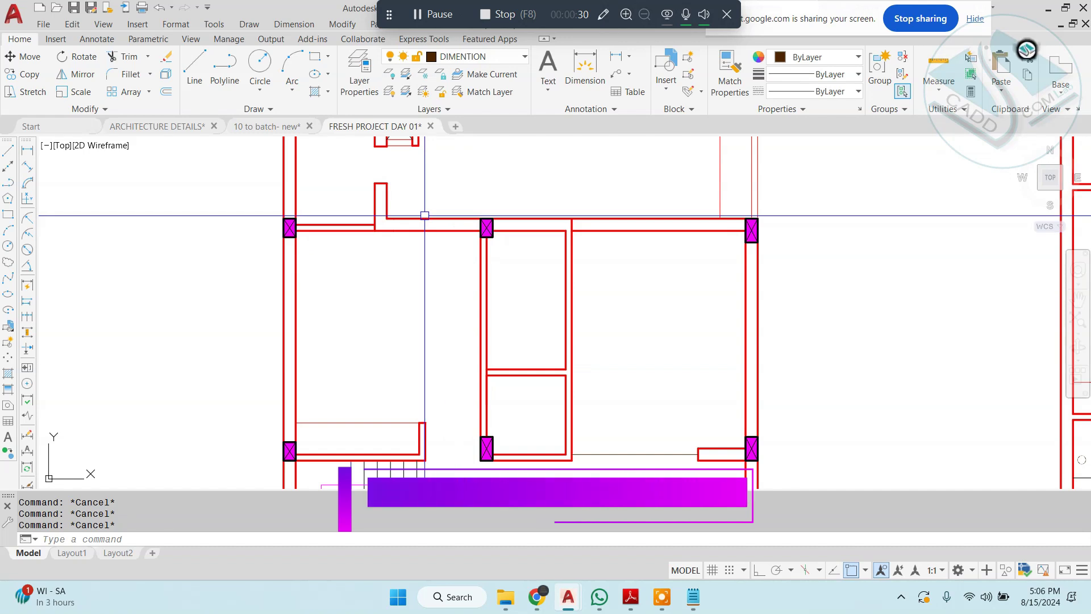
scroll(424, 216, up, 2)
middle_drag(453, 233, 316, 266)
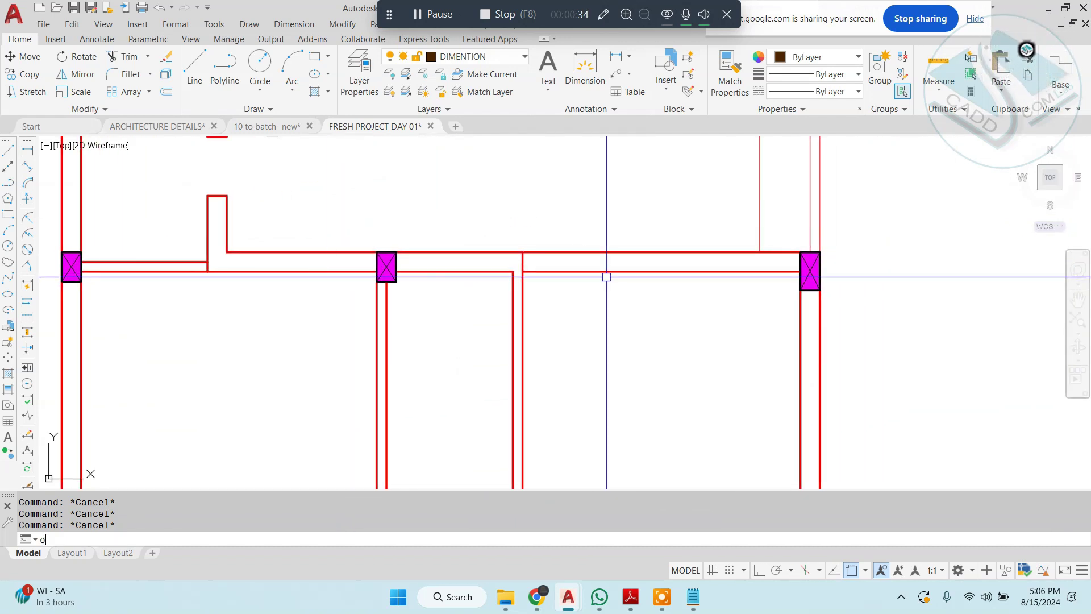
key(Return)
text(3'6")
key(Return)
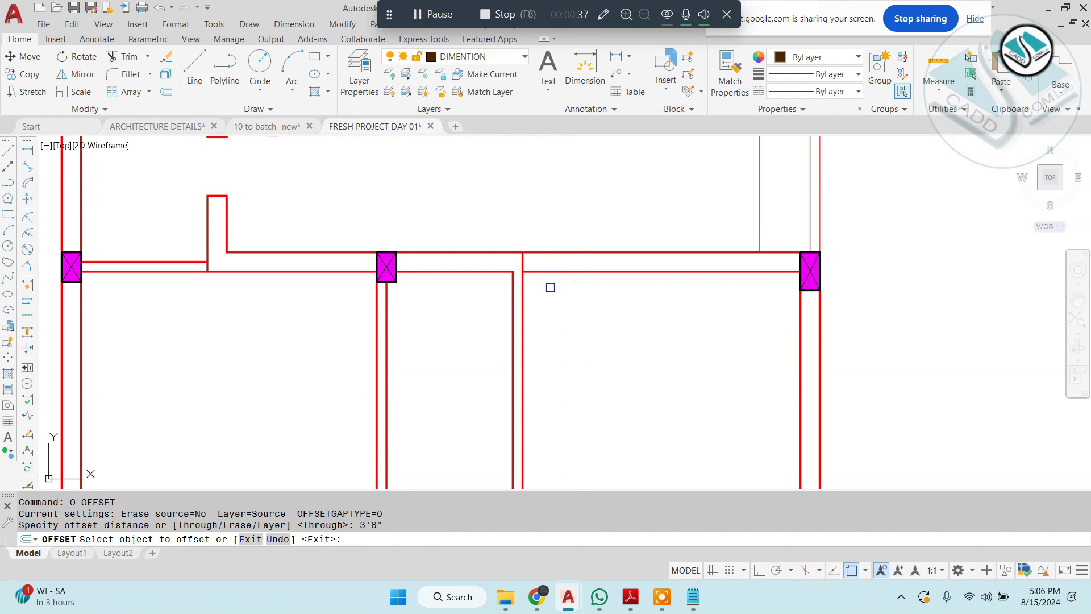
click(521, 295)
click(637, 316)
Step: Trim the horizontal wall between the central room and the offset line, including the line's excess, to form a doorway opening
key(Escape)
text(tr)
key(Return)
click(585, 236)
click(560, 325)
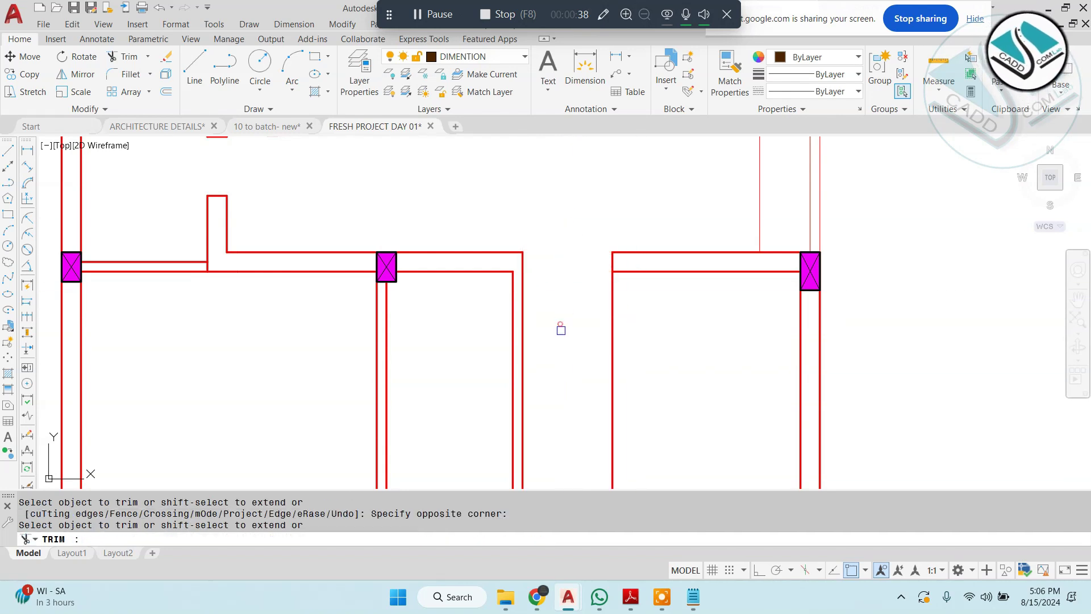
click(577, 377)
key(Escape)
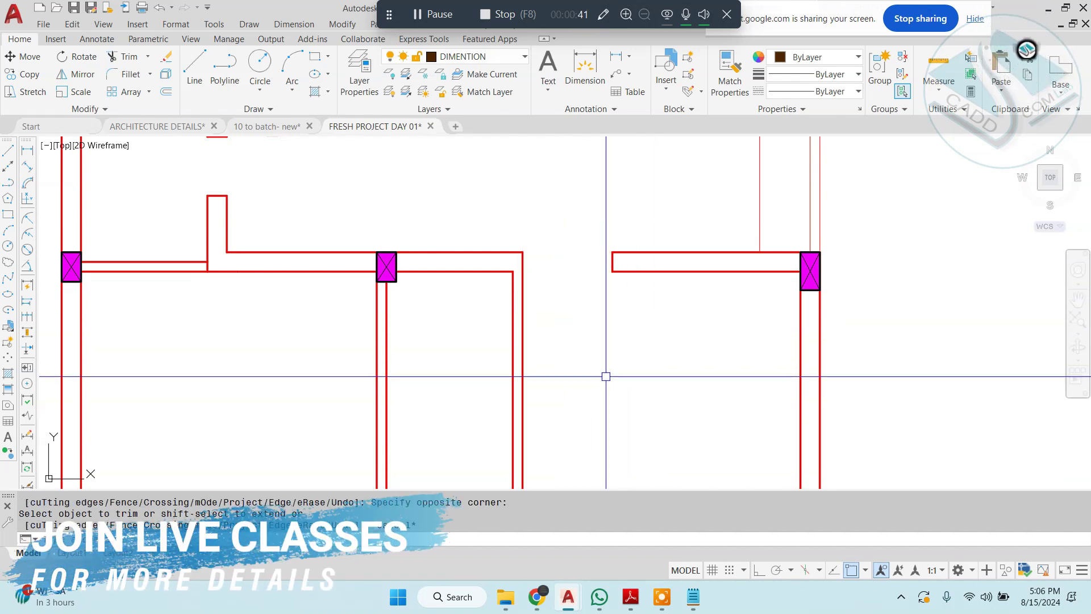
Step: Offset the left wall line of the central room 3'6" to the left
text(o)
key(Return)
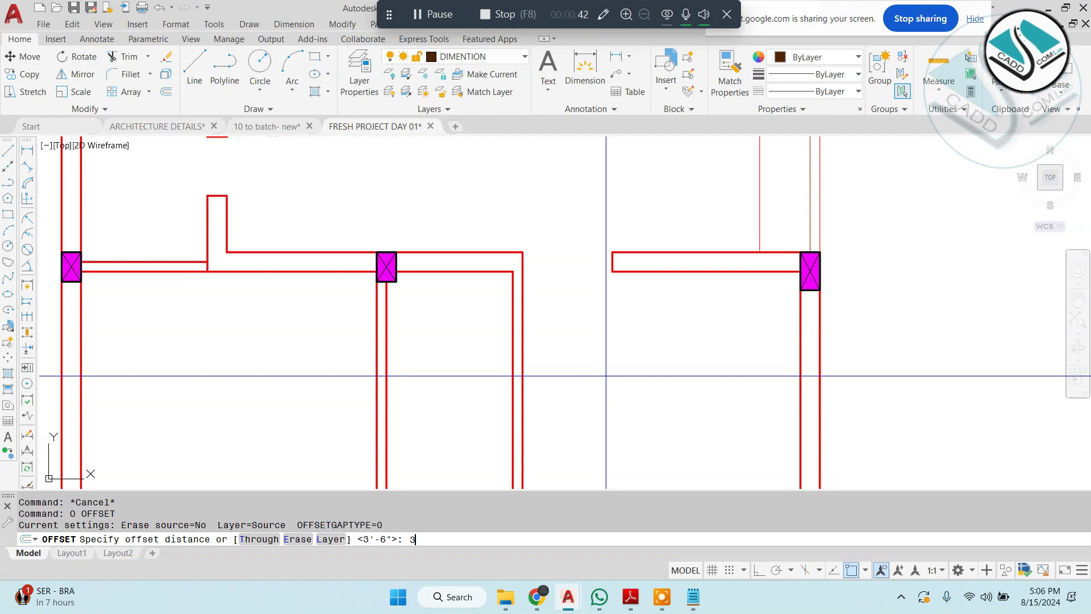
text(3'6")
key(Return)
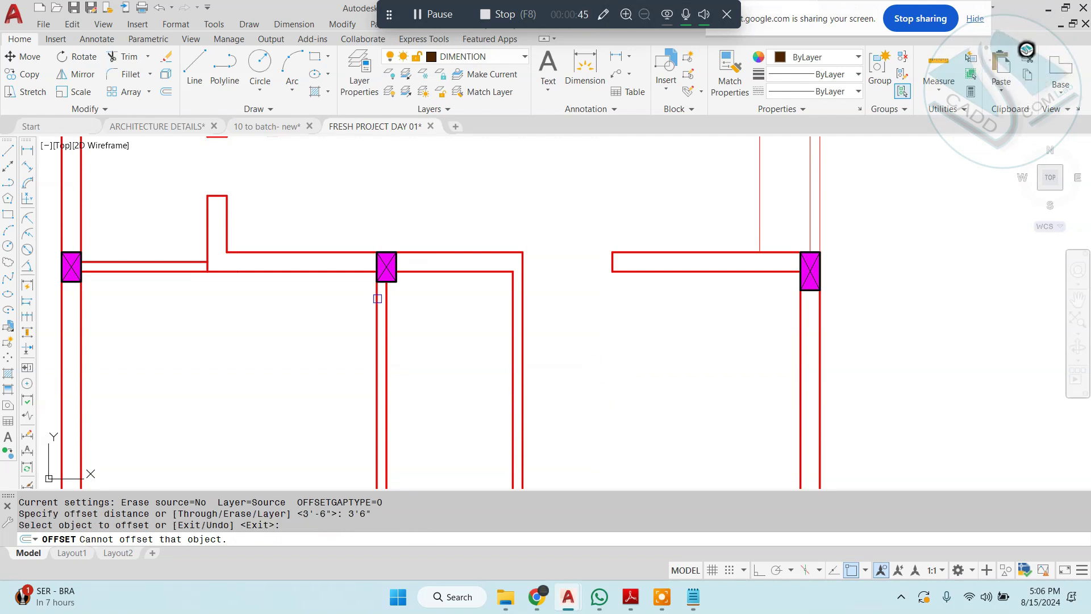
click(377, 299)
click(348, 301)
click(309, 295)
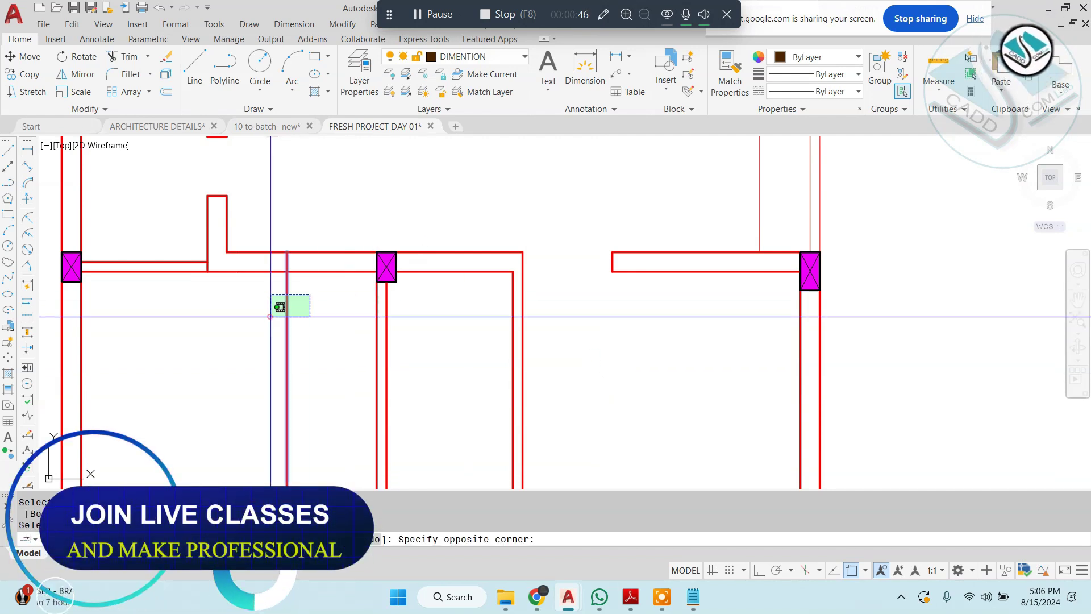
Step: Trim the horizontal wall and the leftover offset line to form a second doorway opening left of the central column
text(tr)
key(Return)
click(319, 227)
click(311, 293)
click(327, 312)
click(262, 347)
key(Escape)
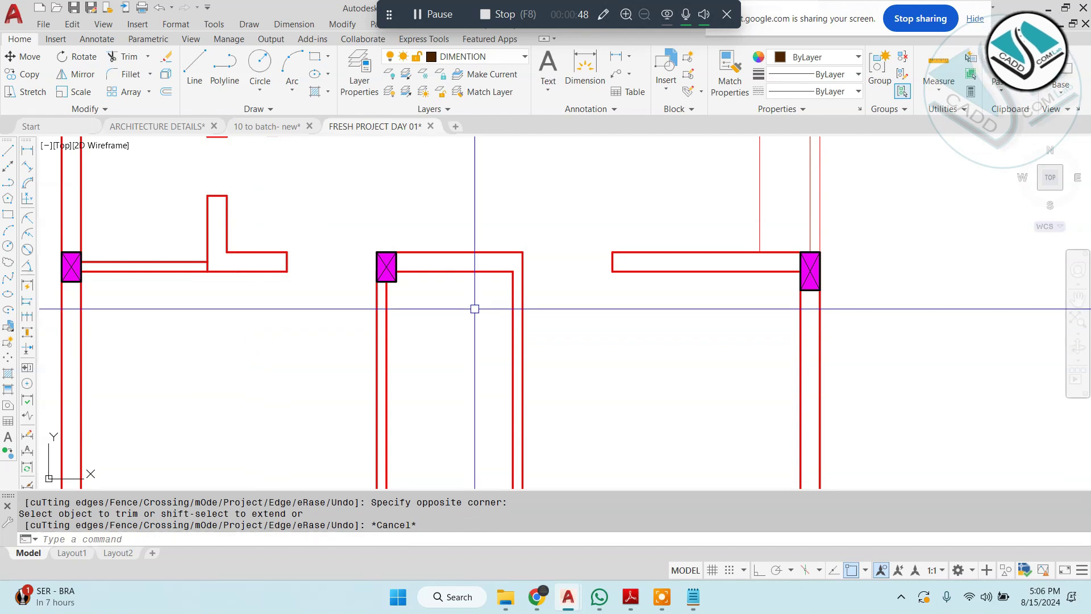
scroll(492, 304, down, 2)
key(Escape)
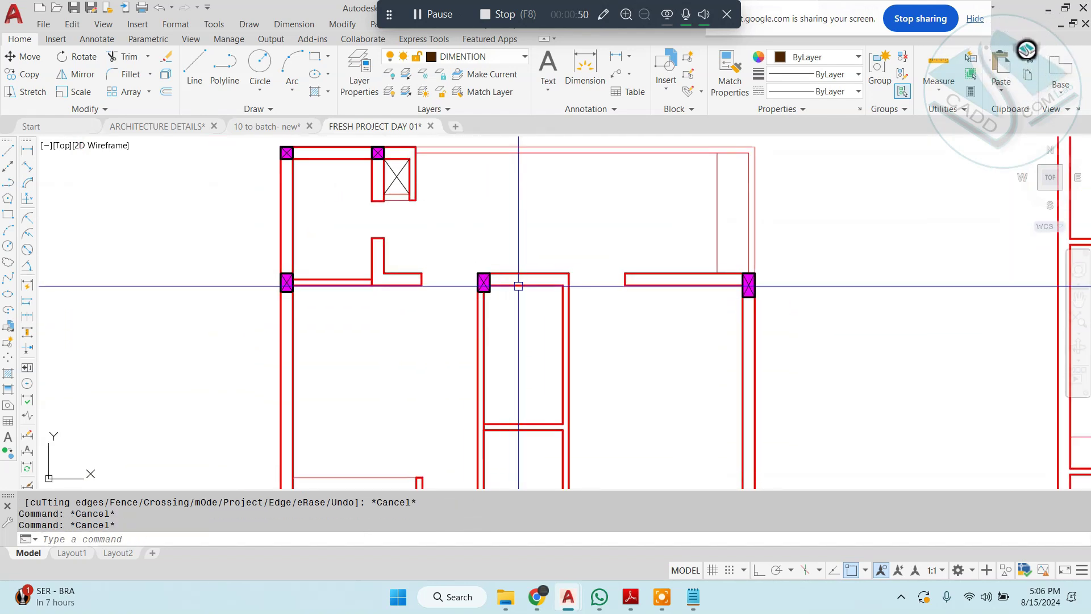
Step: Switch to File Explorer and open the drawing 06-01-cad-blocks-net-doors-plan from the DOORS PLAN folder in Architecture blocks
click(600, 524)
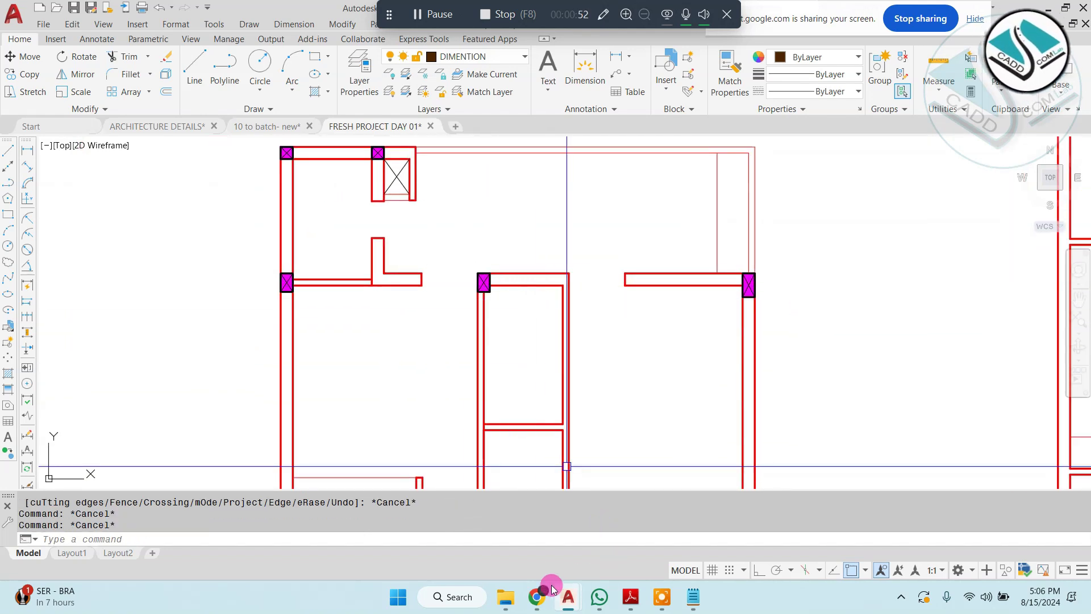
click(499, 596)
click(480, 513)
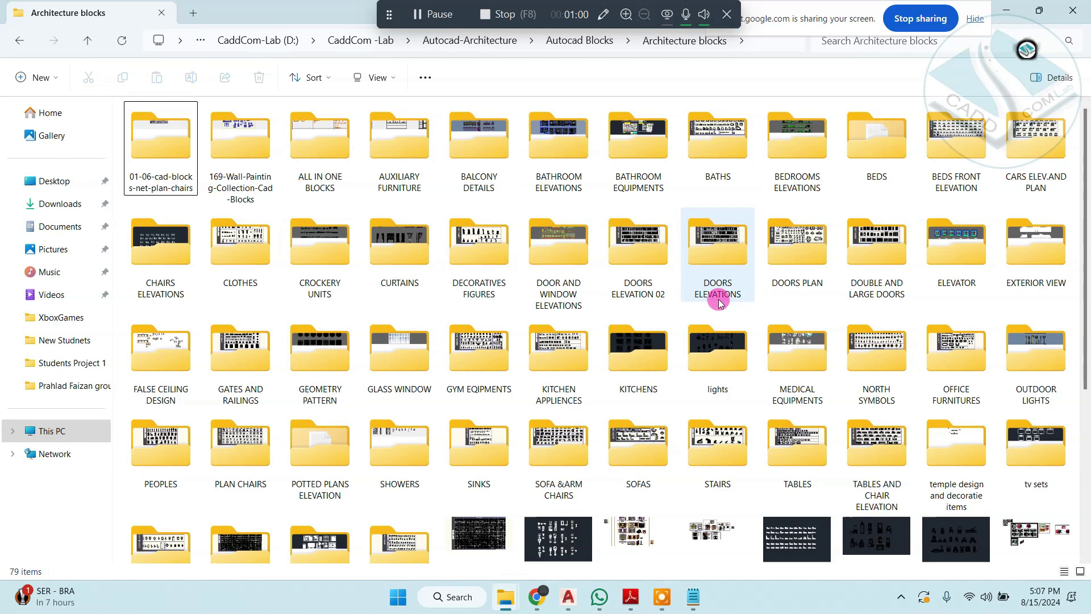
double_click(803, 250)
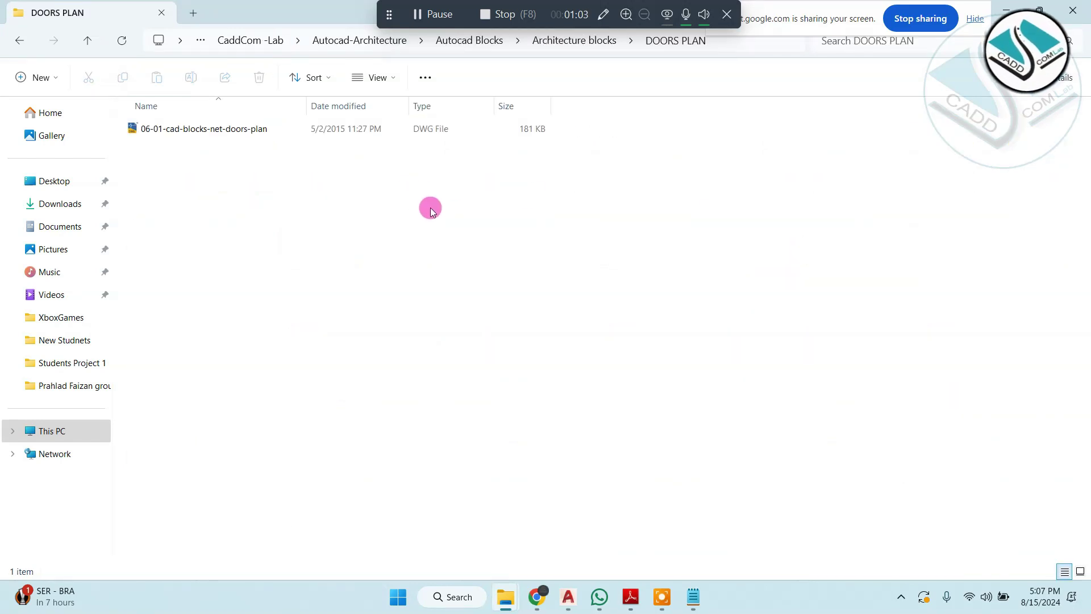
double_click(233, 128)
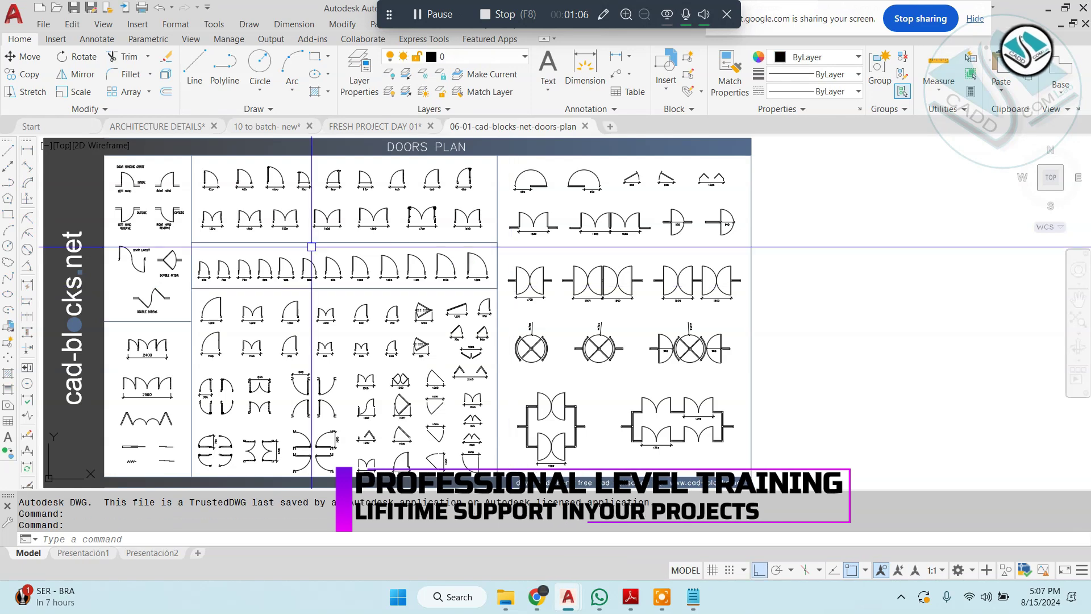
Step: Copy the single-leaf 900 door block next to the 830 door to the clipboard
scroll(327, 243, up, 2)
middle_drag(328, 243, 414, 287)
scroll(538, 203, up, 3)
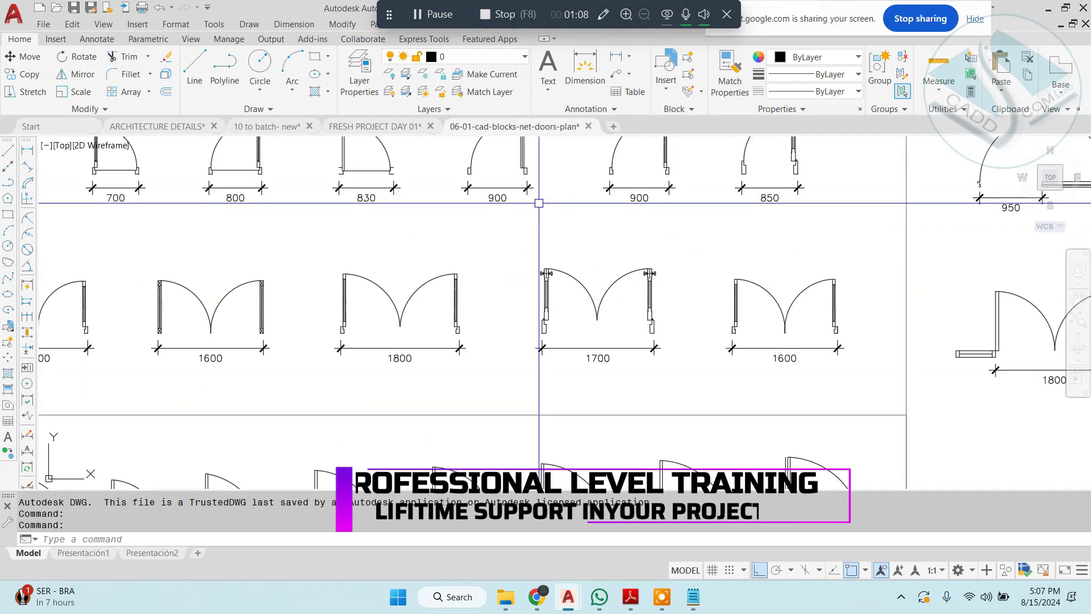
middle_drag(538, 203, 522, 273)
scroll(544, 218, up, 2)
key(Escape)
click(415, 272)
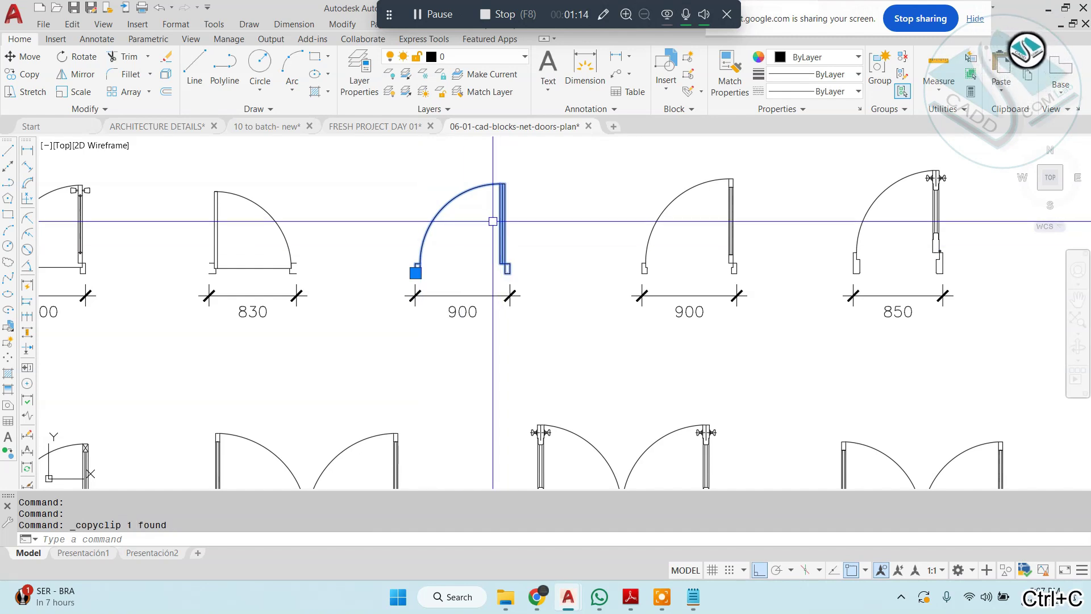
Step: Paste the copied door block into the colums plan of FRESH PROJECT DAY 01, below the left doorway opening
click(364, 126)
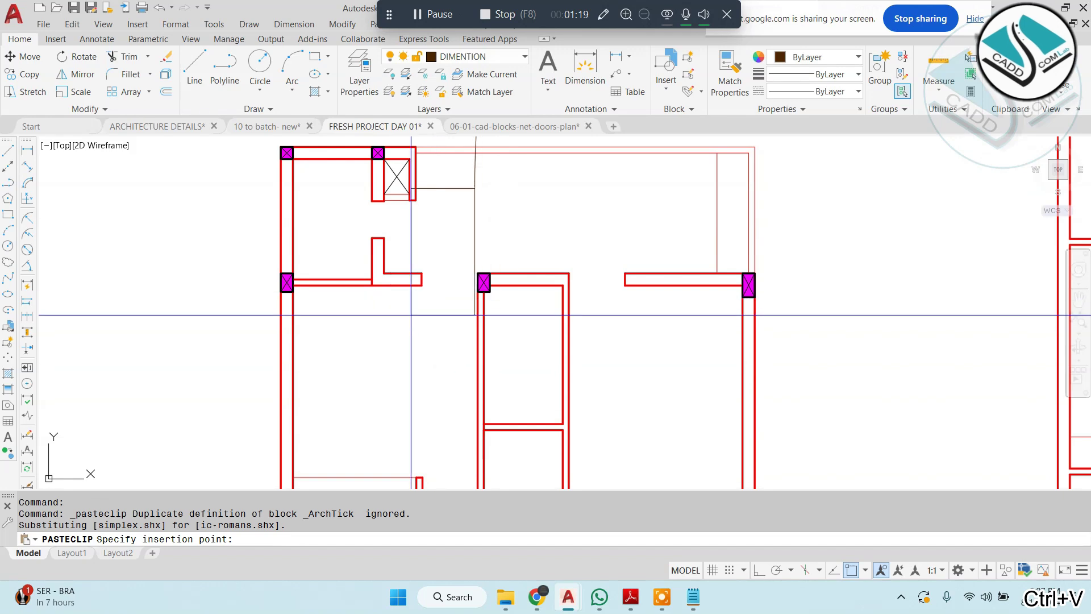
click(369, 355)
scroll(492, 340, down, 5)
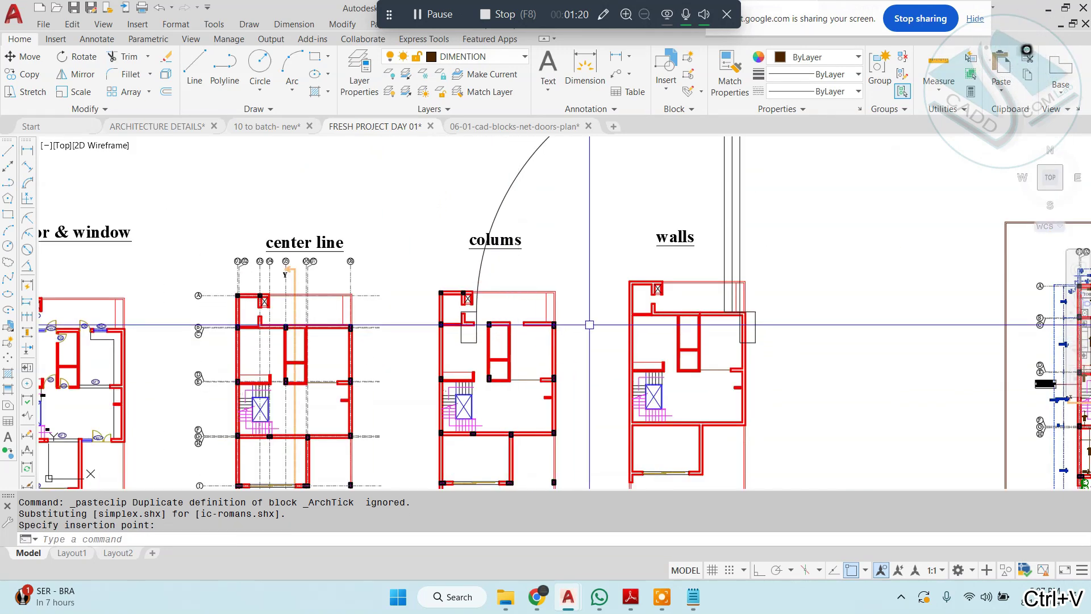
Step: Switch to Notepad, complete the second note line as "2-scale-sc-enter", and return to the drawing
click(692, 596)
click(350, 152)
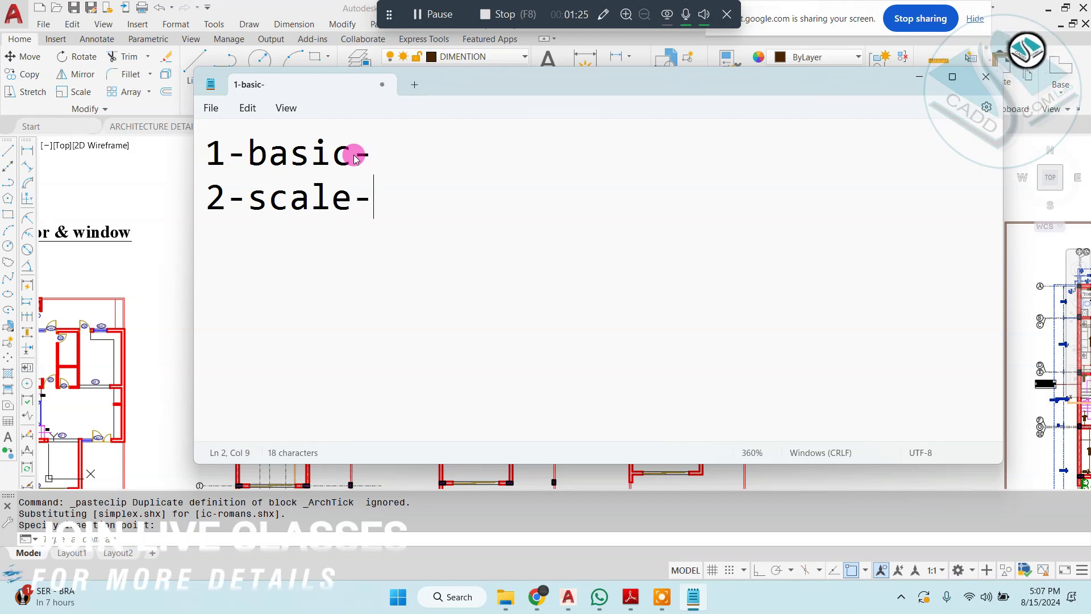
text(sc-enter)
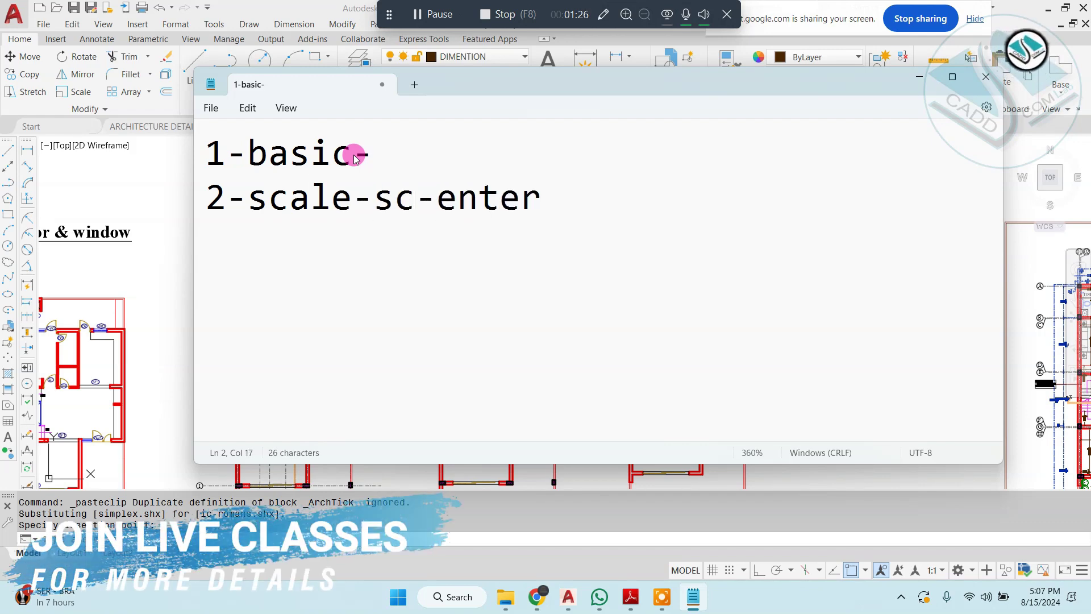
click(920, 78)
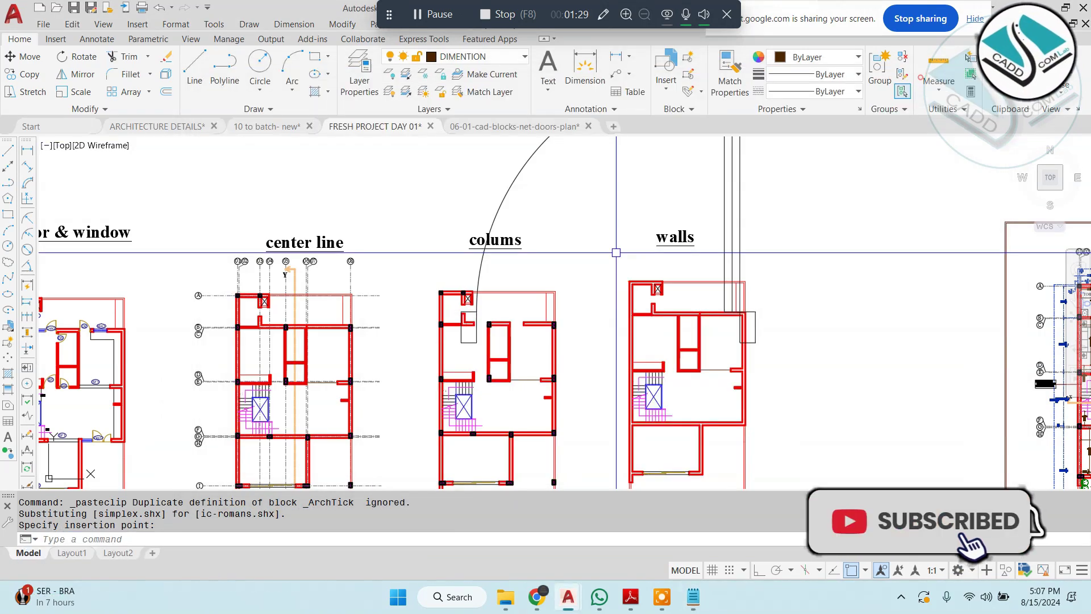
Step: Scale the oversized pasted door block down by eye from its left jamb to roughly the size of the doorway
scroll(772, 270, up, 2)
click(716, 251)
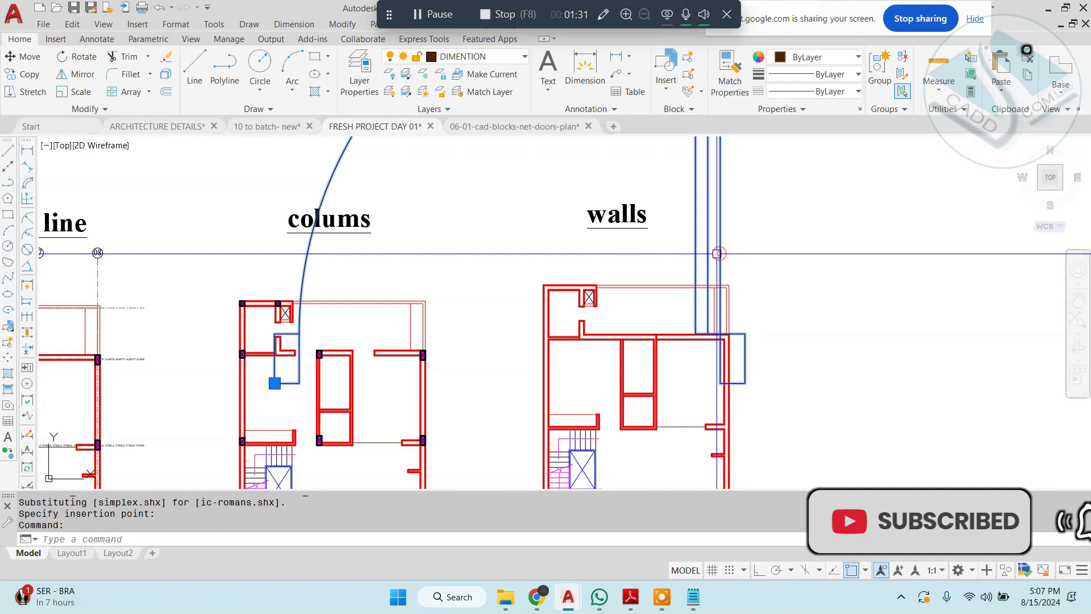
text(s)
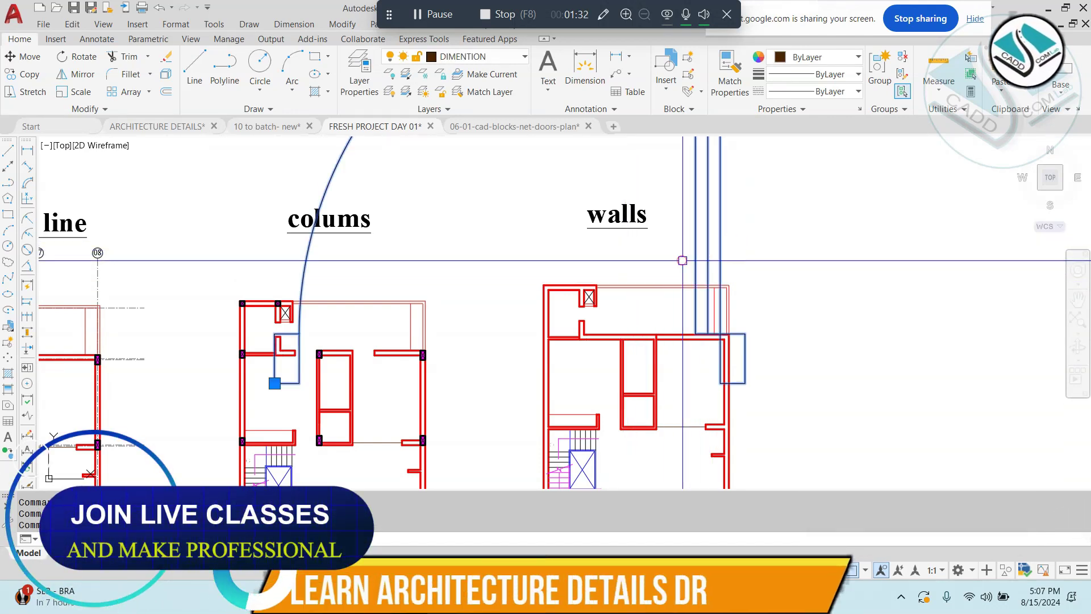
key(Escape)
key(Escape)
scroll(275, 361, up, 4)
click(335, 350)
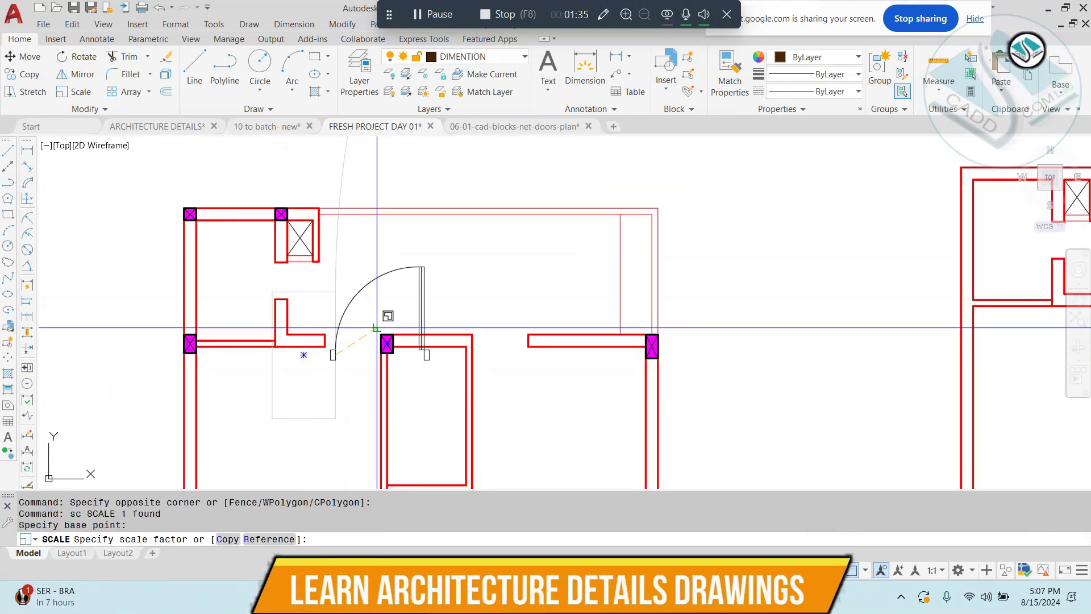
scroll(221, 353, up, 2)
key(Escape)
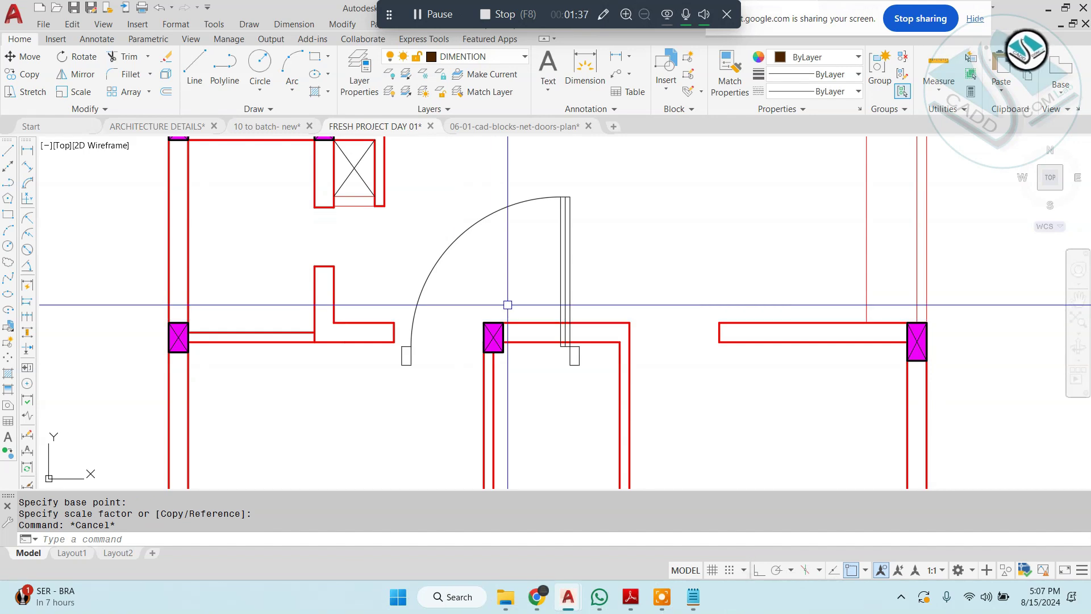
Step: Scale the pasted door block by reference from its left jamb's outer edge, matching its overall width to the left doorway between wall end and column
click(604, 229)
click(503, 263)
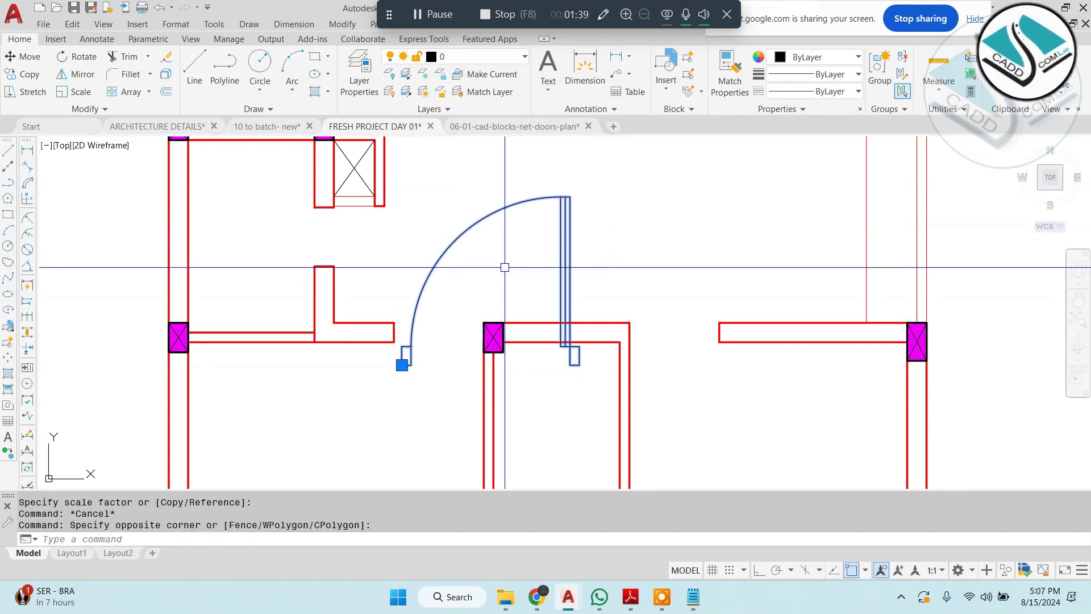
text(sc)
key(Return)
scroll(432, 360, up, 4)
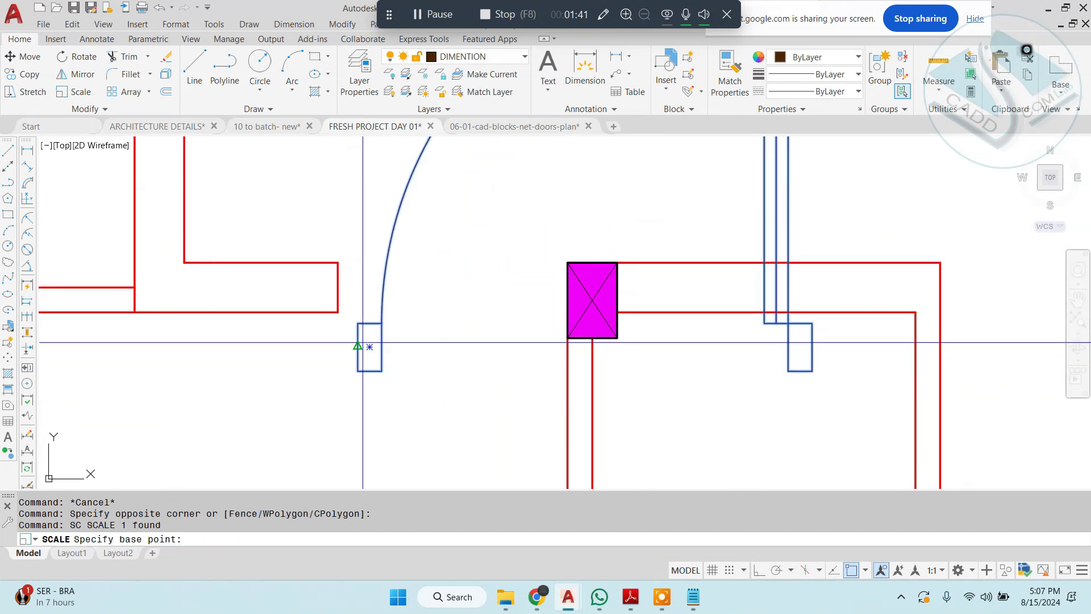
click(357, 346)
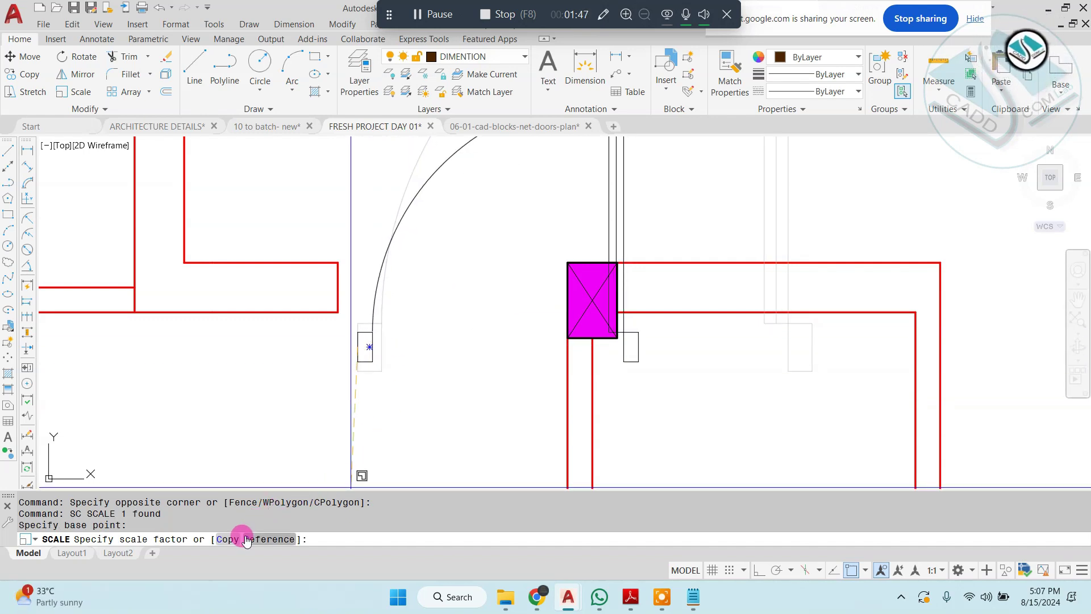
click(269, 540)
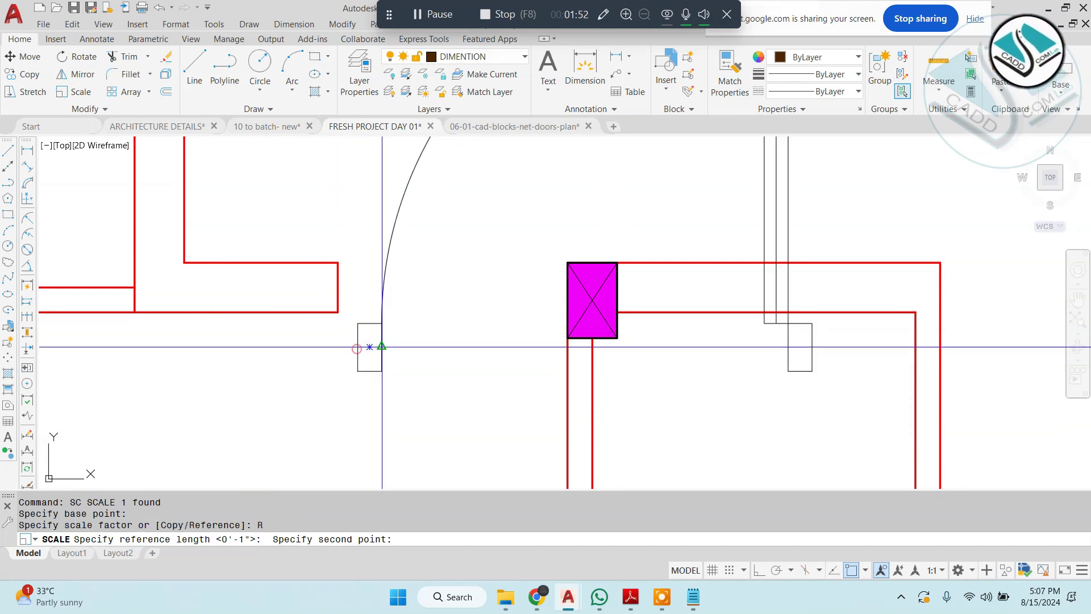
click(801, 347)
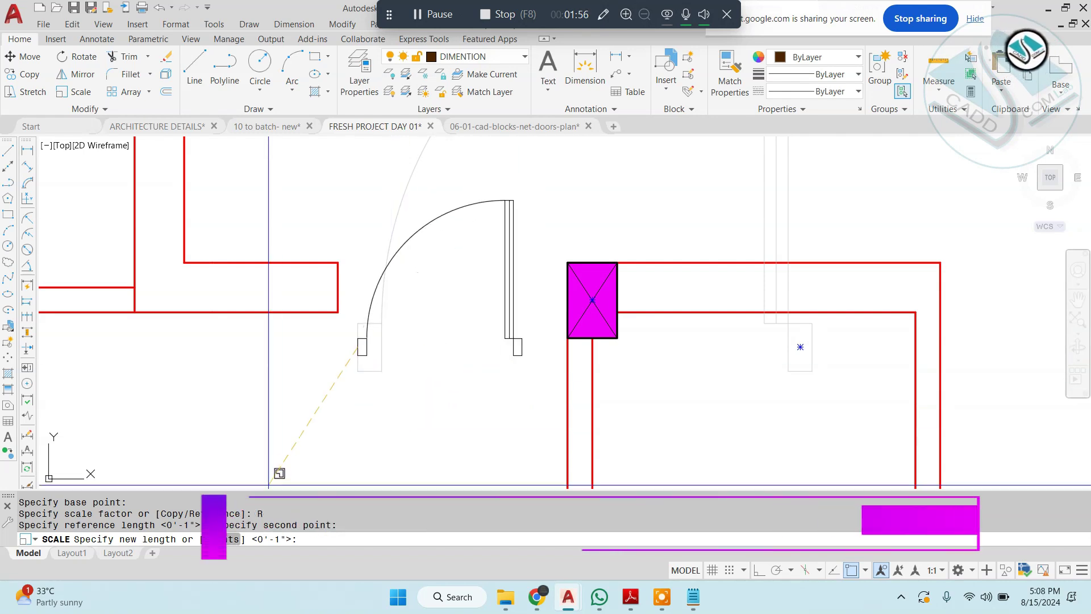
text(p)
key(Return)
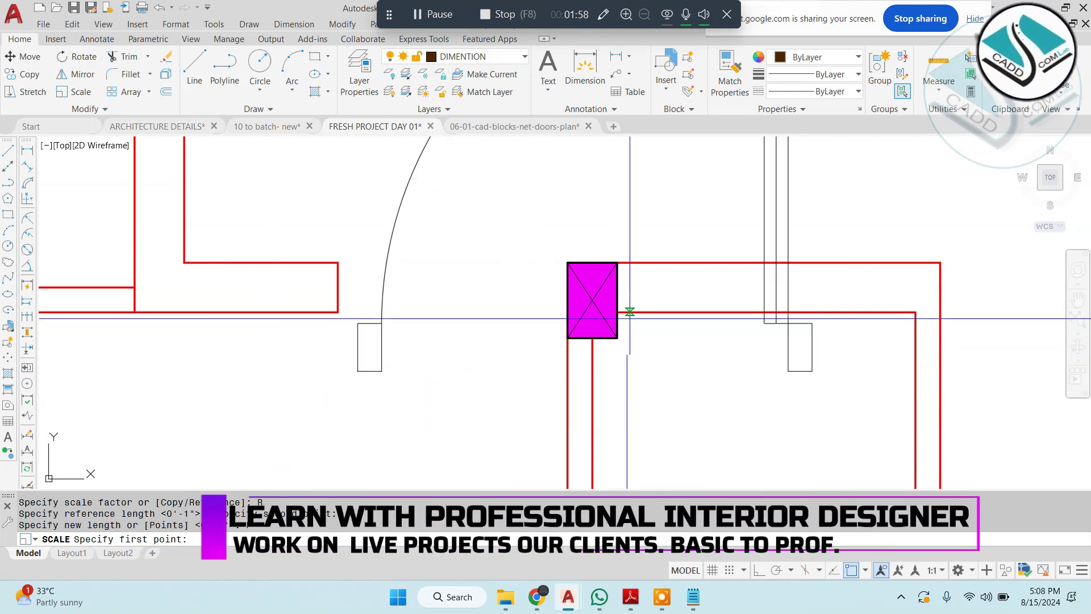
scroll(388, 284, up, 2)
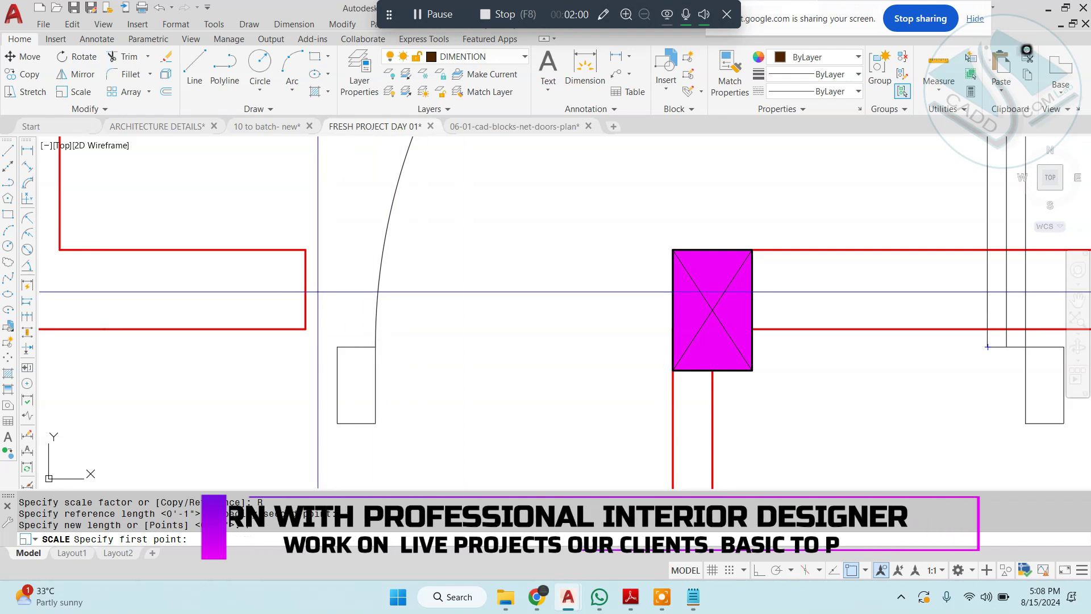
click(307, 289)
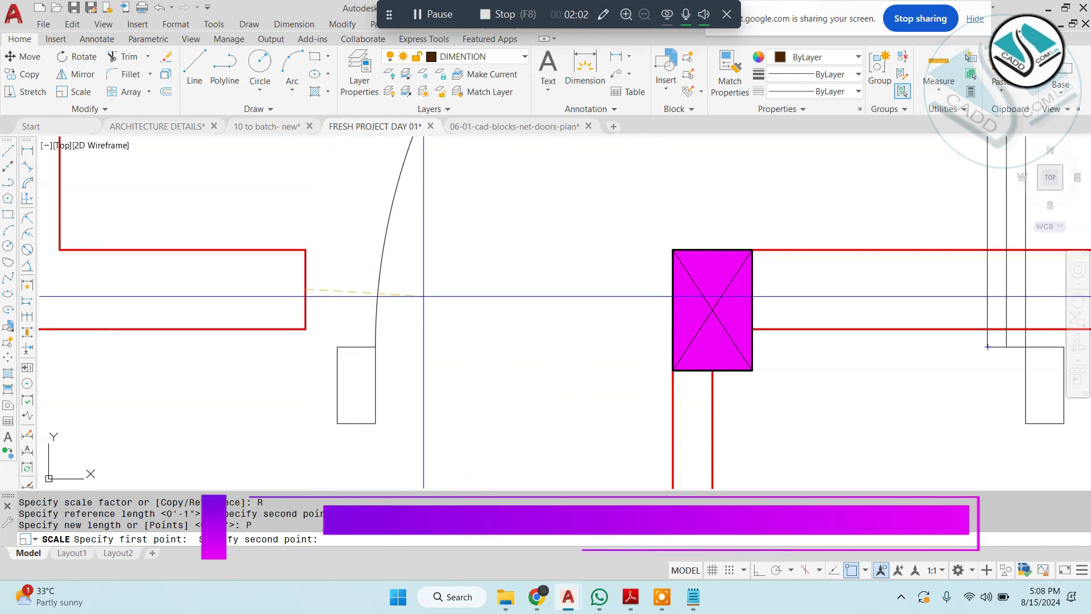
click(669, 294)
Step: Move the scaled door block by its left jamb's outer midpoint onto the wall end midpoint of the left doorway opening
click(565, 333)
click(341, 412)
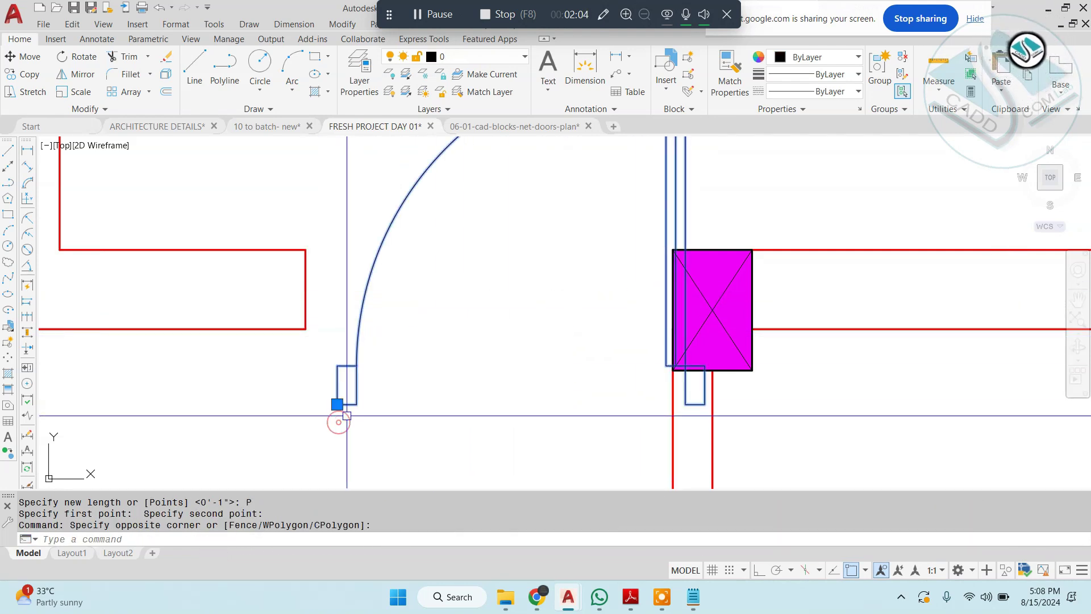
text(m)
key(Return)
click(337, 385)
key(Escape)
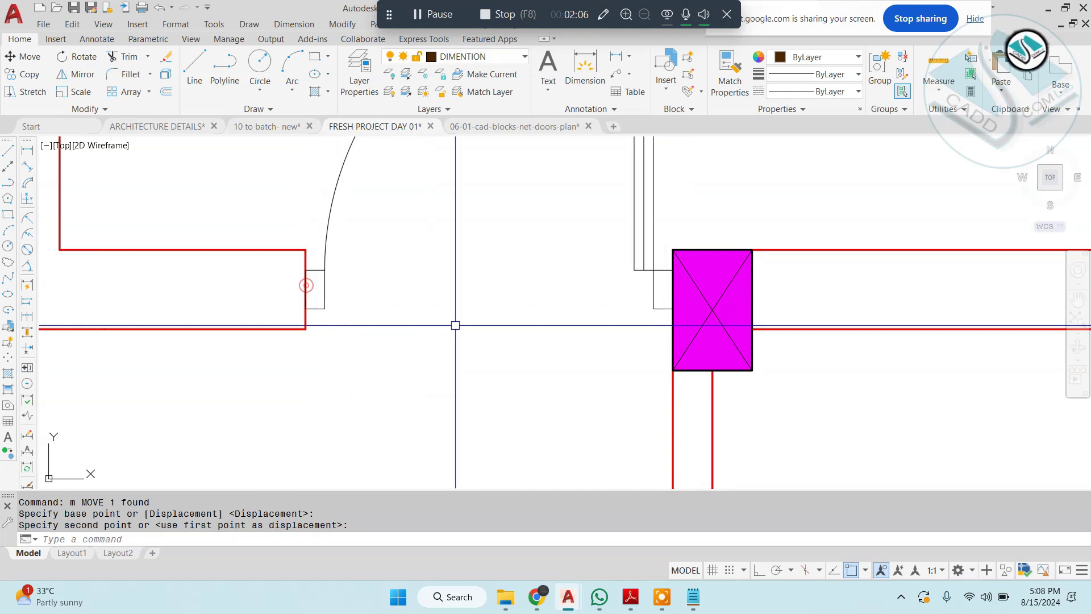
scroll(437, 347, down, 5)
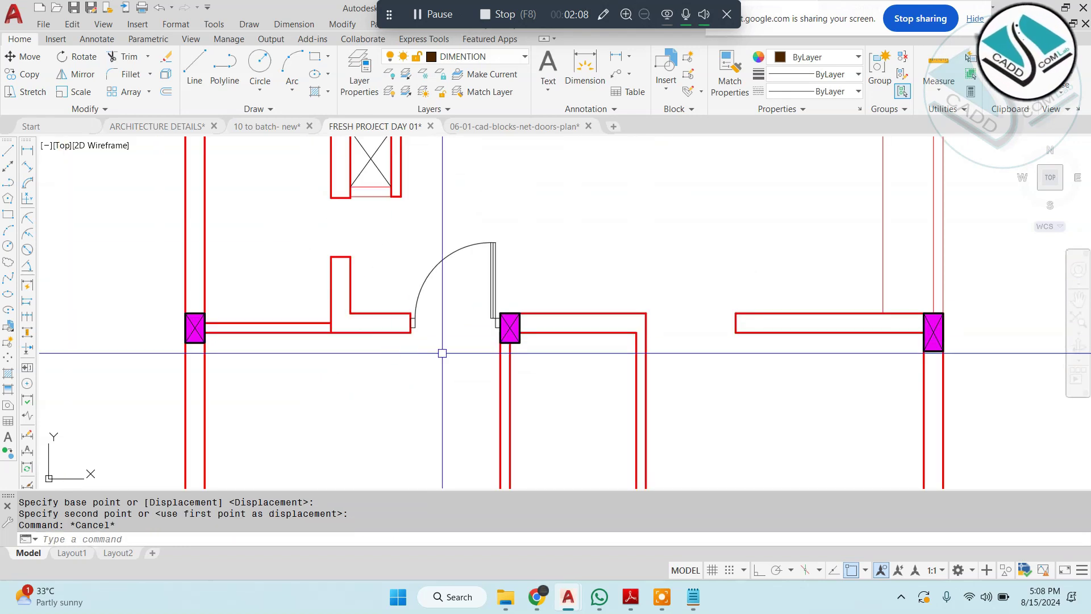
Step: In the 06-01-cad-blocks-net-doors-plan drawing, copy the single-leaf 900 door block next to the 830 door to the clipboard
click(487, 126)
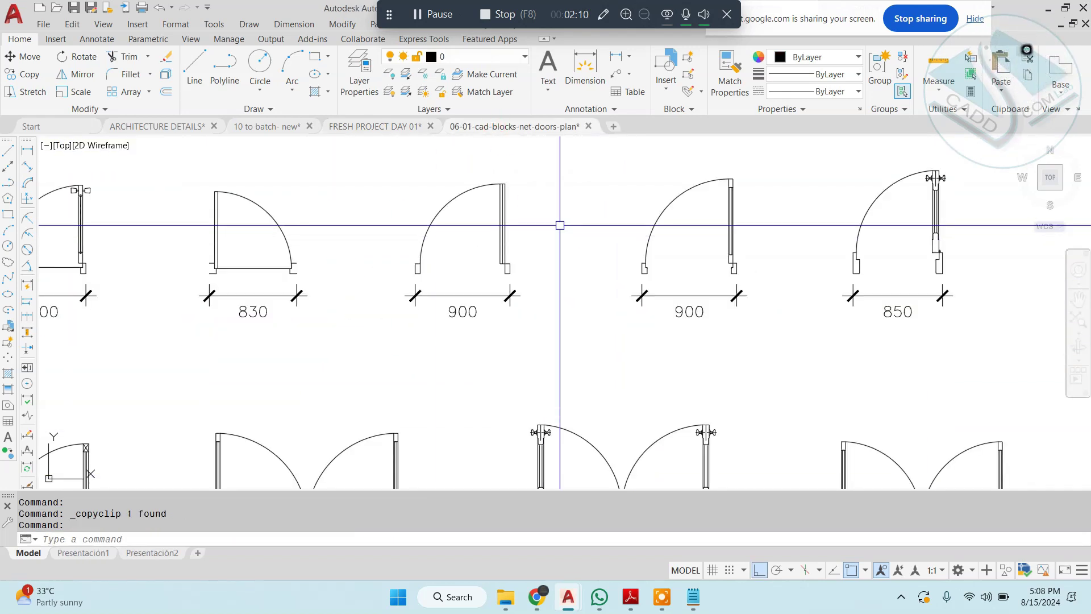
scroll(560, 225, down, 3)
scroll(501, 217, up, 5)
scroll(520, 216, down, 2)
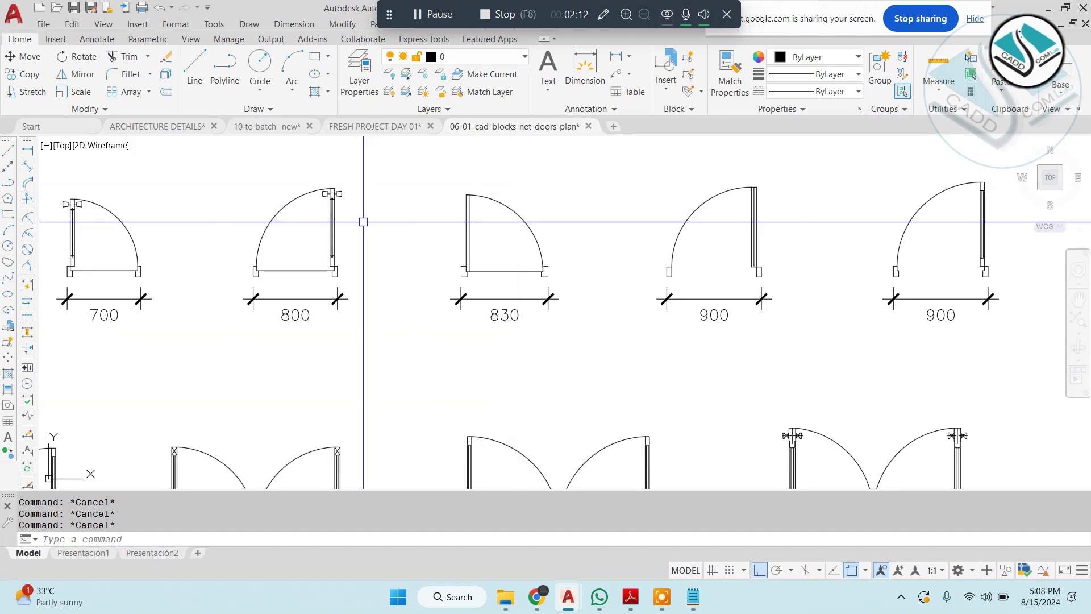
mouse_move(363, 225)
middle_down()
mouse_move(372, 137)
mouse_move(257, 197)
middle_up()
click(727, 190)
click(615, 214)
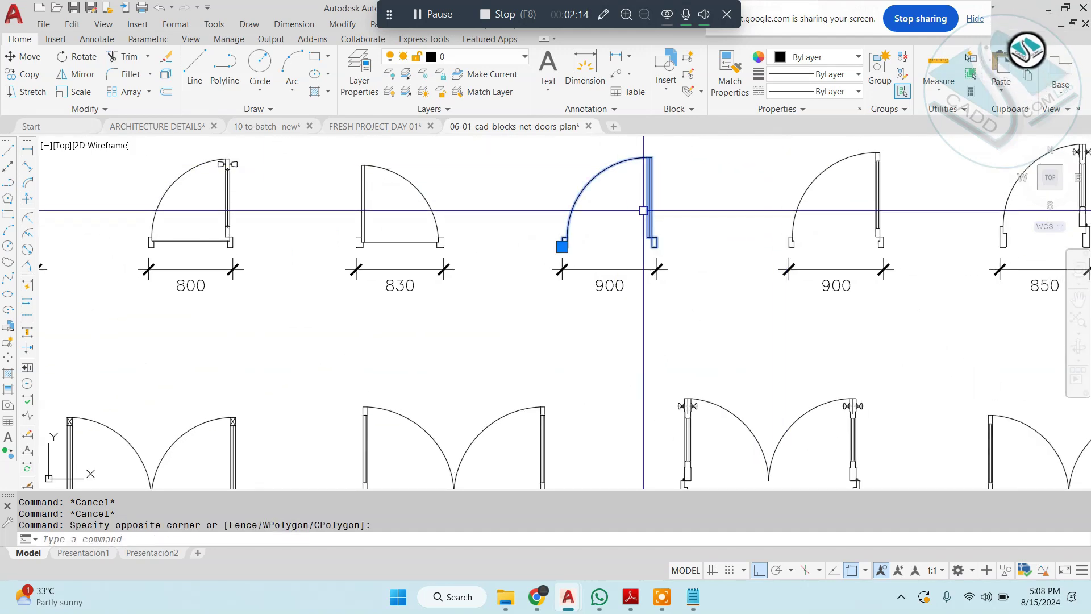
key(ctrl+c)
Step: Paste the copied door block into the FRESH PROJECT DAY 01 plan, near the second doorway opening
click(380, 129)
scroll(572, 287, down, 2)
key(ctrl+v)
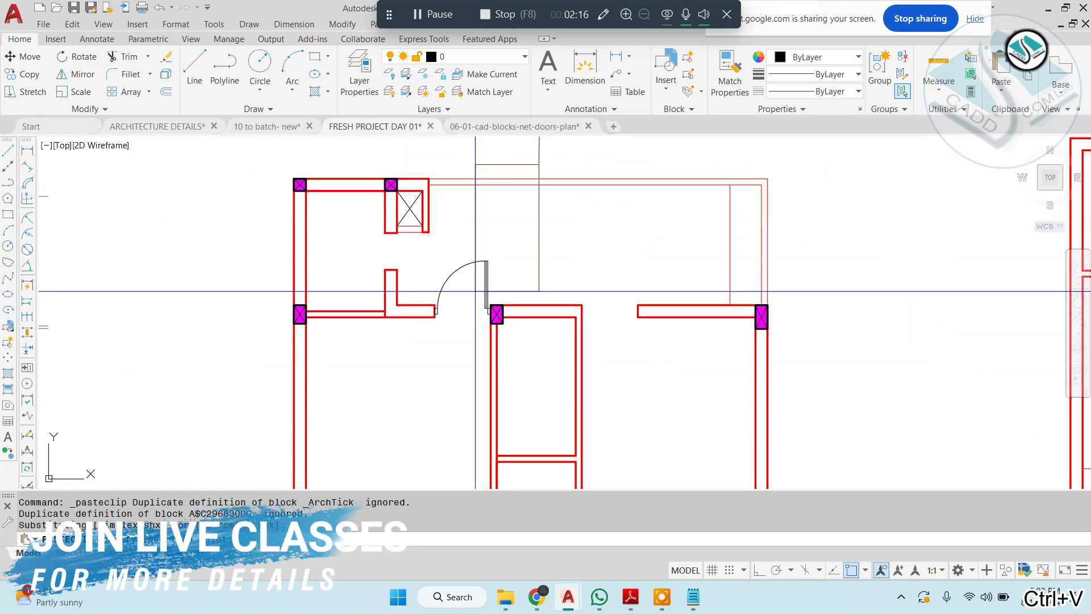
middle_drag(603, 281, 531, 292)
scroll(531, 293, up, 2)
Step: Scale the second oversized door block down by eye until the whole door fits above the right-hand room
click(531, 291)
click(432, 292)
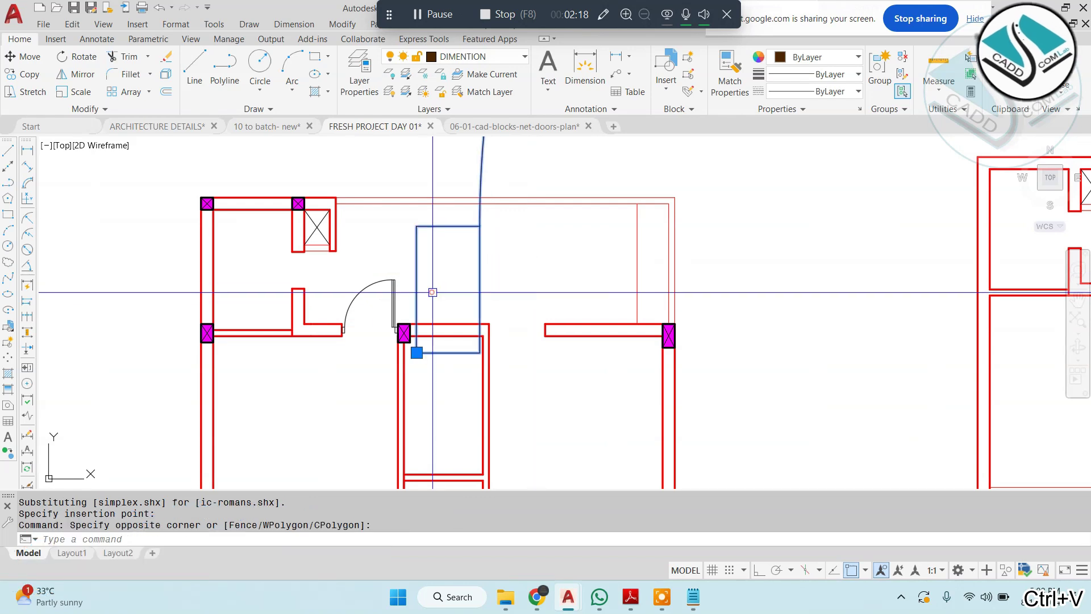
text(sc)
key(Return)
click(489, 305)
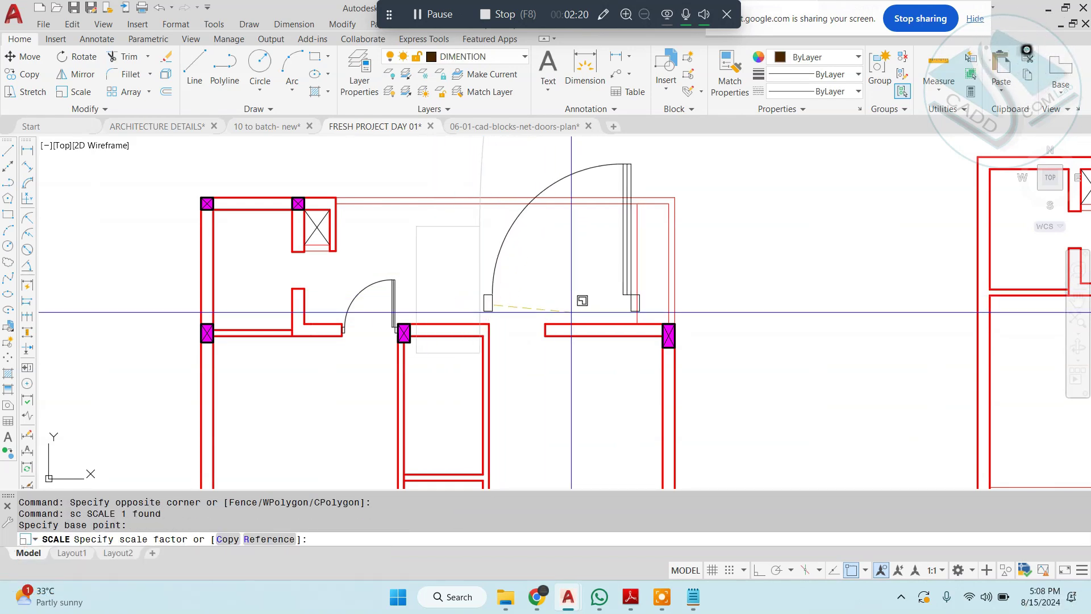
scroll(582, 318, up, 2)
key(Escape)
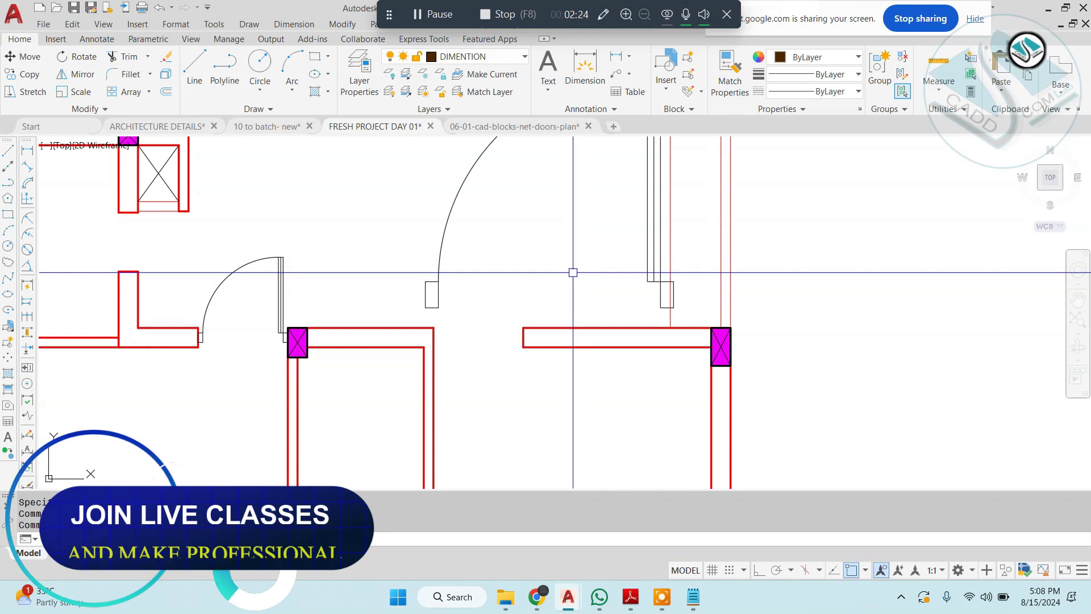
click(489, 225)
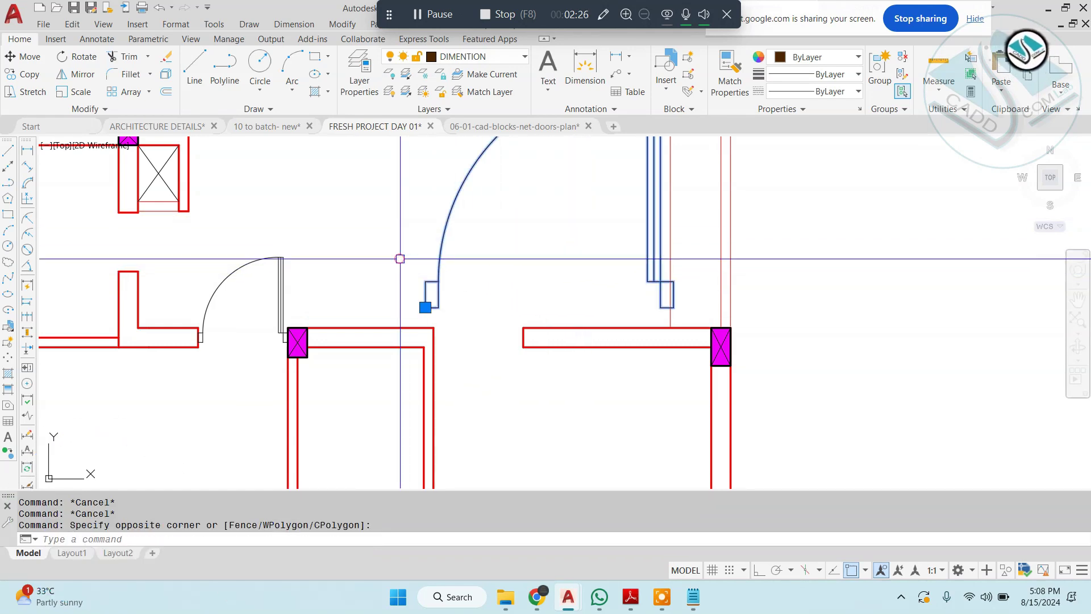
key(Return)
scroll(418, 287, up, 4)
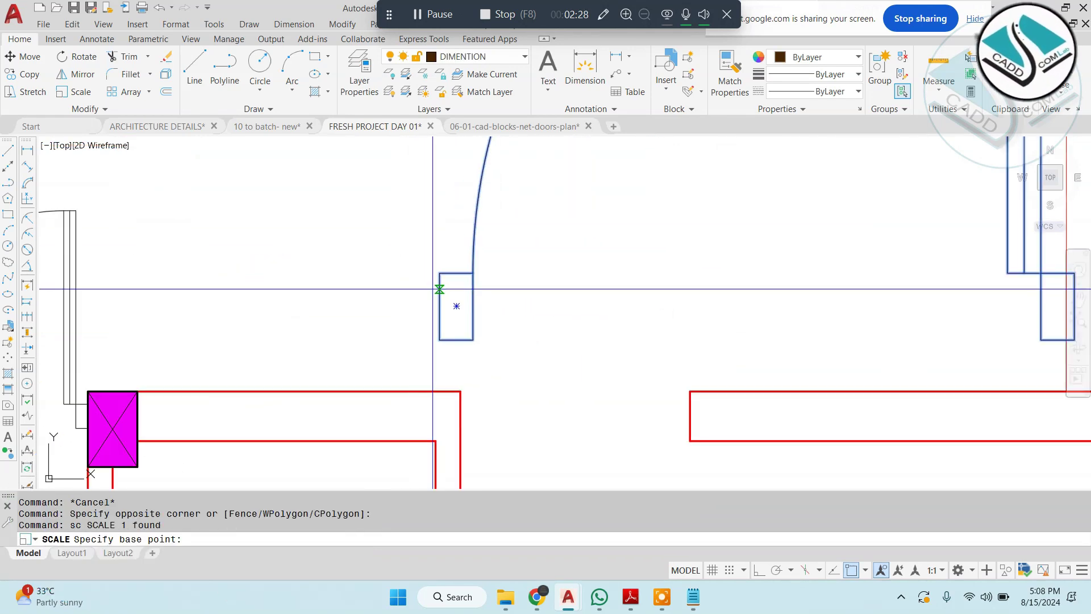
click(439, 305)
scroll(435, 307, down, 3)
text(r)
key(Return)
scroll(432, 312, up, 3)
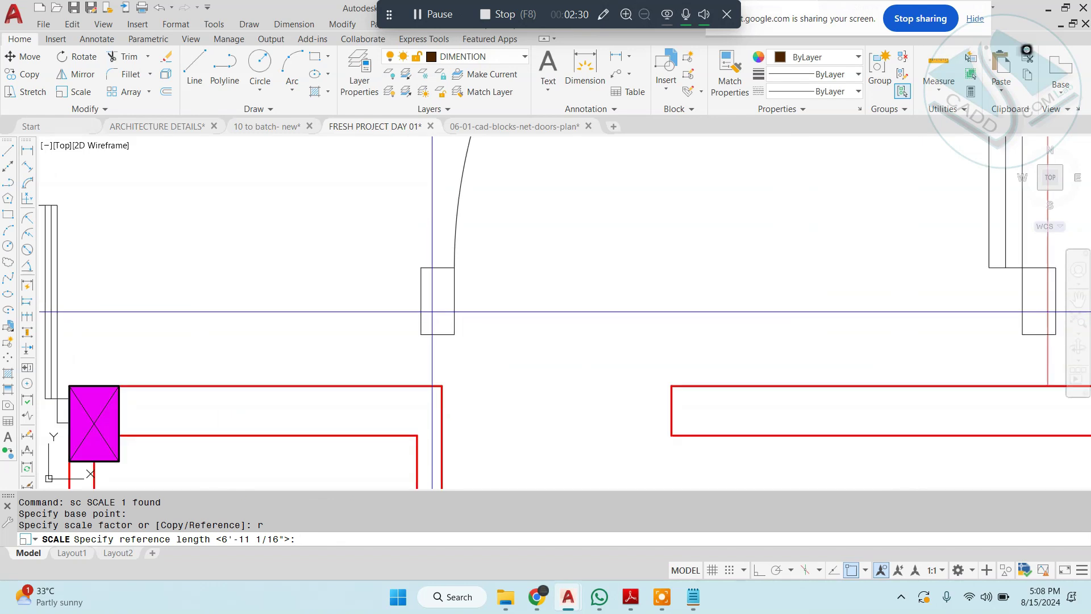
click(421, 300)
scroll(421, 300, down, 3)
scroll(646, 287, up, 2)
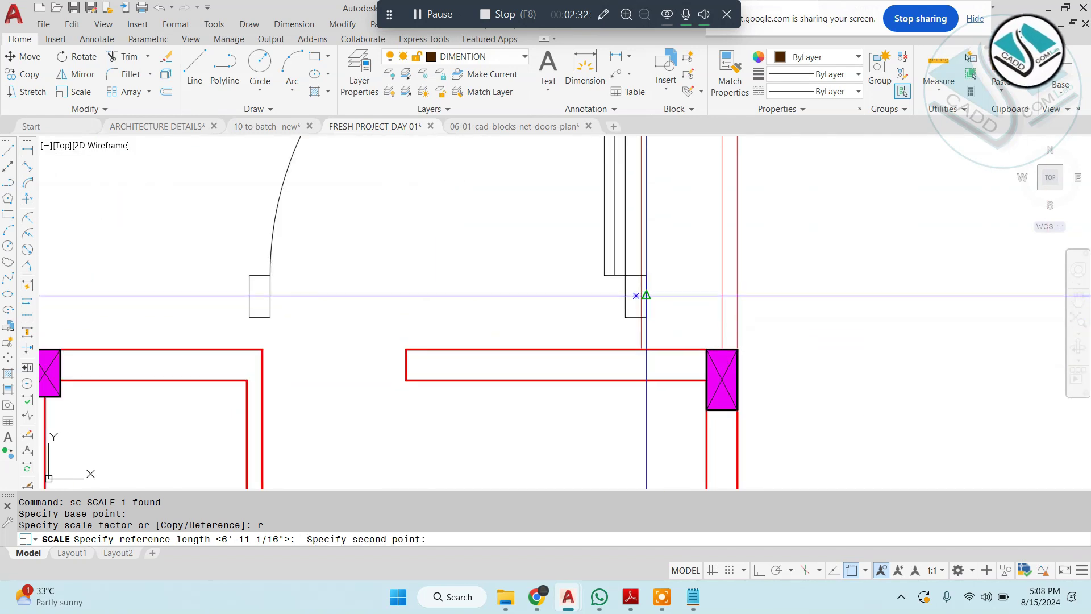
click(646, 295)
text(p)
key(Return)
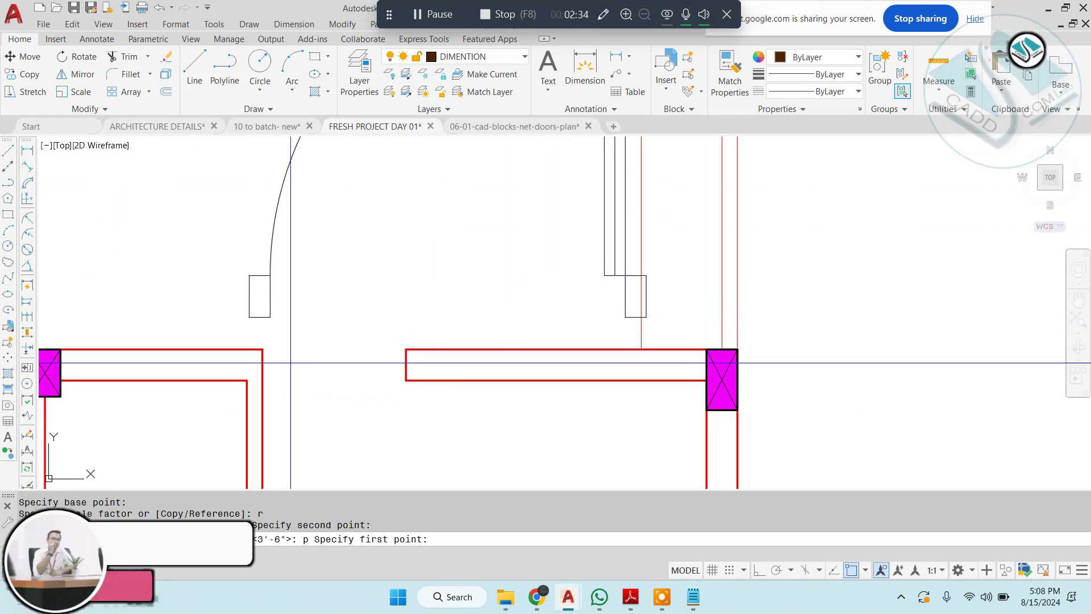
scroll(290, 363, up, 4)
click(266, 364)
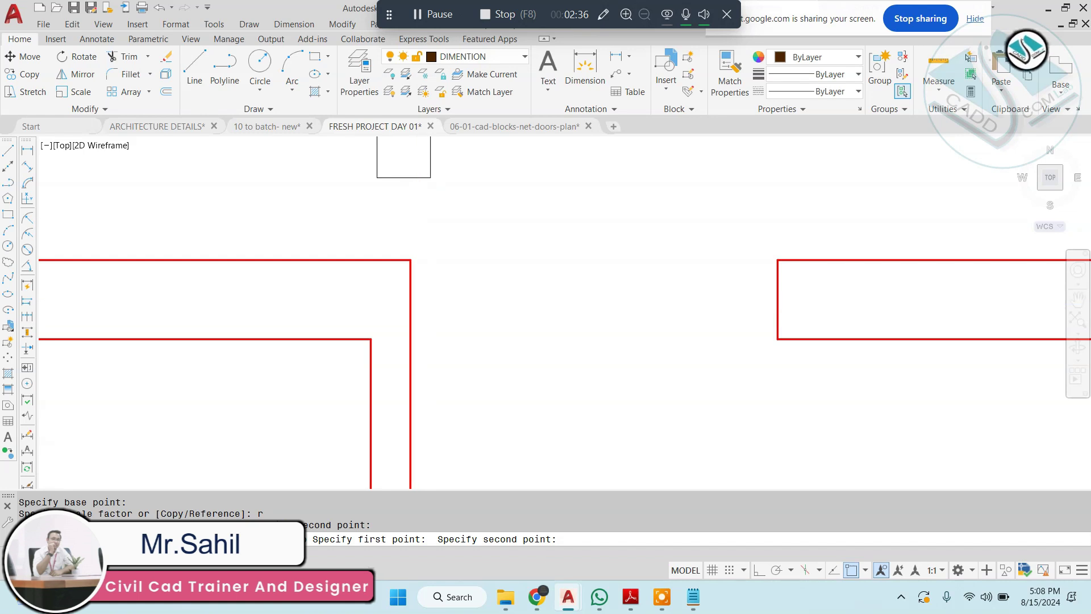
key(Escape)
Step: Scale the second door block by reference from its left jamb, matching its overall width to the right doorway opening between the two wall ends
scroll(380, 229, down, 4)
click(381, 229)
click(402, 235)
text(r)
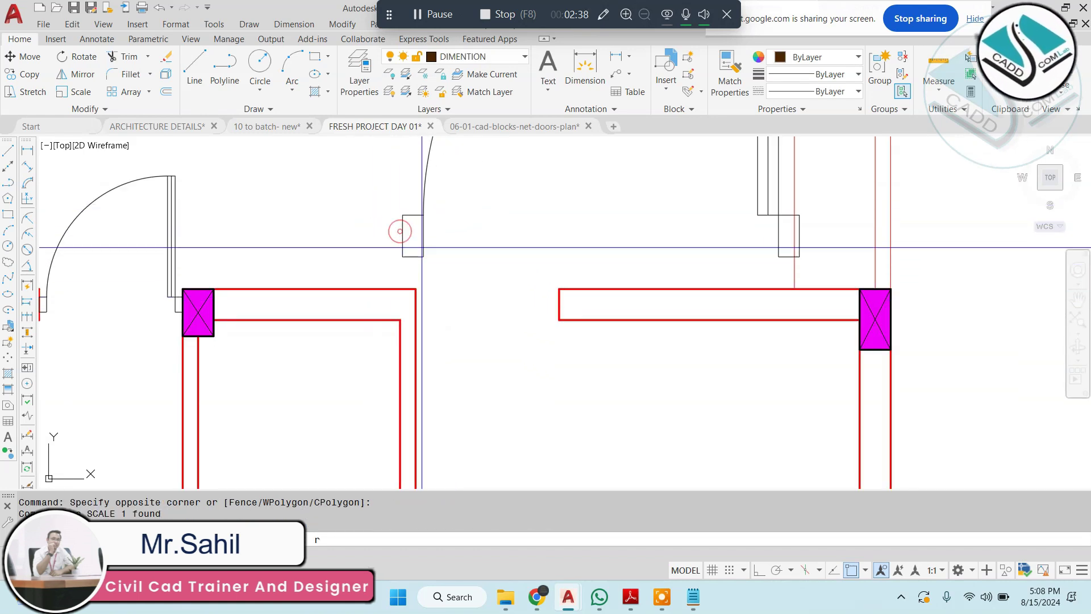
key(Return)
click(402, 235)
click(797, 229)
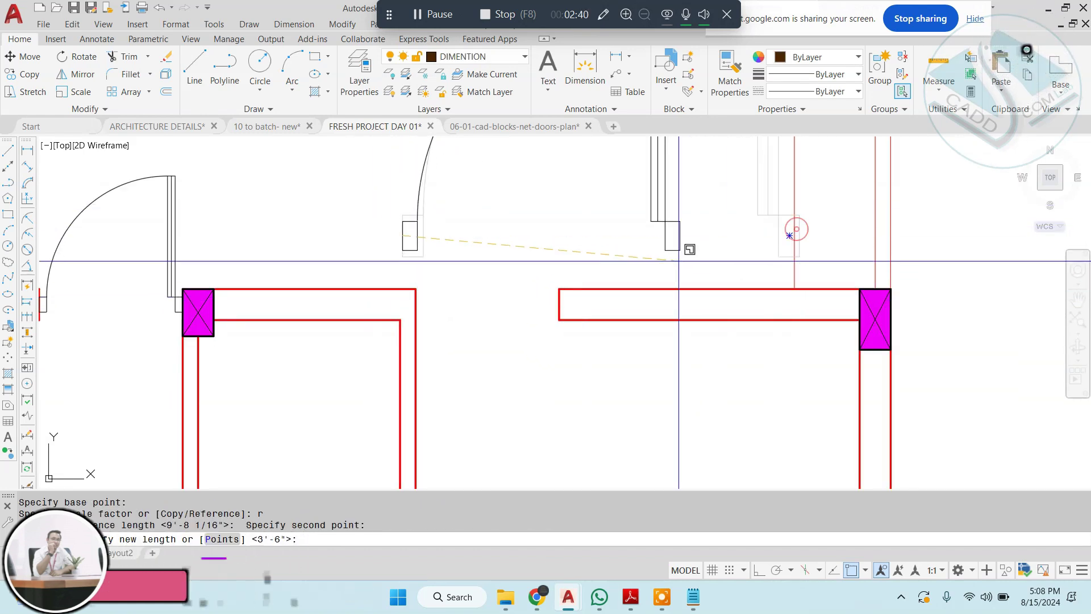
text(p)
key(Return)
click(560, 305)
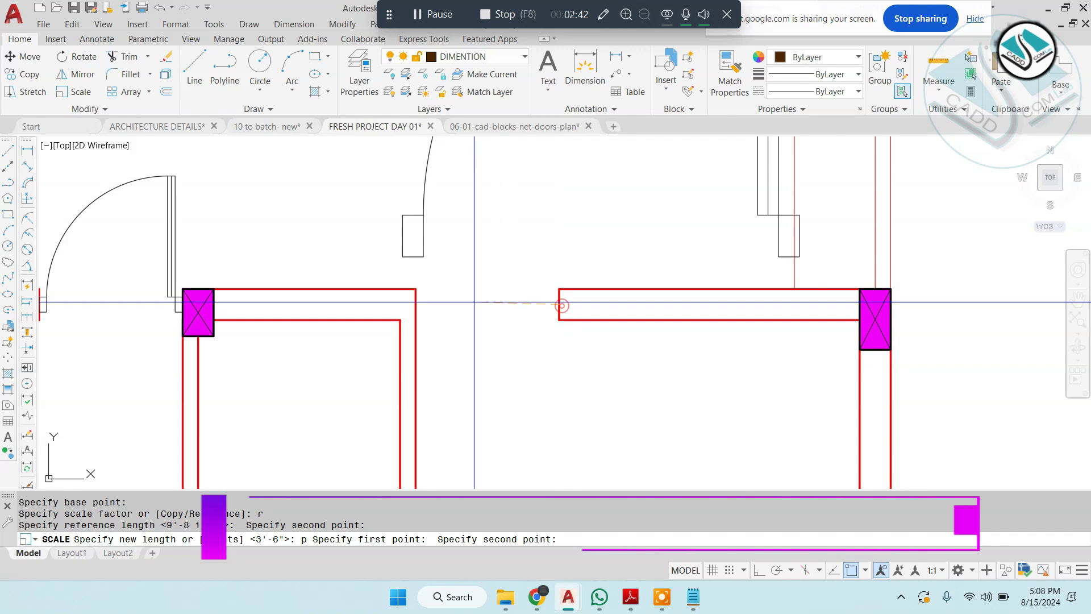
click(415, 305)
Step: Move the second door block by its right jamb's outer midpoint onto the right wall end's midpoint in the right doorway opening
click(459, 235)
click(368, 249)
text(m)
key(Return)
scroll(562, 255, up, 4)
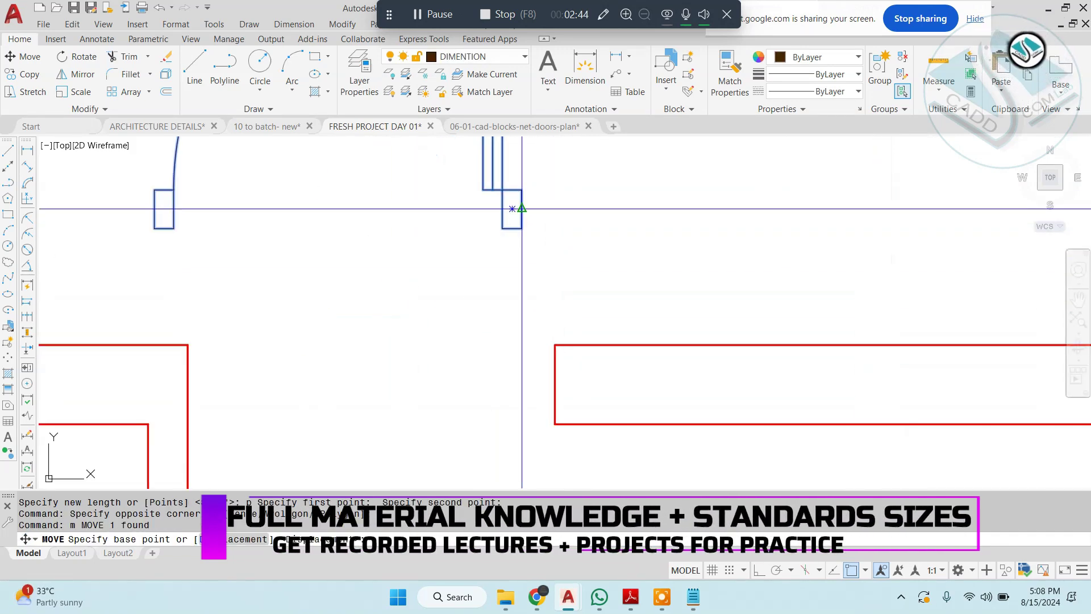
click(547, 235)
click(559, 305)
key(Escape)
scroll(608, 270, down, 6)
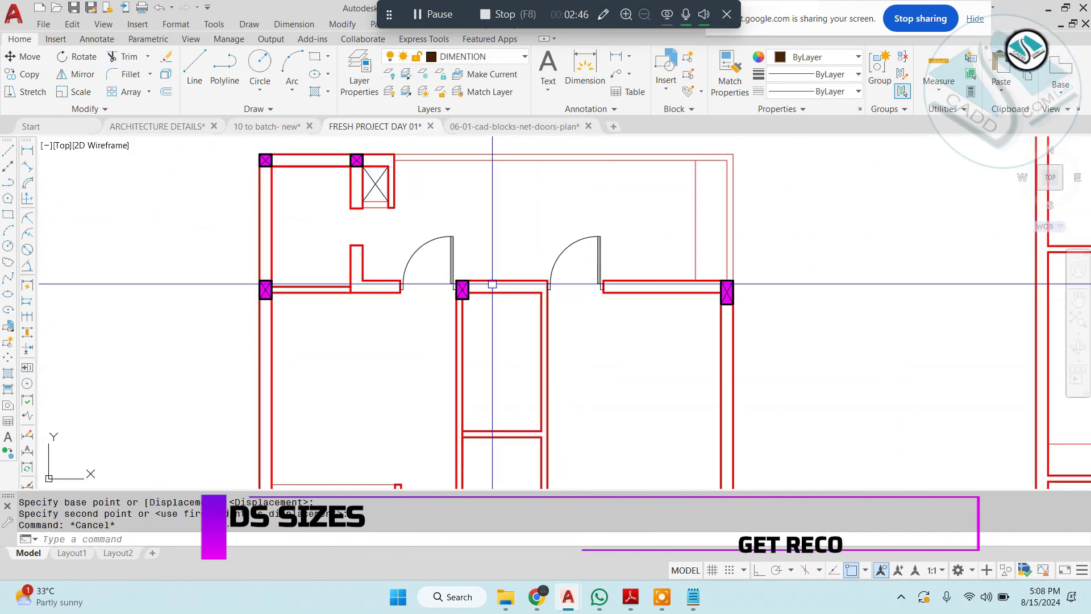
Step: Assign the door block in the right doorway to the door layer
scroll(560, 262, up, 3)
key(Escape)
key(Escape)
click(694, 170)
click(577, 215)
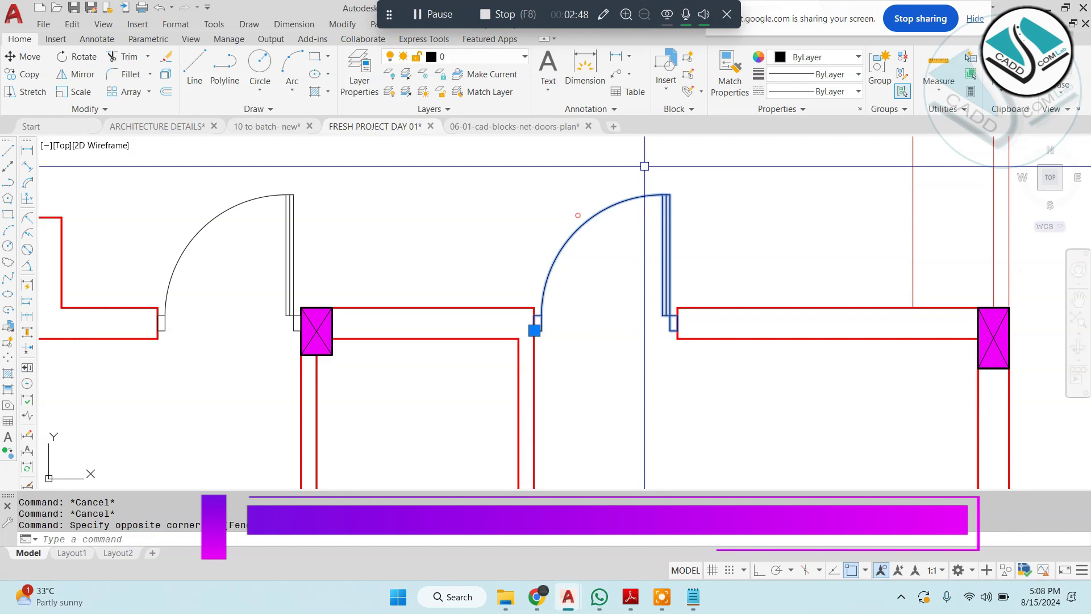
click(500, 57)
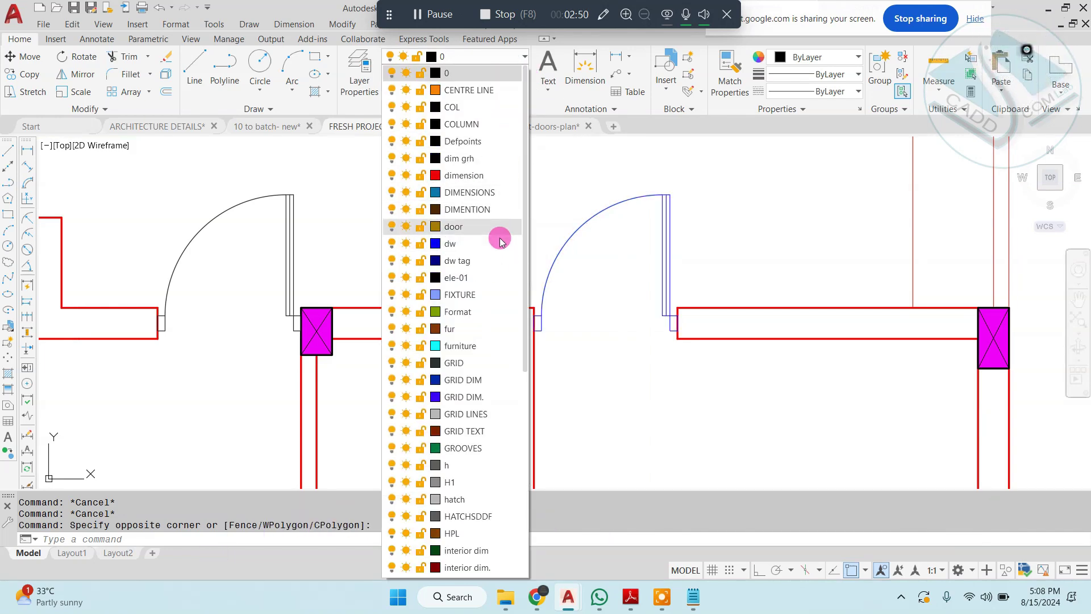
click(499, 223)
key(Escape)
key(Escape)
Step: Match the properties of the right door block onto the left door block
click(364, 185)
click(250, 233)
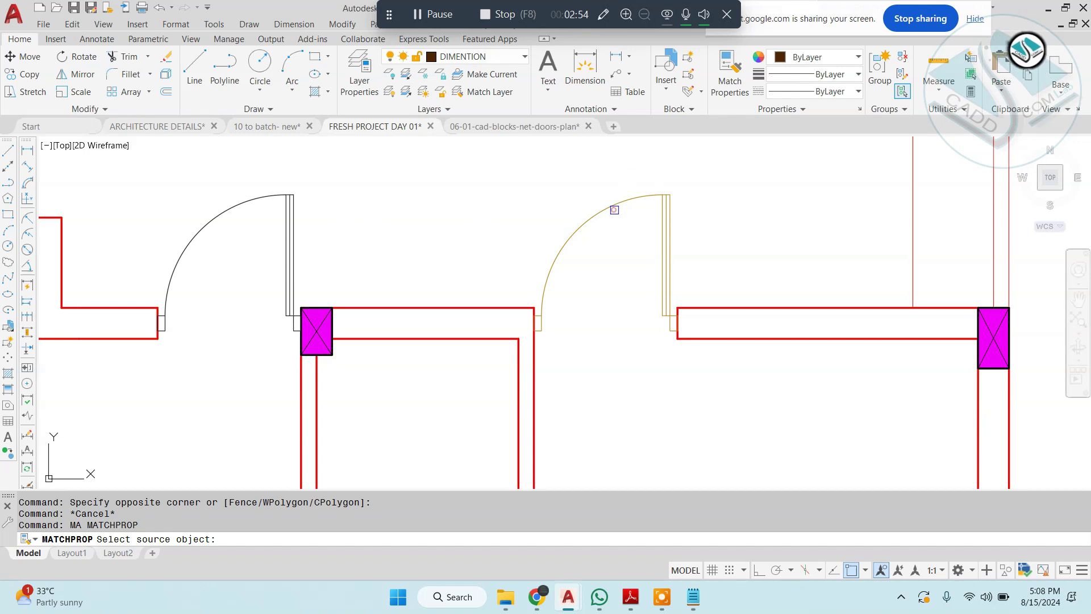
click(614, 210)
click(435, 190)
click(74, 274)
key(Escape)
key(Escape)
scroll(518, 245, down, 4)
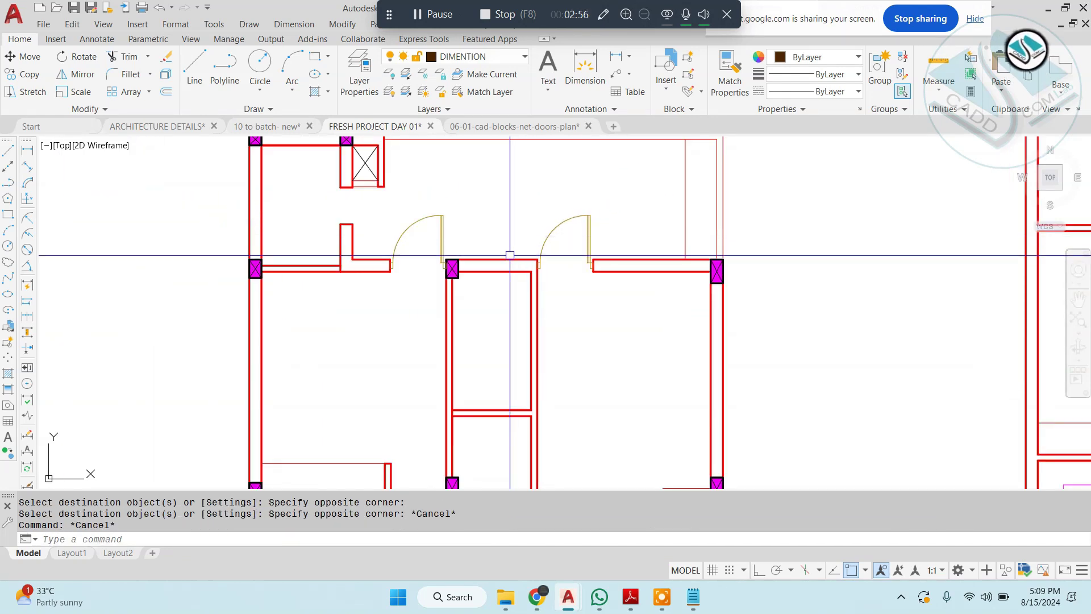
mouse_move(533, 352)
middle_down()
mouse_move(516, 299)
mouse_move(514, 208)
middle_up()
middle_drag(455, 214, 455, 241)
scroll(471, 277, up, 4)
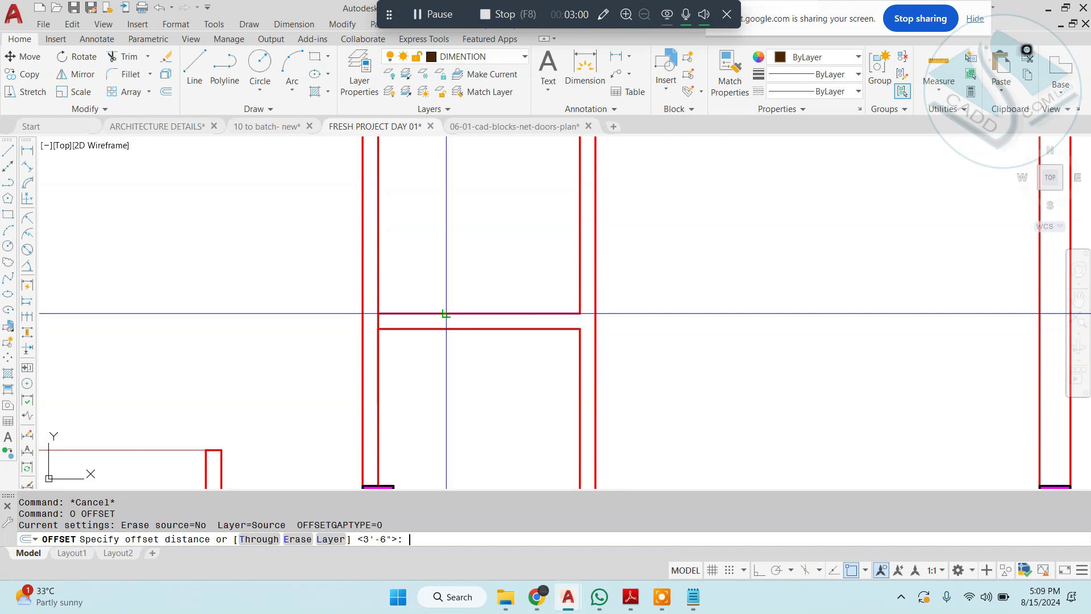
text(2)
key(Escape)
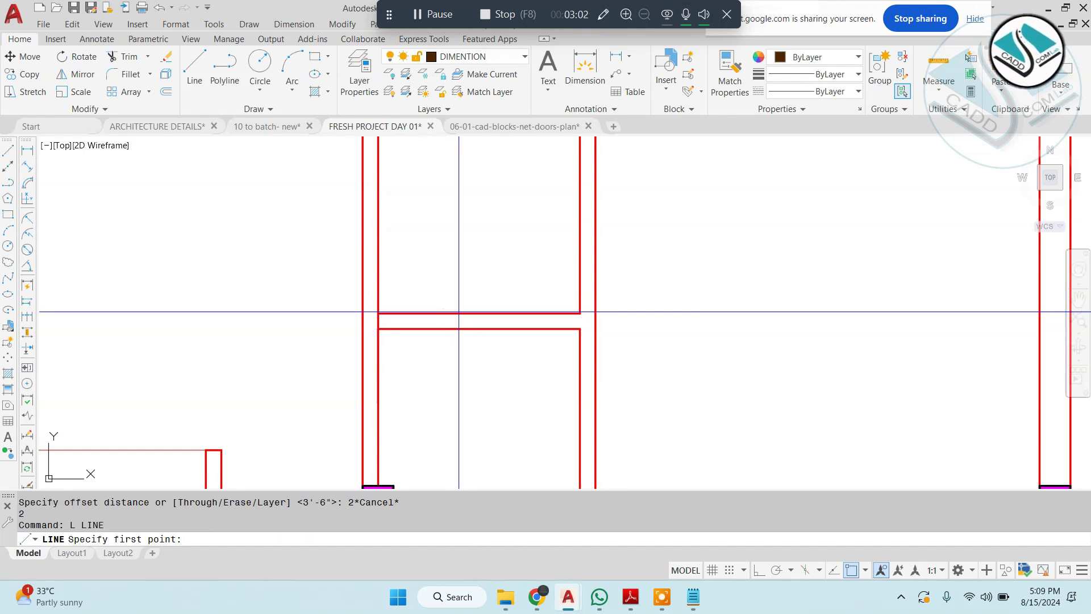
Step: Draw a line across the horizontal partition wall, joining the midpoints of its two wall lines
click(479, 312)
click(479, 327)
key(Escape)
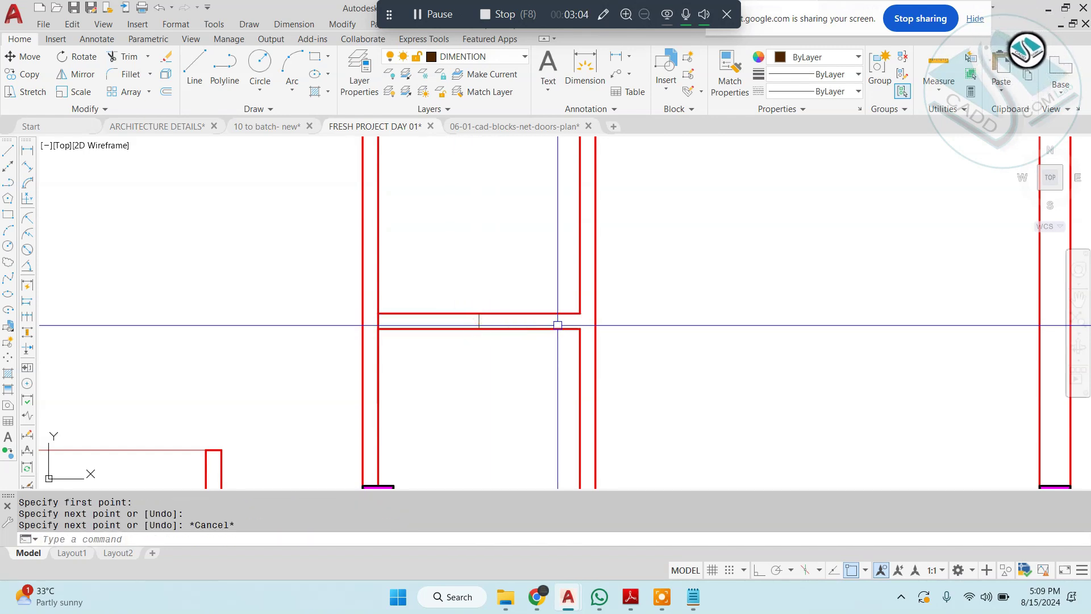
Step: Offset the short line across the partition wall by the same distance to both sides to mark the window jambs
text(o)
key(Return)
text(3)
key(Return)
scroll(467, 317, up, 4)
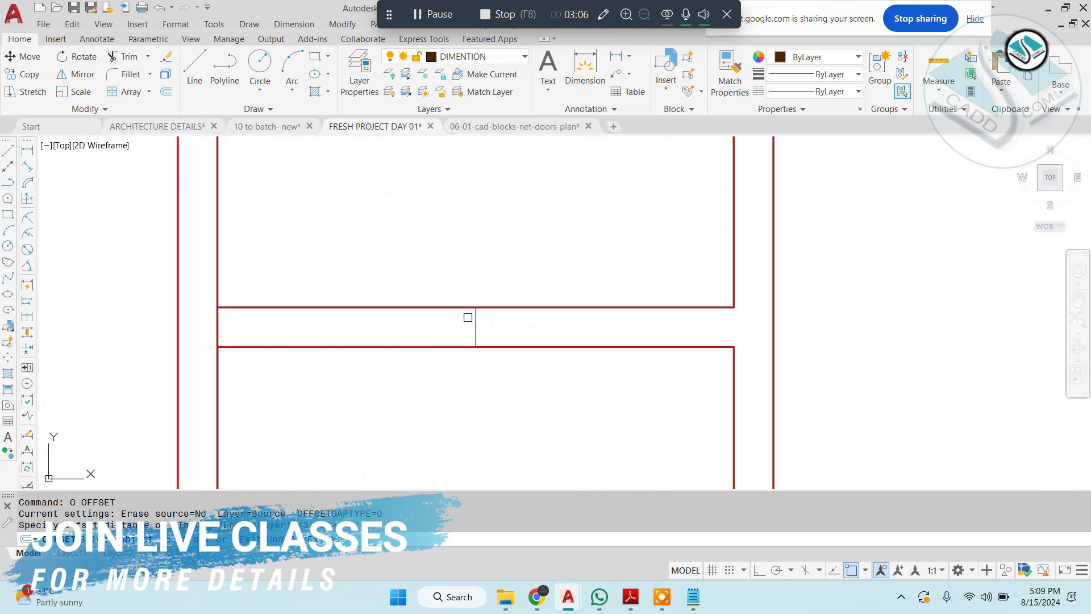
click(475, 333)
click(444, 331)
click(475, 333)
click(511, 332)
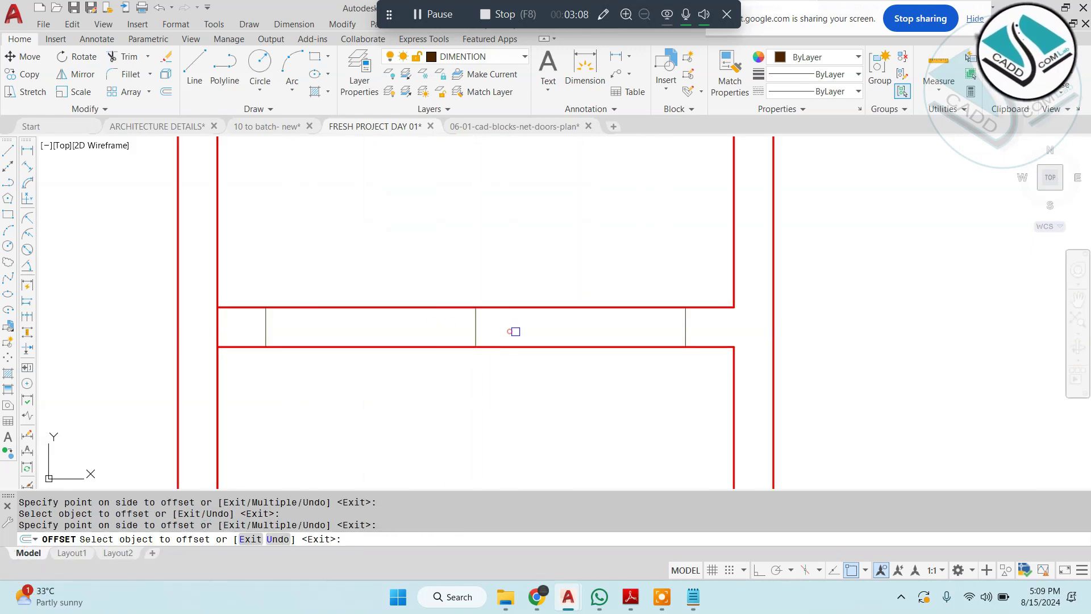
key(Escape)
key(Escape)
Step: Trim both lines of the partition wall between the two offset jamb lines to open the window gap
text(tr)
key(Return)
key(Return)
click(534, 270)
click(414, 380)
key(Escape)
Step: Erase the leftover middle construction line in the window opening
click(497, 299)
click(433, 355)
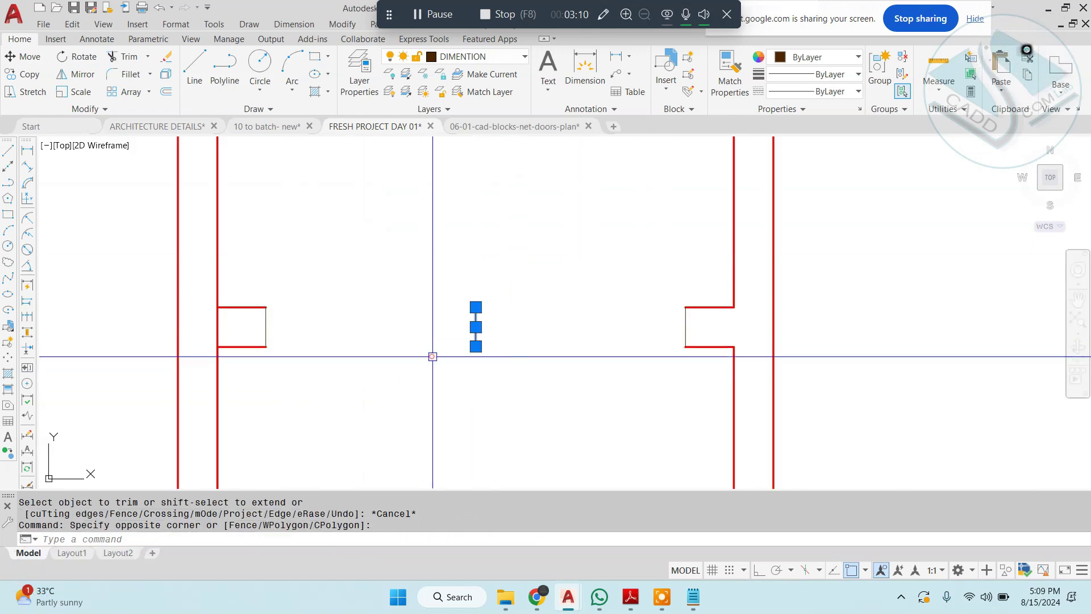
key(e)
key(Return)
key(Escape)
Step: Draw a rectangle filling the window opening and a centre line between the midpoints of its two jambs
text(pl)
key(Return)
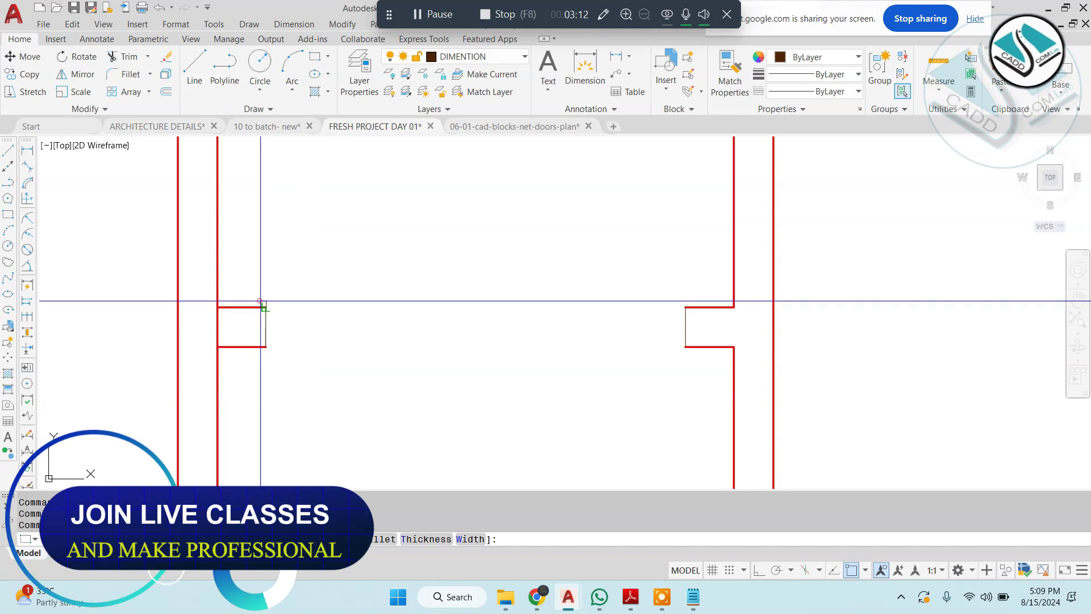
click(266, 307)
click(685, 347)
text(l)
key(Return)
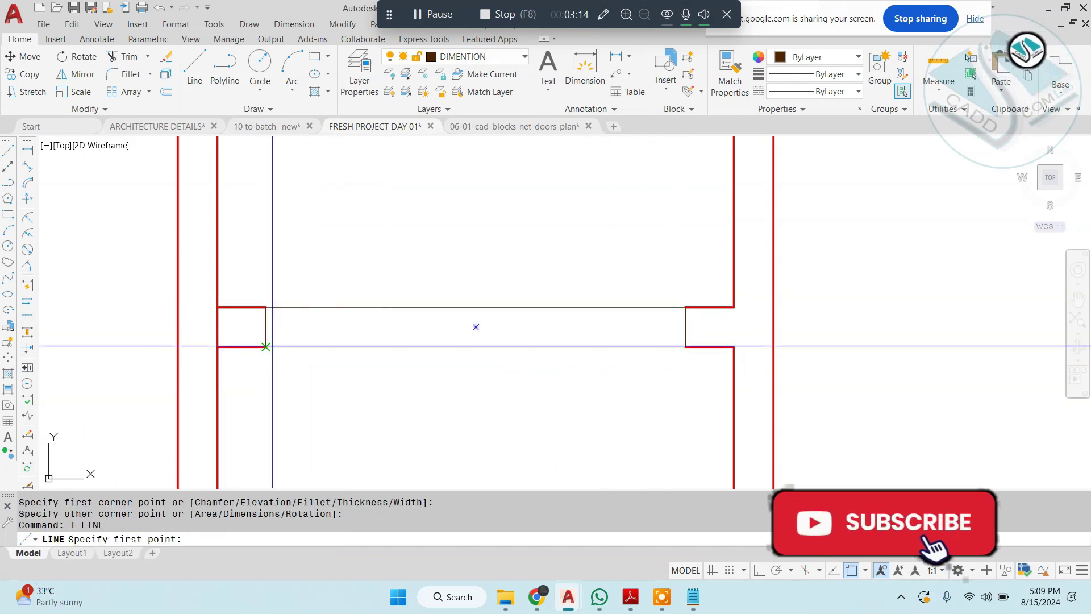
click(266, 327)
click(685, 326)
key(Escape)
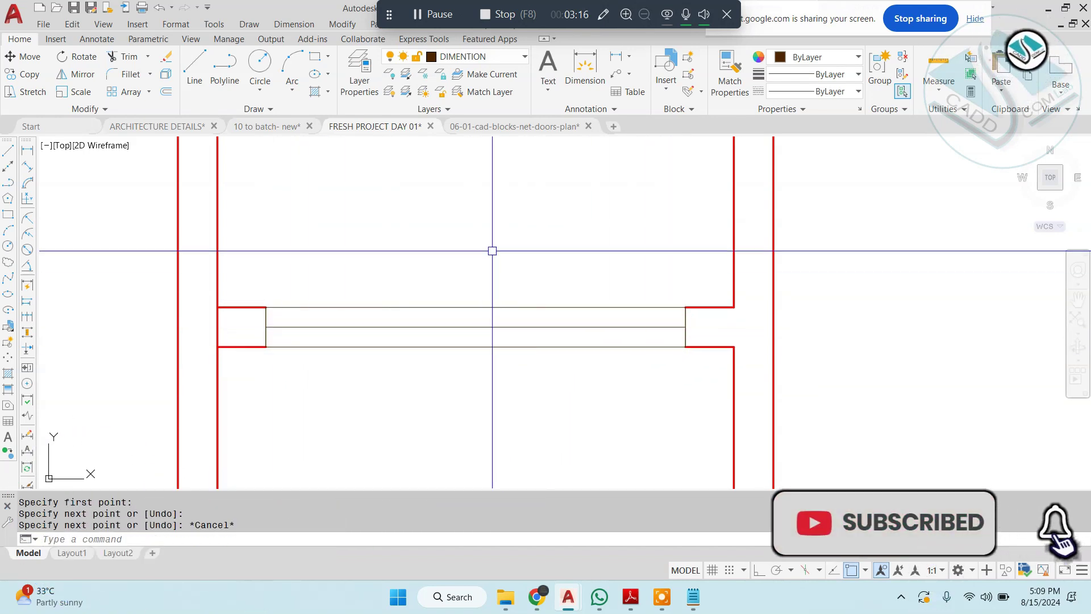
Step: Assign the window rectangle, its centre line and the jamb lines to the WINDOW layer
click(492, 248)
click(390, 354)
click(243, 258)
click(701, 386)
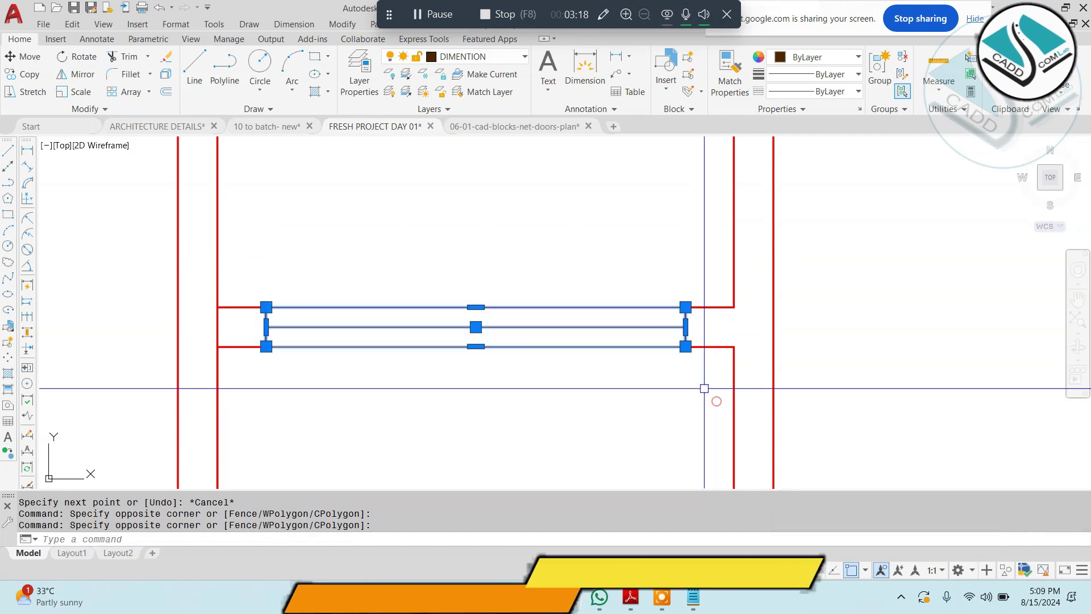
click(504, 60)
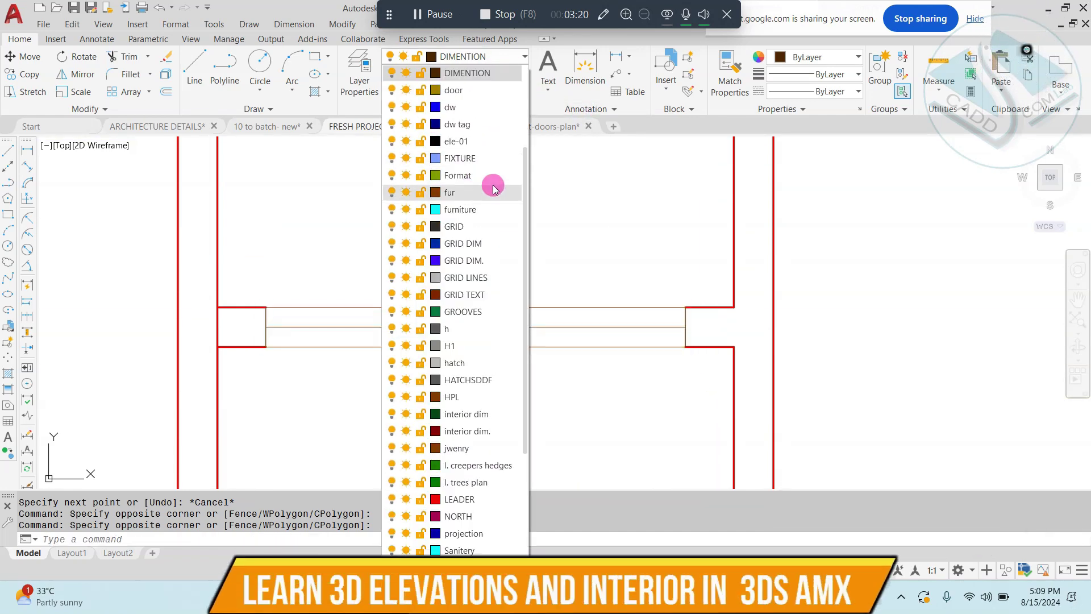
scroll(492, 183, down, 4)
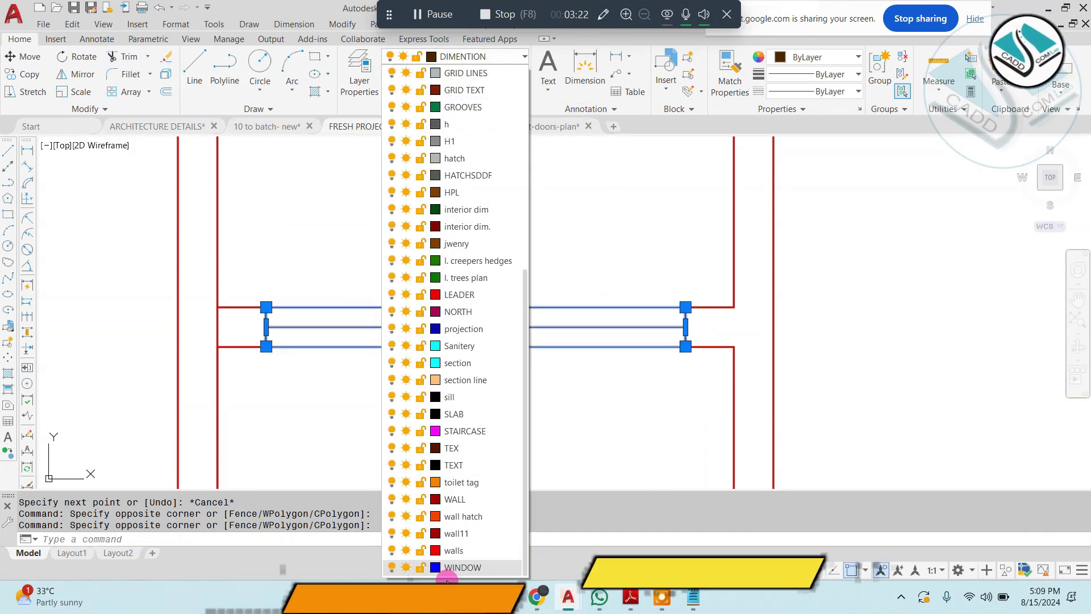
click(462, 567)
key(Escape)
key(Escape)
Step: Copy the D3 tag with its ellipse from the door & window plan to just above the new window in the colums plan
scroll(490, 355, down, 5)
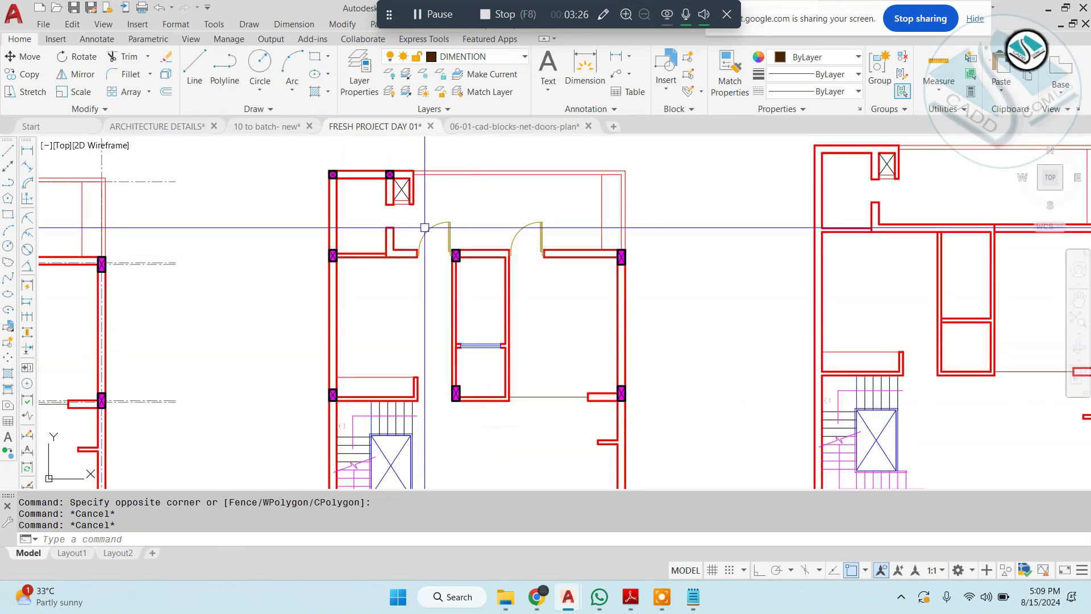
scroll(424, 228, down, 2)
middle_drag(425, 228, 514, 237)
scroll(514, 237, down, 2)
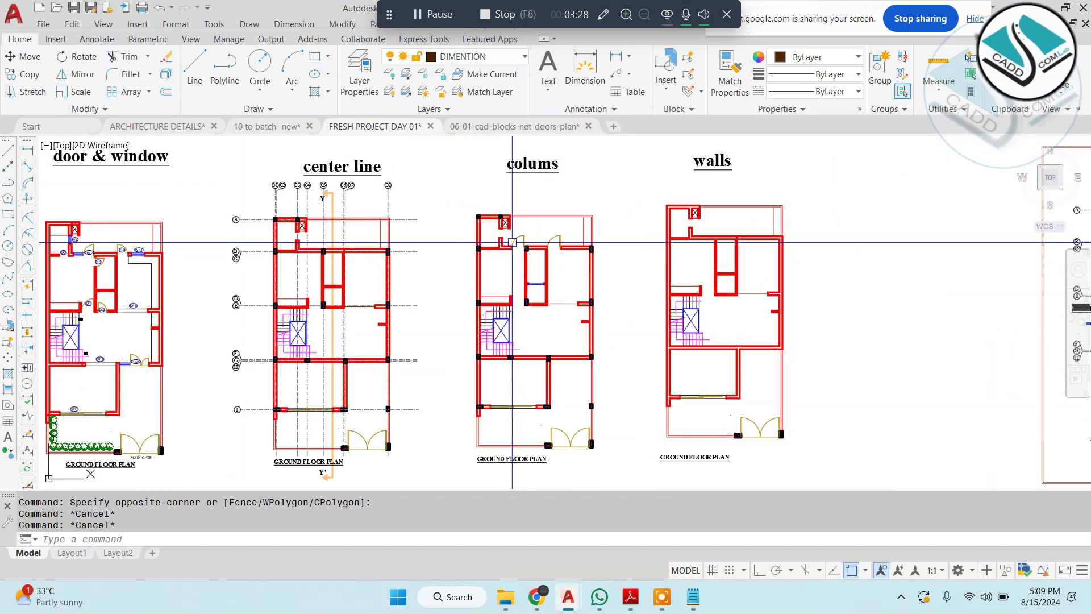
scroll(512, 243, up, 6)
click(277, 347)
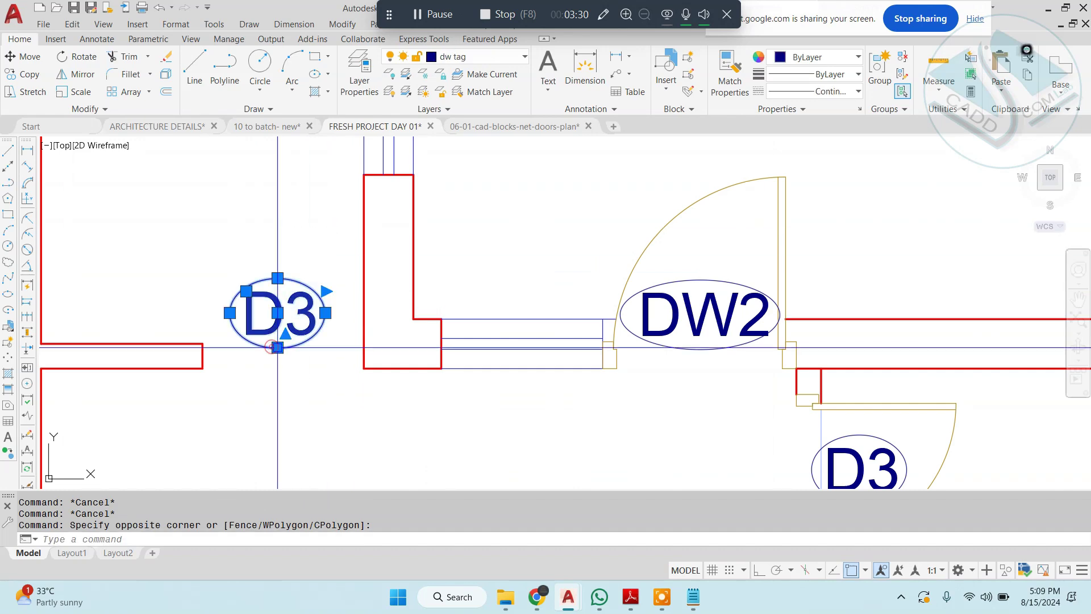
click(302, 318)
scroll(295, 314, down, 5)
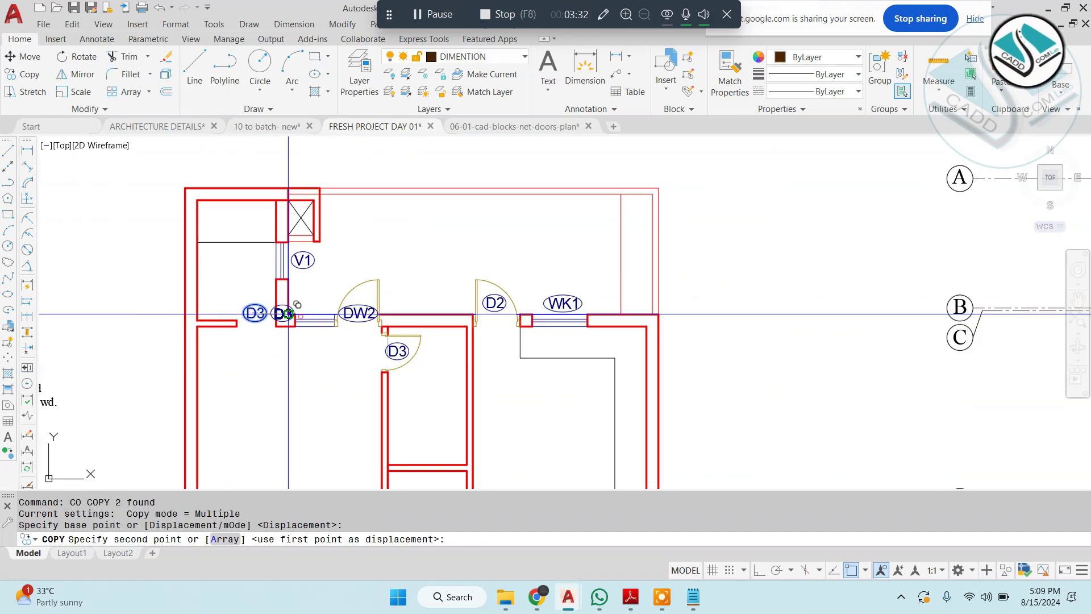
scroll(494, 304, up, 5)
scroll(574, 394, up, 6)
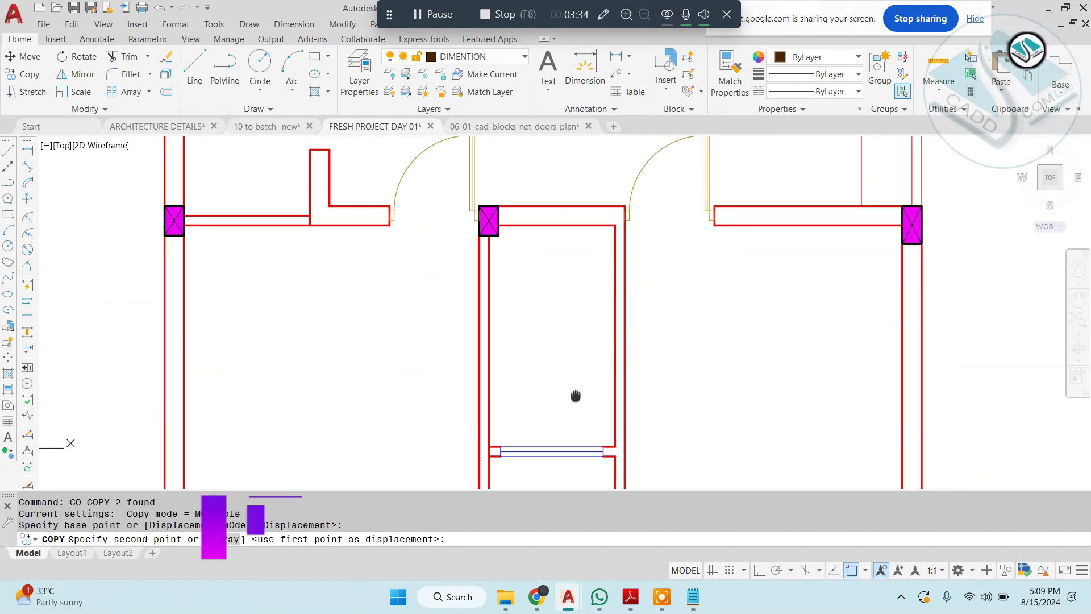
click(586, 226)
key(Escape)
Step: Change the text of the tag above the window to w1
double_click(583, 189)
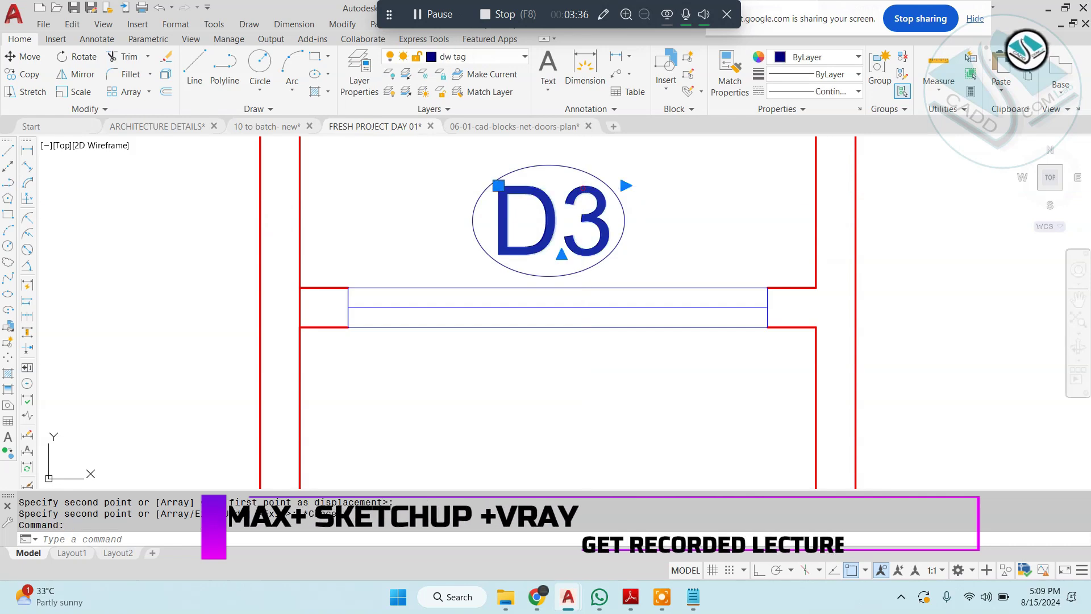
key(ctrl+a)
text(W)
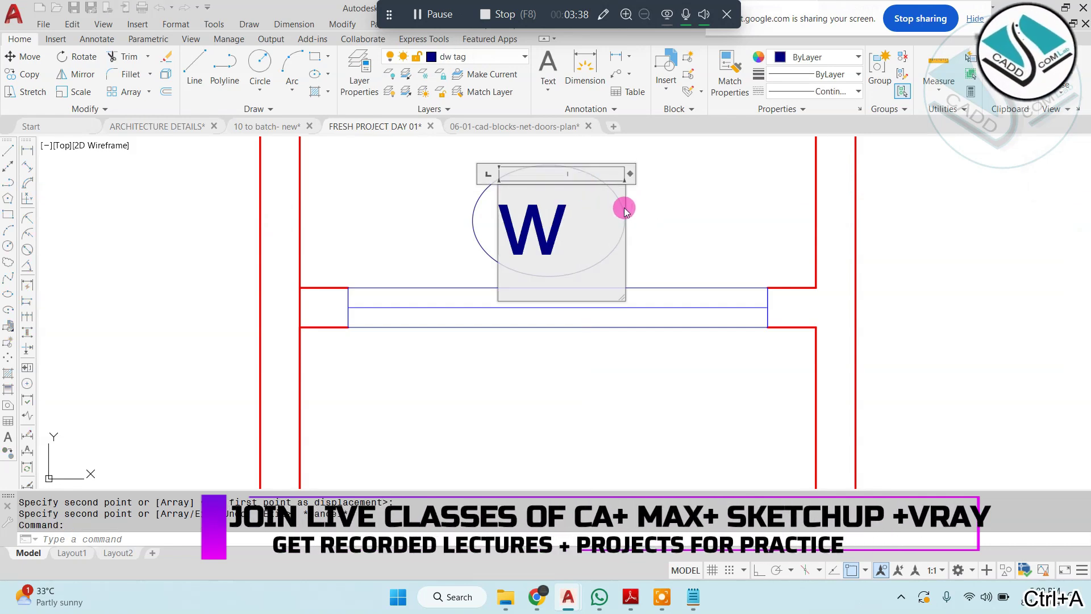
text(1)
click(660, 221)
key(Escape)
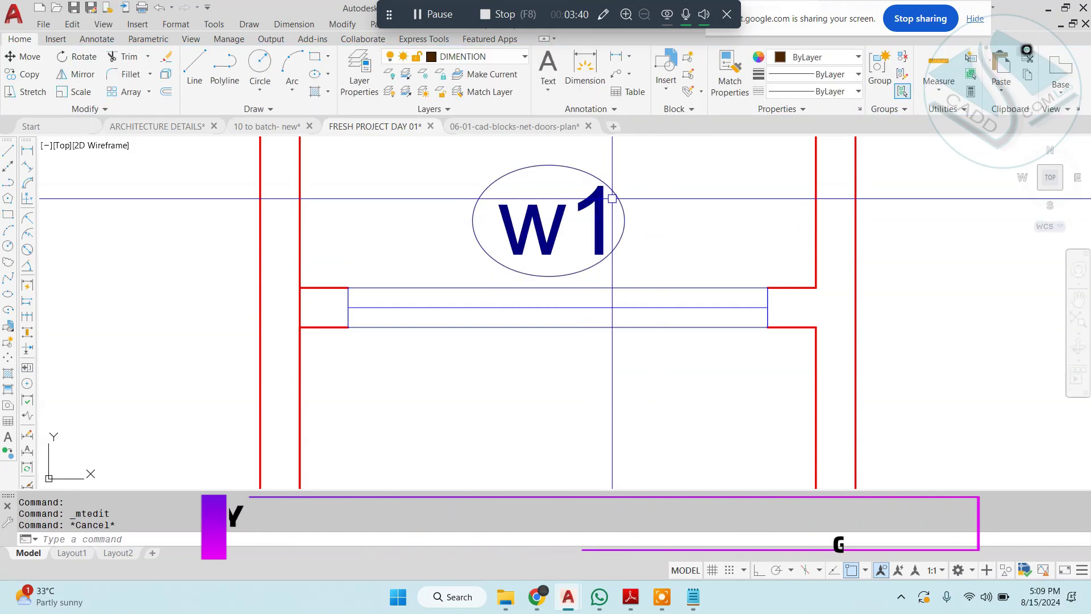
Step: Copy the w1 tag with its ellipse to the left door and to the right door above the window
click(611, 197)
click(465, 244)
text(co)
key(Return)
click(548, 220)
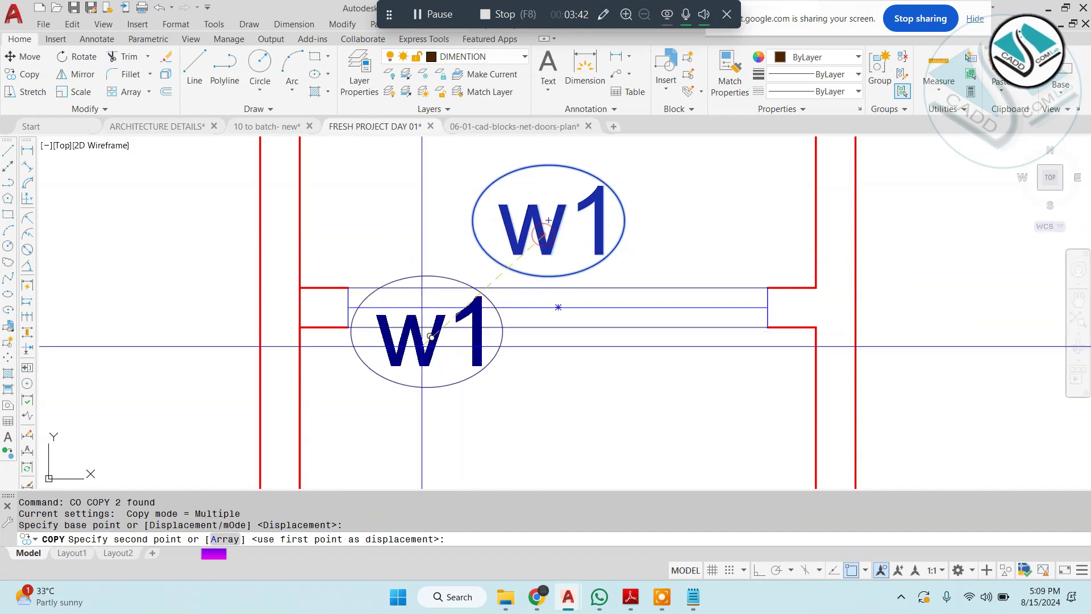
scroll(511, 359, down, 4)
scroll(467, 229, up, 4)
click(471, 245)
middle_drag(777, 300, 420, 299)
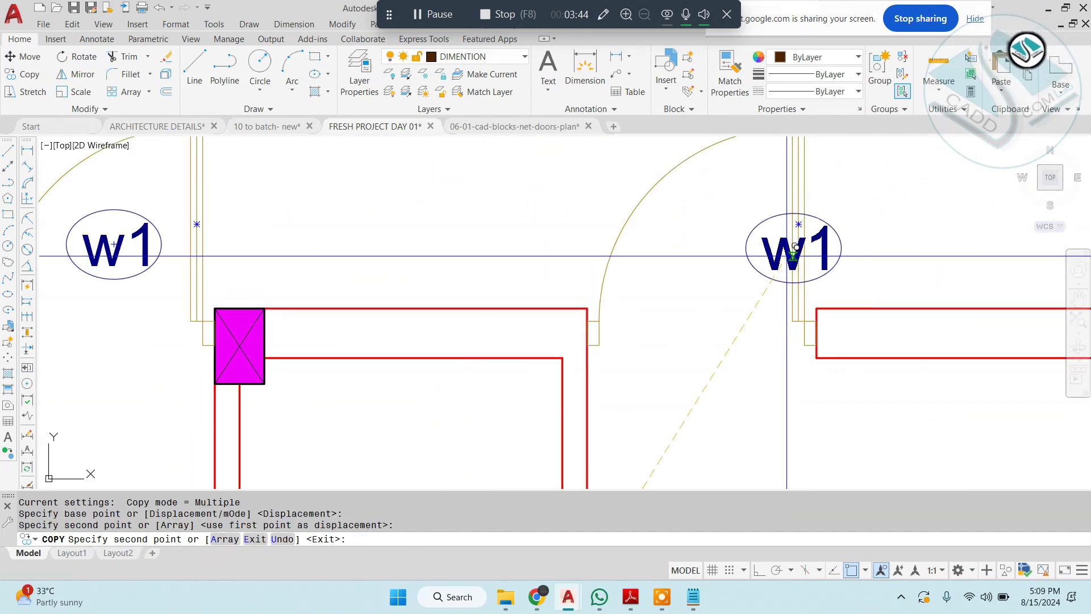
click(707, 239)
key(Escape)
middle_drag(417, 254, 541, 268)
key(Escape)
Step: Change the text of the tag at the left door to D1
scroll(258, 236, up, 4)
click(280, 252)
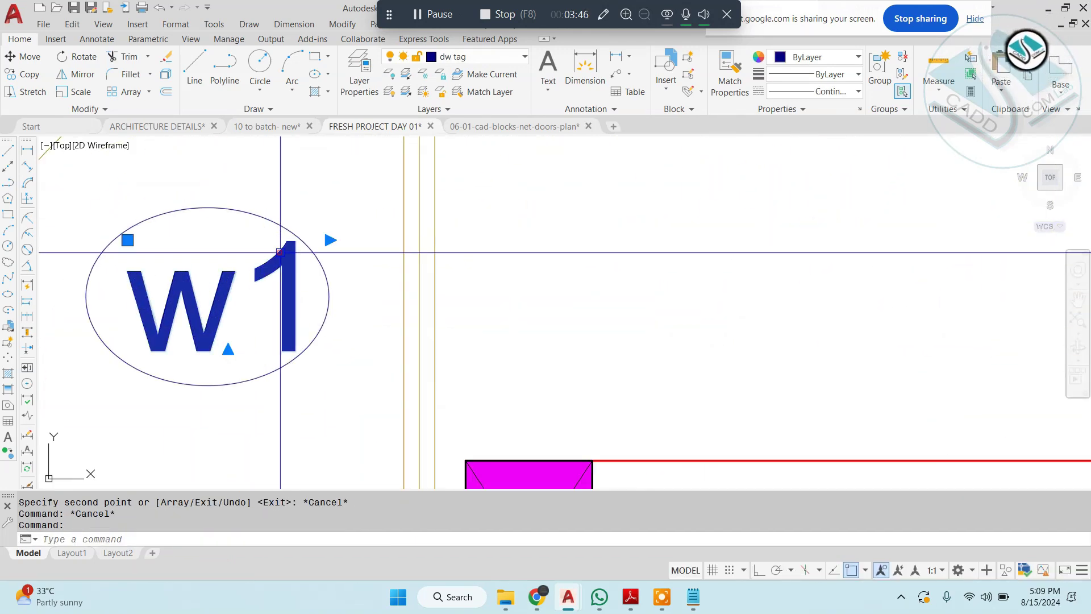
double_click(292, 243)
key(ctrl+a)
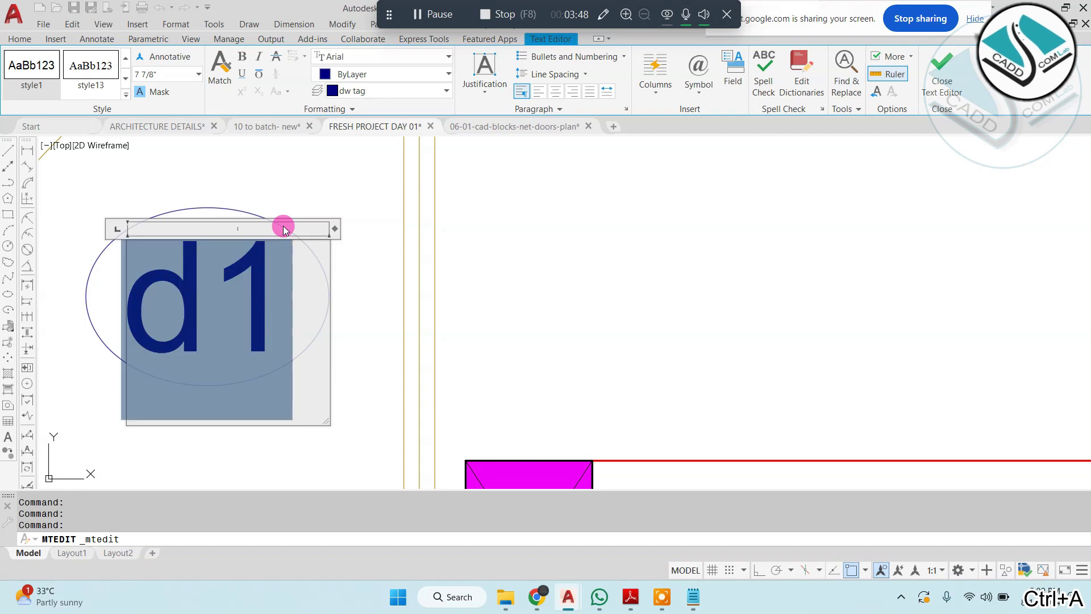
text(D1)
click(326, 164)
key(Escape)
click(298, 218)
click(162, 336)
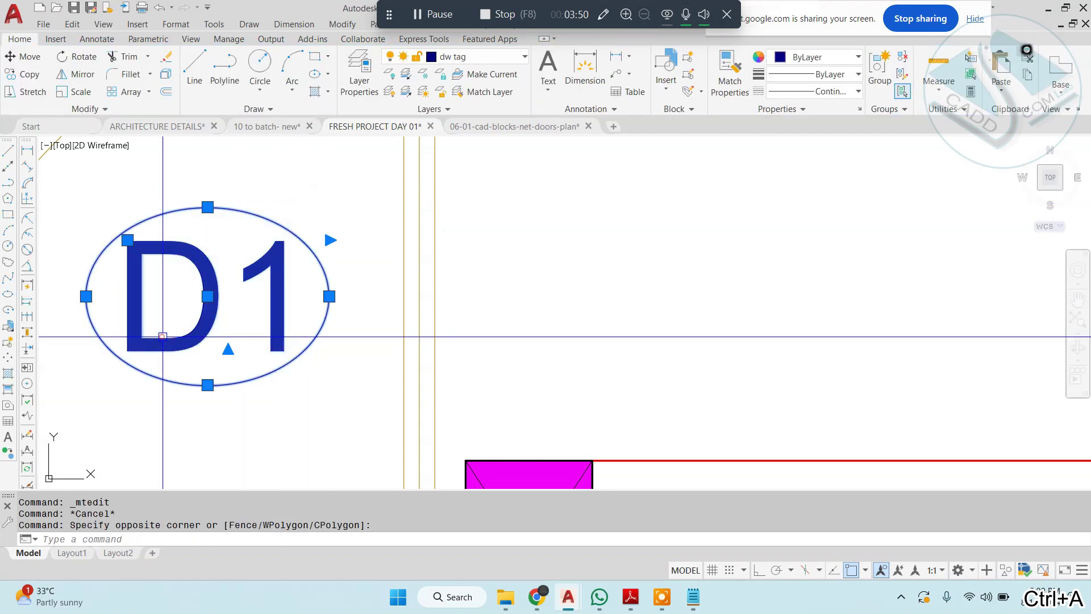
click(208, 288)
scroll(208, 286, down, 5)
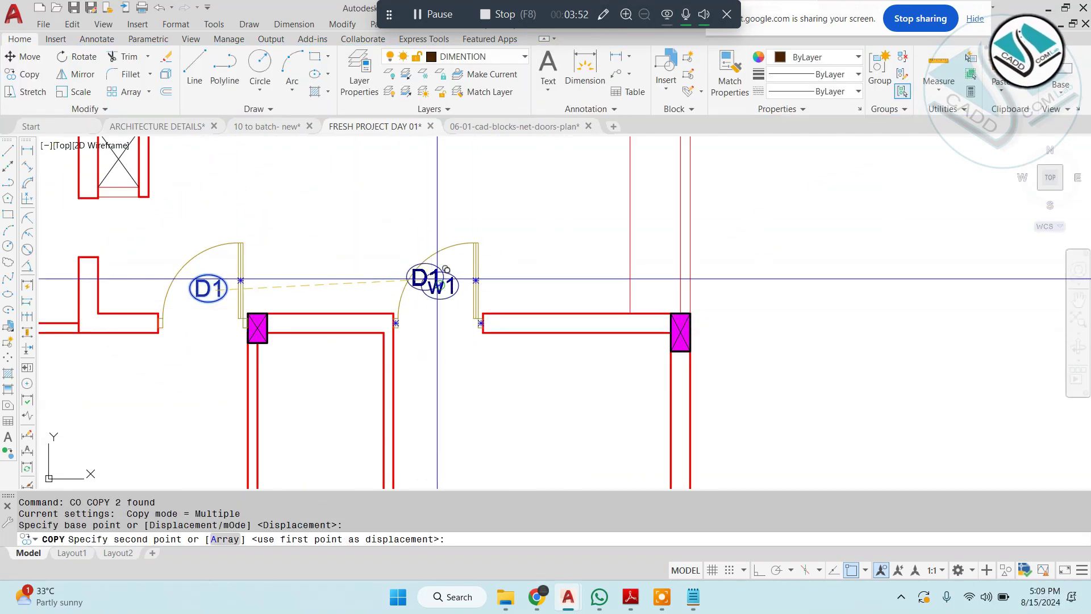
scroll(437, 279, up, 5)
key(Escape)
Step: Change the text of the tag at the right door to D2
double_click(465, 266)
key(ctrl+a)
text(D2)
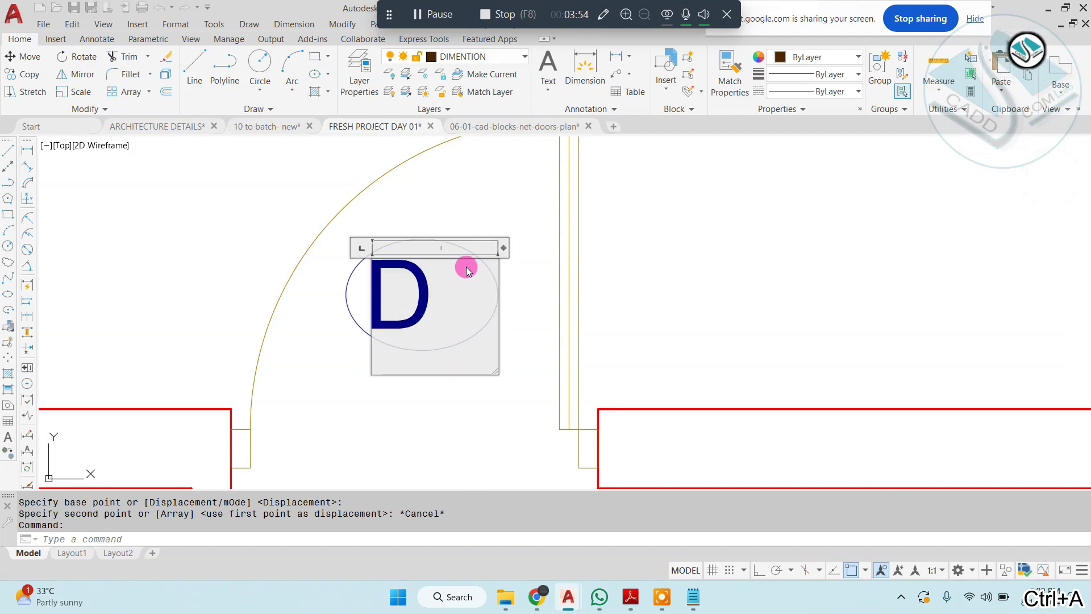
click(465, 217)
key(Escape)
key(Escape)
key(Escape)
Step: Compare the colums plan with the tagged doors and windows in the door & window and text ground floor plans
scroll(554, 303, down, 7)
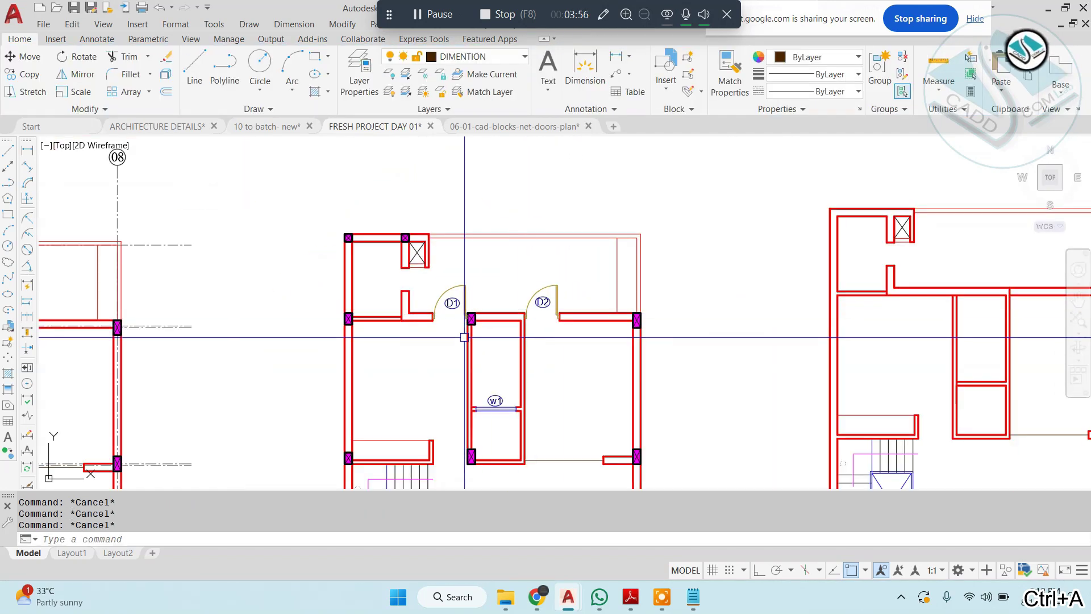
scroll(460, 327, down, 2)
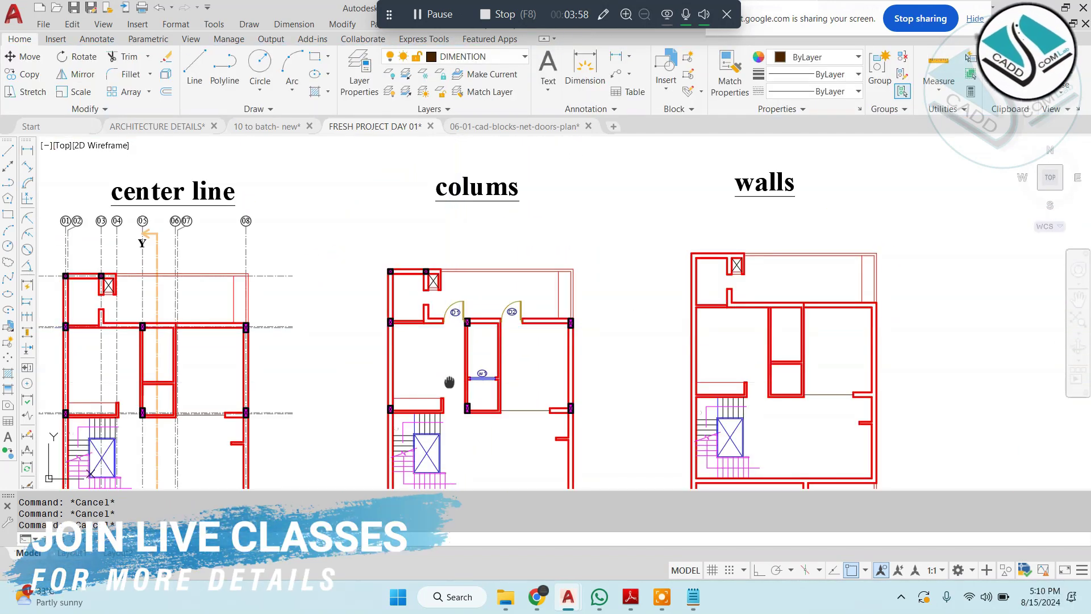
scroll(503, 393, down, 3)
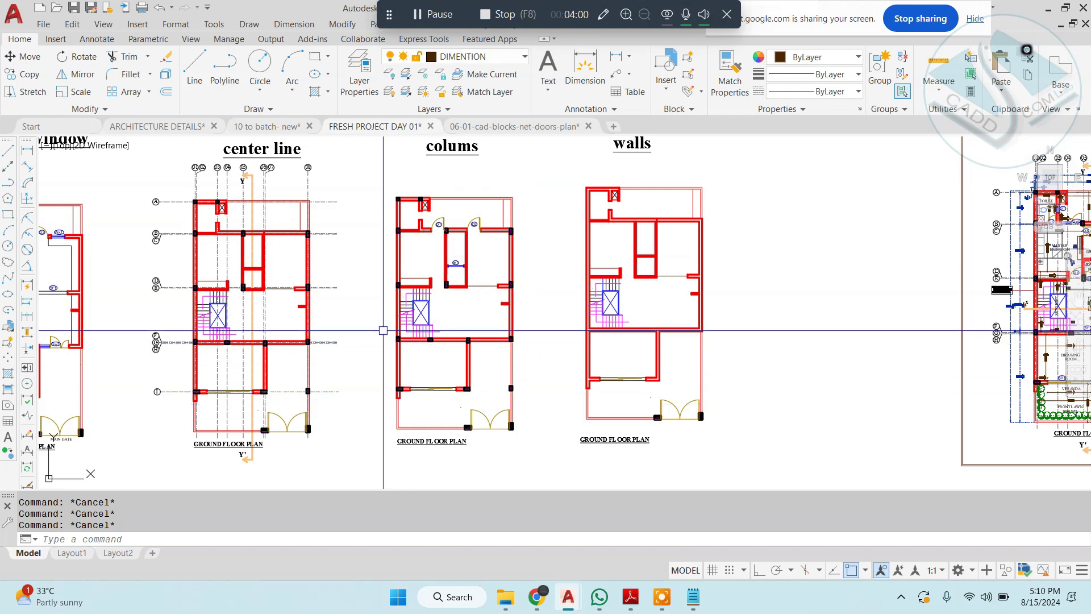
middle_drag(245, 252, 422, 234)
middle_drag(190, 243, 566, 222)
scroll(376, 210, up, 4)
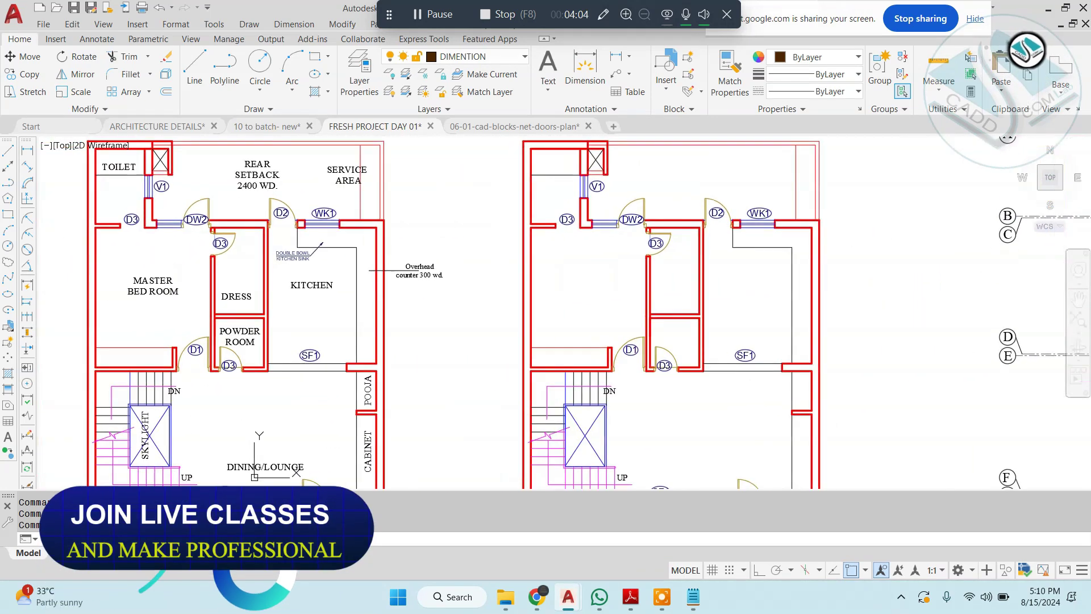
middle_drag(285, 207, 482, 211)
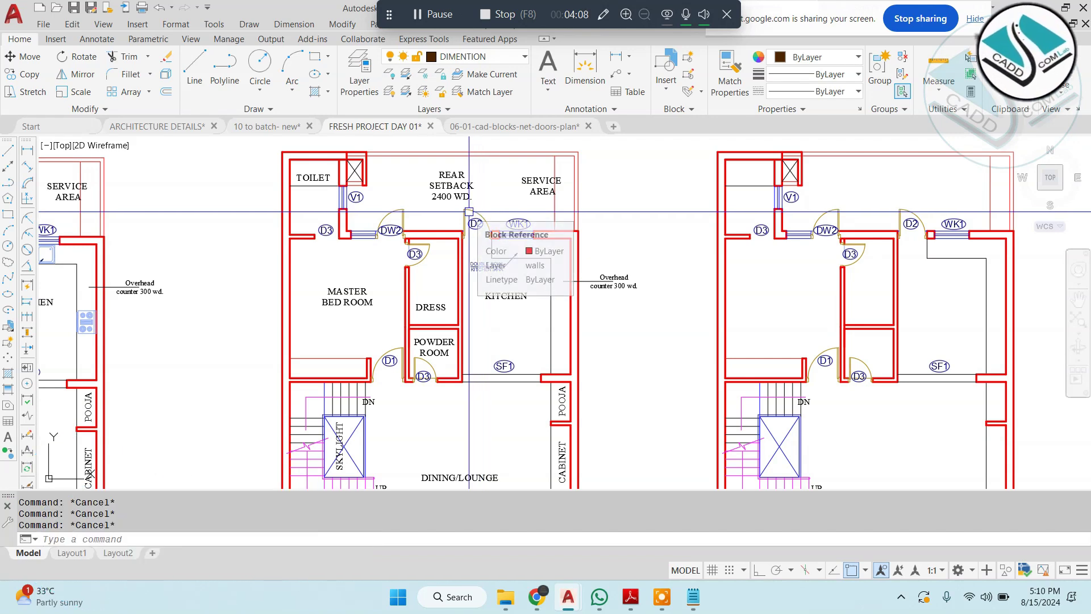
scroll(469, 211, down, 5)
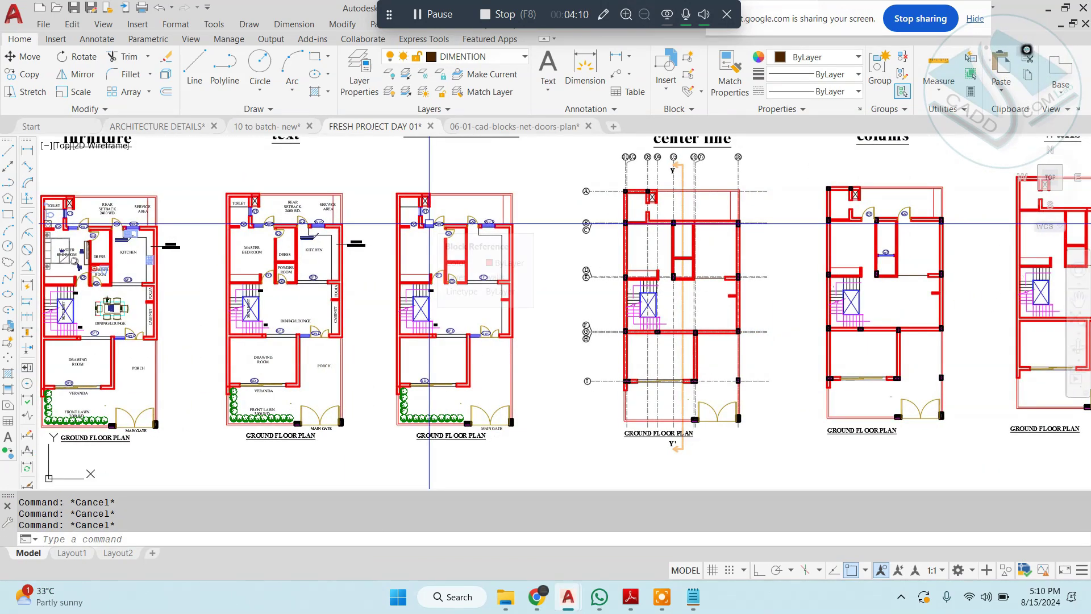
scroll(678, 192, up, 4)
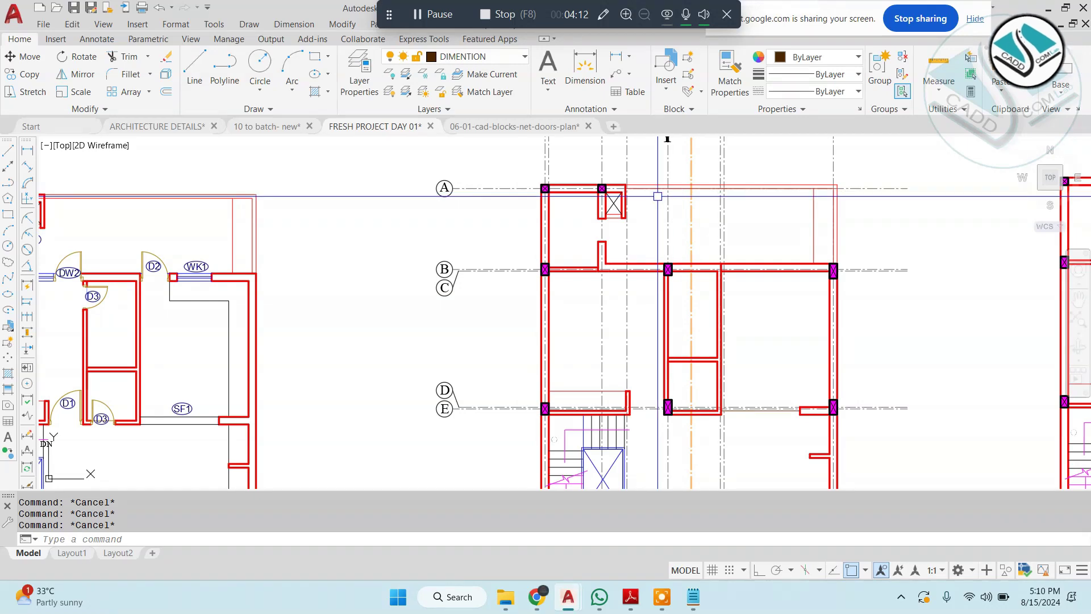
Step: Draw a rectangle 9 in long and 9 in wide in the empty space between the door & window and center line plans
scroll(657, 196, down, 5)
scroll(595, 214, up, 3)
text(rec)
key(Return)
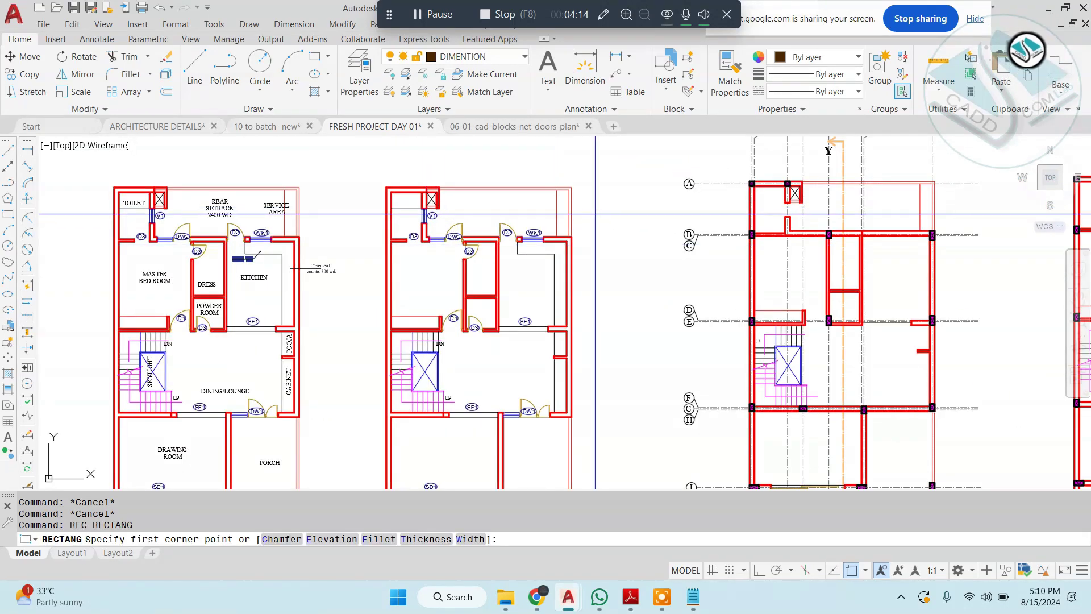
scroll(594, 215, up, 2)
click(571, 245)
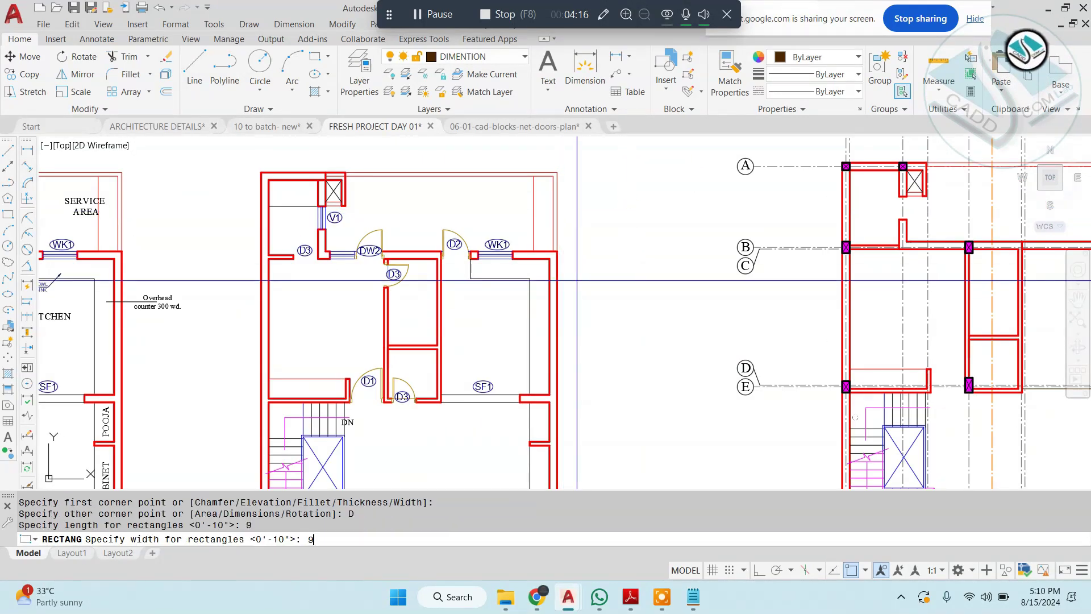
click(577, 280)
key(Escape)
Step: Move the 9 in square by its corner onto the upper-left outer wall corner of the door & window plan
scroll(640, 159, up, 4)
click(687, 182)
click(543, 357)
text(m)
key(Return)
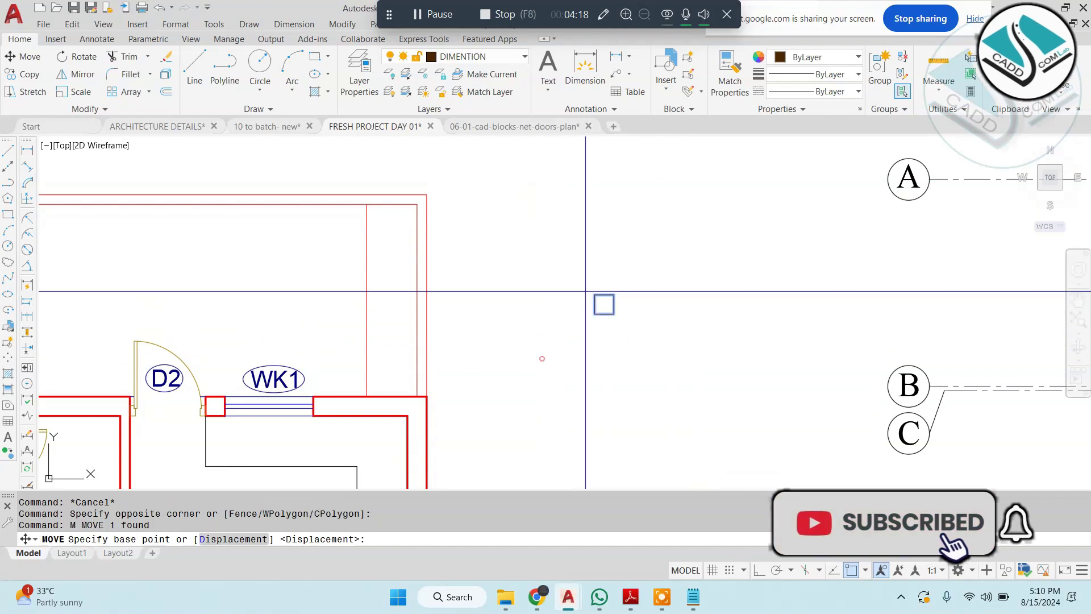
scroll(588, 291, up, 4)
click(608, 301)
scroll(436, 253, down, 6)
scroll(189, 268, up, 7)
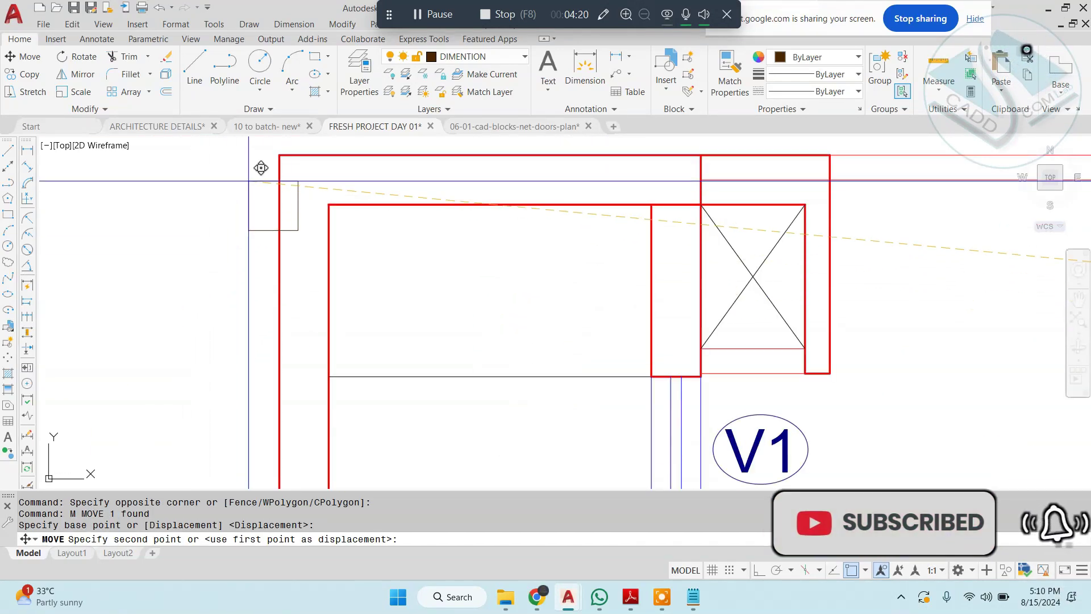
click(279, 155)
key(Escape)
middle_drag(277, 137, 279, 164)
key(Escape)
Step: Try a copy of the square at the upper wall junction beside the crossed shaft, and erase that copy
click(257, 164)
click(386, 257)
text(c)
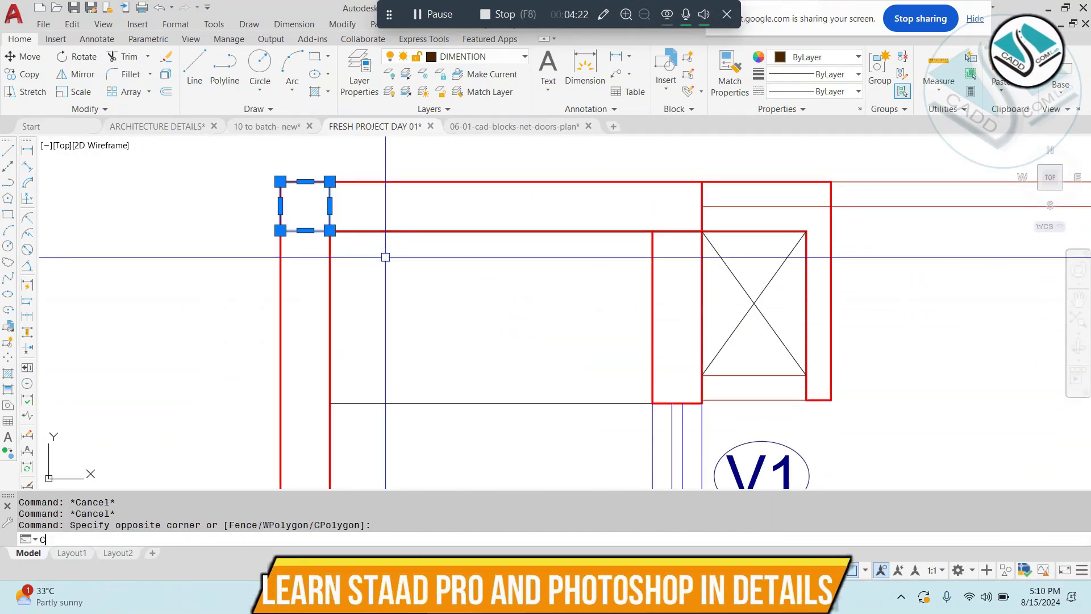
click(329, 181)
click(701, 181)
key(Escape)
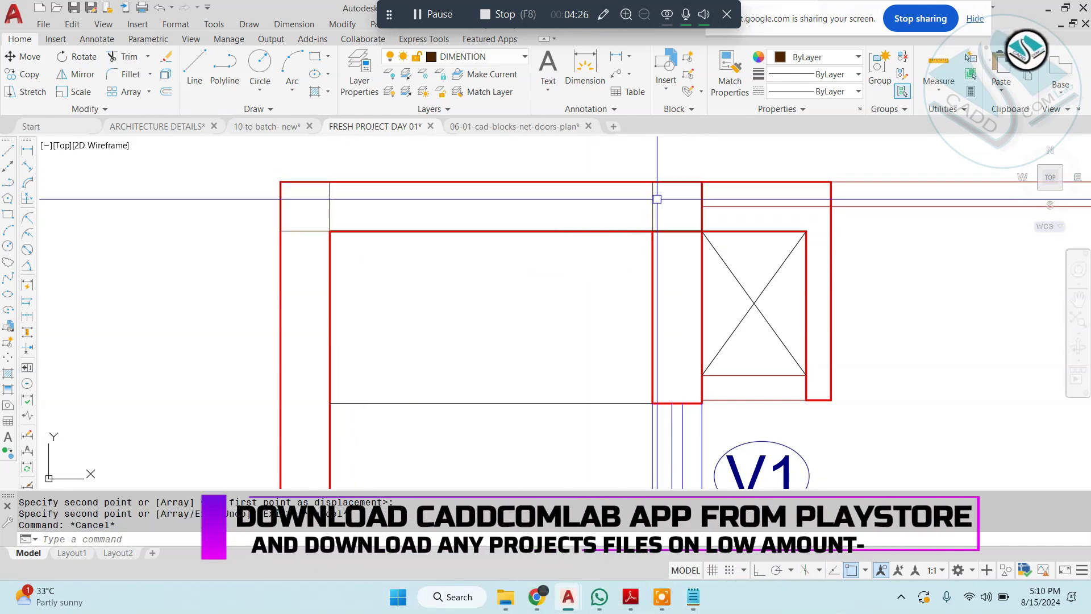
key(space)
key(Escape)
Step: Move the square out of the wall corner into the empty space left of the plan
middle_drag(309, 191, 533, 226)
scroll(346, 204, up, 2)
click(393, 224)
click(363, 234)
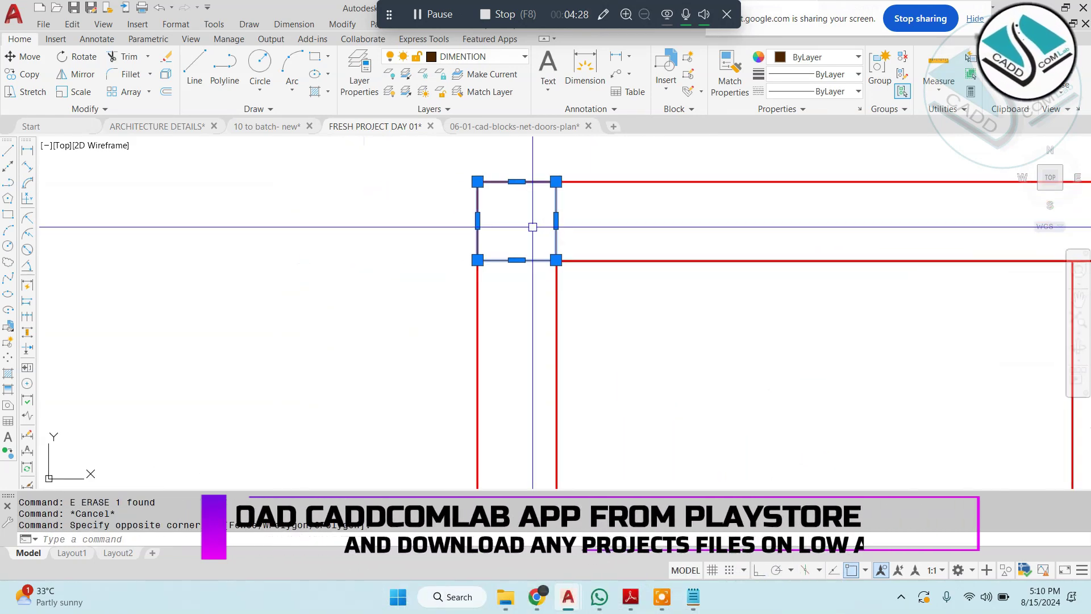
text(m)
click(472, 222)
click(266, 260)
key(Escape)
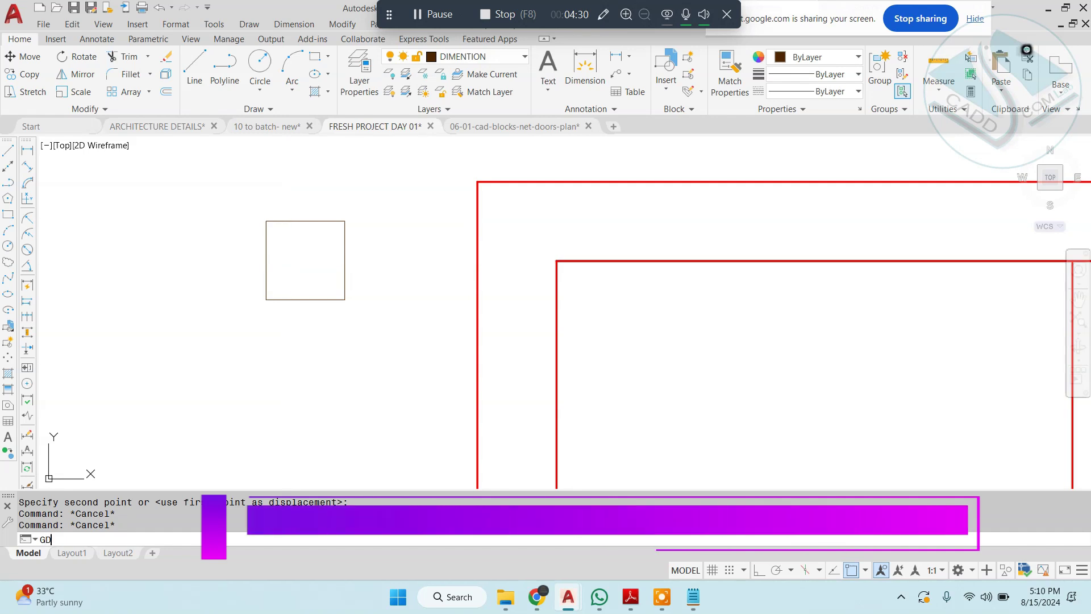
Step: Fill the square with a linear gradient using Blue for both colors, and adjust the fill's transparency
text(GD)
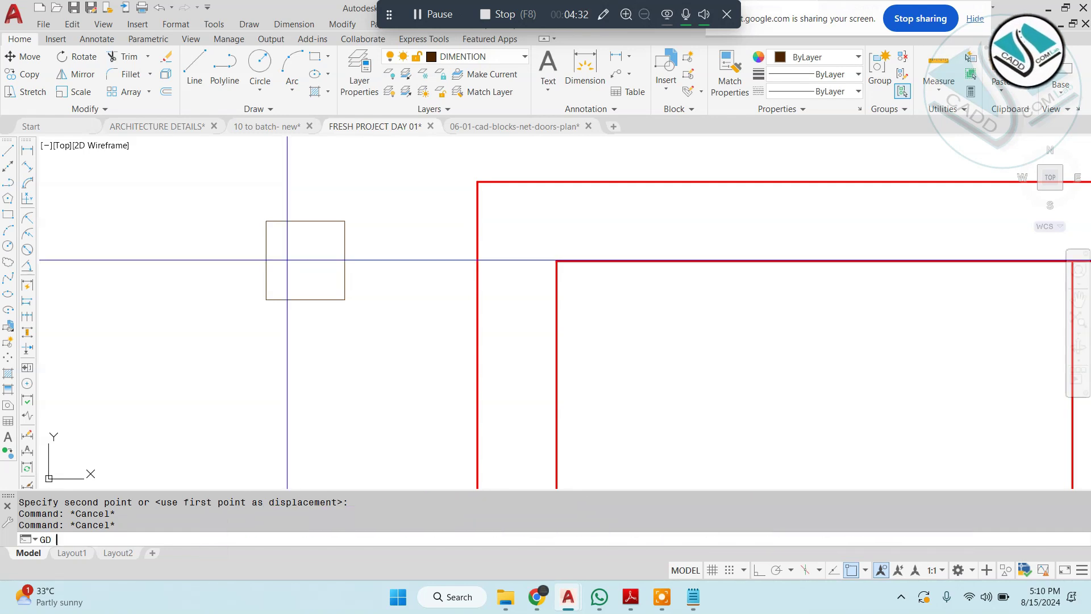
key(Return)
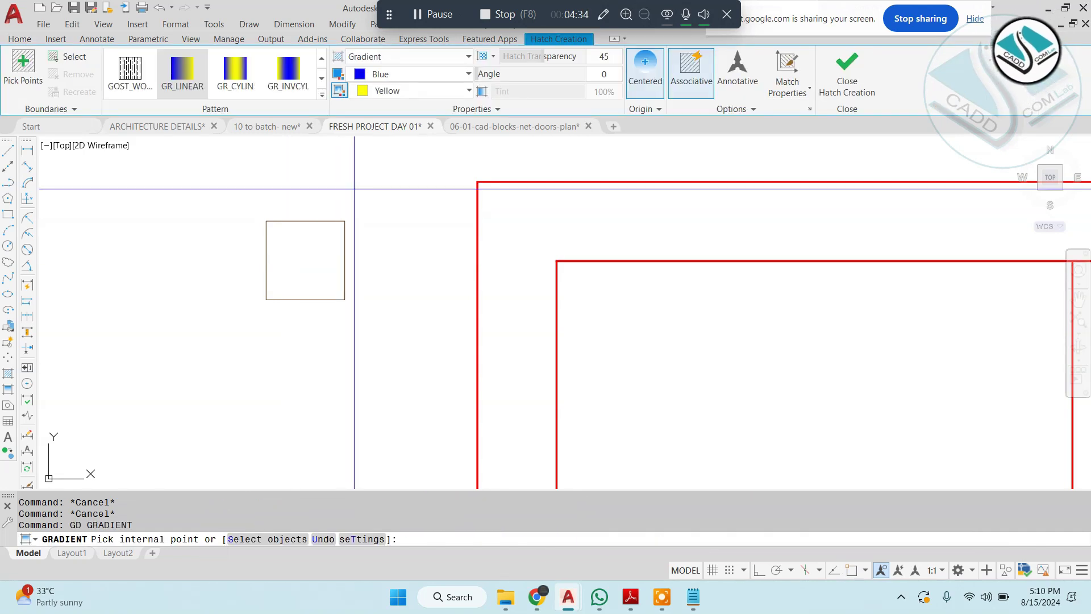
click(414, 80)
click(416, 85)
click(415, 79)
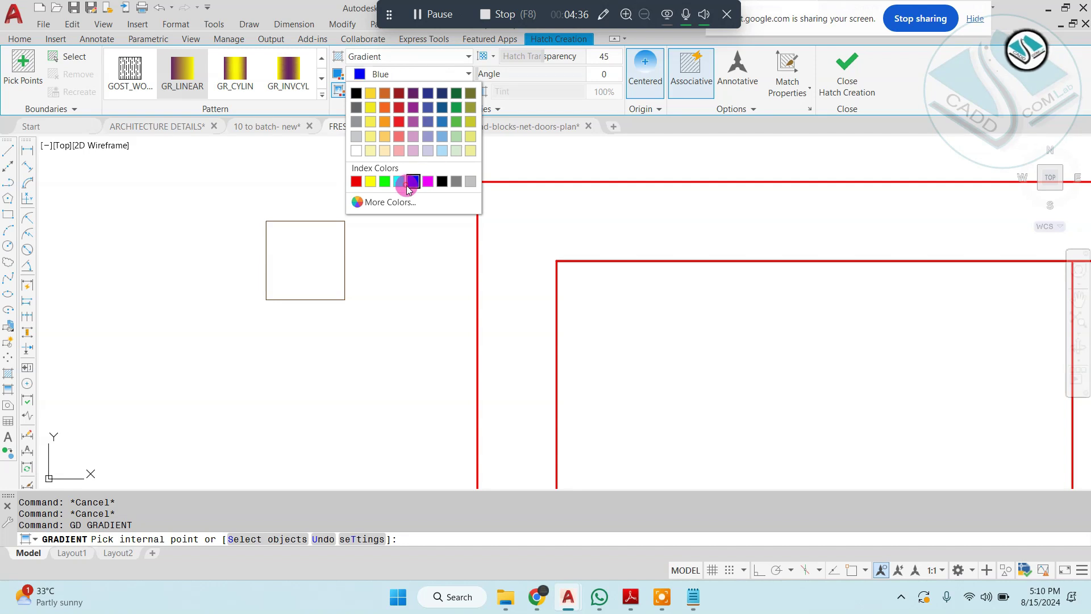
click(417, 90)
click(416, 198)
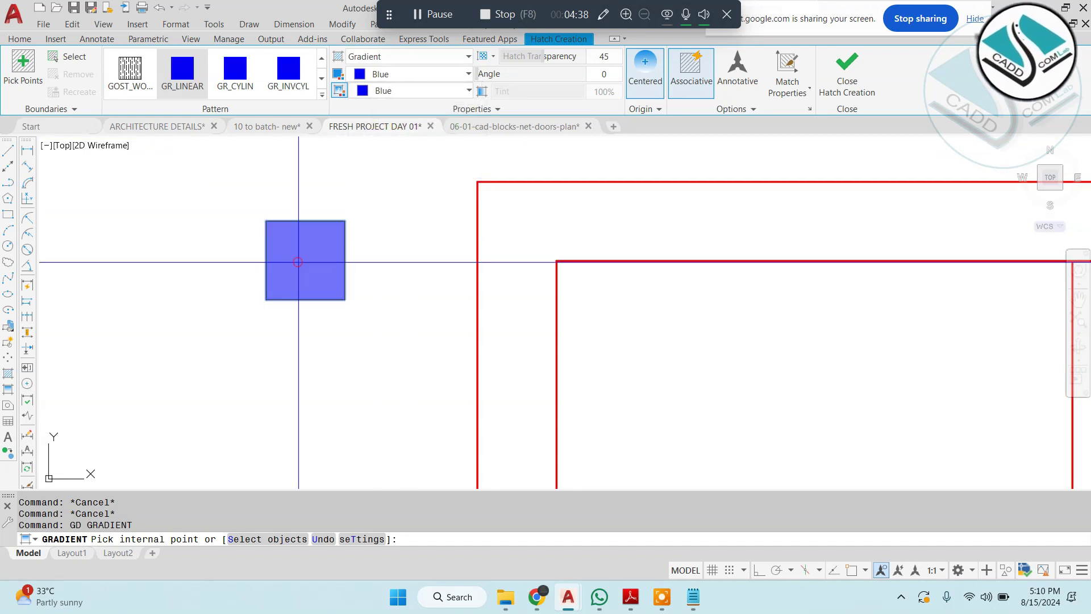
drag(537, 59, 607, 58)
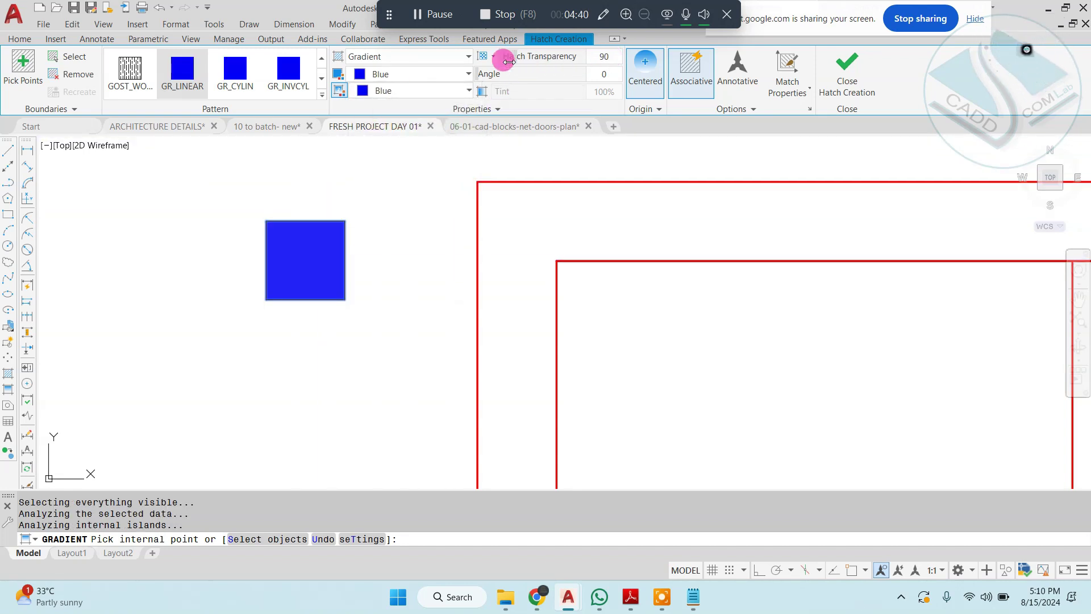
click(835, 75)
Step: Draw two diagonal lines connecting the opposite corners of the blue square
text(l)
key(Return)
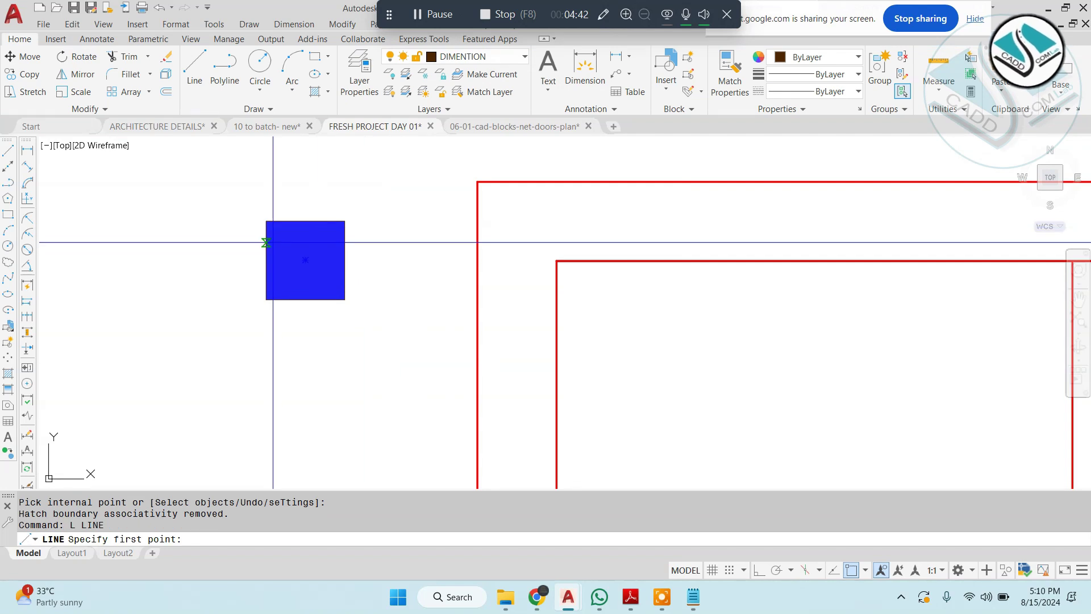
click(266, 221)
scroll(321, 274, up, 4)
click(382, 326)
middle_drag(353, 205, 453, 259)
key(Escape)
key(Return)
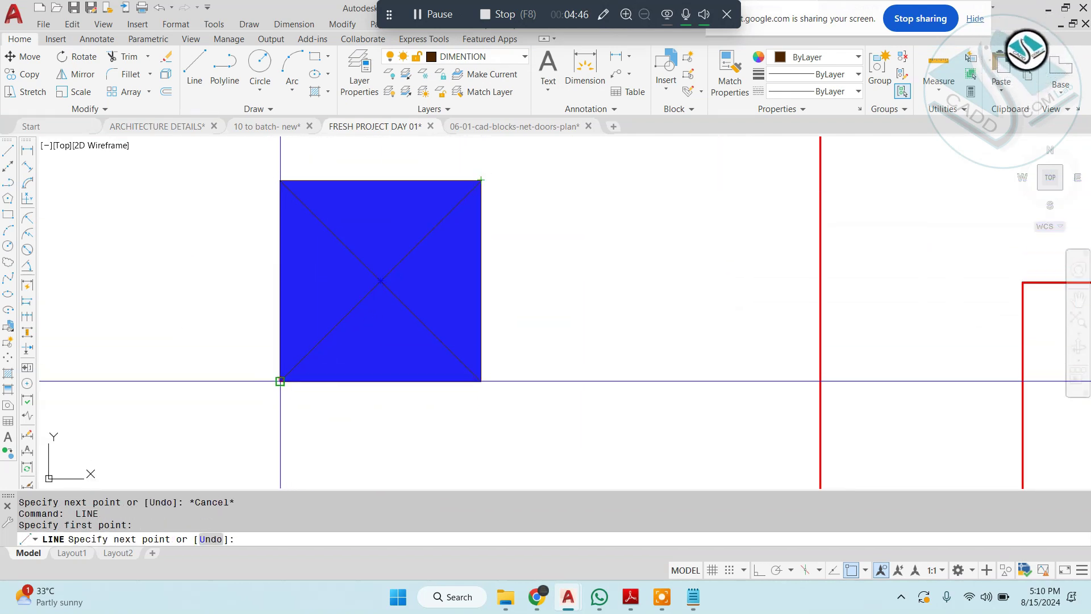
scroll(411, 295, down, 3)
key(Escape)
Step: Define the filled square and its diagonals as a block named COL, with the insertion base point on its right edge
click(477, 240)
click(202, 421)
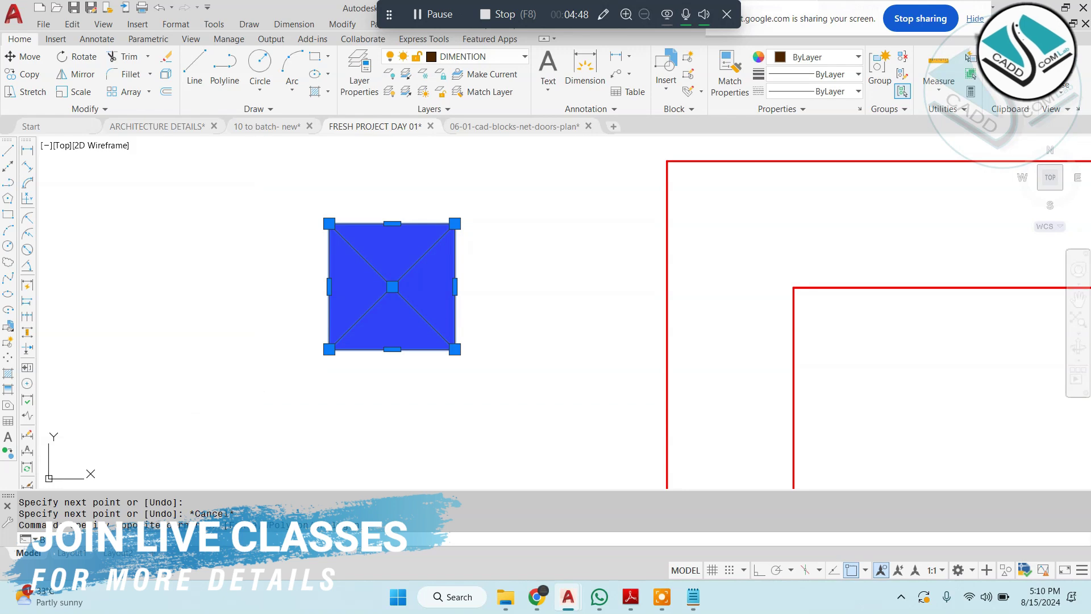
text(B)
key(Return)
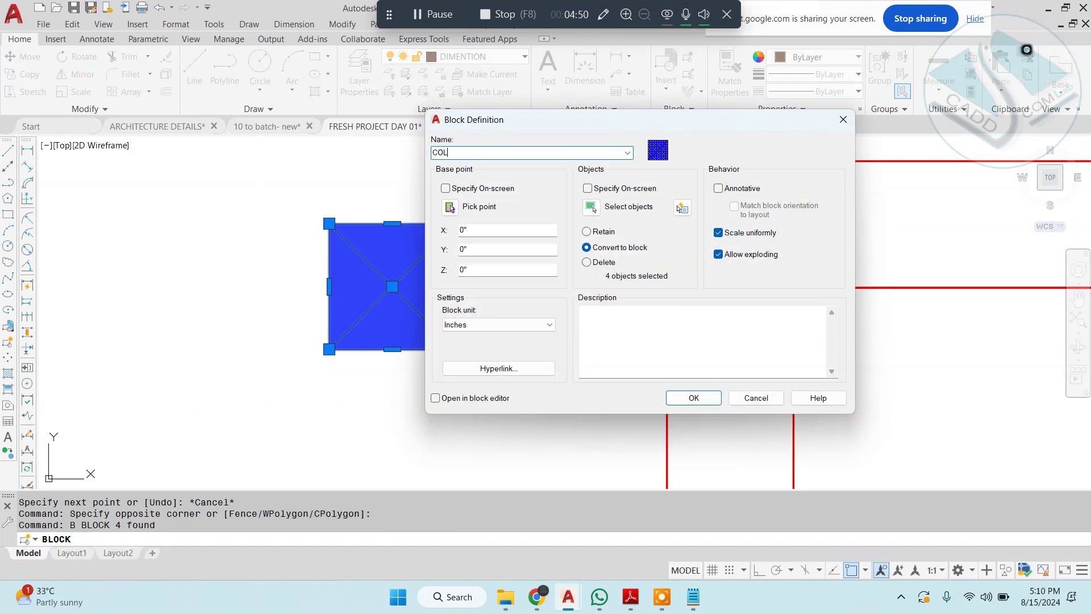
click(594, 211)
click(475, 165)
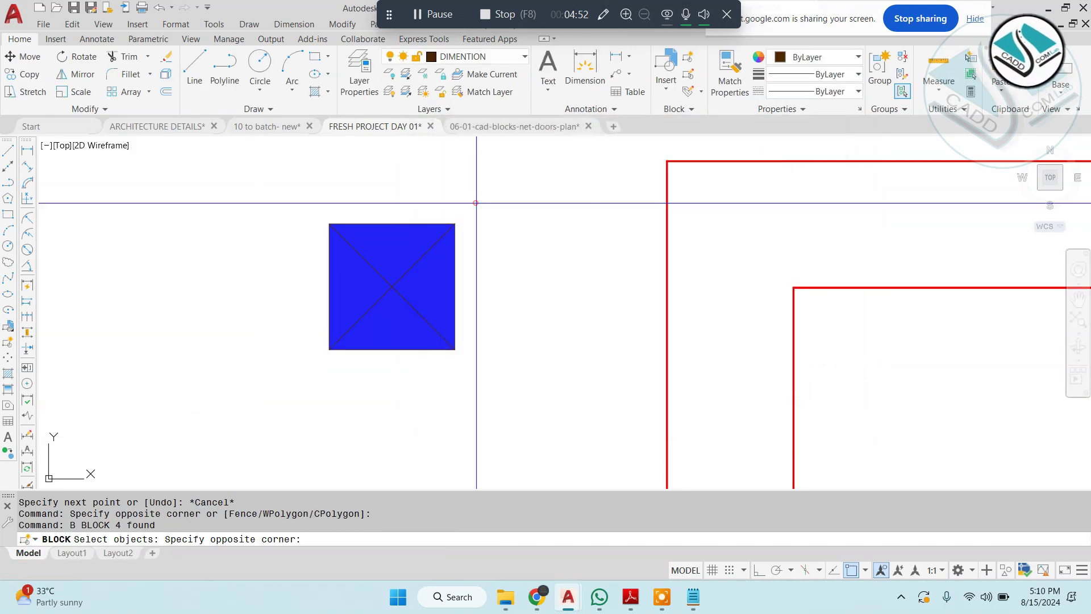
click(292, 382)
key(Return)
click(448, 206)
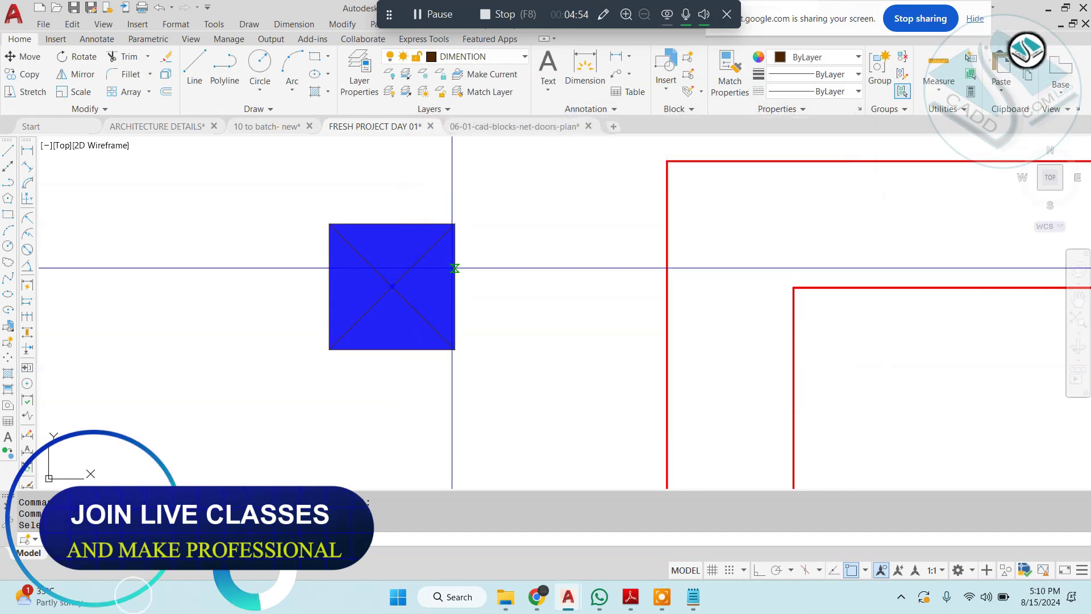
click(452, 270)
key(Return)
Step: Move the column block by its upper-left corner onto the plan's upper-left outer wall corner
click(519, 219)
click(407, 267)
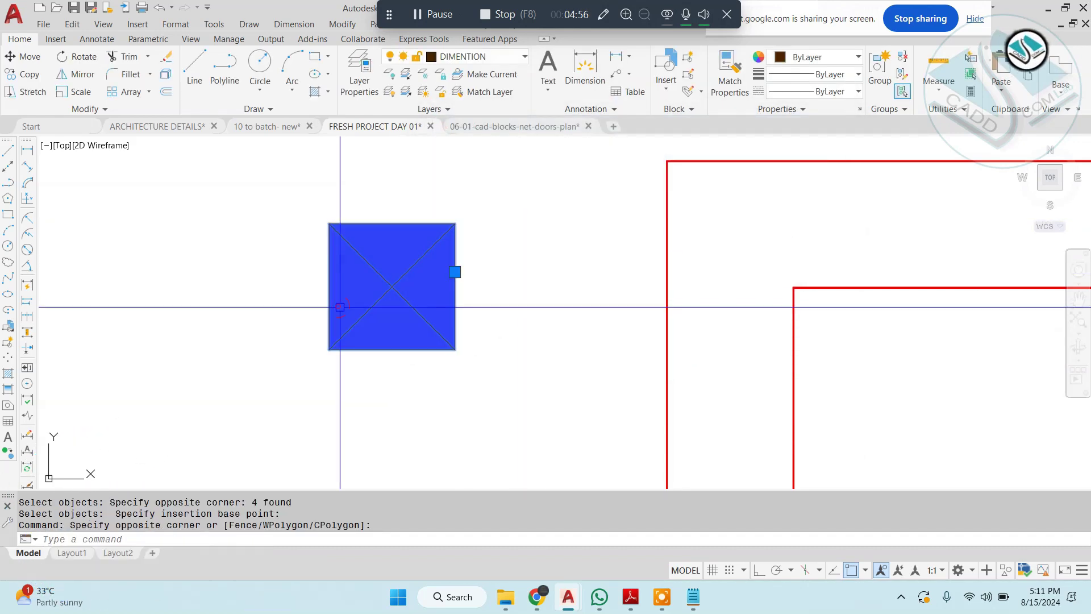
text(m)
key(Return)
click(329, 222)
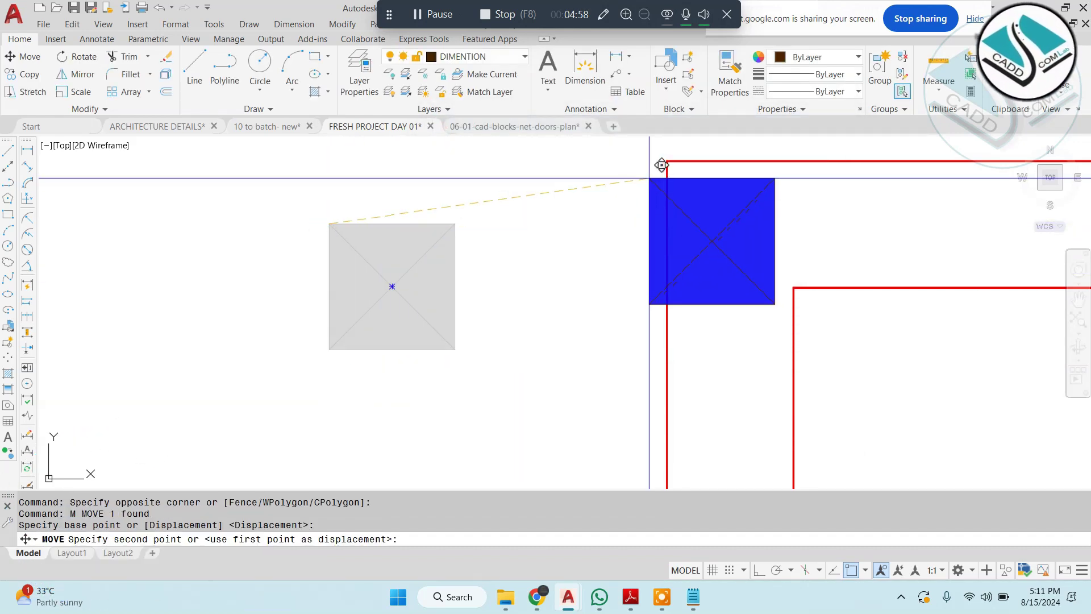
click(667, 161)
middle_drag(725, 204, 469, 221)
Step: Copy the column block from its upper-right corner to the upper wall junction beside the crossed shaft
click(489, 255)
text(c)
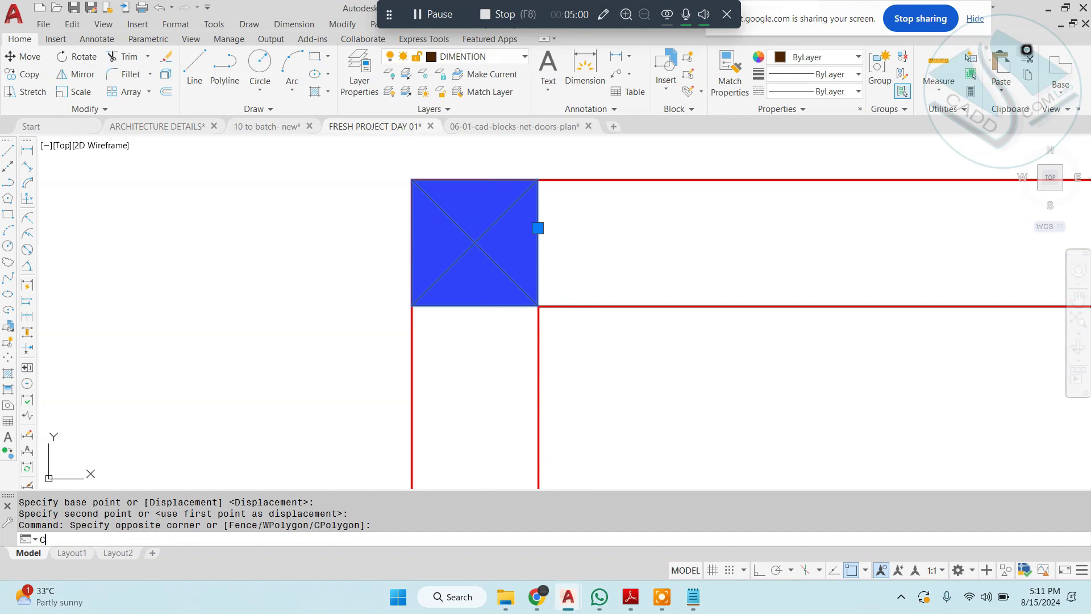
text(o)
key(Return)
click(537, 180)
scroll(438, 223, down, 6)
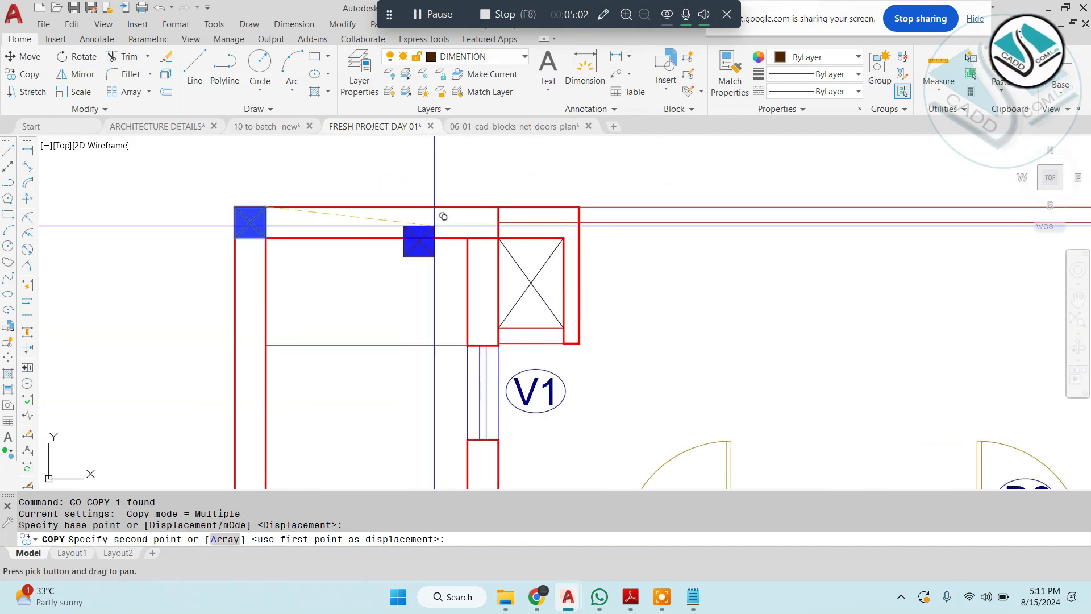
scroll(509, 195, up, 4)
click(499, 193)
key(Escape)
scroll(499, 193, down, 5)
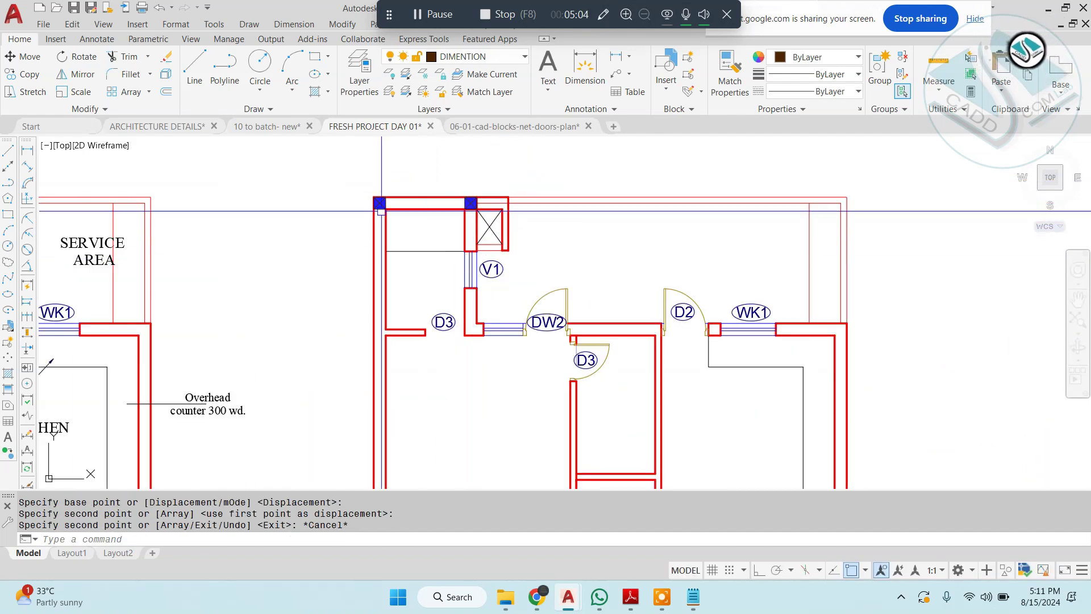
Step: Copy the corner column block down the left outer wall to where the short wall beside door D3 meets it
scroll(381, 211, up, 6)
click(390, 236)
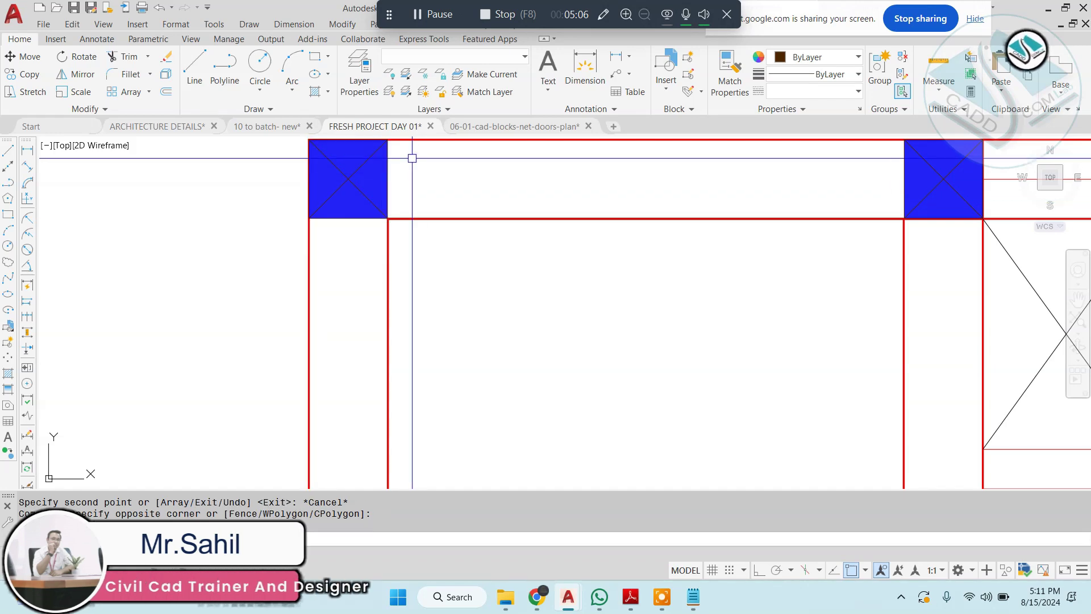
key(Escape)
click(319, 195)
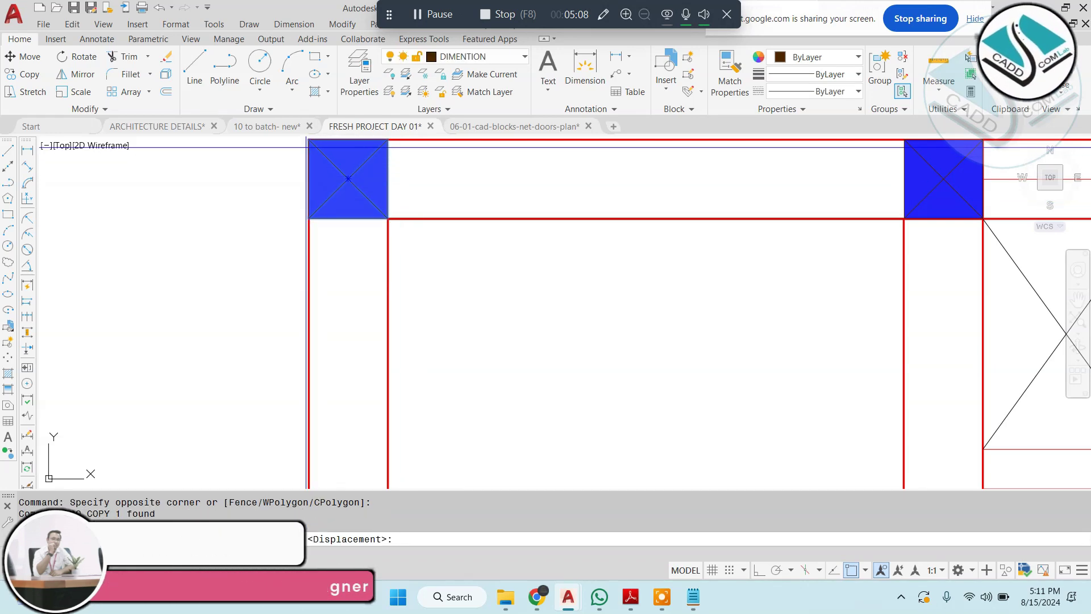
click(309, 140)
scroll(335, 194, down, 6)
scroll(322, 330, up, 5)
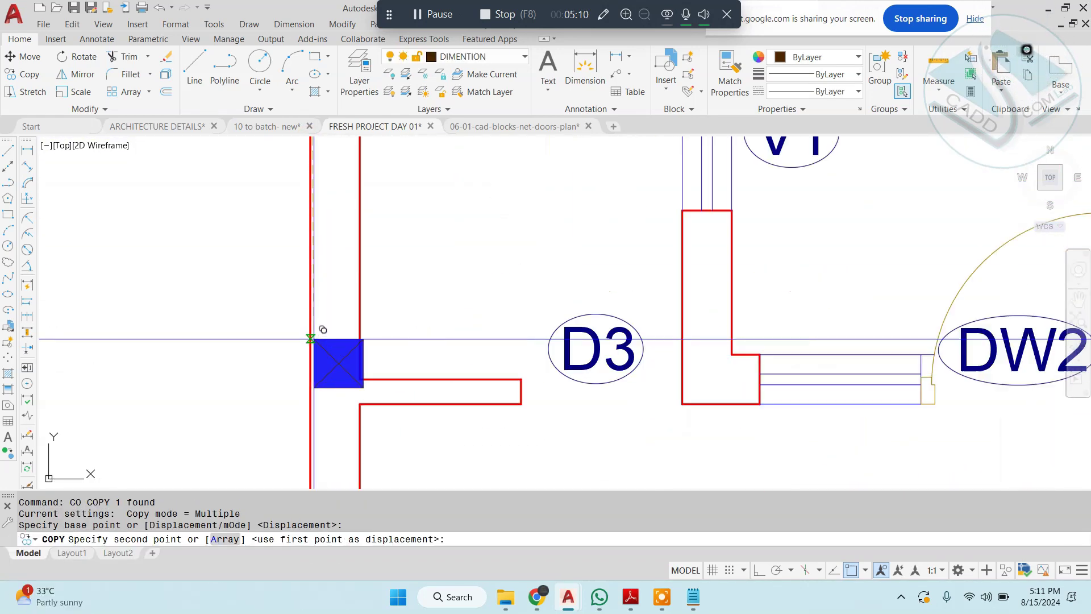
scroll(313, 339, up, 2)
click(309, 371)
key(Escape)
Step: Move the new column block up so its lower-right corner meets the lower corner of the short D3 wall
middle_drag(343, 377, 346, 288)
click(371, 251)
click(342, 317)
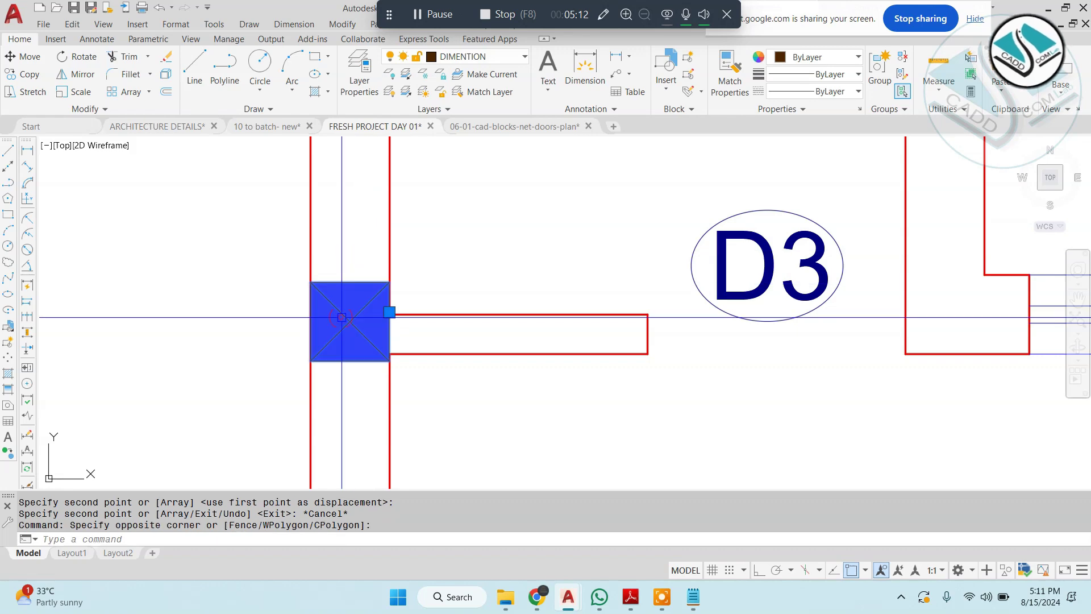
text(m)
key(Return)
scroll(372, 312, up, 4)
click(415, 436)
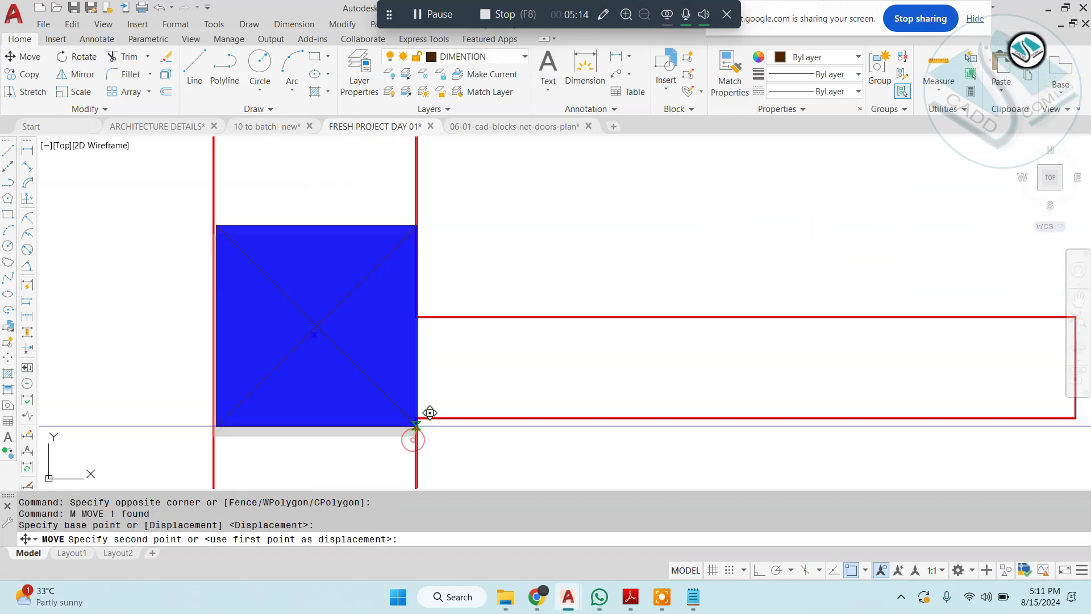
scroll(387, 335, down, 8)
middle_drag(539, 324, 363, 319)
scroll(363, 318, down, 2)
key(Escape)
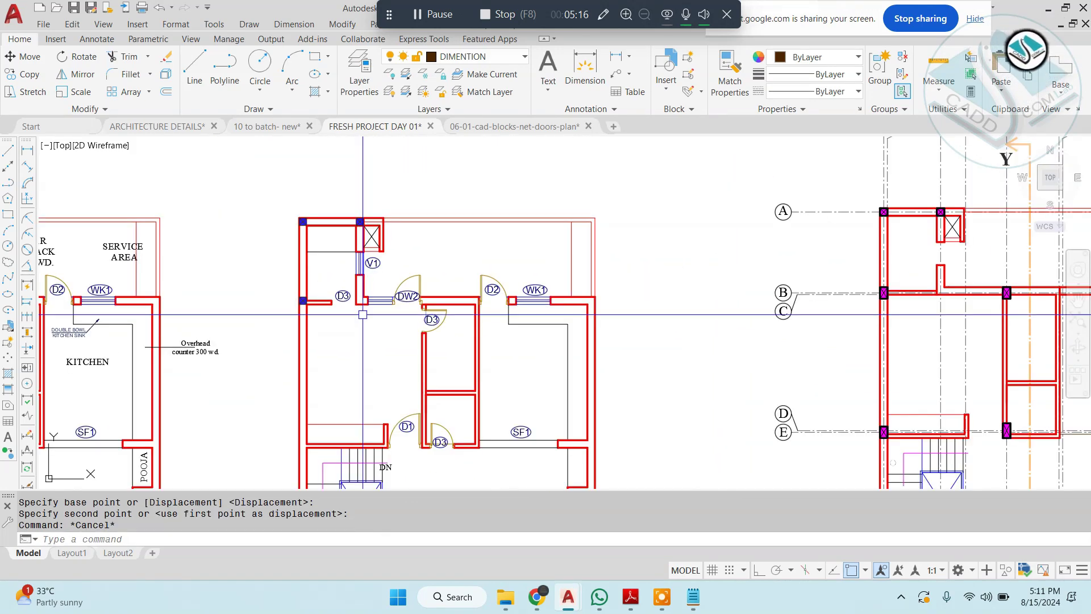
Step: Copy the column block beside door D3 to the wall junction right of DW2 and the outer wall corner right of WK1
scroll(362, 314, up, 6)
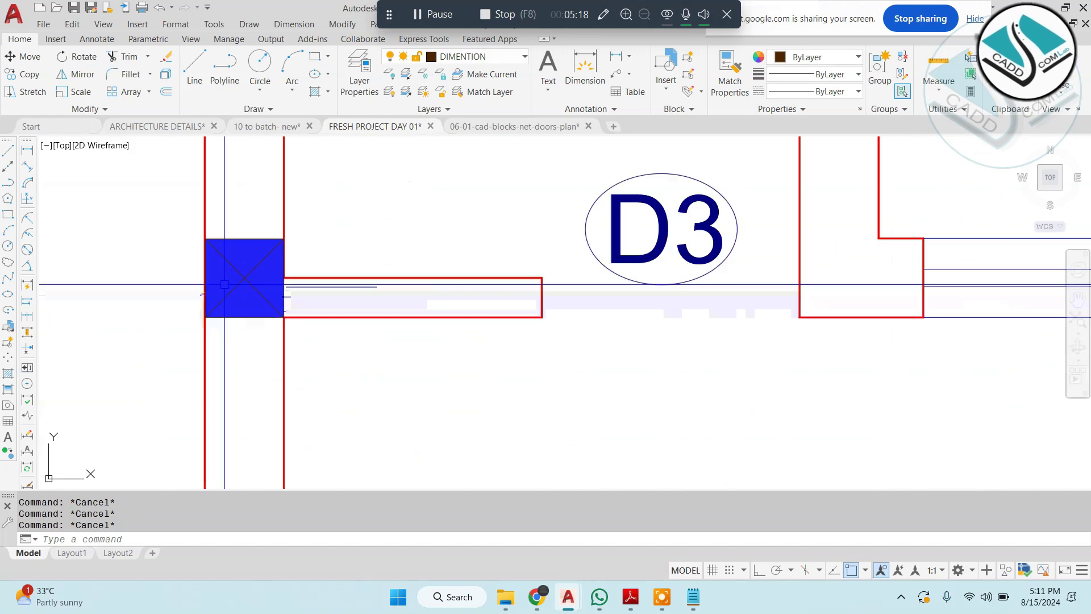
click(239, 237)
text(co)
key(Return)
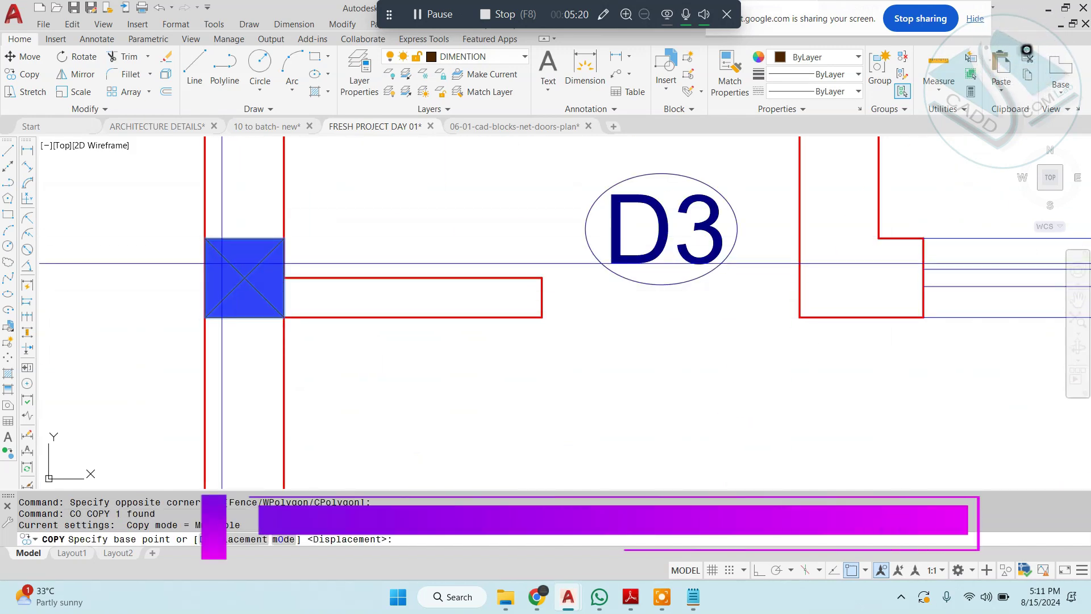
click(206, 317)
scroll(205, 300, down, 5)
scroll(485, 302, up, 3)
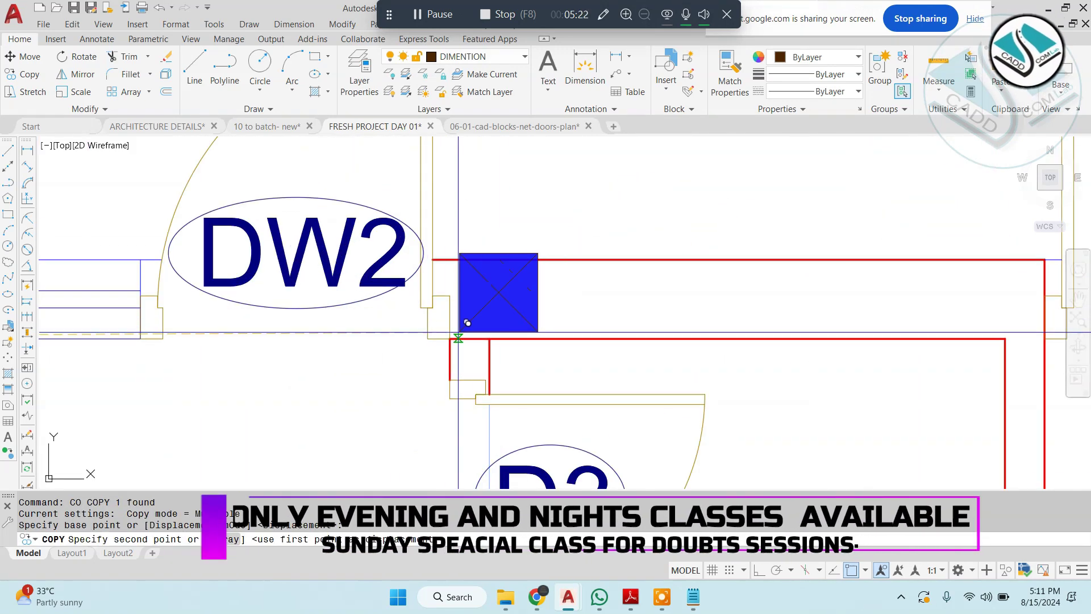
click(448, 320)
scroll(448, 319, down, 3)
scroll(482, 317, down, 3)
scroll(622, 300, up, 6)
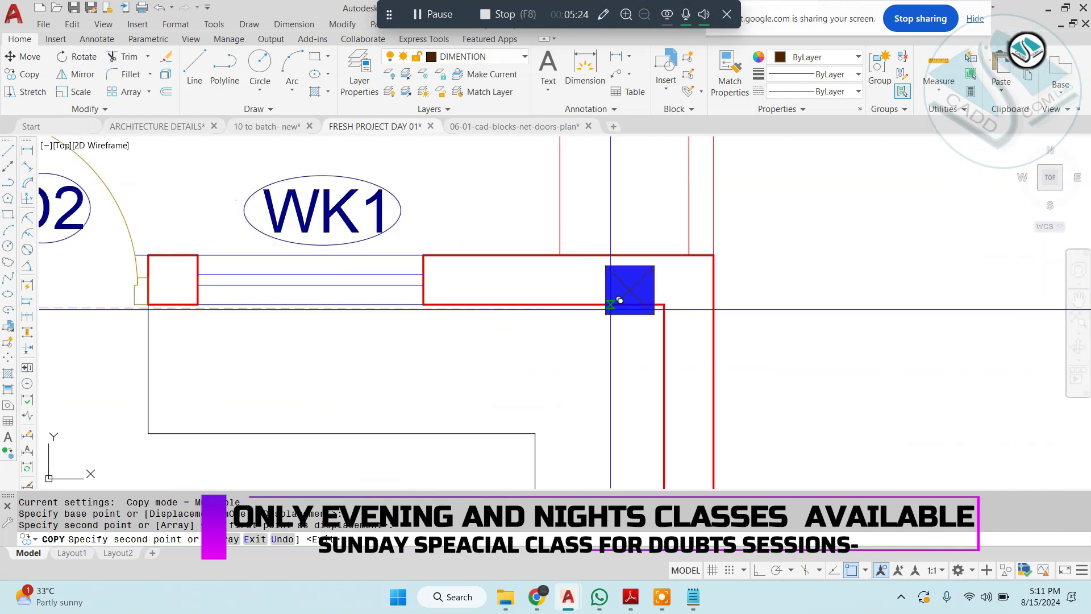
click(701, 307)
Step: Place a copy of the column block on the left outer wall at the wall junction above the staircase
scroll(696, 316, down, 5)
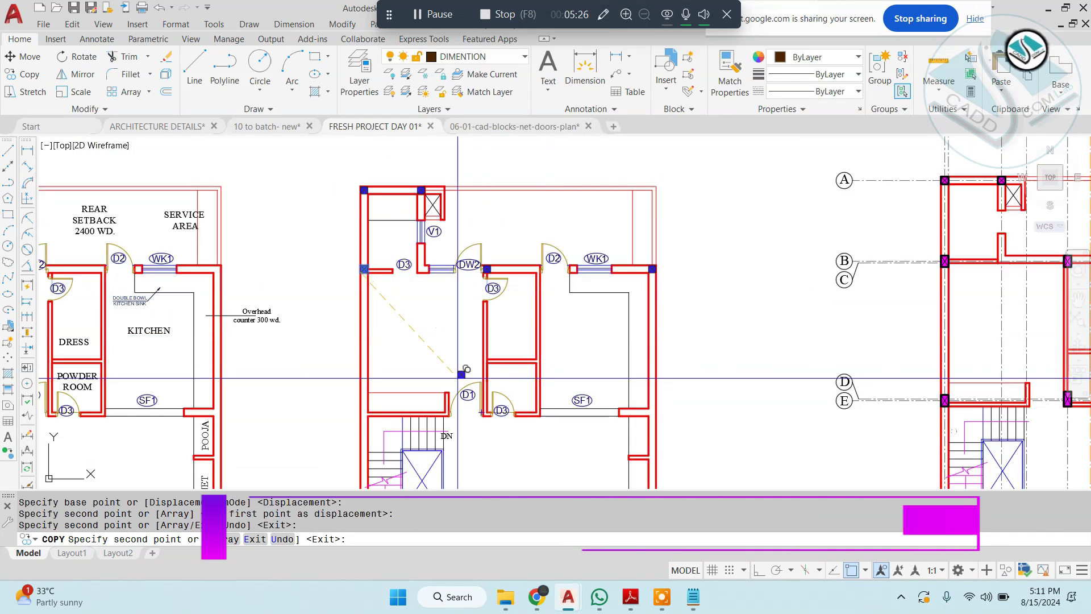
scroll(443, 300, up, 5)
scroll(329, 275, up, 4)
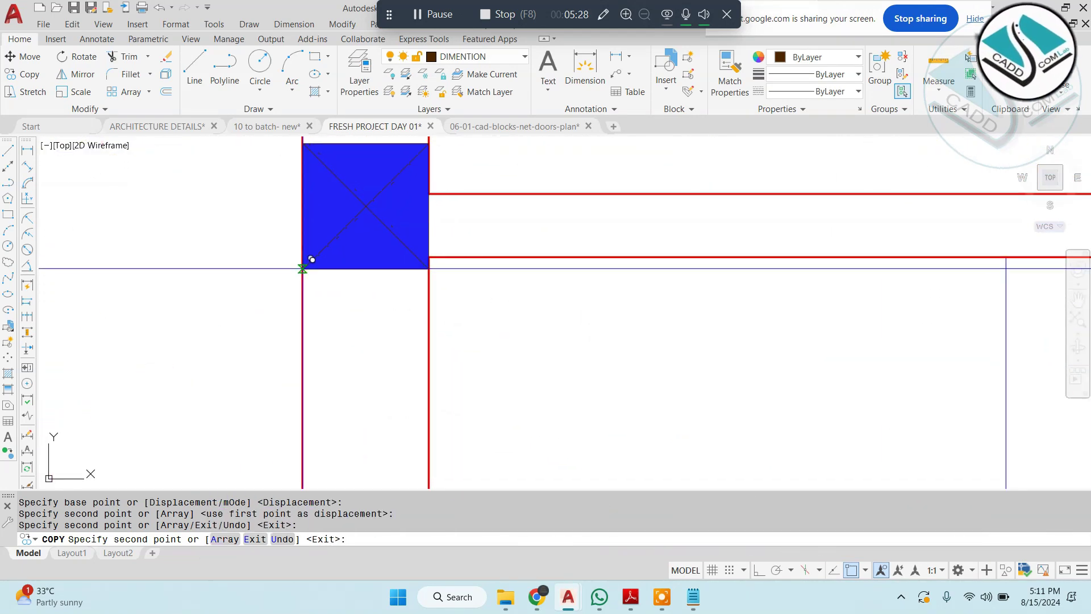
click(335, 253)
Step: Move the new column block so its lower-right corner meets the inner wall corner above the staircase
text(m)
key(space)
scroll(421, 262, up, 4)
click(449, 283)
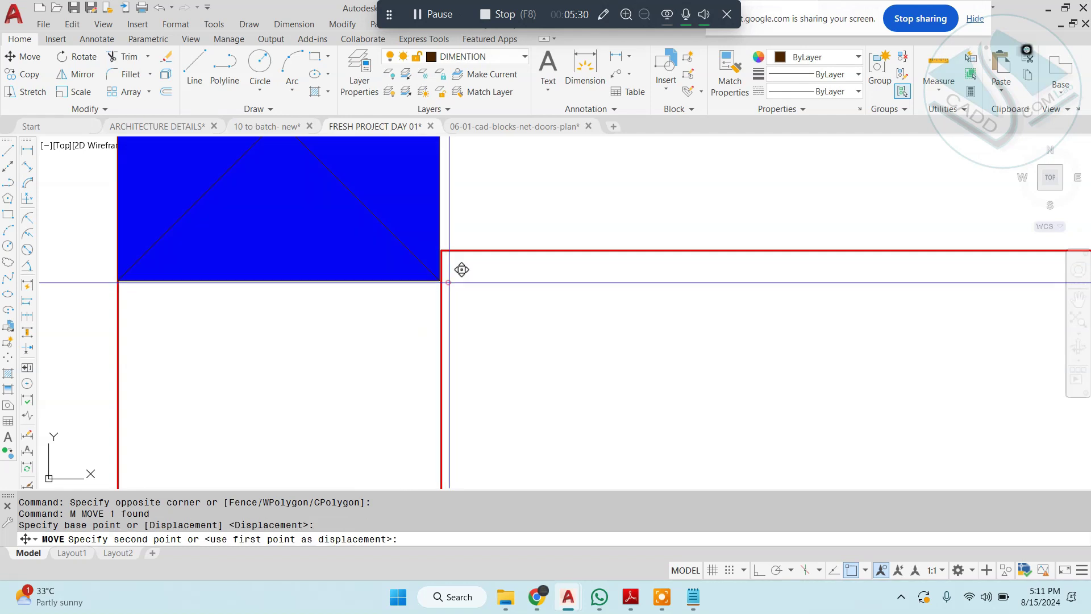
click(444, 256)
click(451, 239)
click(399, 220)
text(m)
key(space)
scroll(402, 229, up, 2)
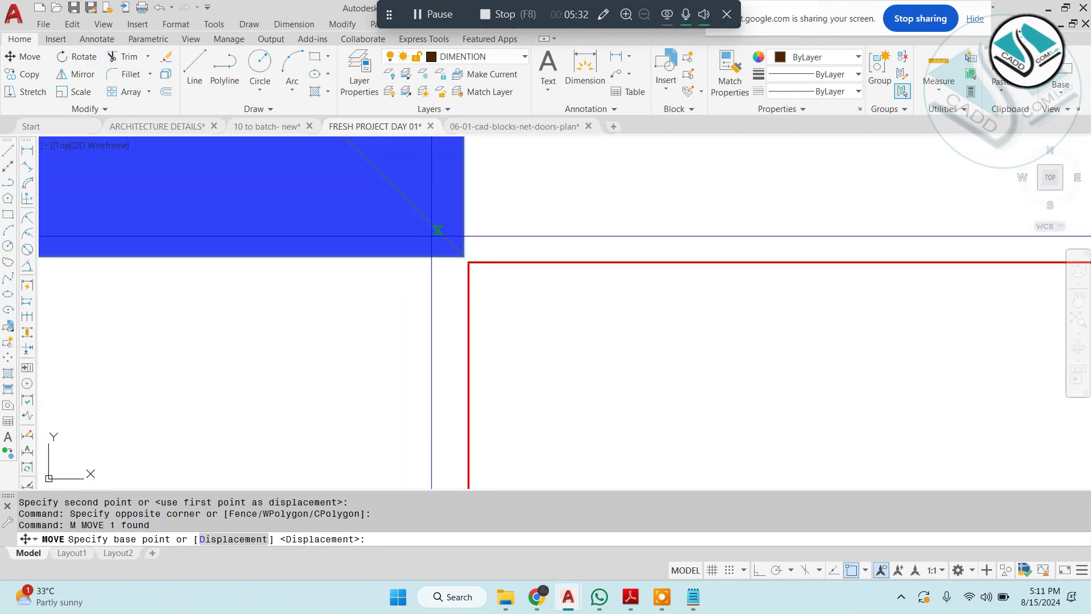
click(468, 252)
click(468, 260)
Step: Copy the staircase column block from its lower-right corner to the short wall between doors D1 and D3
scroll(452, 284, down, 4)
click(452, 285)
click(367, 262)
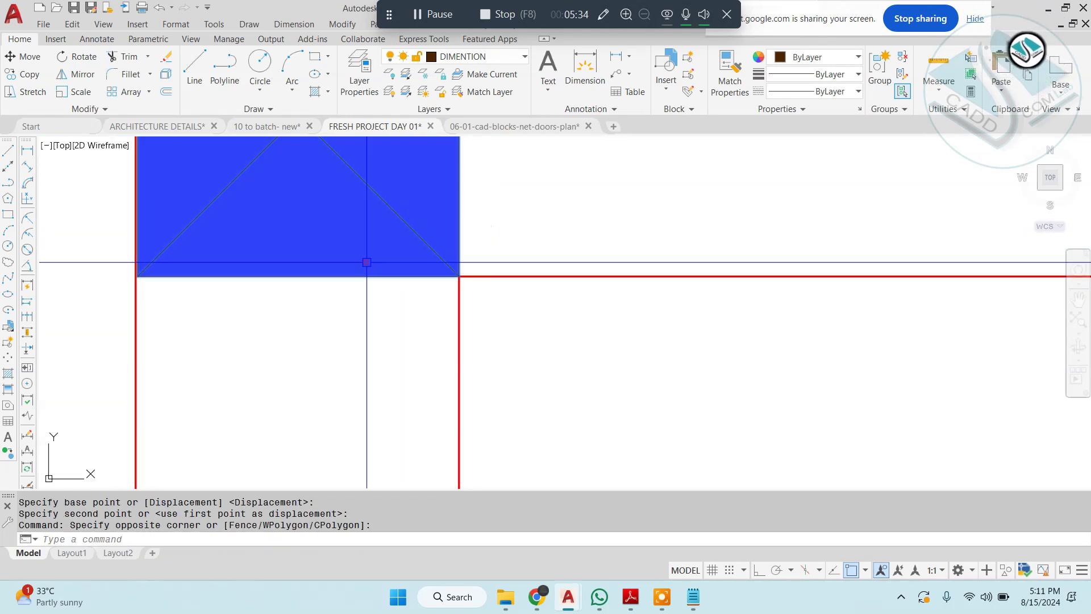
scroll(367, 262, down, 2)
click(425, 272)
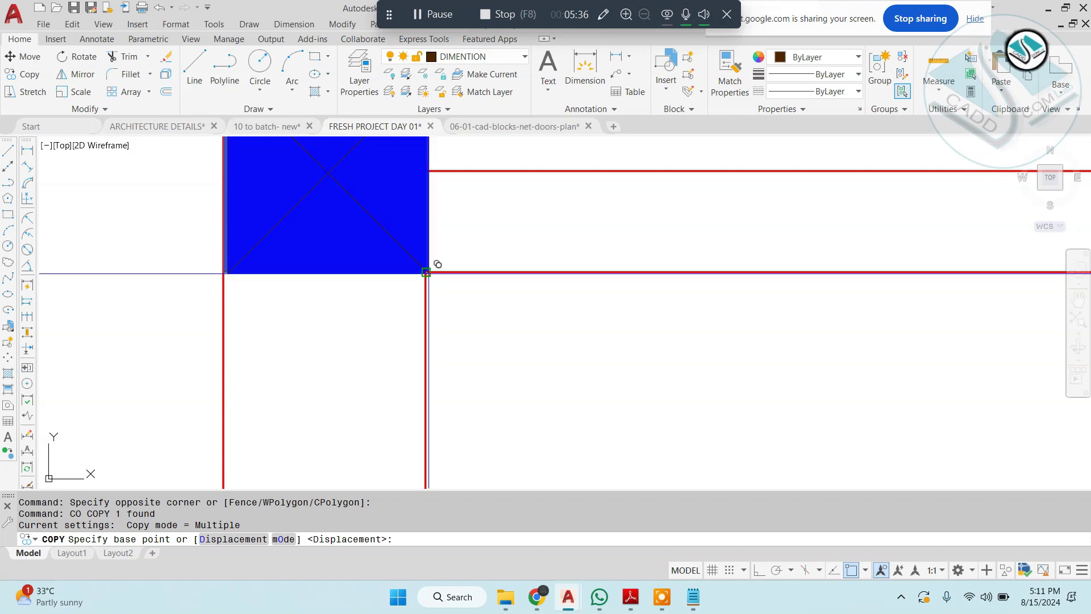
scroll(346, 282, down, 6)
middle_drag(705, 267, 594, 271)
scroll(594, 271, down, 10)
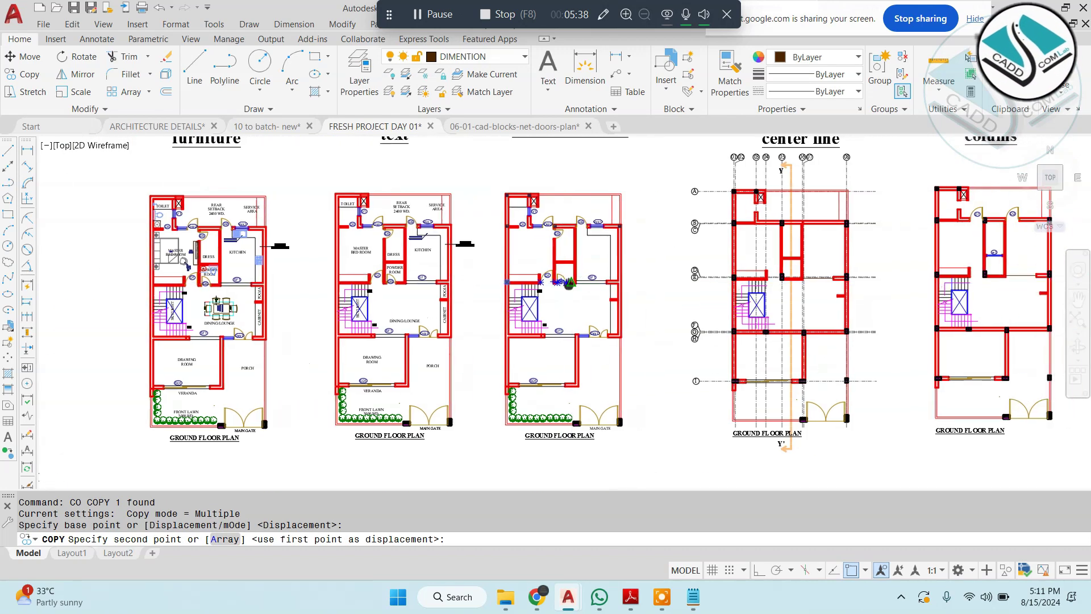
scroll(527, 279, up, 8)
scroll(527, 278, up, 8)
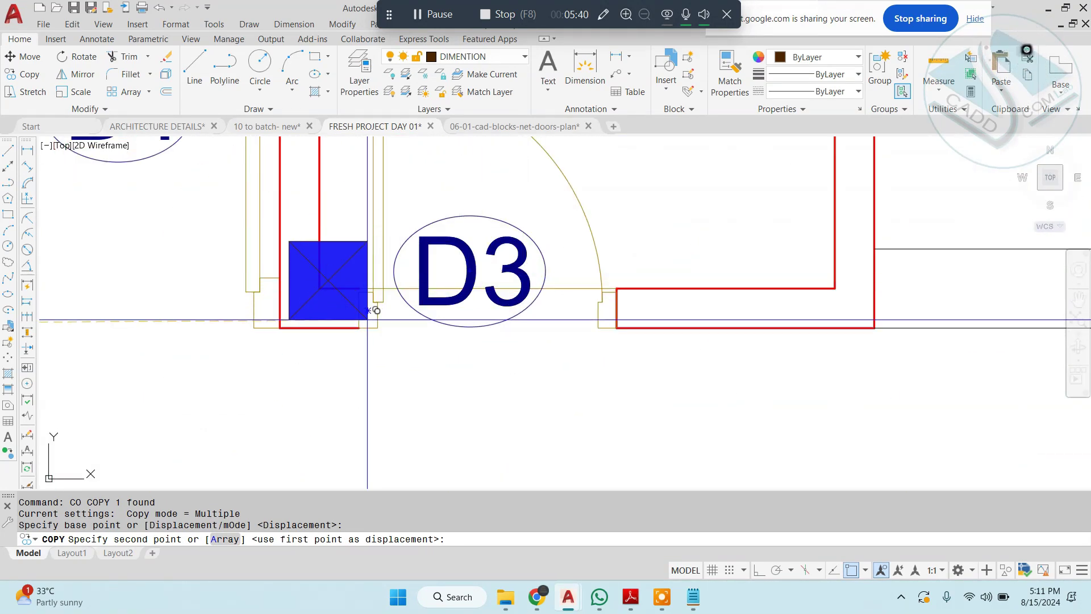
key(Escape)
Step: Move the column block between D1 and D3 so its lower-left corner meets the wall's lower-left corner
click(344, 256)
text(m)
key(Return)
scroll(382, 255, up, 3)
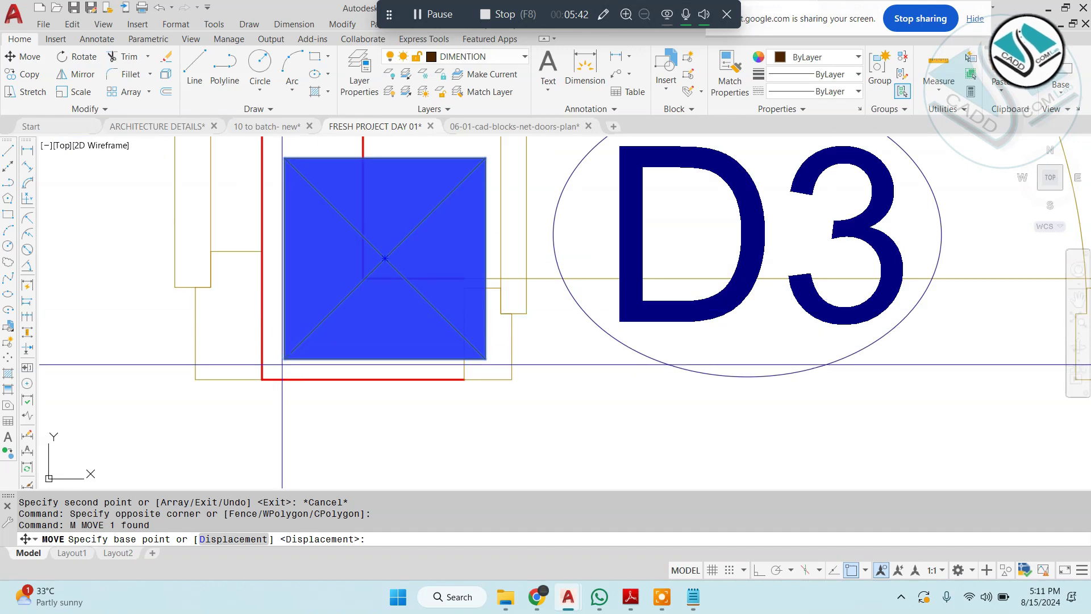
click(262, 379)
key(Escape)
Step: Copy the column block between D1 and D3 to the right outer wall junction beside SF1
click(401, 207)
text(c)
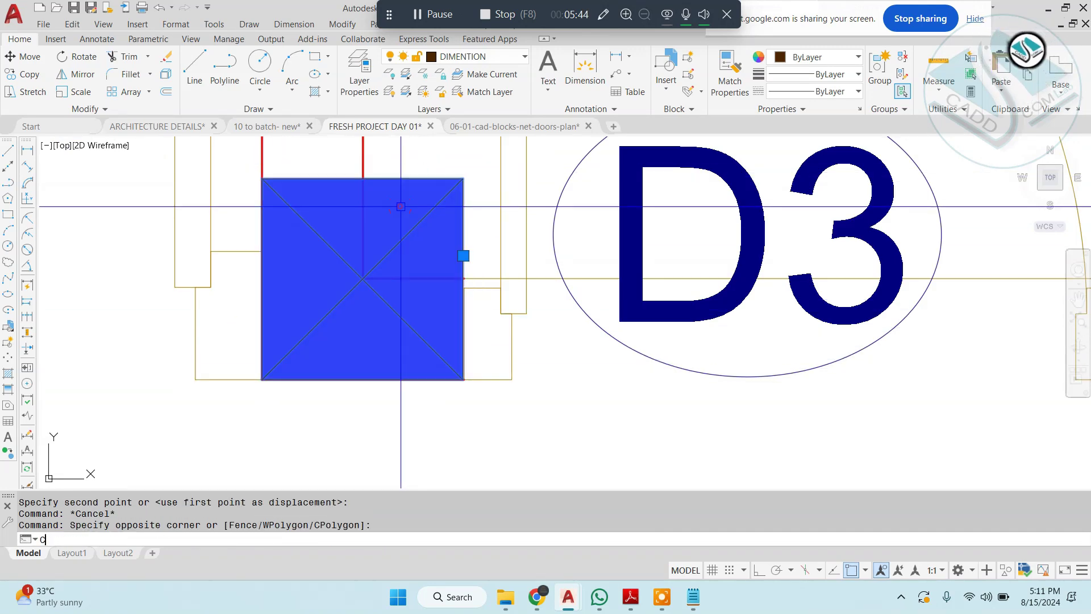
text(o)
key(Return)
click(464, 372)
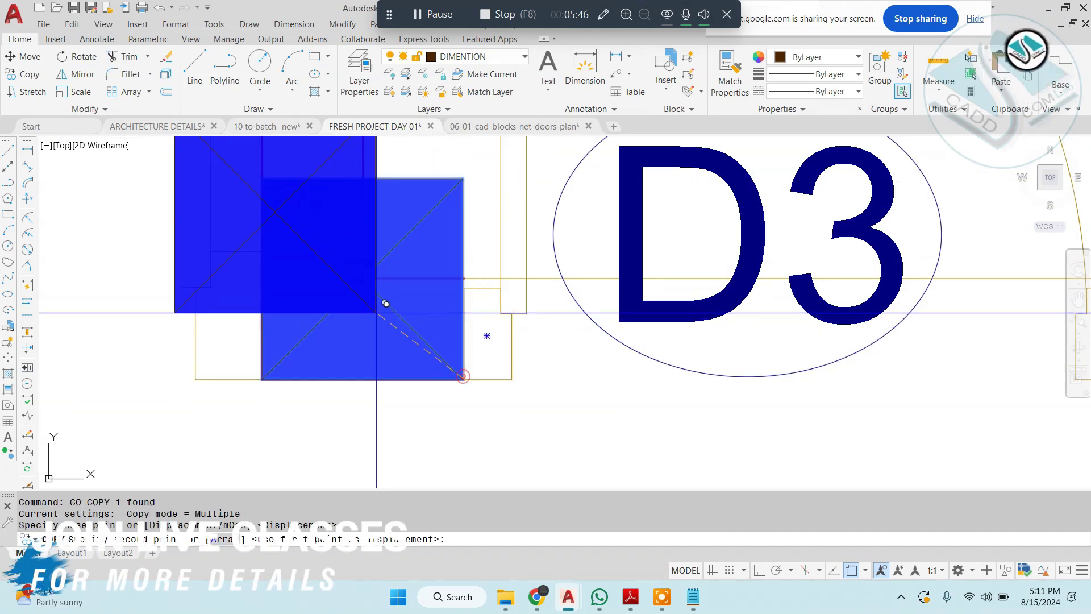
scroll(392, 315, down, 5)
middle_drag(813, 317, 718, 317)
scroll(724, 307, up, 5)
click(718, 316)
scroll(703, 301, up, 3)
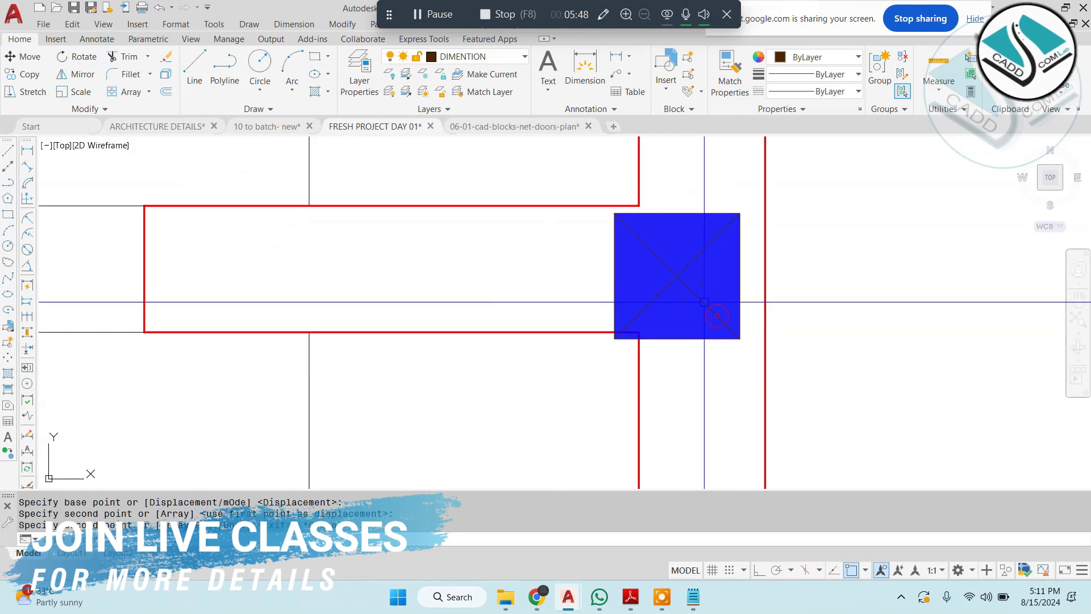
key(Escape)
Step: Move the column block beside SF1 into the outer wall so its lower-left corner meets the inner wall corner
click(728, 372)
click(698, 328)
text(m)
key(Return)
click(552, 363)
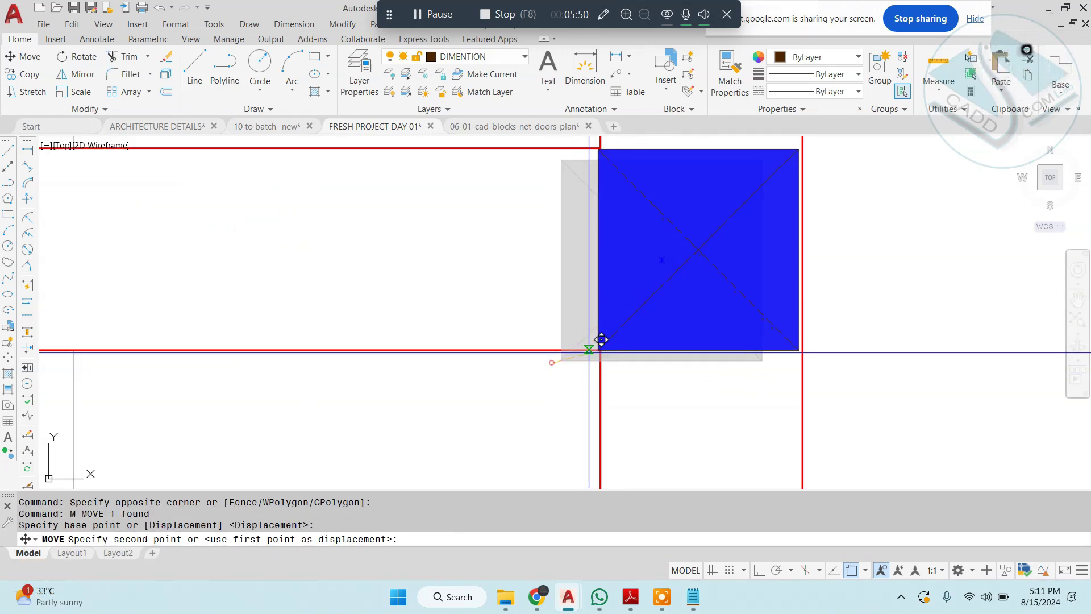
click(602, 352)
click(671, 370)
click(644, 309)
text(m)
key(Return)
scroll(644, 309, up, 4)
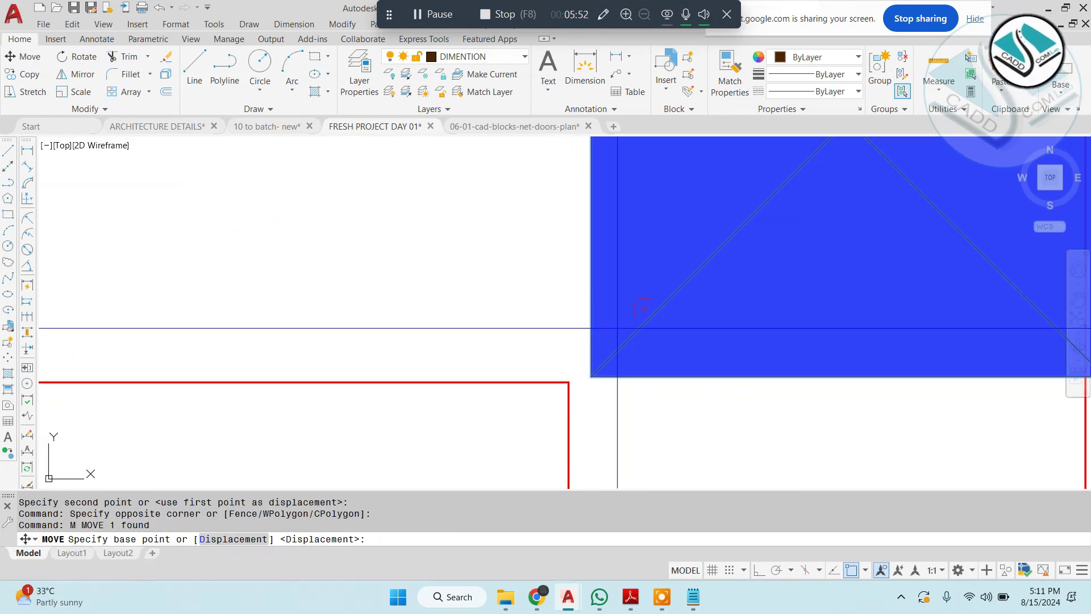
scroll(581, 369, down, 8)
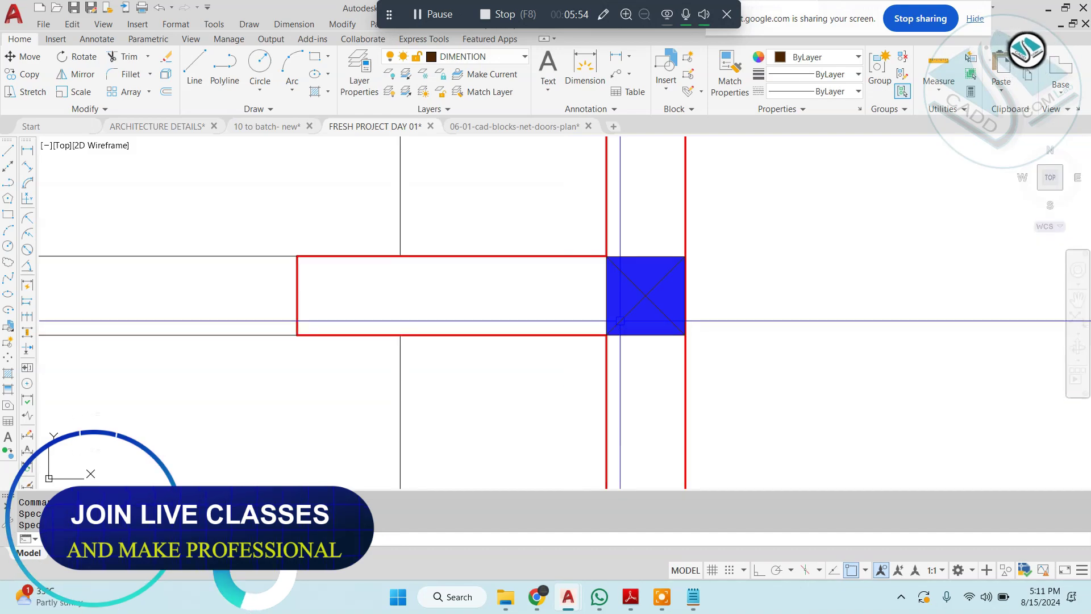
key(Escape)
key(Escape)
Step: Examine the furniture floor plan, from the master bedroom and kitchen to the toilet's WC and basin
scroll(544, 317, up, 5)
mouse_move(535, 294)
middle_down()
mouse_move(471, 368)
mouse_move(492, 336)
mouse_move(492, 289)
middle_up()
scroll(438, 261, down, 2)
key(Escape)
scroll(487, 254, down, 2)
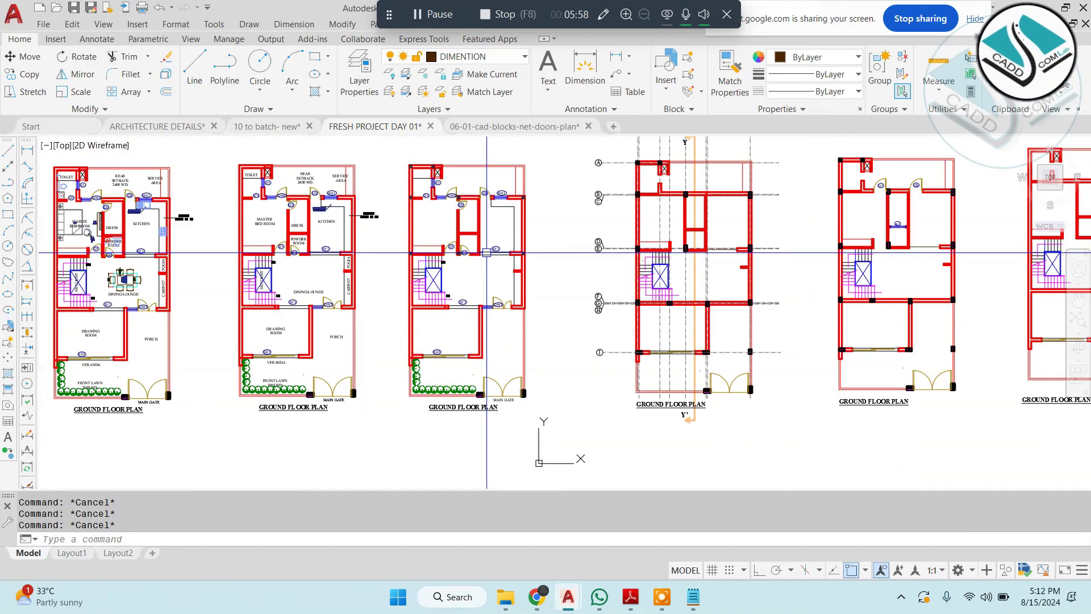
middle_drag(313, 223, 432, 236)
scroll(432, 244, up, 2)
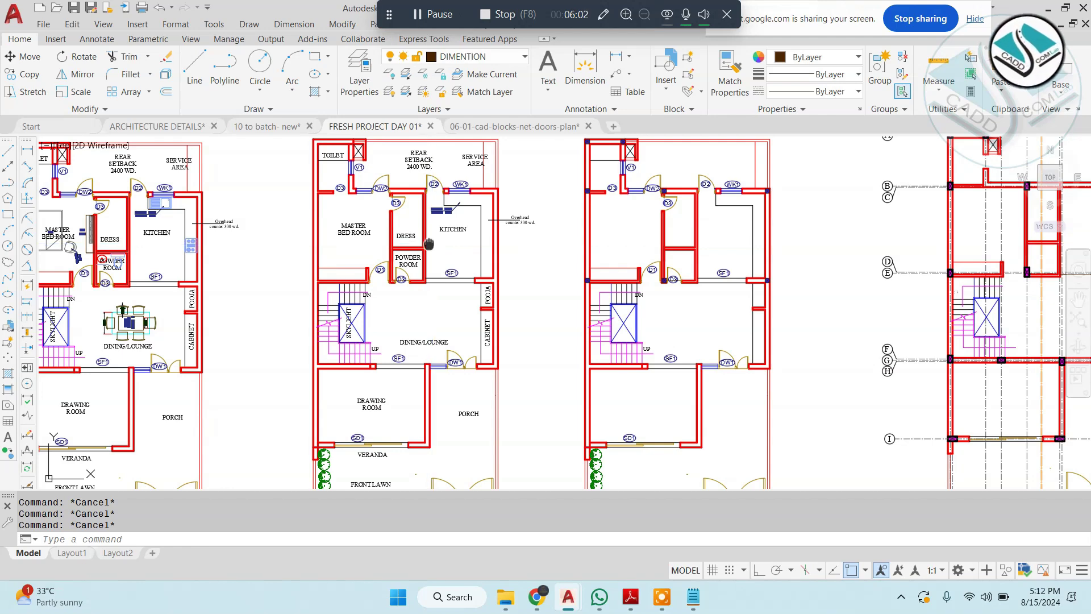
middle_drag(428, 243, 759, 304)
scroll(419, 299, up, 4)
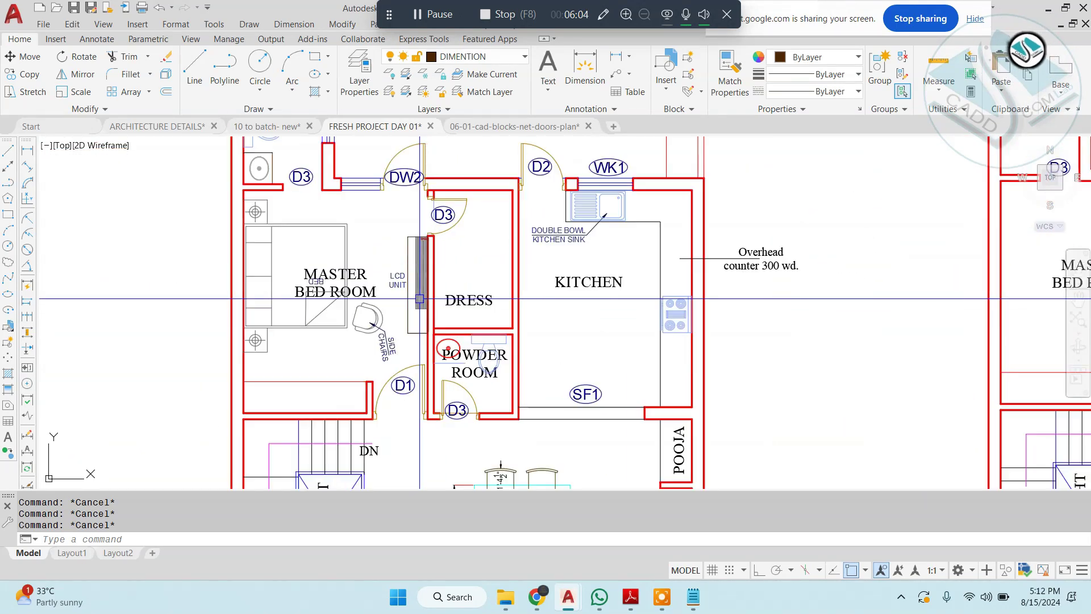
middle_drag(409, 289, 409, 328)
scroll(387, 285, down, 4)
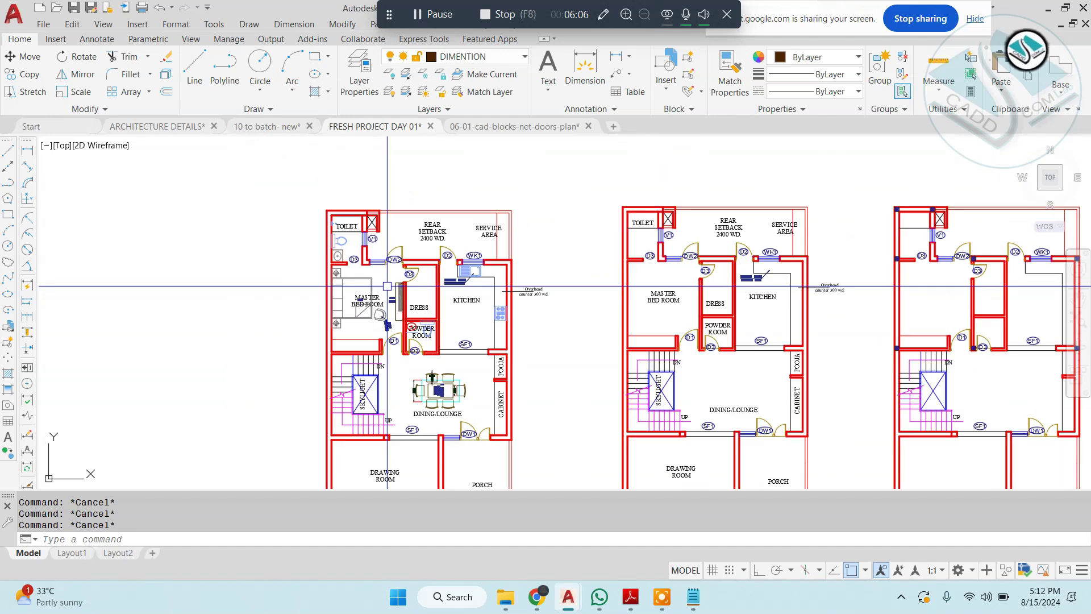
scroll(344, 268, up, 2)
scroll(347, 263, up, 7)
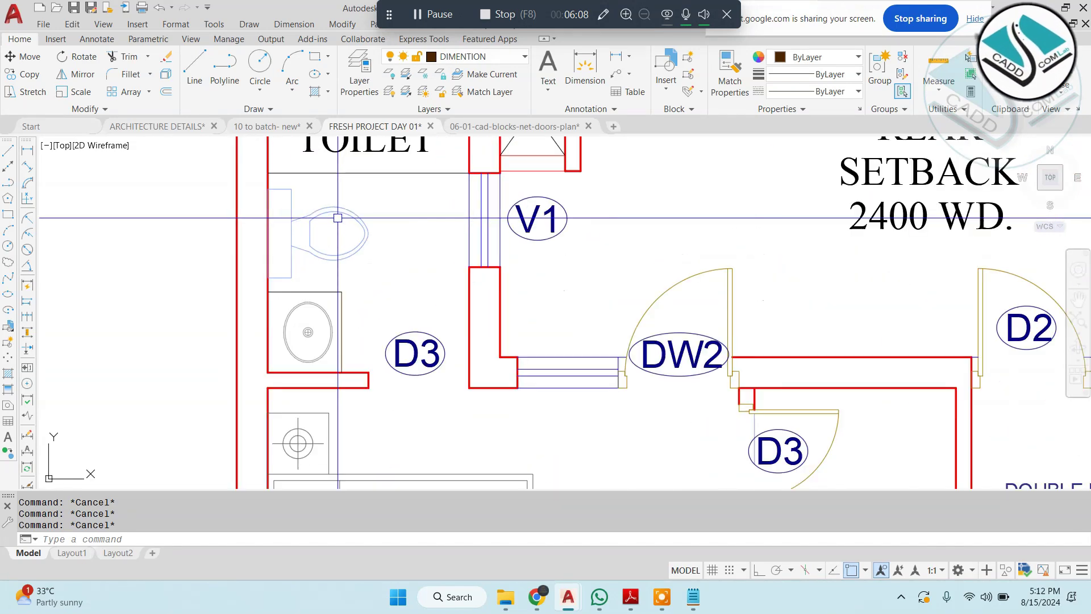
scroll(368, 227, down, 2)
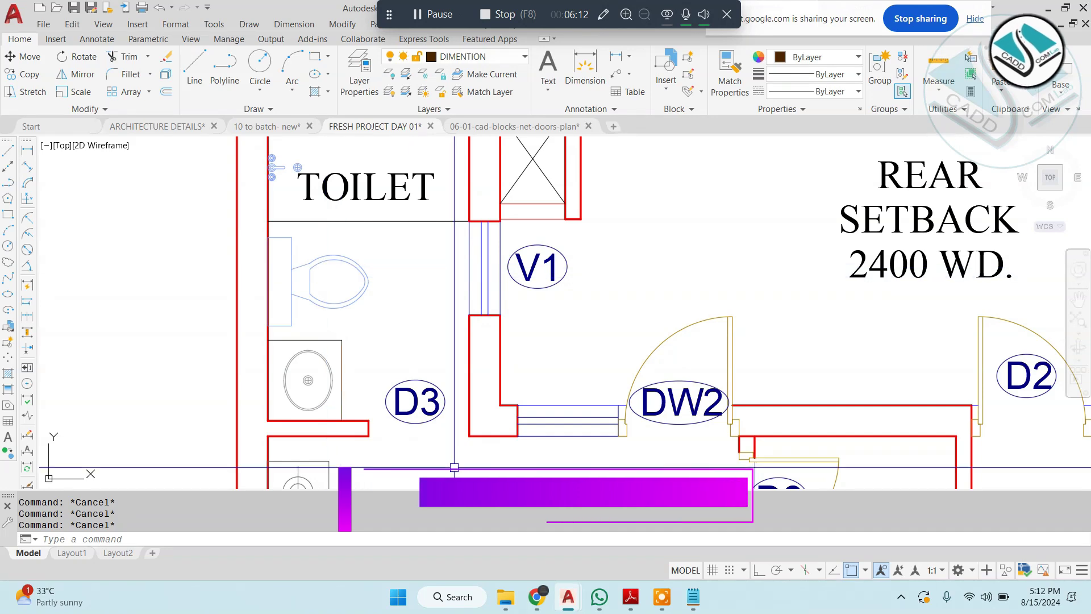
Step: Switch to File Explorer and open the WC drawing from the WC folder of the Architecture blocks library
mouse_move(508, 591)
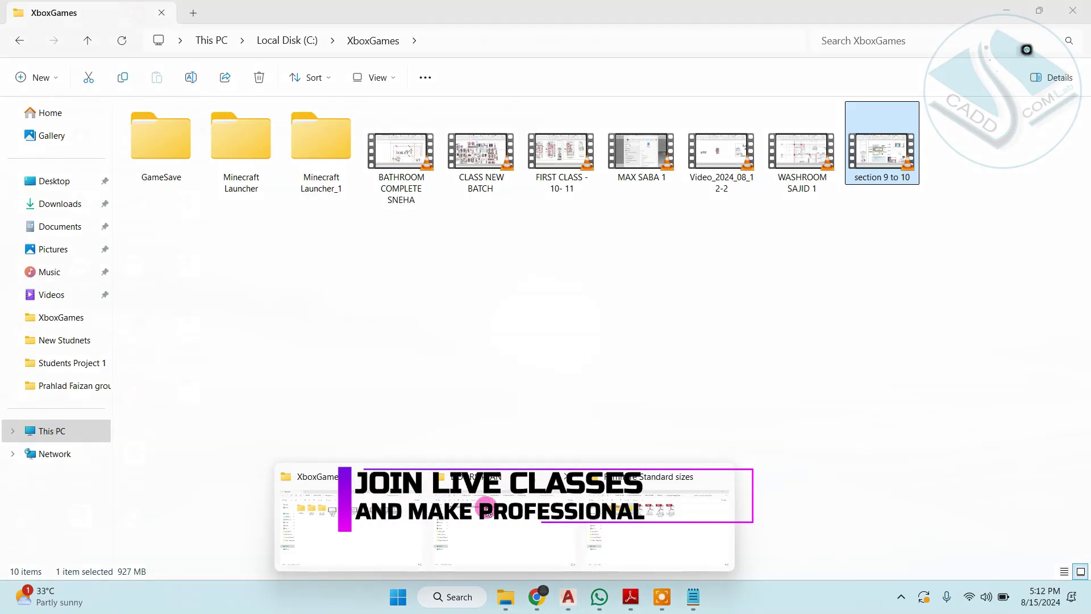
click(500, 523)
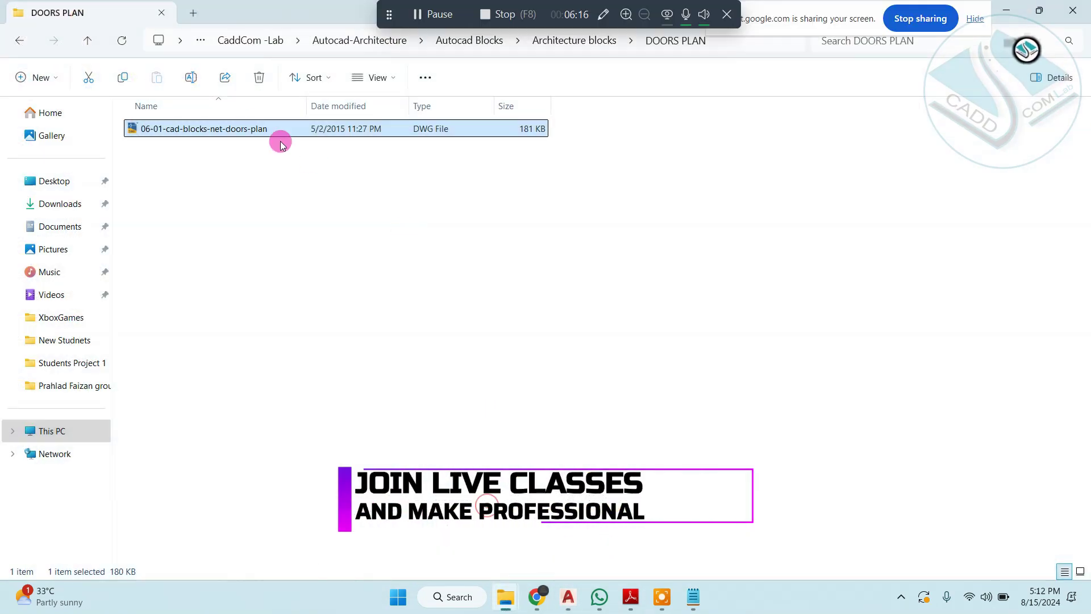
click(18, 46)
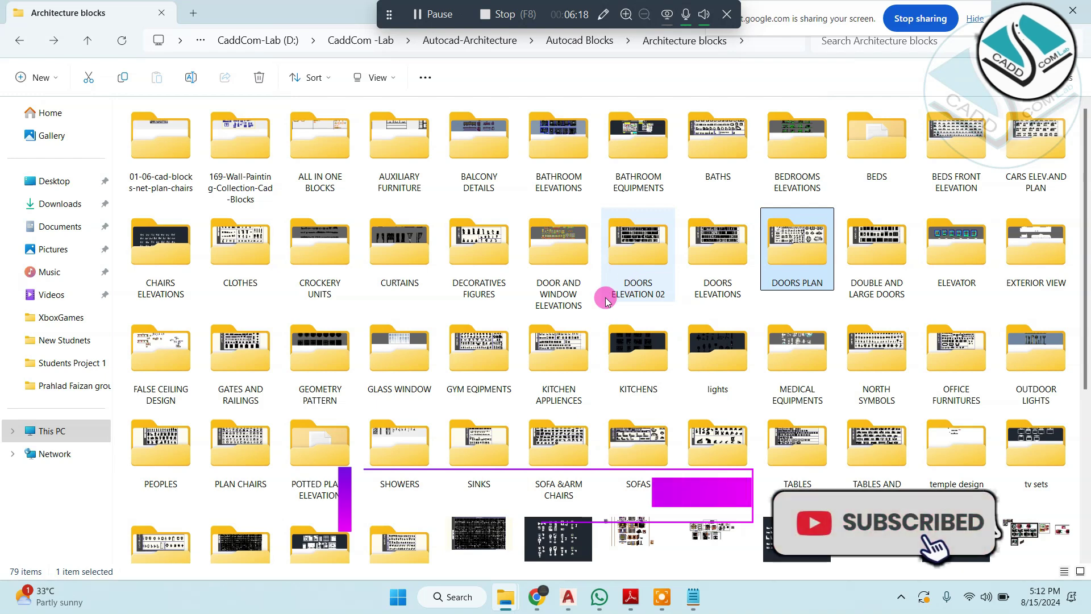
scroll(606, 299, down, 4)
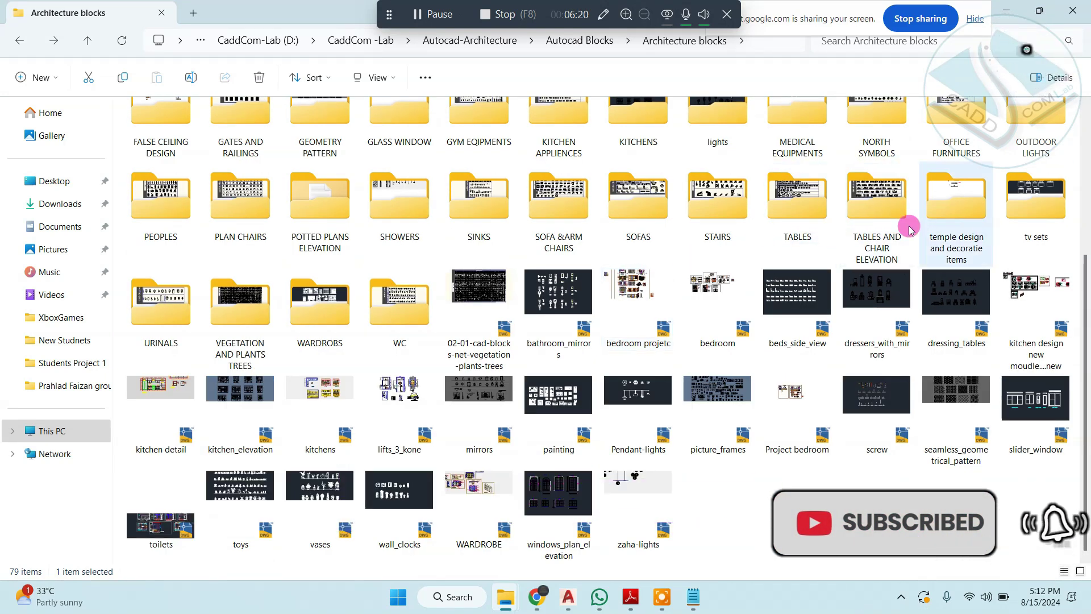
double_click(398, 324)
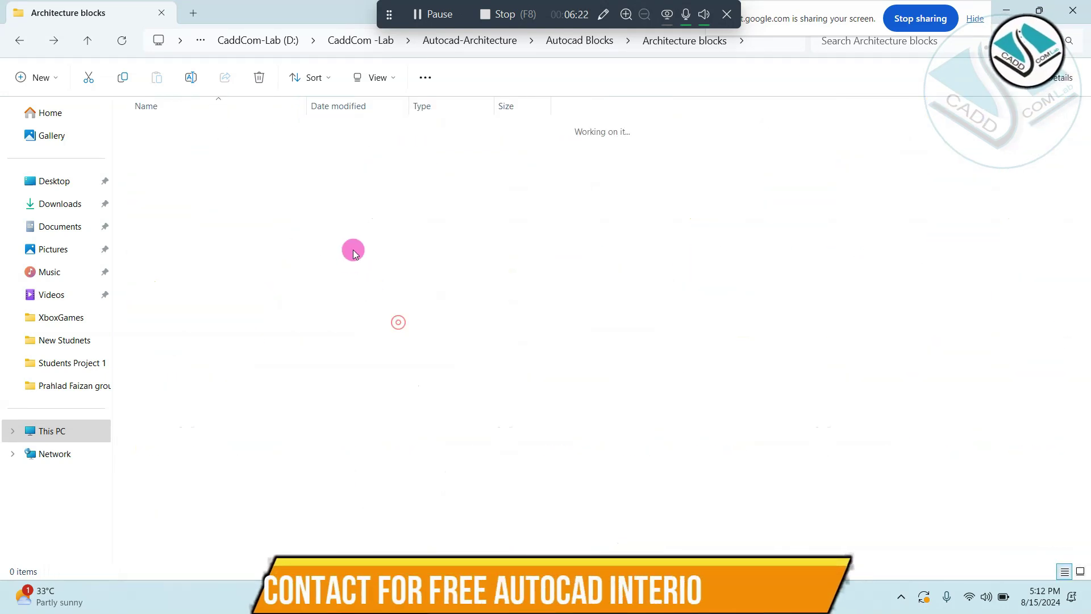
double_click(205, 137)
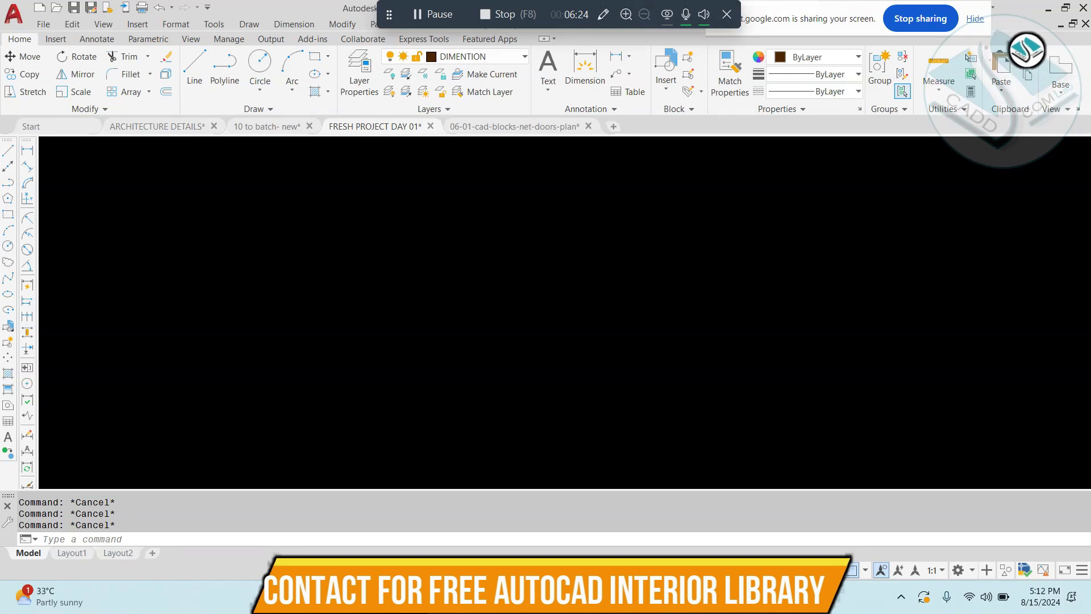
Step: Copy the tapered W.C. plan block with a rectangular cistern and round drain from the bottom plan row
scroll(346, 190, up, 3)
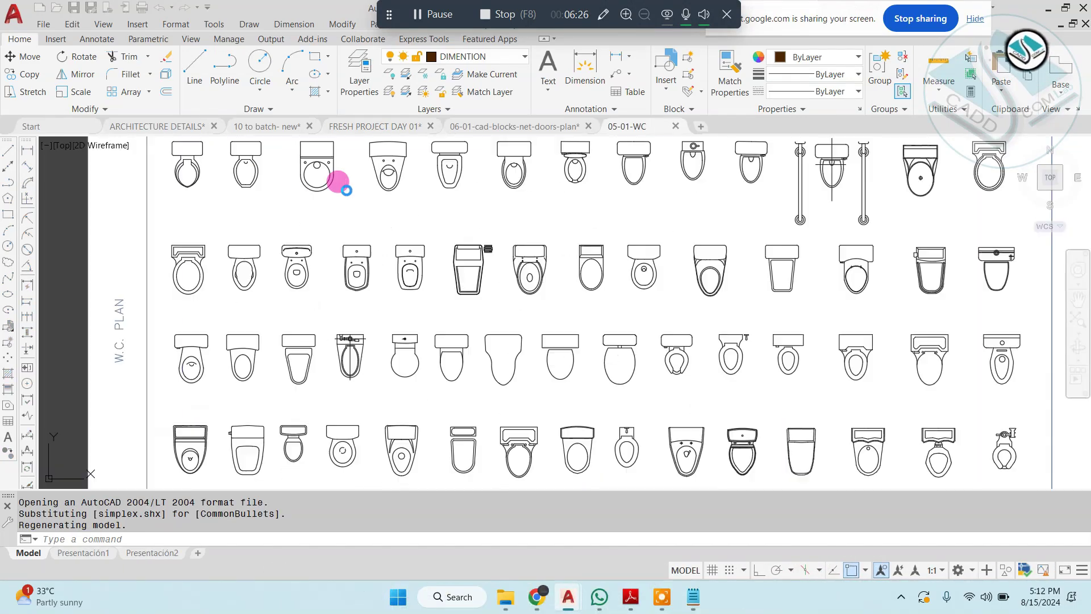
middle_drag(438, 247, 302, 264)
middle_drag(503, 292, 456, 239)
key(Escape)
mouse_move(397, 367)
middle_down()
mouse_move(407, 280)
mouse_move(489, 256)
middle_up()
scroll(490, 256, up, 5)
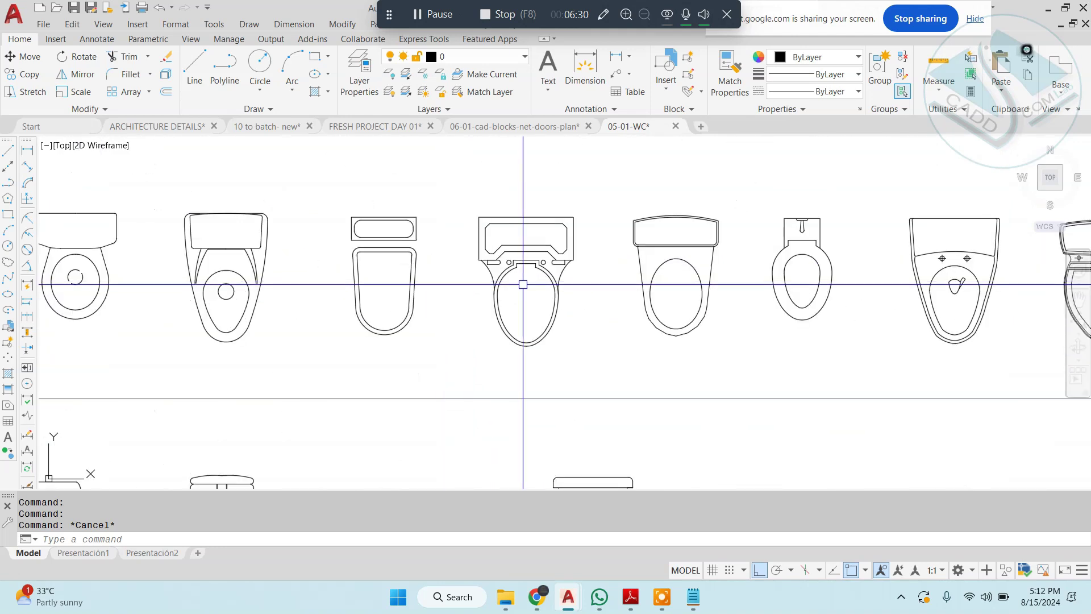
key(Escape)
scroll(493, 275, down, 4)
scroll(243, 255, up, 3)
scroll(421, 256, up, 2)
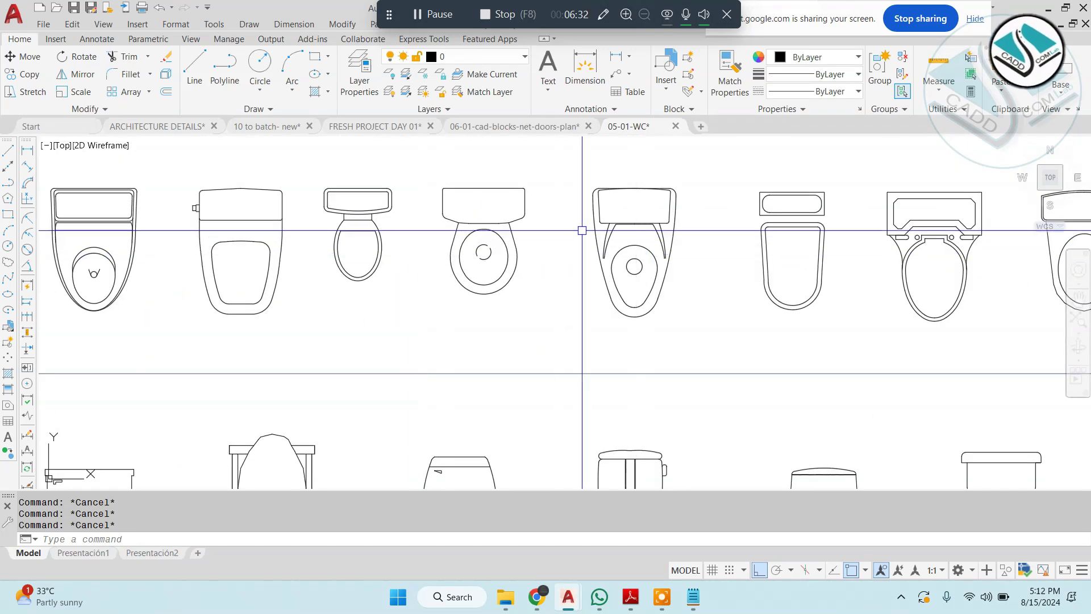
click(593, 316)
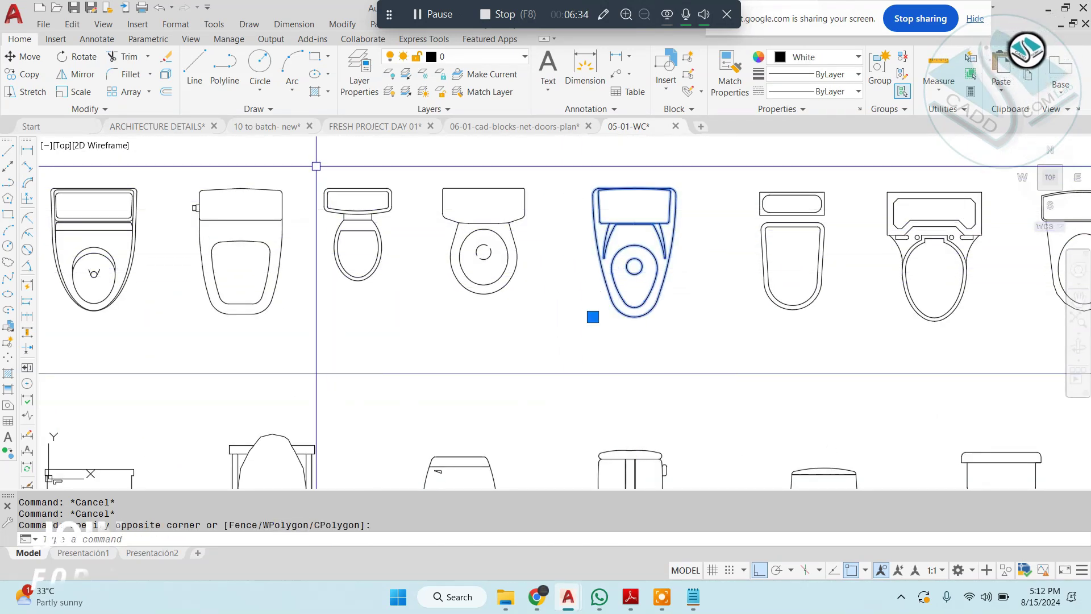
Step: Paste the copied WC block into the FRESH PROJECT DAY 01 drawing, to the left of the furniture plan
click(389, 132)
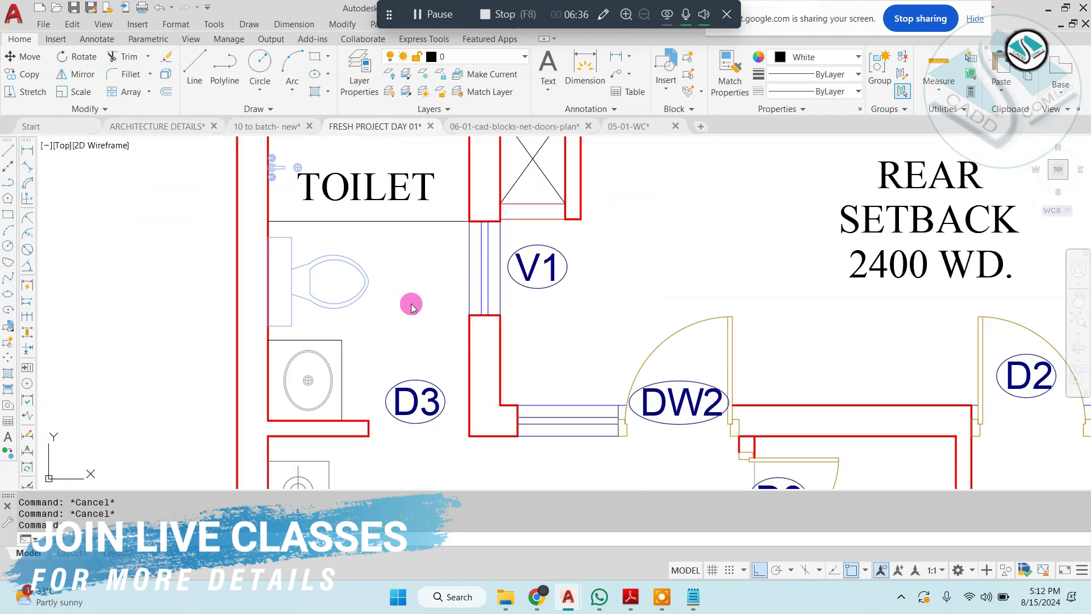
key(ctrl+v)
scroll(392, 312, down, 4)
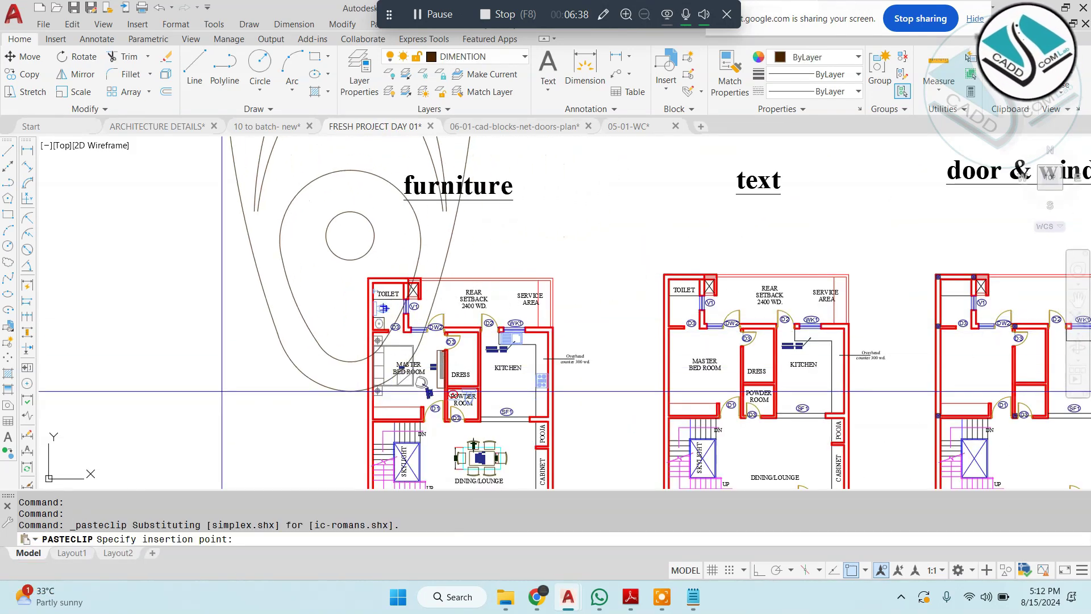
click(133, 422)
Step: Scale the pasted WC block down to roughly match the size of the toilet fixture in the furniture plan
click(339, 416)
click(285, 369)
text(S)
key(Return)
scroll(347, 357, up, 5)
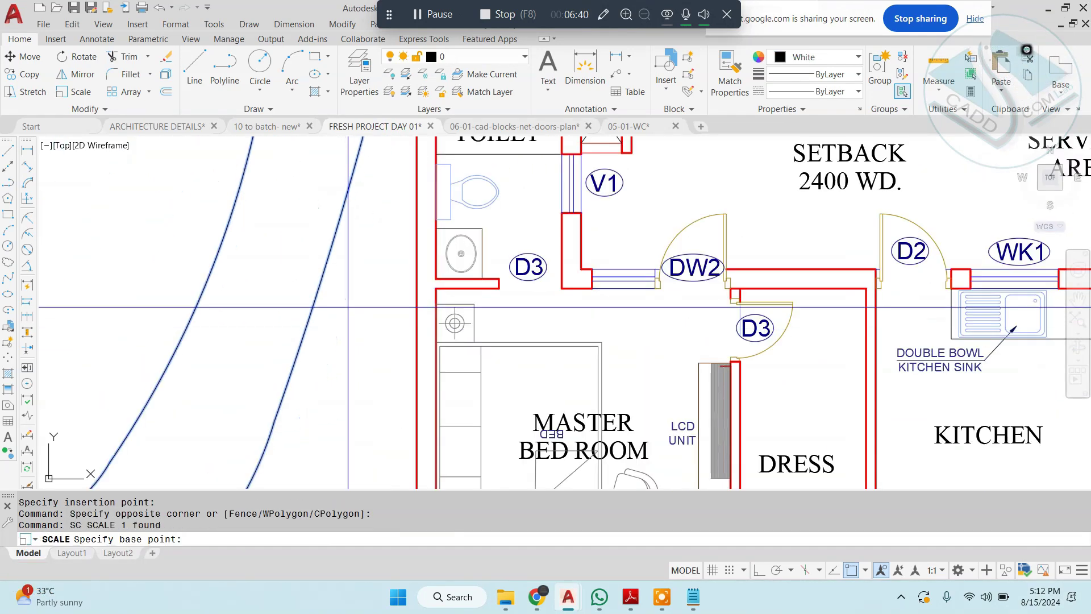
click(324, 271)
key(Escape)
middle_drag(349, 259, 349, 305)
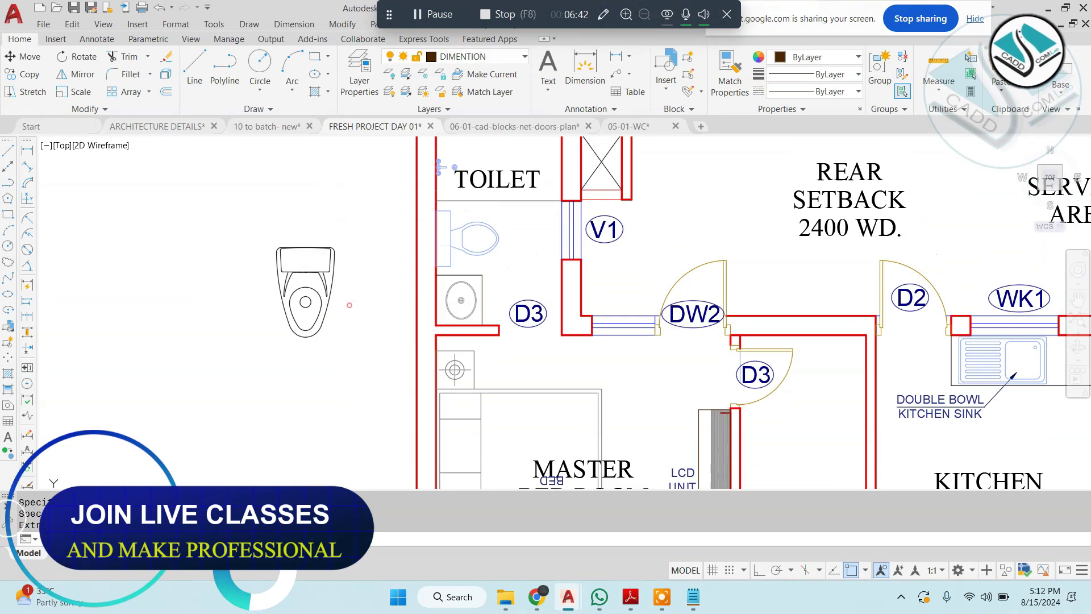
Step: Erase the existing WC fixture below the TOILET label in the furniture plan
click(516, 220)
click(480, 243)
text(E)
key(Return)
Step: Rotate the pasted WC block with ortho on so its cistern faces the window wall V1
click(349, 248)
click(291, 287)
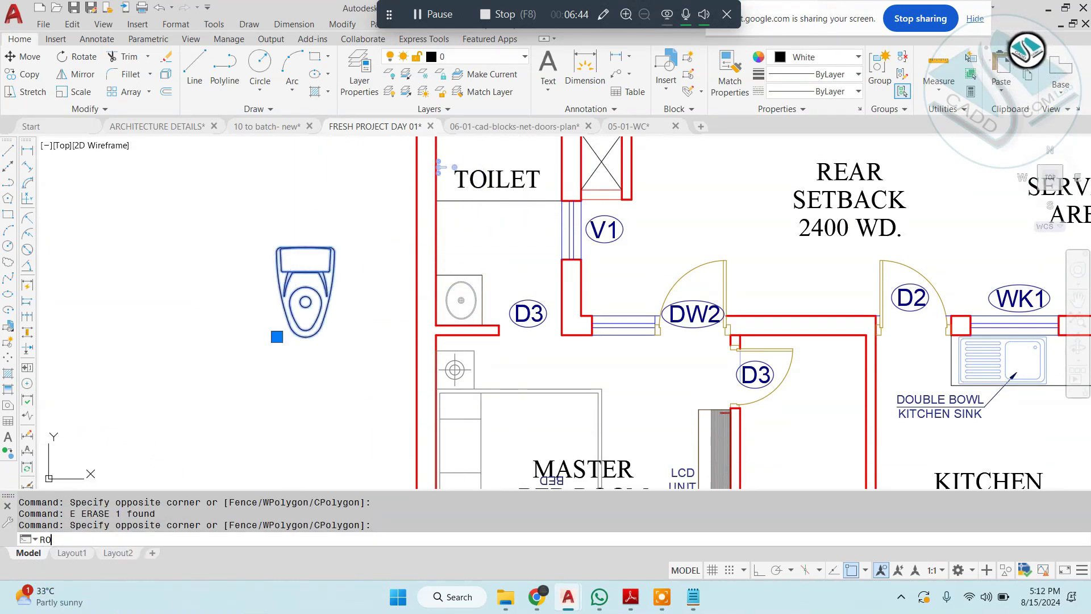
key(Return)
click(341, 267)
click(761, 570)
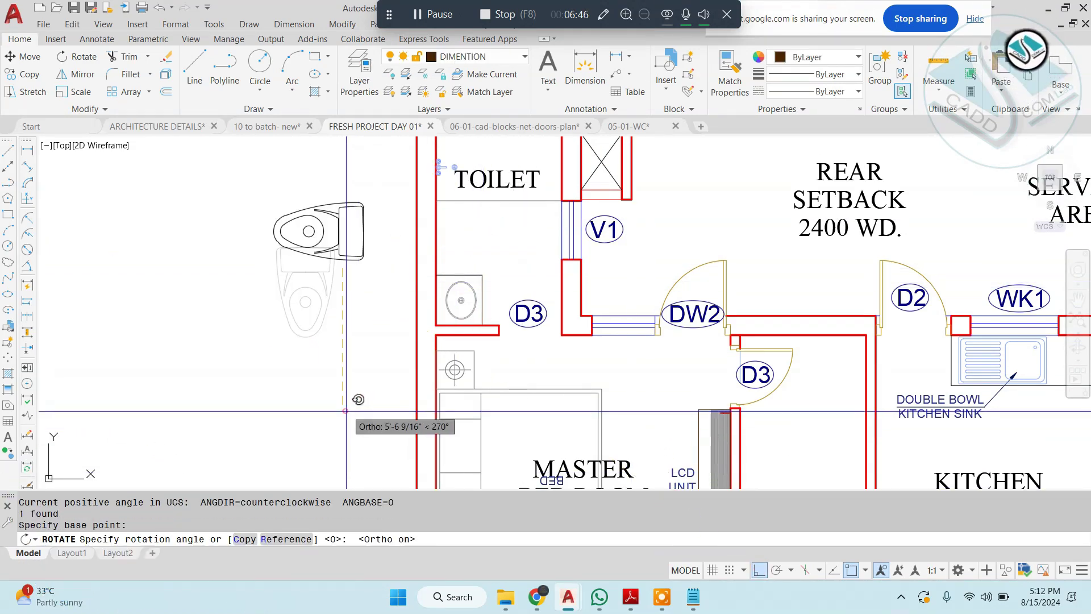
Step: Move the rotated WC block horizontally into the toilet, with its cistern against the window wall V1
click(362, 181)
key(Return)
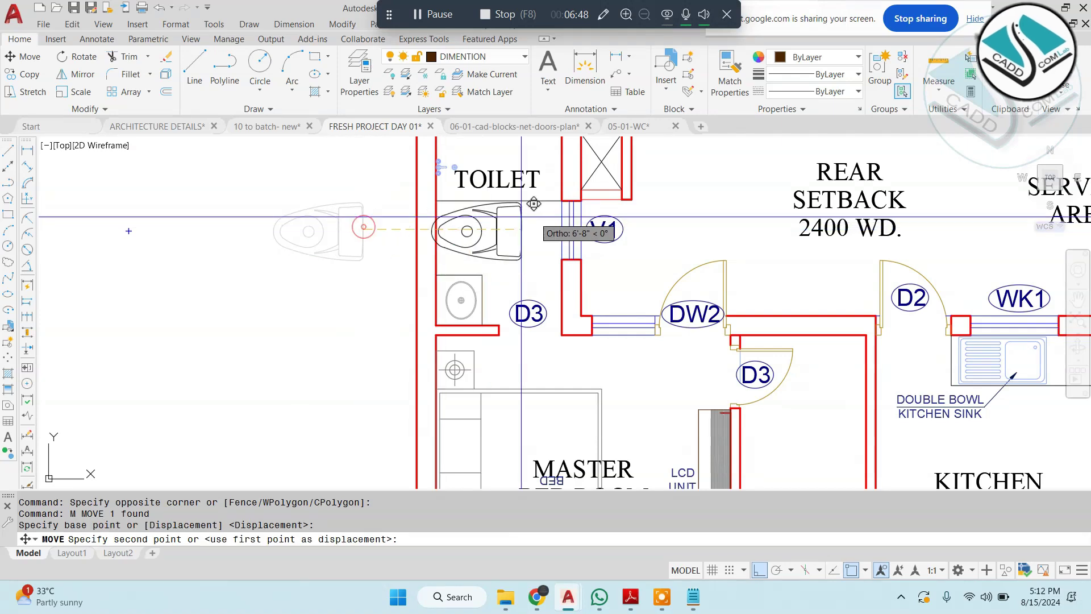
click(561, 216)
key(Escape)
Step: Shift the WC block straight down along the wall so it sits in front of window V1
scroll(548, 215, up, 3)
click(545, 216)
click(471, 253)
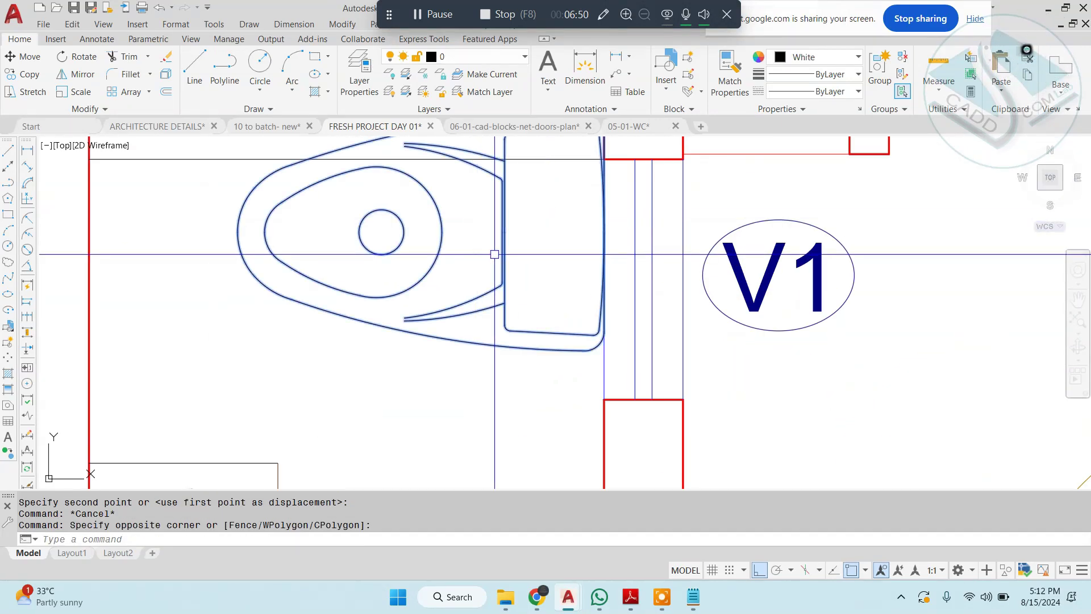
scroll(493, 253, down, 1)
text(M)
key(Return)
click(564, 233)
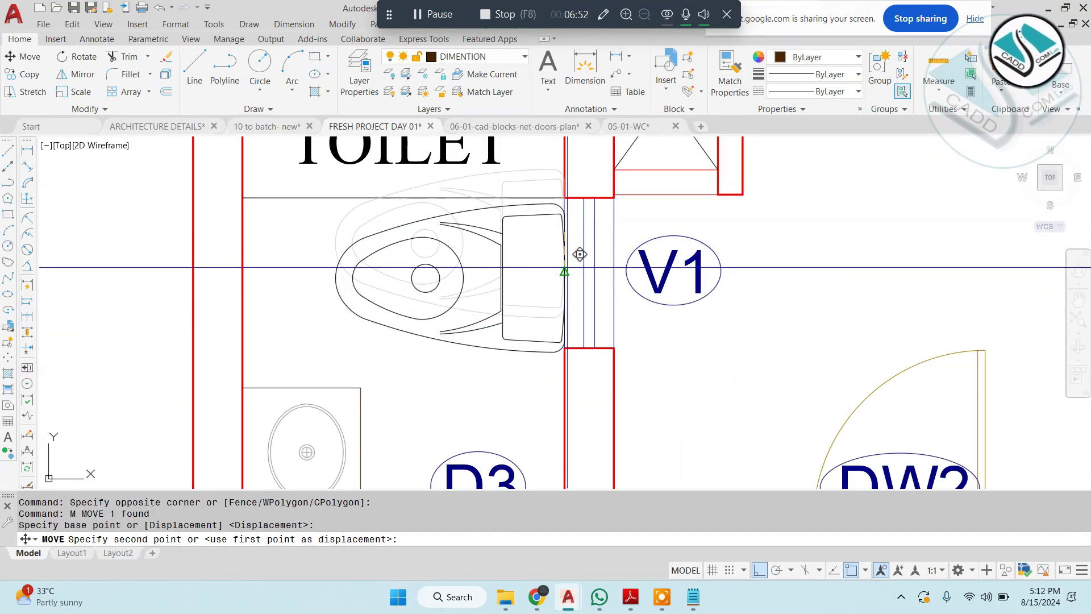
click(565, 263)
Step: Scale the WC block down about the centre of its drain to fit the toilet
click(471, 272)
key(Return)
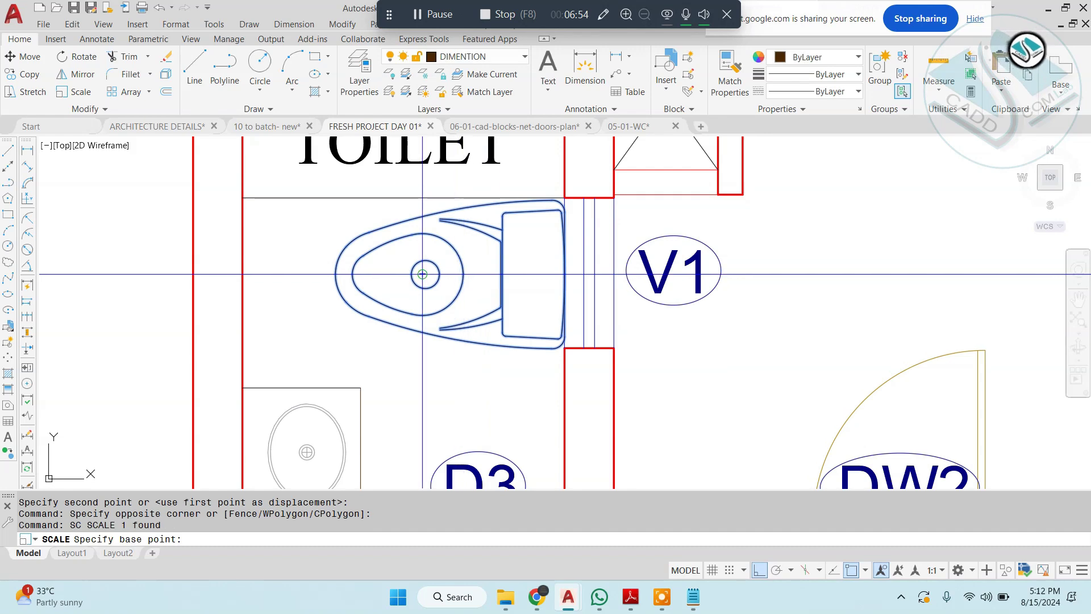
click(424, 275)
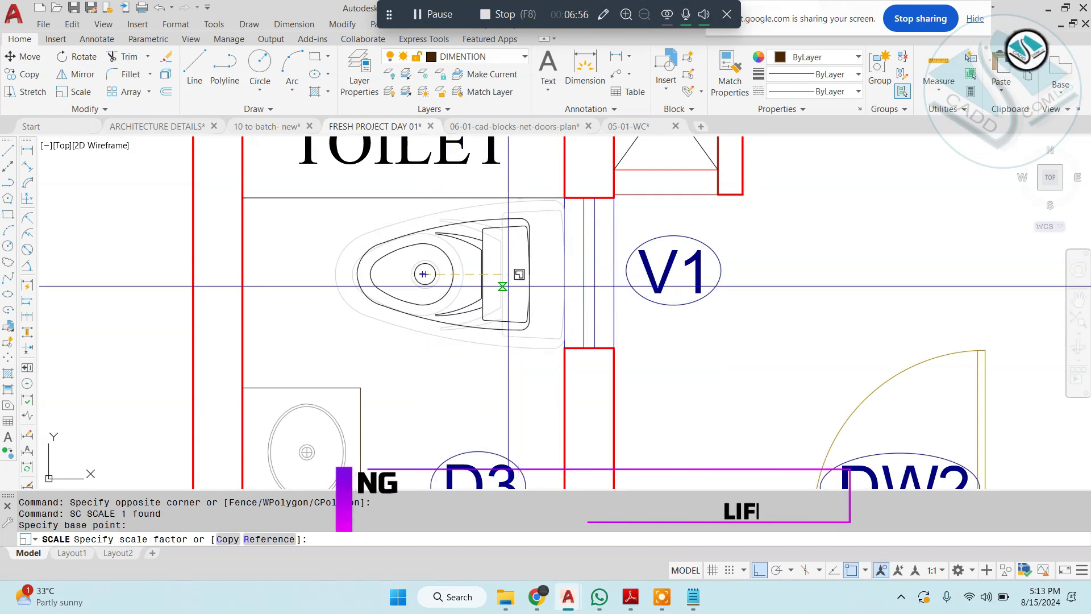
click(508, 285)
Step: Move the reduced WC block horizontally so its cistern touches the window wall V1 again
click(531, 290)
click(516, 295)
text(m)
key(space)
click(523, 274)
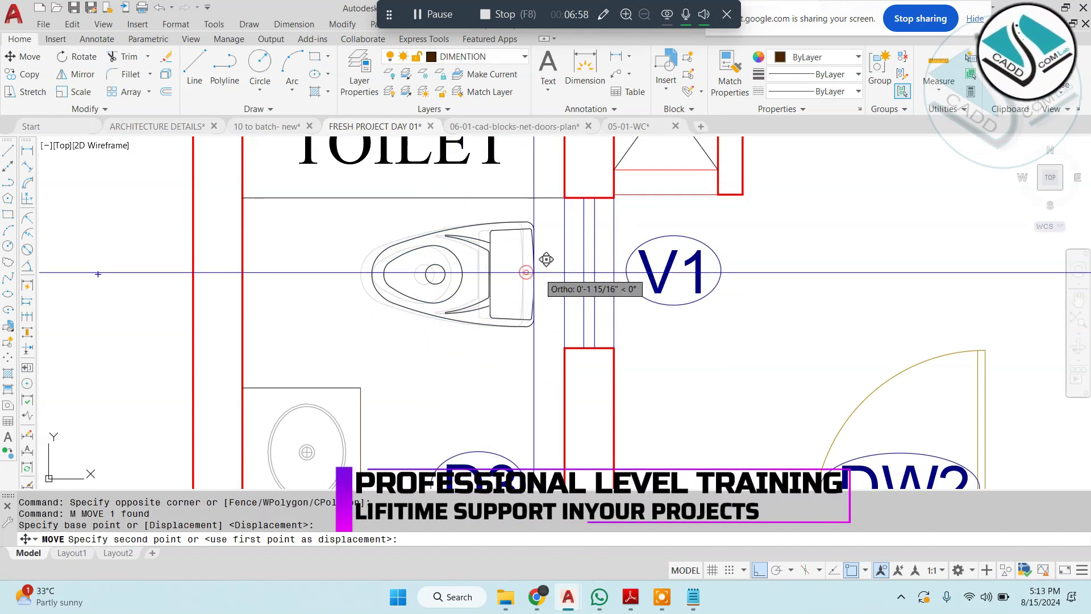
scroll(564, 274, down, 4)
scroll(400, 264, up, 4)
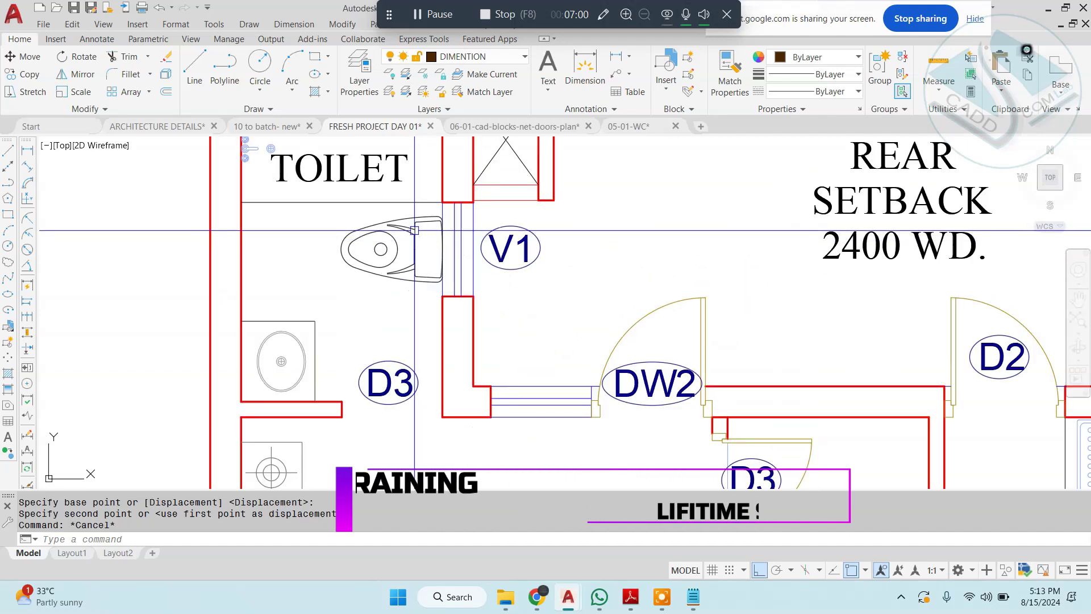
key(Escape)
key(Escape)
scroll(400, 264, up, 4)
key(Escape)
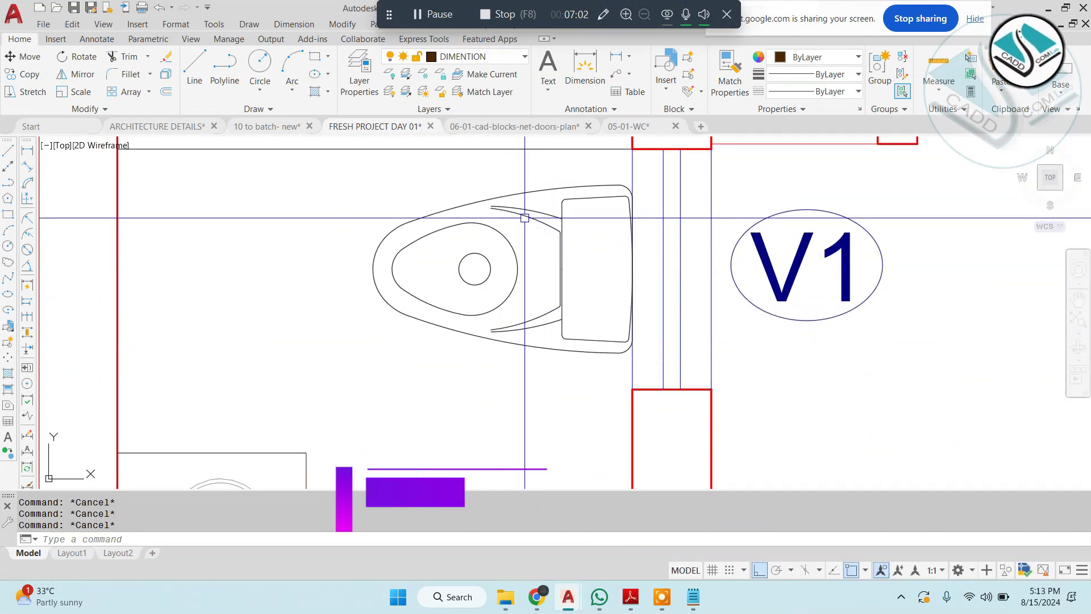
Step: Change the object colour assigned to the WC block in the toilet
click(534, 180)
click(438, 243)
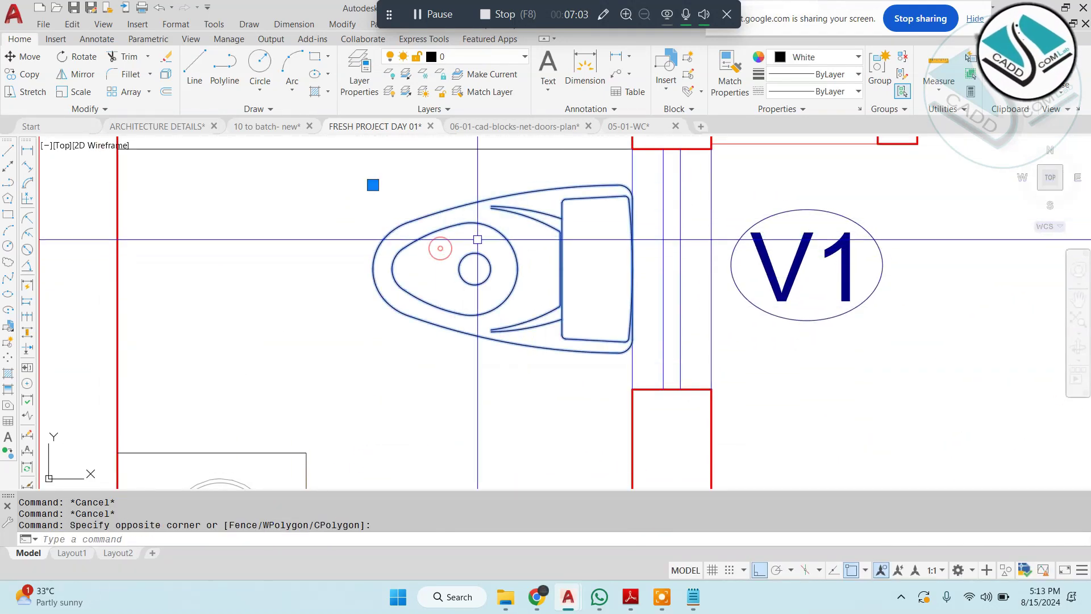
click(828, 57)
click(780, 129)
key(Escape)
scroll(493, 229, down, 4)
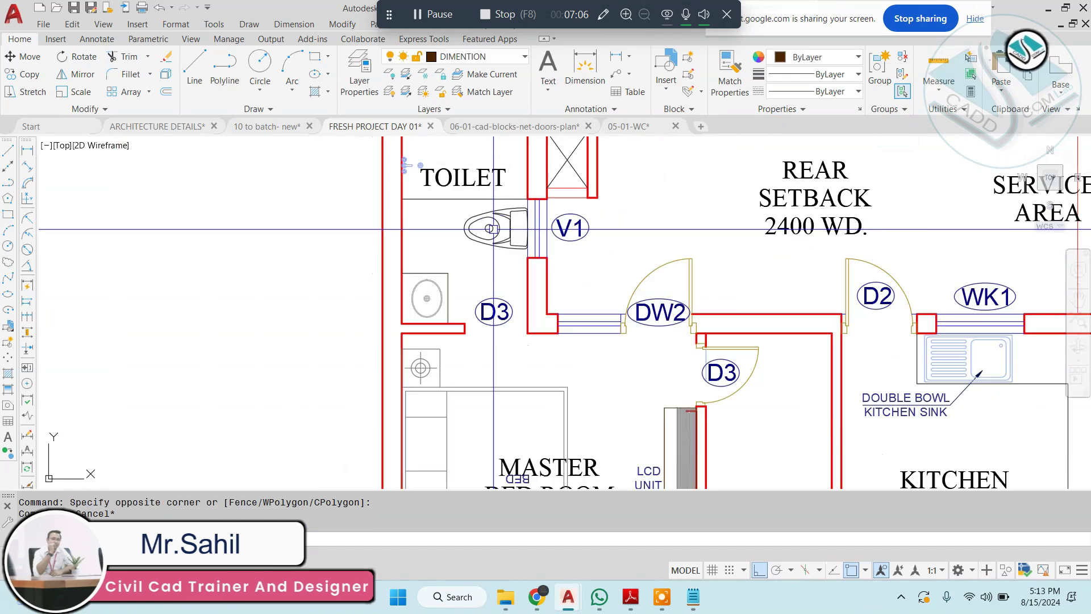
Step: Erase the oval wash basin and its counter outline at the toilet's lower wall
scroll(446, 293, up, 2)
scroll(427, 299, up, 4)
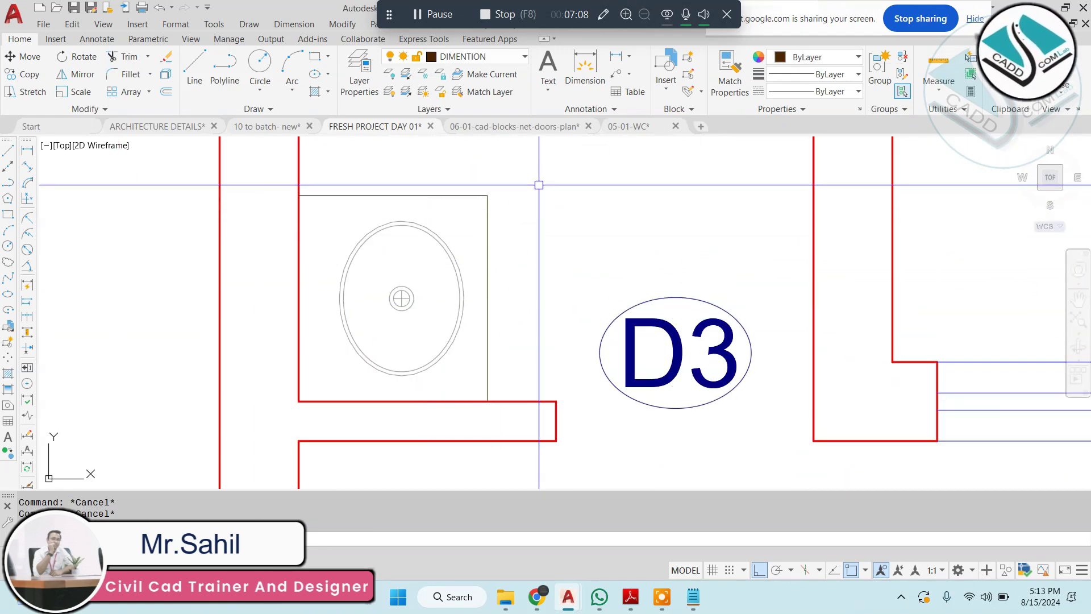
click(538, 183)
click(336, 341)
text(e)
key(Return)
key(Escape)
Step: Draw a rectangle 3' long and 1'6" wide outside the plan, left of the toilet
scroll(441, 290, down, 2)
middle_drag(422, 290, 639, 294)
text(rec)
key(Return)
click(280, 324)
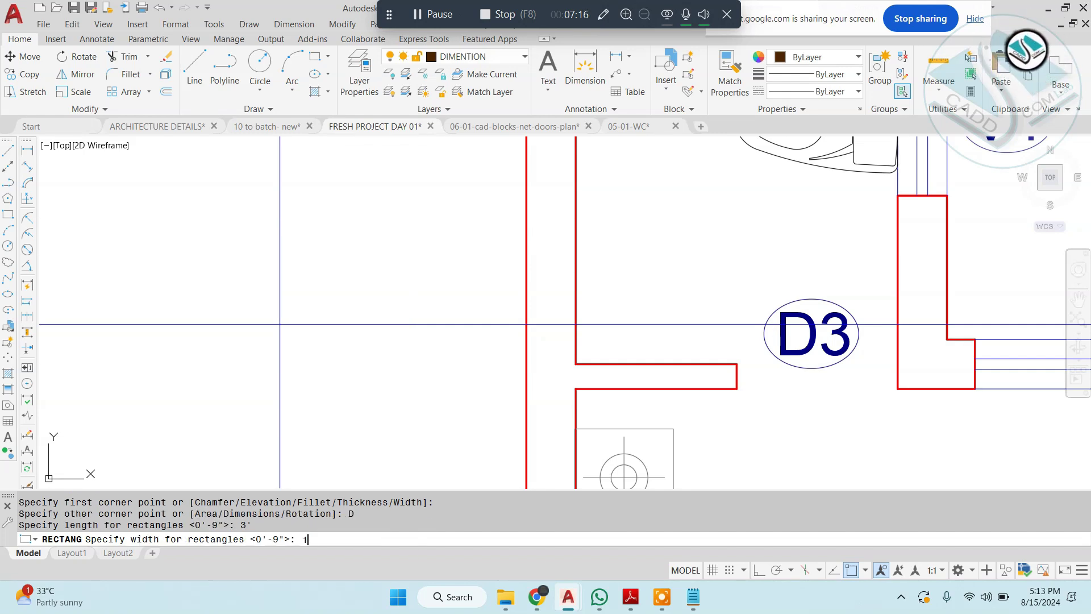
click(279, 324)
key(Escape)
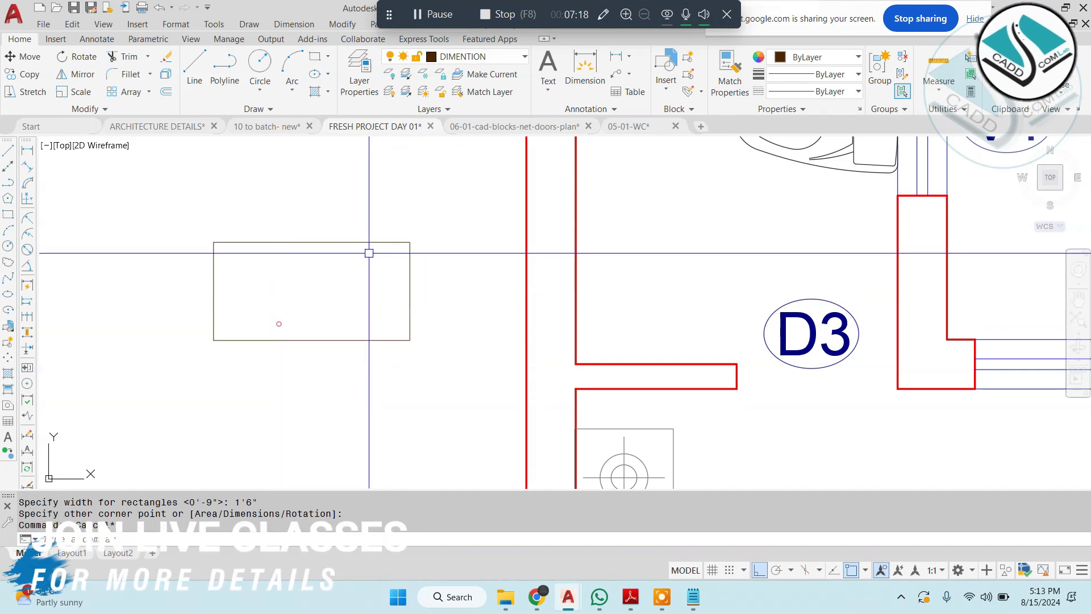
Step: Move the 3' by 1'6" rectangle into the toilet so it rests on the short lower wall
click(372, 247)
key(Escape)
click(352, 363)
click(259, 286)
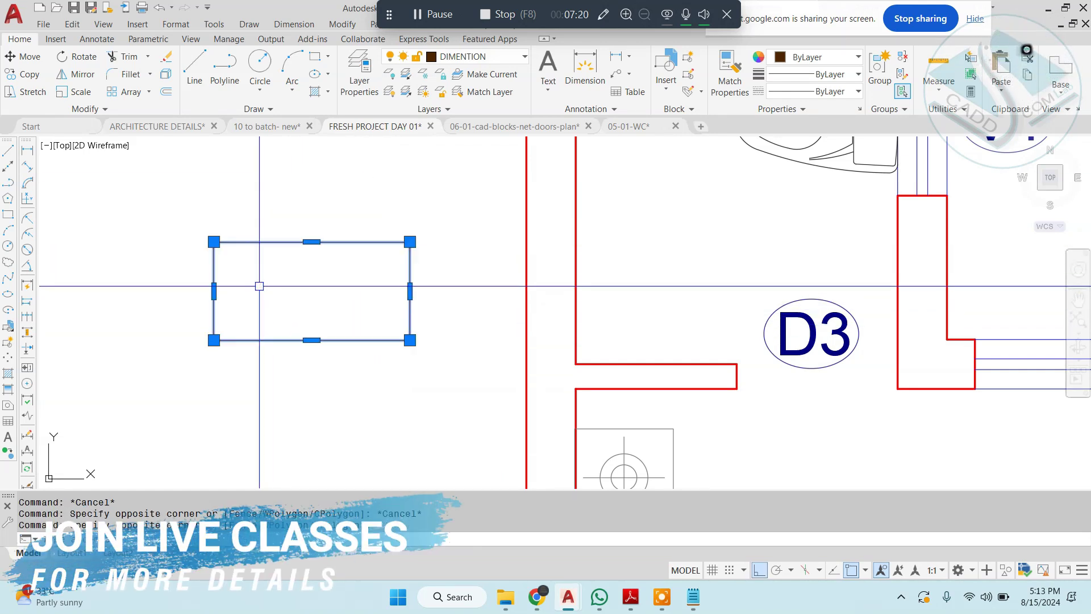
text(m)
key(Return)
click(214, 340)
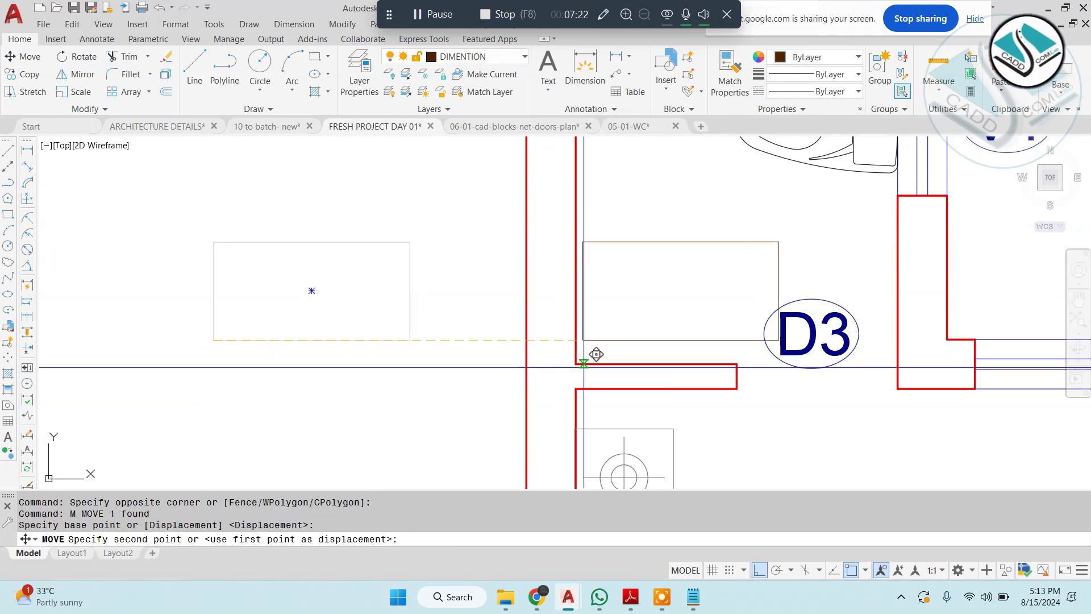
click(584, 367)
Step: Draw a vertical line from the end of the toilet's short wall up to the rectangle's top edge
middle_drag(622, 340, 456, 333)
scroll(642, 309, up, 2)
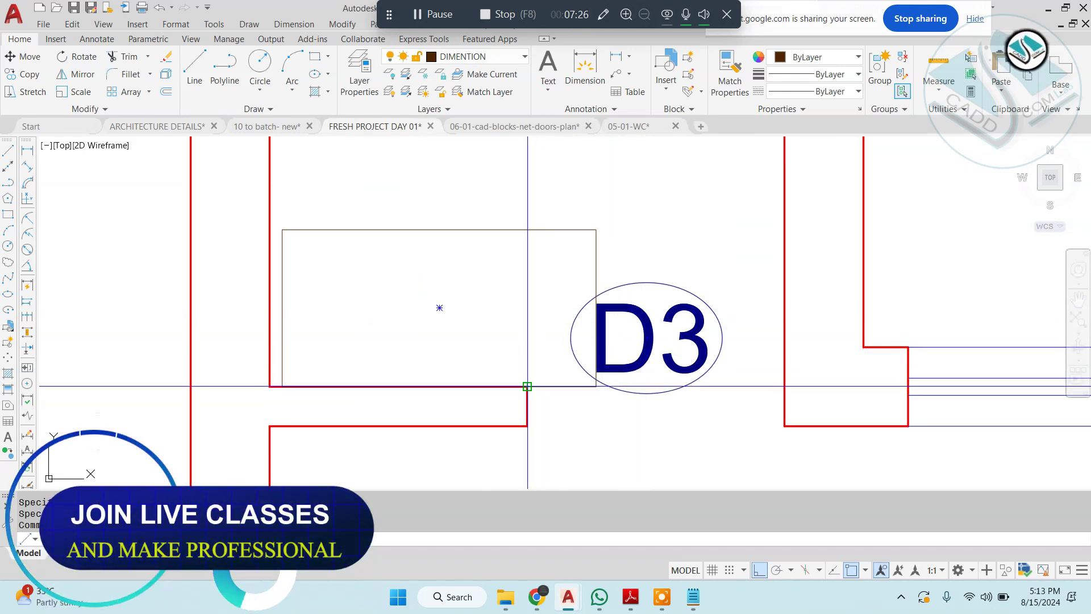
click(528, 386)
click(527, 230)
key(Escape)
Step: Trim the rectangle beyond the vertical line and erase the leftover segment beside the D3 tag
text(tr)
key(Return)
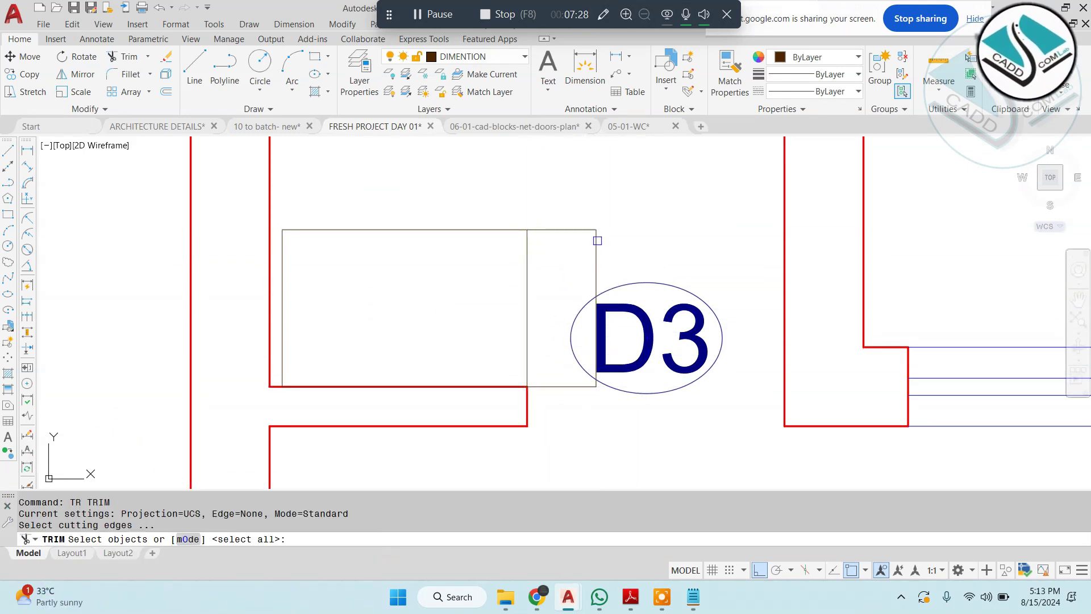
key(Return)
drag(597, 240, 529, 262)
key(Escape)
click(594, 380)
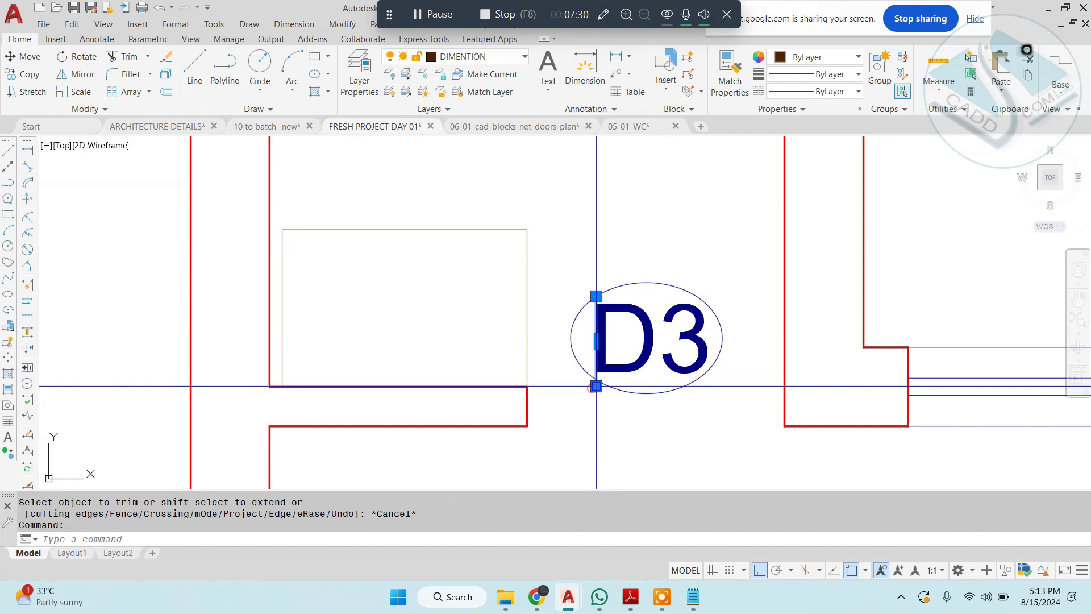
text(e)
key(Return)
key(Escape)
click(373, 229)
click(348, 306)
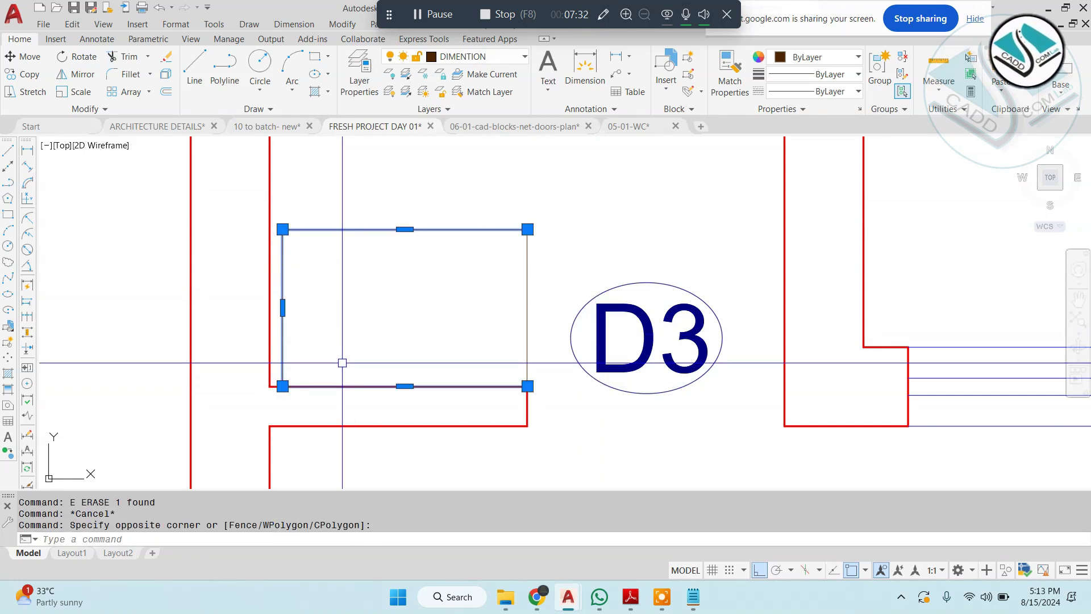
key(Escape)
click(368, 210)
click(309, 304)
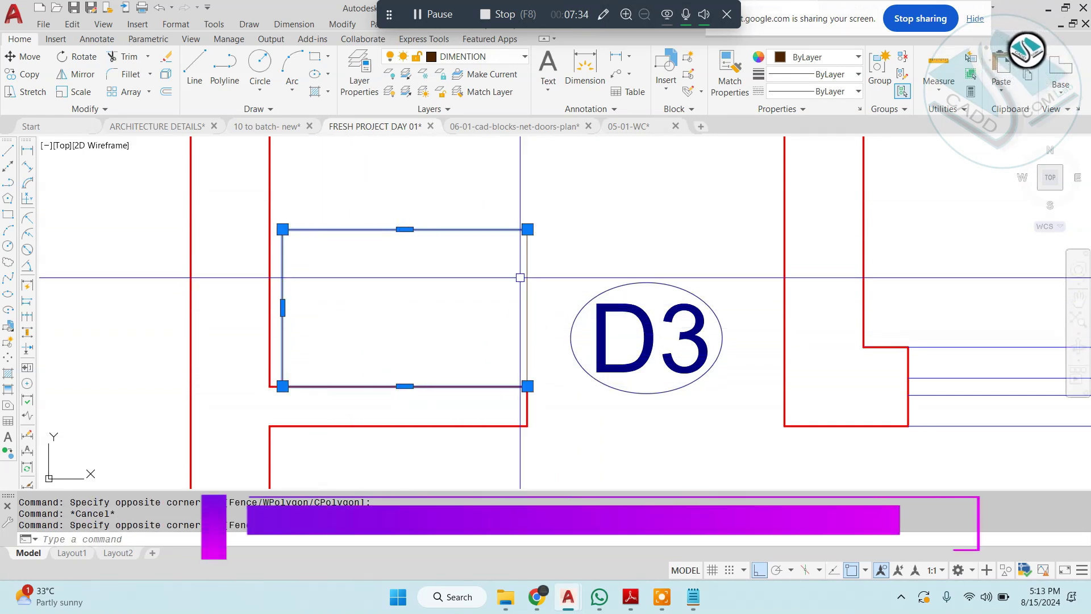
click(545, 273)
click(480, 282)
key(Escape)
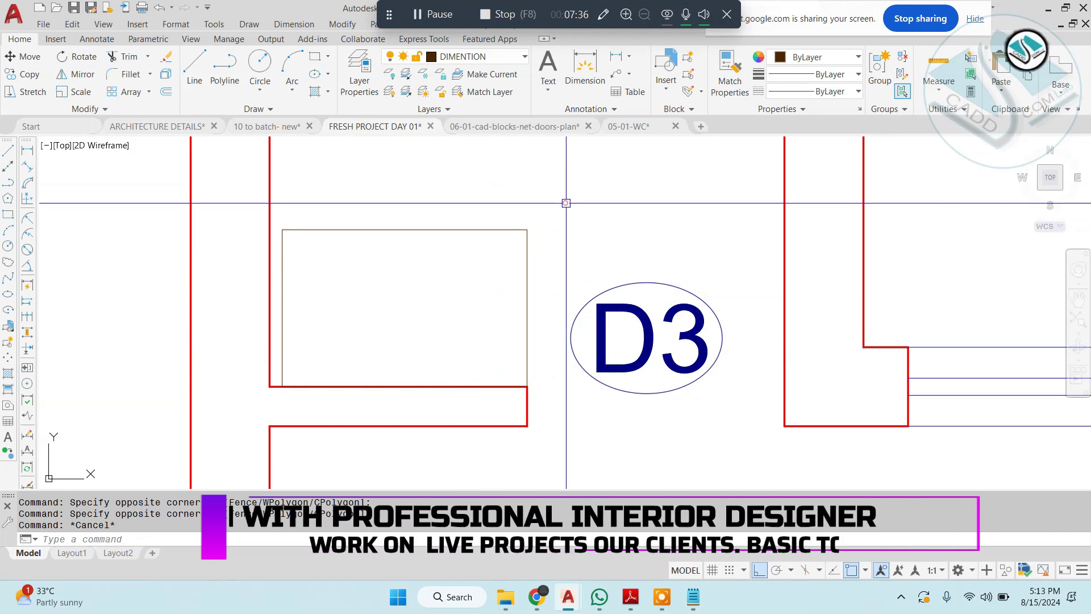
Step: Move the trimmed counter outline with its side line into the toilet's lower wall corner
click(566, 202)
click(275, 322)
text(m)
key(space)
scroll(272, 369, up, 4)
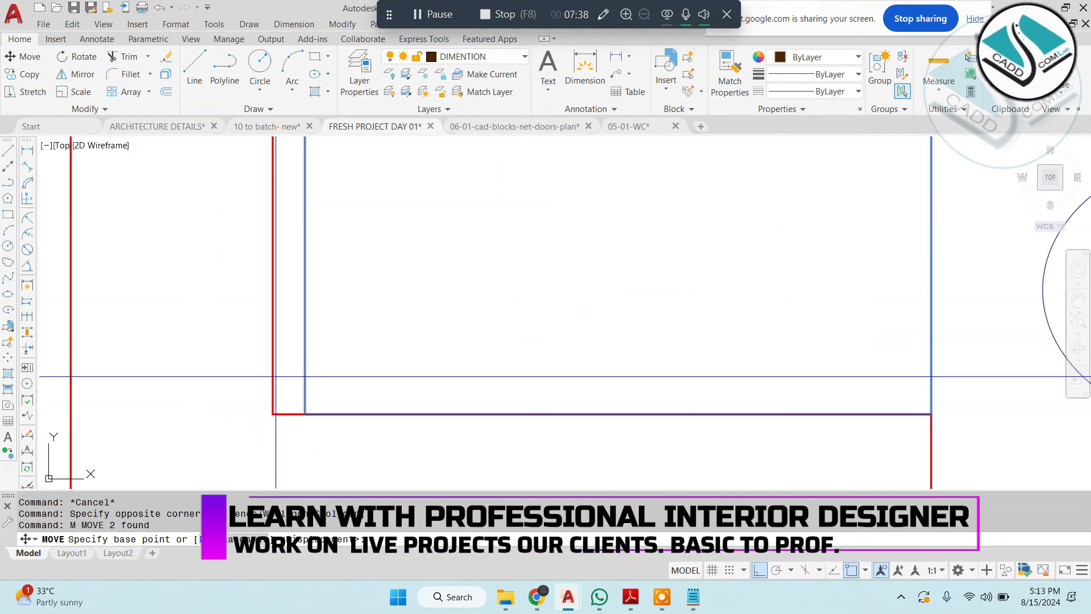
click(302, 414)
click(273, 414)
Step: Move the counter's vertical side line back to the end of the short wall
scroll(556, 335, down, 2)
middle_drag(557, 335, 375, 345)
click(623, 280)
click(524, 327)
text(m)
key(space)
scroll(560, 386, up, 2)
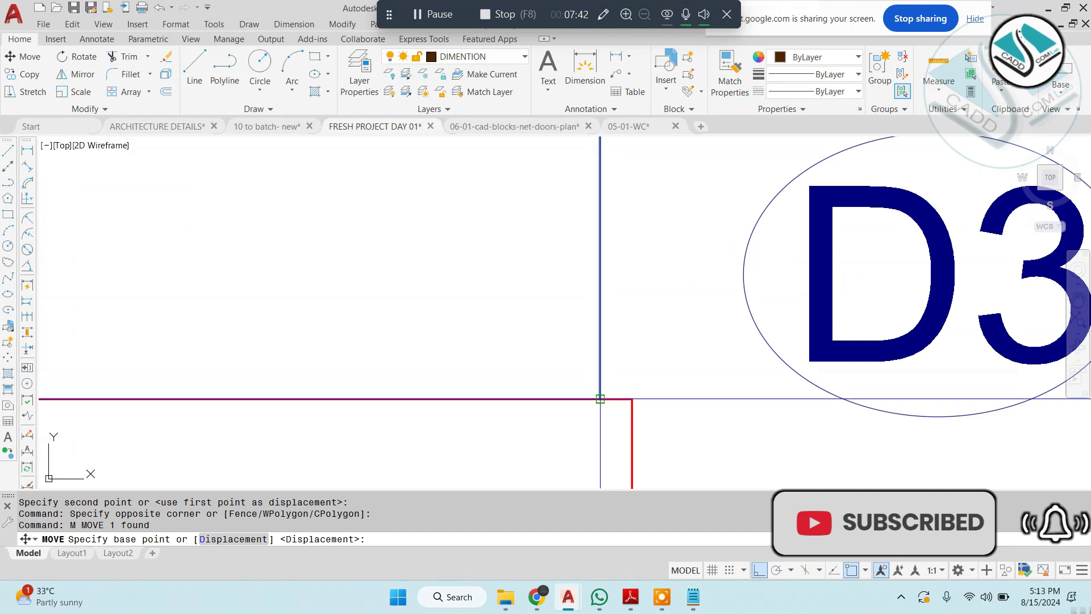
click(600, 399)
click(628, 399)
key(Escape)
Step: Extend the counter's top edge to the vertical side line at the wall end
scroll(616, 391, down, 6)
key(Escape)
text(ex)
key(space)
click(594, 296)
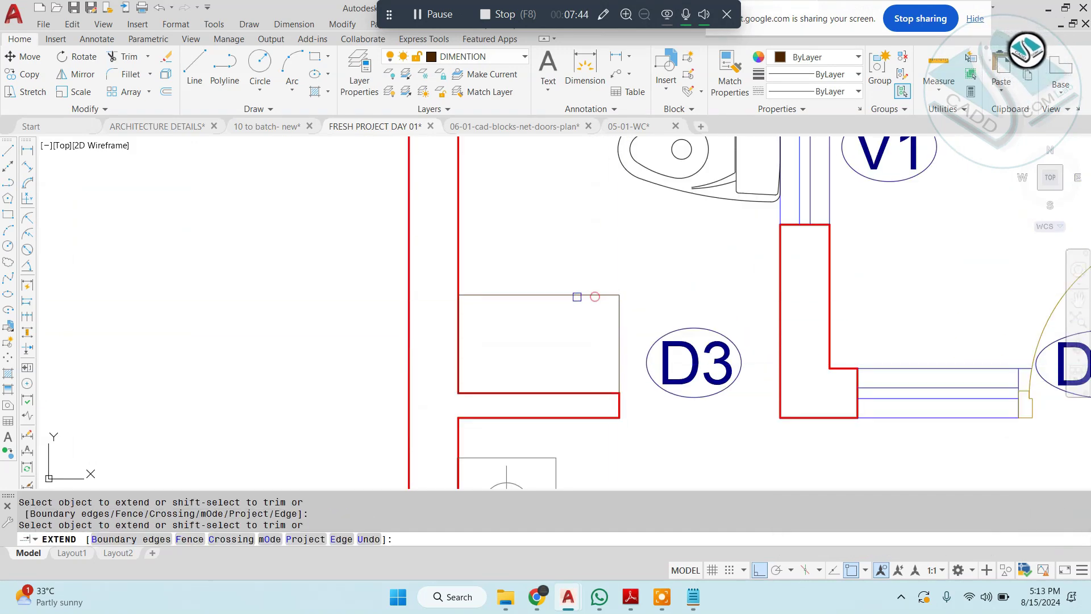
key(Escape)
scroll(544, 338, down, 2)
middle_drag(534, 333, 480, 322)
key(Escape)
text(RREC)
key(space)
Step: Draw a rectangle over the counter outline, from its corner at the outer wall to the short wall's end
scroll(432, 298, up, 4)
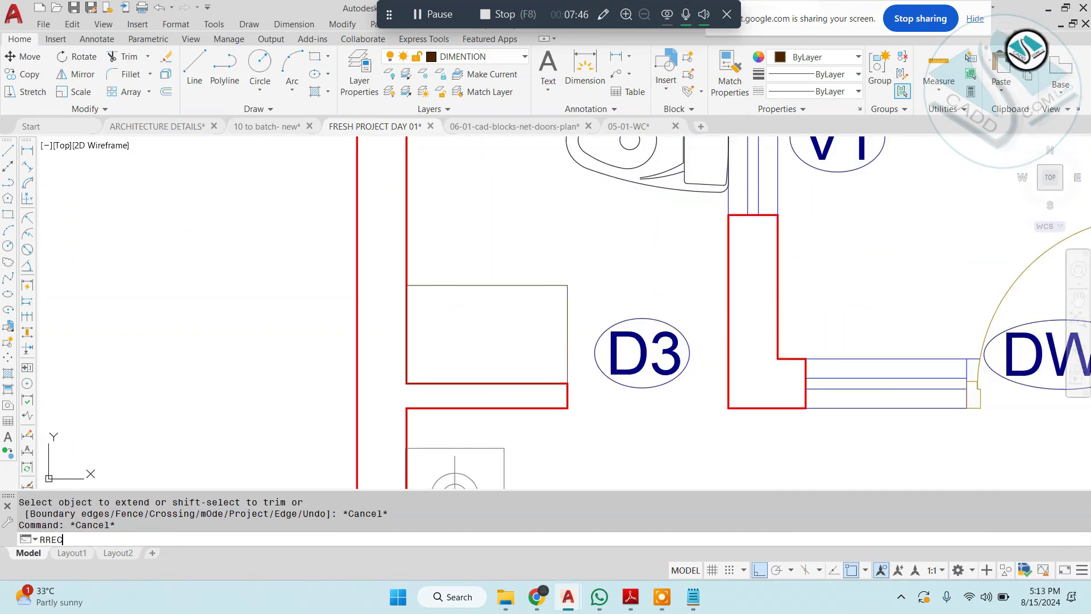
text(RE)
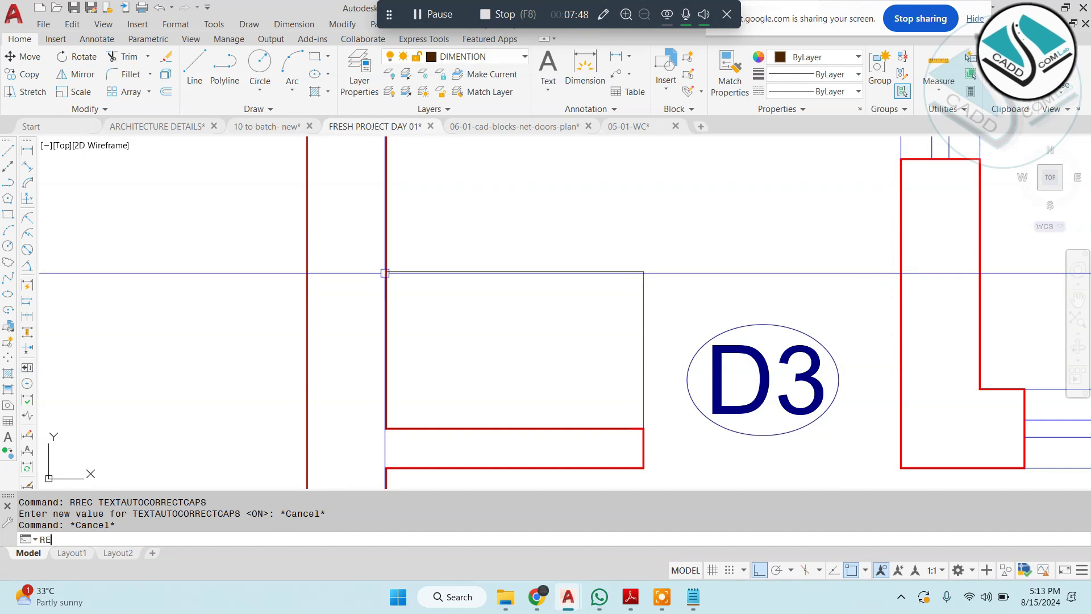
text(C)
key(space)
click(384, 271)
click(643, 425)
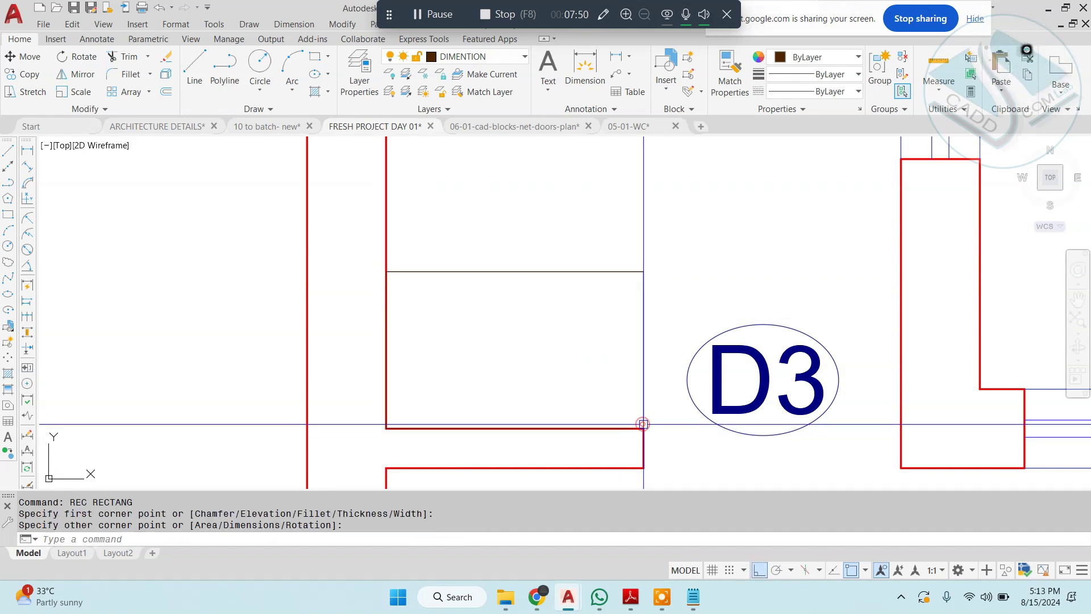
Step: Offset the counter rectangle inward by 0.5
text(5)
key(Return)
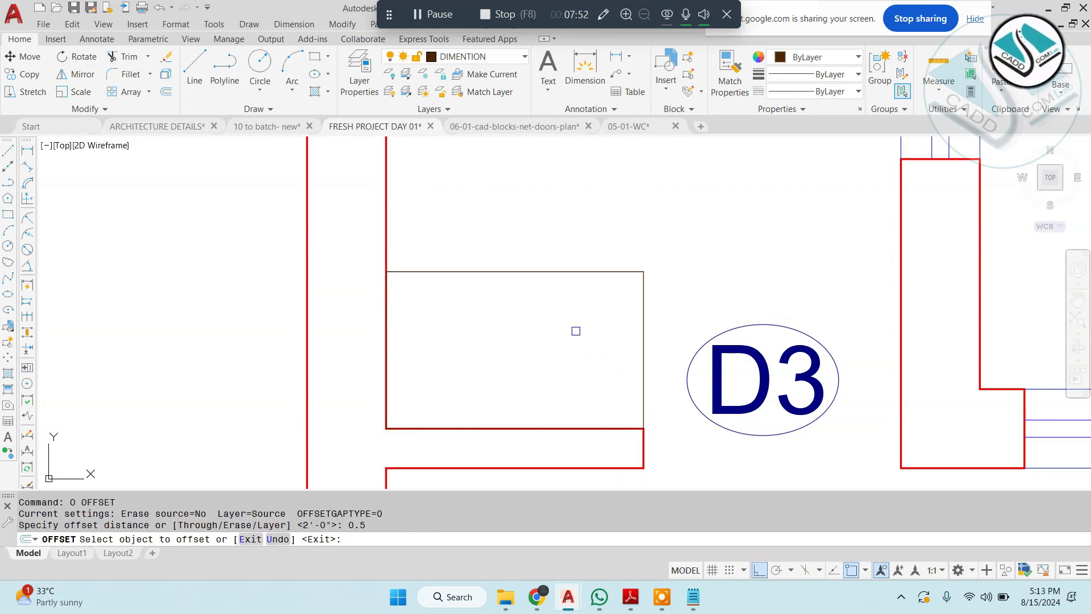
click(479, 272)
click(463, 309)
key(Escape)
scroll(403, 337, down, 5)
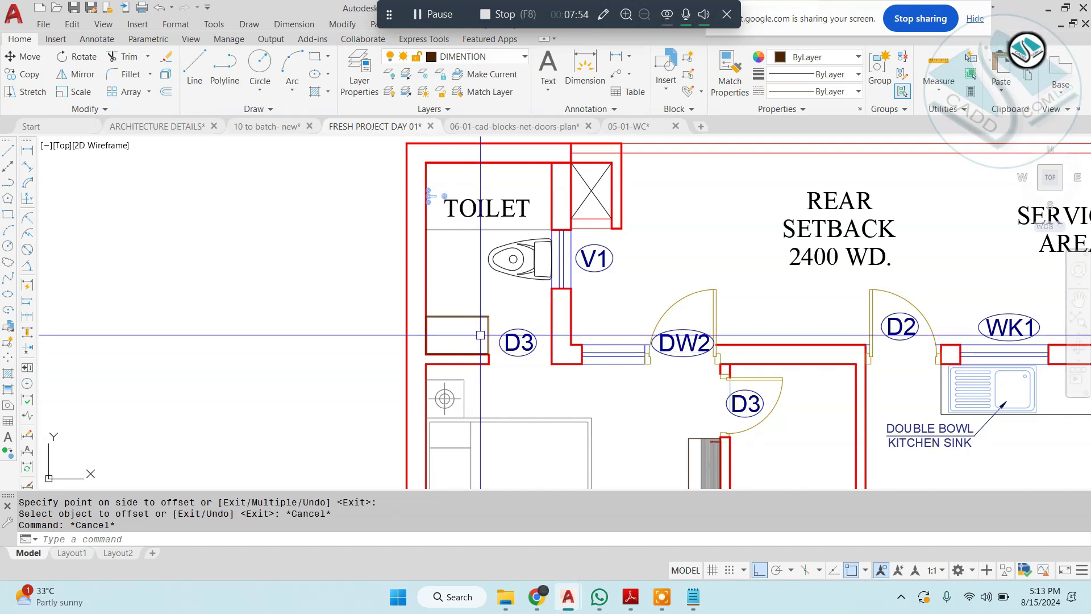
Step: Copy the powder room basin, with its drain circles, onto the middle of the toilet's wash counter, with ortho off
scroll(480, 334, down, 4)
mouse_move(480, 334)
middle_down()
mouse_move(418, 284)
mouse_move(354, 260)
middle_up()
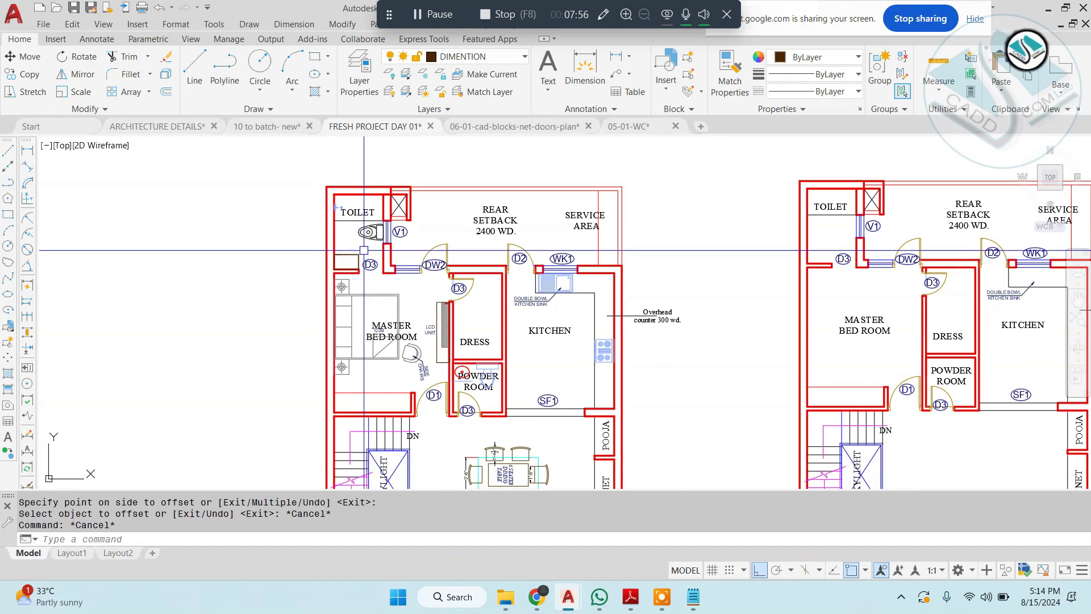
scroll(429, 362, up, 10)
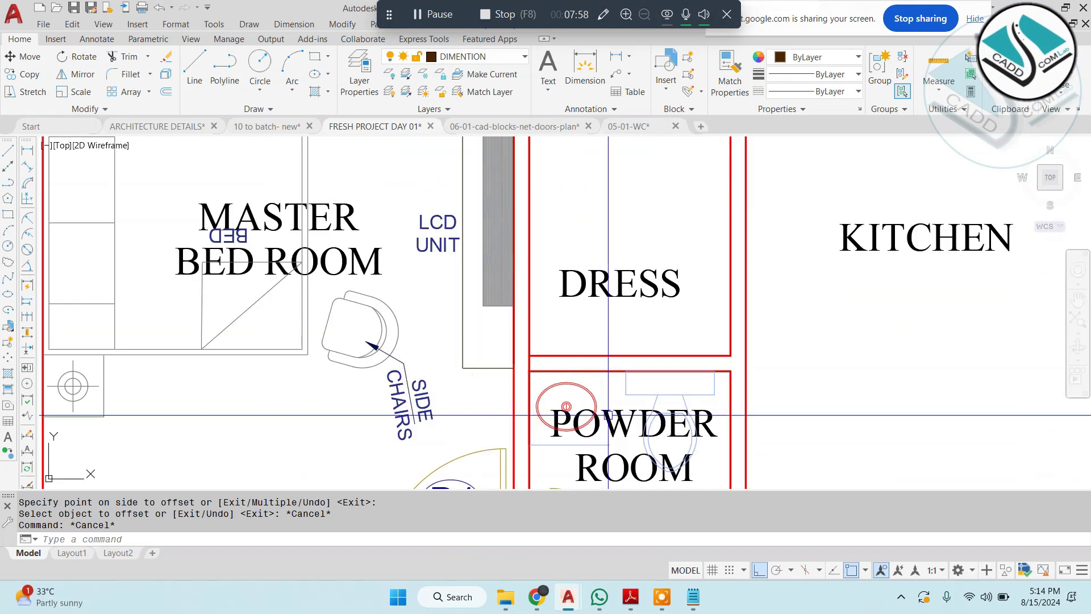
key(Escape)
click(570, 338)
click(457, 366)
scroll(500, 394, up, 4)
click(598, 343)
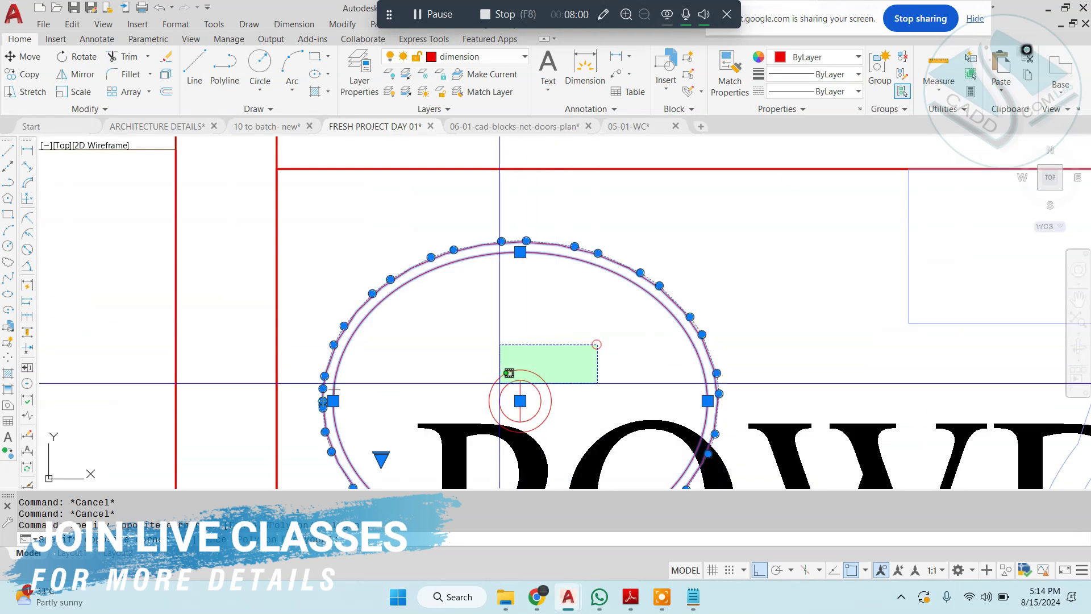
click(500, 375)
text(co)
key(Return)
click(490, 392)
scroll(625, 335, down, 8)
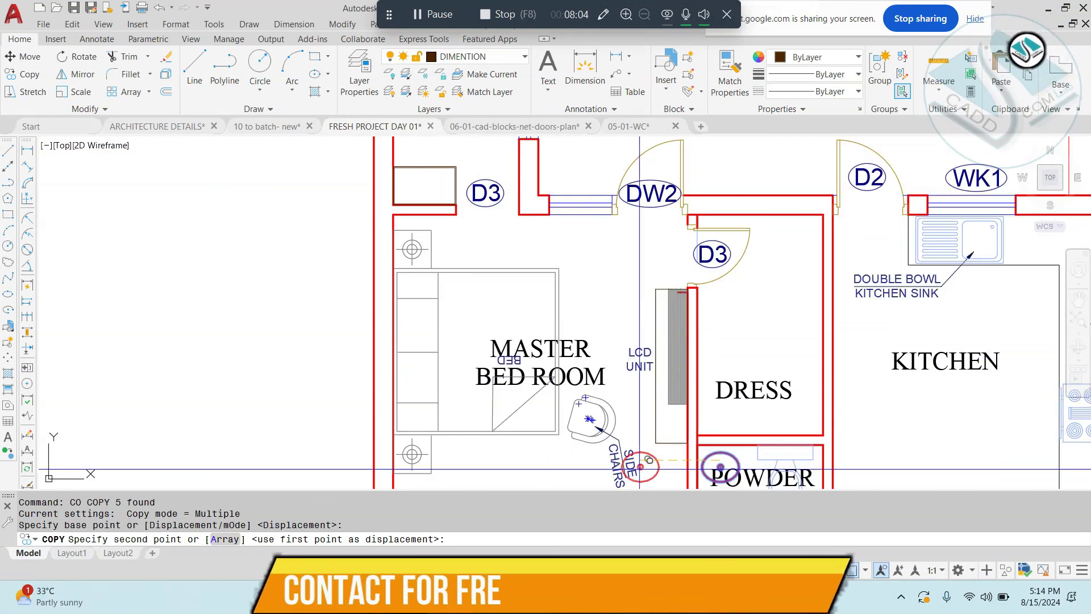
key(F8)
scroll(424, 178, up, 6)
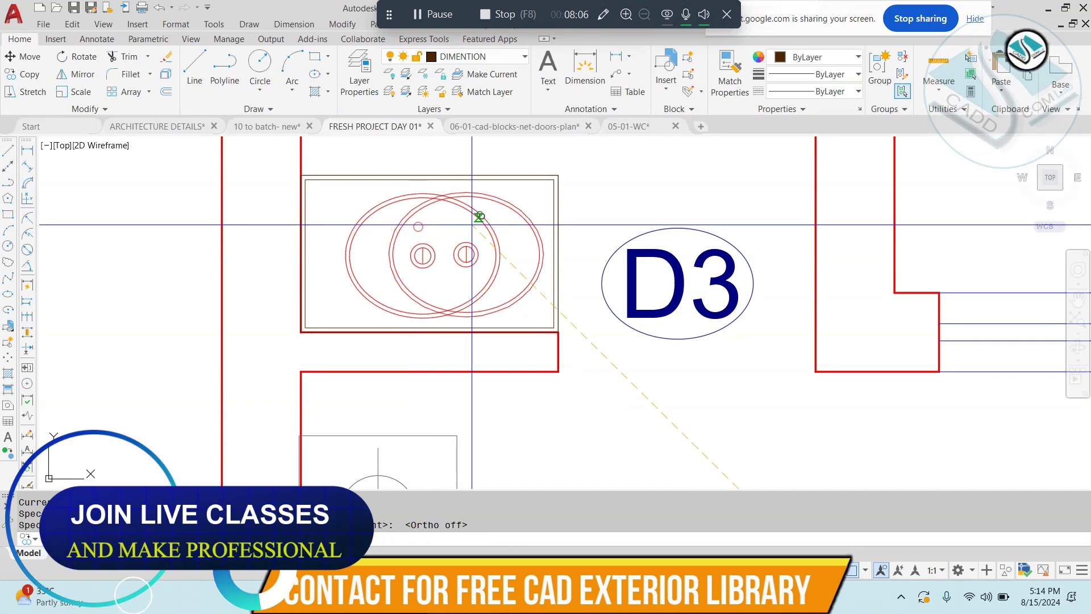
click(500, 223)
key(Escape)
Step: Change the colour of the copied basin on the toilet counter to a dark shade
click(511, 206)
scroll(500, 196, up, 2)
click(242, 338)
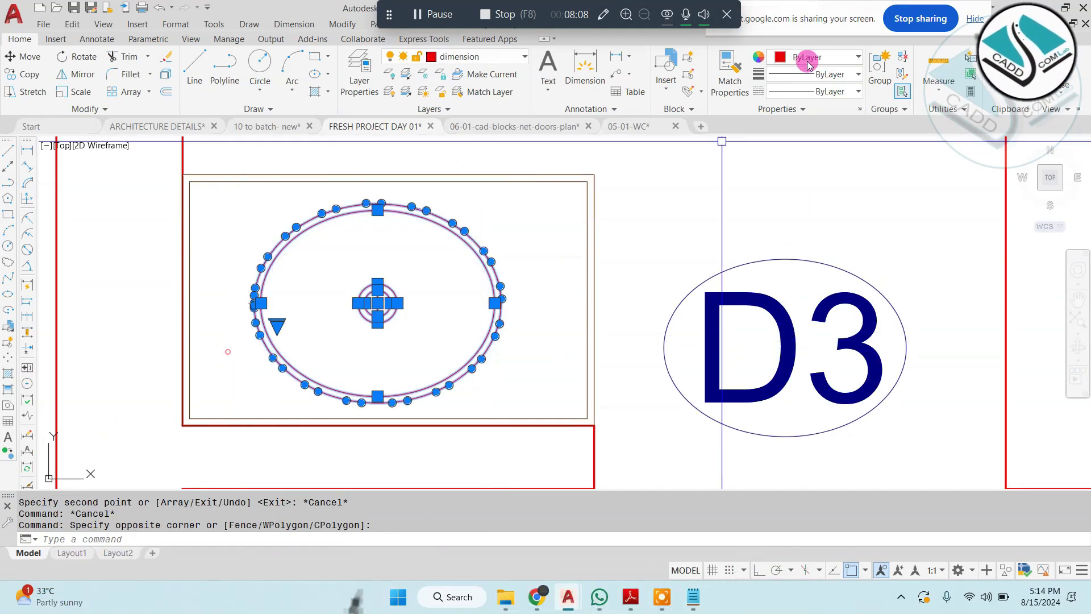
click(818, 57)
click(778, 125)
key(Escape)
key(Escape)
scroll(367, 303, down, 4)
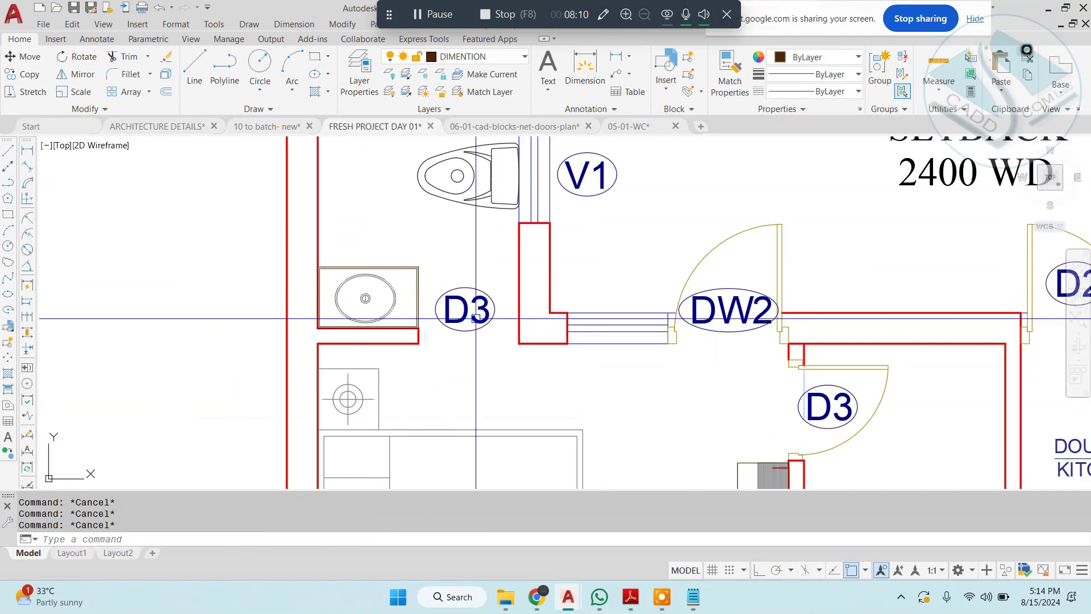
middle_click(410, 316)
middle_click(409, 315)
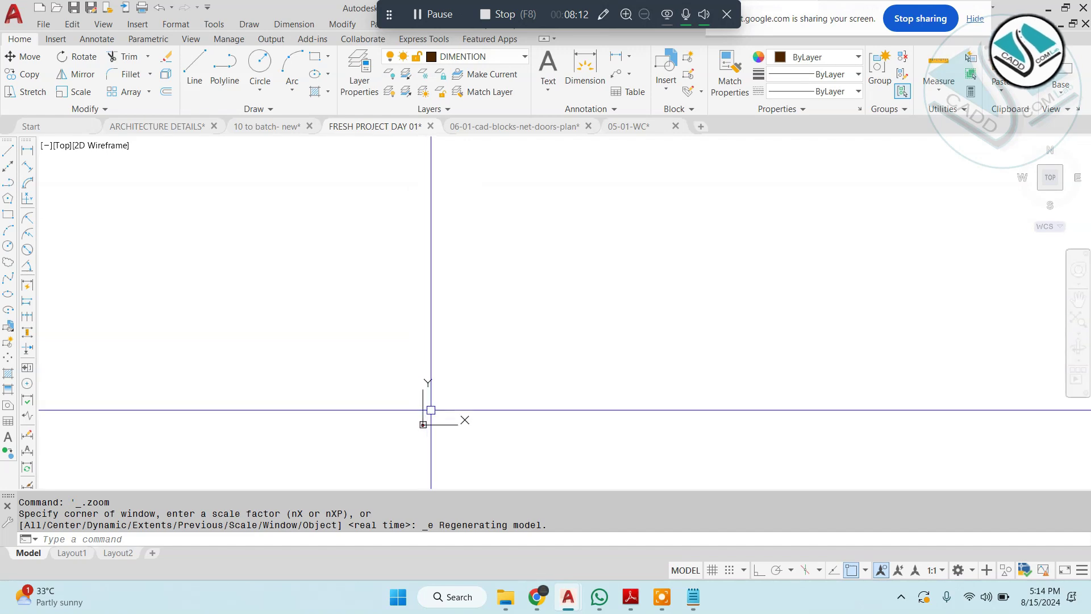
click(537, 414)
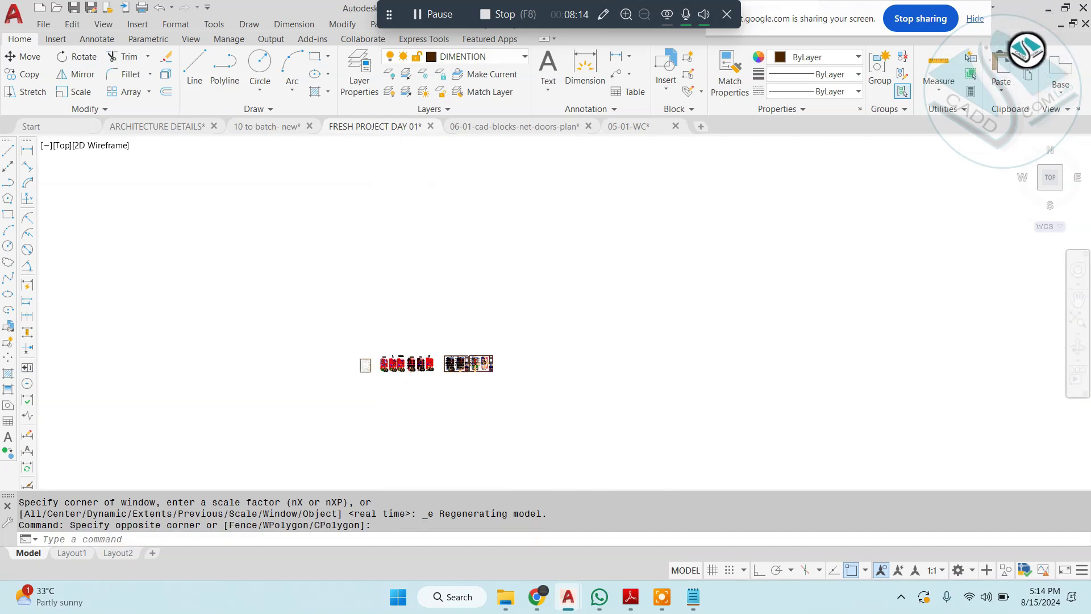
scroll(402, 366, up, 6)
scroll(333, 318, up, 4)
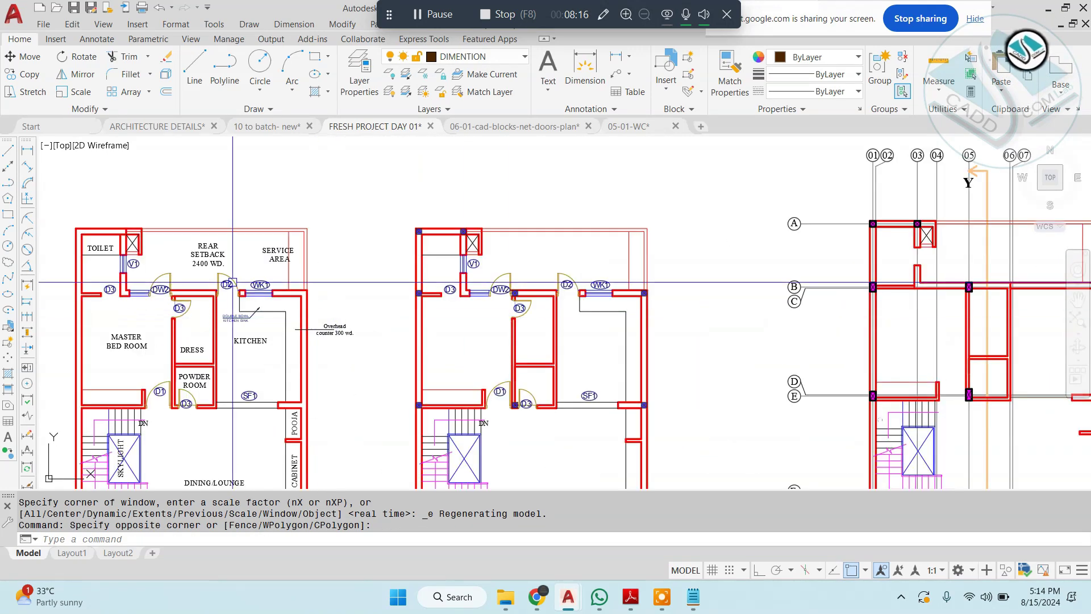
scroll(369, 307, down, 3)
scroll(413, 295, up, 5)
key(Escape)
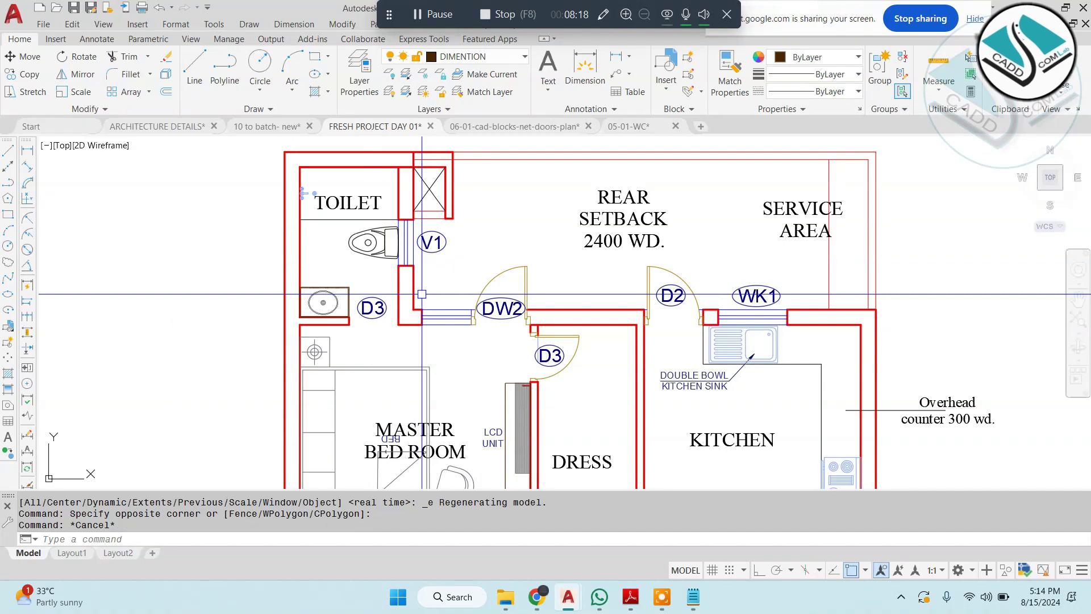
Step: Erase the master bedroom's upper bedside table together with the adjoining upper edge lines of the bed
mouse_move(400, 374)
middle_down()
mouse_move(443, 219)
mouse_move(407, 217)
middle_up()
key(Escape)
key(Escape)
scroll(398, 203, up, 3)
click(436, 169)
click(305, 295)
text(e)
key(space)
Step: Erase the bed's vertical side lines and the headboard and pillow lines in the master bedroom
scroll(362, 247, down, 2)
click(611, 244)
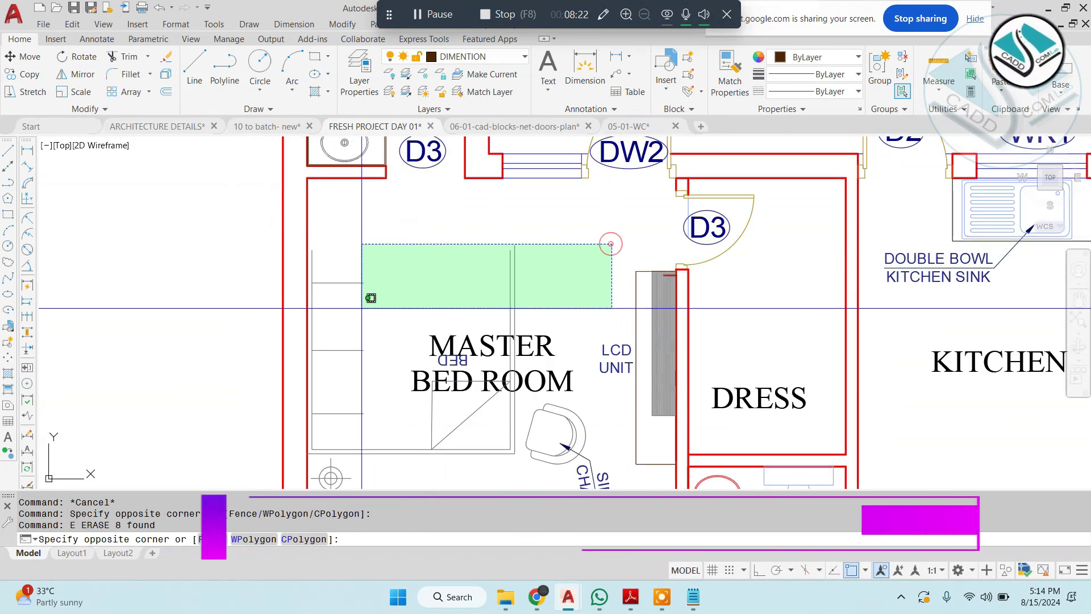
click(362, 308)
text(e)
key(space)
click(216, 239)
click(382, 458)
text(e)
key(space)
Step: Erase the lower bedside table with its lamp, the bed's lower edge lines and the blanket fold lines
middle_drag(476, 412, 463, 329)
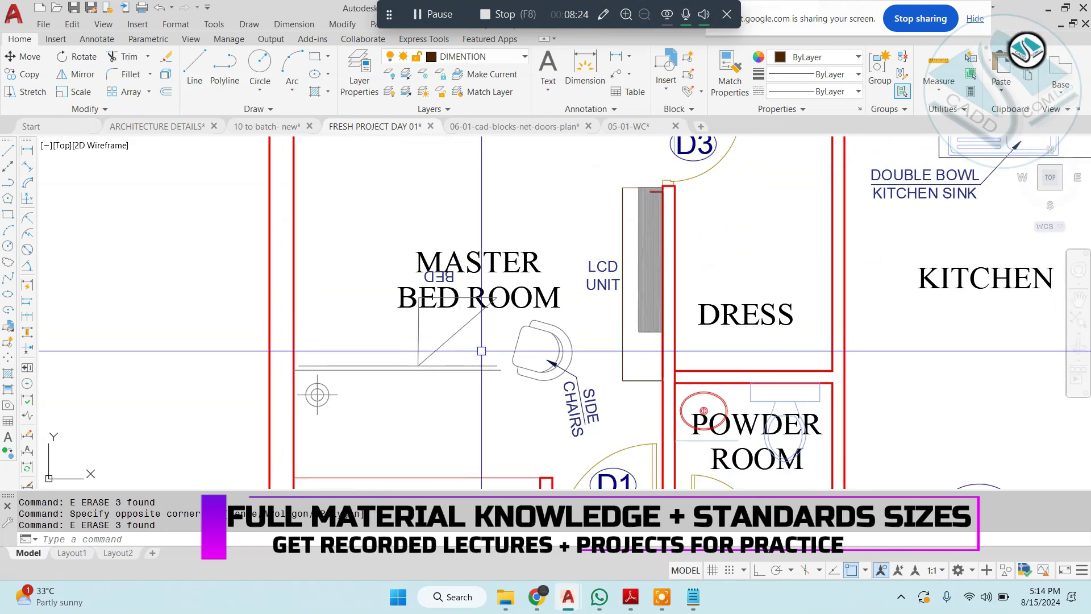
click(481, 350)
click(280, 424)
key(Escape)
click(482, 350)
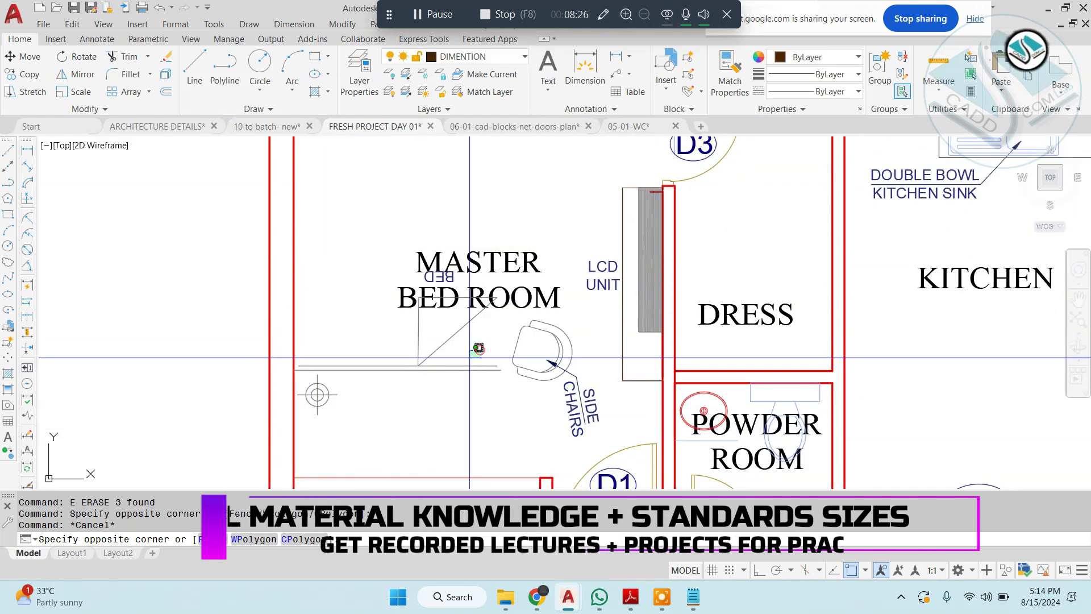
click(299, 424)
text(e)
key(space)
Step: Erase the leftover horizontal bed line running across the master bedroom's room label
scroll(482, 306, up, 4)
click(455, 280)
click(435, 290)
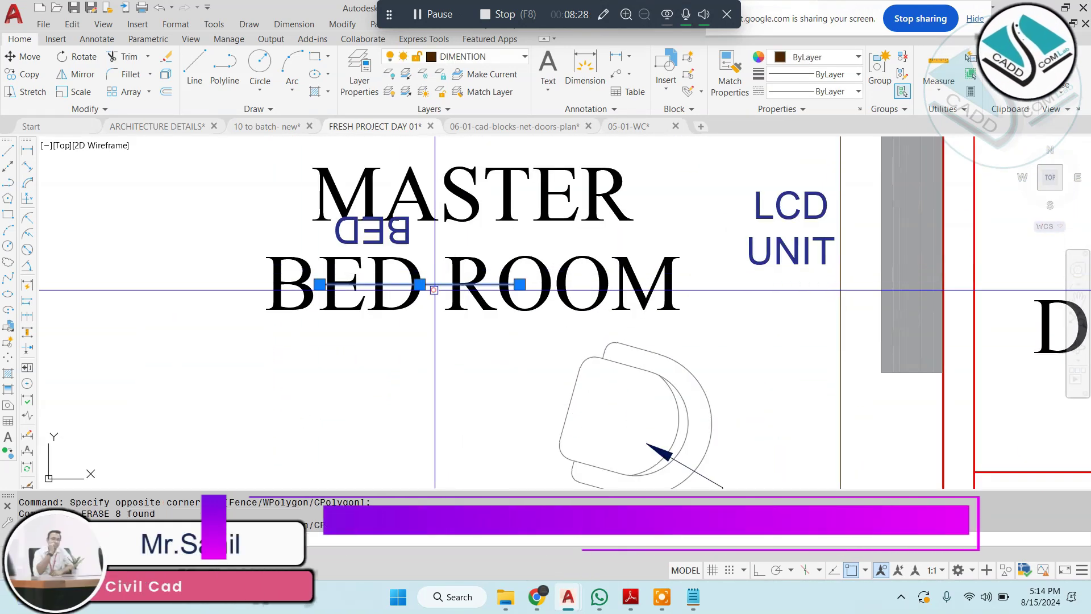
text(e)
key(space)
Step: Erase the LCD unit's outline and hatched cabinet from the wall between the master bedroom and the dress room
scroll(435, 290, down, 2)
middle_drag(509, 323, 415, 272)
scroll(497, 305, down, 4)
scroll(550, 248, up, 4)
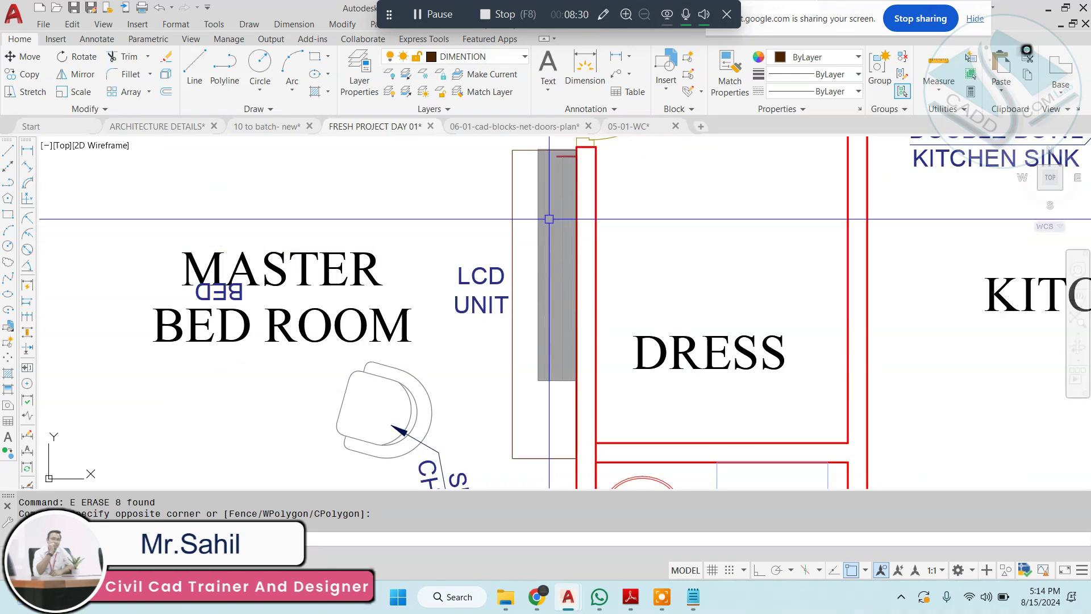
middle_drag(549, 219, 547, 225)
click(508, 145)
click(584, 461)
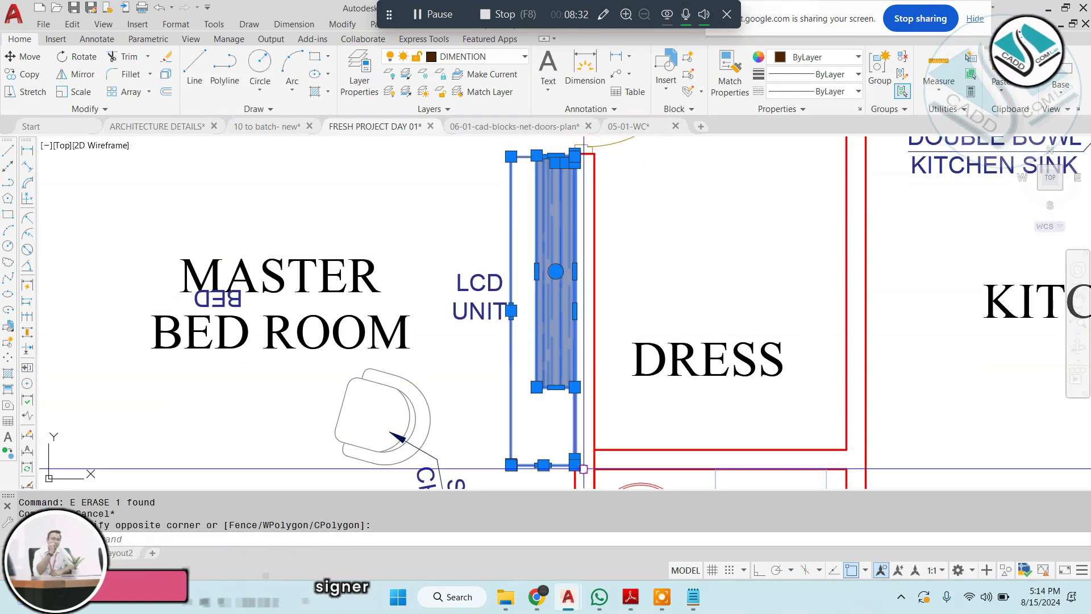
text(e)
key(space)
Step: Extend the bedroom-side line of the dress room wall up to the D3 door opening
scroll(566, 269, down, 2)
text(ex)
key(space)
key(space)
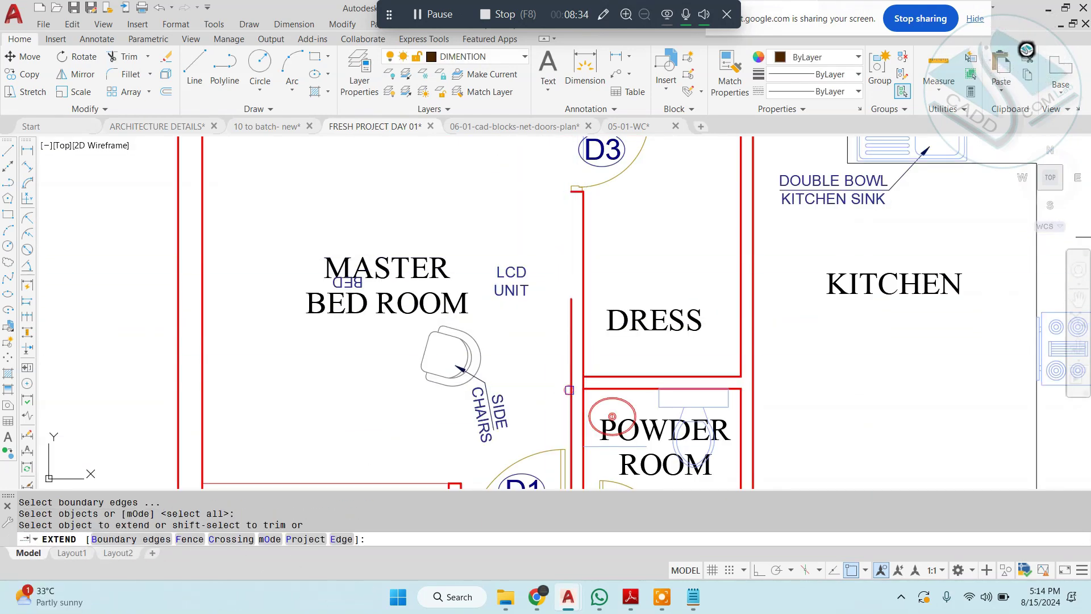
key(Escape)
key(Escape)
scroll(538, 267, down, 3)
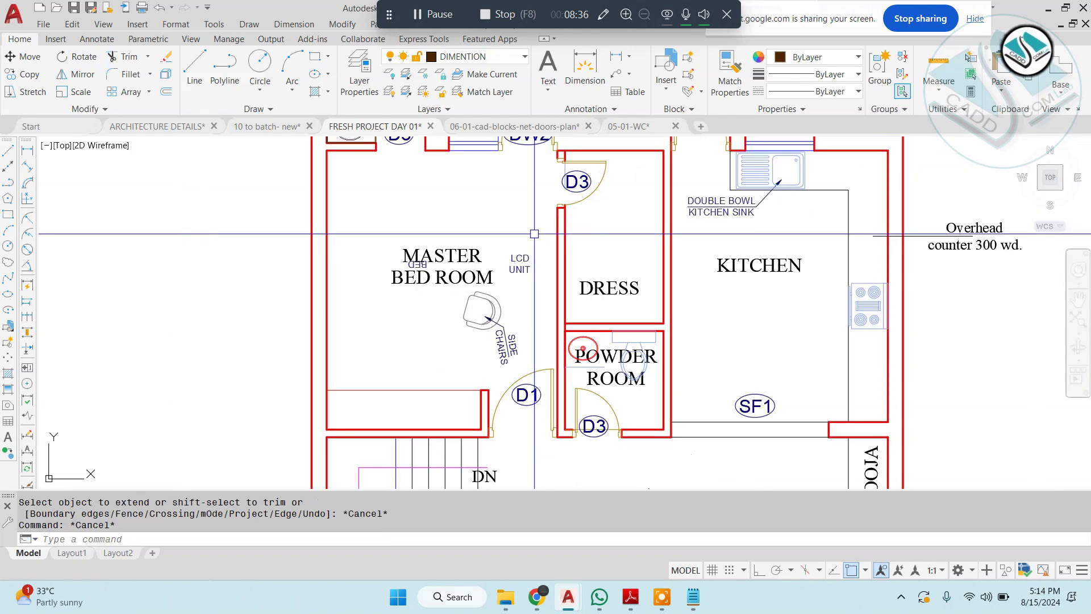
key(Escape)
key(Escape)
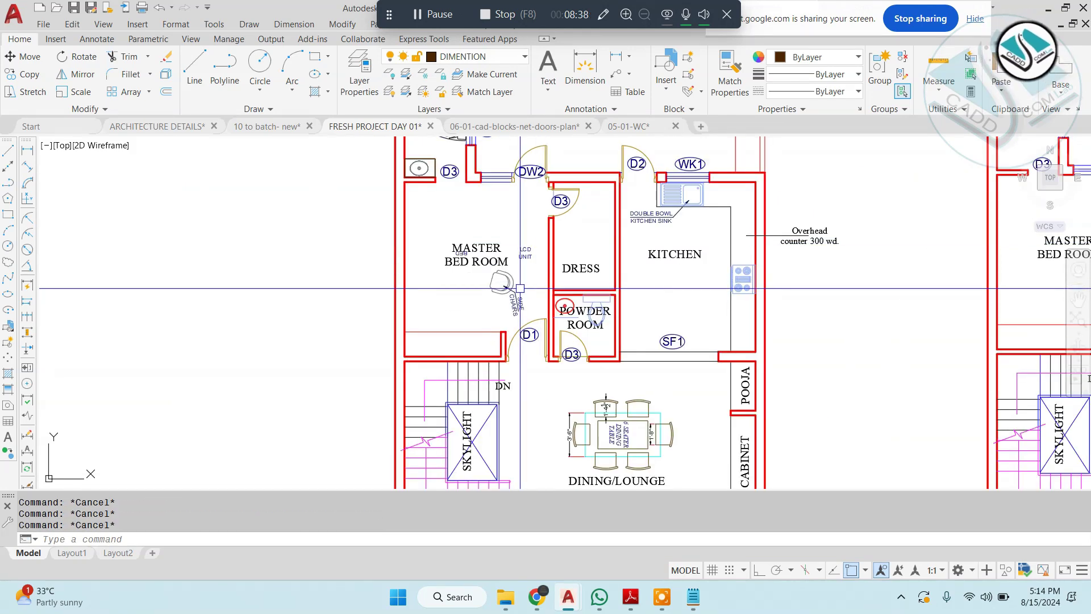
Step: Draw a square rectangle with a length of 6 feet in the empty space beside the furniture plan
key(space)
middle_drag(251, 262, 497, 273)
click(497, 272)
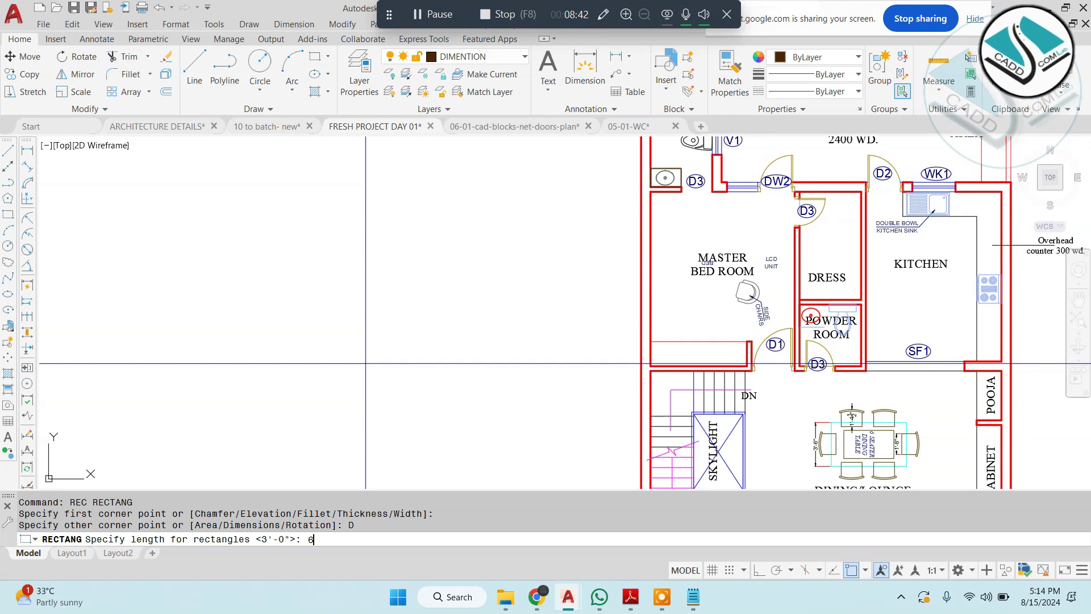
key(Return)
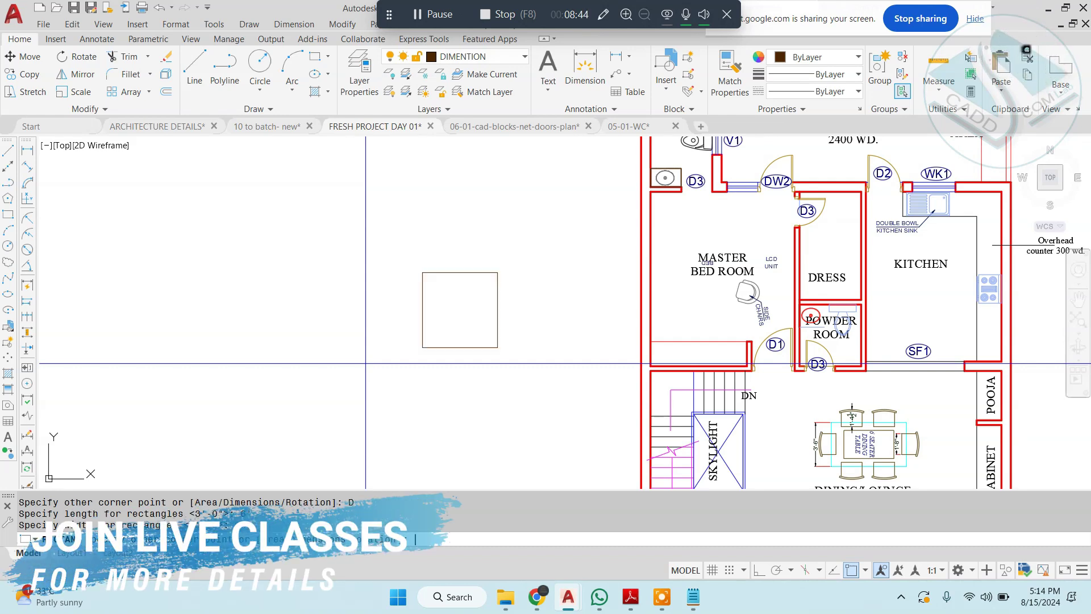
click(366, 362)
key(Escape)
key(Escape)
scroll(493, 315, up, 2)
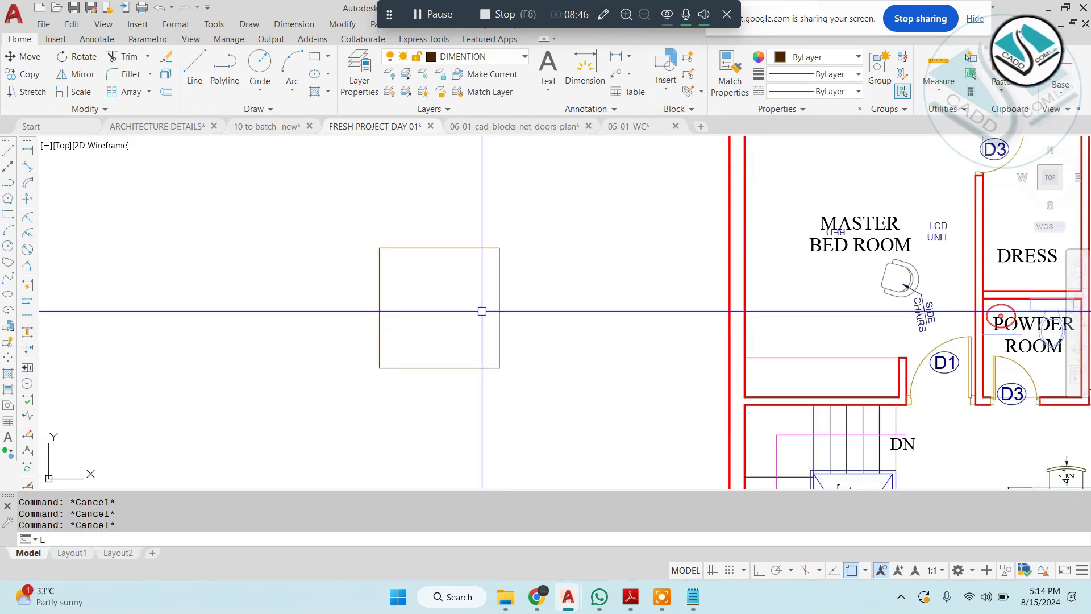
Step: Erase the square drawn beside the furniture plan
key(space)
scroll(353, 253, up, 2)
scroll(421, 239, down, 4)
key(Escape)
key(Escape)
click(446, 262)
click(364, 333)
text(E)
key(Escape)
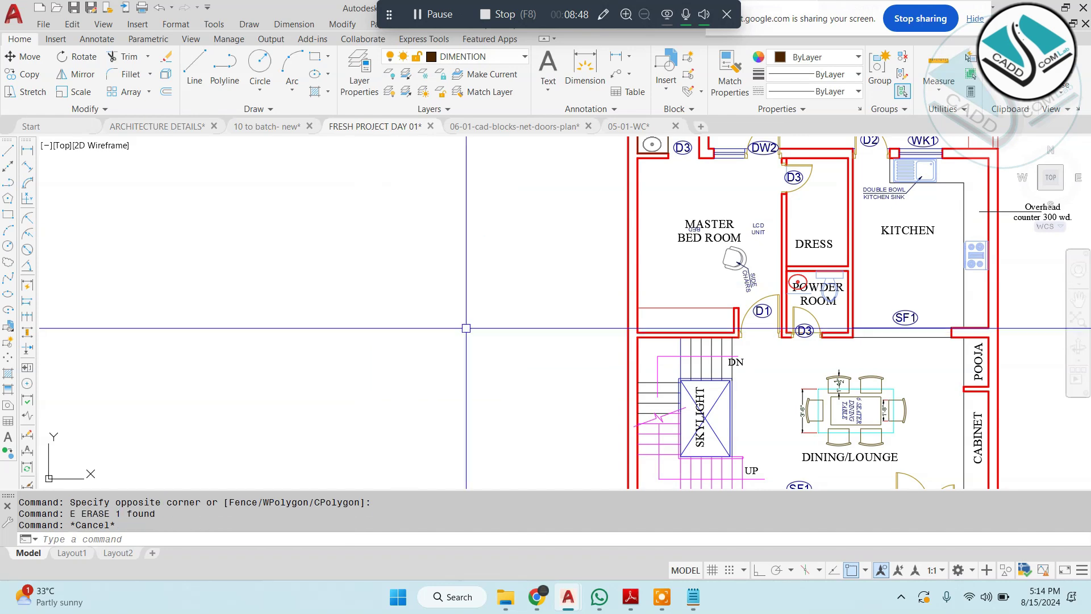
Step: Open the drawing 01-01-cad-blocks-net-beds from the BEDS folder of the Architecture blocks library
mouse_move(508, 591)
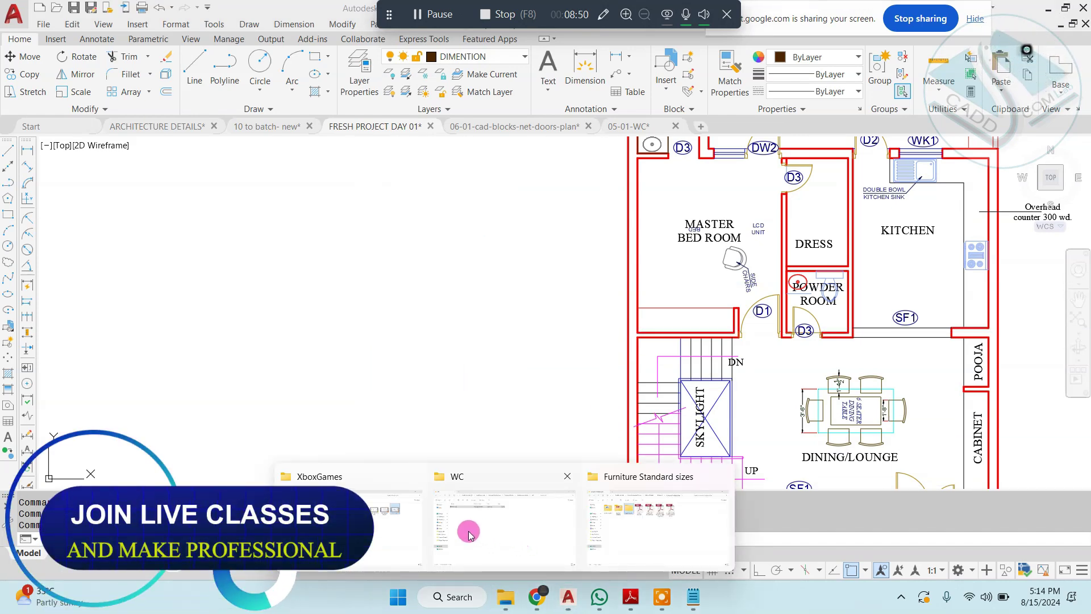
click(537, 520)
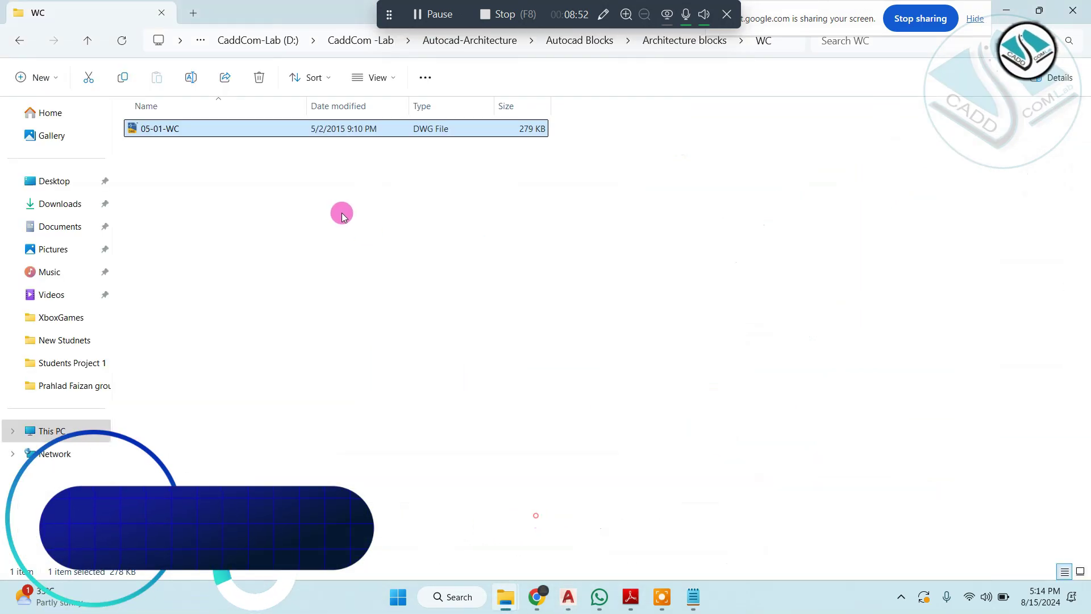
click(19, 39)
scroll(784, 262, up, 1)
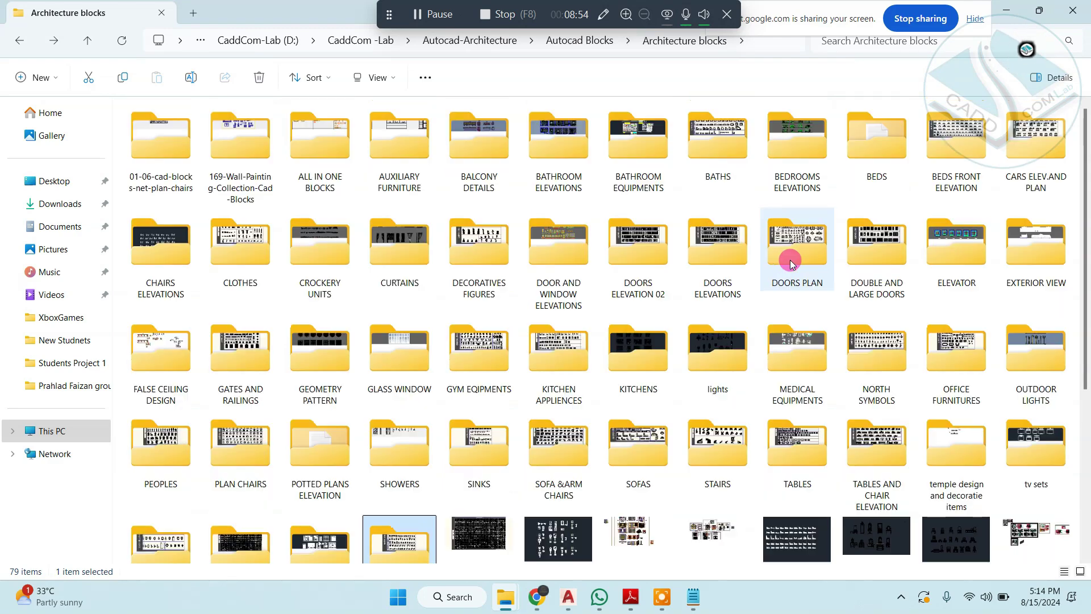
double_click(888, 162)
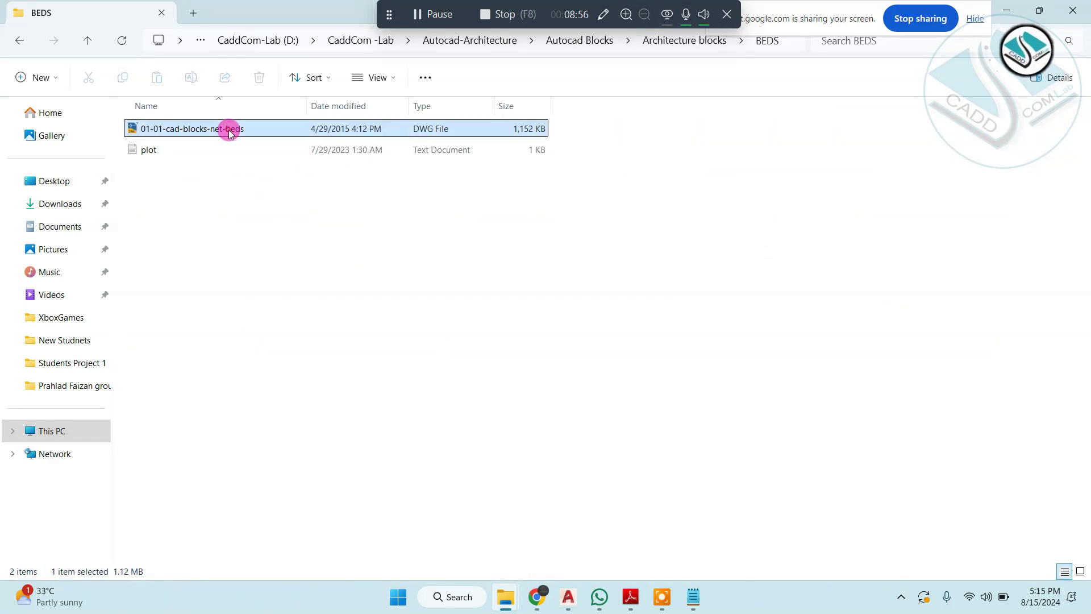
double_click(231, 129)
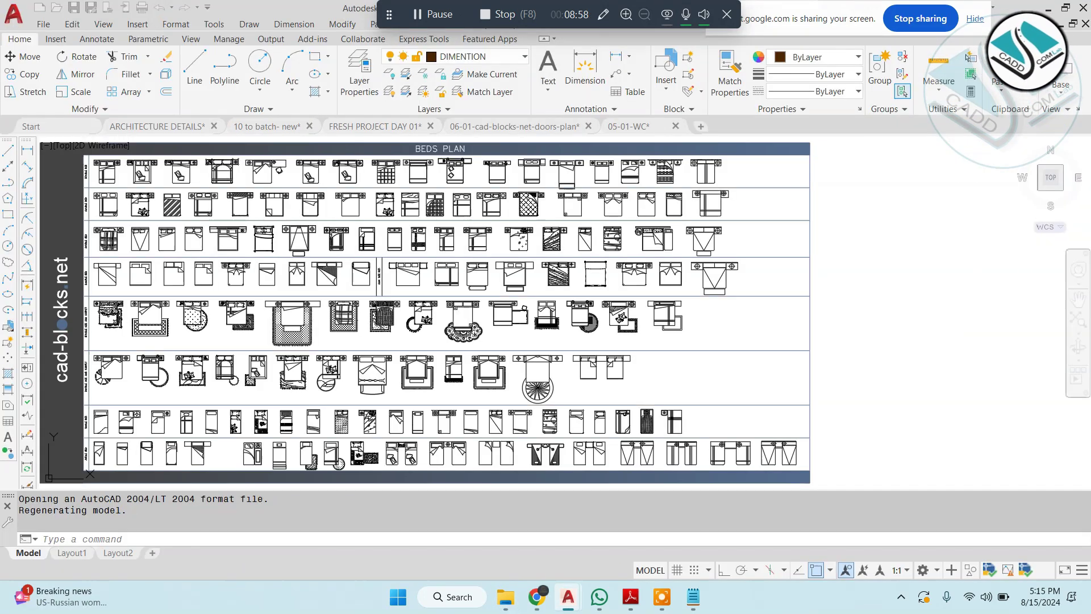
Step: Copy the plain double bed with two lamp side tables and a folded blanket corner from the beds library's second row
scroll(420, 215, up, 7)
key(Escape)
key(Escape)
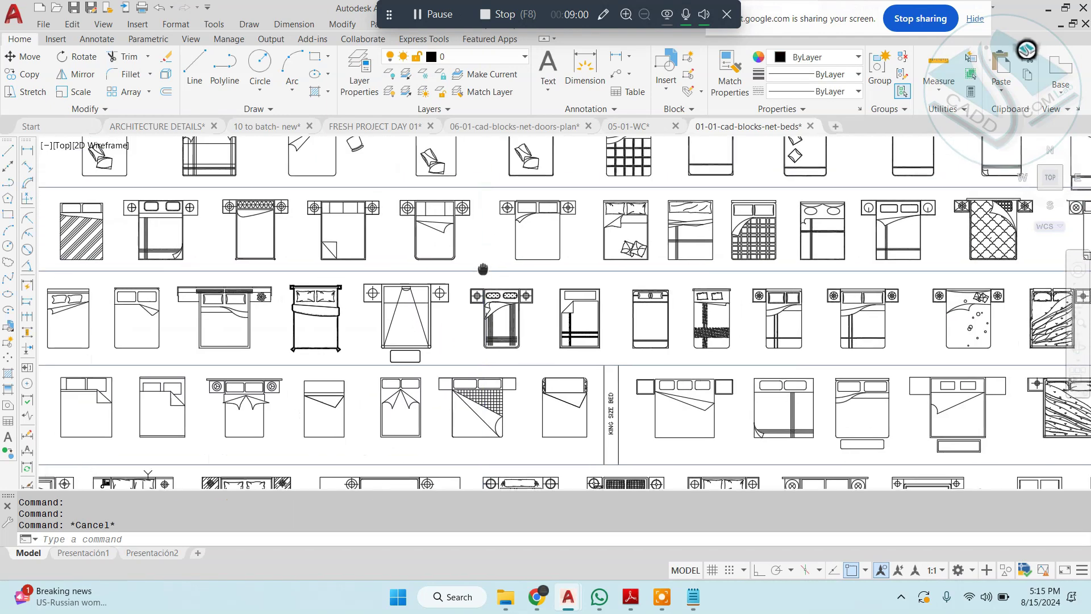
middle_drag(512, 236, 415, 295)
click(589, 246)
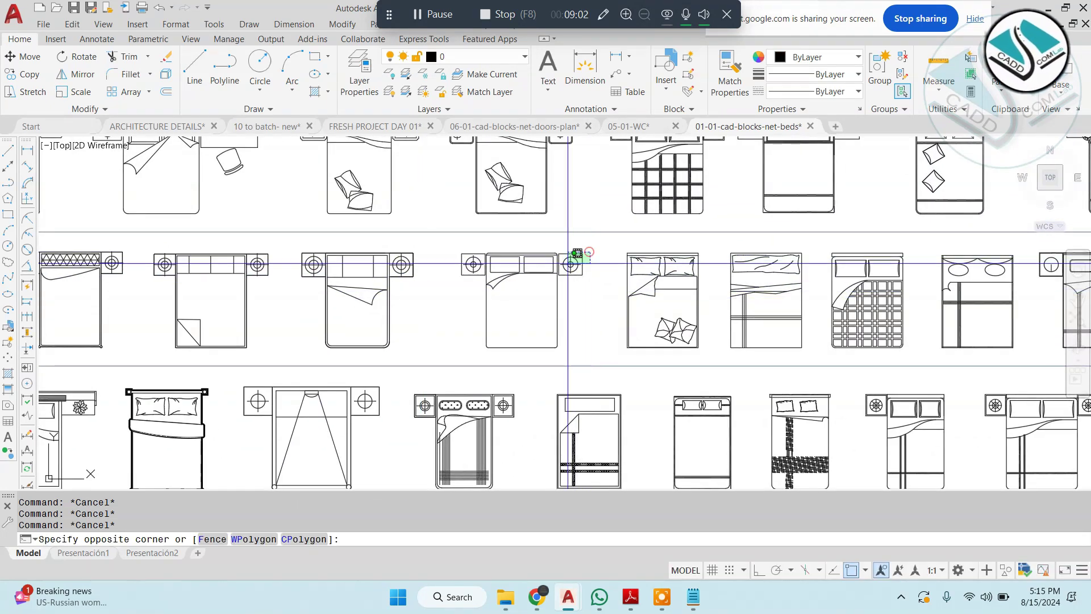
click(459, 324)
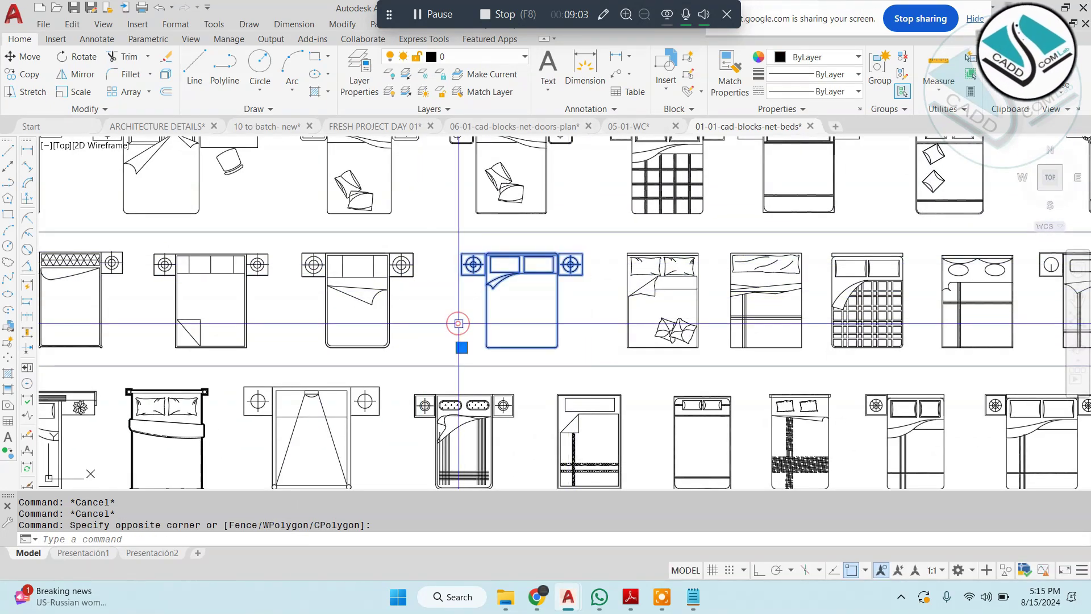
Step: Paste the copied bed block into the FRESH PROJECT DAY 01 drawing, in the empty space near the plans
click(389, 126)
key(ctrl+v)
scroll(445, 279, down, 6)
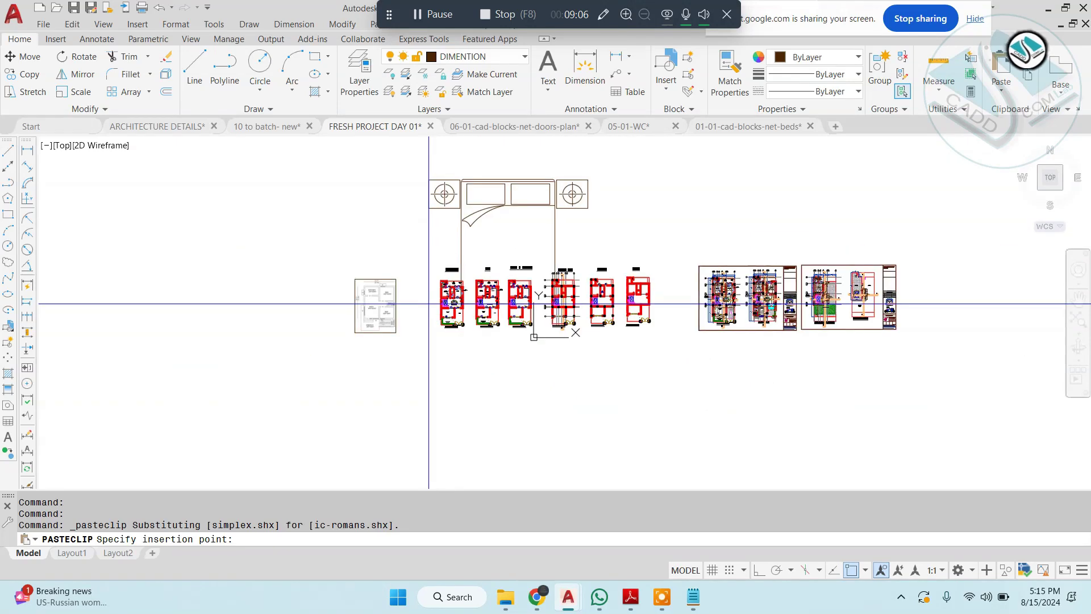
scroll(364, 298, up, 2)
Step: Erase the framed reference sheet lying beside the furniture plan
click(380, 305)
text(e)
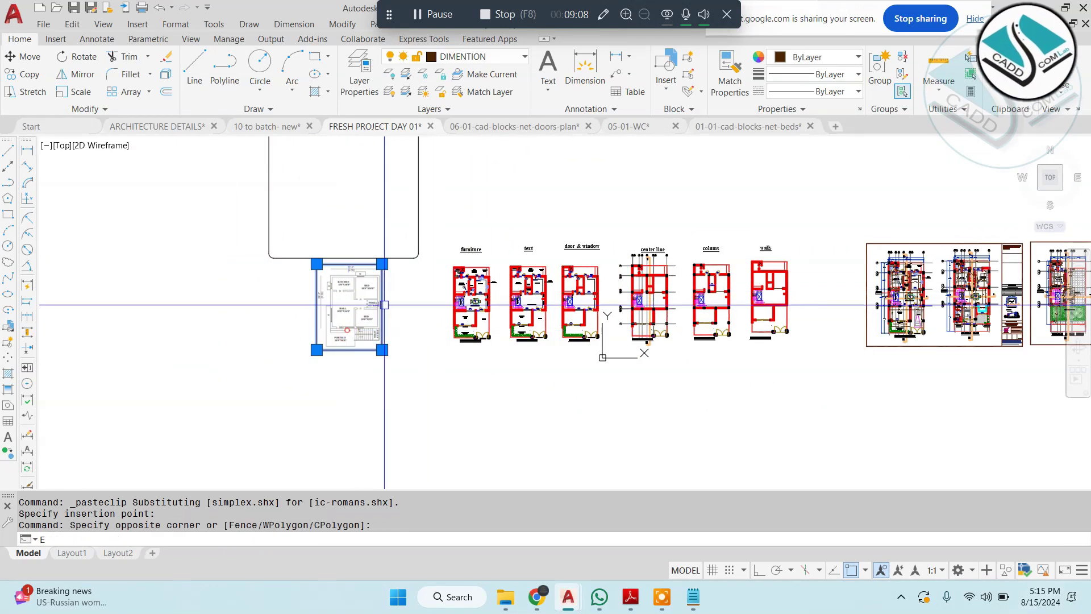
middle_drag(384, 304, 435, 438)
key(space)
click(483, 305)
click(415, 303)
text(sc)
key(space)
scroll(483, 409, up, 6)
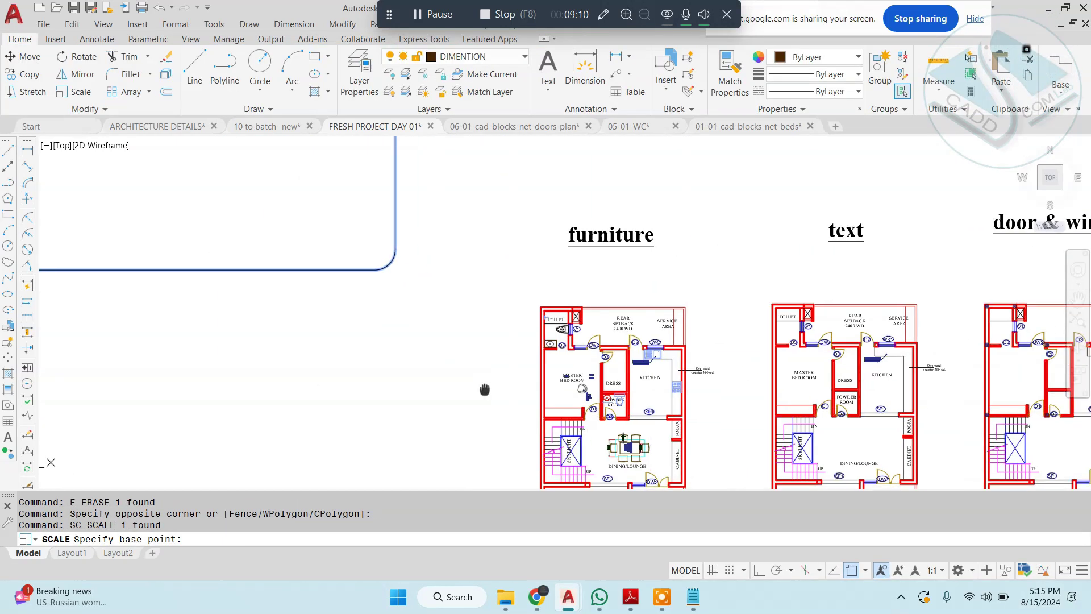
scroll(195, 365, up, 2)
middle_drag(195, 365, 475, 351)
click(389, 349)
click(426, 337)
key(Escape)
scroll(352, 294, up, 6)
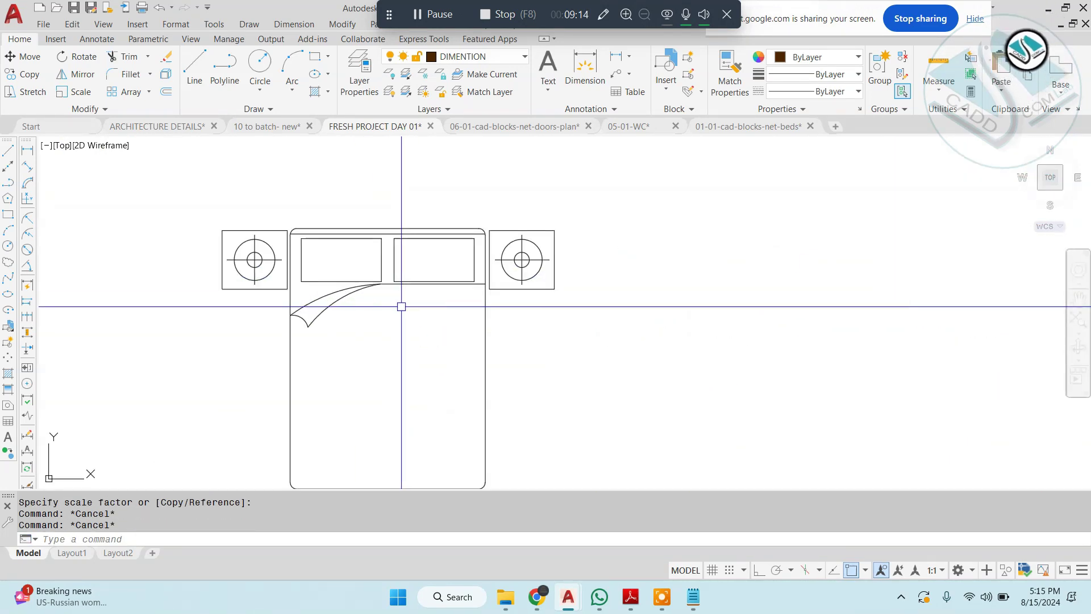
scroll(401, 307, down, 2)
middle_drag(417, 304, 432, 301)
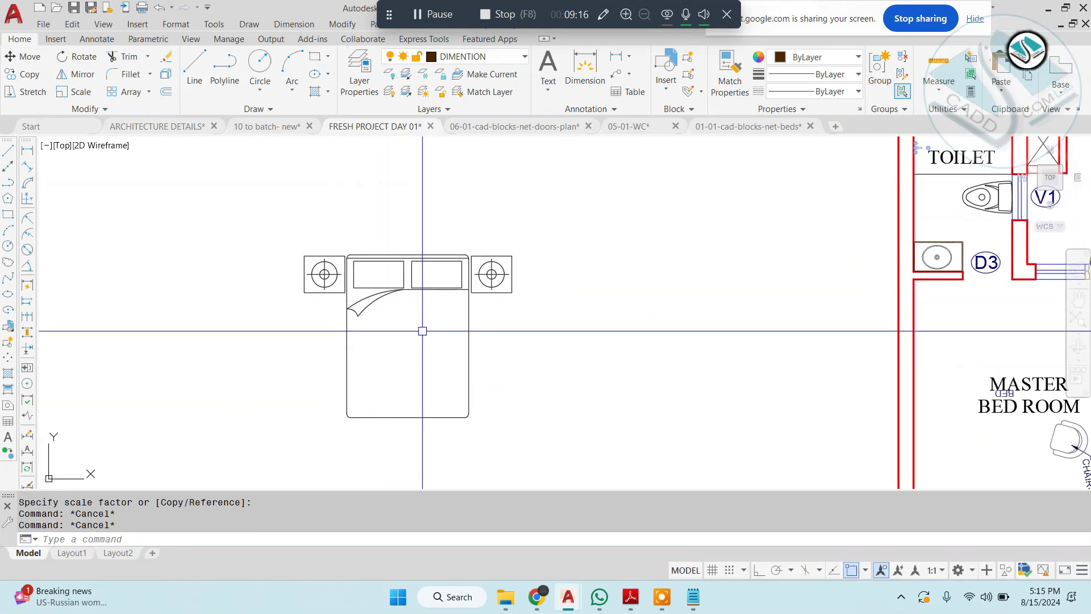
scroll(427, 330, up, 2)
Step: Switch to Notepad, add the line "3-EXPLODE-X-ENTER" below the scale note, and return to the drawing
click(691, 594)
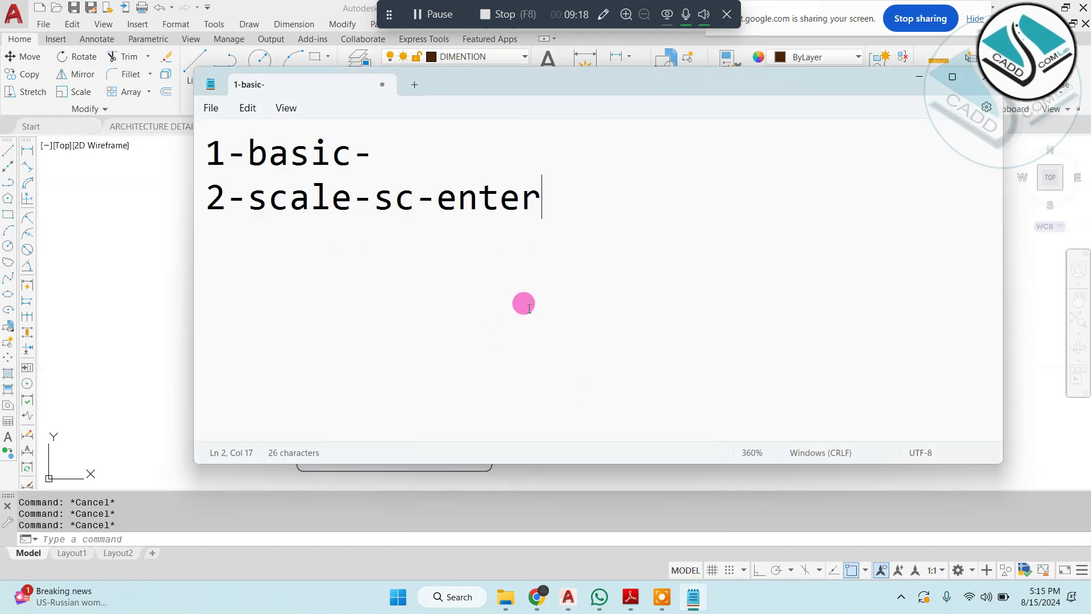
key(Return)
text(3-)
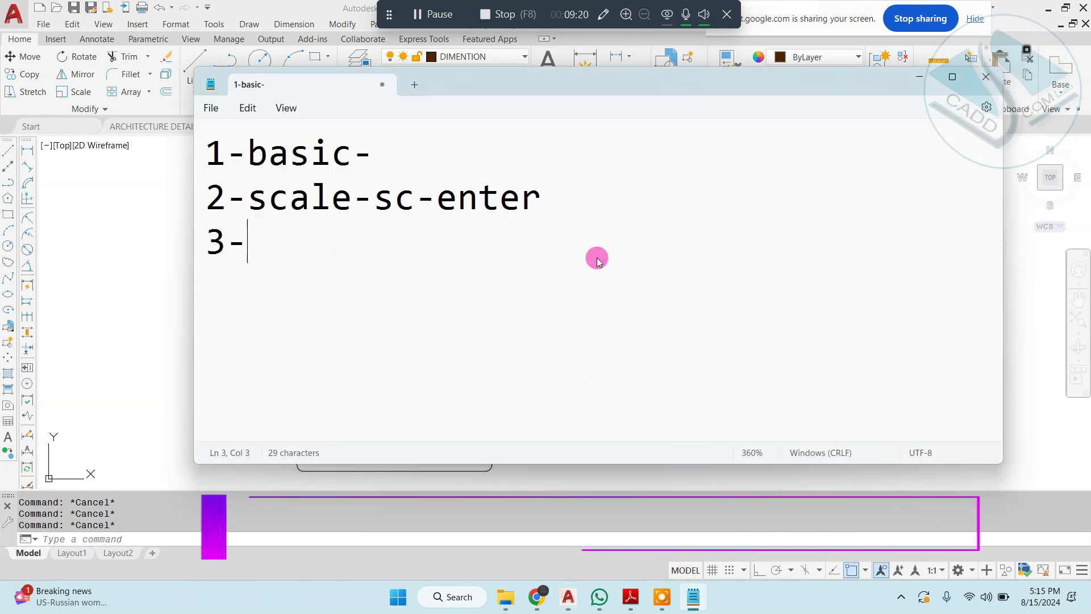
text(EXPLODE-)
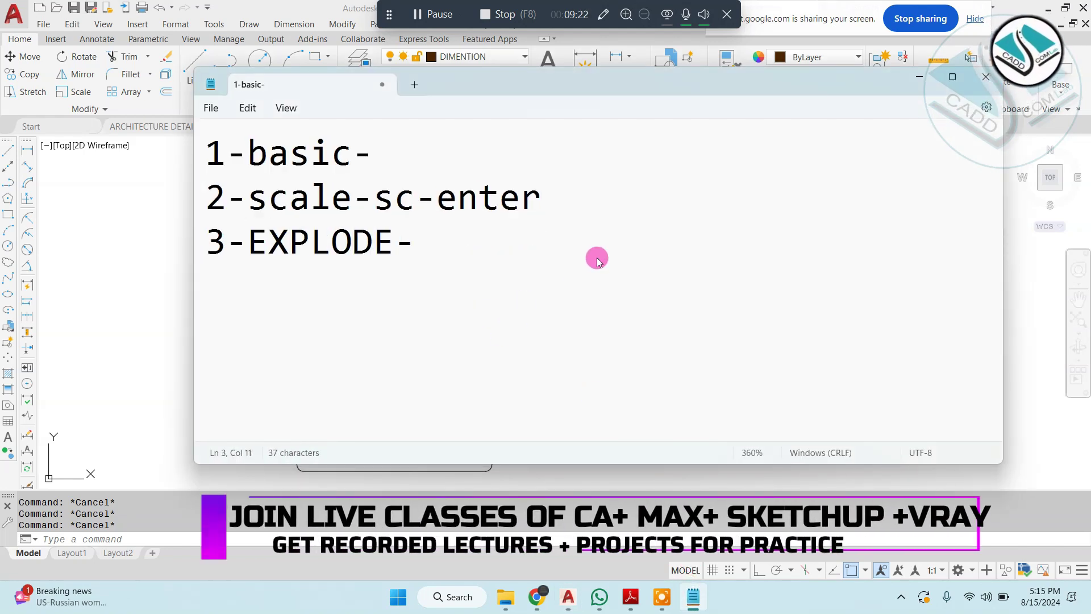
text(X-ENTER)
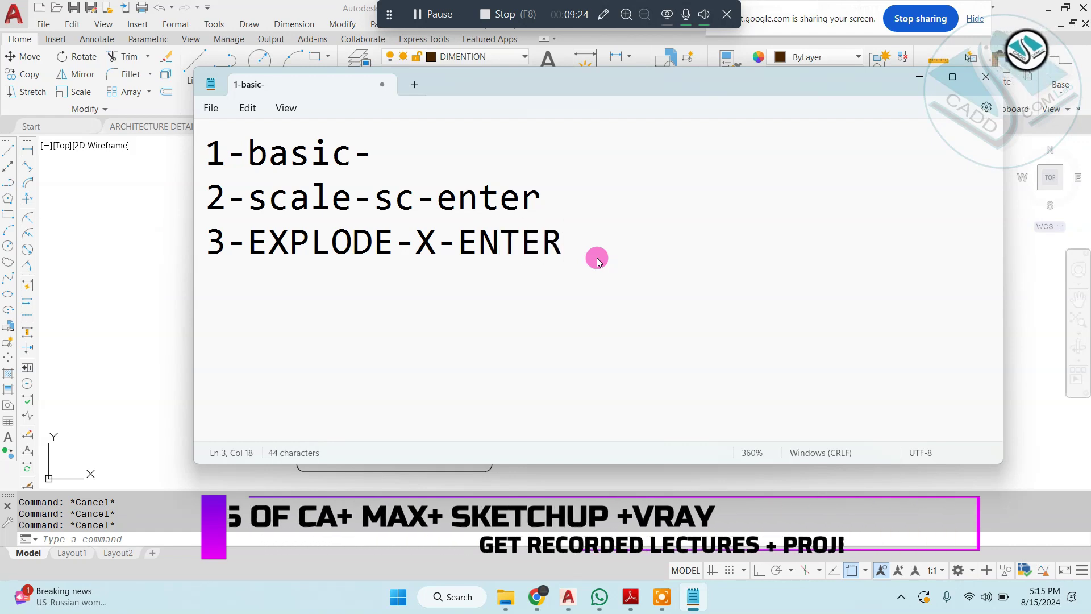
click(919, 77)
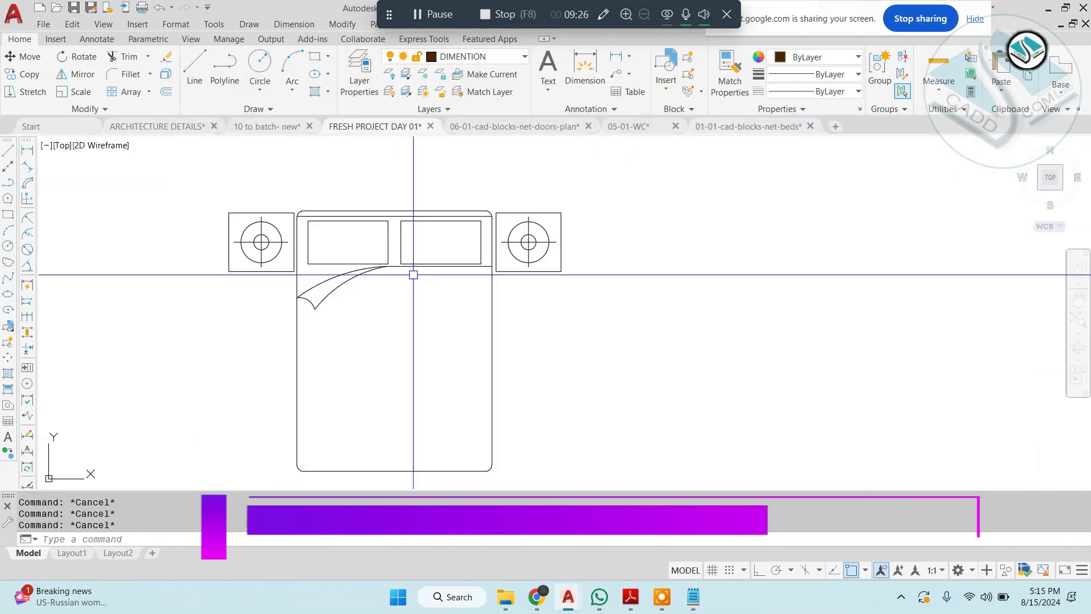
Step: Explode the pasted double bed block with its two side tables into separate objects
click(626, 183)
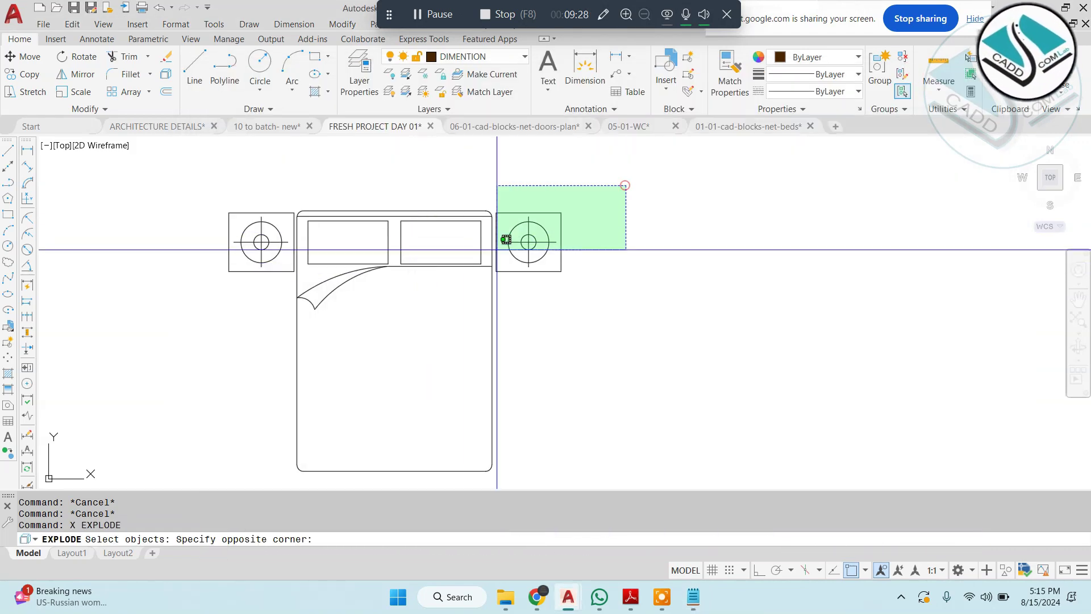
click(192, 403)
key(Return)
click(547, 348)
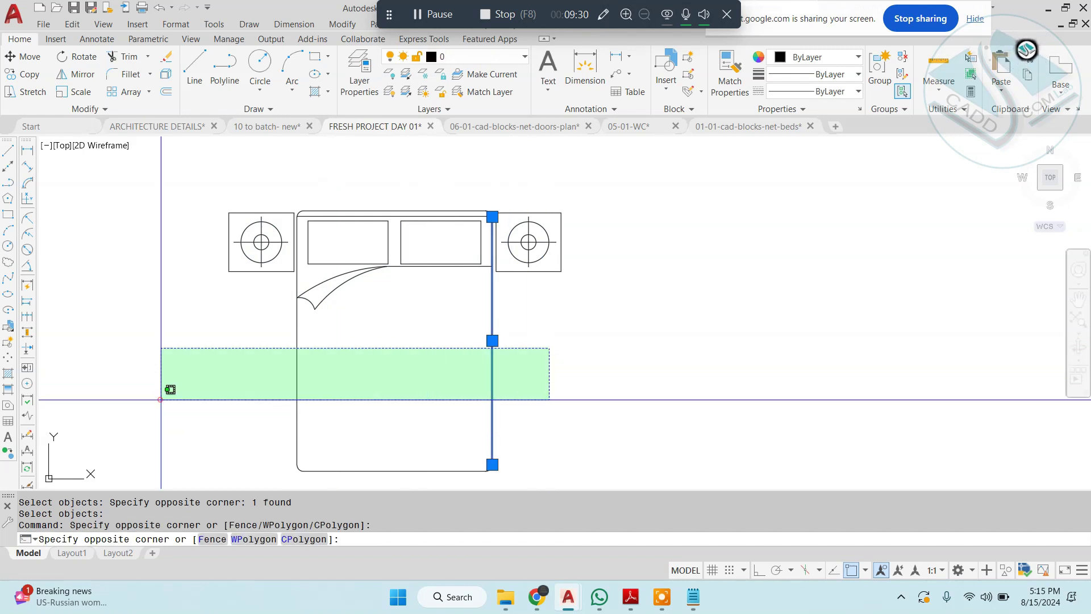
key(Escape)
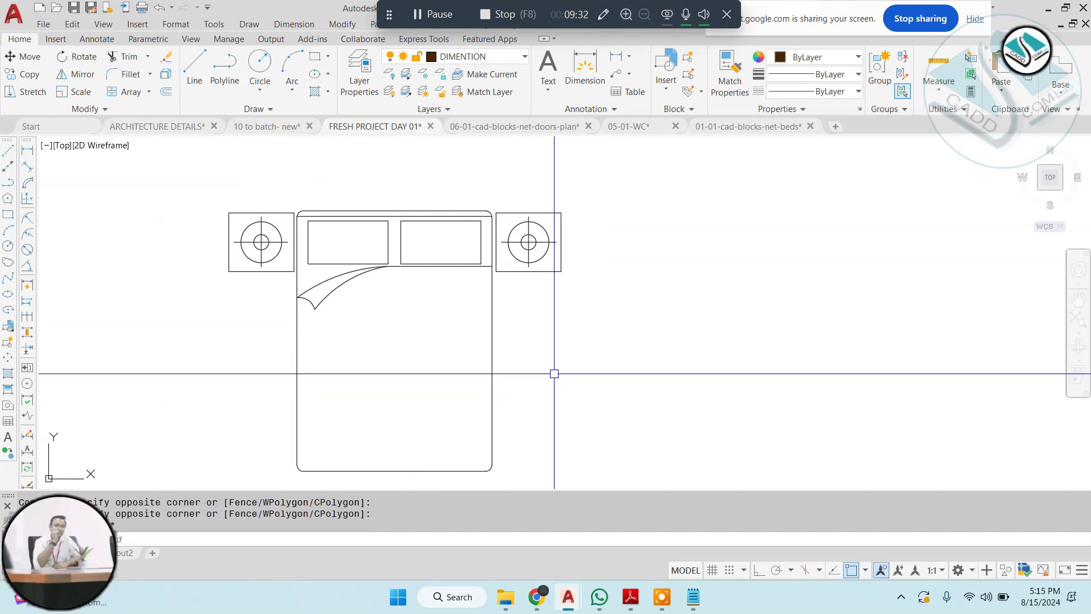
Step: Offset the bed's top edge 6' toward the foot and extend the new line to both bed sides
middle_drag(336, 267, 418, 257)
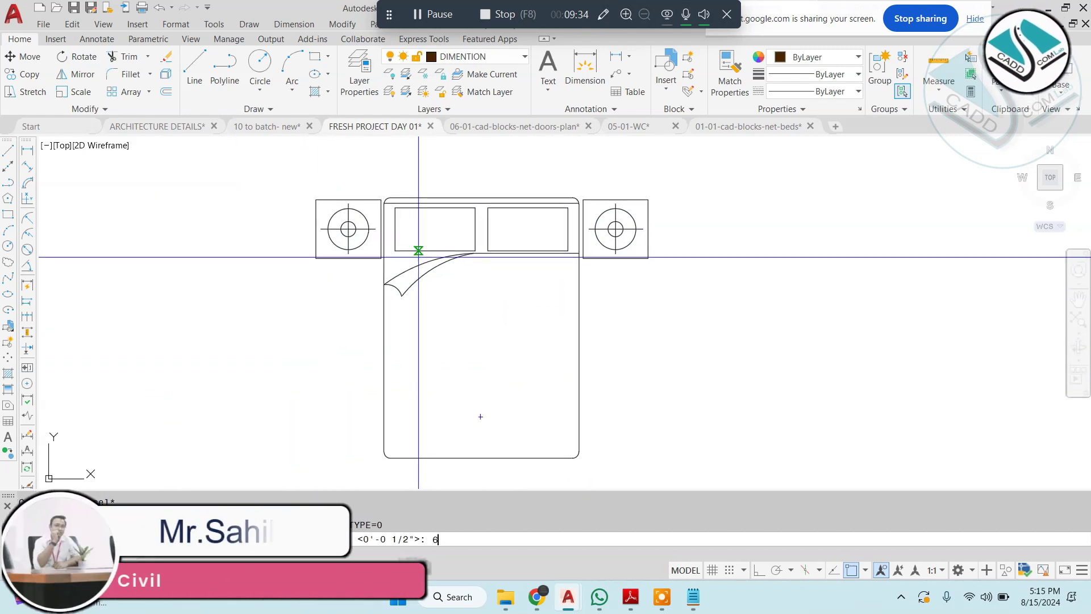
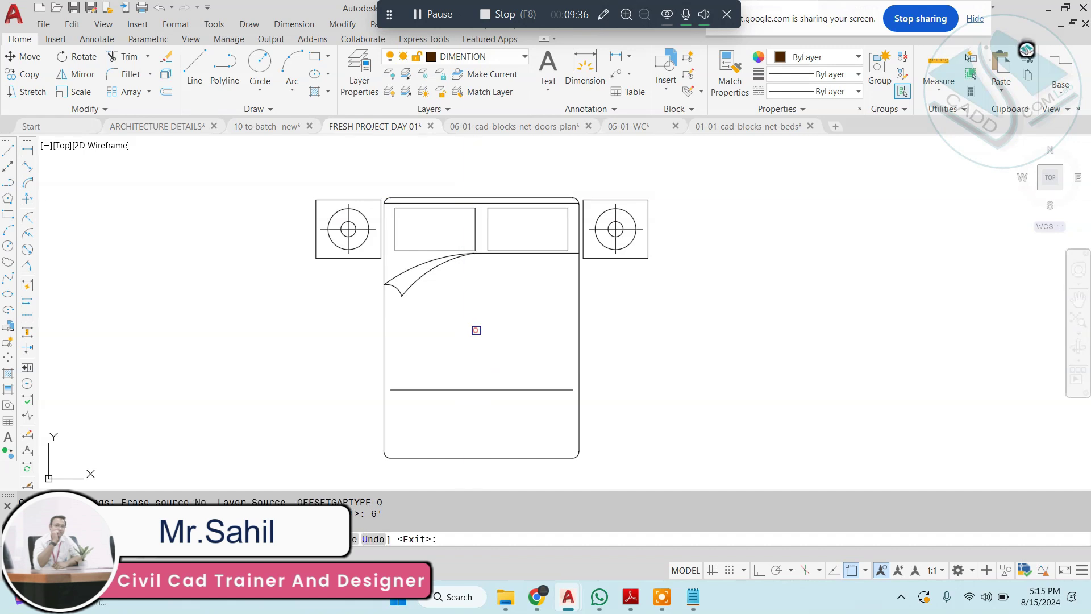
scroll(476, 330, up, 2)
click(437, 386)
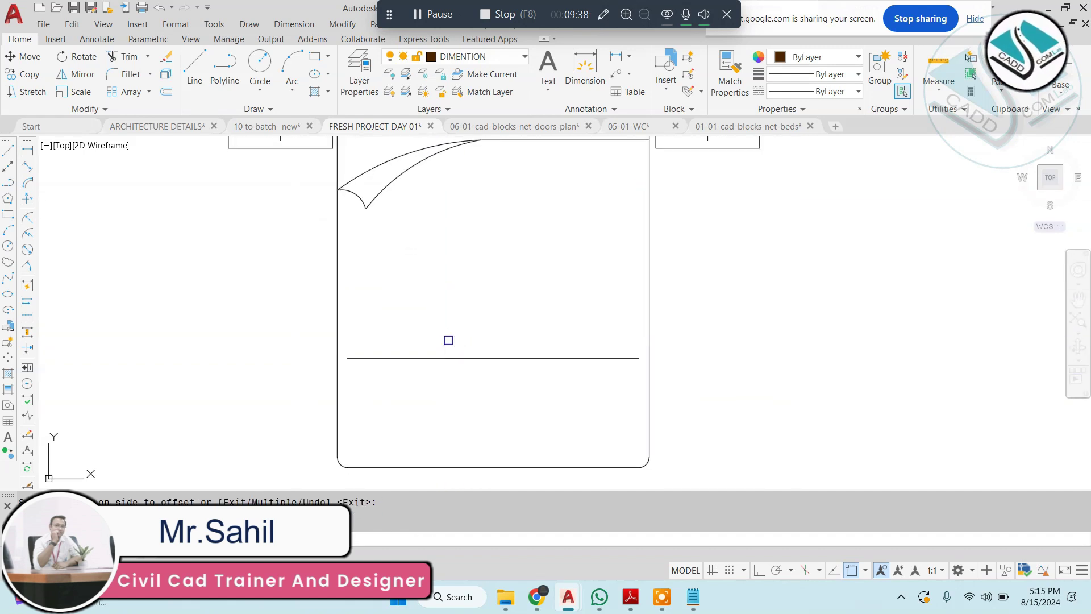
key(Escape)
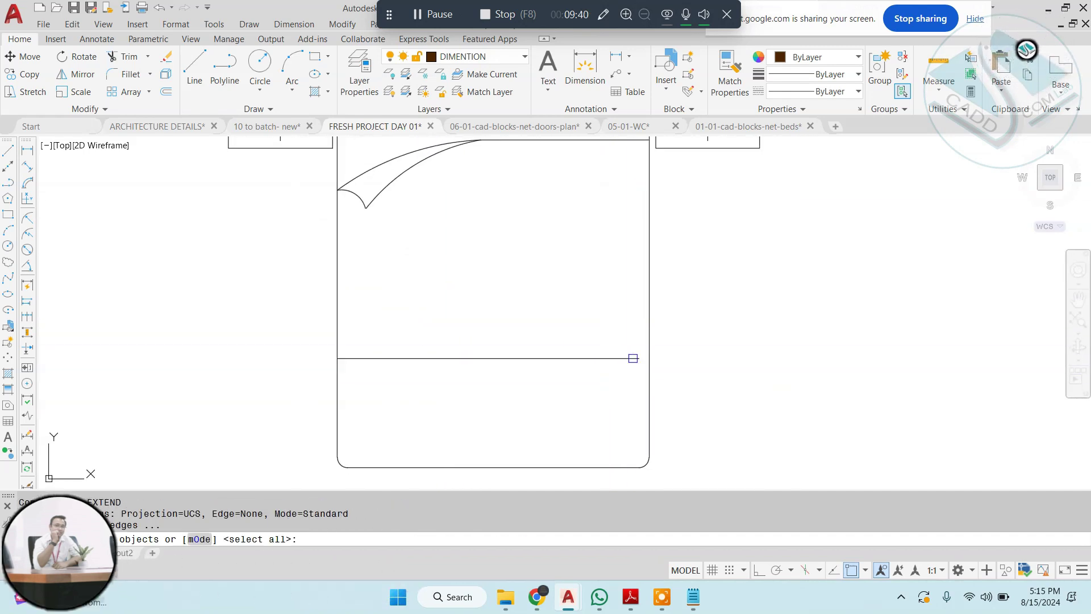
key(Return)
click(633, 358)
key(Escape)
Step: Trim the bed's sides beyond the offset line and erase the leftover rounded foot edge
text(tr)
key(Return)
key(Return)
click(696, 382)
click(191, 433)
key(Escape)
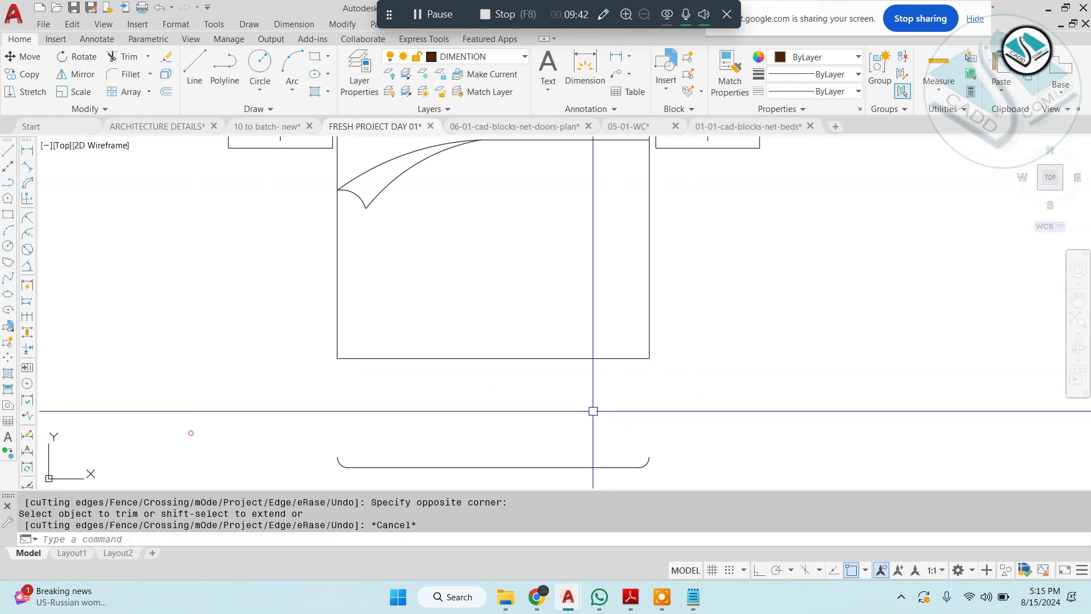
scroll(594, 411, down, 4)
click(635, 414)
click(390, 462)
text(e)
key(Return)
key(Escape)
Step: Draw a blanket arc across the lower part of the bed, from its left side to its right side
scroll(602, 327, up, 4)
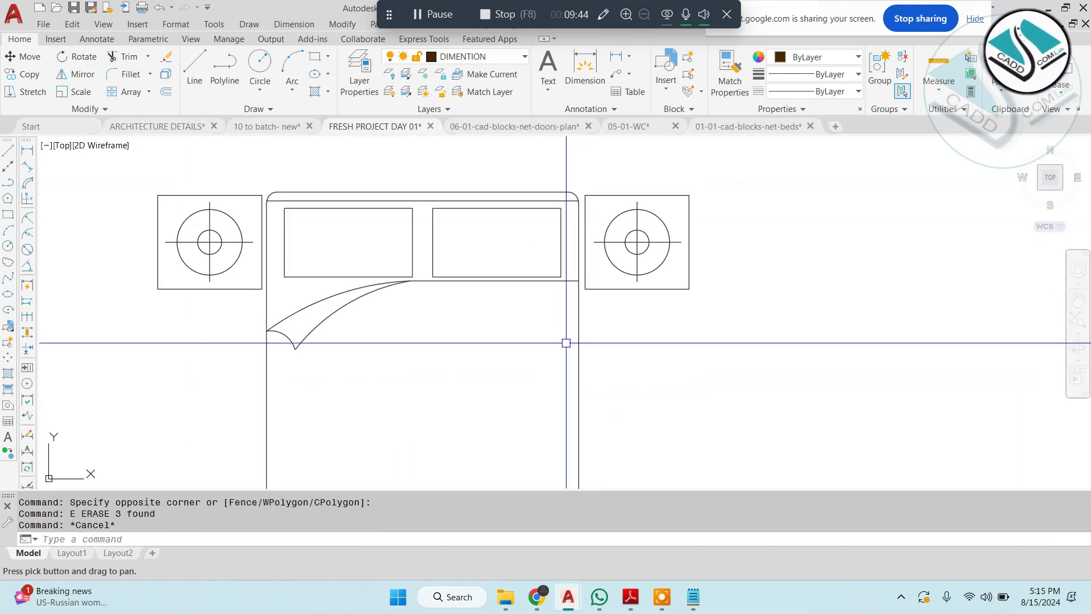
middle_drag(397, 307, 443, 245)
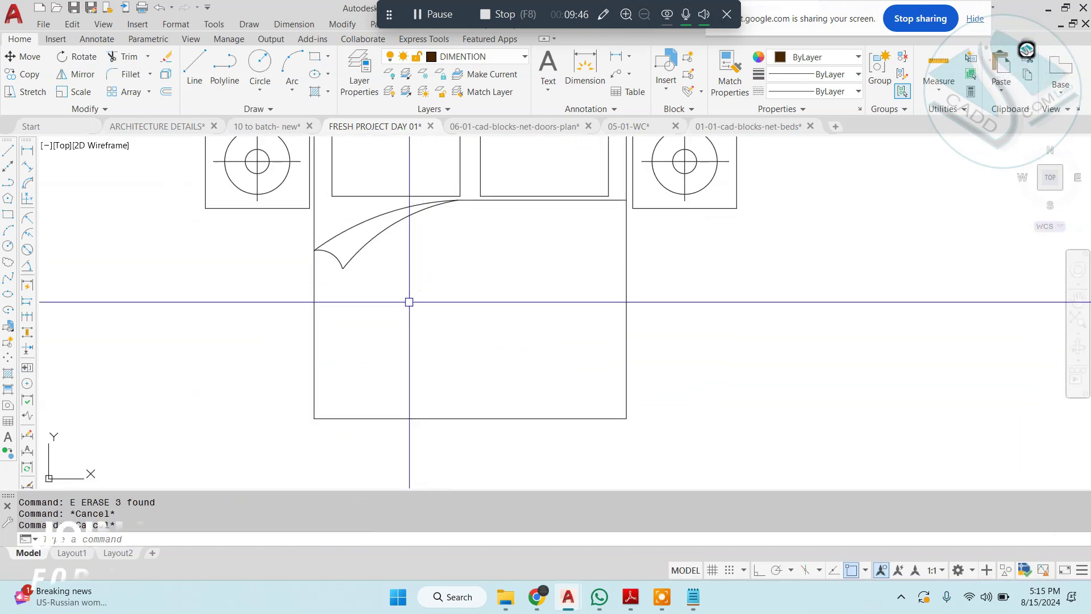
text(a)
key(Return)
click(306, 388)
key(Escape)
key(Return)
click(311, 391)
click(359, 347)
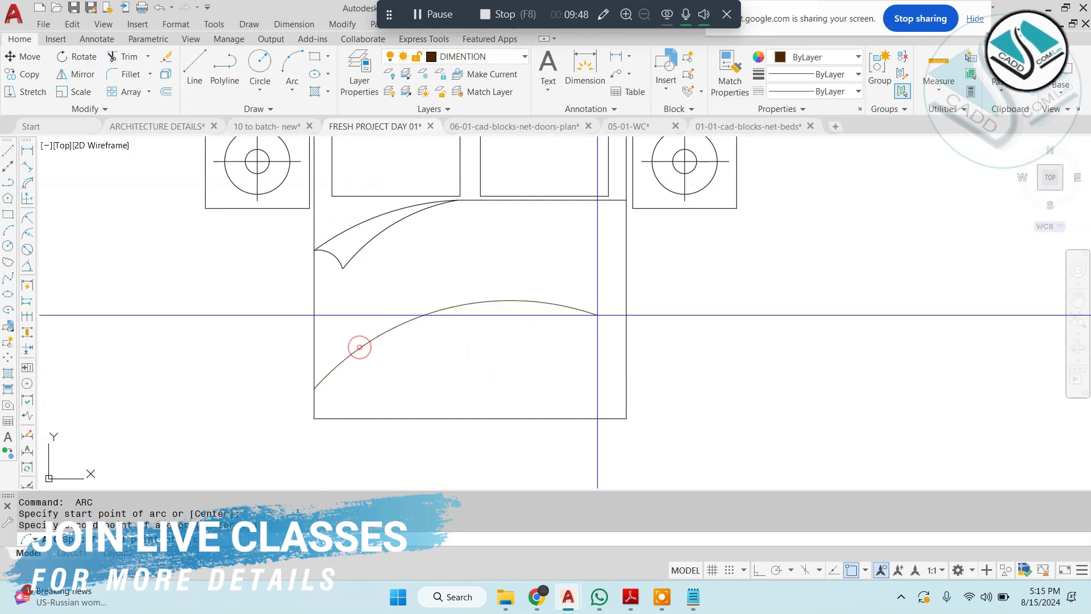
click(625, 312)
key(Escape)
key(Escape)
Step: Draw a second arc from the foot edge to the first arc's right end and pull its midpoint up toward the first arc
key(Return)
click(337, 419)
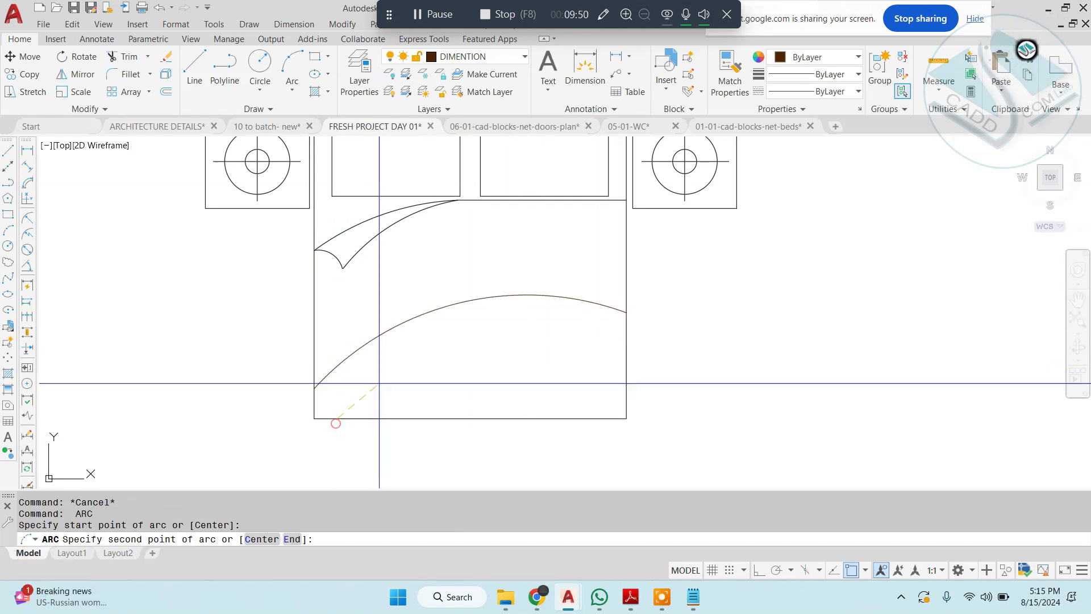
click(388, 378)
click(626, 312)
key(Escape)
key(Escape)
click(458, 344)
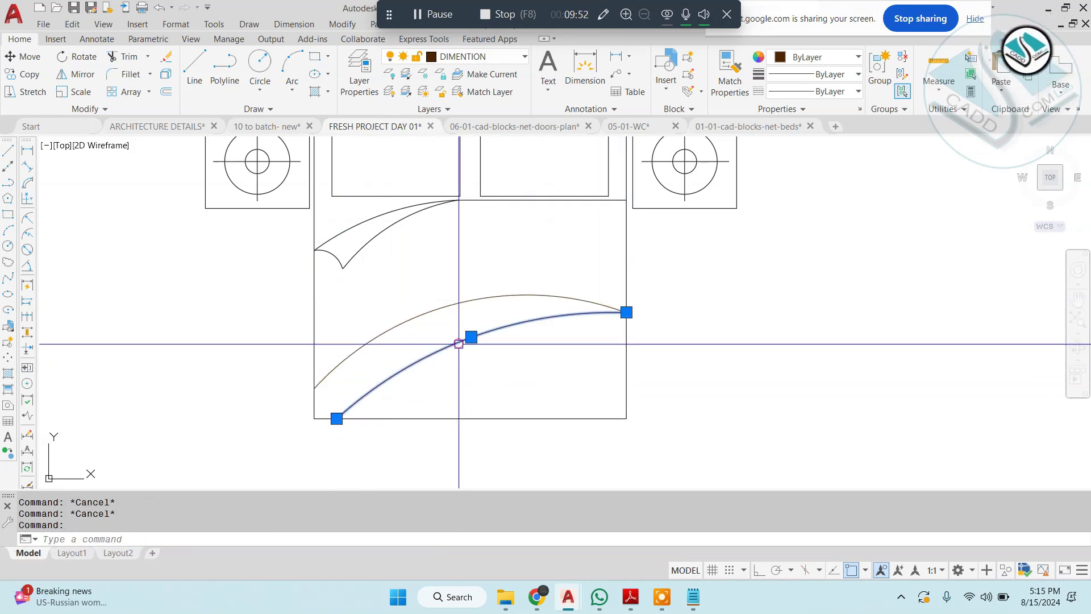
click(471, 337)
click(470, 317)
key(Escape)
Step: Fillet both foot corners of the bed with a radius of 3
scroll(532, 338, down, 2)
middle_drag(531, 338, 518, 356)
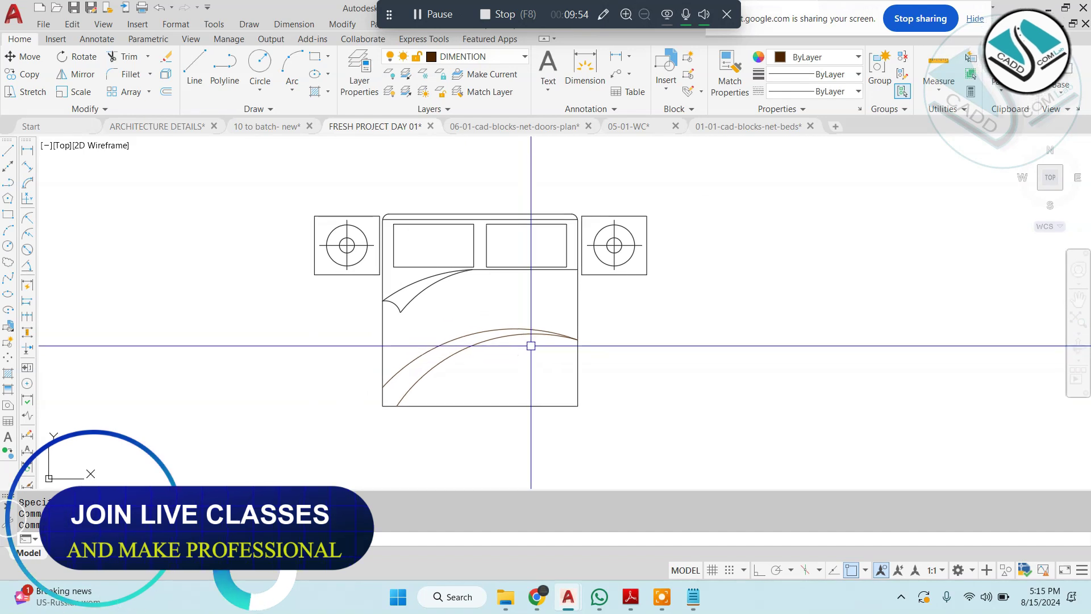
key(Return)
text(3)
key(Return)
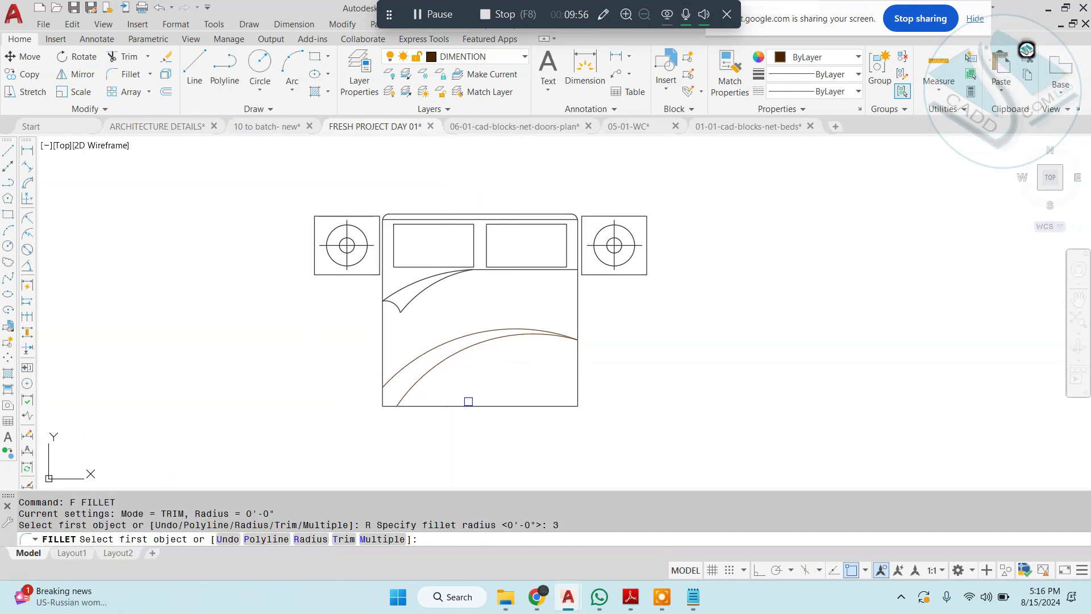
scroll(548, 421, up, 4)
click(595, 383)
click(619, 348)
middle_drag(345, 299, 502, 317)
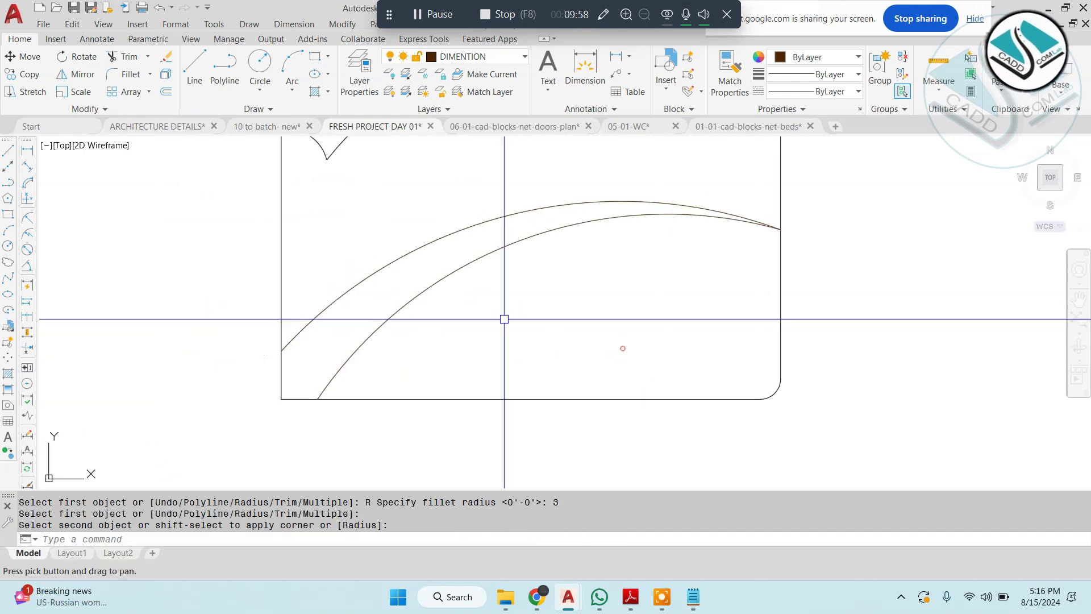
key(Return)
click(283, 376)
scroll(303, 402, down, 4)
key(Escape)
key(Escape)
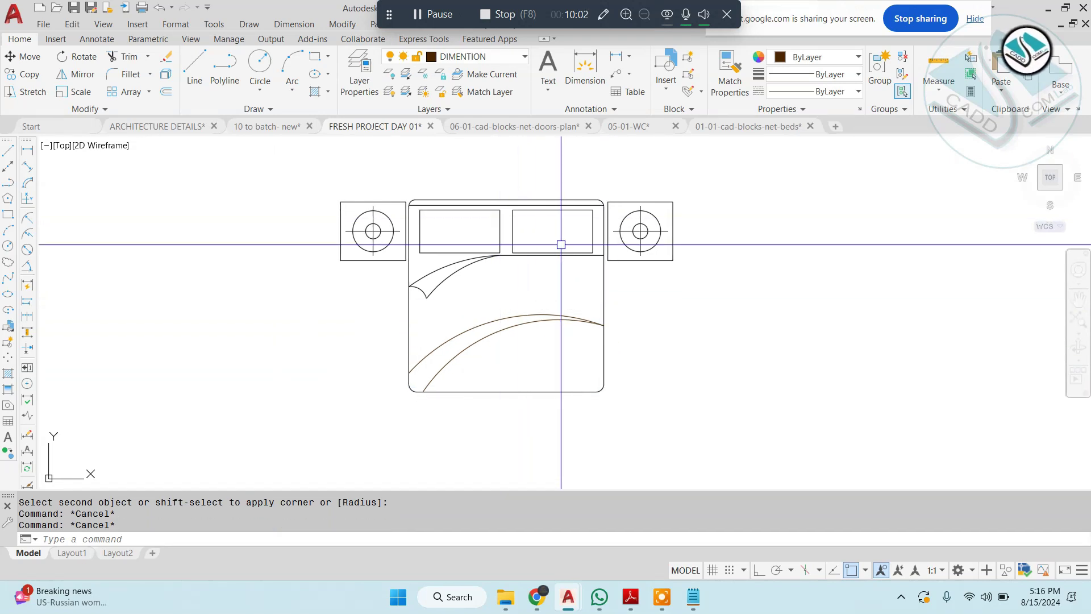
Step: Erase the right side table with its lamp symbol
scroll(645, 215, up, 4)
middle_drag(645, 214, 534, 210)
click(657, 166)
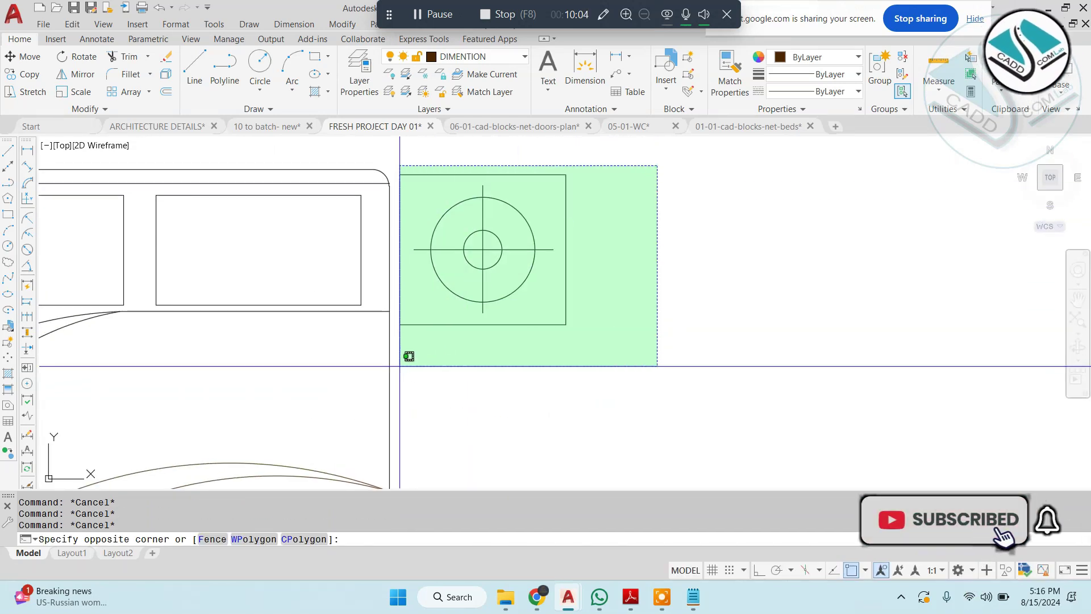
click(399, 366)
text(e)
key(Return)
Step: Draw a rectangle 12 long and 12 wide in the empty space beside the bed's right side
key(Return)
click(676, 268)
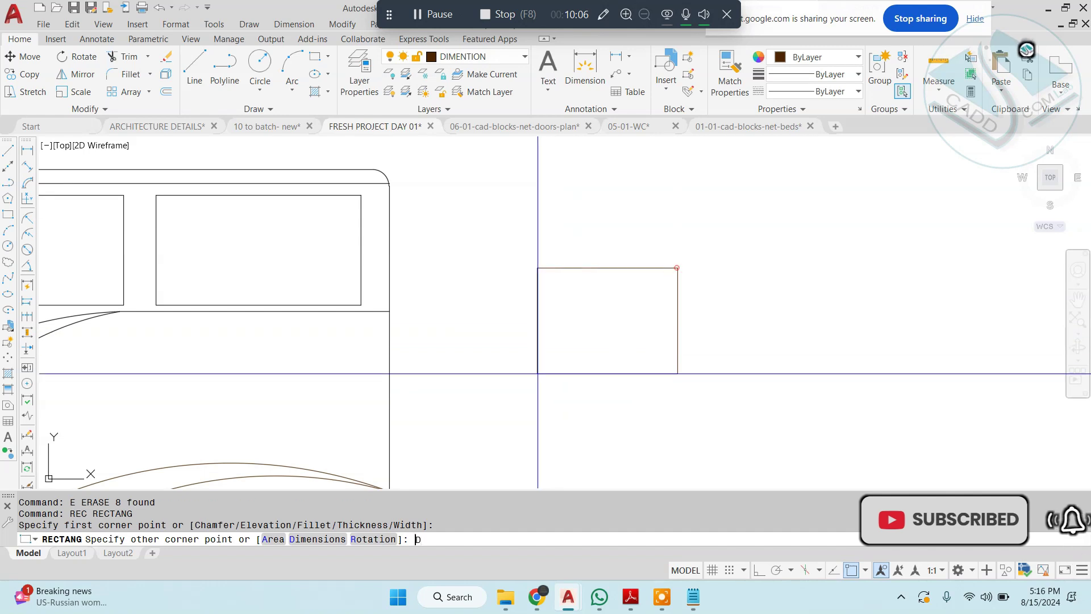
text(D)
key(Return)
text(1)
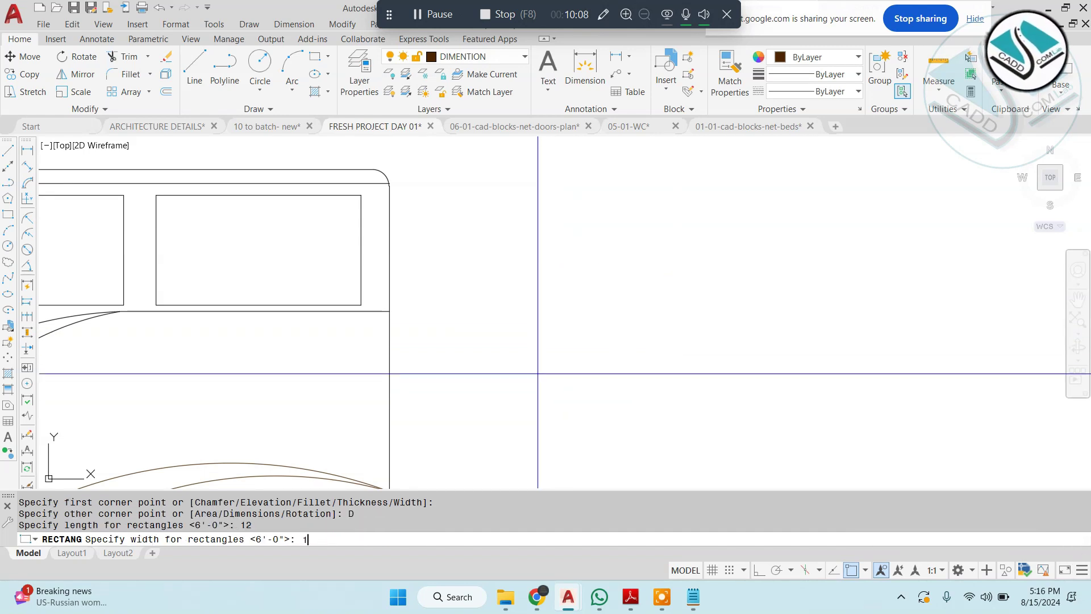
text(2)
key(Return)
click(551, 329)
Step: Move the 12 by 12 square against the bed's right side, just below the rounded headboard corner
click(728, 231)
click(484, 408)
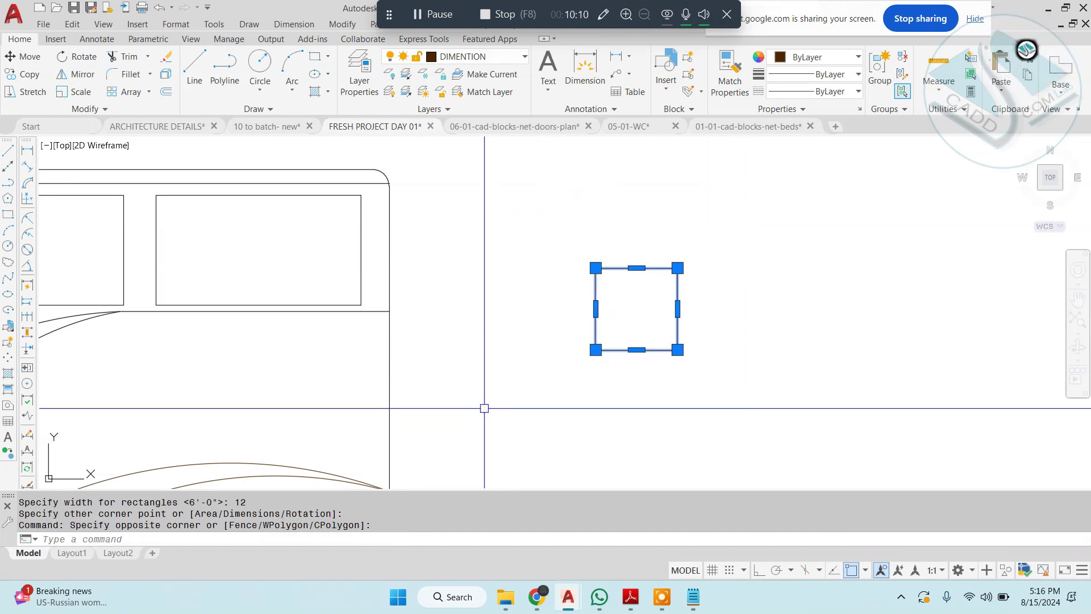
key(Return)
click(636, 309)
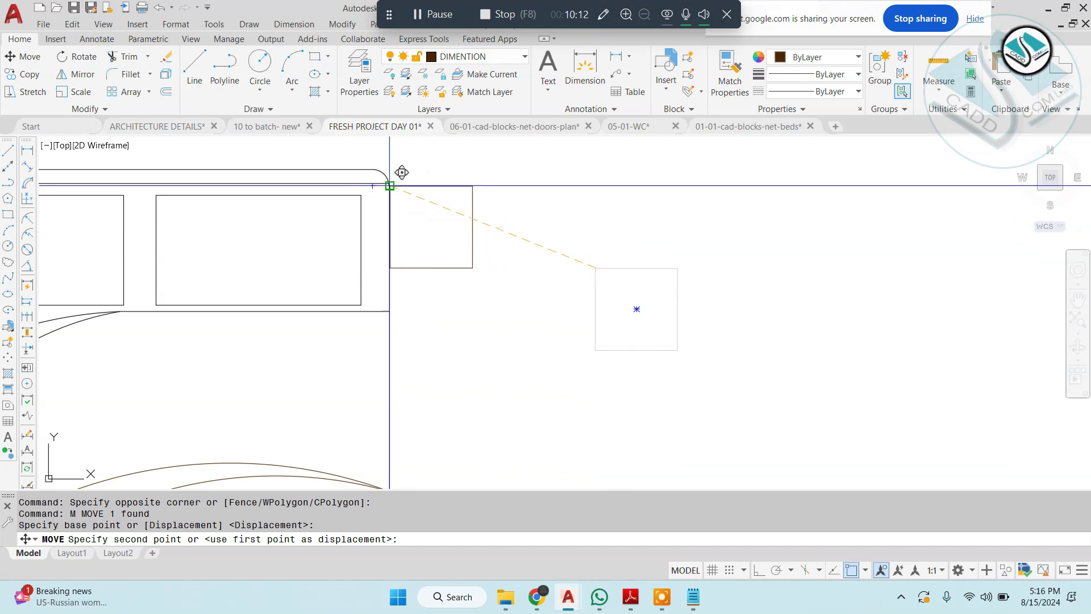
click(390, 186)
scroll(492, 272, down, 2)
key(Escape)
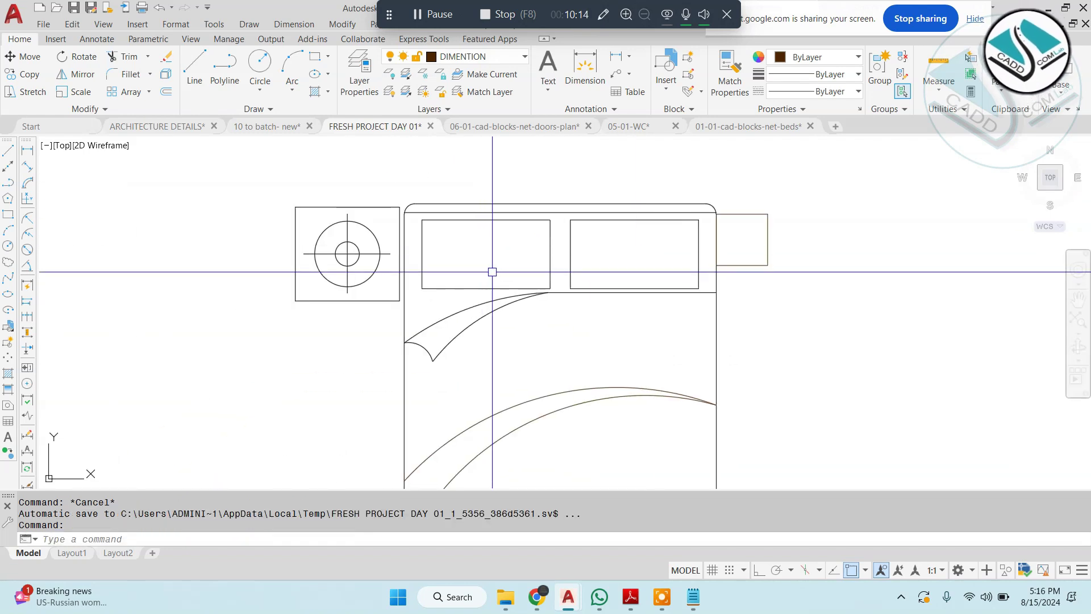
Step: Erase the top and left edges of the left side table's outline
middle_drag(500, 269, 406, 254)
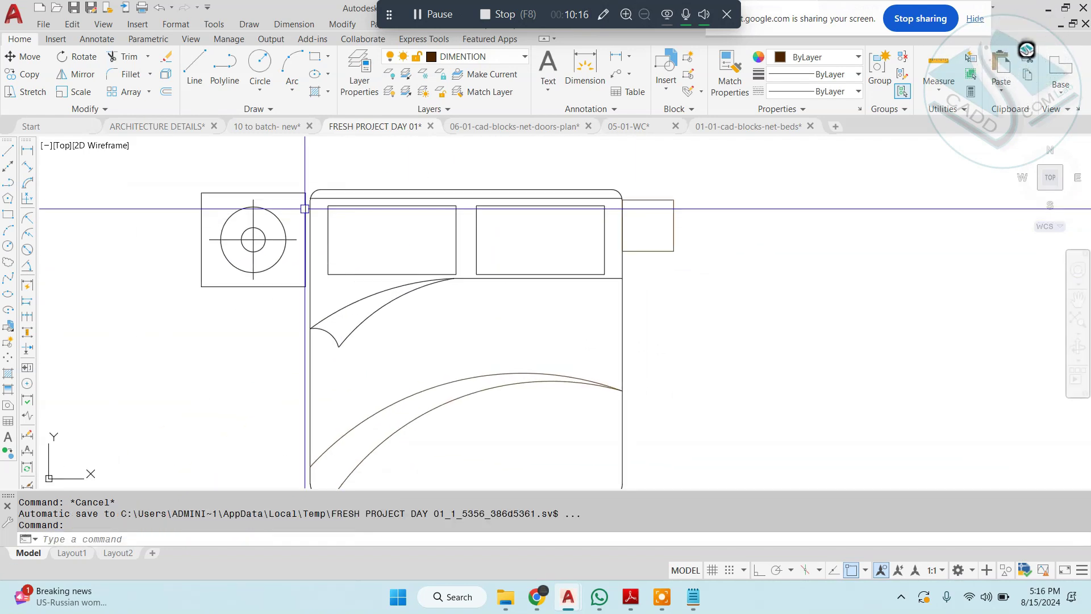
click(253, 179)
click(196, 206)
key(Escape)
click(214, 183)
click(165, 216)
text(e)
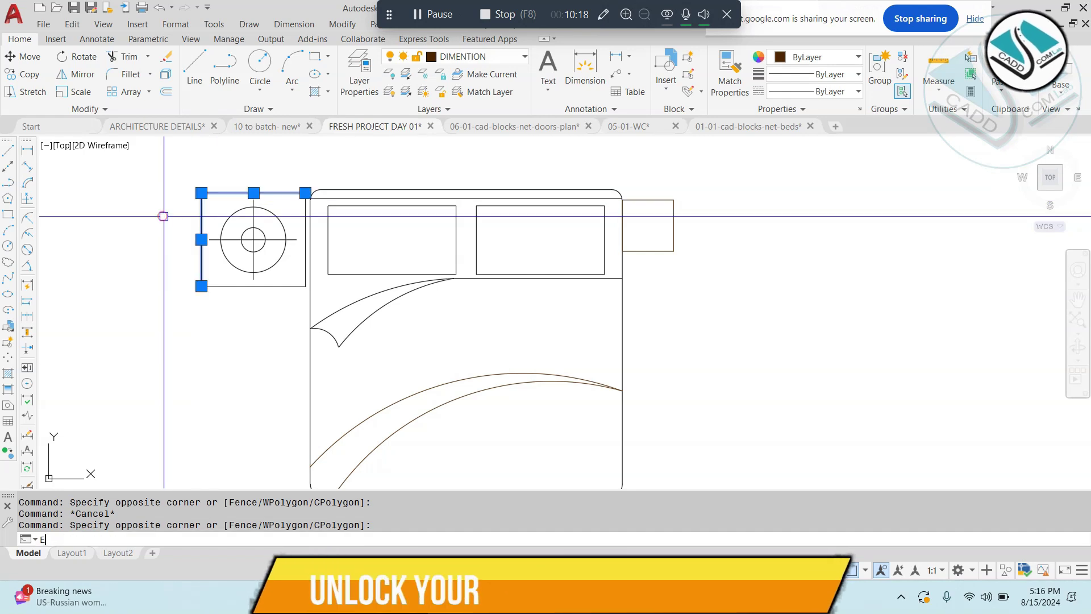
key(Return)
Step: Erase the remaining right and bottom edges of the left side table's outline
scroll(314, 310, up, 5)
click(282, 196)
click(240, 257)
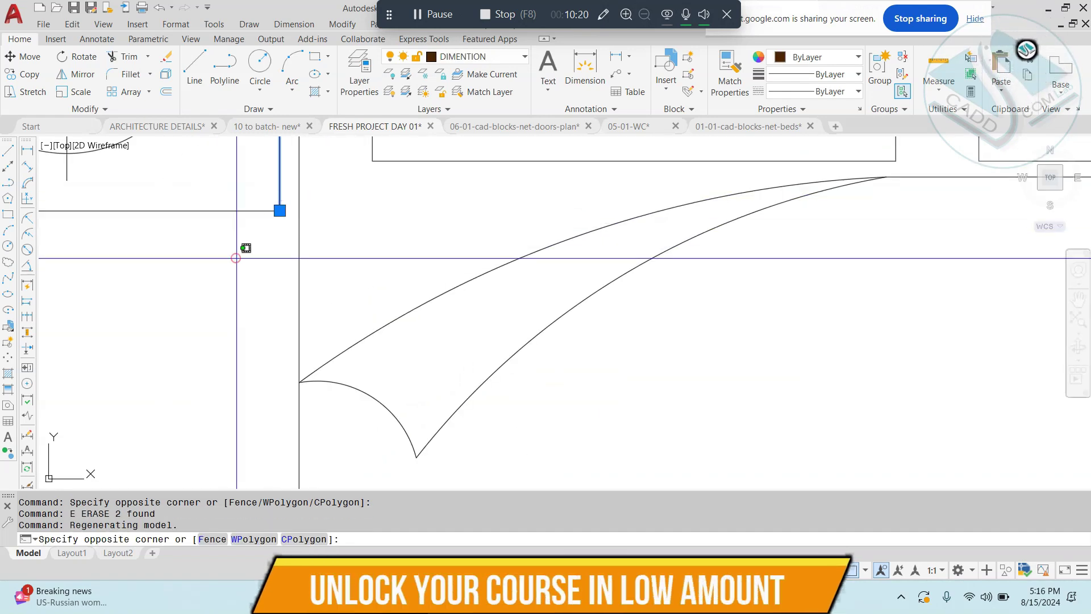
key(e)
key(Return)
key(Escape)
click(277, 183)
click(226, 221)
key(e)
key(Return)
Step: Move the 12 by 12 square away from the bed's right side into the empty space
scroll(314, 271, down, 5)
middle_drag(709, 211, 526, 267)
scroll(526, 268, up, 4)
click(514, 192)
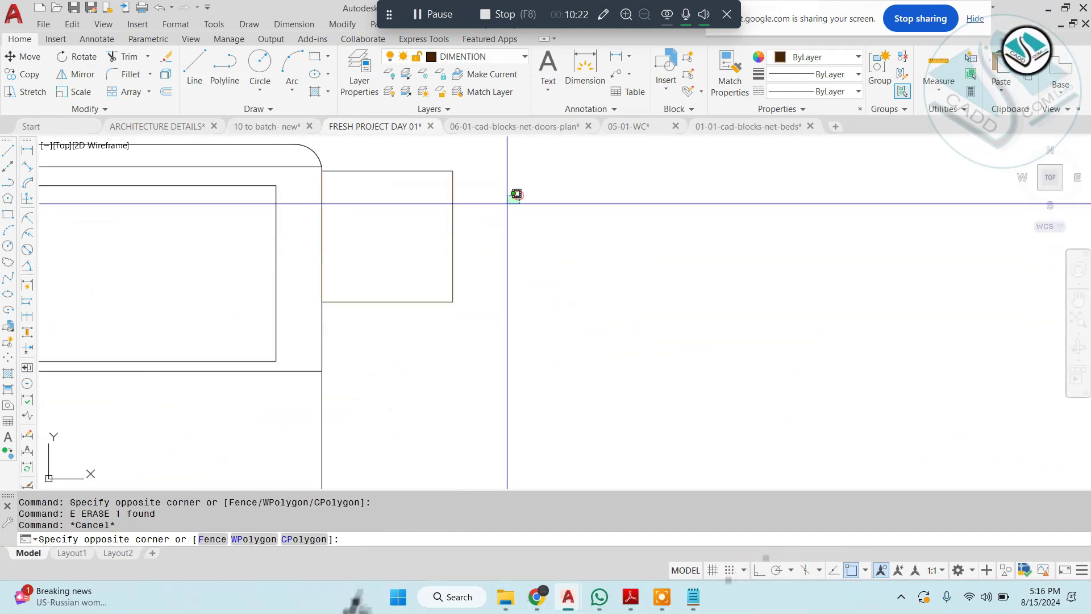
click(429, 263)
text(m)
key(Return)
click(502, 270)
click(646, 297)
key(Escape)
Step: Erase the 12 by 12 square beside the bed
click(628, 256)
click(475, 333)
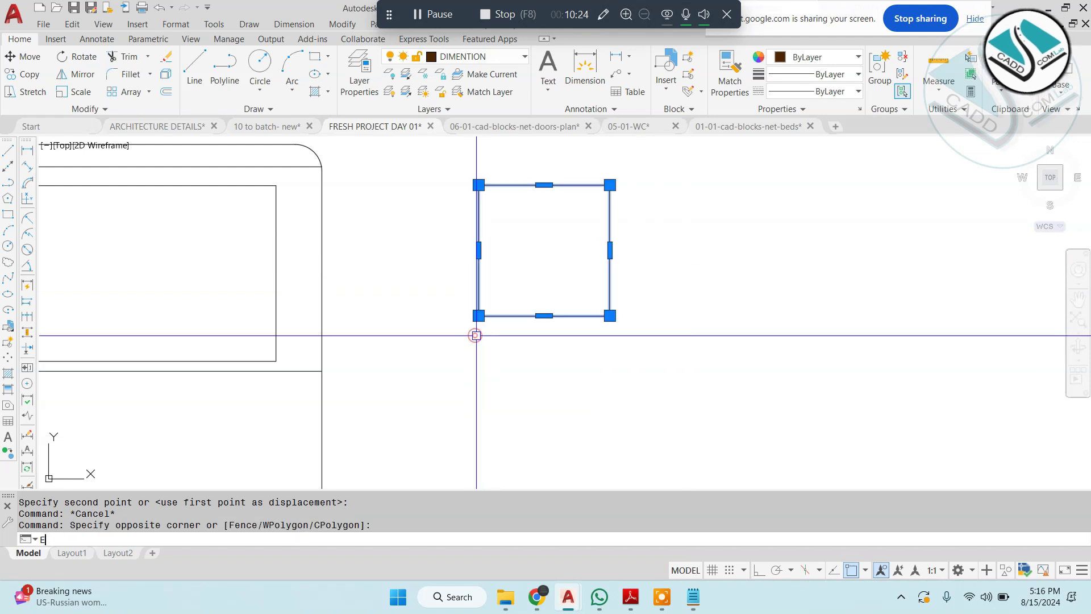
text(e)
key(Return)
key(Escape)
Step: Draw a rectangle 12 long and 14 wide in the empty space right of the bed
text(rec)
key(Return)
click(604, 270)
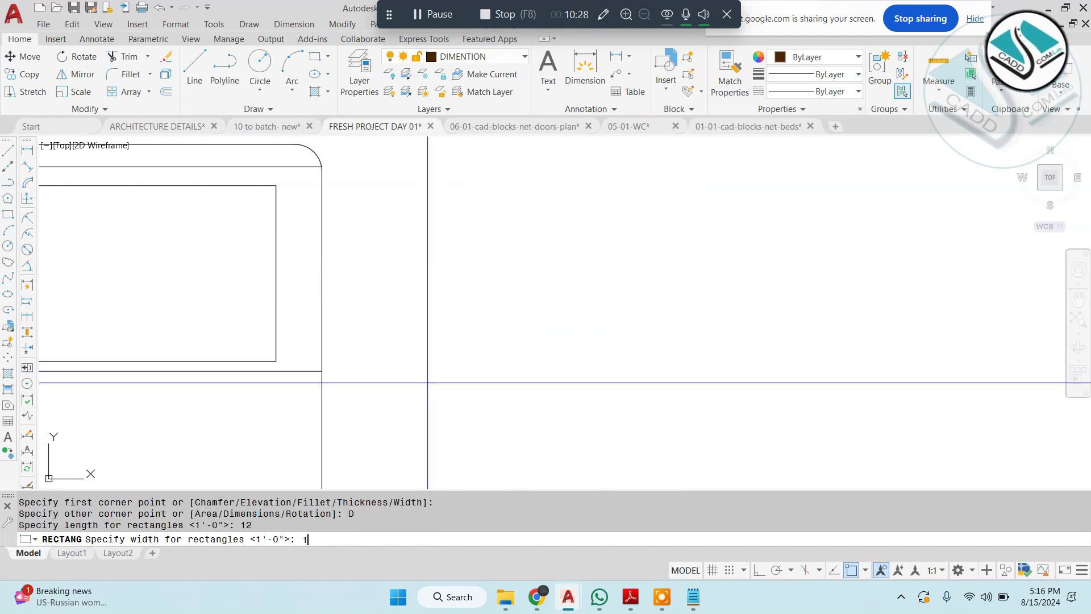
click(427, 382)
Step: Rotate the 12 by 14 rectangle a quarter turn so its longer side runs horizontally
click(560, 389)
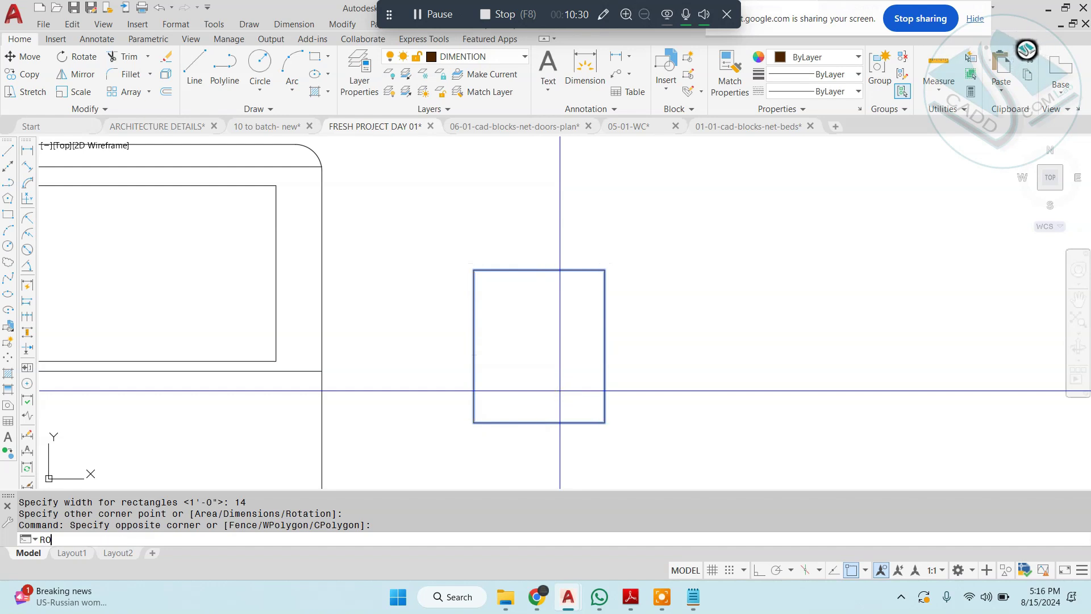
text(RO)
key(Return)
click(629, 348)
click(759, 569)
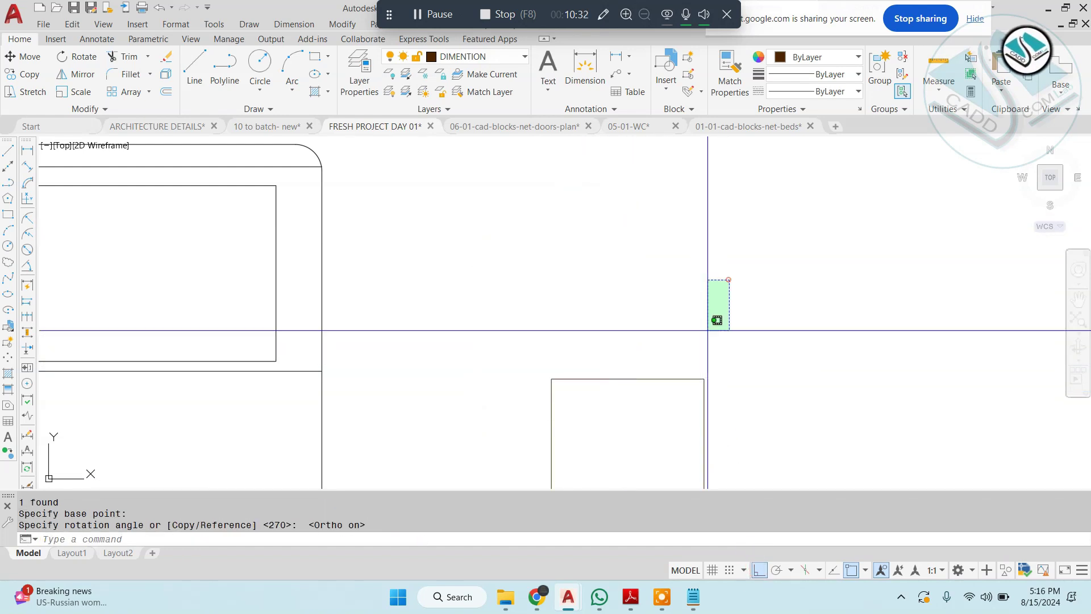
Step: Move the rectangle by its top-left corner against the bed's right side, just below the rounded headboard corner
click(567, 431)
key(Return)
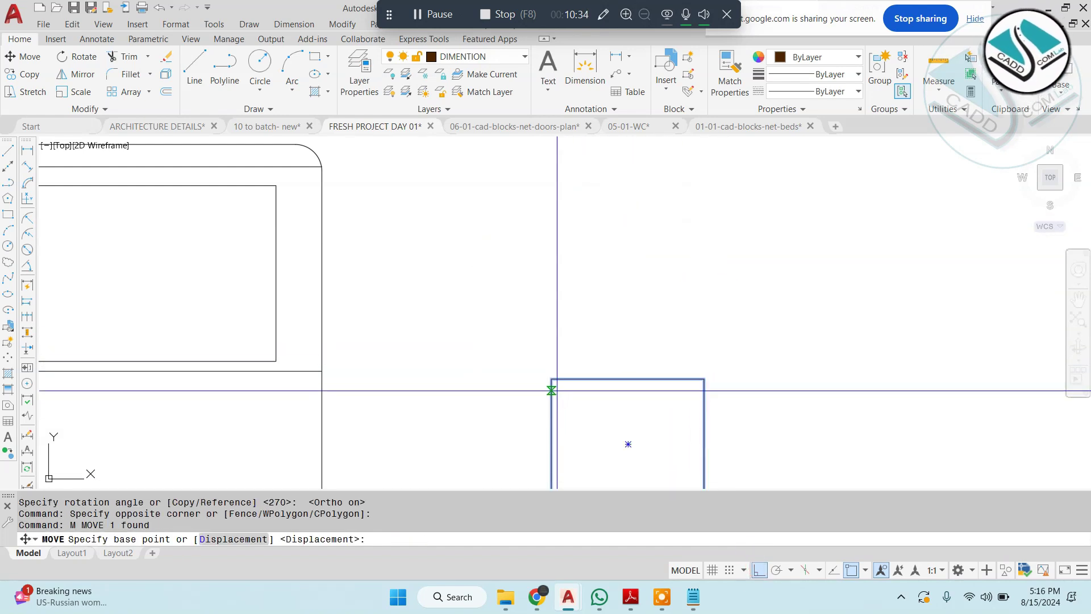
click(552, 378)
click(322, 167)
middle_drag(457, 254, 568, 224)
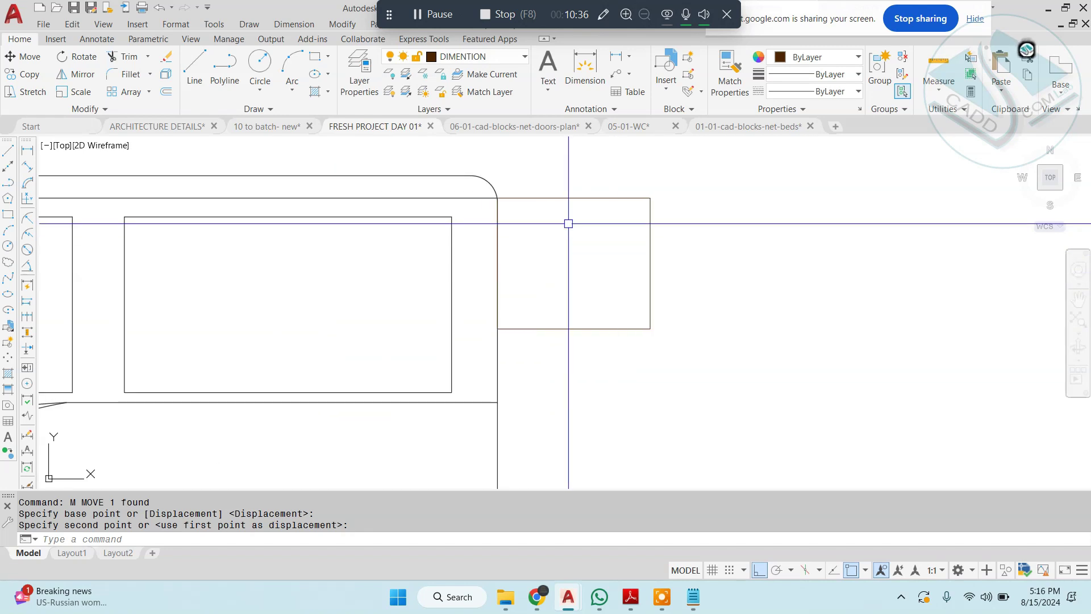
Step: Scale the lamp symbol left of the bed down about its center to roughly three quarters of its size
scroll(662, 233, down, 6)
scroll(415, 244, up, 6)
click(413, 164)
click(202, 385)
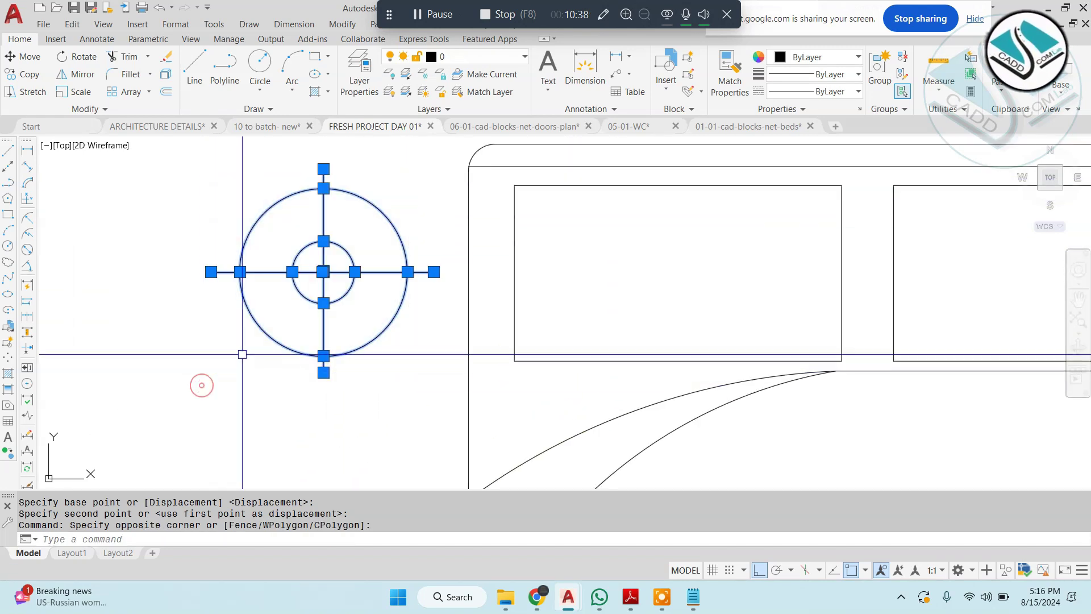
text(sc)
key(Return)
click(324, 273)
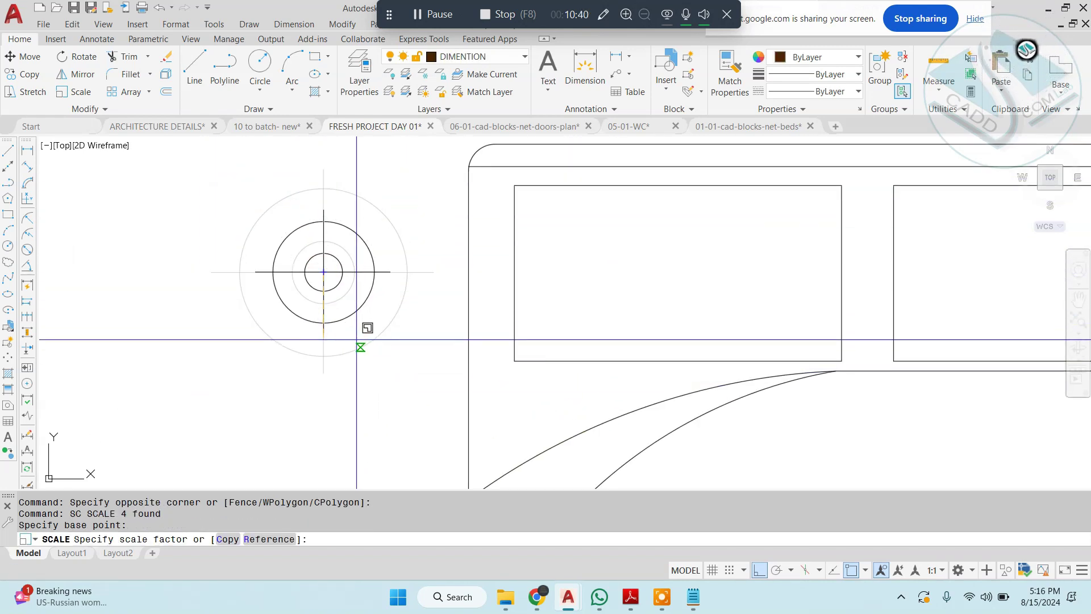
click(392, 224)
key(Escape)
Step: Group the two circles and cross lines of the lamp symbol left of the bed
click(404, 165)
click(255, 319)
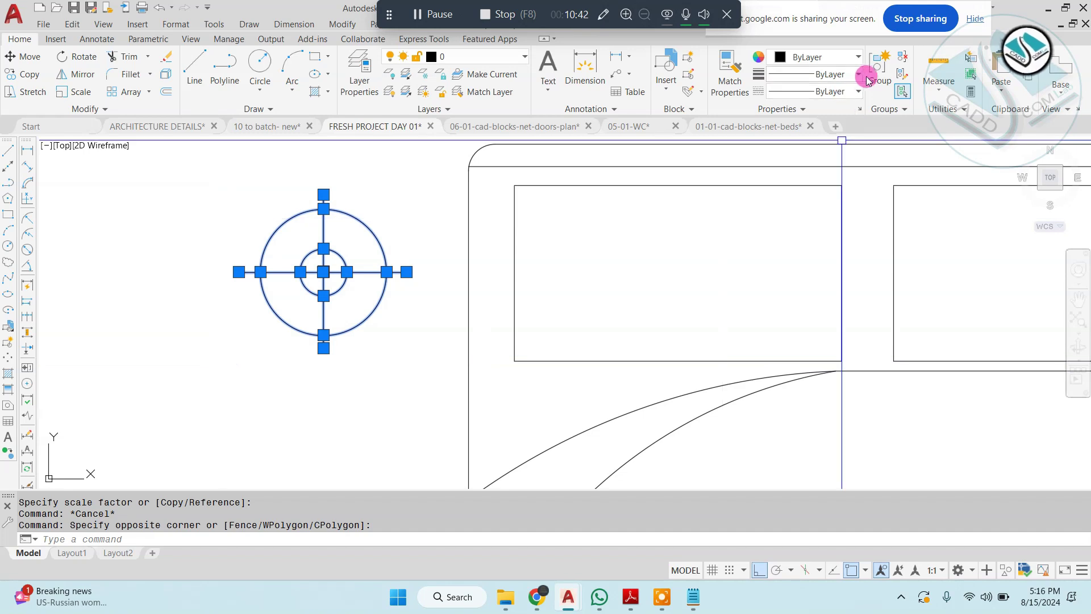
click(604, 15)
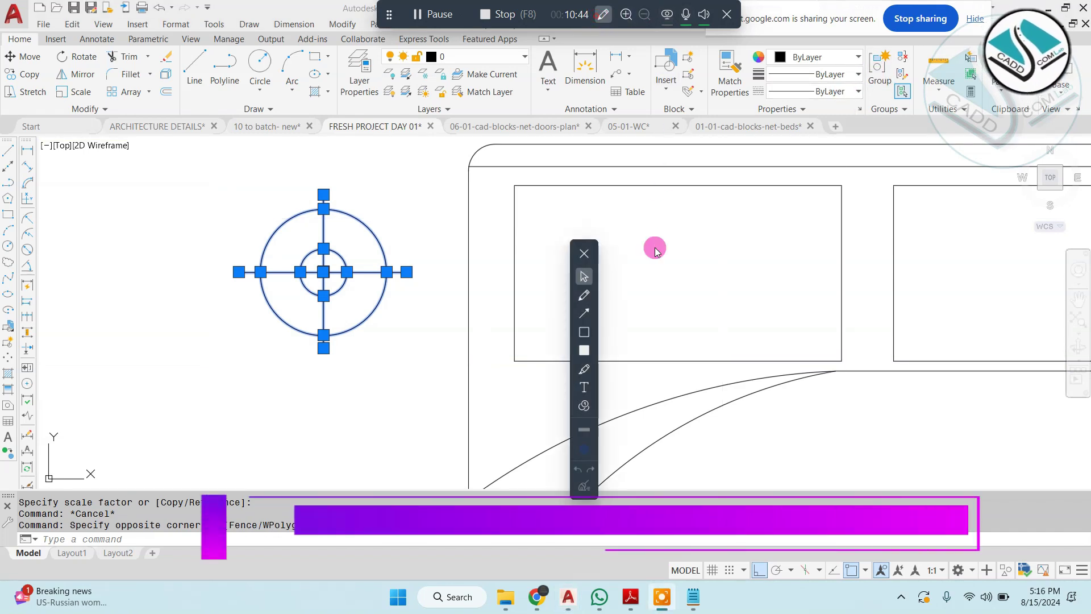
click(584, 296)
mouse_move(884, 59)
mouse_down()
mouse_move(792, 270)
mouse_move(864, 60)
mouse_move(881, 75)
mouse_up()
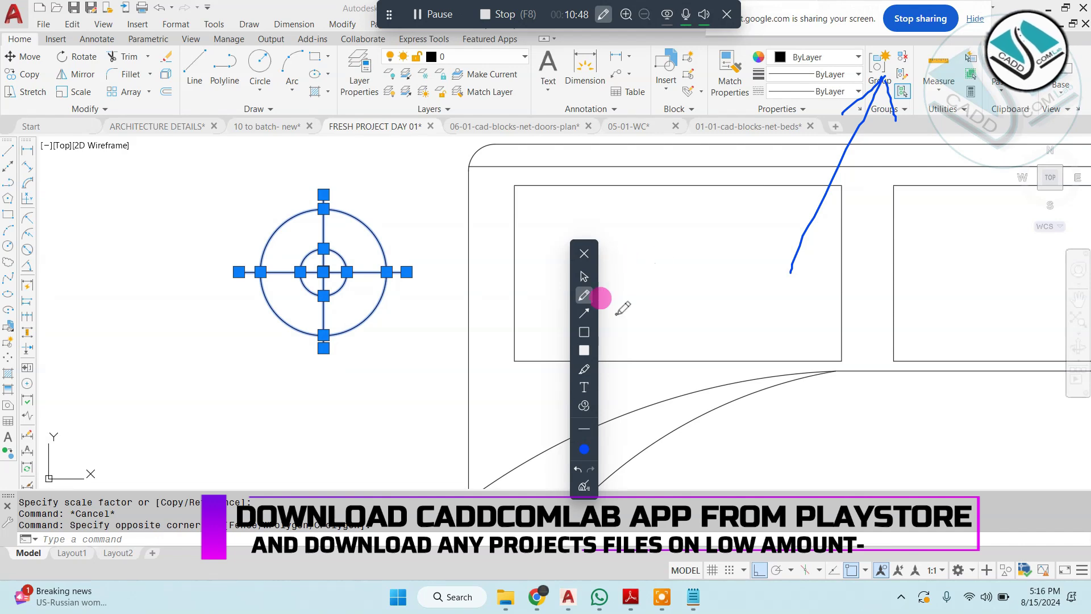
click(584, 486)
click(584, 253)
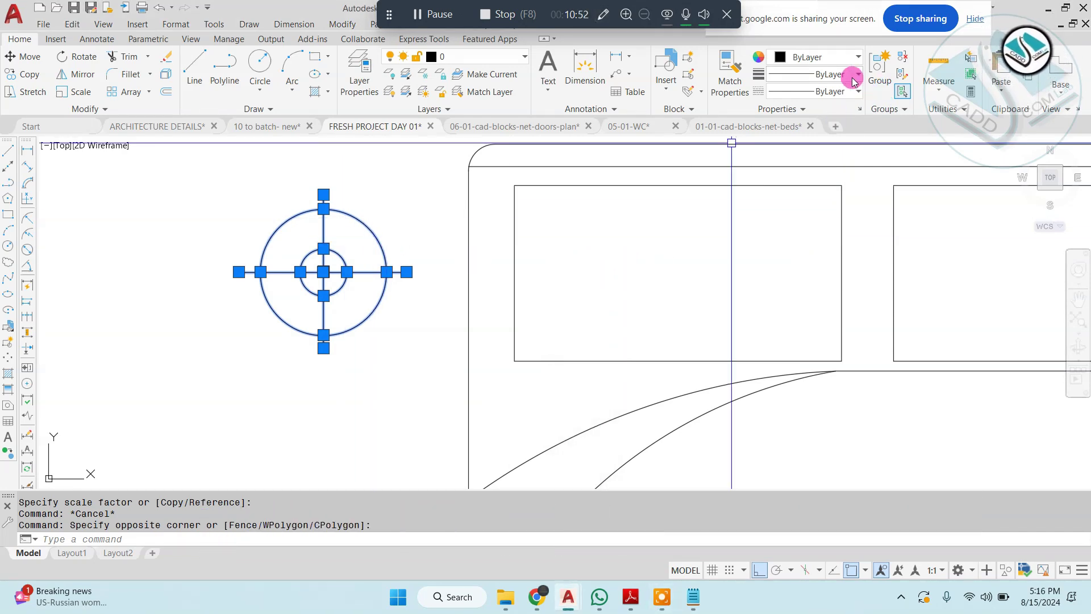
click(880, 73)
Step: Move the grouped lamp symbol by its center to the middle of the right side table
click(267, 274)
text(m)
key(Return)
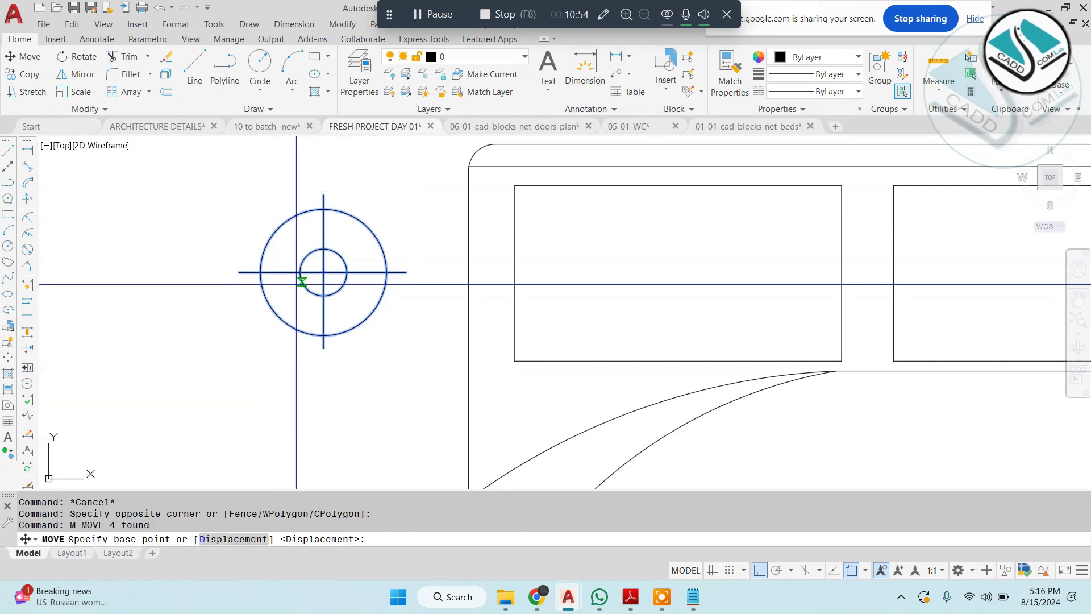
click(308, 272)
scroll(504, 307, down, 2)
middle_drag(654, 279, 280, 295)
scroll(686, 273, up, 2)
click(719, 553)
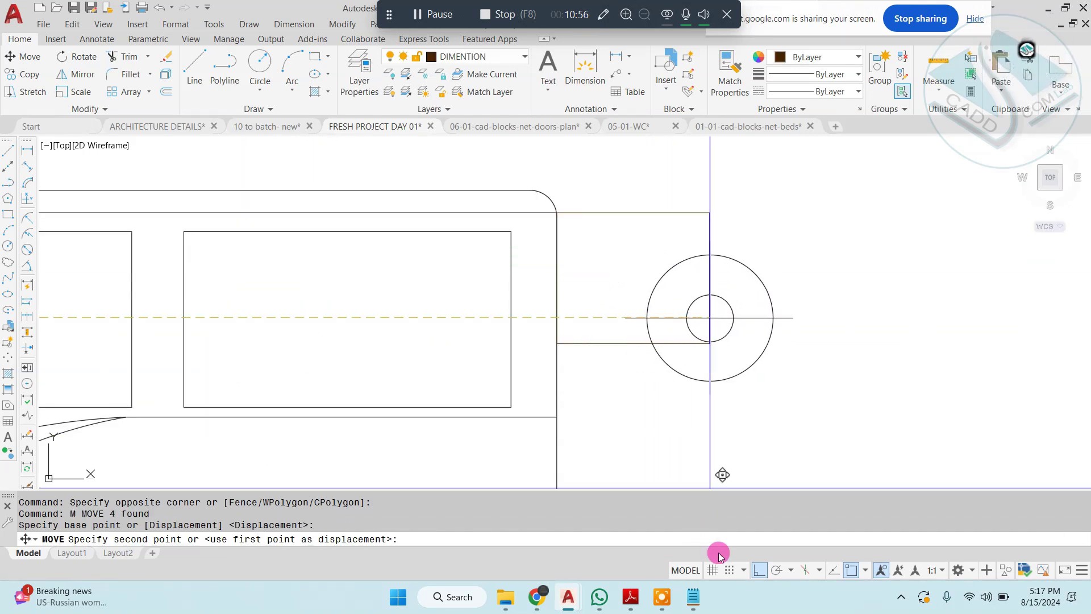
click(634, 279)
key(Escape)
Step: Scale the lamp symbol down about its center so its cross lines fit inside the right side table
click(644, 265)
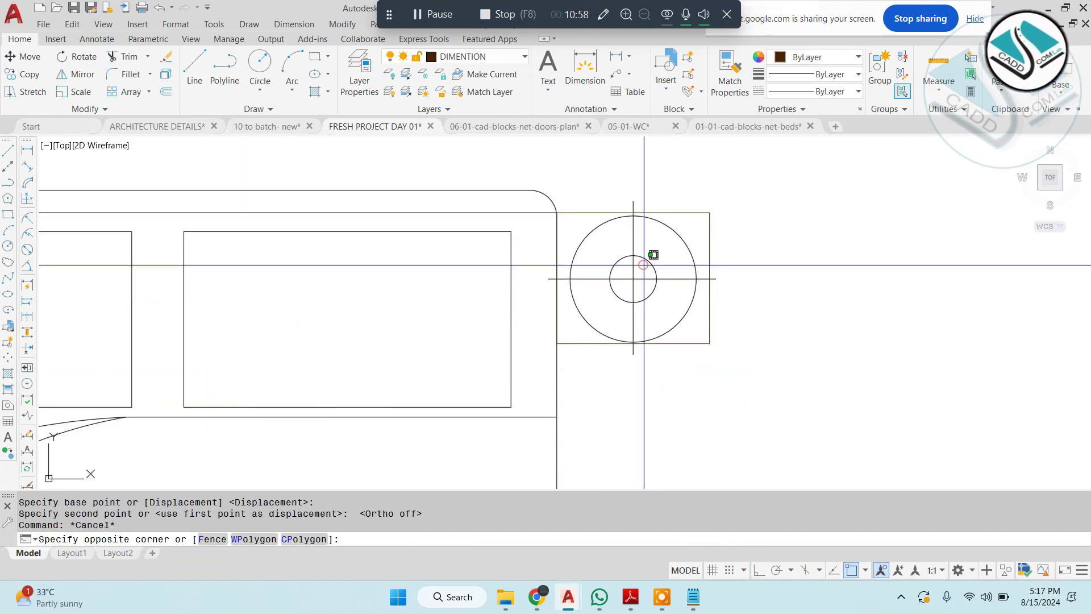
key(Escape)
click(655, 248)
click(632, 278)
text(sc)
key(space)
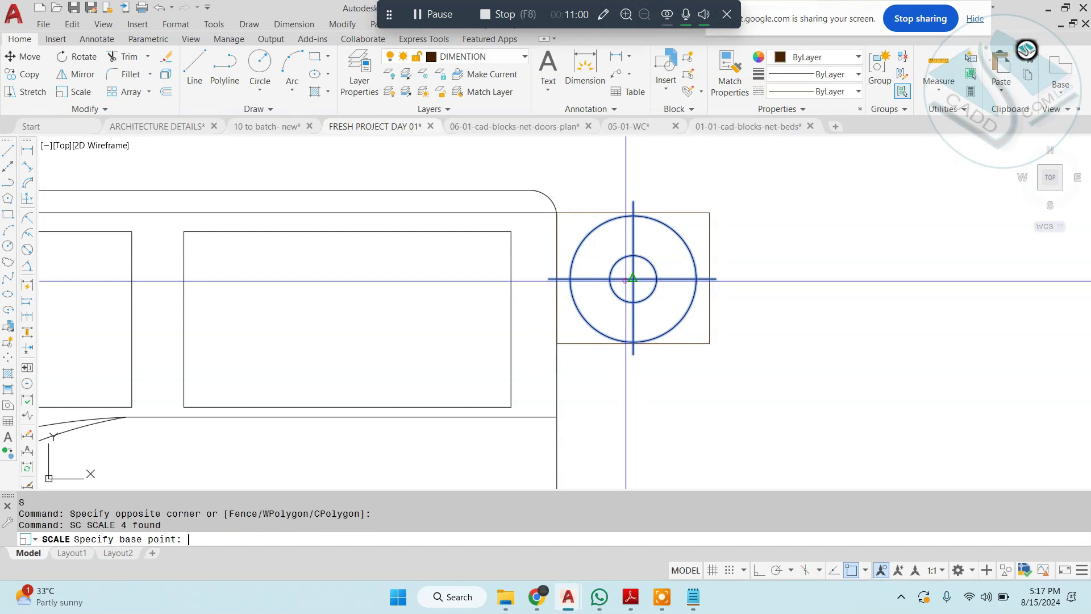
click(633, 279)
key(Escape)
Step: Copy the right side table with its lamp to the bed's left side, just below the headboard corner
click(587, 361)
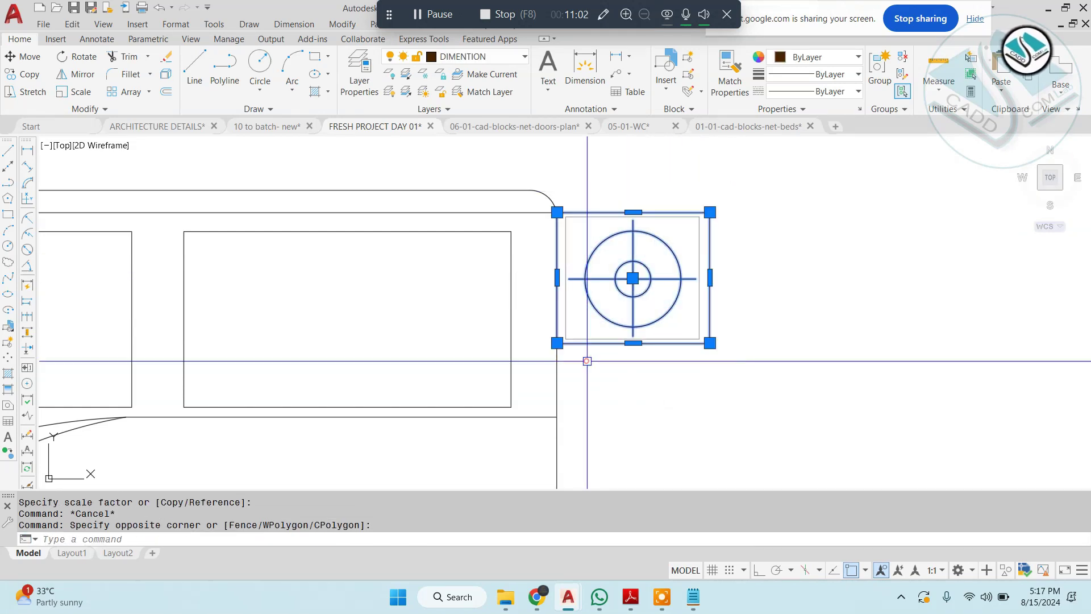
key(space)
click(709, 213)
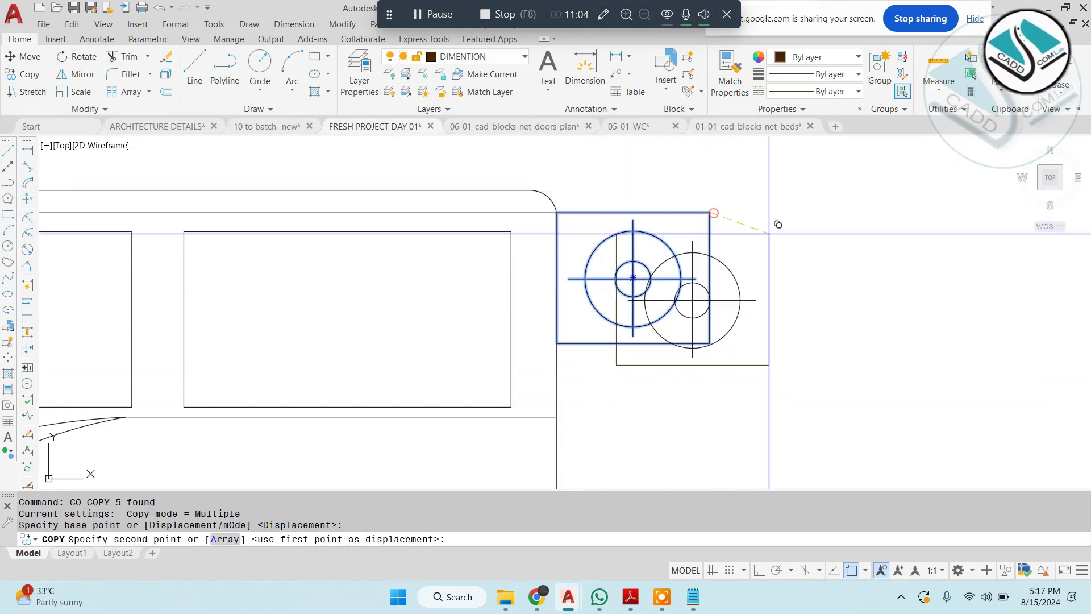
scroll(852, 273, down, 4)
scroll(446, 270, up, 4)
click(468, 233)
scroll(514, 273, down, 5)
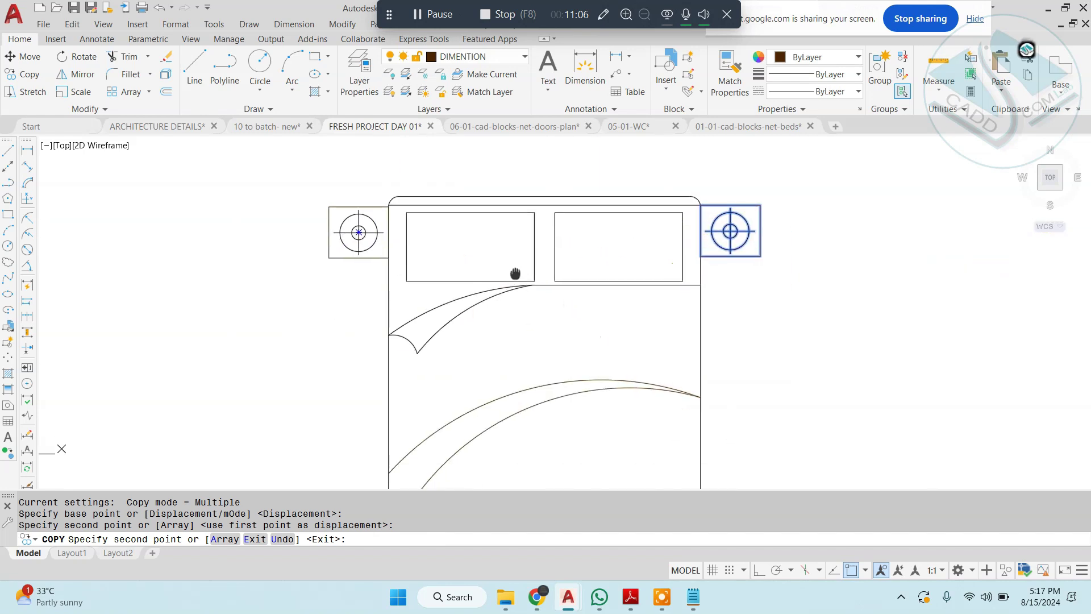
key(Escape)
Step: Draw a rug rectangle around the lower half of the bed, extending past both sides and the foot
text(REC)
key(Return)
scroll(489, 291, up, 4)
click(359, 285)
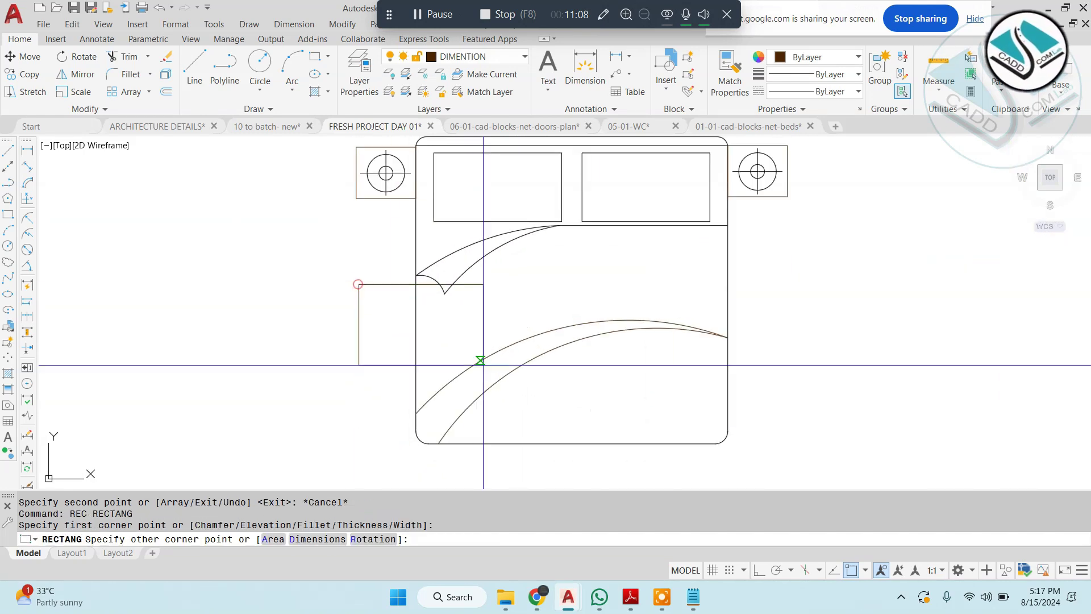
middle_drag(718, 470, 682, 382)
click(767, 407)
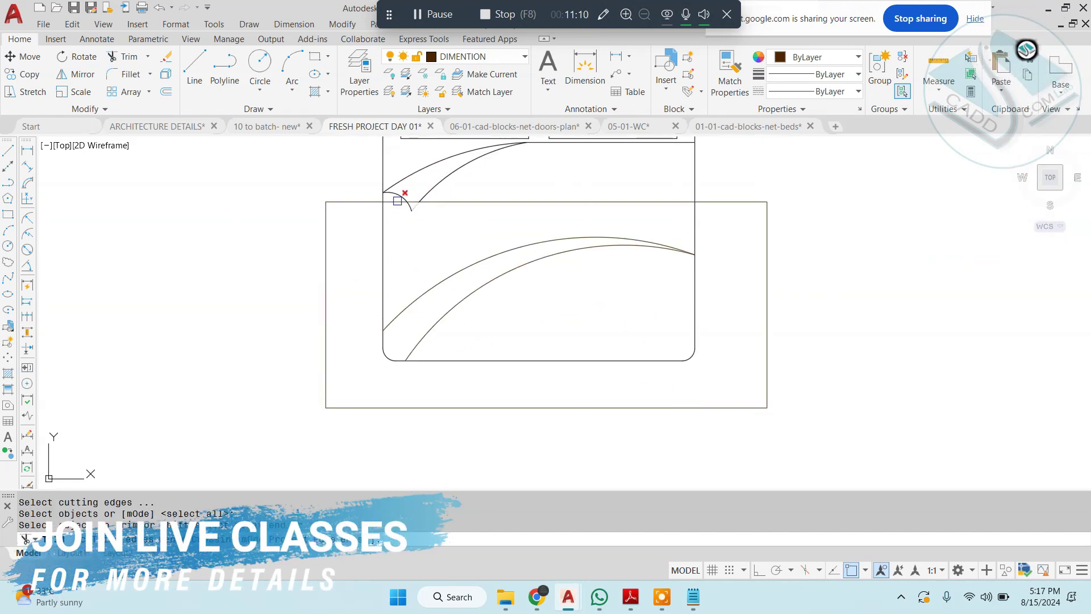
Step: Trim the rug's top edge where it crosses the bed
click(391, 203)
click(671, 202)
key(Escape)
key(Escape)
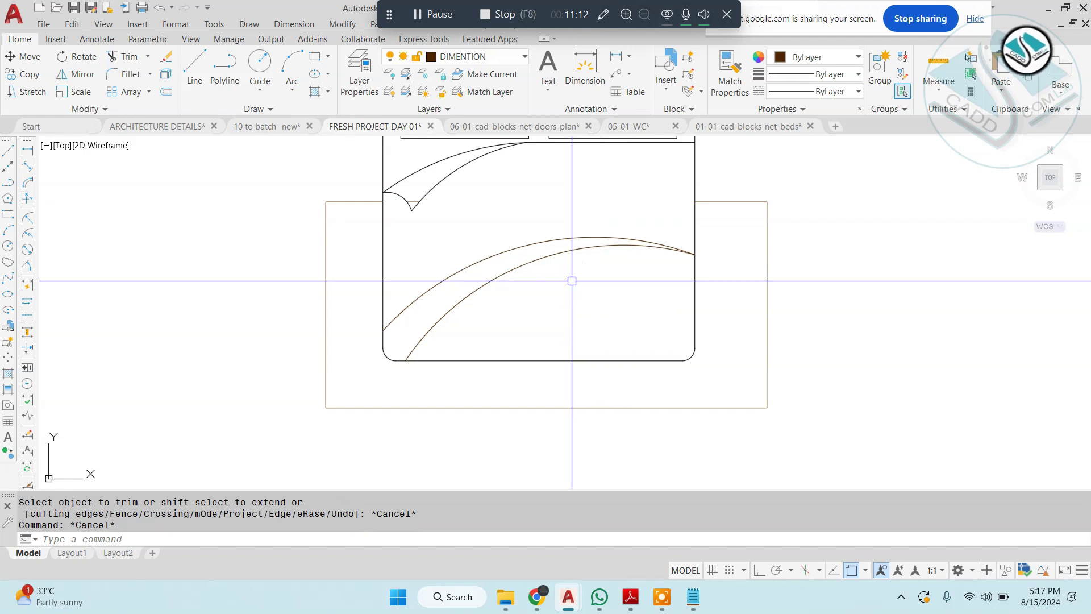
Step: Group the bed, both side tables with lamps, and the rug into one object
scroll(567, 283, down, 3)
key(Escape)
click(790, 142)
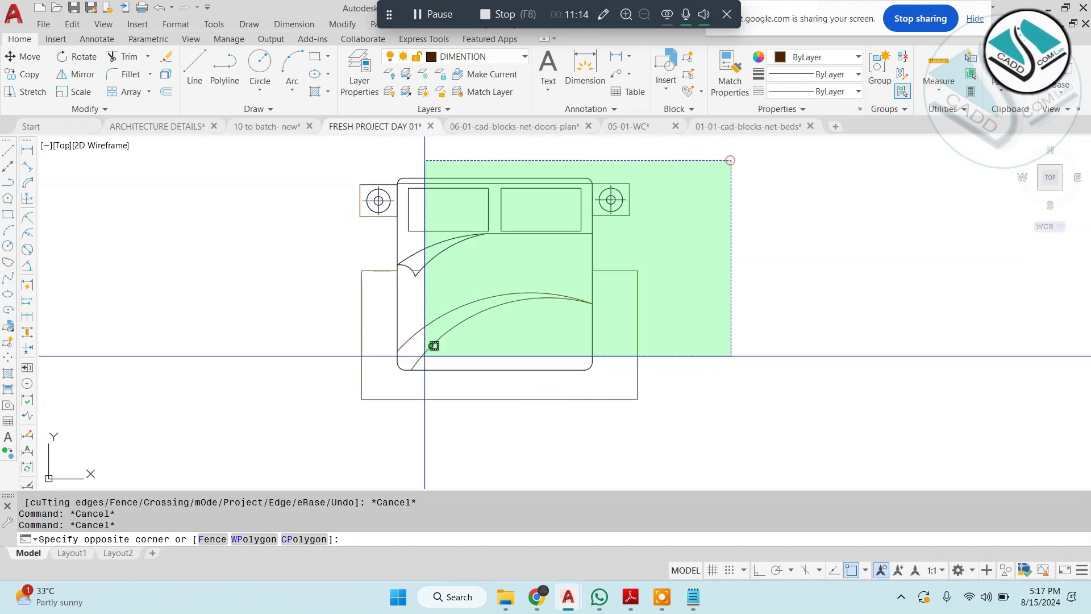
click(278, 443)
click(879, 80)
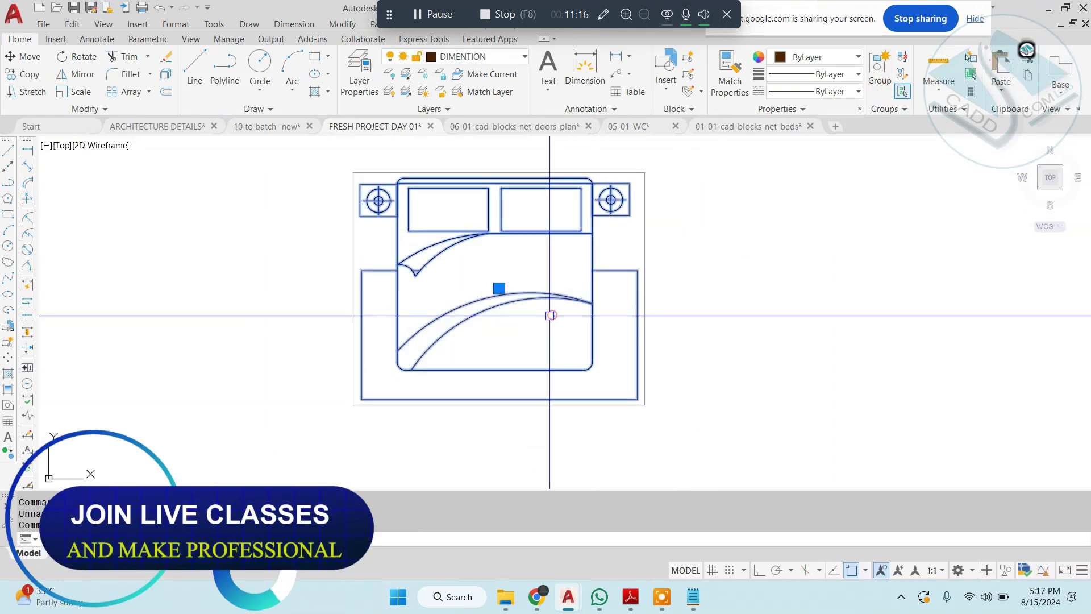
Step: Set the bed group's color to 99,100,102
scroll(564, 310, down, 2)
click(777, 127)
key(Escape)
key(Escape)
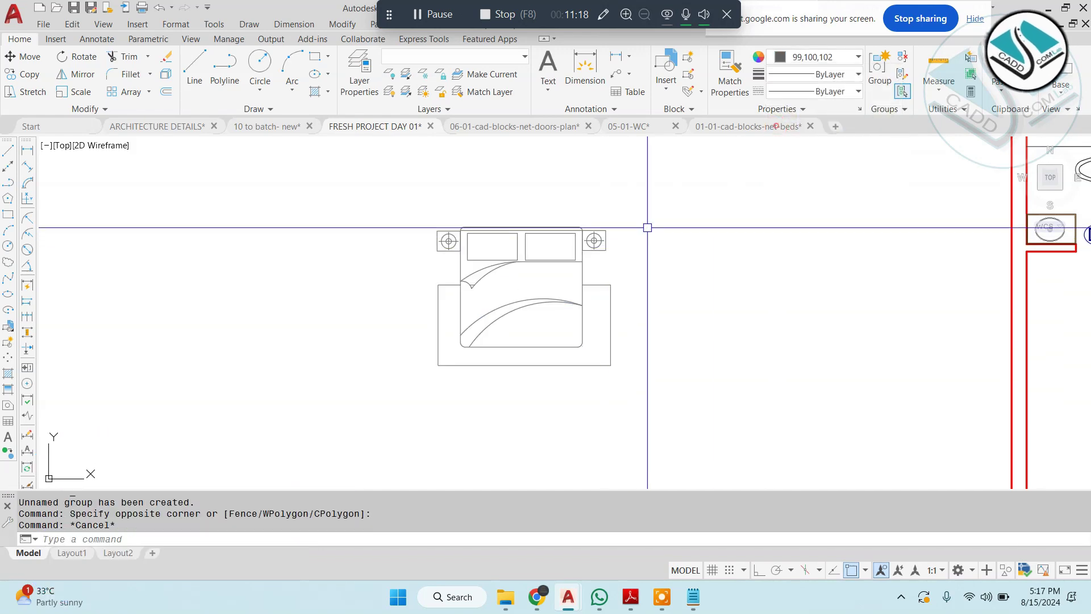
Step: Rotate the bed group 90° counterclockwise so the headboard faces left
drag(646, 229, 458, 354)
text(O)
key(Return)
click(520, 332)
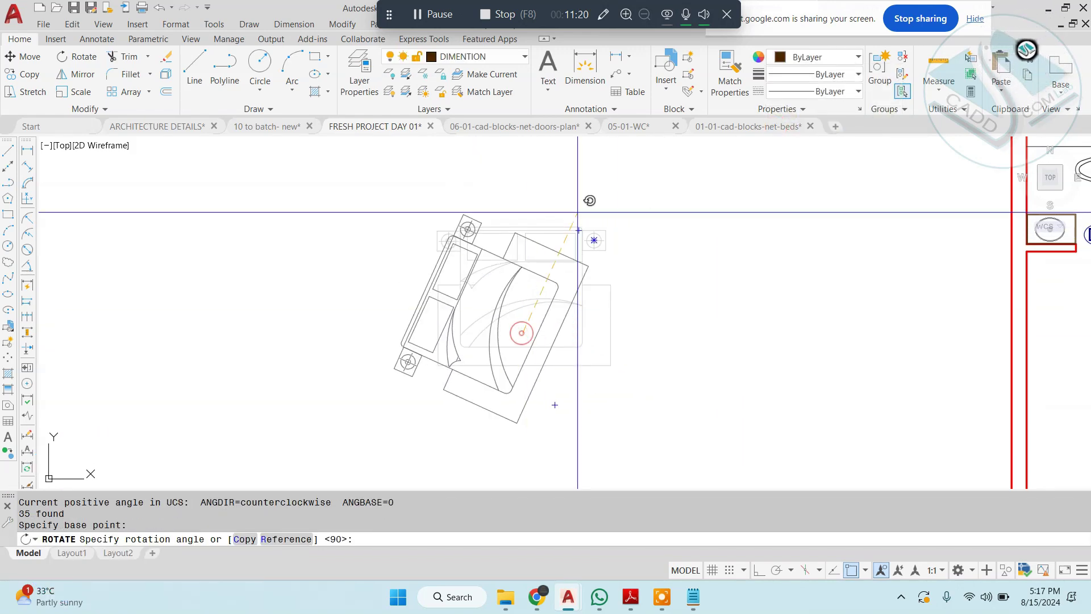
click(591, 188)
Step: Move the bed group by its headboard edge into the master bedroom, against the left wall
click(653, 223)
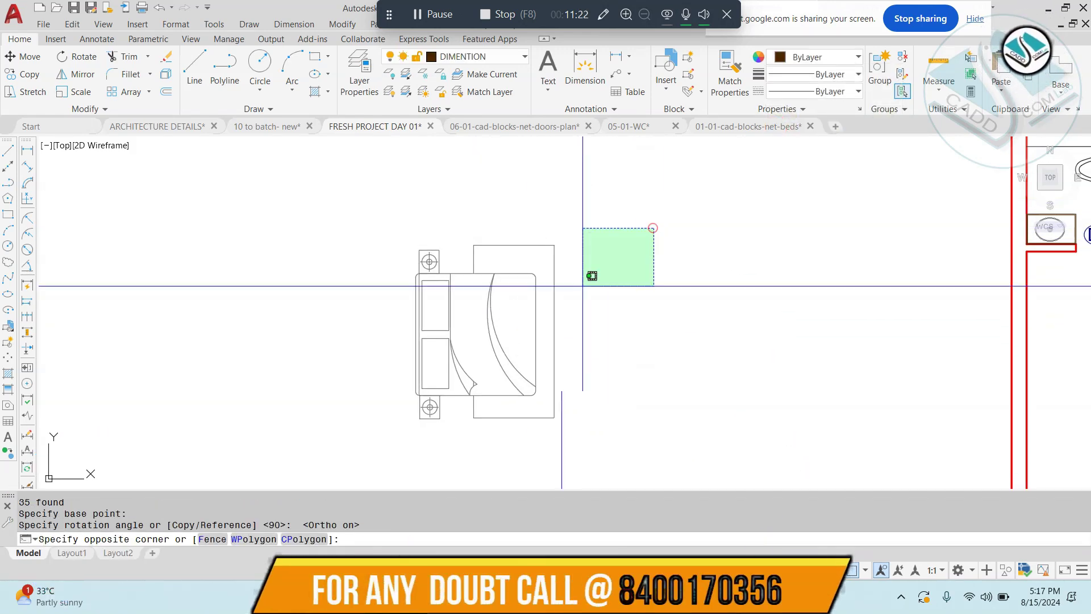
click(559, 318)
text(M)
key(Return)
scroll(421, 349, up, 4)
click(417, 334)
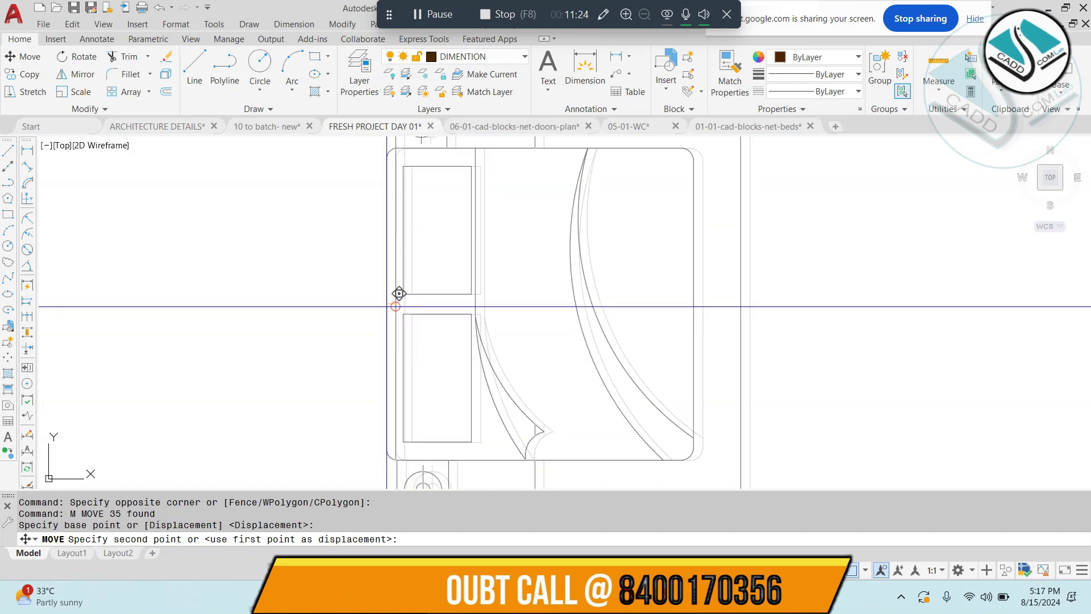
scroll(597, 310, down, 6)
scroll(653, 363, up, 2)
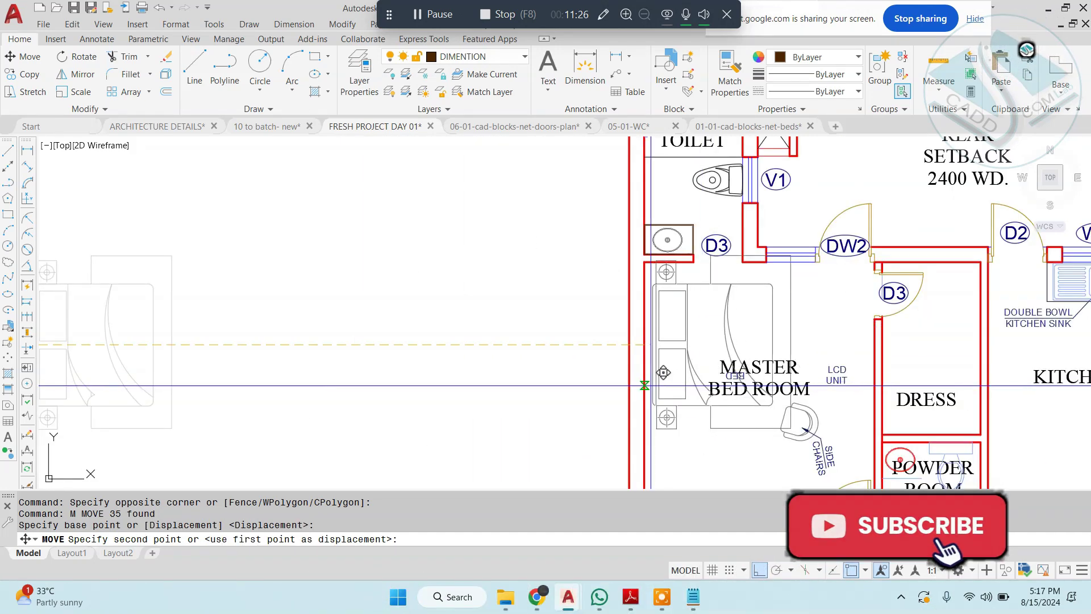
click(653, 375)
scroll(653, 375, down, 2)
middle_drag(653, 375, 546, 339)
scroll(546, 339, up, 2)
middle_drag(418, 322, 500, 325)
key(Escape)
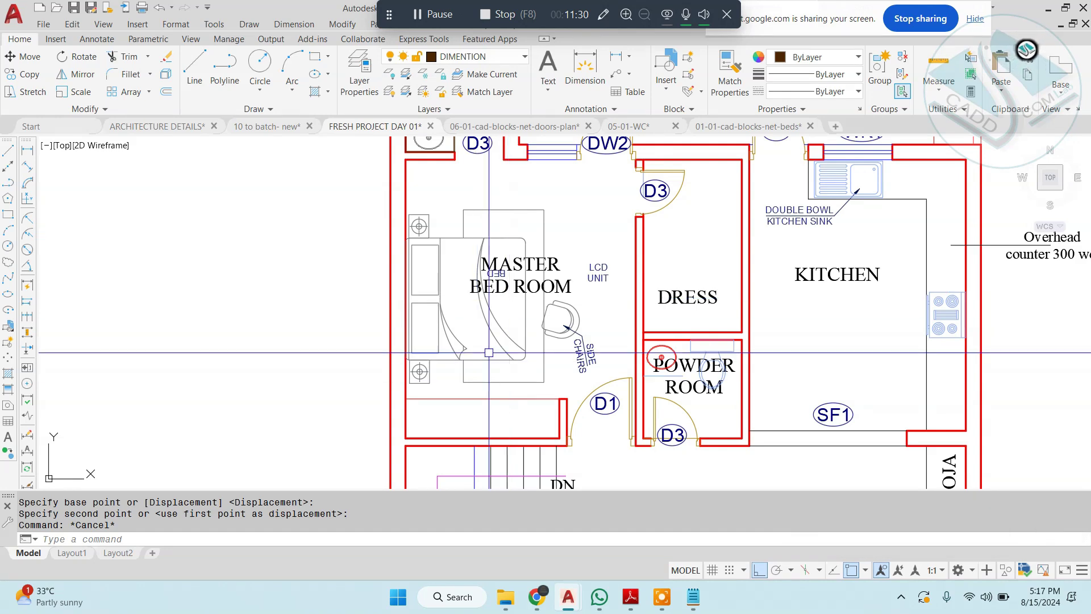
Step: Measure the depth of the wardrobe space below the bed with a linear dimension
scroll(443, 341, up, 2)
scroll(455, 398, down, 1)
scroll(477, 375, up, 2)
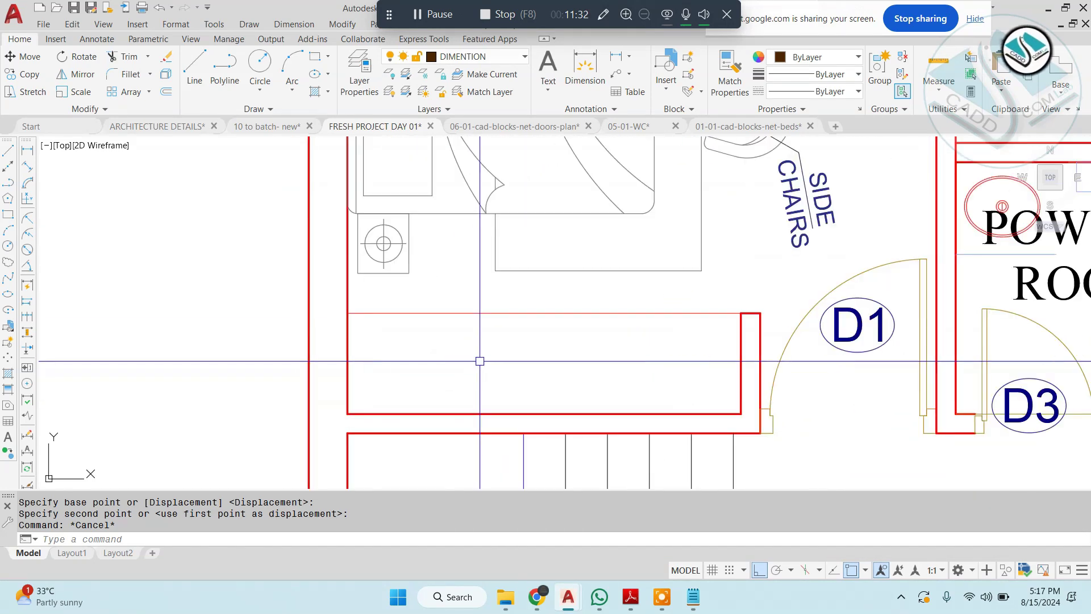
key(Escape)
click(292, 25)
click(306, 54)
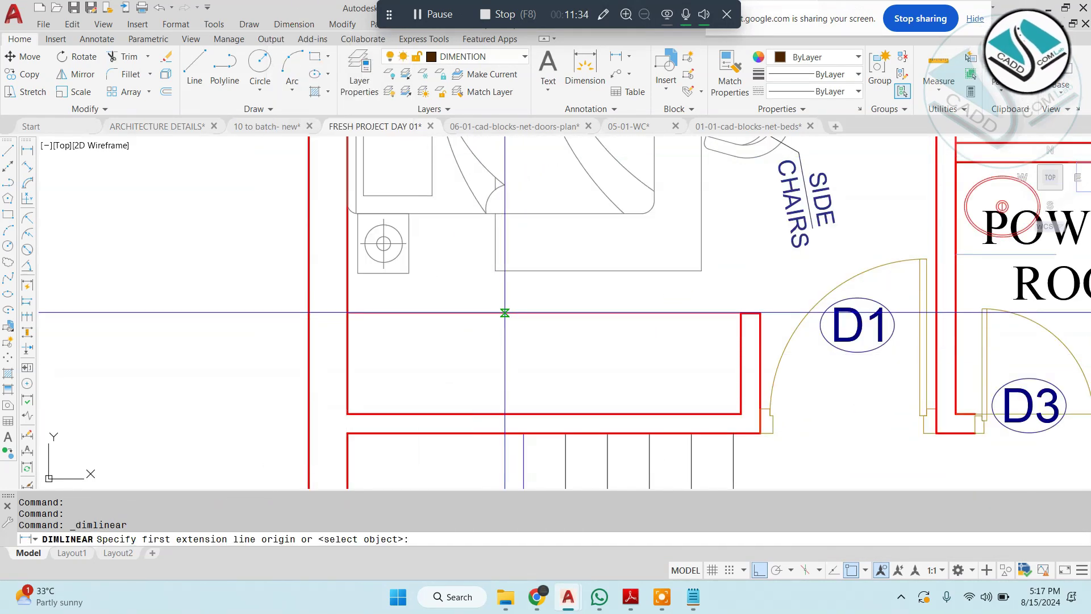
click(502, 313)
click(502, 413)
mouse_move(502, 409)
middle_down()
mouse_move(477, 256)
mouse_move(471, 284)
mouse_move(521, 365)
middle_up()
key(Escape)
Step: Move the bed group up along the master bedroom's left wall, away from the wardrobe space
scroll(521, 284, down, 2)
middle_drag(432, 122, 421, 229)
middle_drag(430, 148, 421, 228)
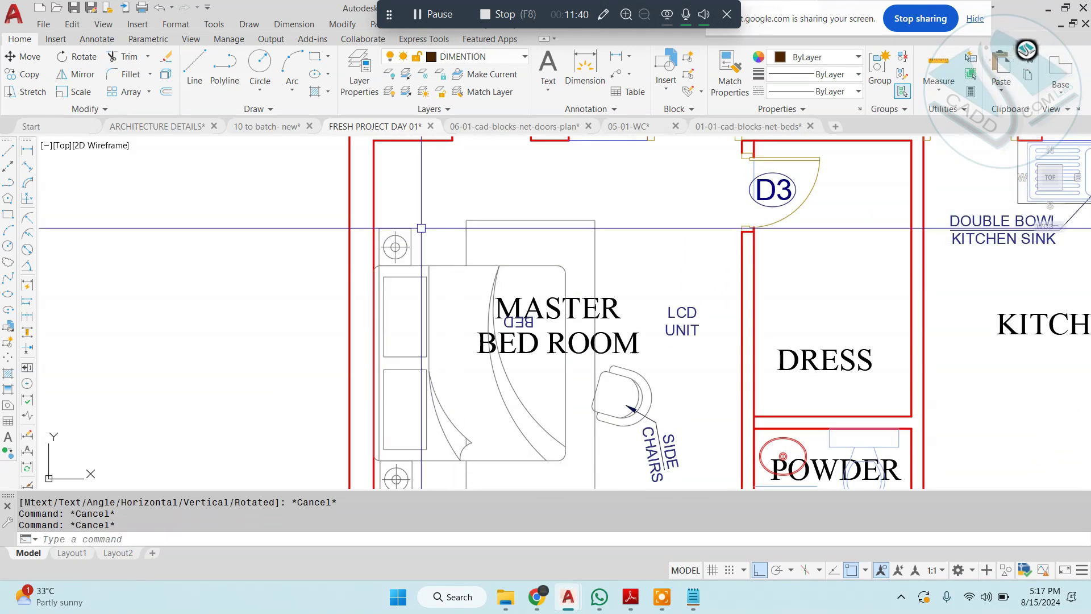
click(387, 258)
text(M)
key(Return)
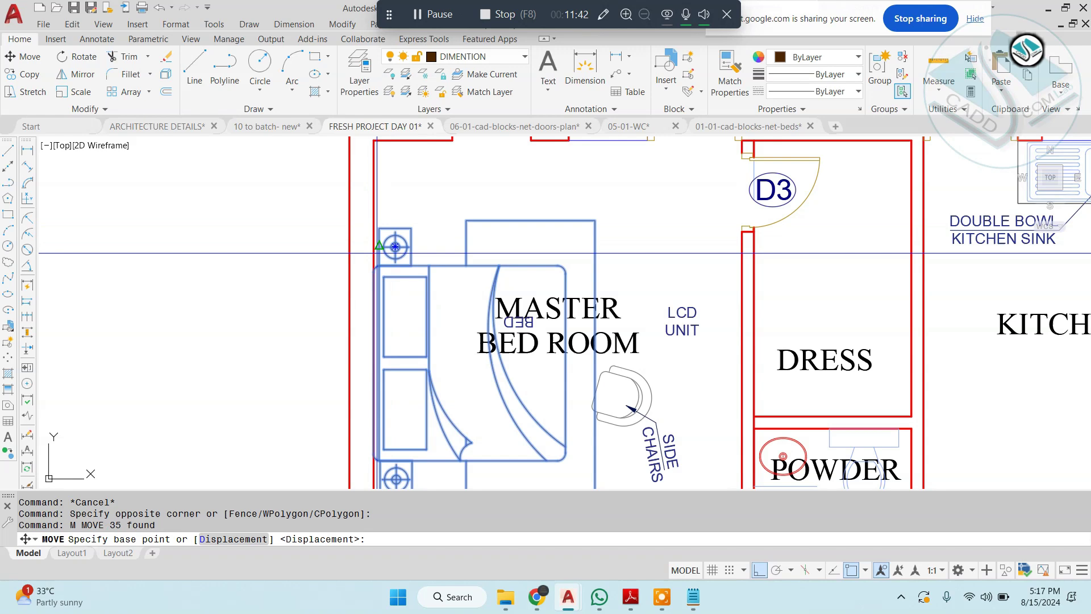
click(374, 320)
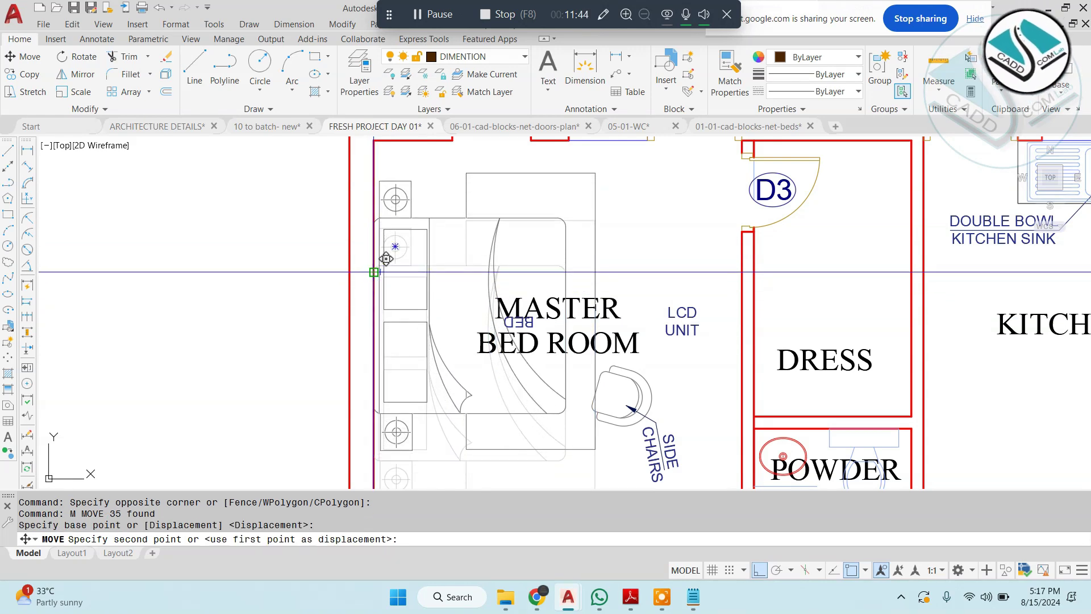
click(373, 272)
scroll(468, 263, down, 3)
scroll(479, 344, up, 4)
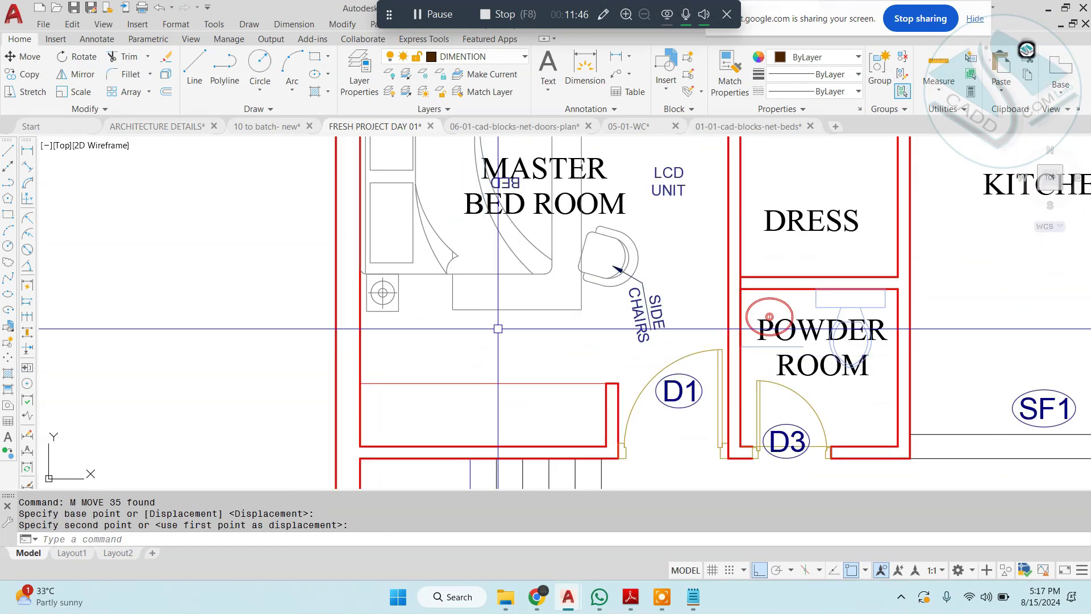
scroll(498, 322, down, 6)
scroll(496, 259, up, 4)
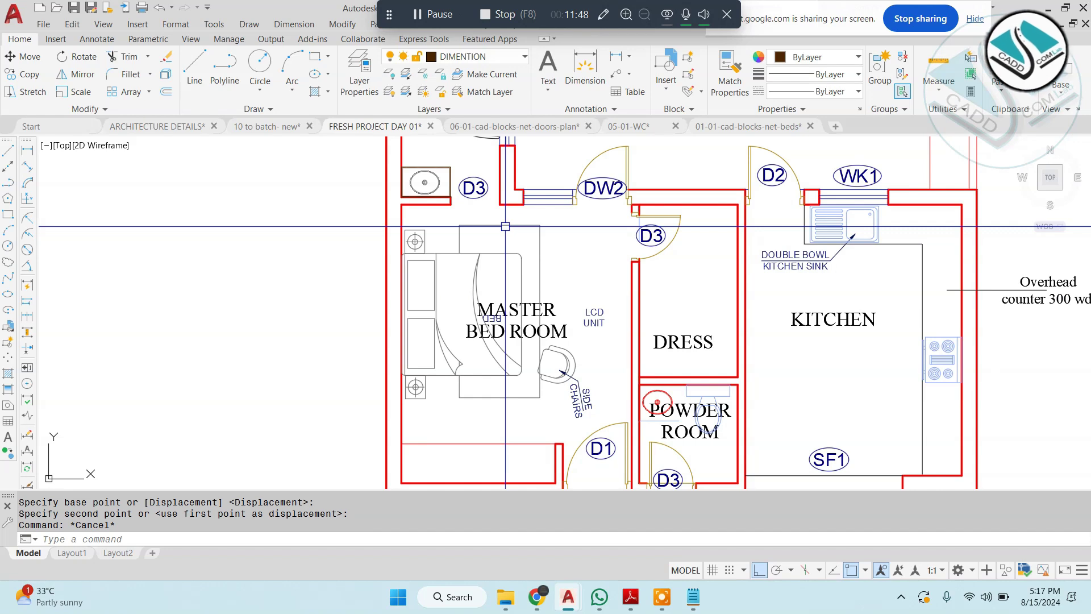
scroll(497, 251, up, 2)
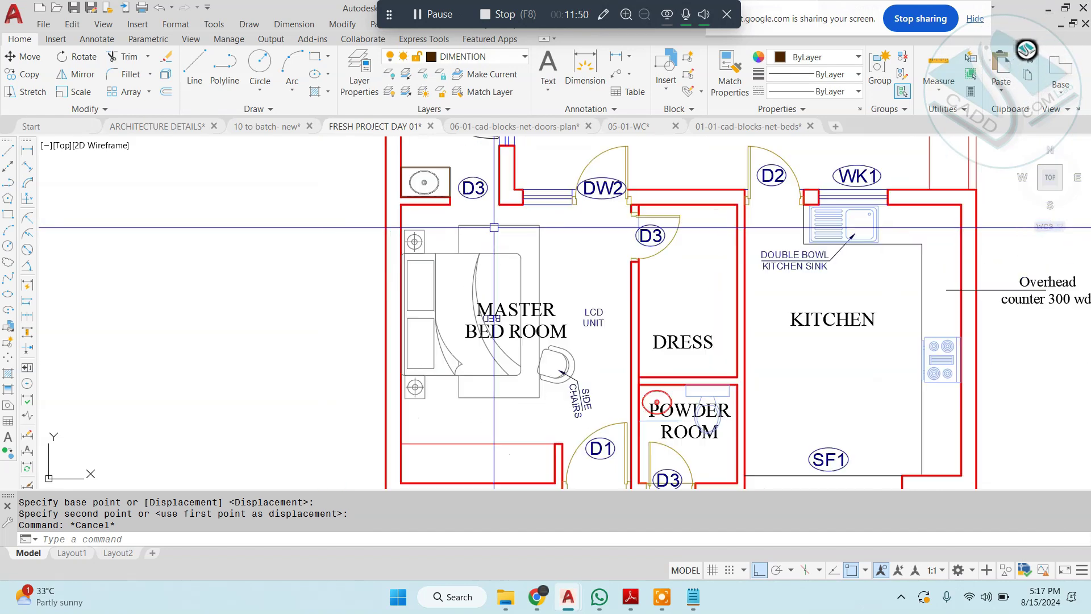
Step: Move the side chair and its label slightly right with ortho off, clear of the rug
scroll(497, 251, down, 2)
middle_drag(572, 368, 555, 277)
scroll(554, 278, up, 2)
click(569, 248)
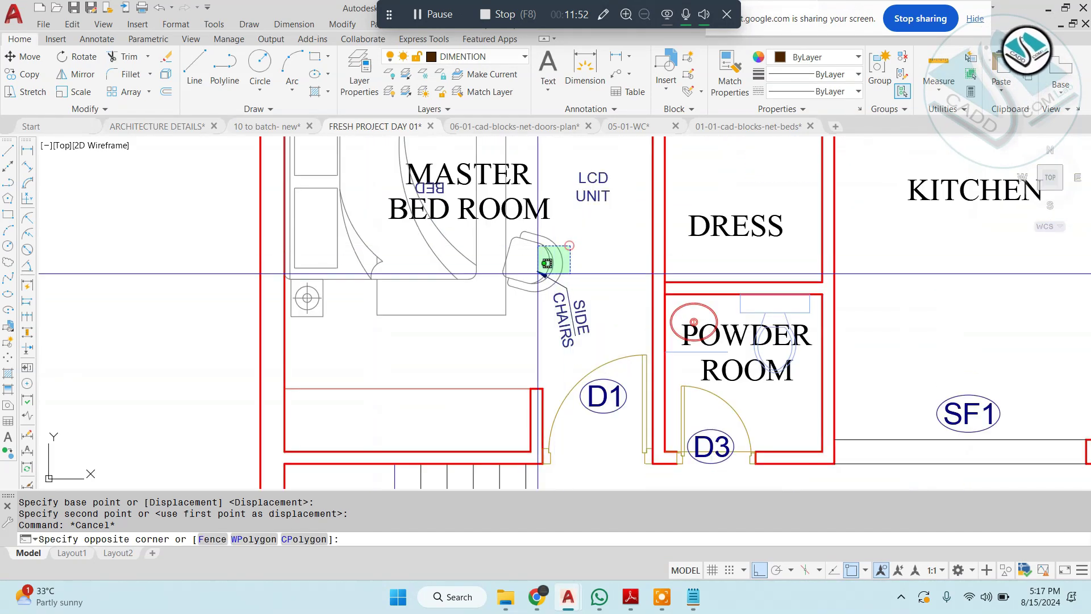
click(533, 270)
scroll(529, 262, up, 2)
click(614, 324)
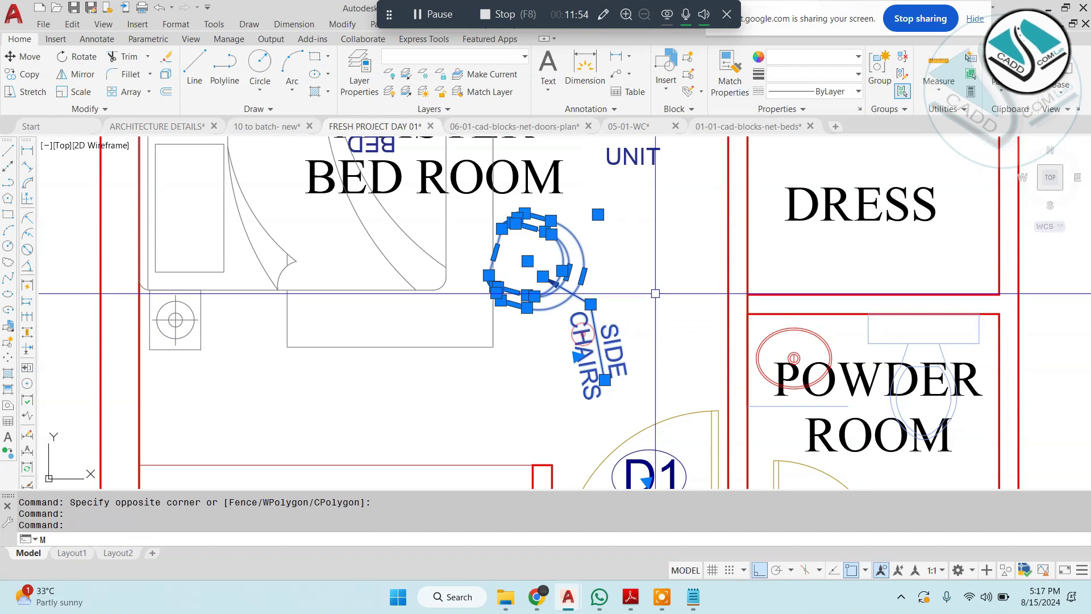
text(M)
key(Return)
click(655, 294)
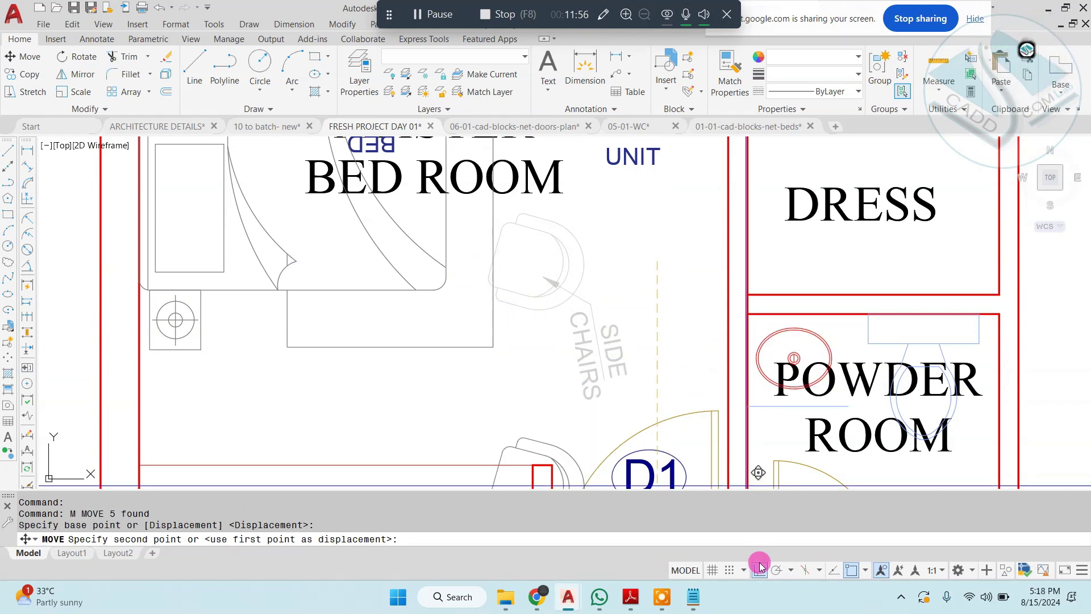
click(760, 567)
click(677, 292)
Step: Draw the LCD unit outline against the dress room wall with ortho on, 1'6" deep and about 5'6" long
scroll(645, 268, down, 2)
middle_drag(645, 267, 547, 342)
scroll(596, 188, up, 2)
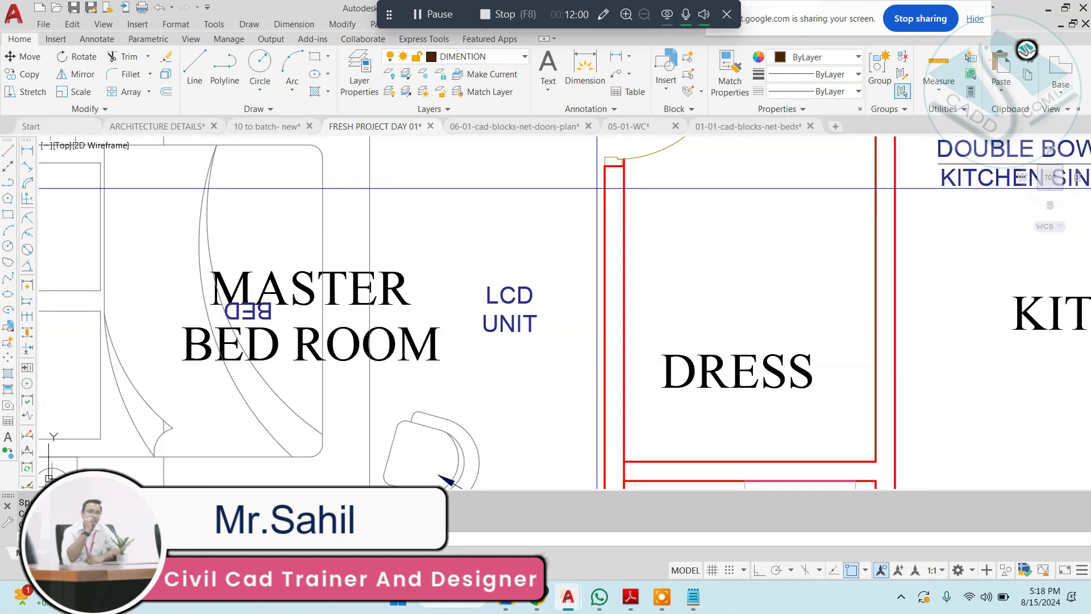
click(775, 566)
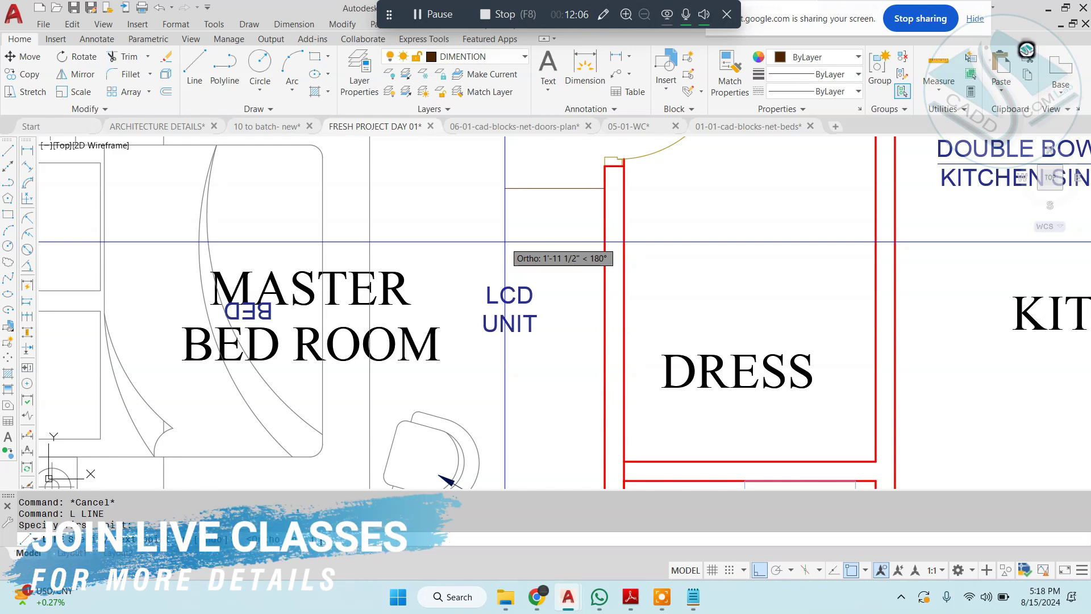
scroll(504, 242, down, 4)
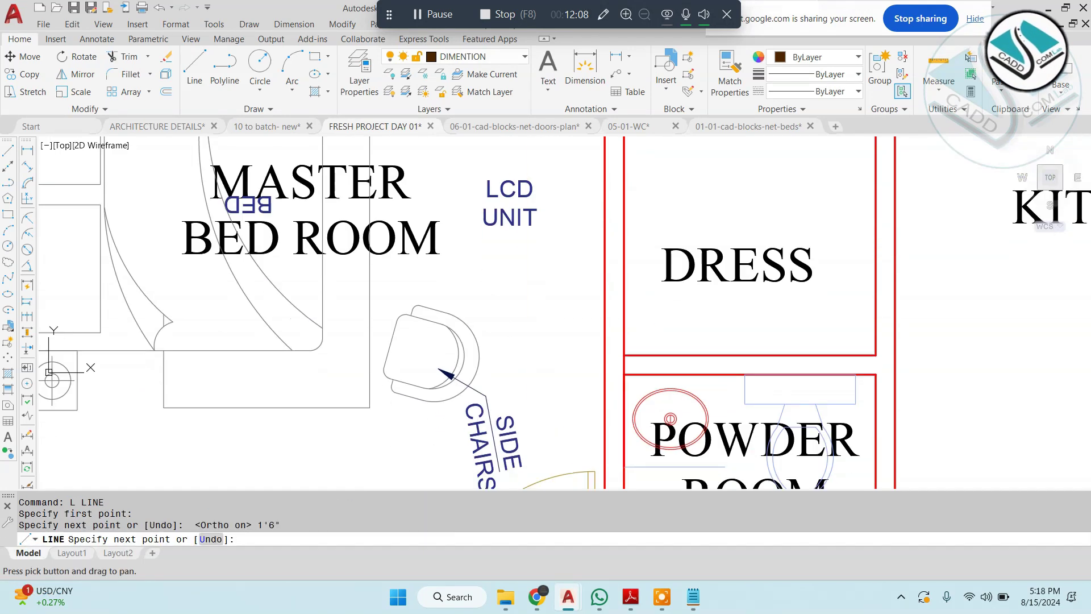
scroll(546, 336, down, 2)
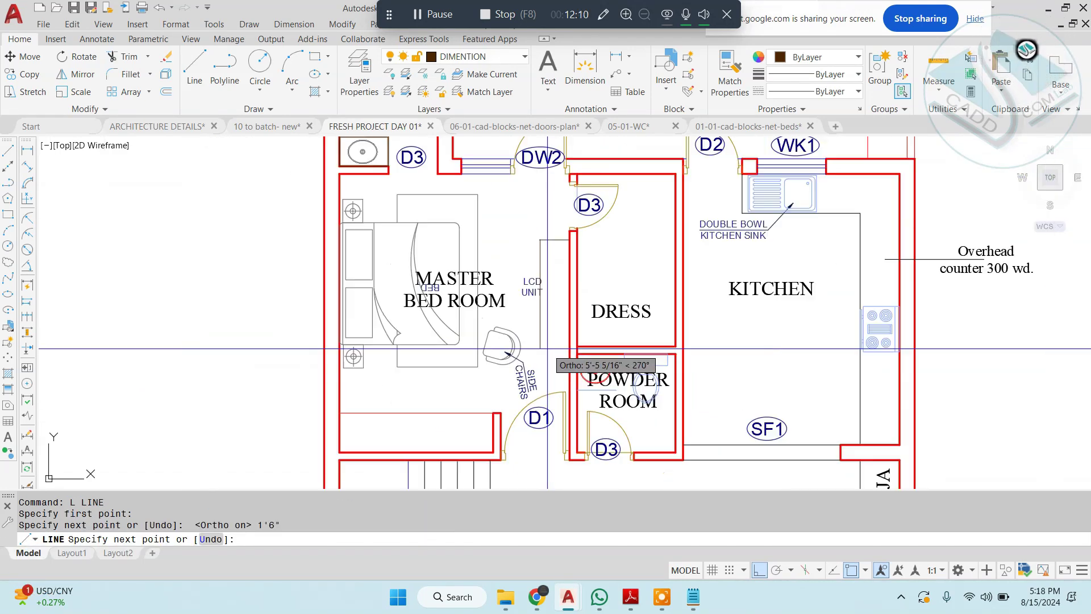
scroll(548, 341, up, 2)
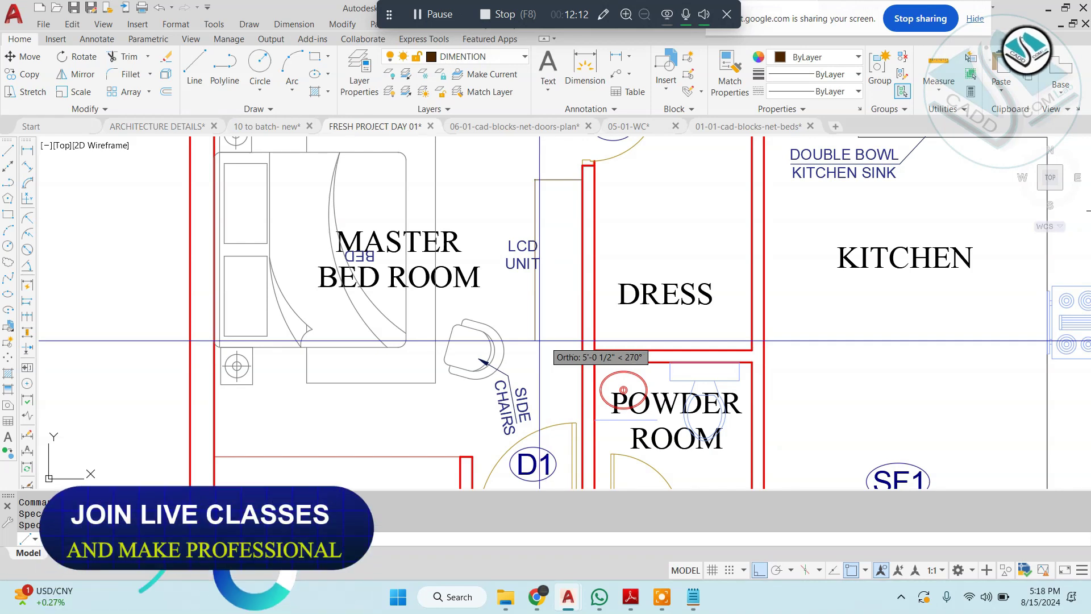
scroll(543, 338, up, 2)
right_click(545, 368)
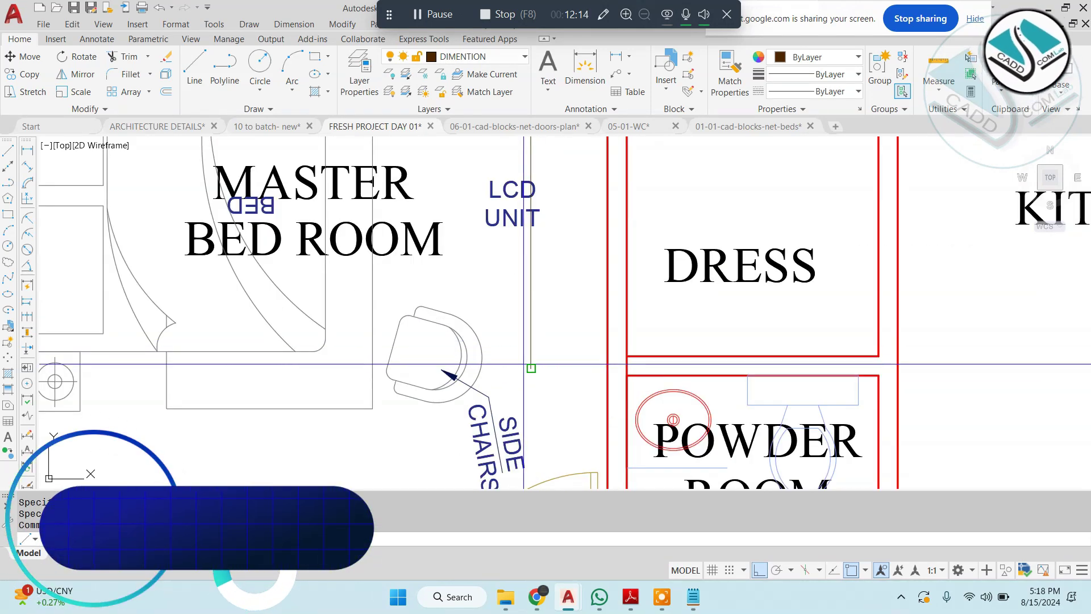
click(528, 368)
key(Escape)
scroll(607, 368, down, 2)
scroll(595, 299, up, 2)
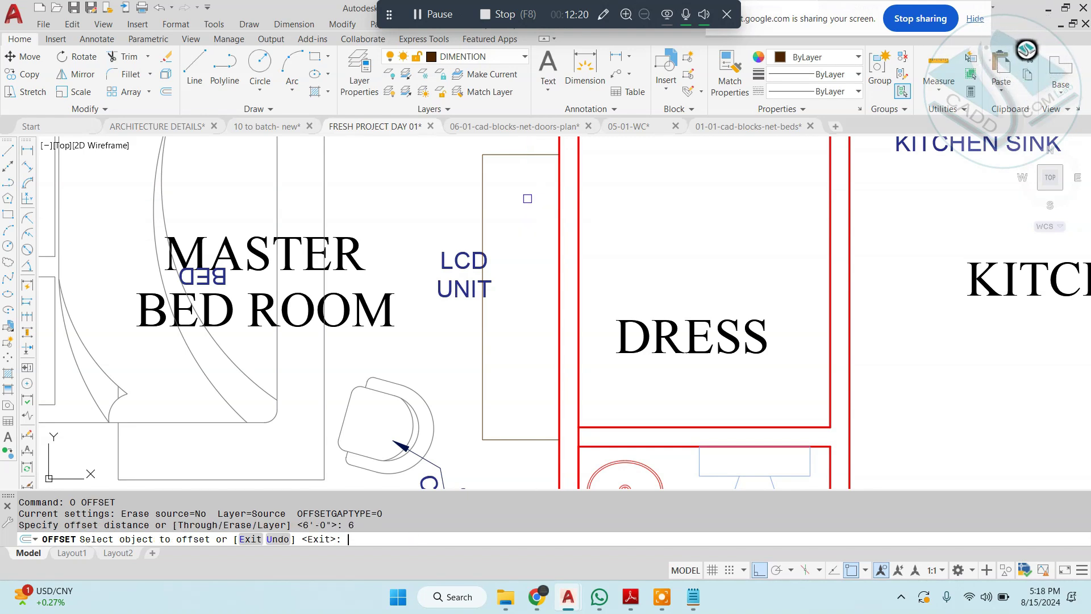
Step: Offset the wall line 6" into the LCD unit and trim the excess beyond the unit's outline
click(559, 232)
click(530, 237)
key(Escape)
key(Escape)
text(tr)
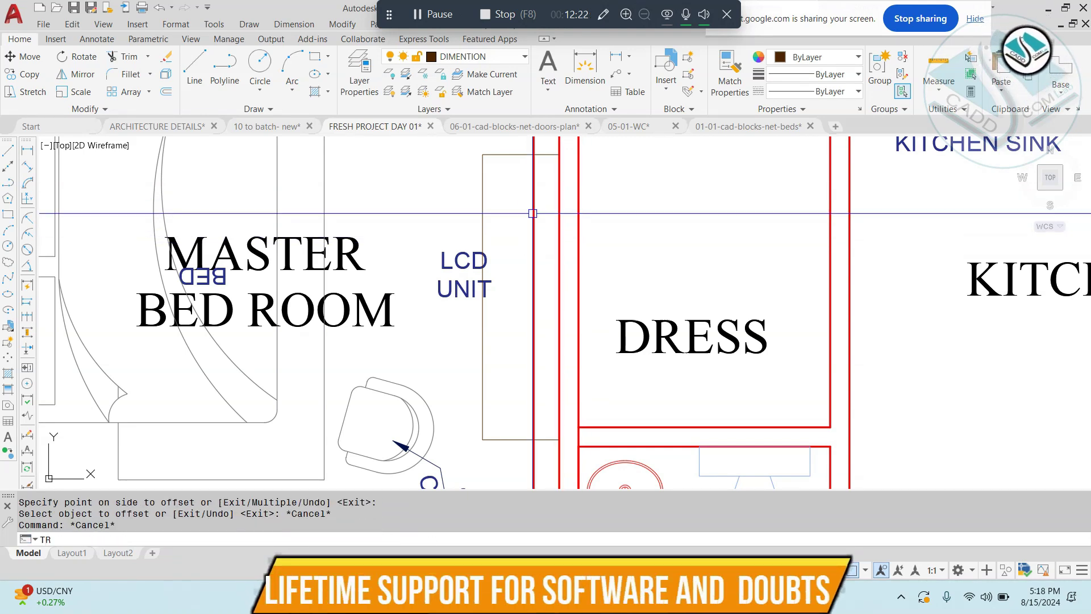
key(space)
key(space)
click(527, 482)
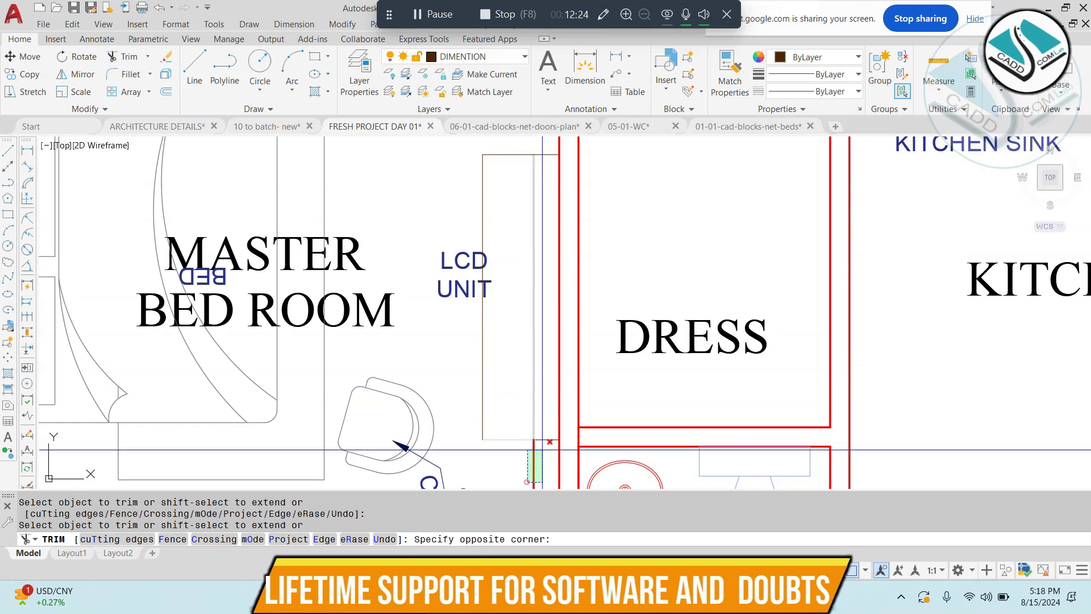
click(540, 450)
key(Escape)
key(Escape)
Step: Match the properties of the LCD unit's outline onto the red offset line inside it
key(space)
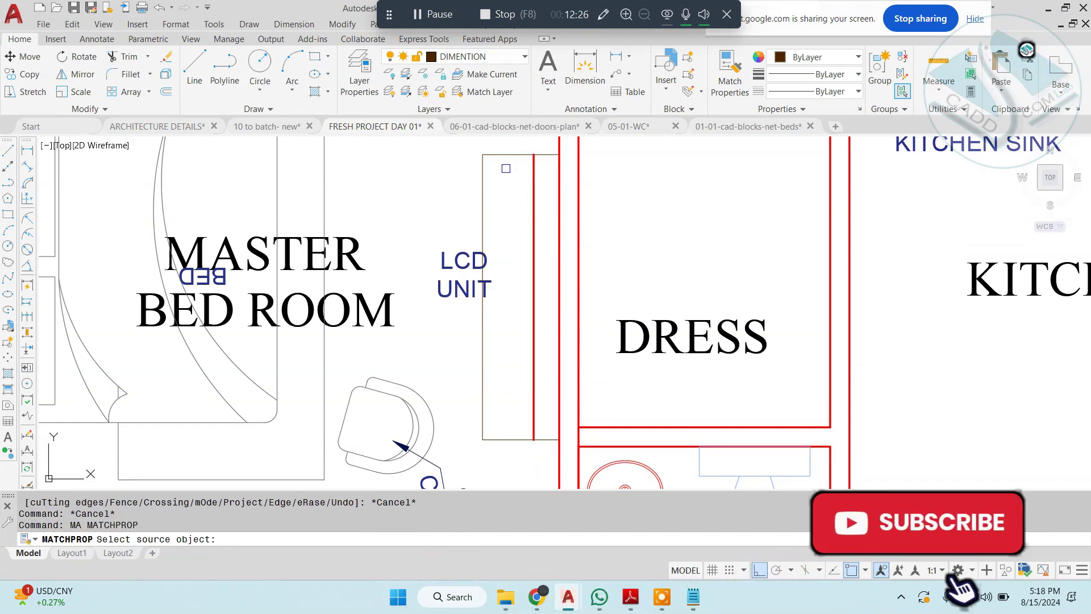
click(501, 155)
click(534, 195)
key(Escape)
scroll(526, 225, down, 2)
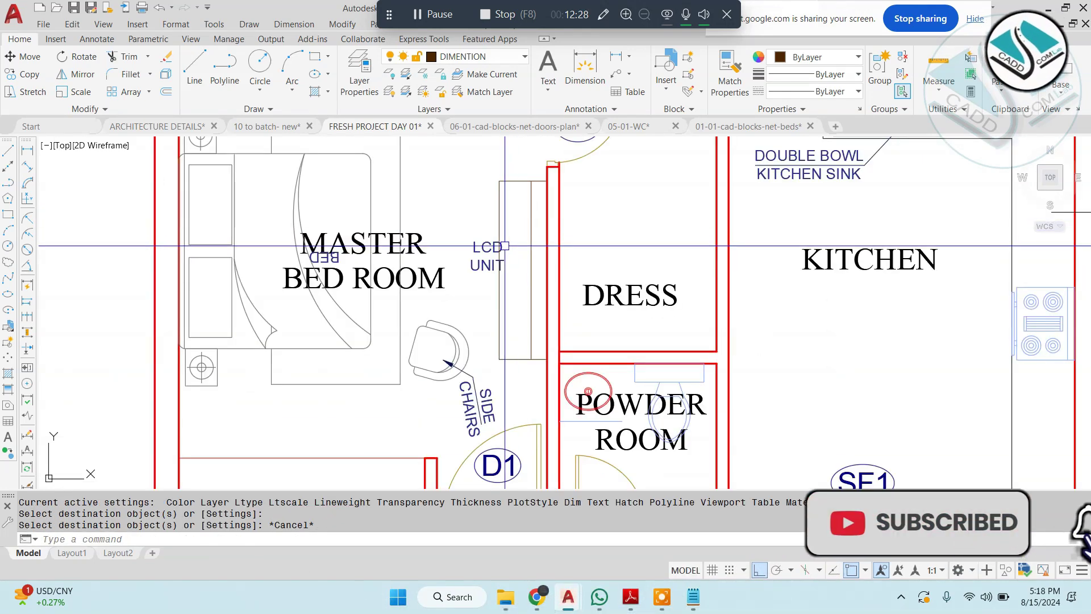
Step: Move the LCD UNIT label about 10" right, into the unit's outline
scroll(487, 249, up, 4)
click(469, 243)
key(space)
click(578, 225)
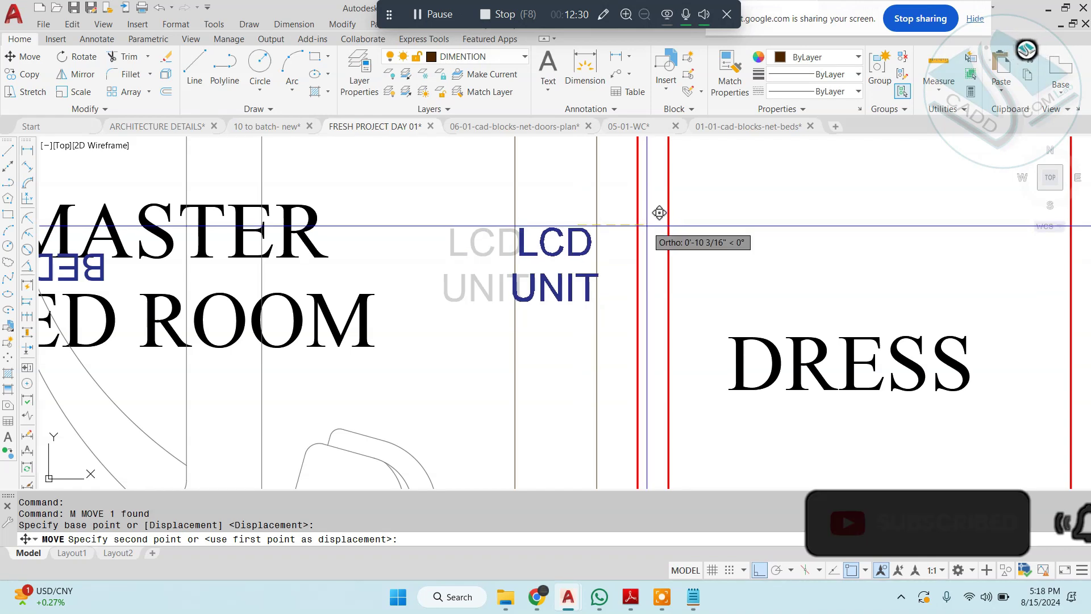
click(646, 226)
key(Escape)
scroll(557, 219, down, 5)
scroll(574, 223, up, 2)
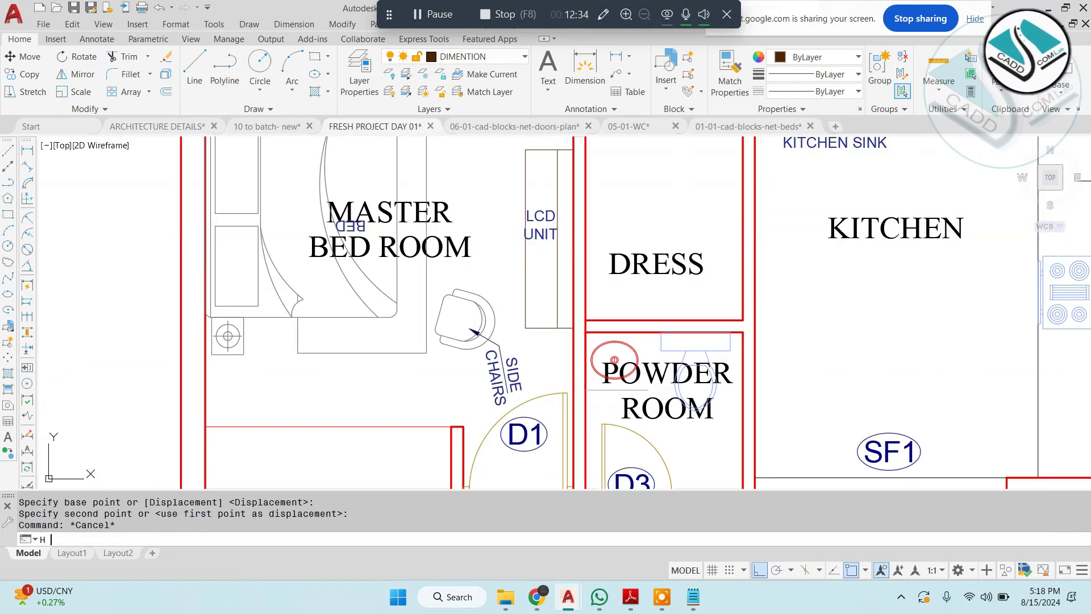
Step: Hatch the narrow strip of the LCD unit along the wall with ANSI31 at scale 6 in color 99,100,102
text(H)
key(space)
click(235, 61)
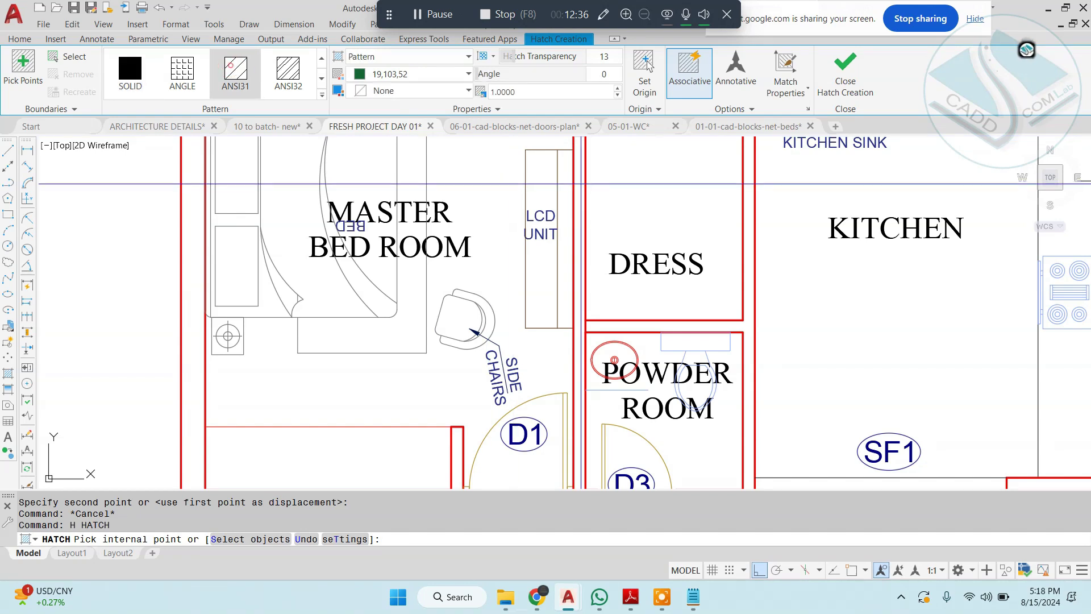
click(562, 176)
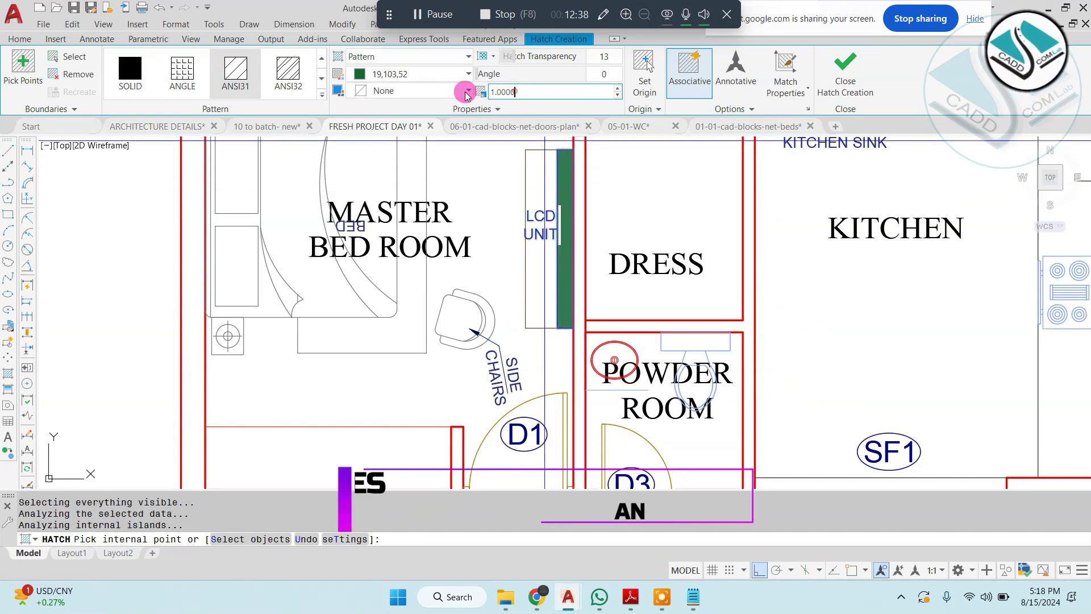
text(6)
key(Return)
click(408, 78)
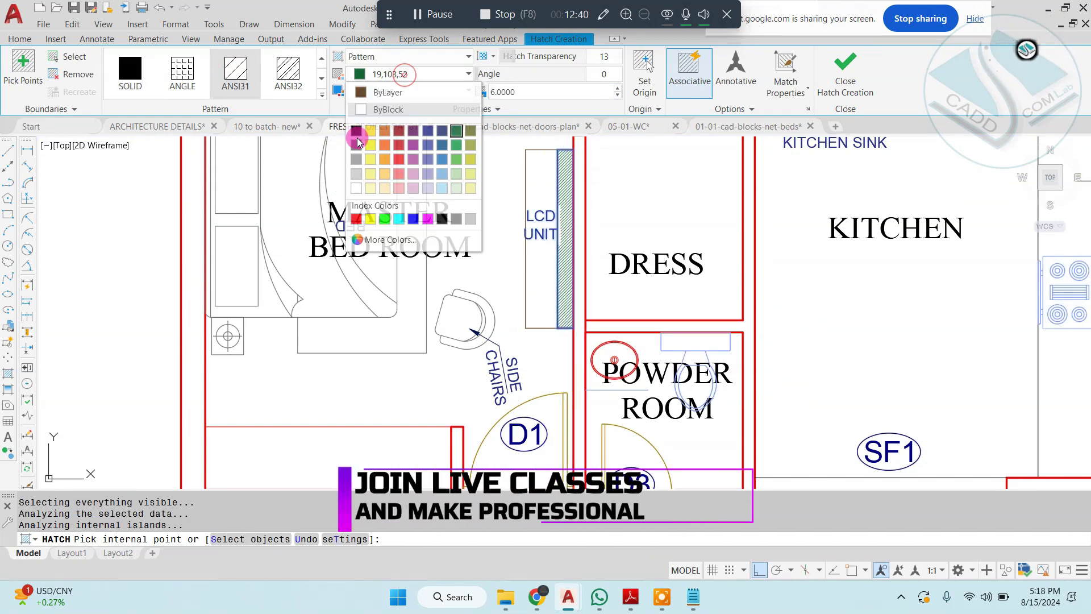
click(358, 216)
scroll(443, 238, down, 5)
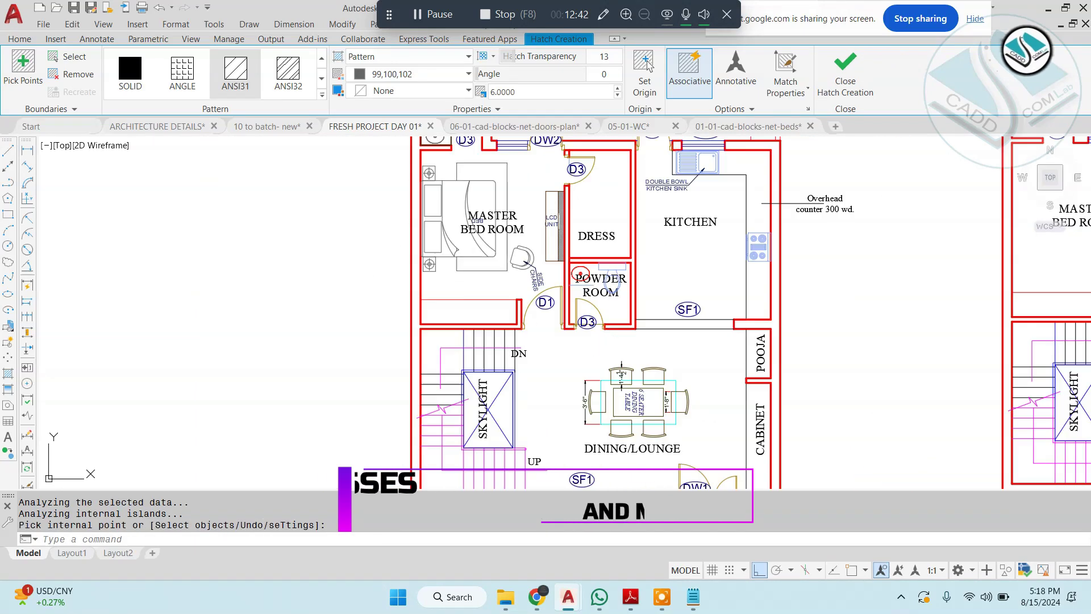
key(Escape)
Step: Check the furnished master bedroom layout and switch to the 05-01-WC drawing
scroll(444, 238, up, 3)
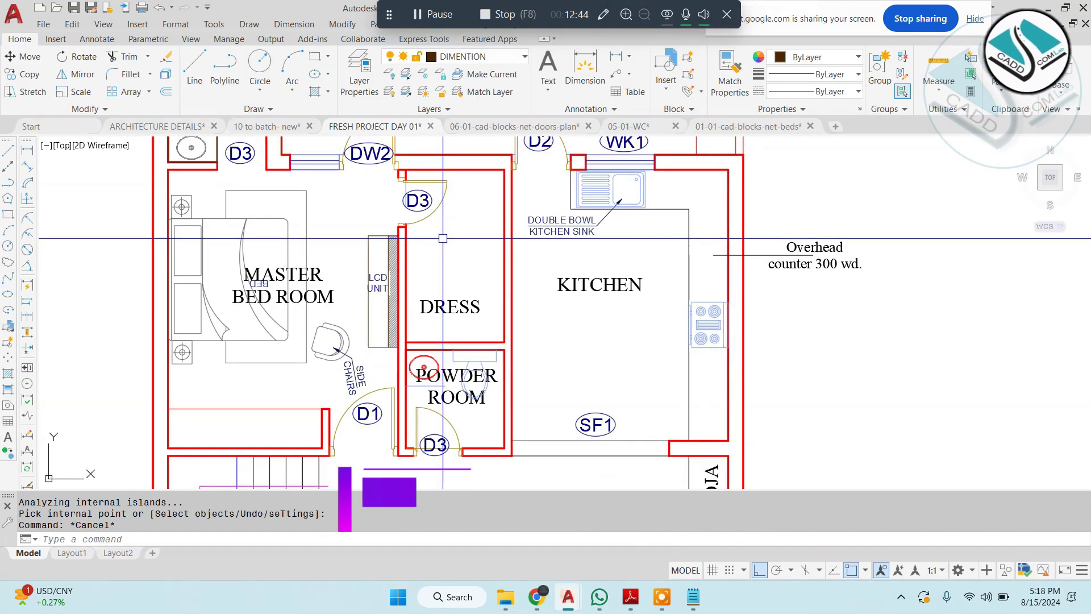
middle_drag(331, 271, 451, 255)
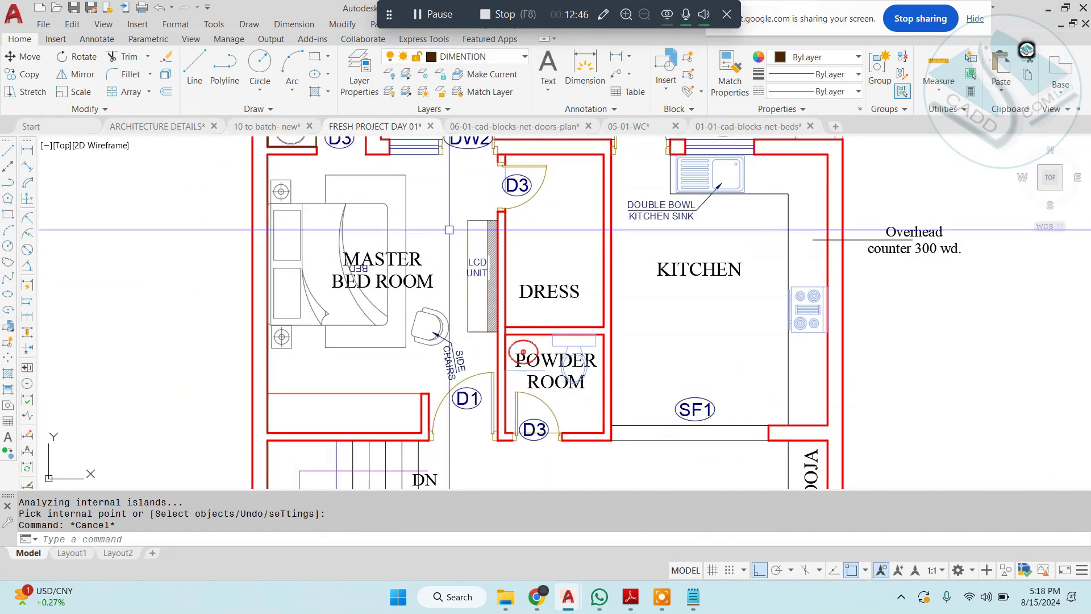
scroll(264, 231, up, 2)
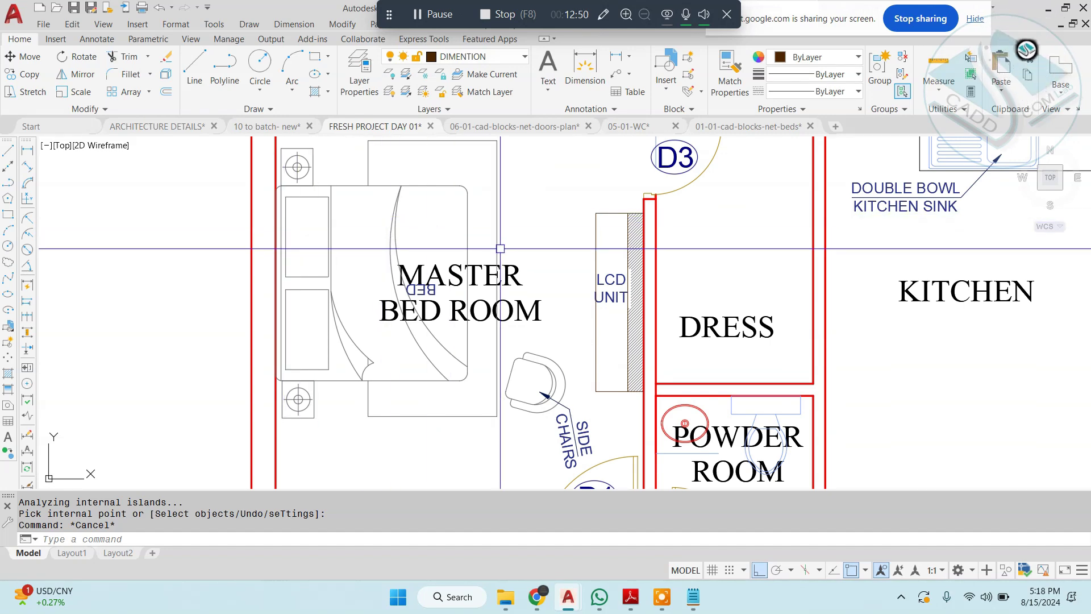
scroll(500, 248, down, 2)
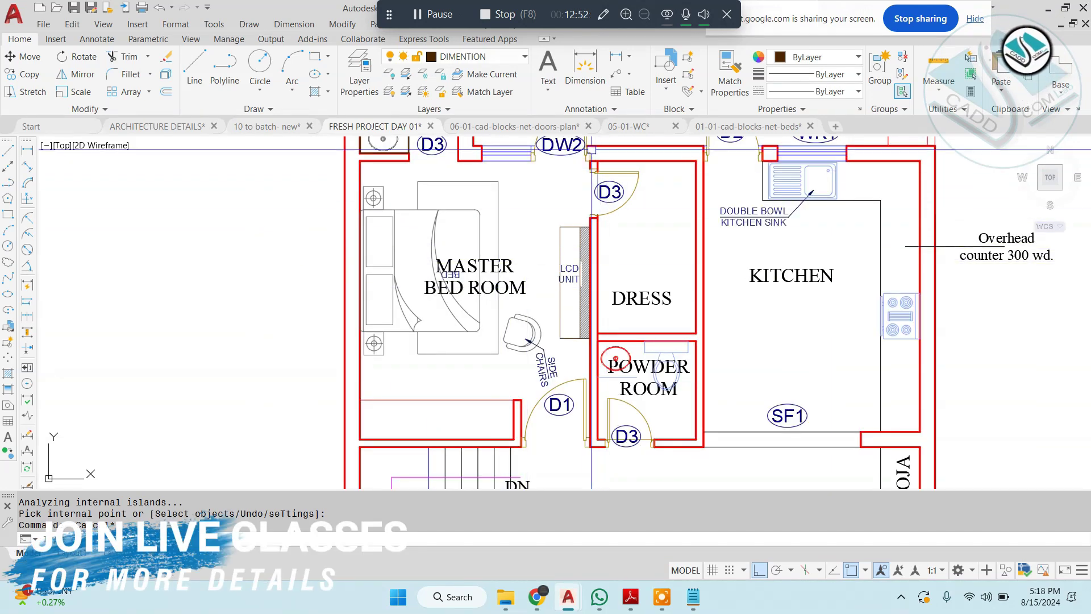
click(676, 128)
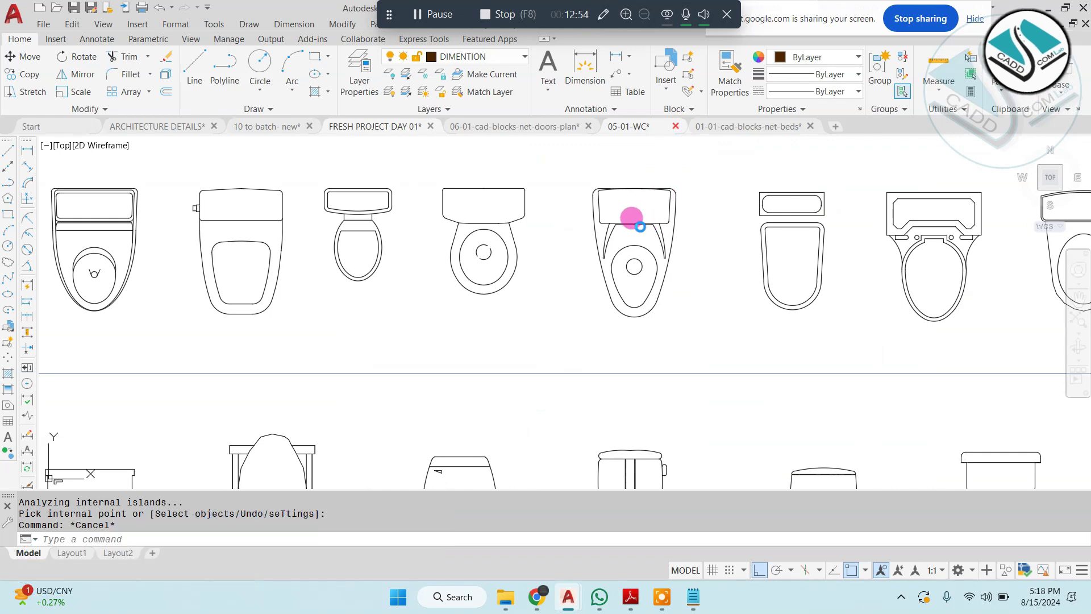
Step: Close the 05-01-WC and 01-01-cad-blocks-net-beds block drawings
click(594, 328)
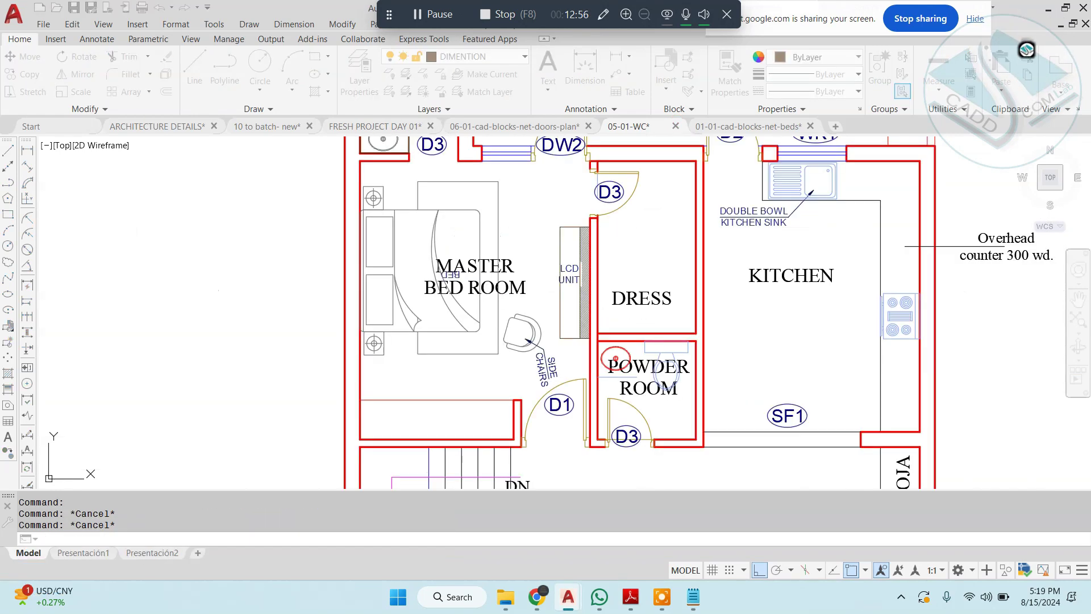
click(723, 126)
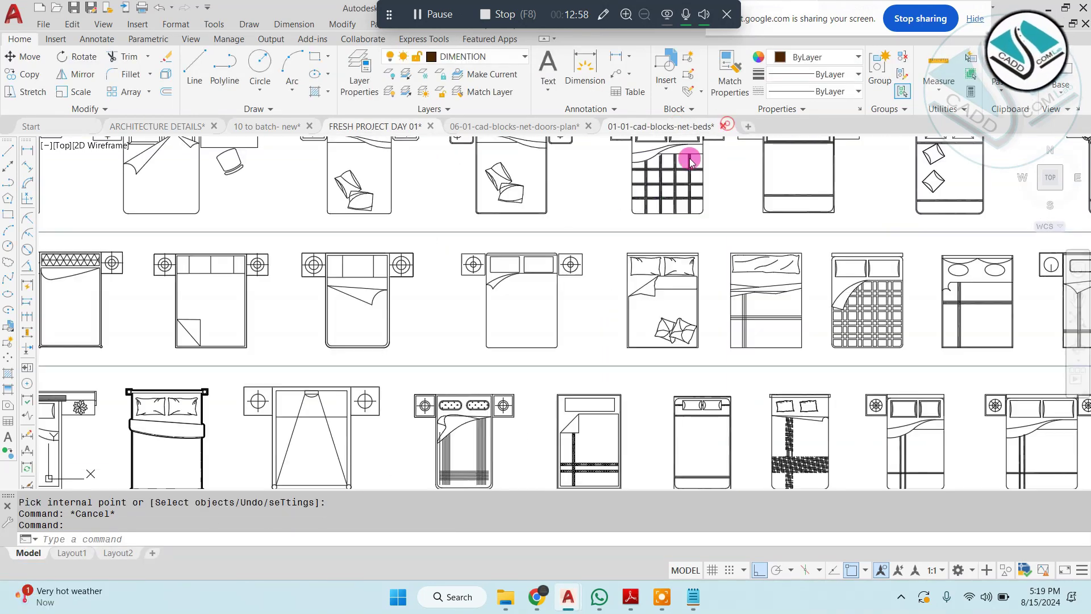
click(594, 328)
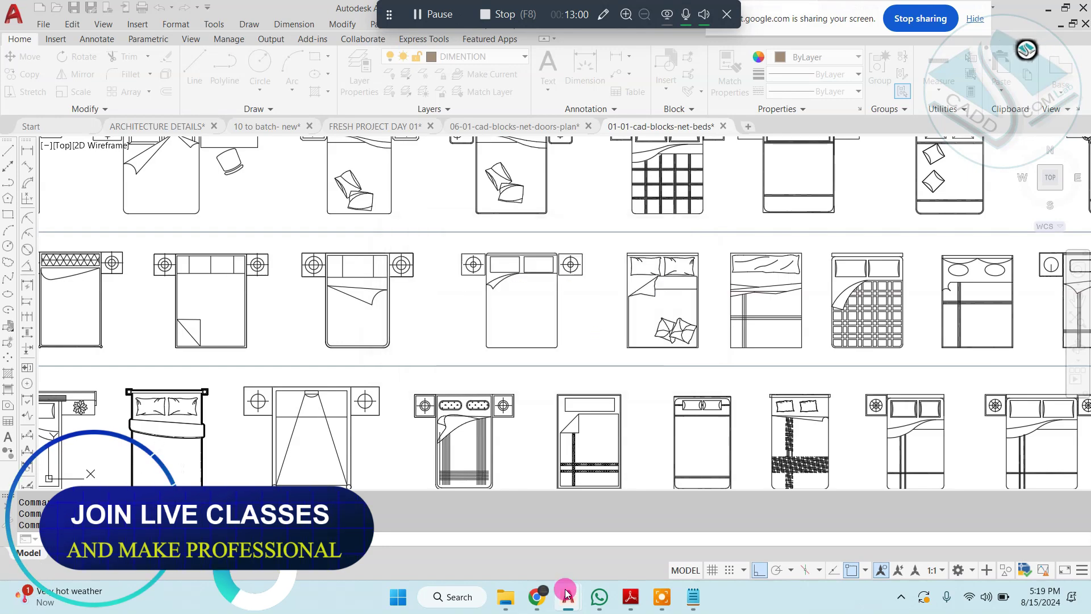
Step: Switch to Furniture standard.pdf in Adobe Reader and go to the section "1. Size of beds"
click(568, 594)
mouse_move(635, 591)
click(688, 531)
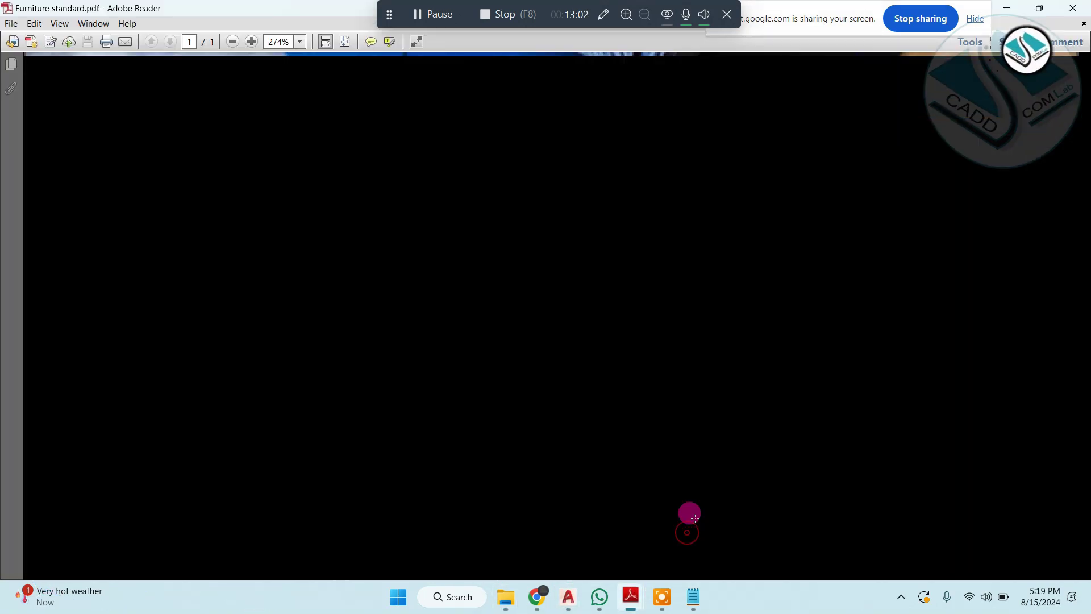
scroll(589, 376, down, 4)
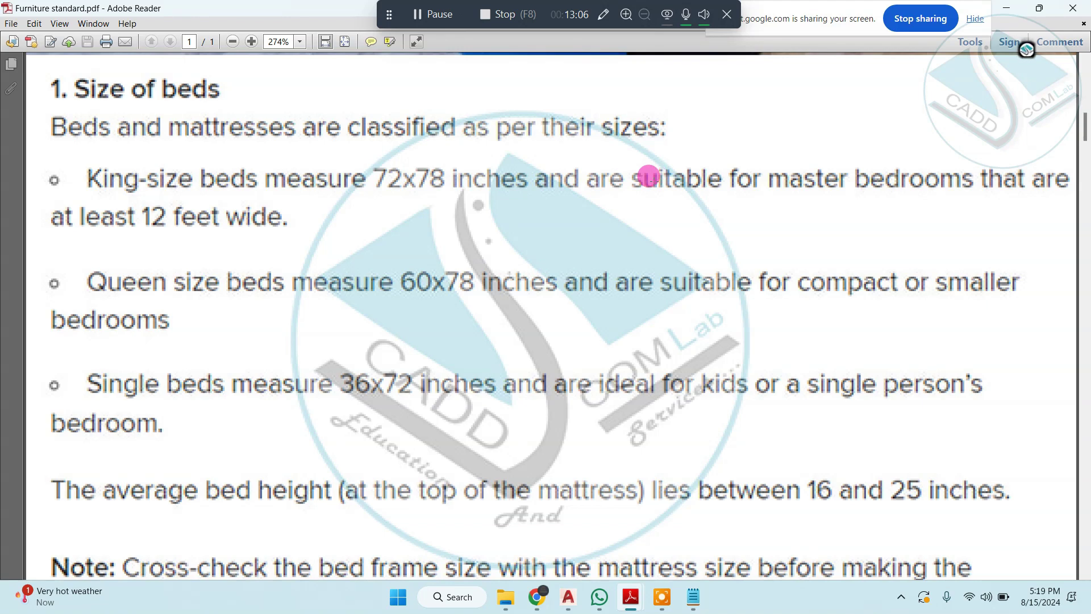
Step: Mark up the king-size bed entry, circling 72x78, and underline the queen-size bed entry with the on-screen pen
click(603, 16)
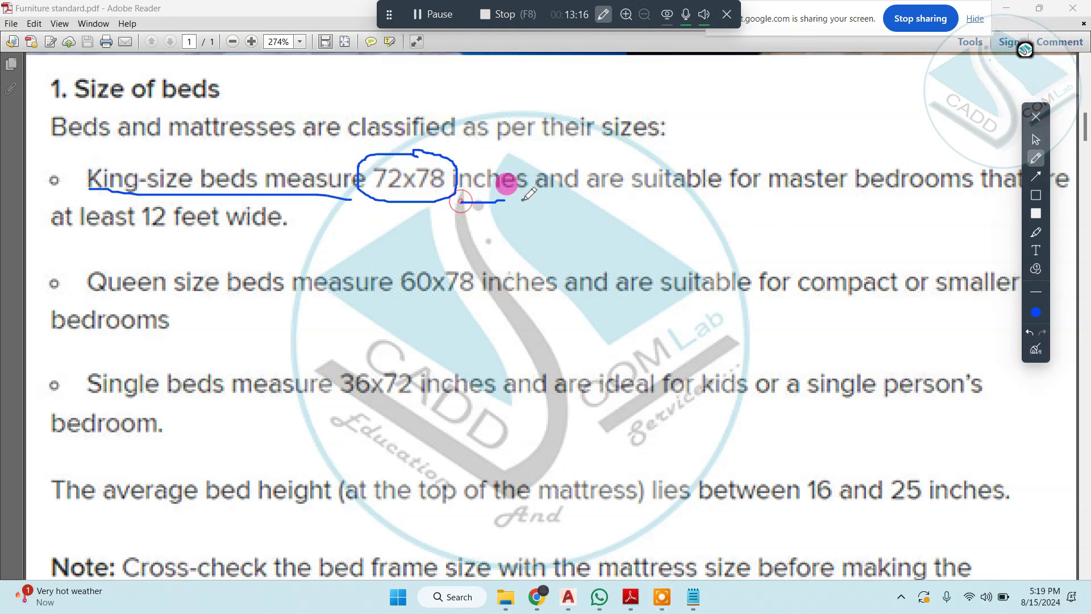
drag(715, 178, 1062, 189)
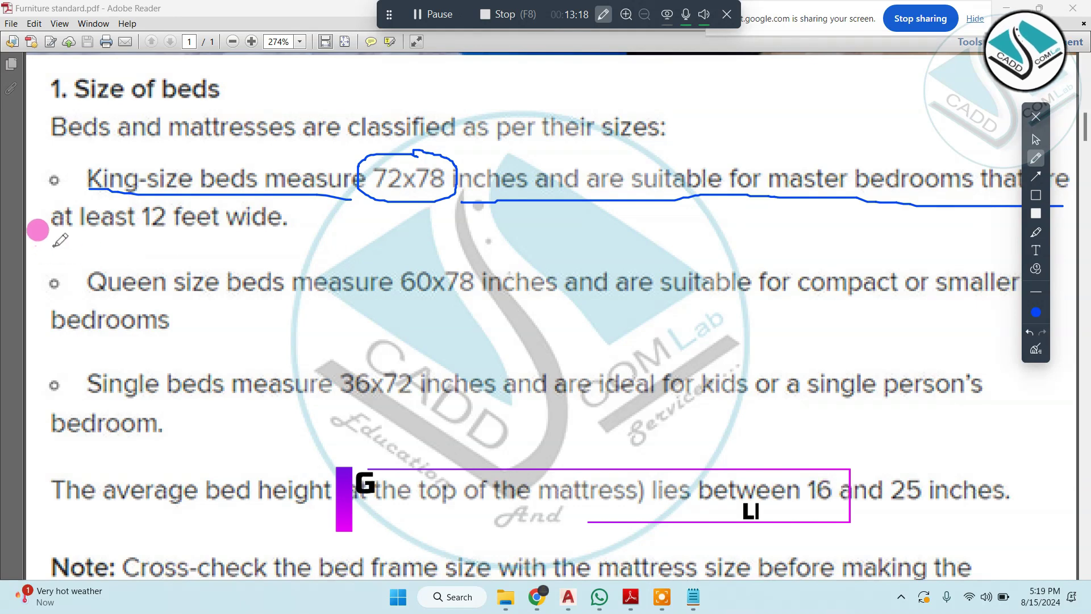
drag(50, 239, 281, 243)
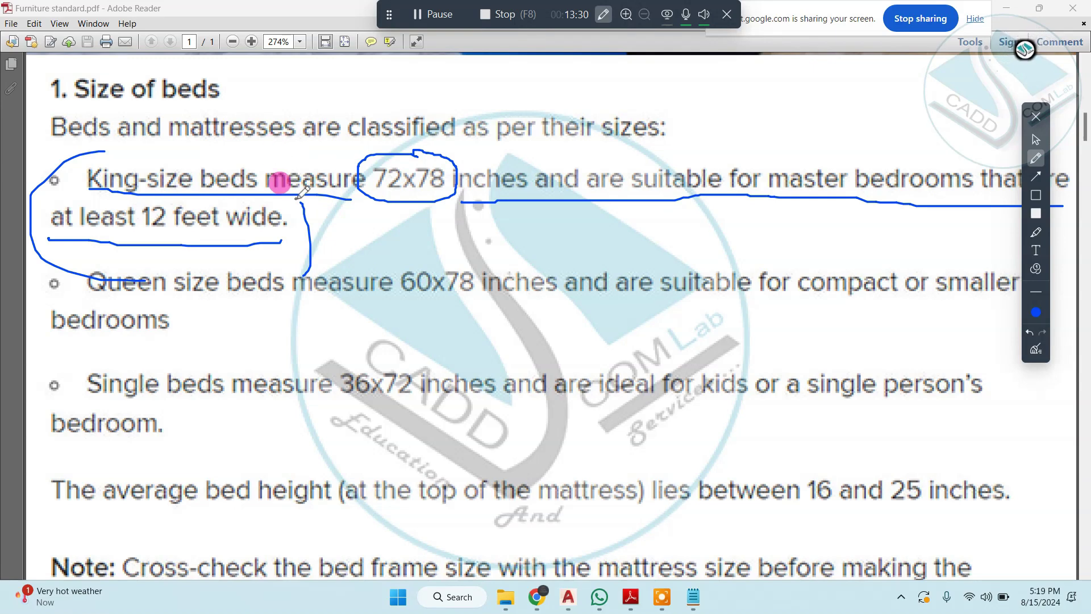
drag(74, 301, 488, 298)
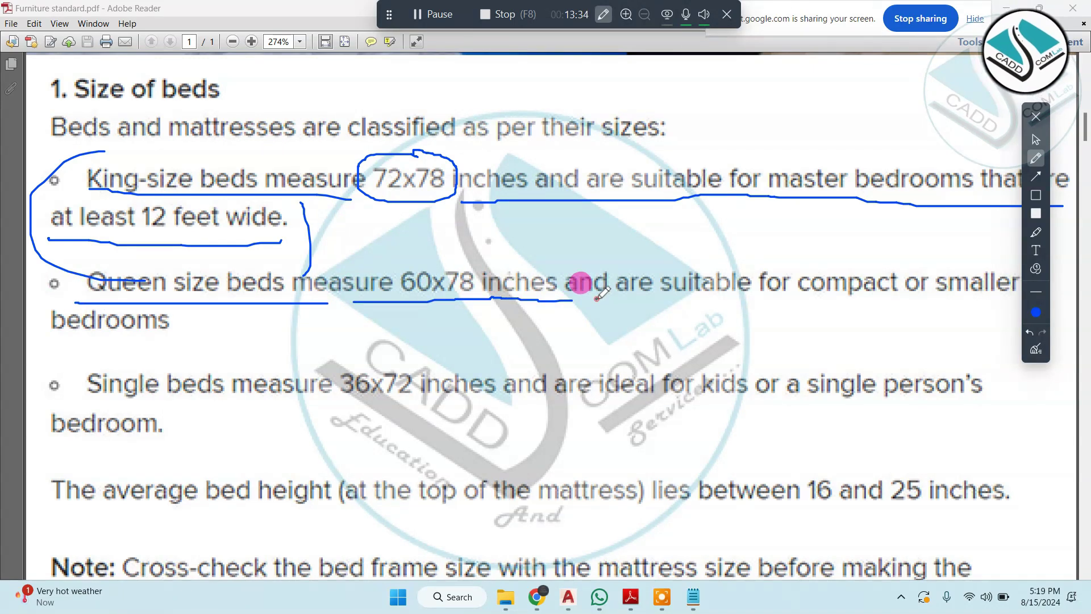
drag(596, 299, 985, 301)
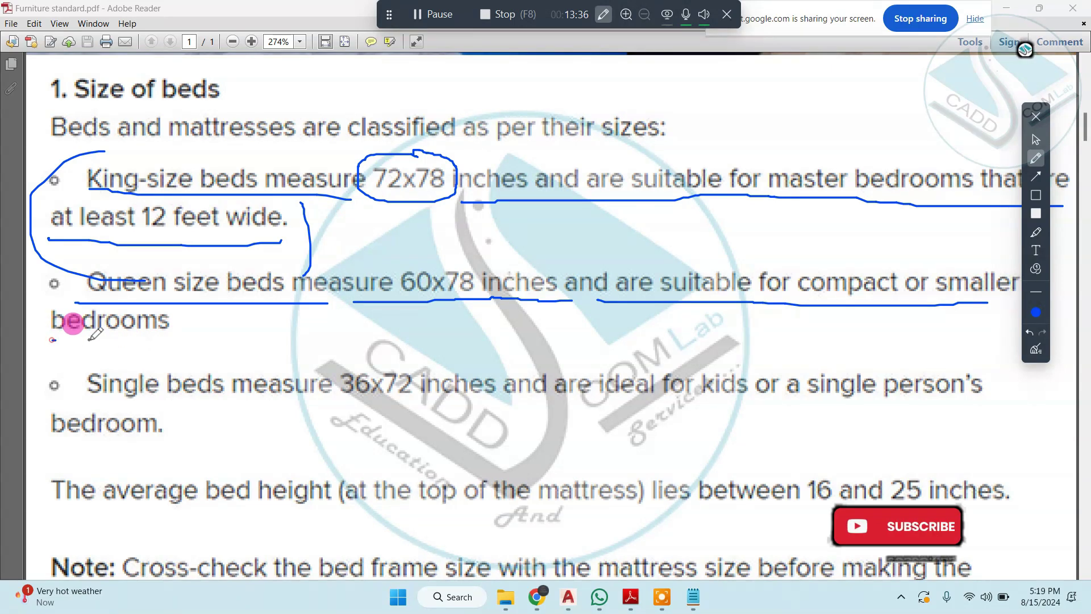
drag(56, 332, 159, 332)
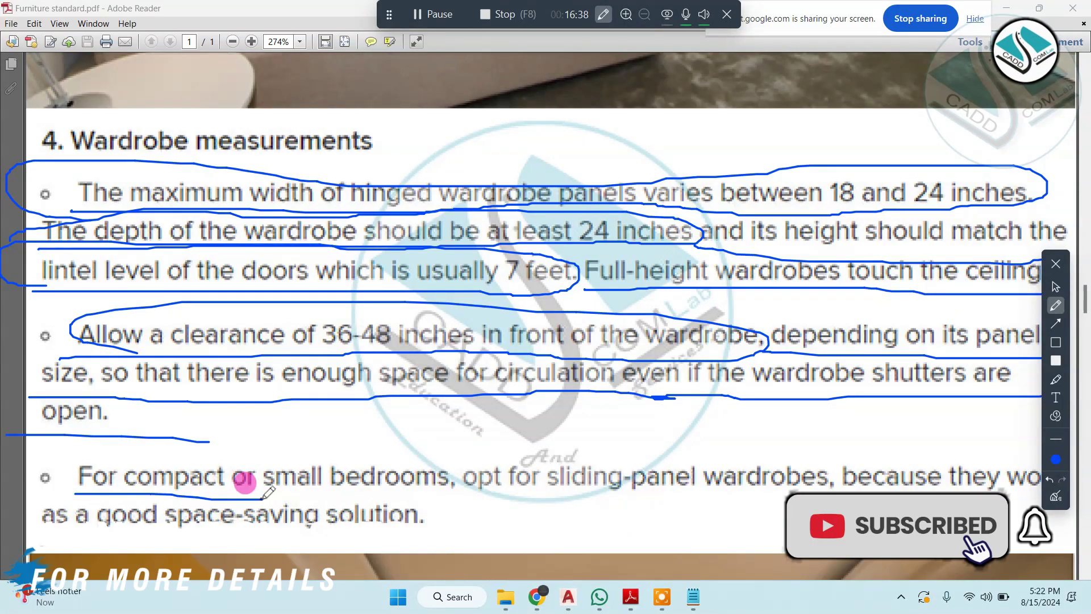
Step: Underline the sliding-panel wardrobe advice for small bedrooms, and clear all pen markings on the wardrobe section
drag(262, 499, 1036, 494)
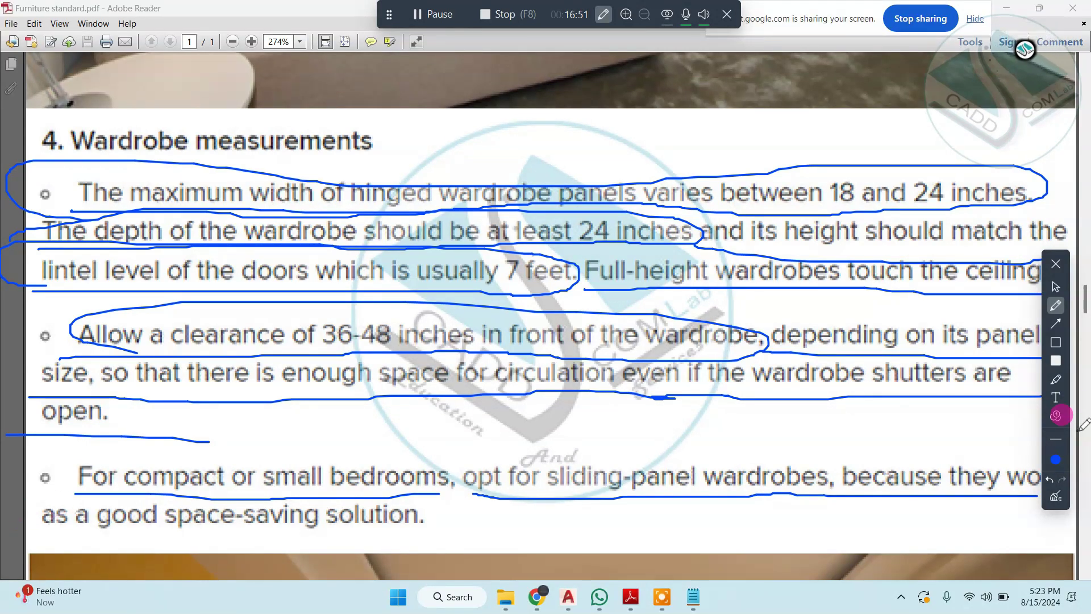
click(1056, 498)
click(1052, 258)
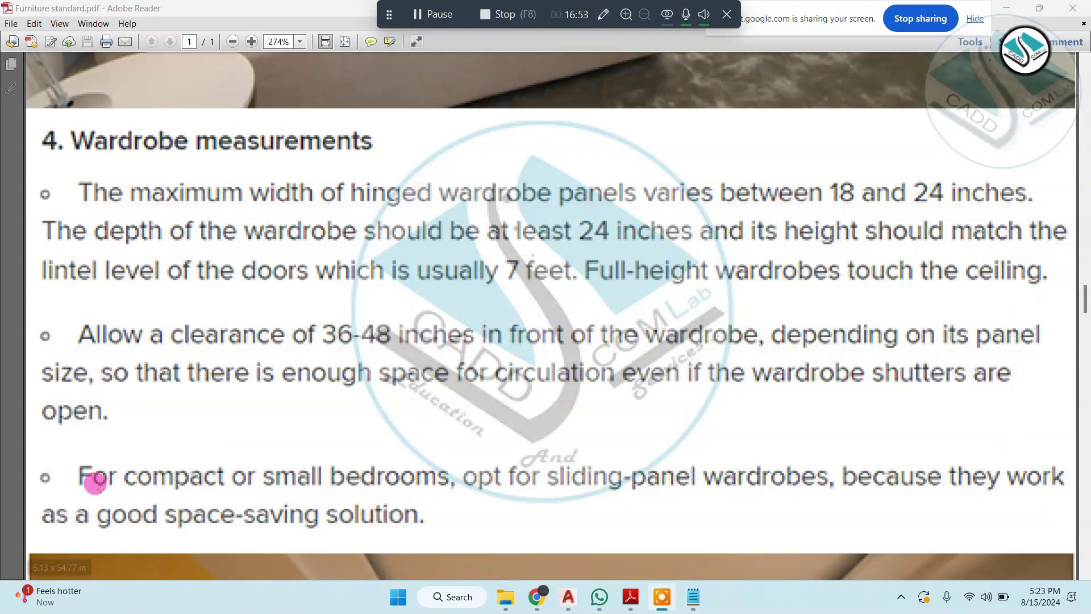
Step: In "5. TV distance from the bed", outline the 32-42 inch TV size sentence and the whole paragraph with the pen, and clear the markings
scroll(536, 365, down, 5)
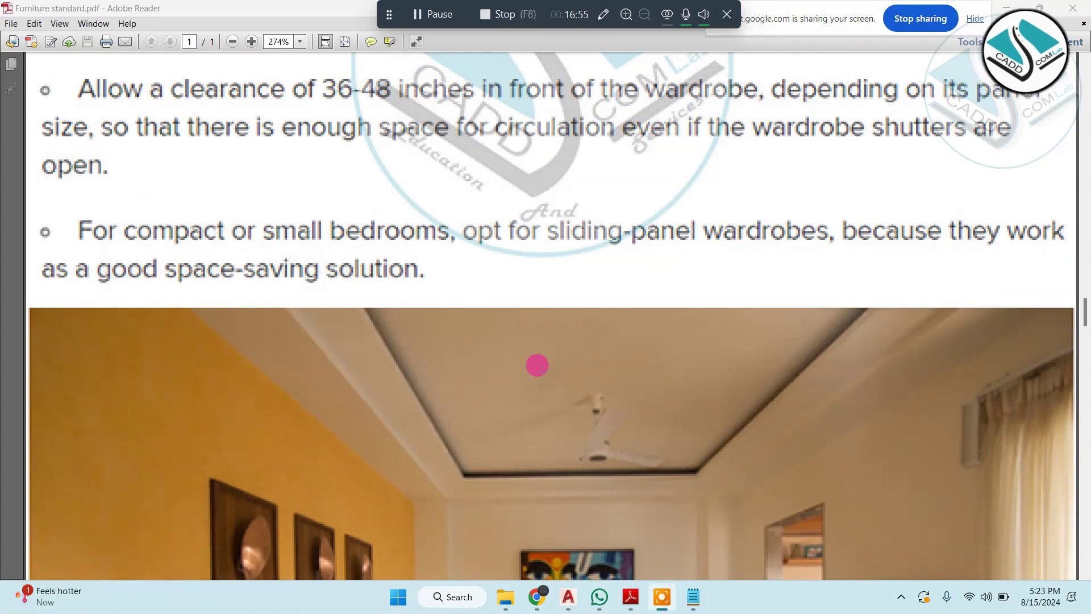
scroll(537, 364, down, 15)
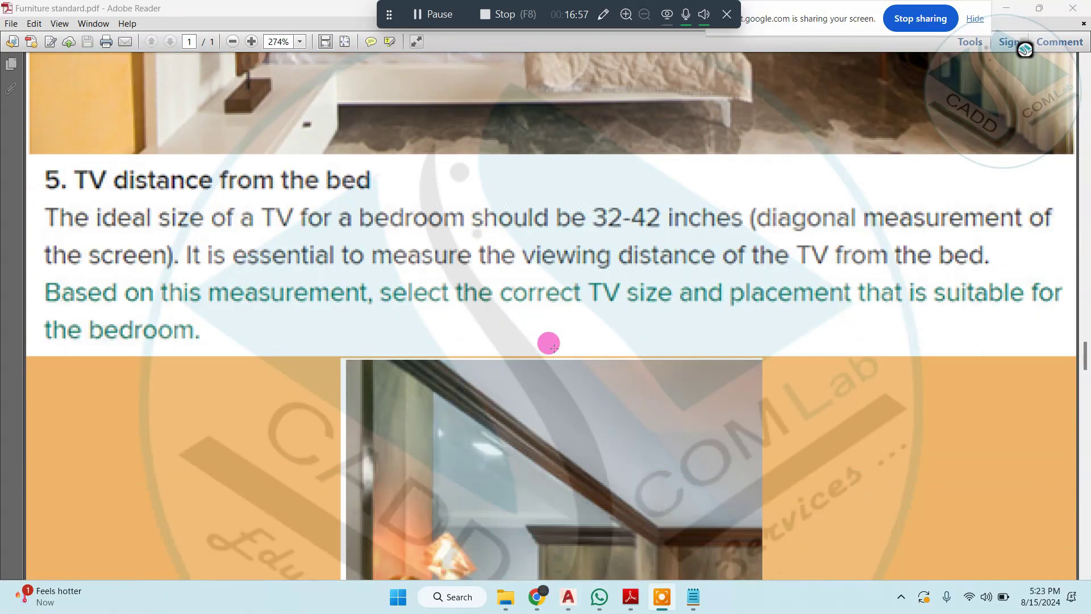
click(599, 20)
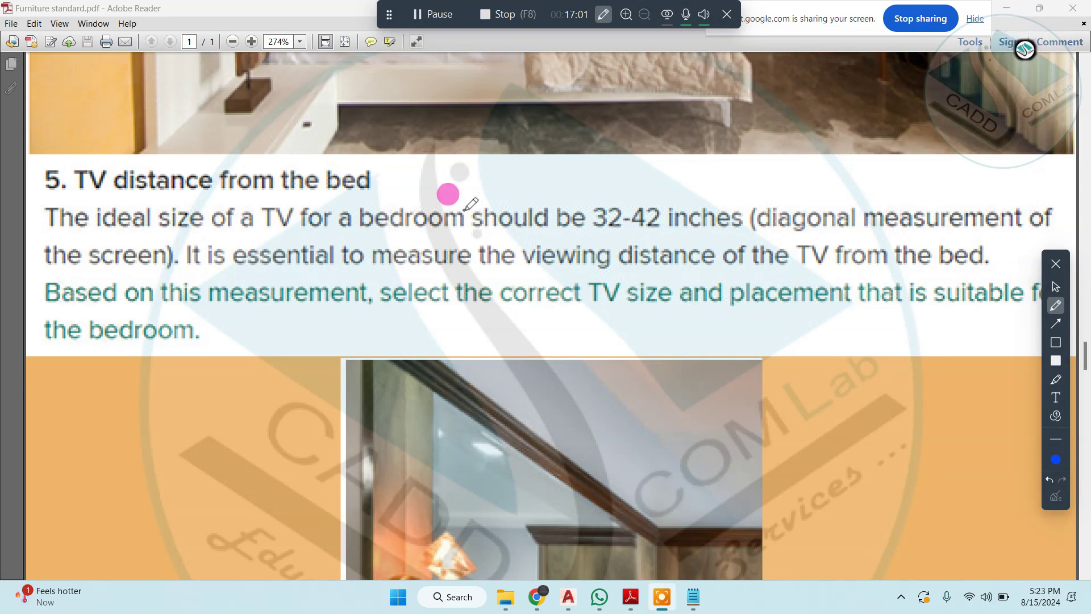
drag(47, 230, 207, 234)
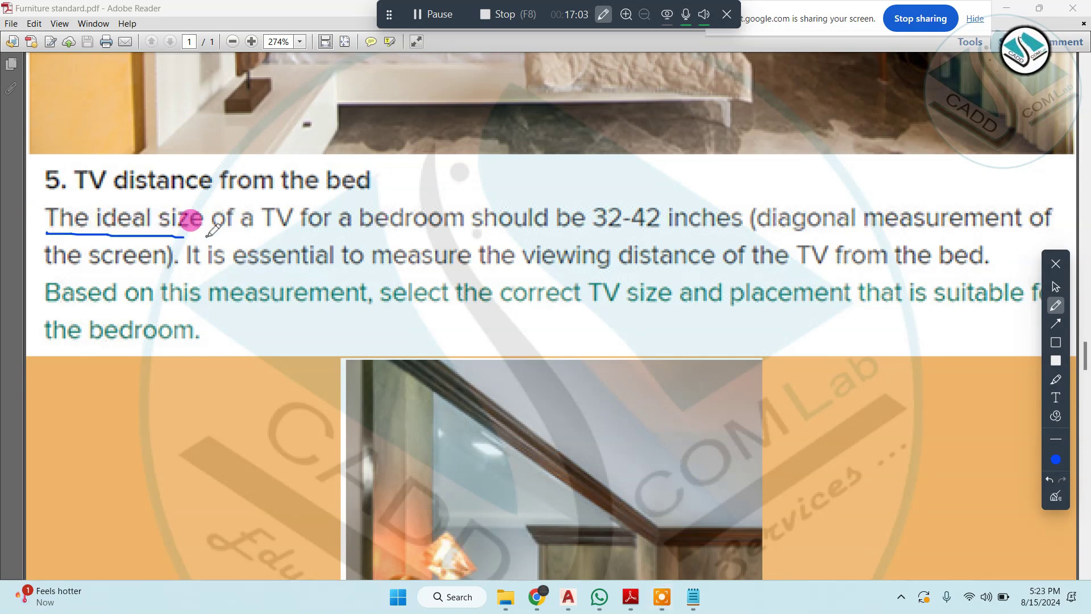
mouse_move(478, 221)
mouse_down()
mouse_move(665, 220)
mouse_move(560, 187)
mouse_move(15, 216)
mouse_up()
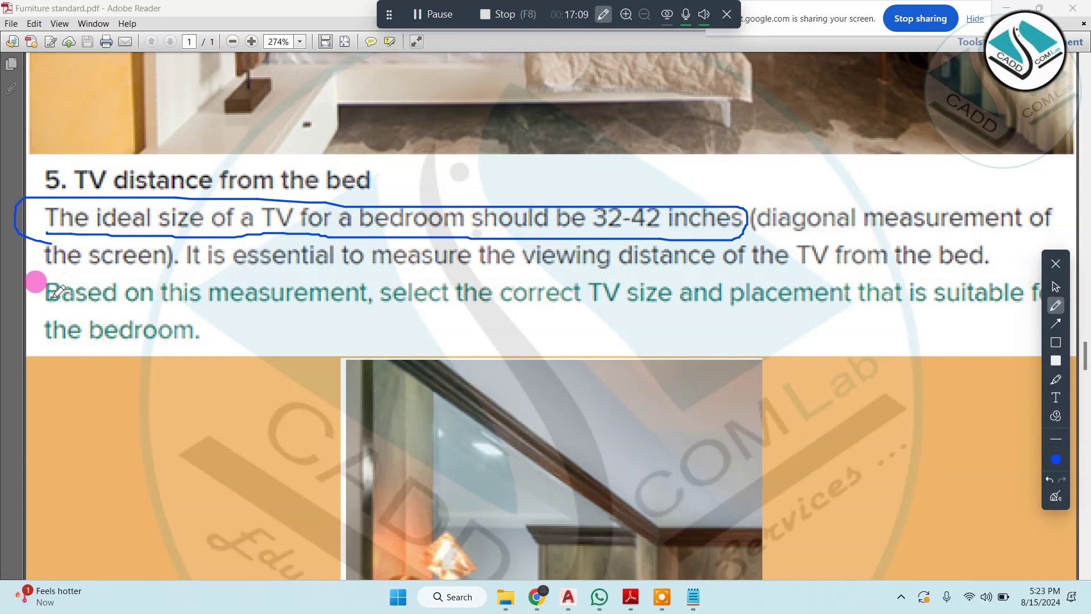
mouse_move(33, 338)
mouse_down()
mouse_move(171, 339)
mouse_move(297, 311)
mouse_move(1040, 310)
mouse_move(585, 175)
mouse_move(3, 174)
mouse_move(2, 249)
mouse_up()
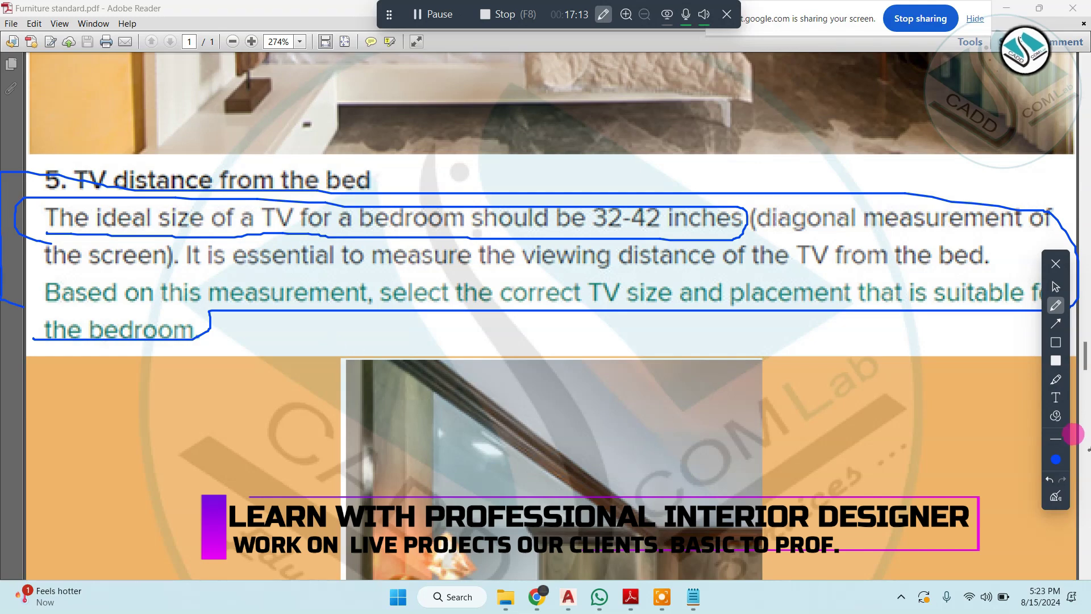
click(1050, 501)
click(1055, 264)
Step: In "8. Ceiling height", outline the 9 feet minimum ceiling height line and underline the line below it with the pen
scroll(699, 306, down, 8)
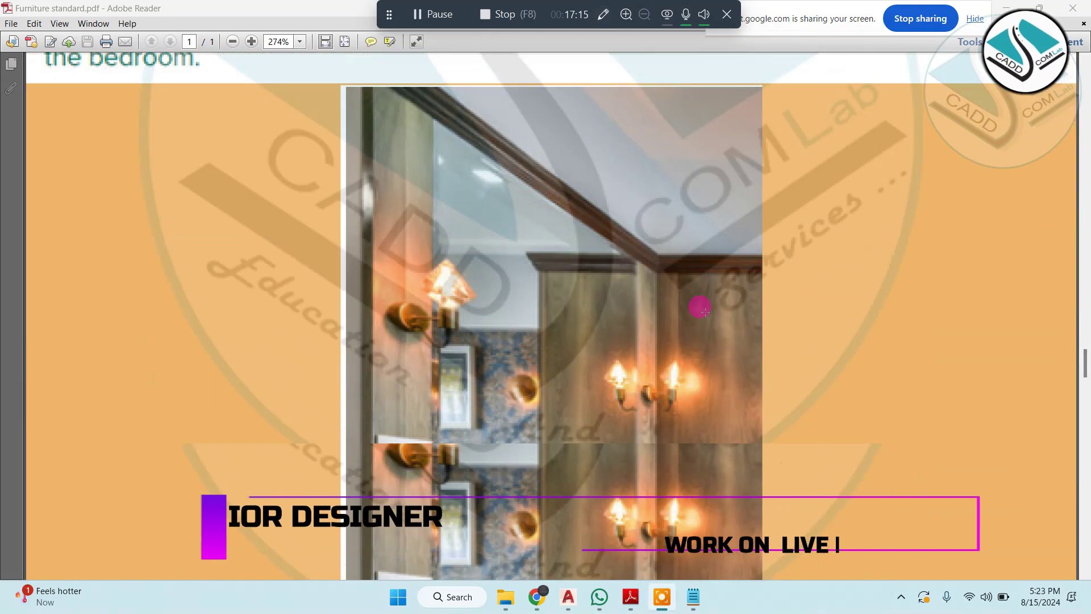
scroll(673, 305, down, 10)
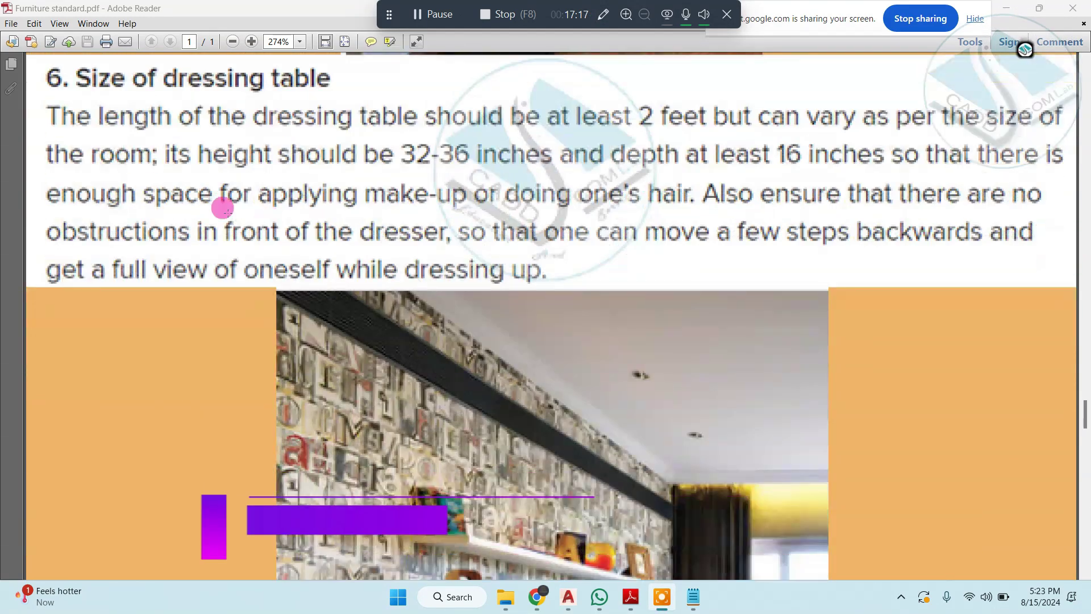
scroll(561, 237, down, 10)
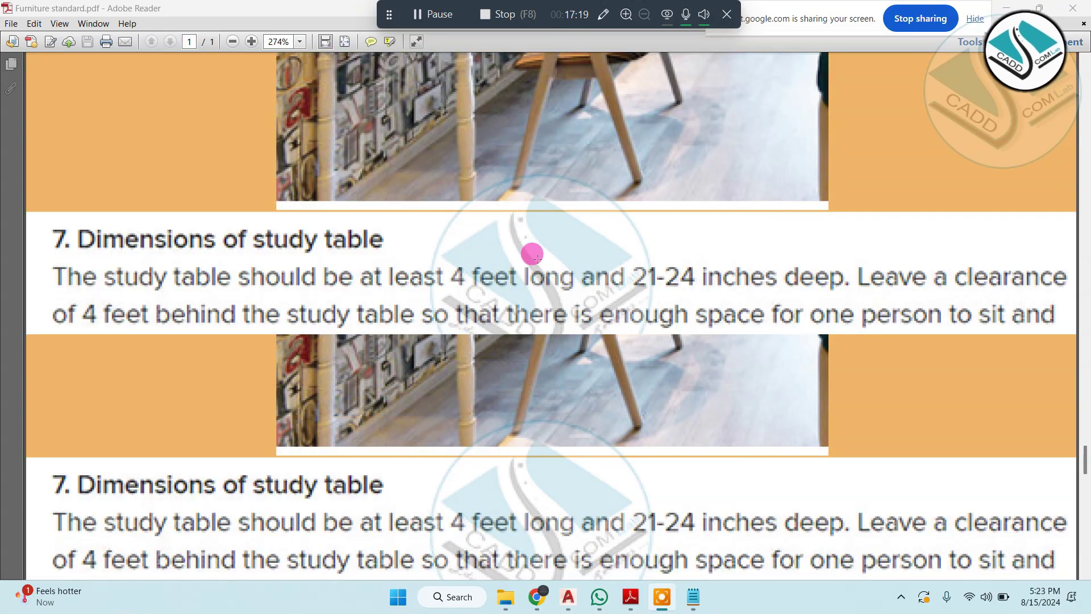
scroll(532, 254, down, 10)
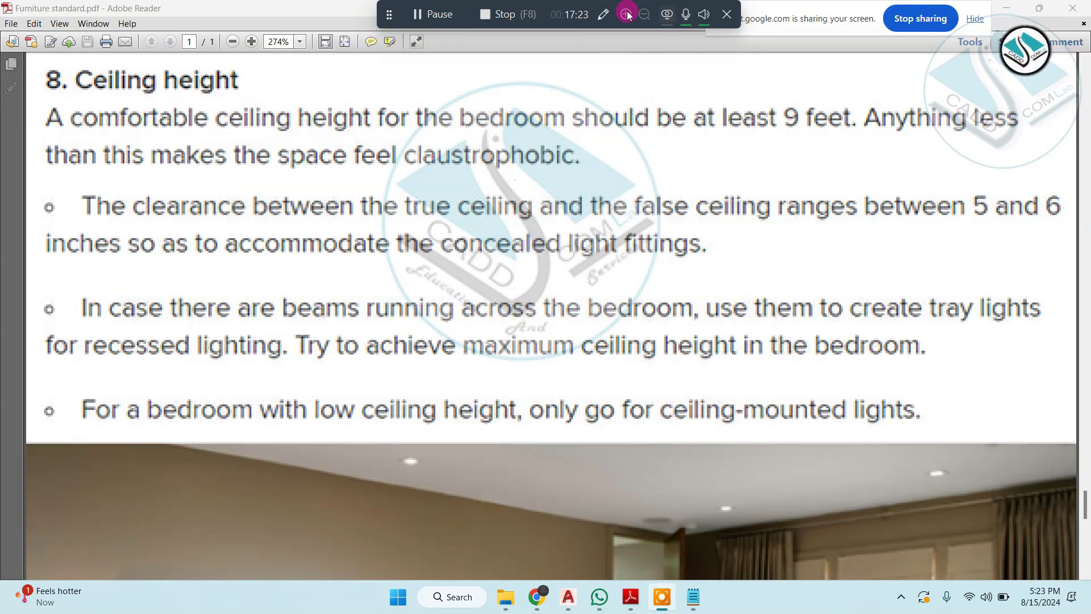
click(601, 17)
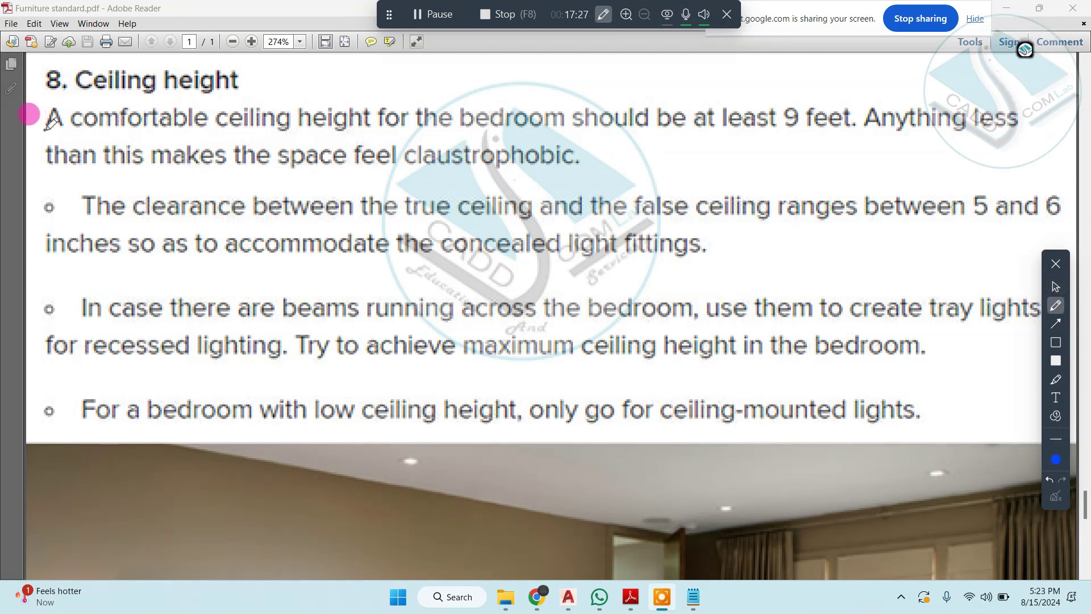
mouse_move(40, 134)
mouse_down()
mouse_move(818, 139)
mouse_move(1006, 128)
mouse_move(616, 77)
mouse_up()
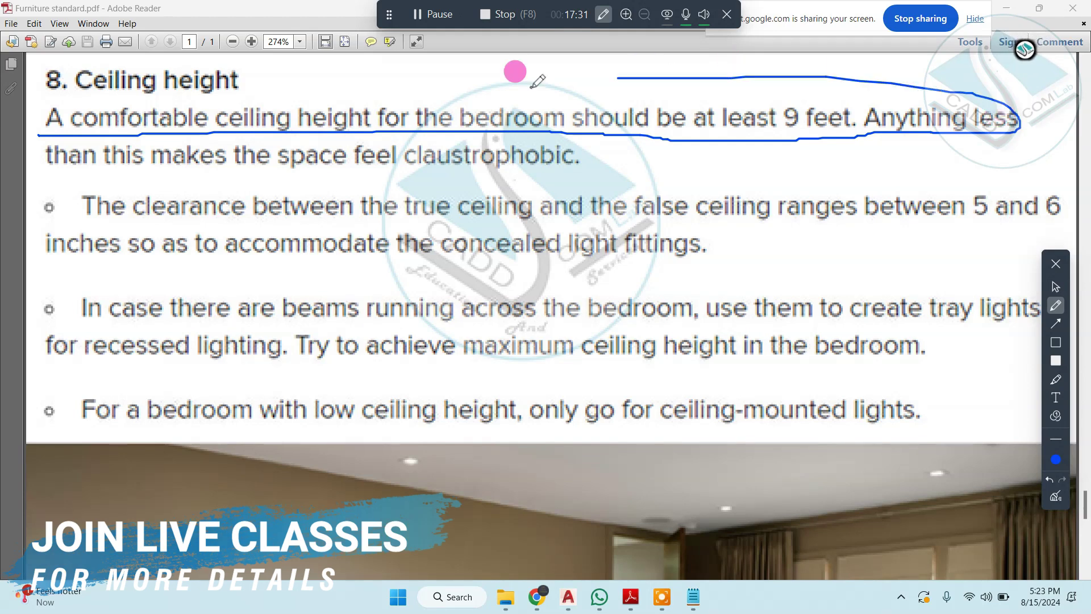
drag(515, 72, 9, 105)
drag(48, 179, 599, 168)
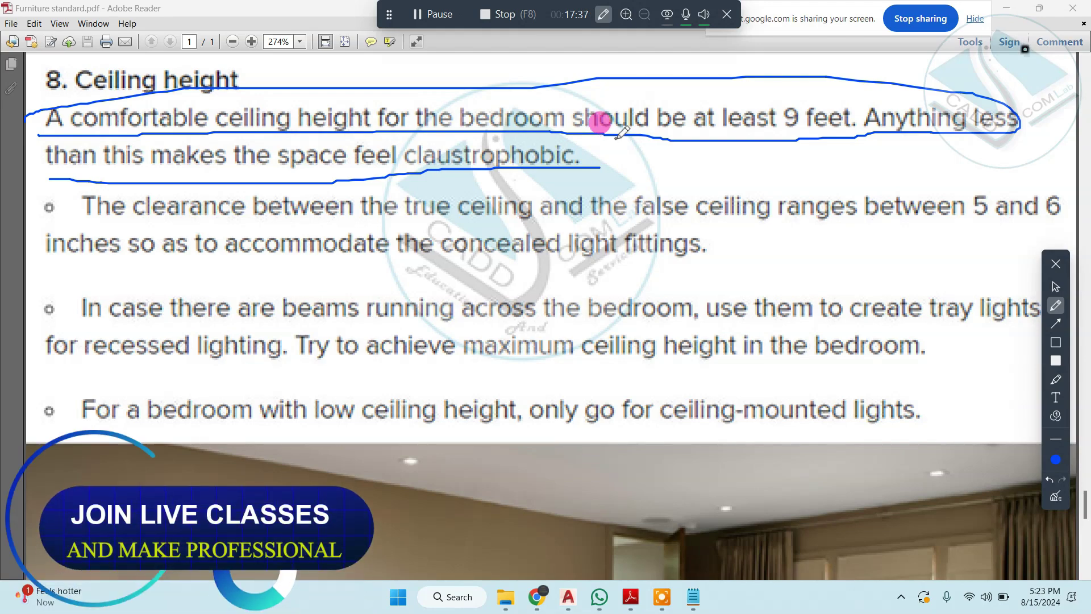
Step: Clear the pen markings from the ceiling height section, exit pen mode and close Furniture standard.pdf
click(1051, 492)
click(1056, 284)
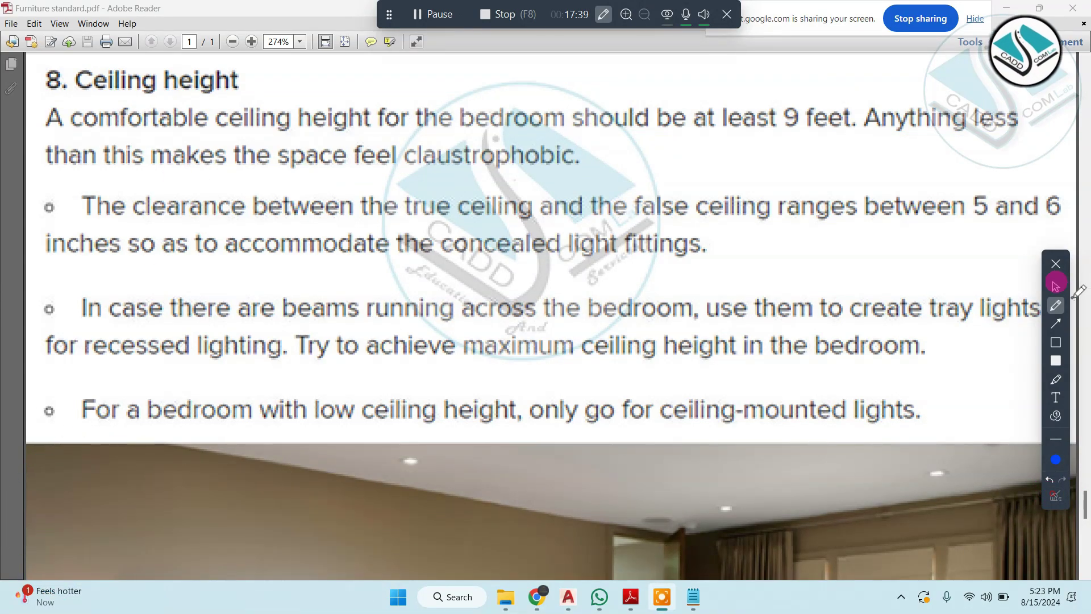
click(1060, 267)
click(1072, 8)
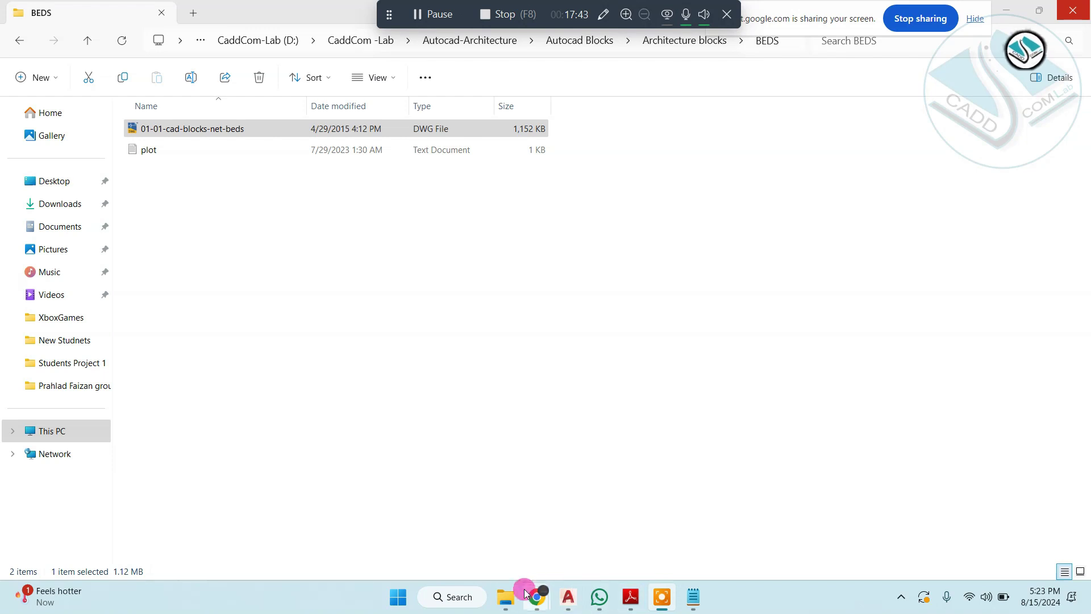
Step: Switch to the Furniture Standard sizes folder and open DRG ROOM OR LIVING STANDARD SIZES.pdf from its drg.room standard subfolder
mouse_move(517, 598)
click(660, 514)
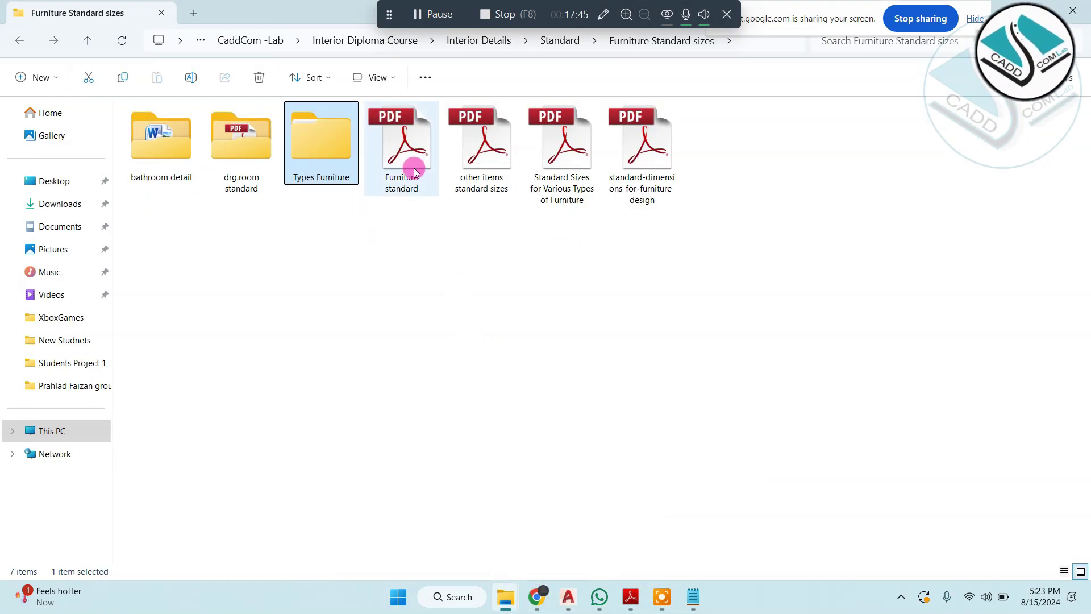
double_click(244, 125)
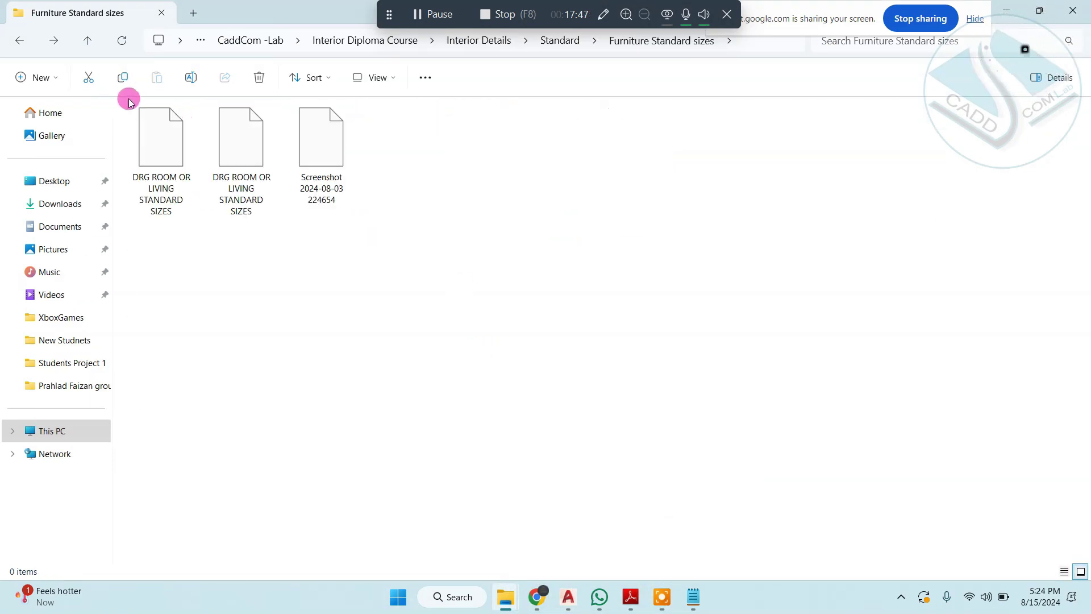
click(235, 137)
double_click(233, 137)
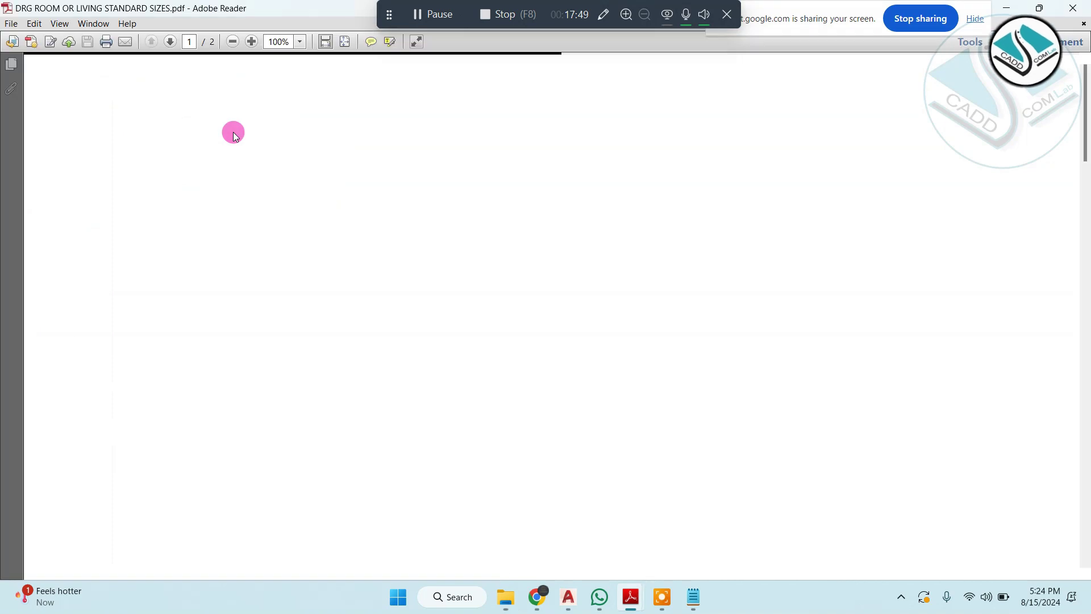
Step: Underline the standard coffee table width of 22 to 30 inches with the on-screen pen
scroll(494, 280, down, 5)
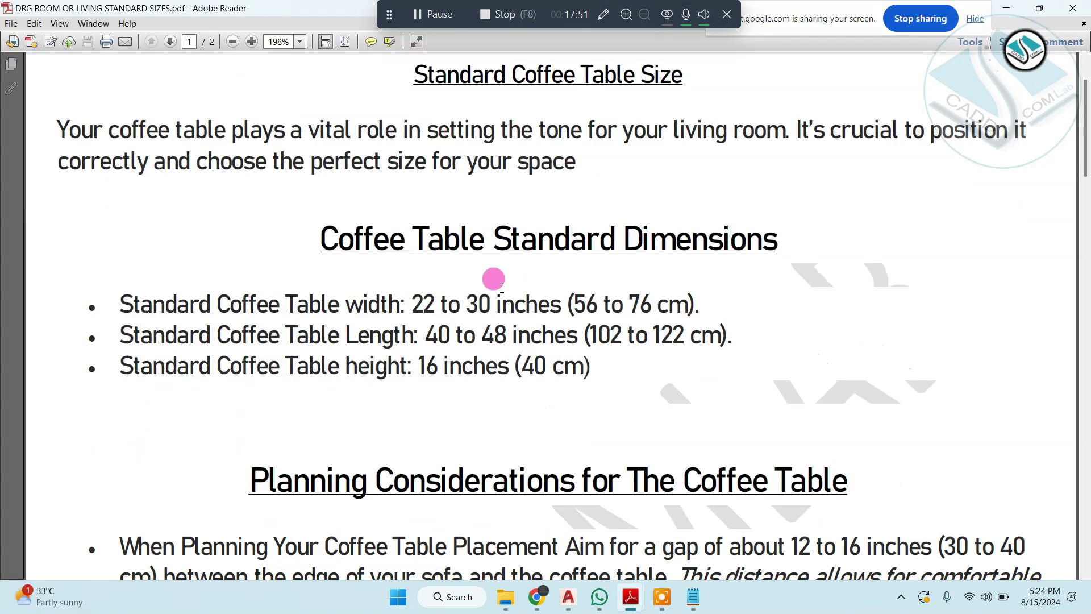
scroll(467, 252, down, 1)
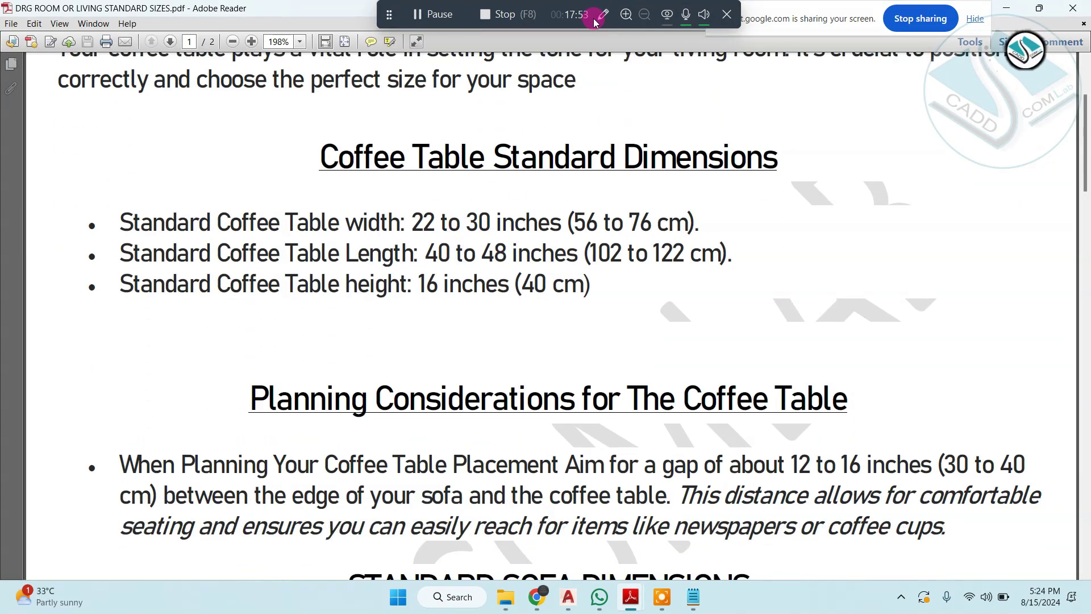
click(603, 15)
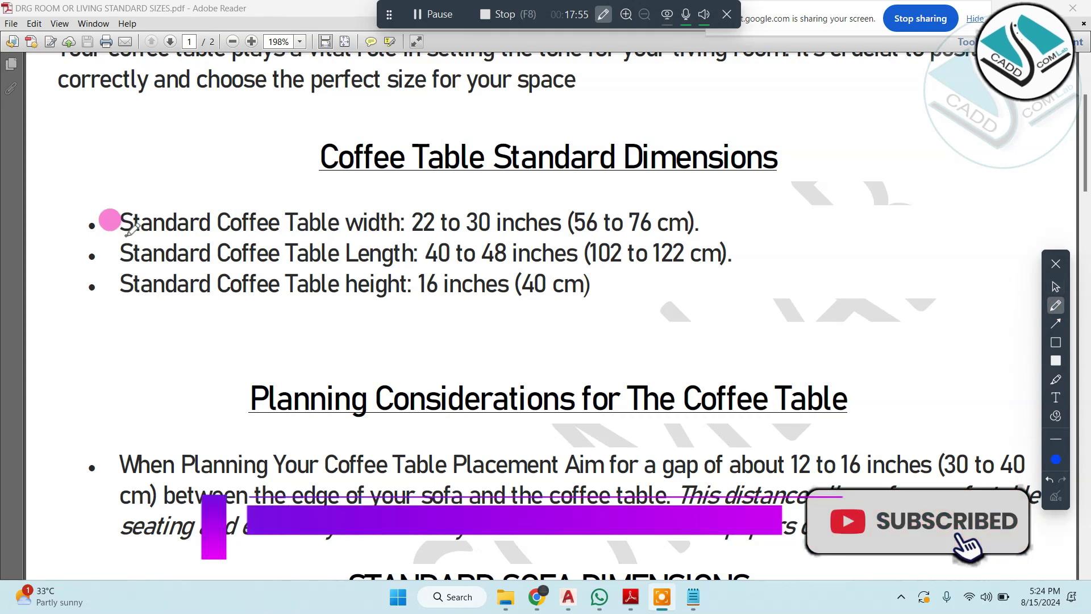
drag(118, 233, 694, 229)
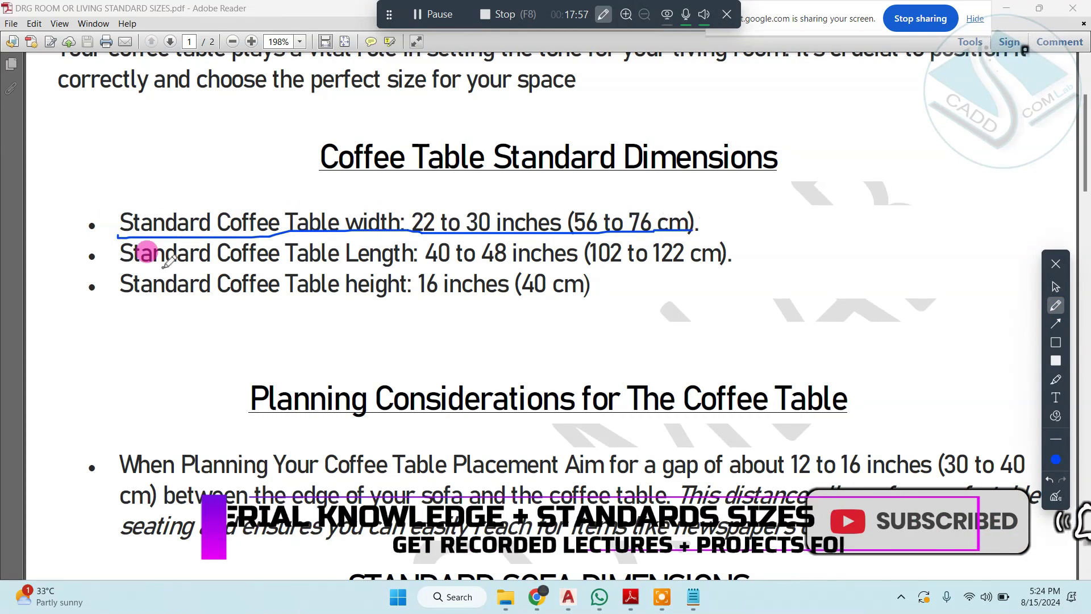
Step: Underline the standard coffee table length and height lines with the on-screen pen, and clear all pen markings
drag(95, 263, 744, 264)
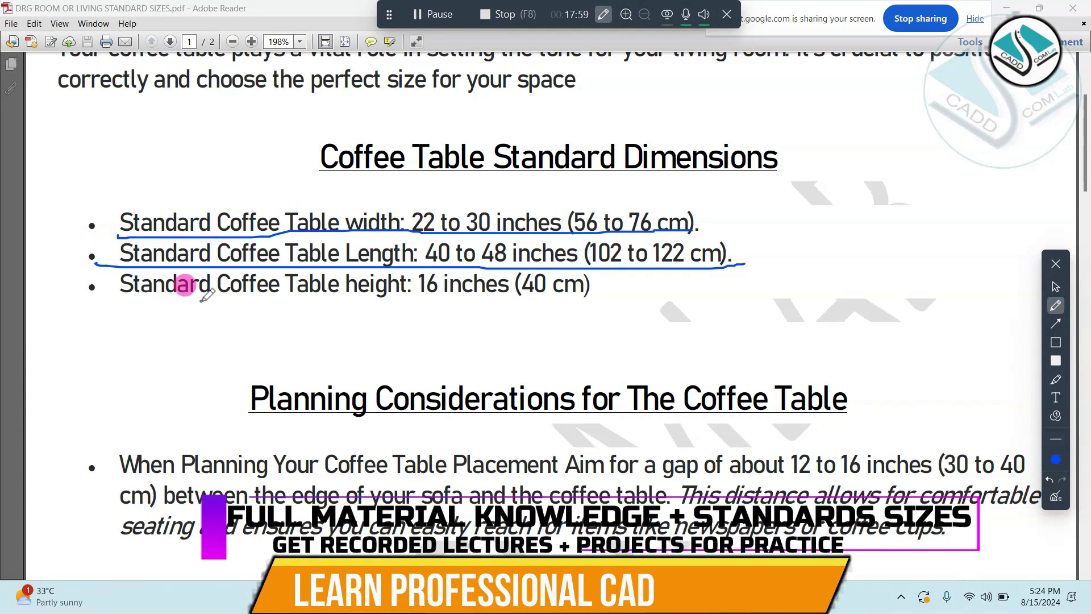
drag(109, 300, 646, 298)
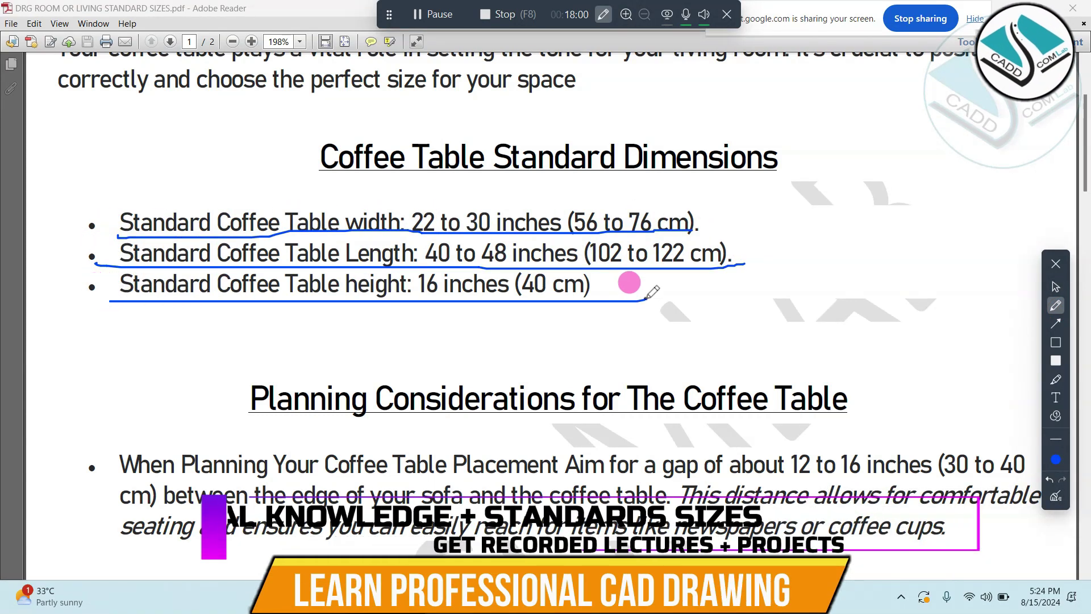
click(1056, 496)
Step: Review the standard sofa, side table and rug sizes in the rest of the PDF and close it
scroll(791, 360, down, 6)
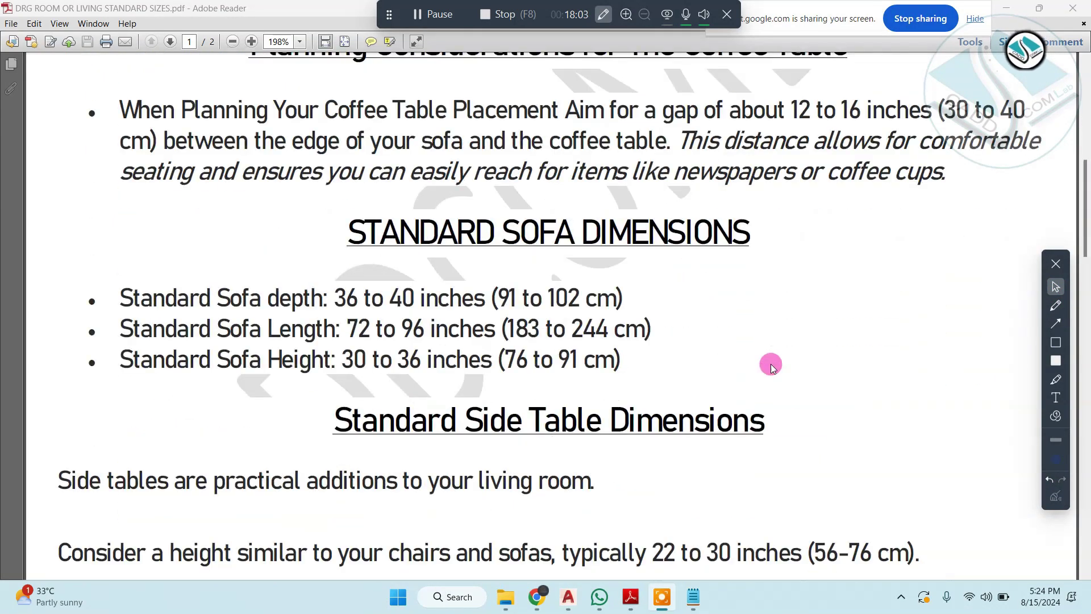
scroll(772, 364, down, 3)
scroll(754, 362, down, 2)
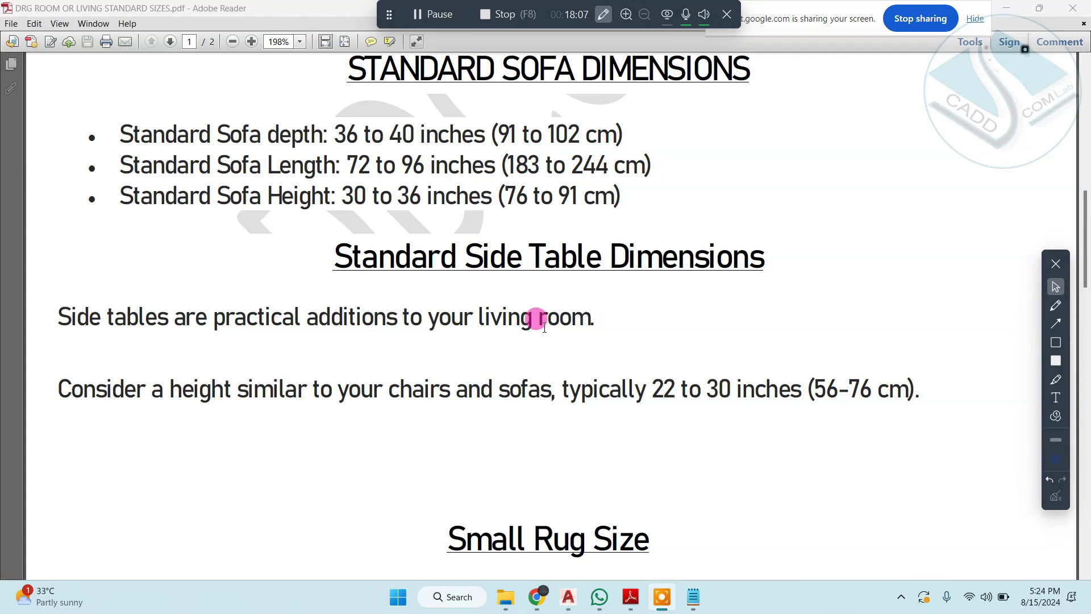
scroll(592, 340, down, 4)
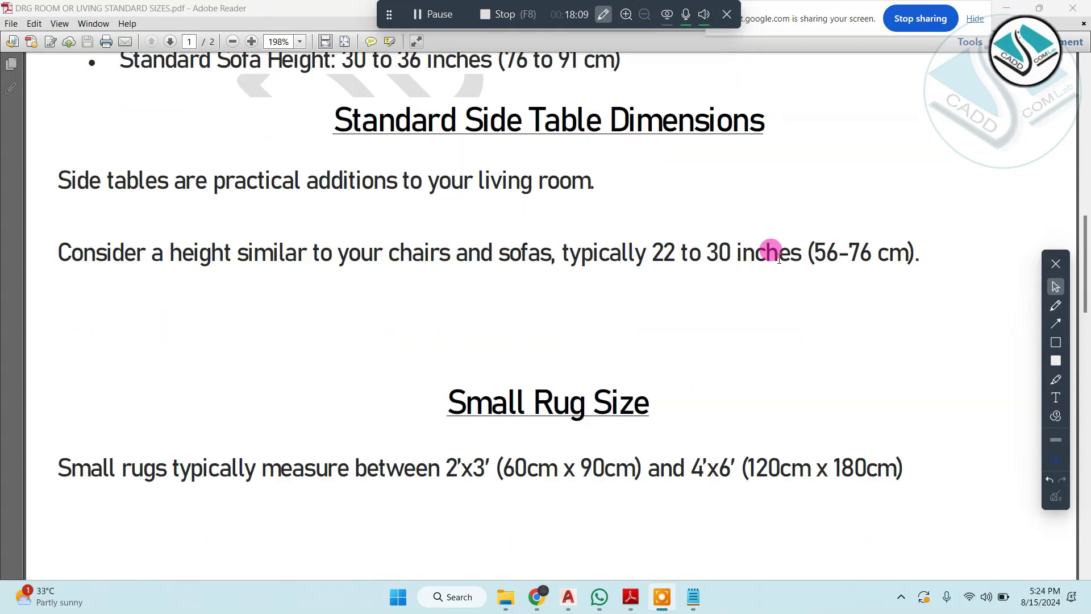
scroll(737, 258, down, 20)
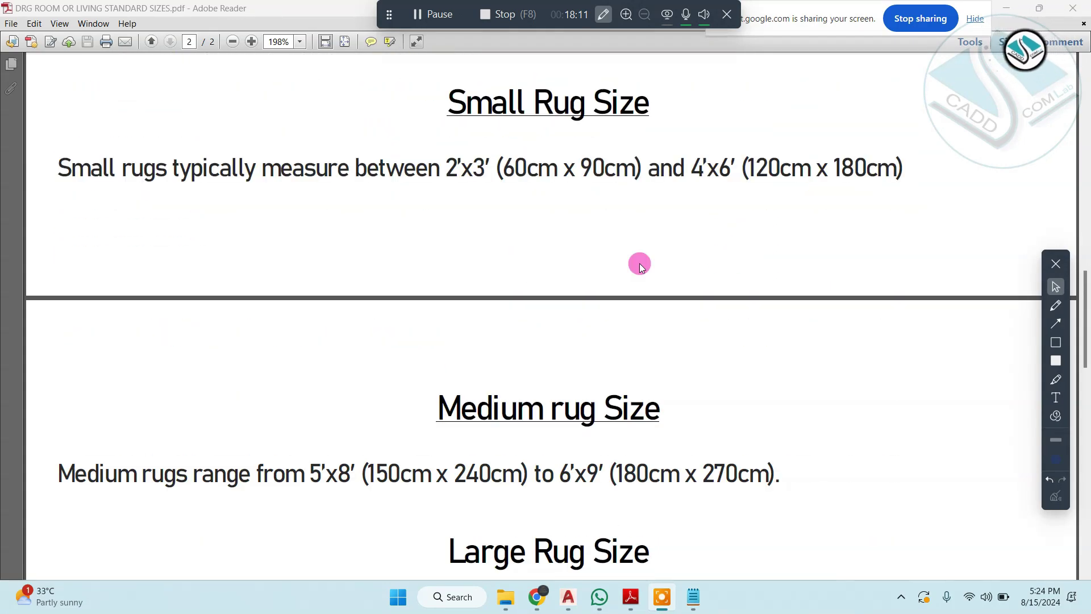
scroll(627, 265, down, 18)
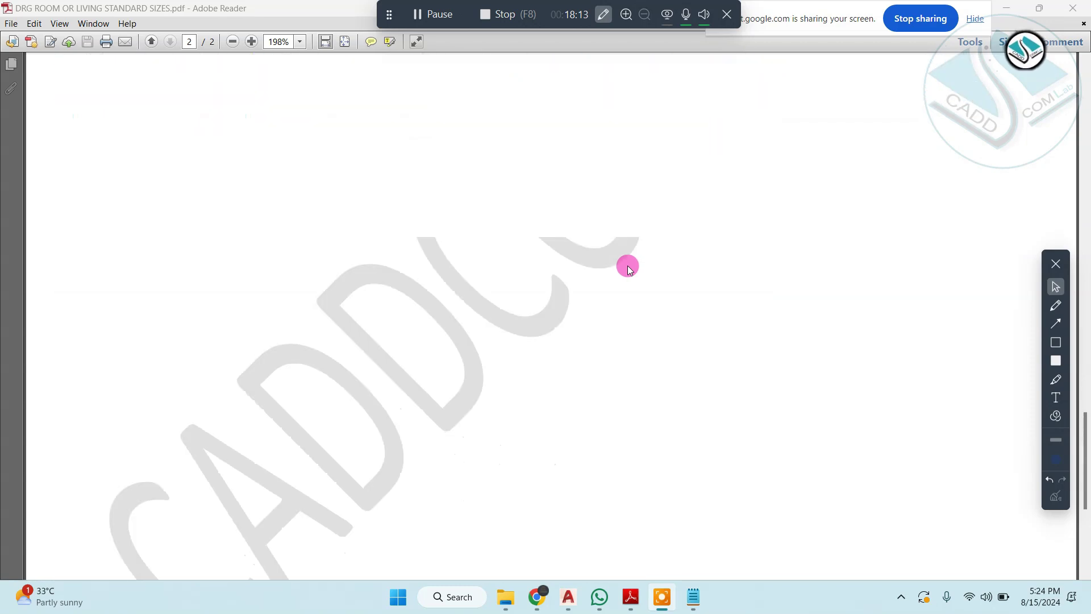
click(1078, 5)
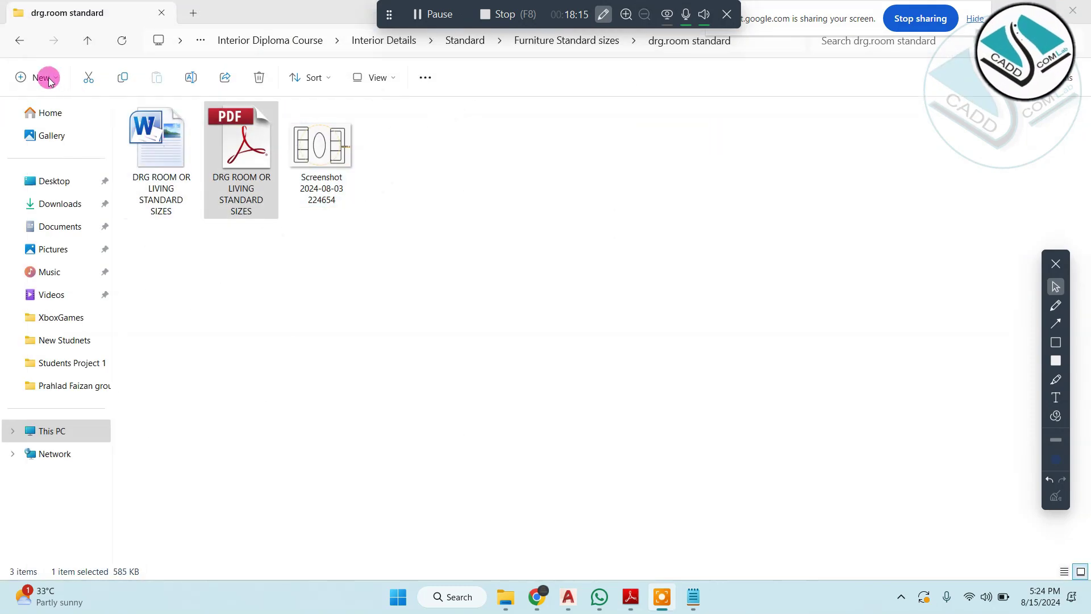
Step: Return to the Furniture Standard sizes folder and open the BATHROOM STANDARD Word document from its bathroom detail subfolder
click(21, 41)
double_click(146, 145)
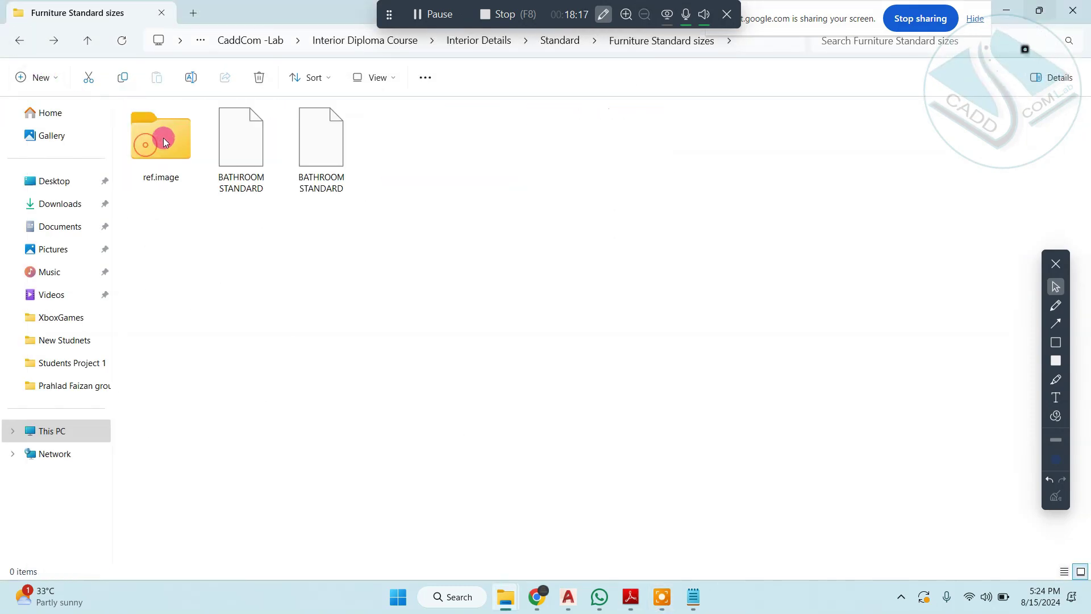
click(261, 142)
double_click(260, 141)
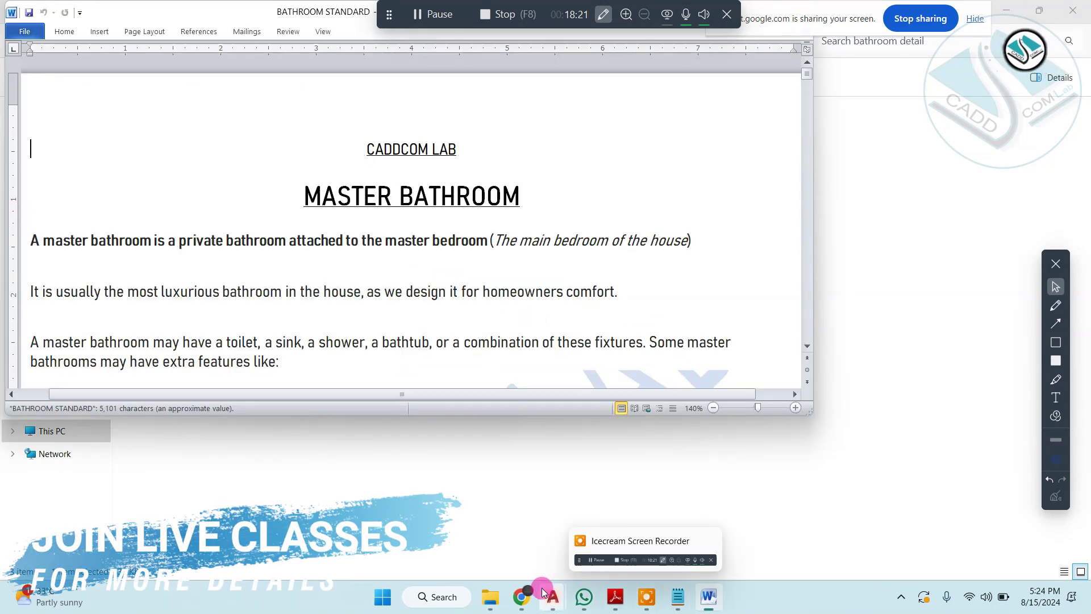
Step: Switch to FRESH PROJECT DAY 01.dwg in AutoCAD and examine the fixtures in the toilet attached to the master bedroom
mouse_move(553, 597)
click(351, 537)
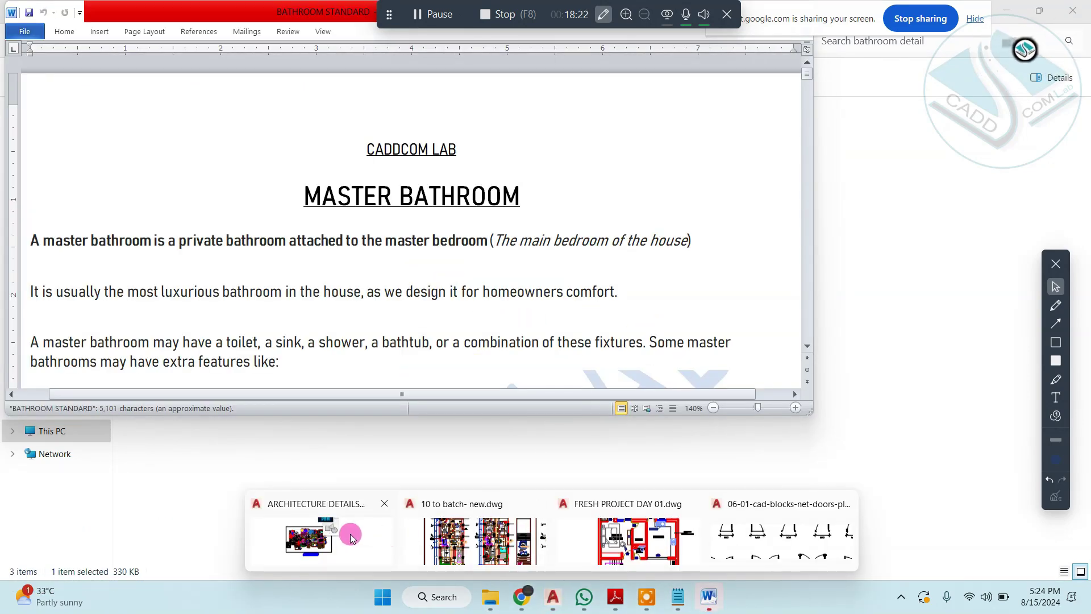
click(627, 536)
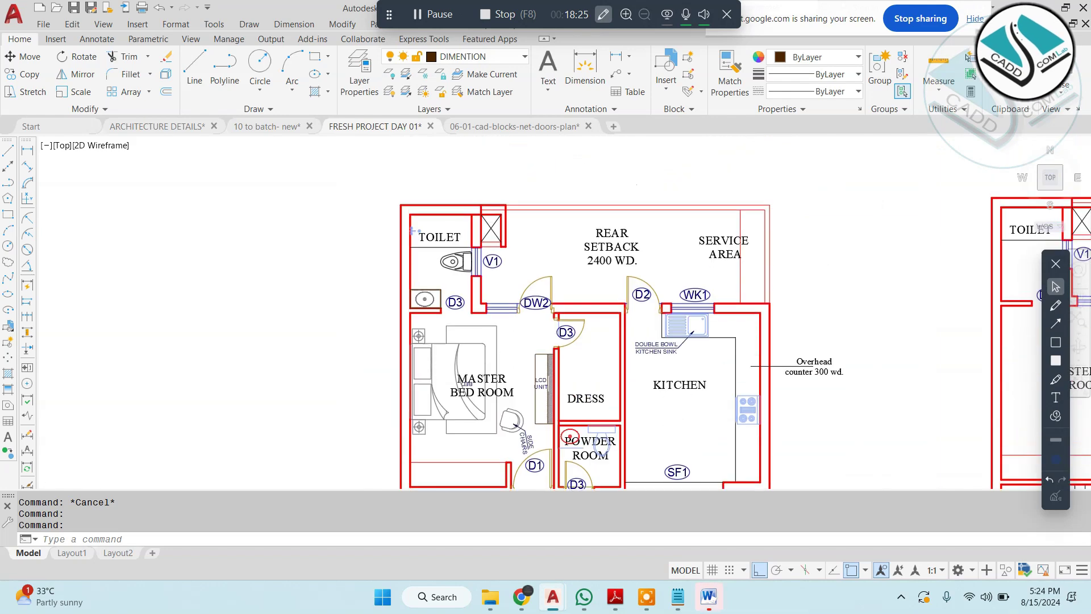
scroll(451, 232, up, 6)
middle_drag(470, 342, 528, 263)
middle_drag(483, 375, 526, 287)
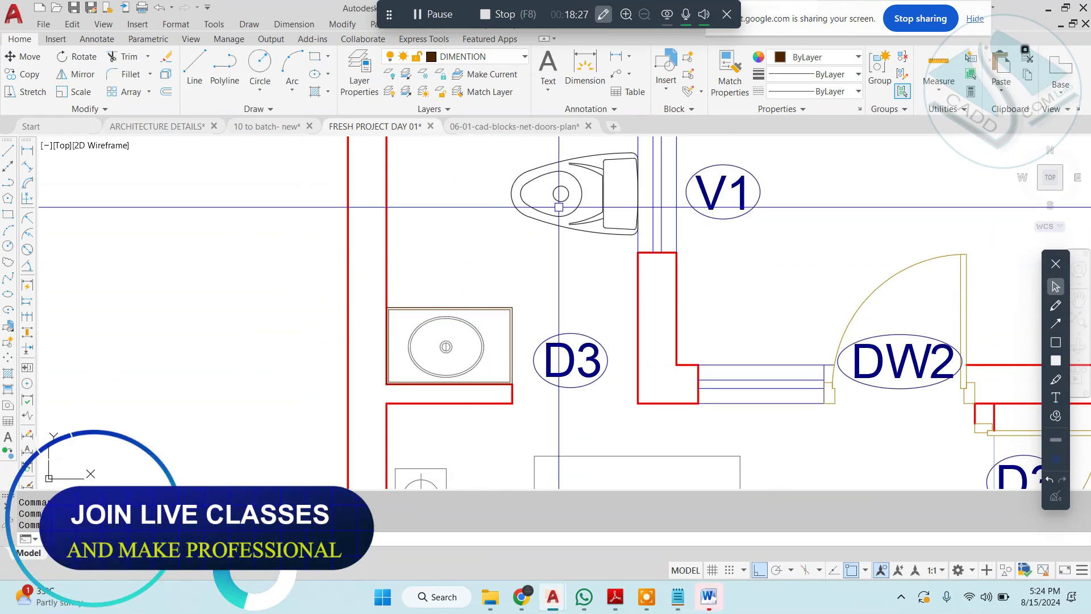
middle_drag(540, 185, 493, 337)
middle_drag(530, 288, 524, 233)
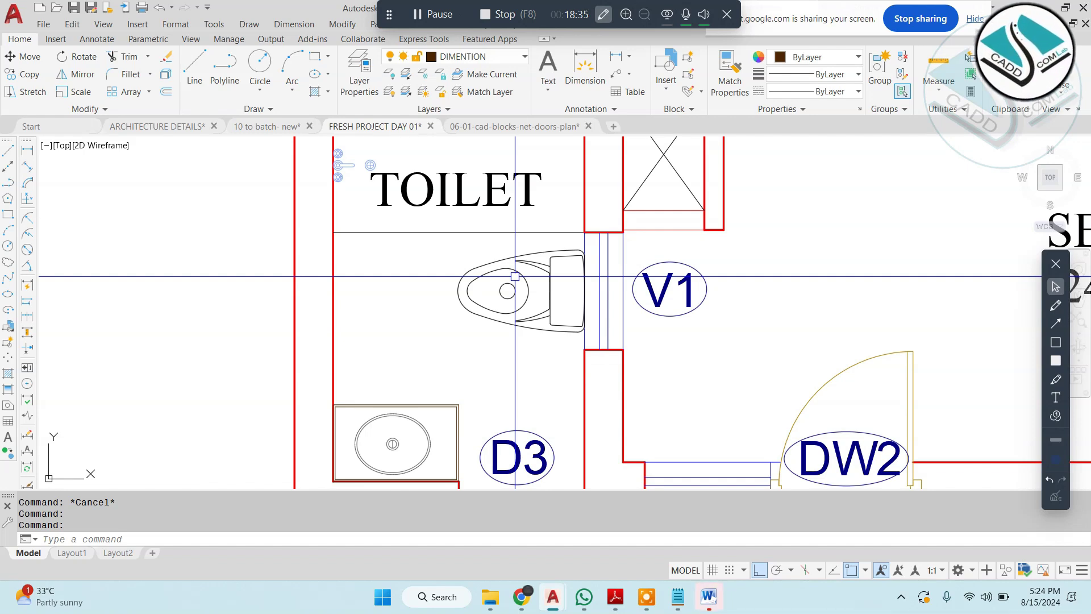
Step: Switch back to the BATHROOM STANDARD document in Word, maximize its window and review the master bathroom section
click(709, 597)
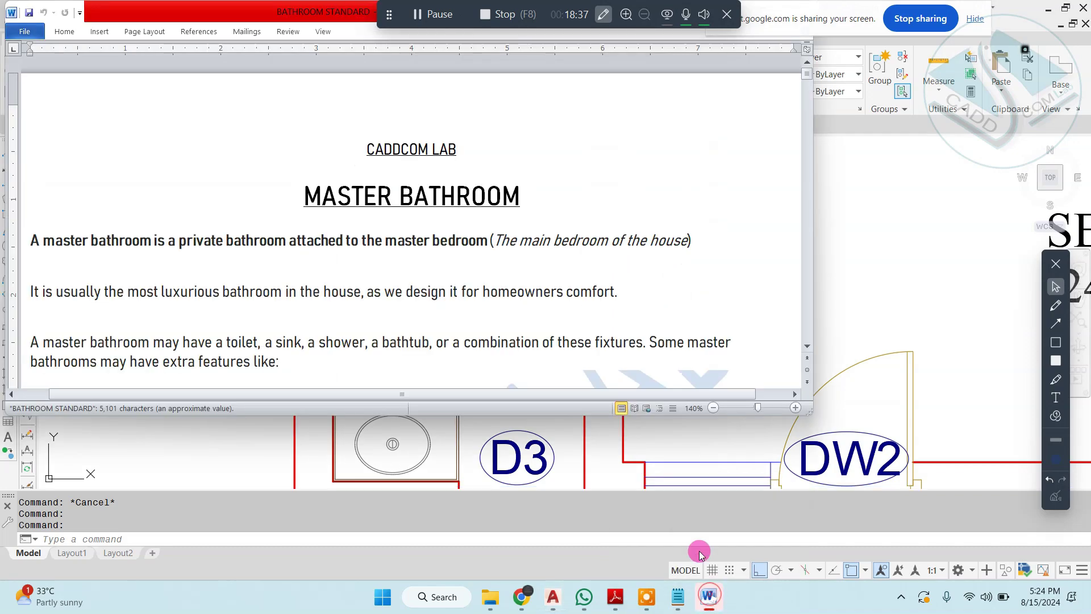
click(571, 70)
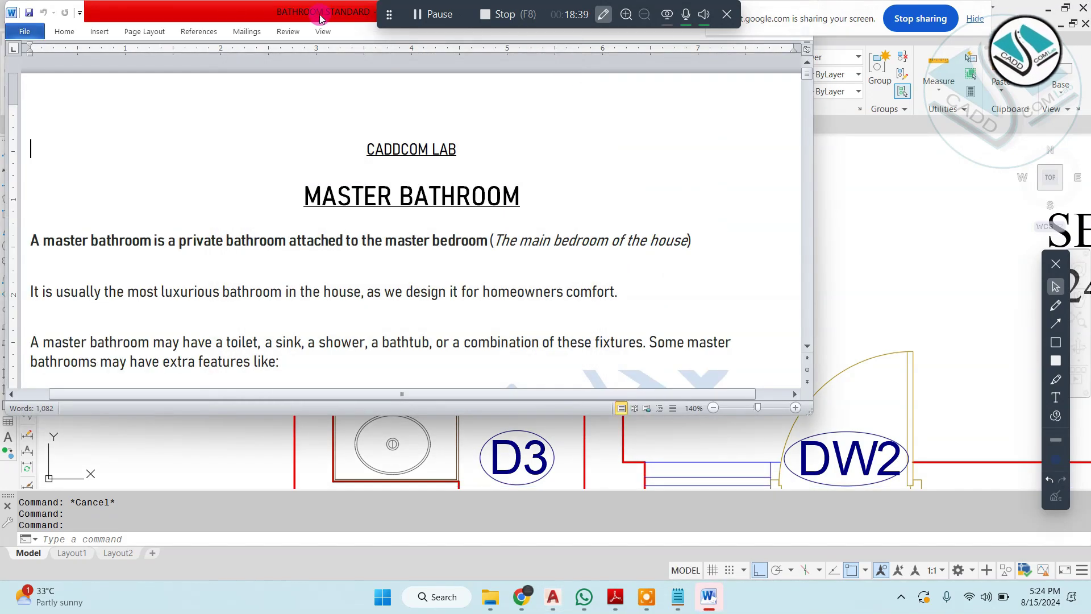
double_click(320, 17)
scroll(482, 324, down, 2)
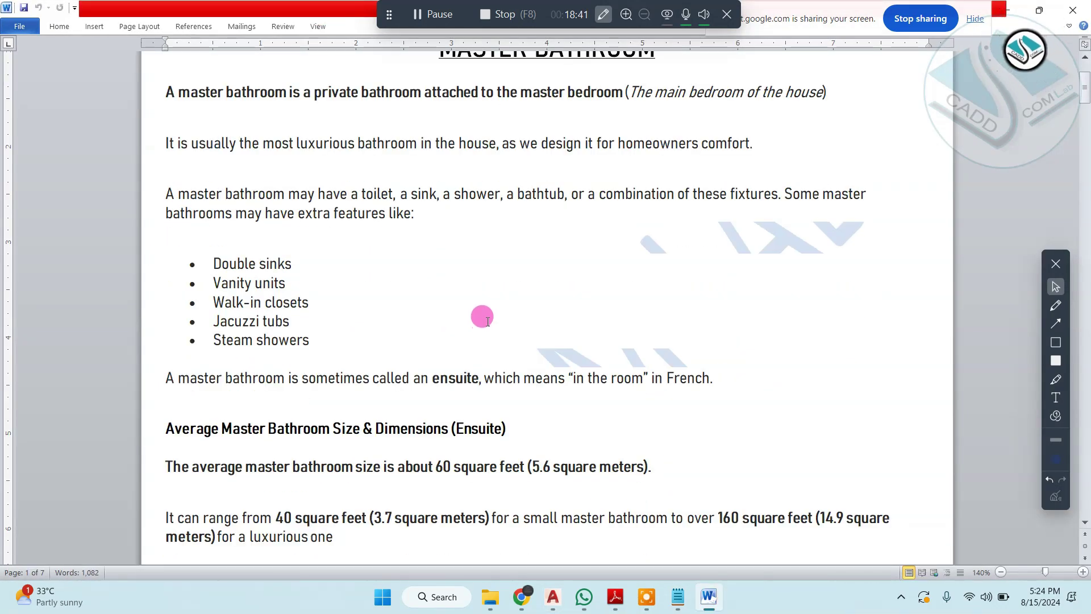
scroll(487, 322, down, 5)
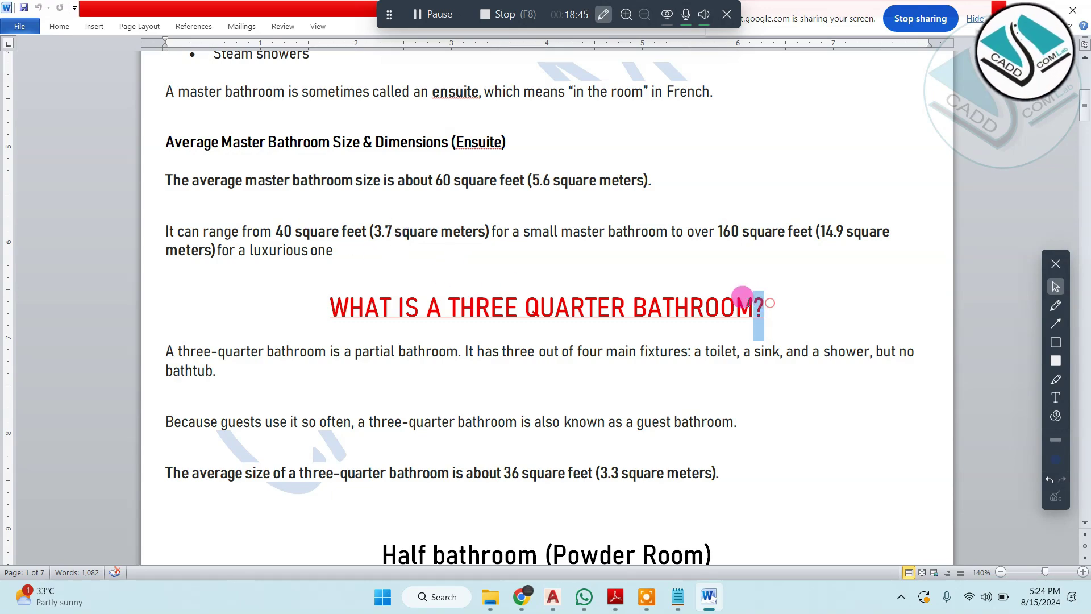
Step: Go through the bathroom types, selecting the three quarter bathroom, Half bathroom (Powder Room) and Quarter Bathroom (Toilet) headings in turn
drag(748, 301, 316, 306)
scroll(488, 295, down, 12)
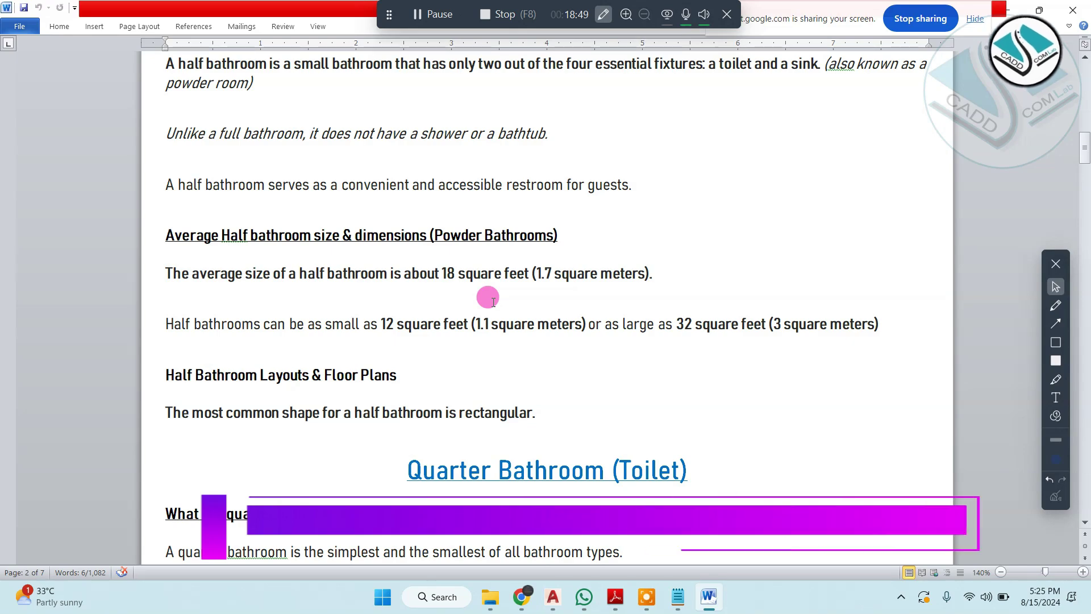
scroll(487, 296, up, 6)
drag(375, 177, 696, 178)
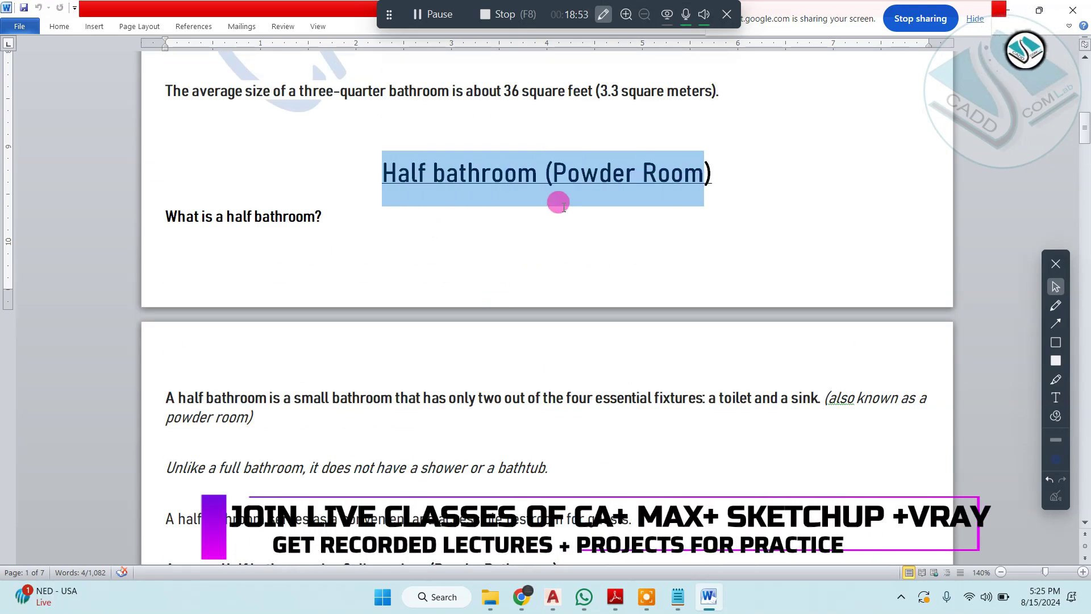
scroll(563, 207, down, 4)
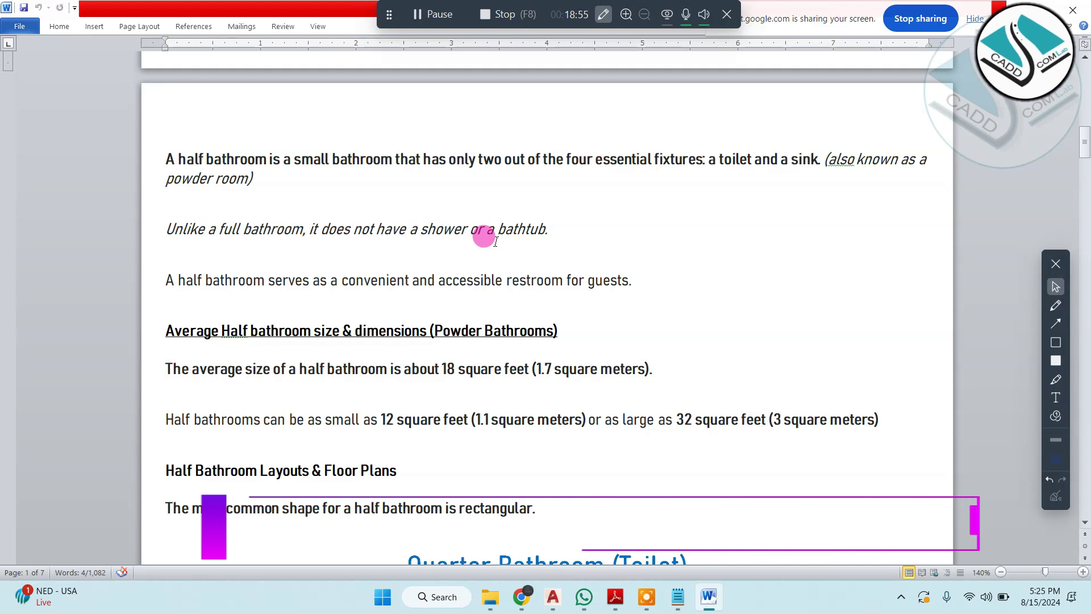
scroll(495, 241, down, 4)
drag(407, 325, 679, 323)
Step: Select the Jack and Jill Bathroom heading and review that section's average sizes and layout plans
scroll(543, 258, down, 9)
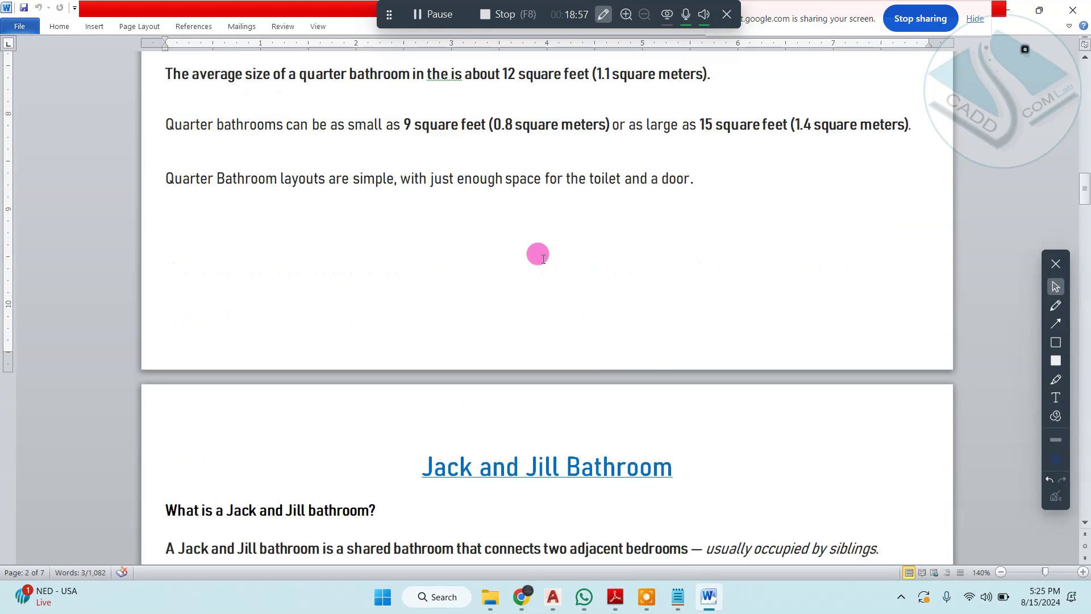
scroll(542, 259, down, 3)
drag(423, 270, 673, 273)
scroll(524, 232, down, 11)
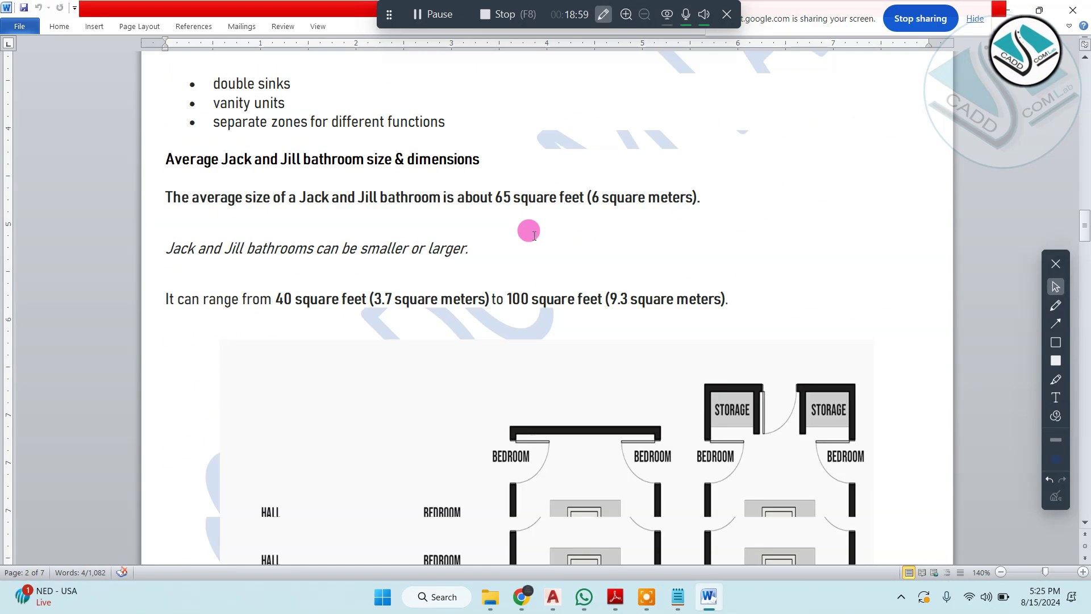
scroll(699, 352, up, 3)
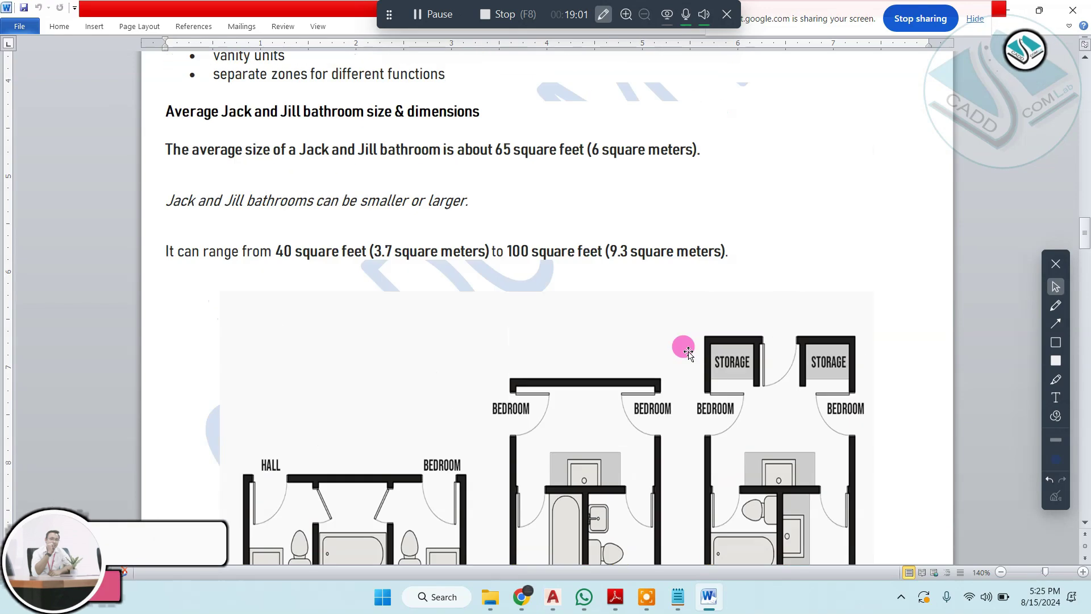
scroll(672, 341, down, 3)
scroll(548, 241, down, 8)
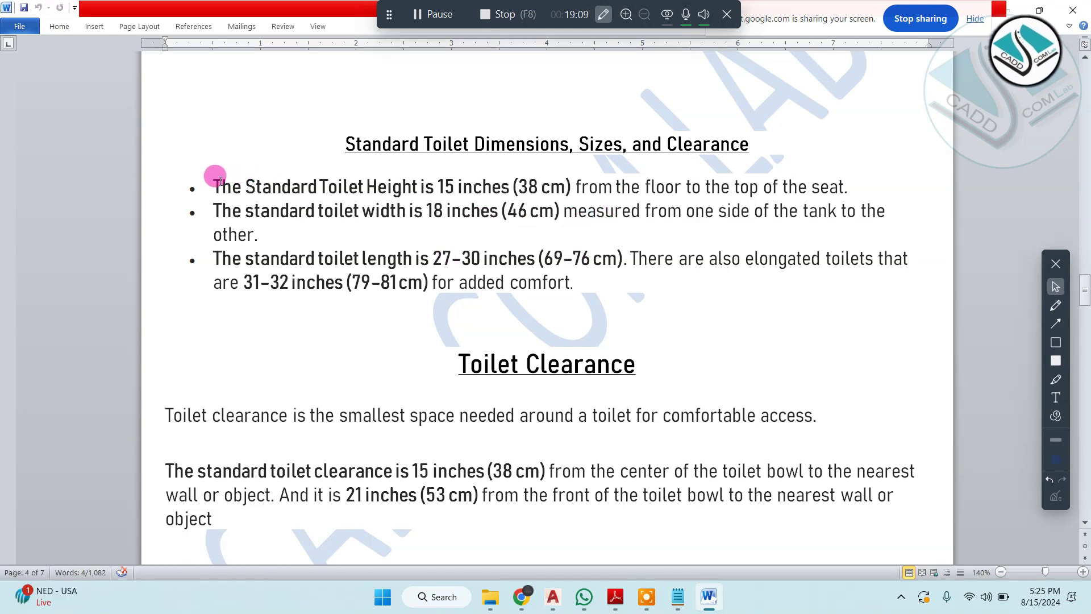
Step: Under "Standard Toilet Dimensions, Sizes, and Clearance", select the toilet height, width and length bullets one after another
drag(216, 181, 844, 186)
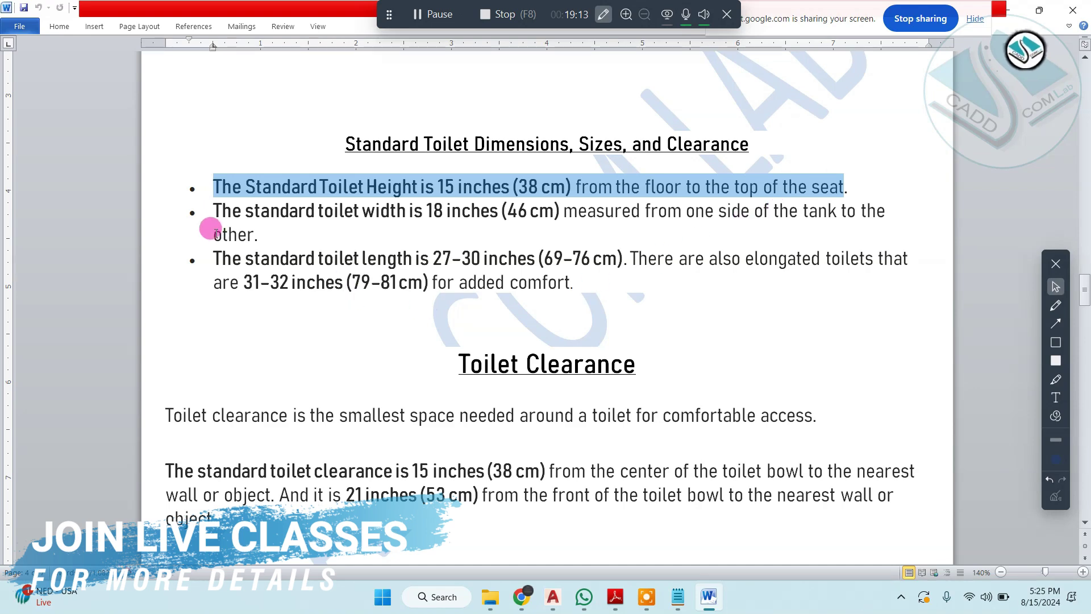
drag(213, 206, 814, 233)
triple_click(215, 254)
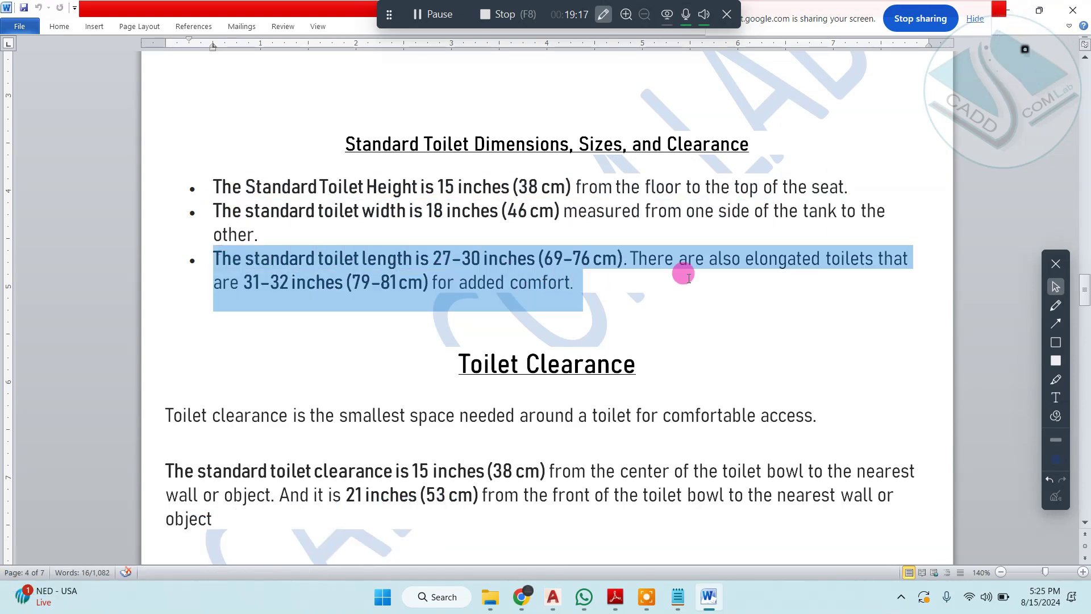
Step: In the Toilet Clearance section, select the standard clearance text and place the cursor before "21 inches"
scroll(676, 272, down, 3)
scroll(675, 273, down, 1)
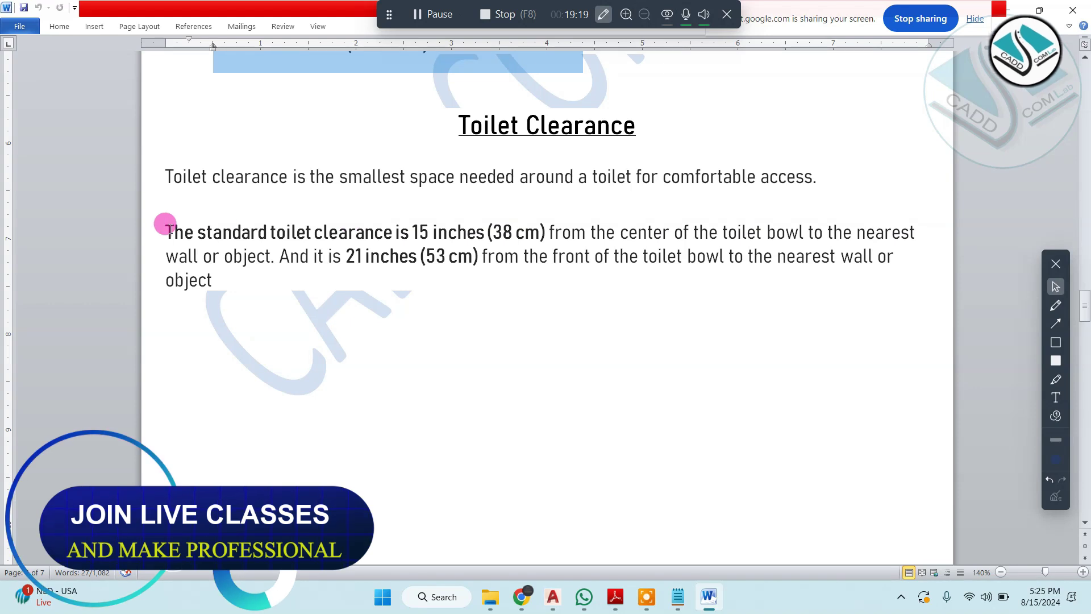
drag(165, 230, 859, 257)
click(347, 244)
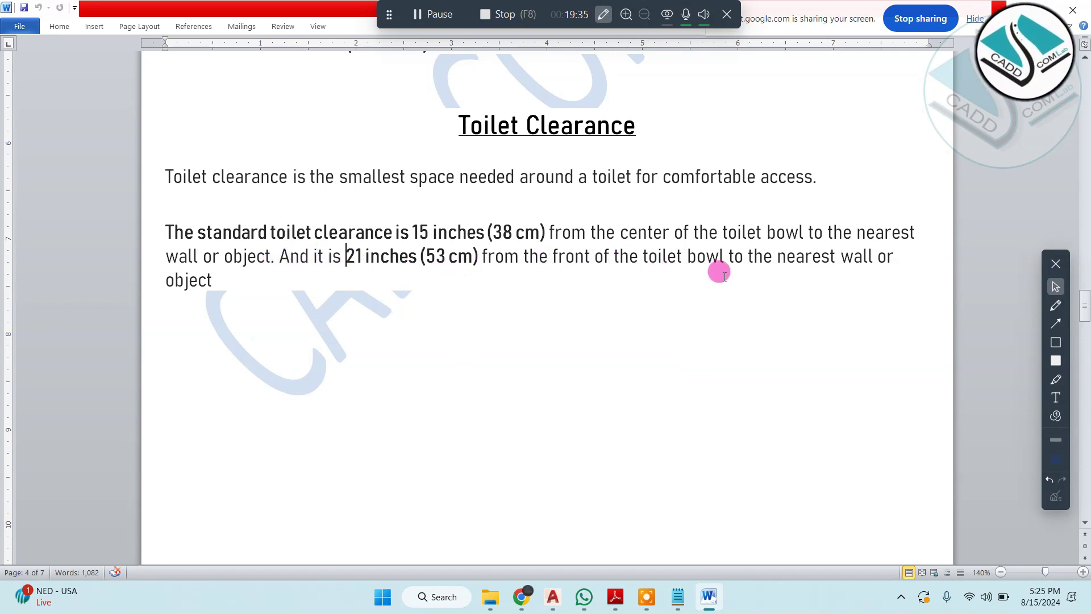
Step: Review the toilet clearance diagram and table plus the vanity and bathtub dimensions, and close the BATHROOM STANDARD document
scroll(782, 271, down, 10)
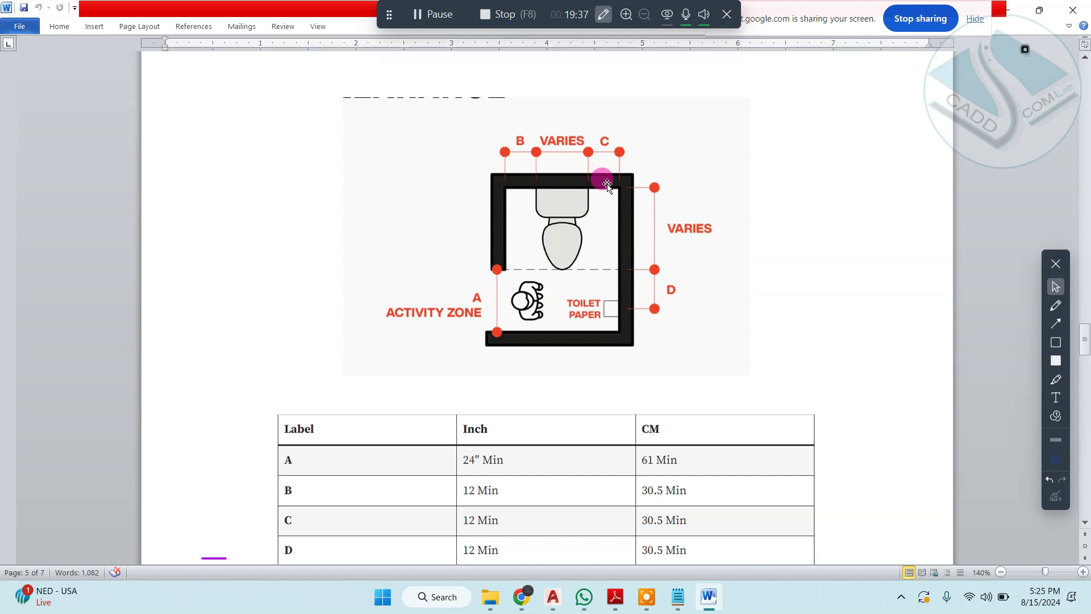
scroll(597, 188, down, 2)
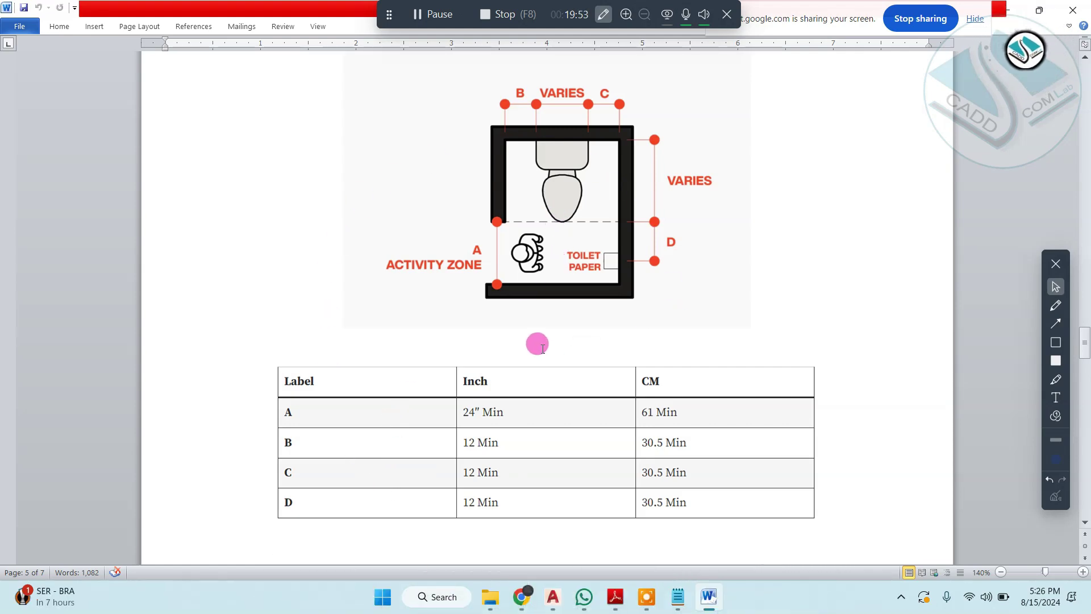
scroll(540, 341, down, 15)
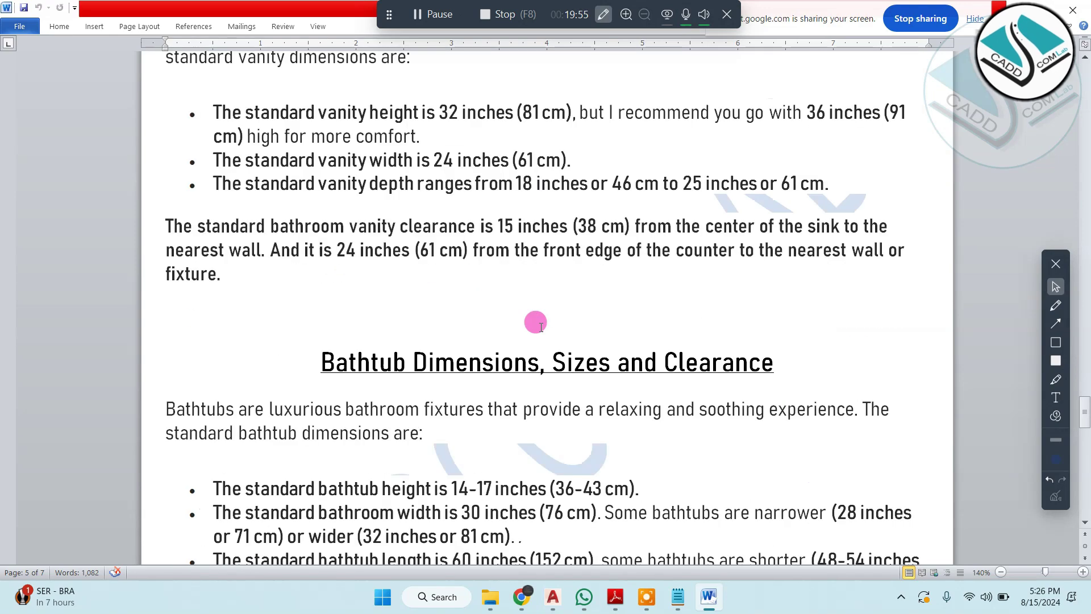
scroll(540, 325, down, 3)
scroll(535, 321, down, 9)
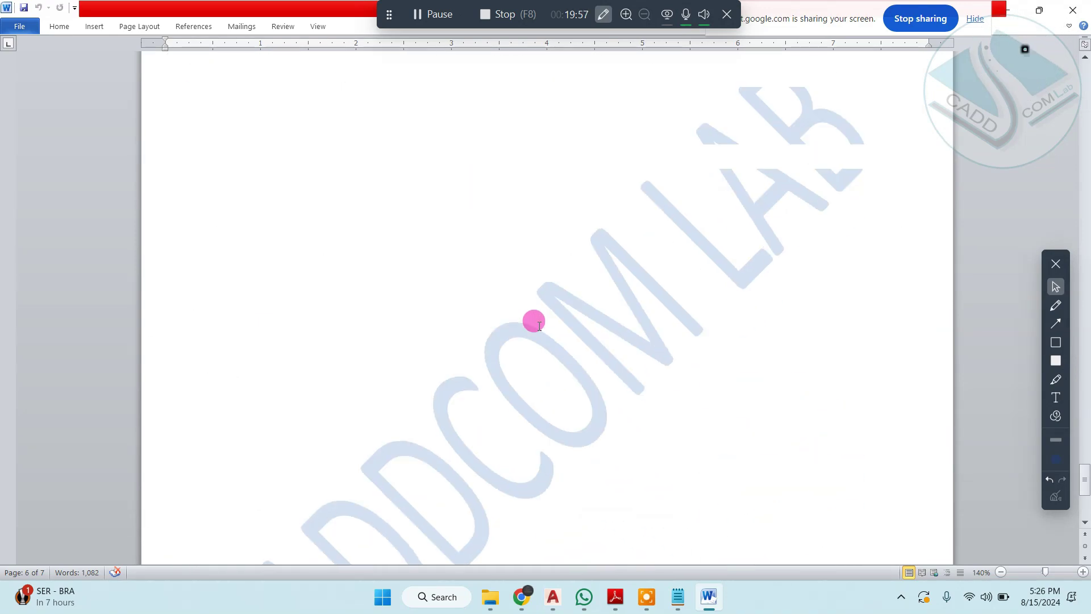
scroll(546, 284, up, 6)
click(1073, 10)
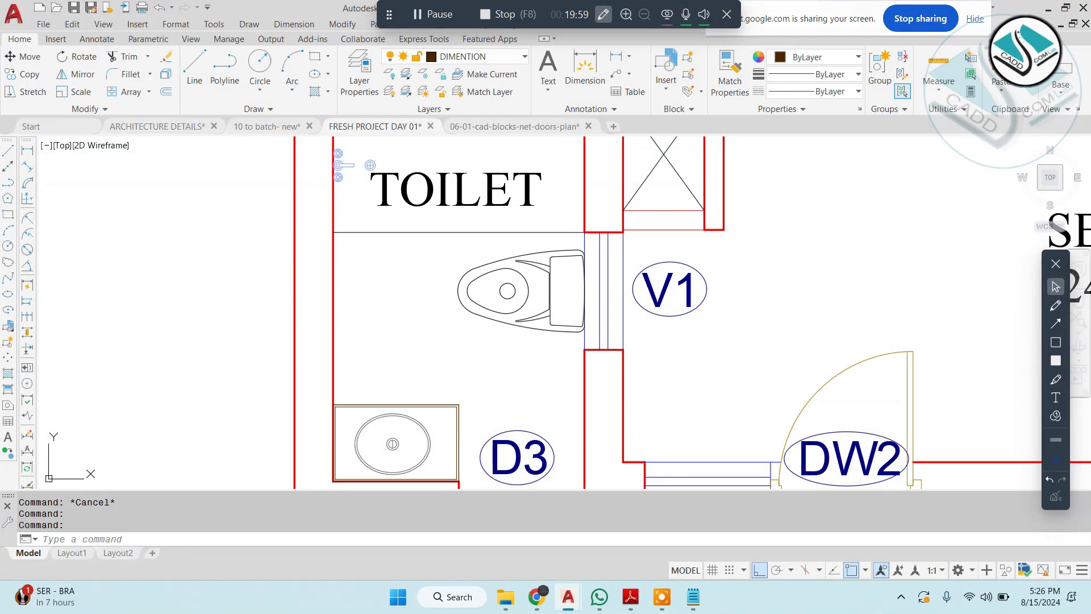
Step: Examine the overall floor plan with the master bedroom, kitchen and dining/lounge in the AutoCAD drawing
scroll(442, 279, down, 6)
scroll(451, 340, up, 2)
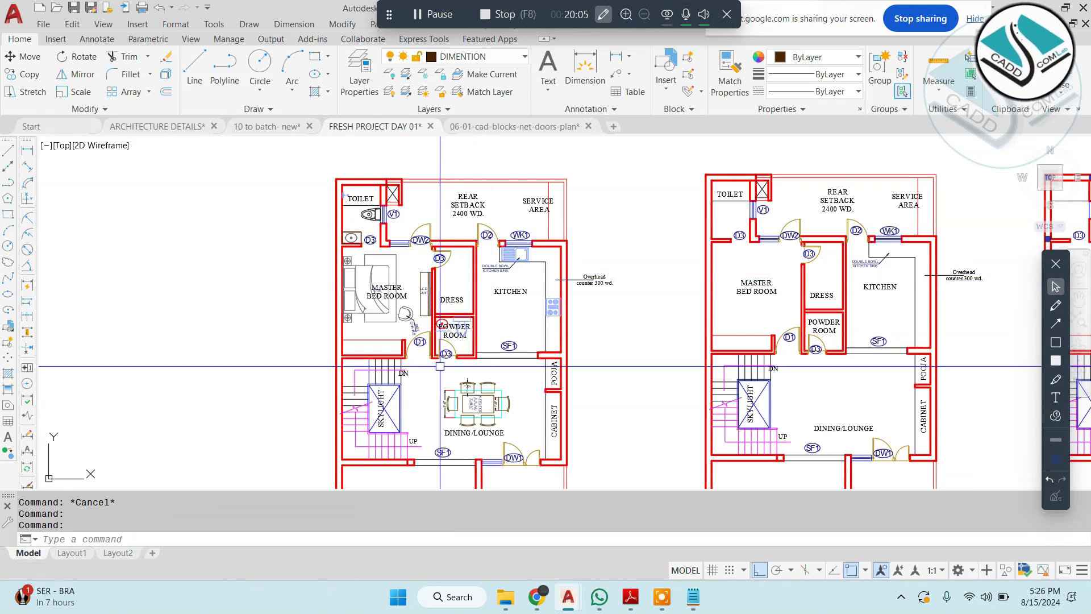
Step: Switch to the Notepad notes, add the line "4-STANDARD- DIM-", start line "5-" and return to the AutoCAD drawing
middle_drag(485, 314, 419, 280)
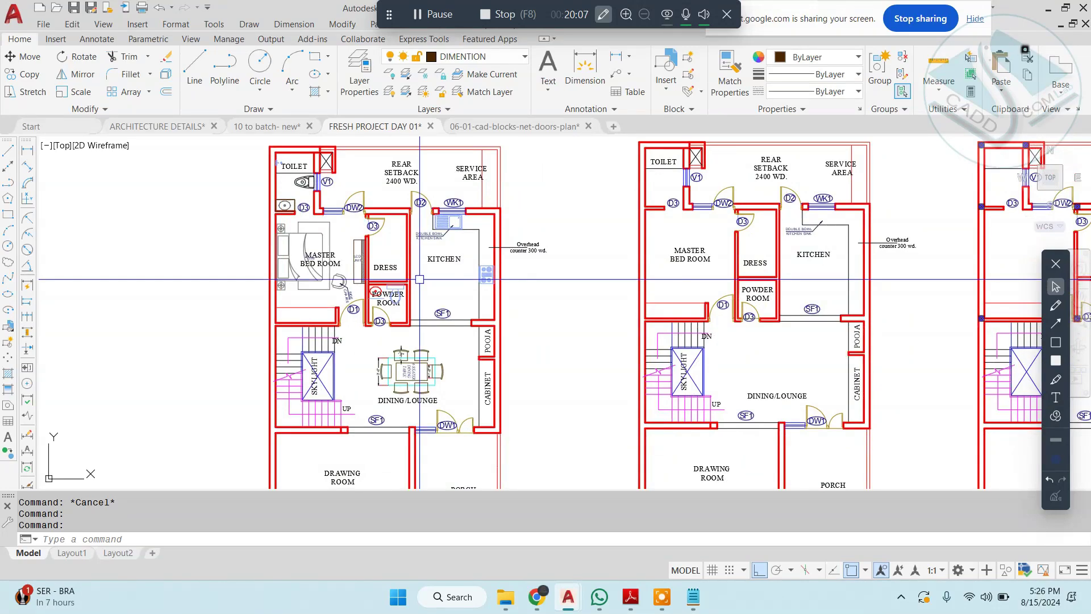
click(698, 599)
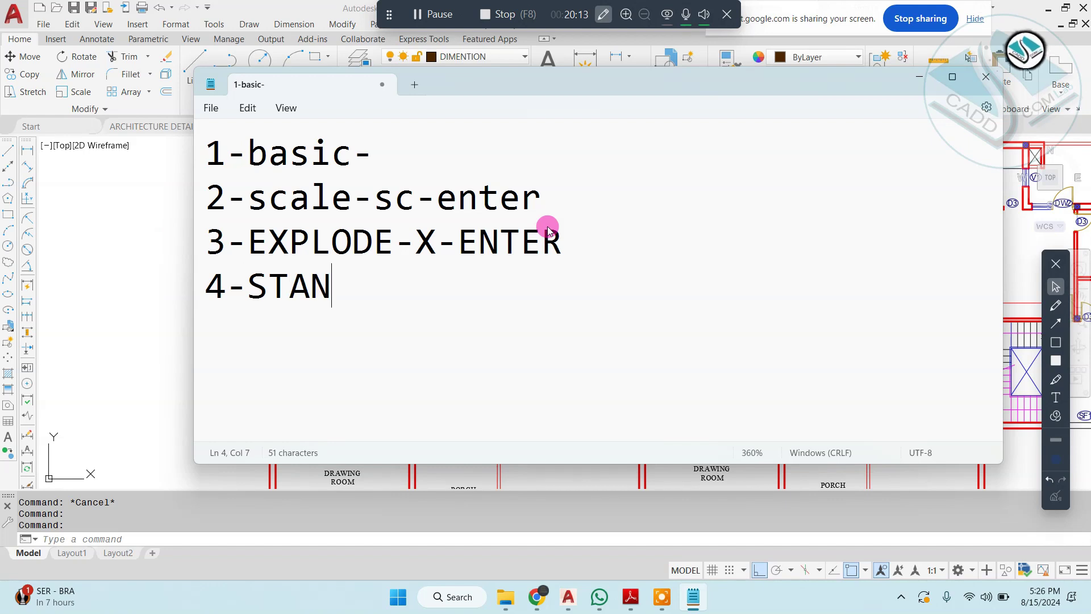
text(DARD- DIM)
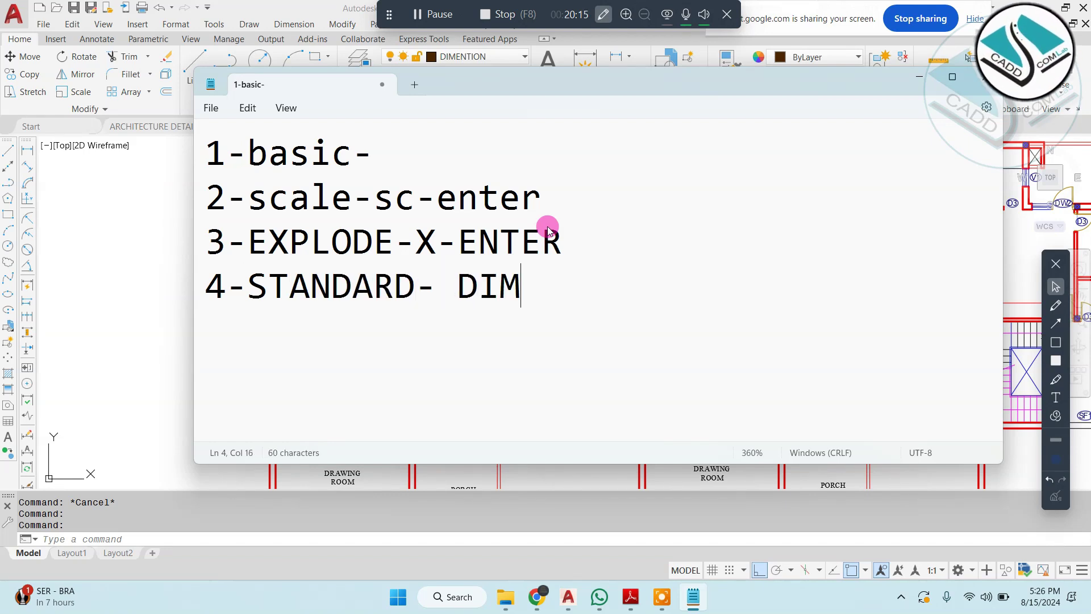
text(-)
key(Return)
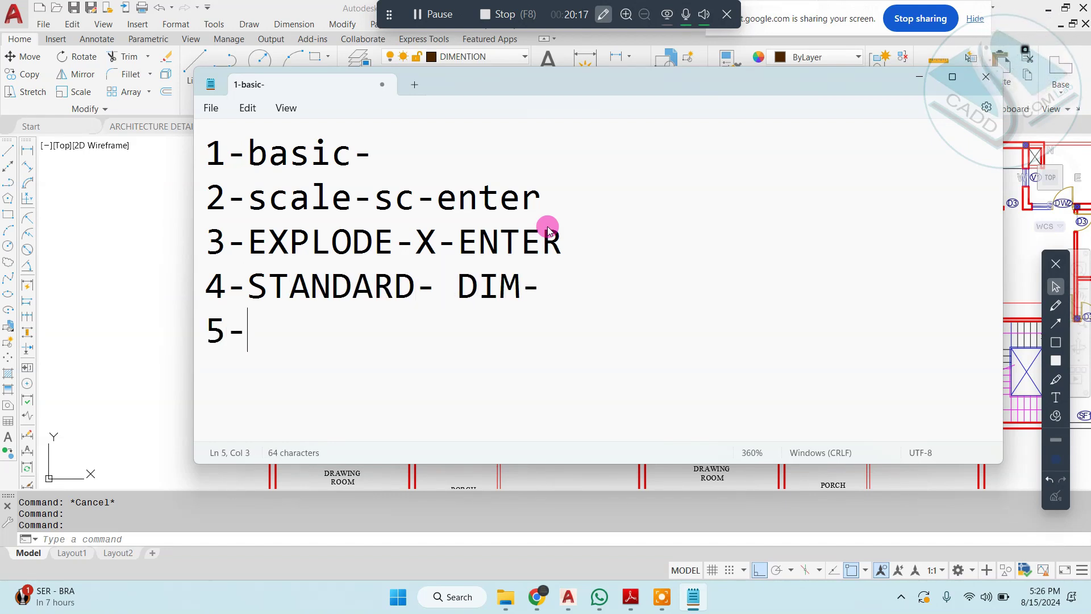
click(912, 67)
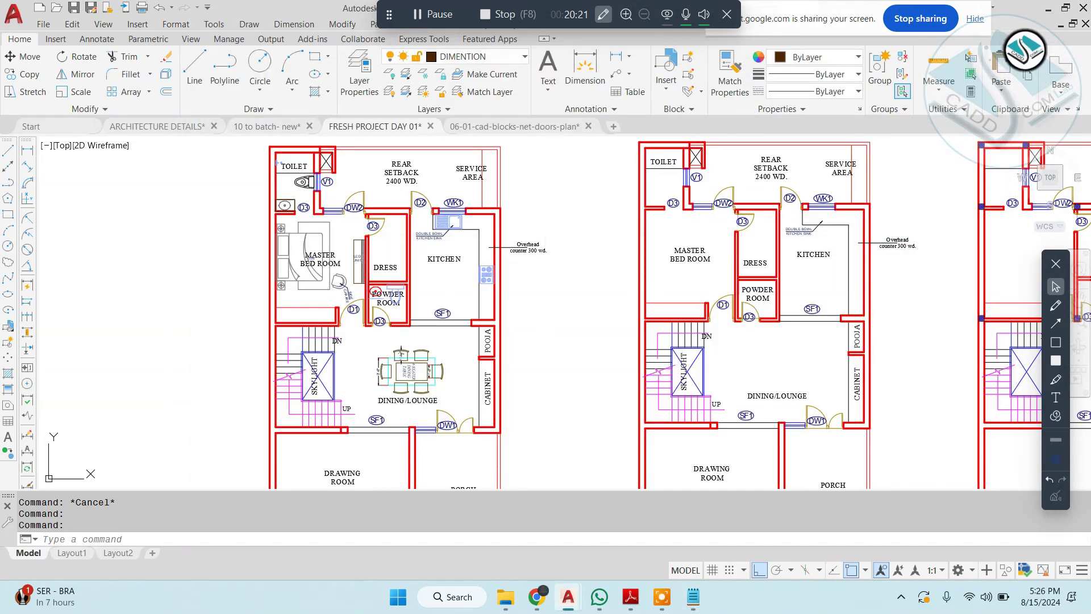
Step: Examine the row of ground floor plans, from furniture, text and door & window to center line, colums and walls
key(Escape)
scroll(335, 255, up, 2)
middle_drag(509, 309, 637, 341)
key(Escape)
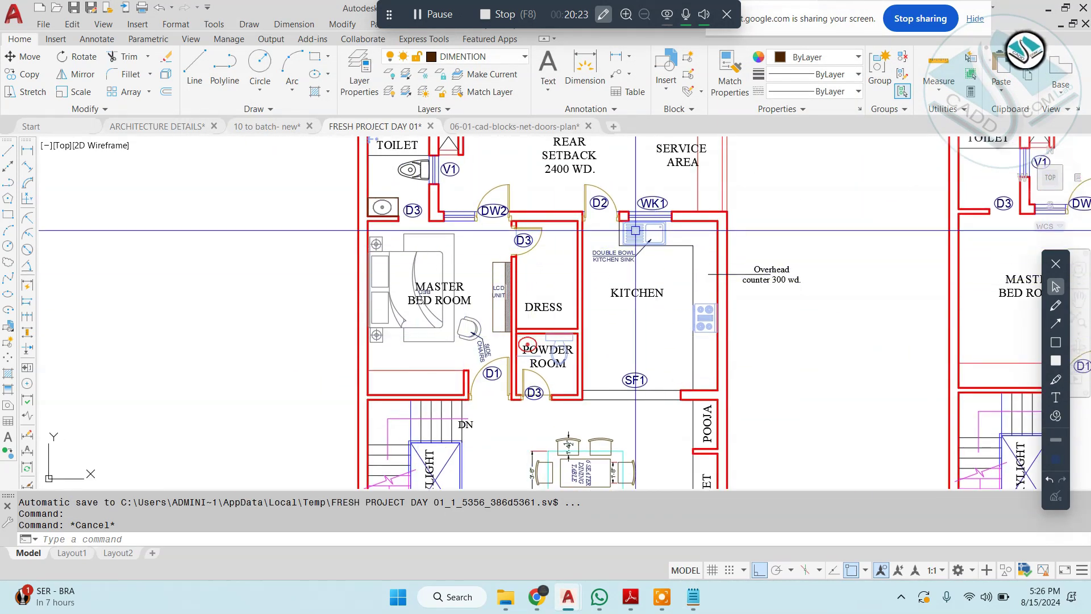
mouse_move(550, 267)
middle_down()
mouse_move(525, 280)
mouse_move(355, 229)
mouse_move(149, 249)
middle_up()
scroll(516, 277, down, 2)
scroll(355, 230, down, 1)
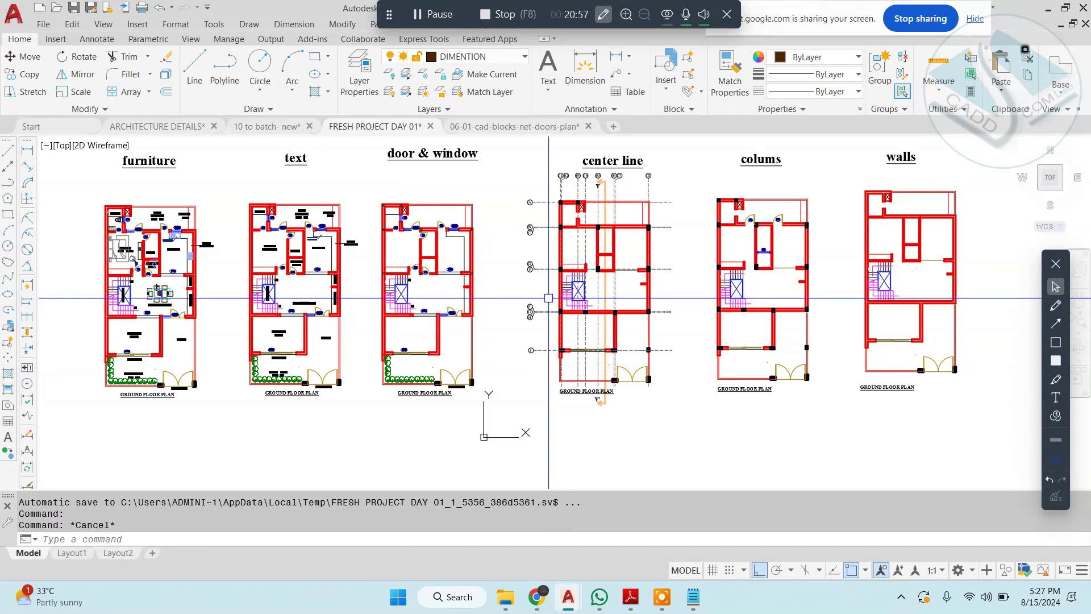
key(Escape)
scroll(504, 254, down, 3)
key(Escape)
scroll(364, 261, up, 5)
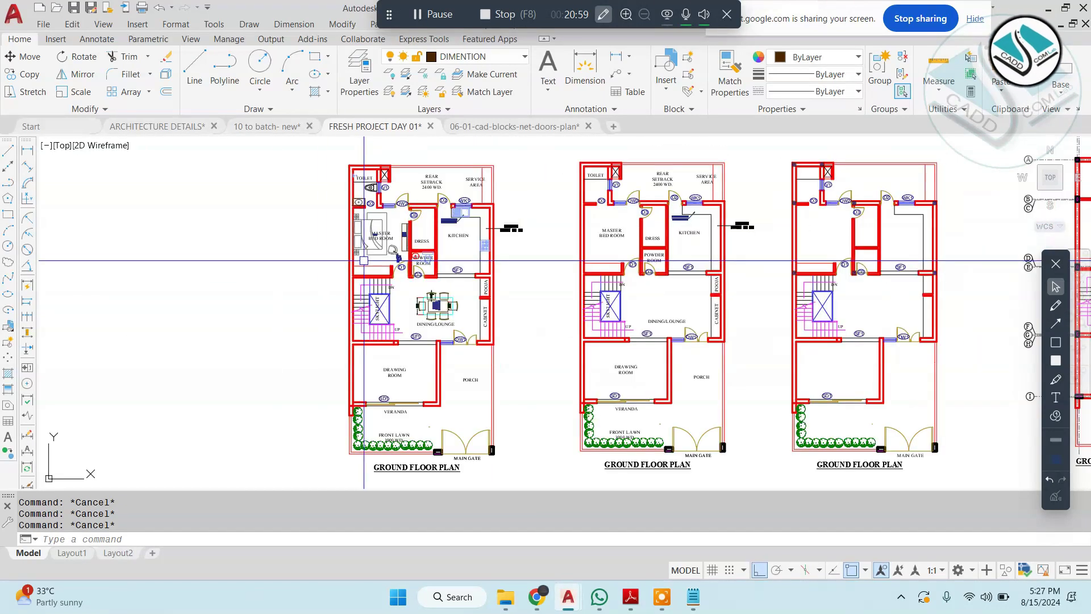
scroll(364, 261, up, 5)
scroll(398, 236, down, 7)
scroll(398, 255, up, 2)
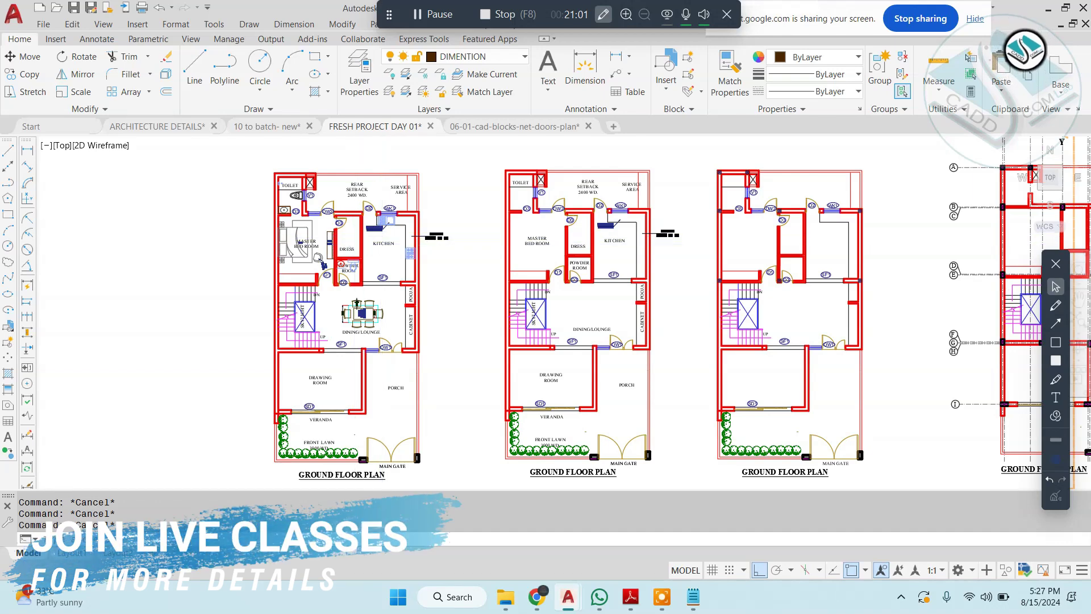
scroll(352, 244, up, 2)
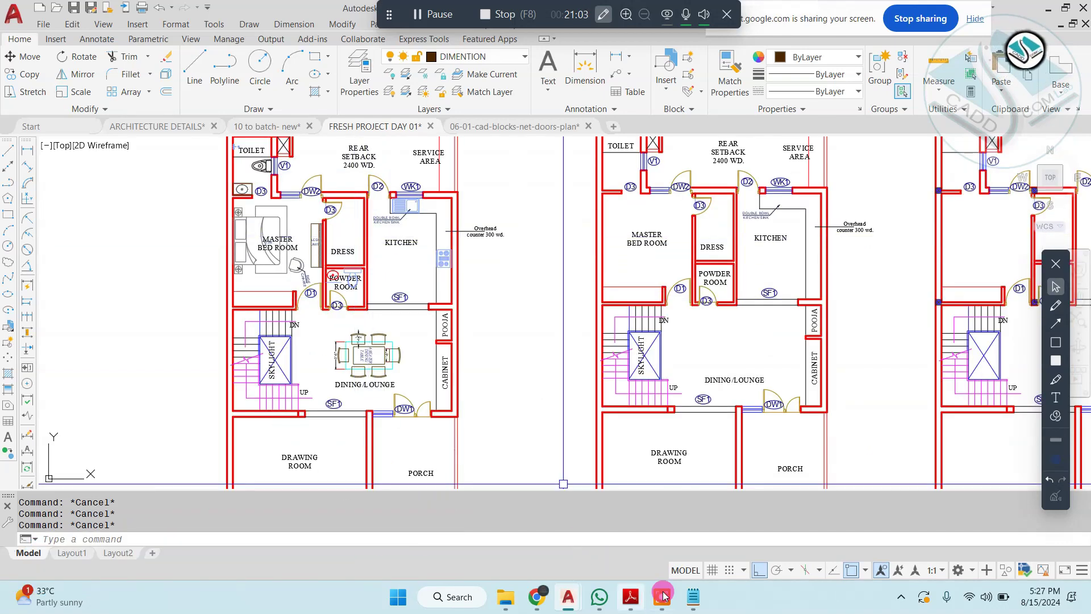
Step: Switch to the Notepad notes, complete item 5 as "BUILDING BY LAWS-" and return to the AutoCAD drawing
click(692, 596)
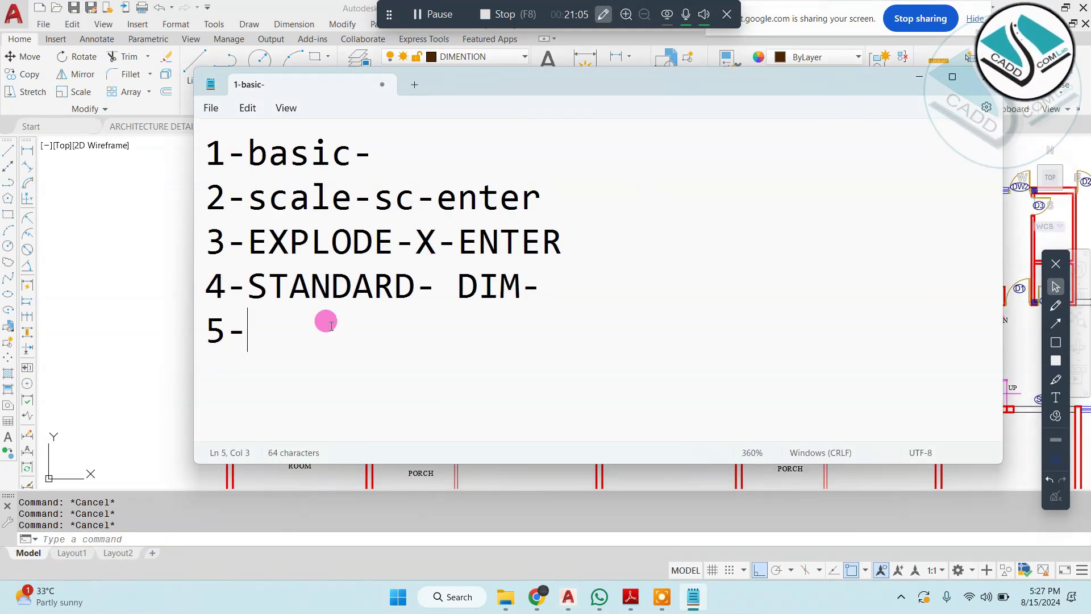
text(UI)
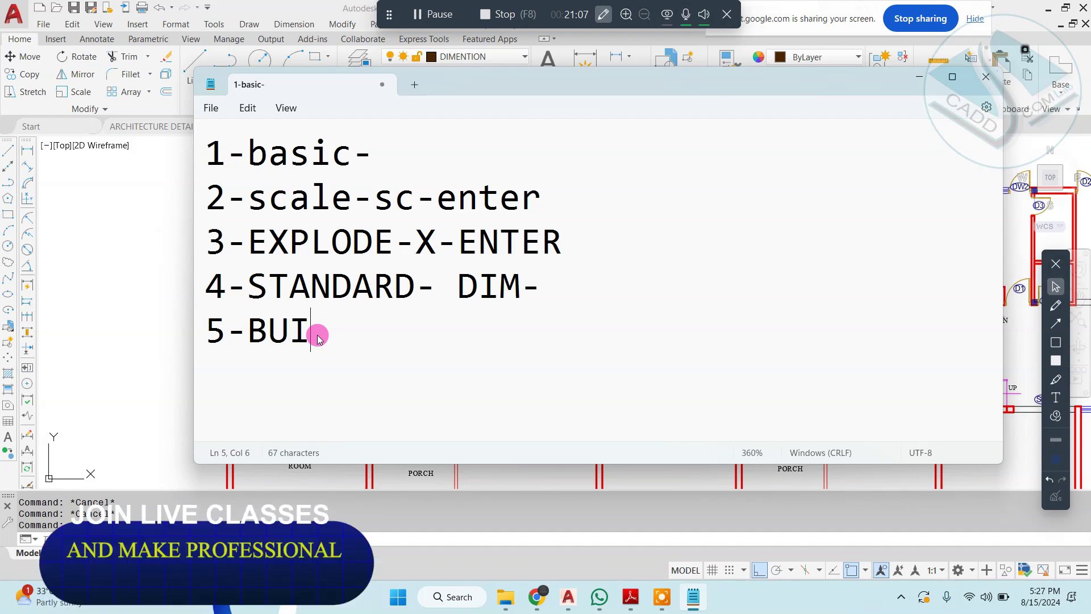
text(LDING BY LAWS-)
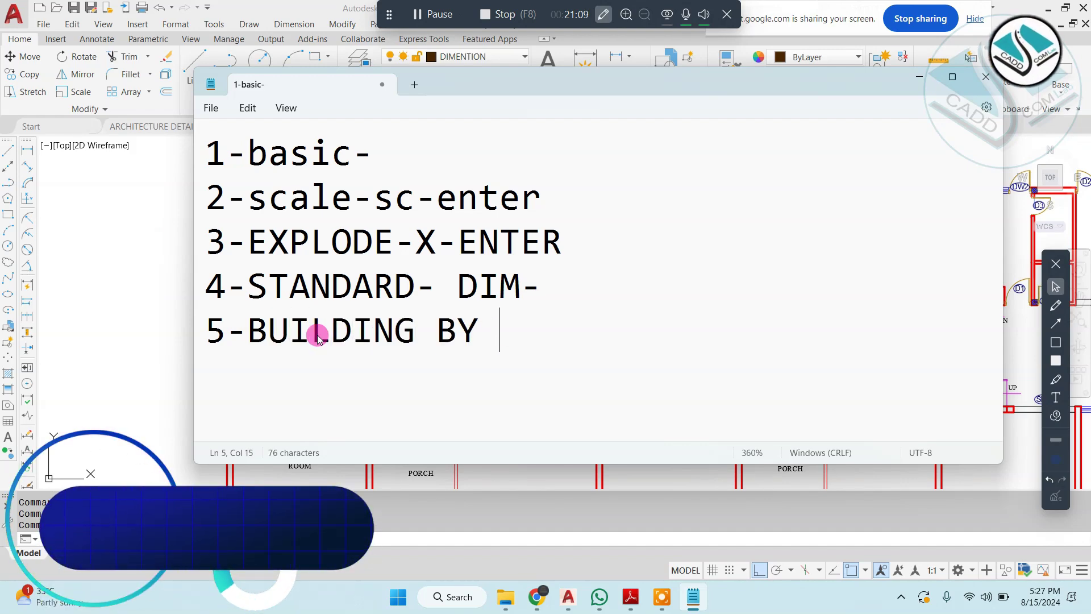
click(170, 226)
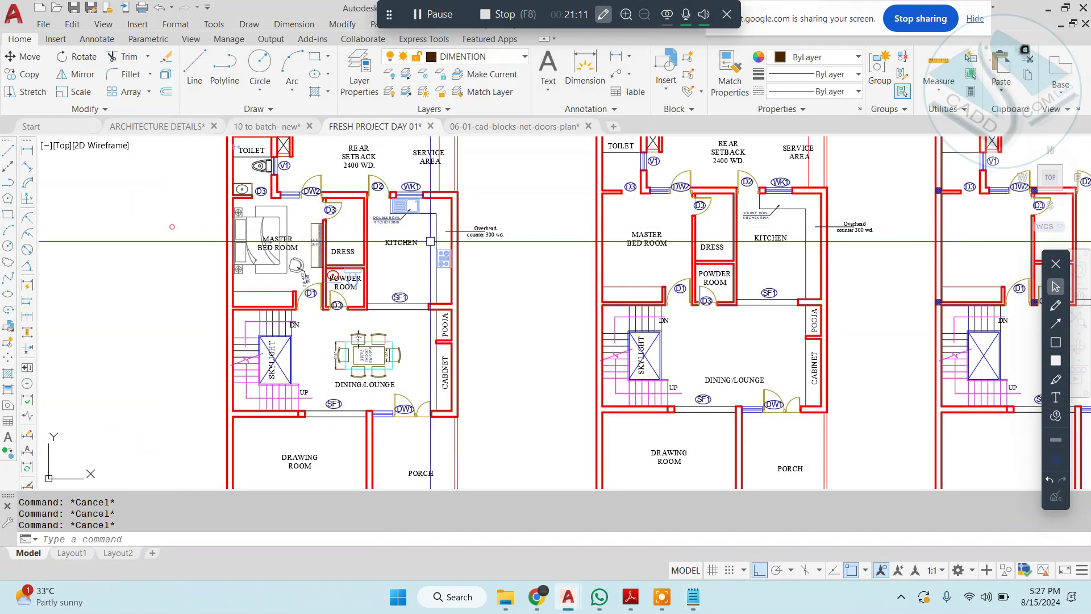
Step: Switch to the Building by Laws Important Factors PDF, view "What are Building Bye-laws?" and return to the AutoCAD drawing
click(639, 585)
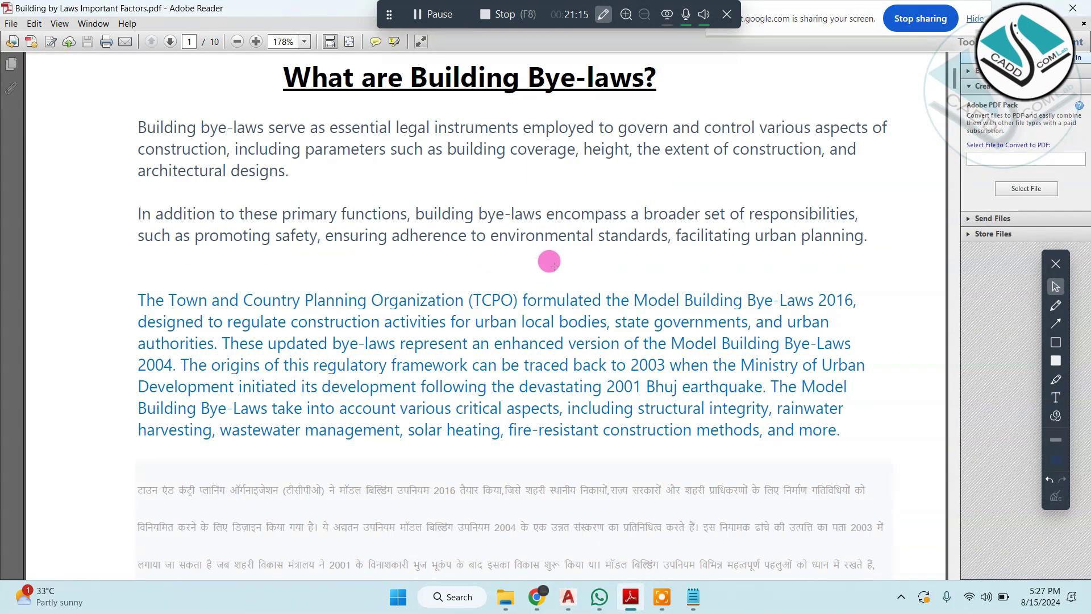
click(1007, 8)
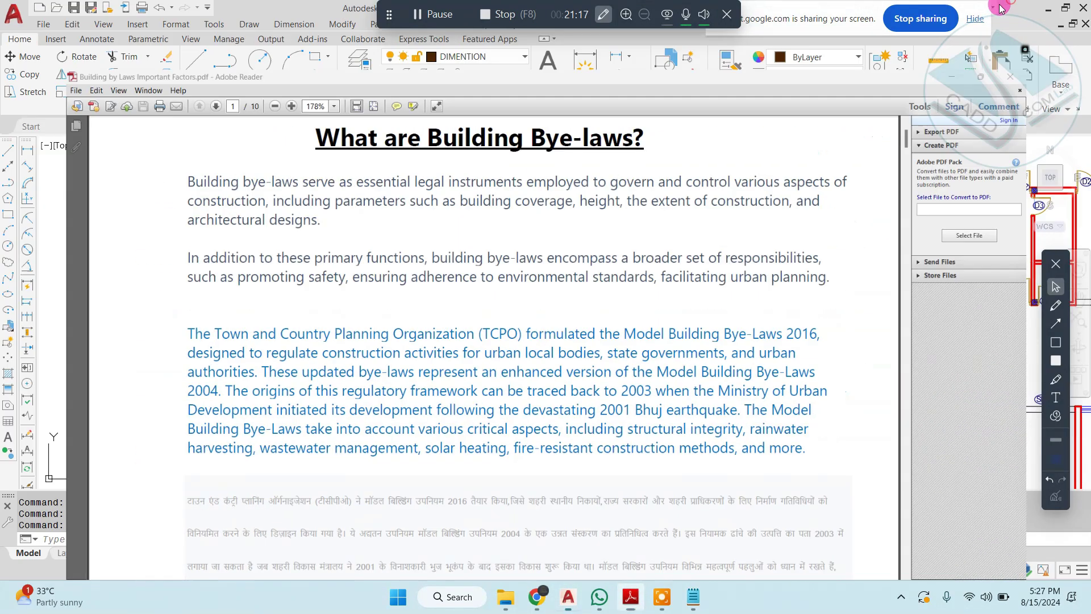
Step: Examine the dimensioned ground floor working drawing, focusing on the master bedroom's size, bed, LCD unit and side chair
scroll(468, 236, down, 5)
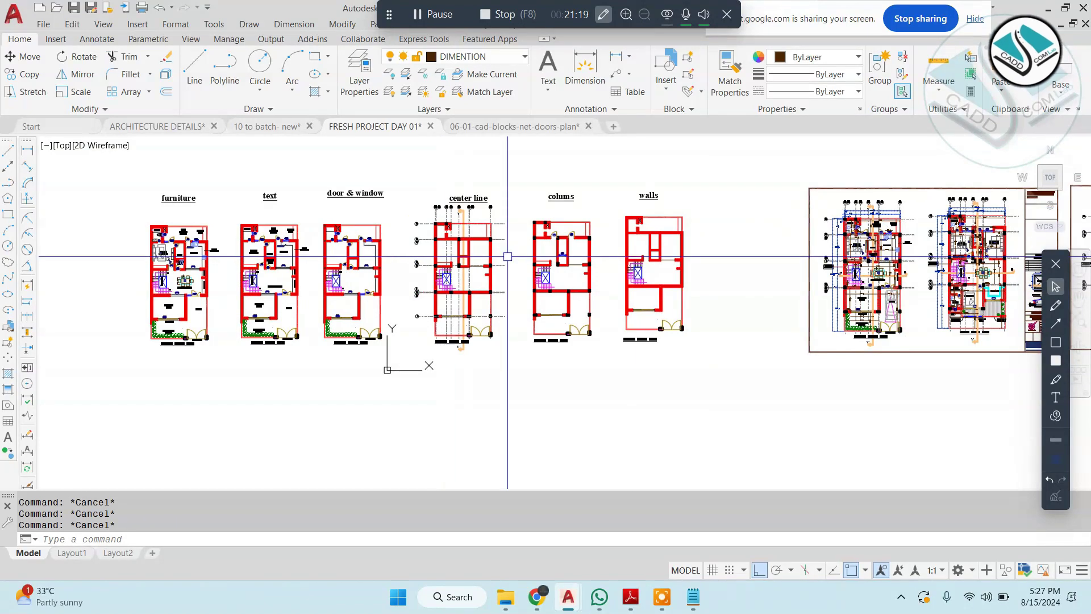
scroll(626, 260, up, 6)
scroll(520, 243, up, 2)
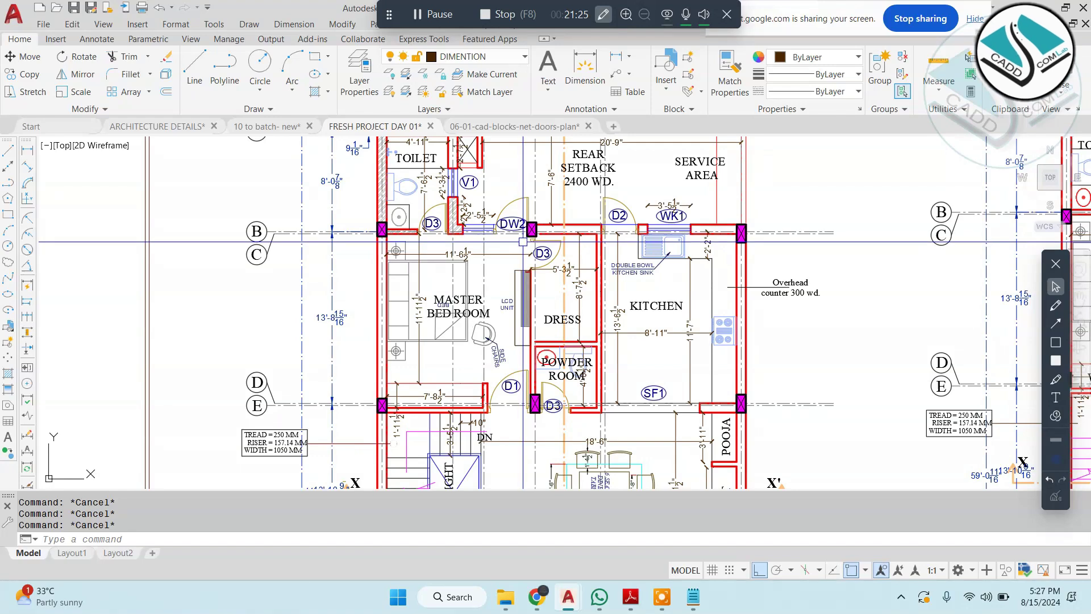
scroll(432, 274, up, 2)
middle_drag(477, 299, 448, 264)
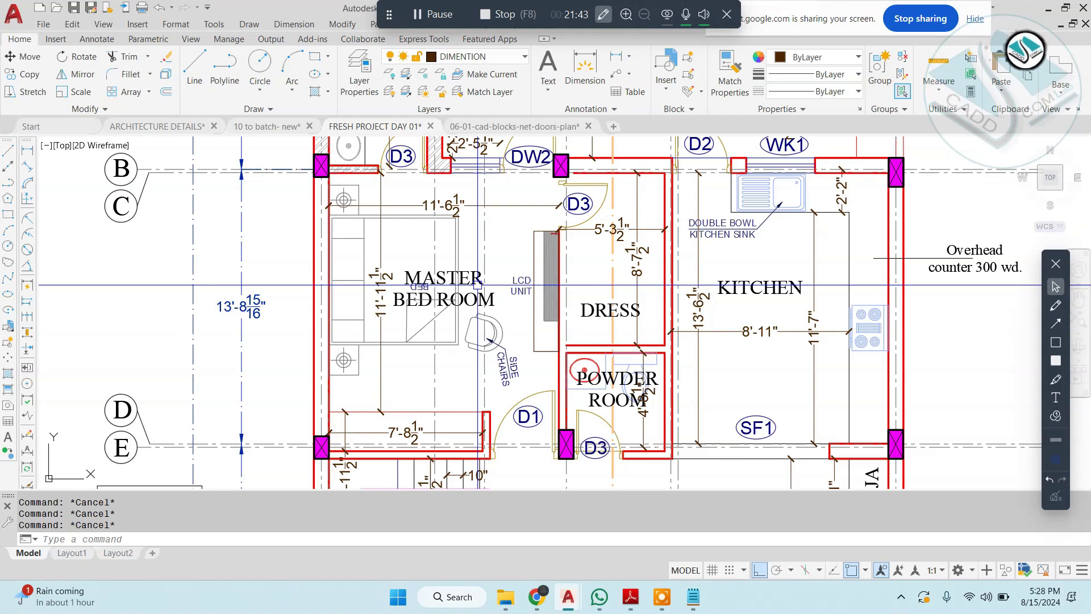
scroll(477, 285, down, 5)
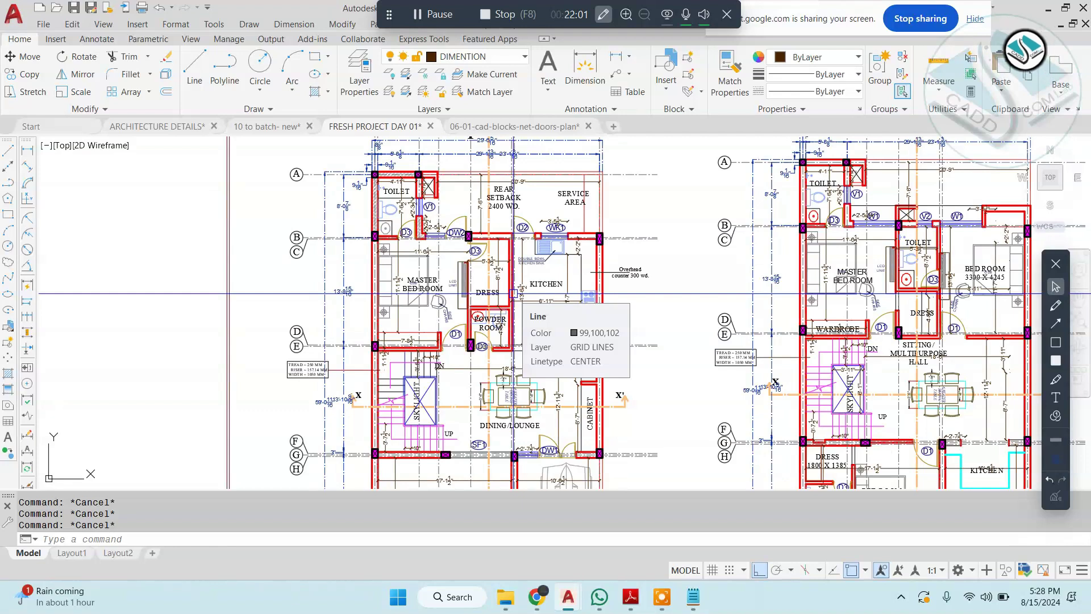
scroll(514, 294, up, 6)
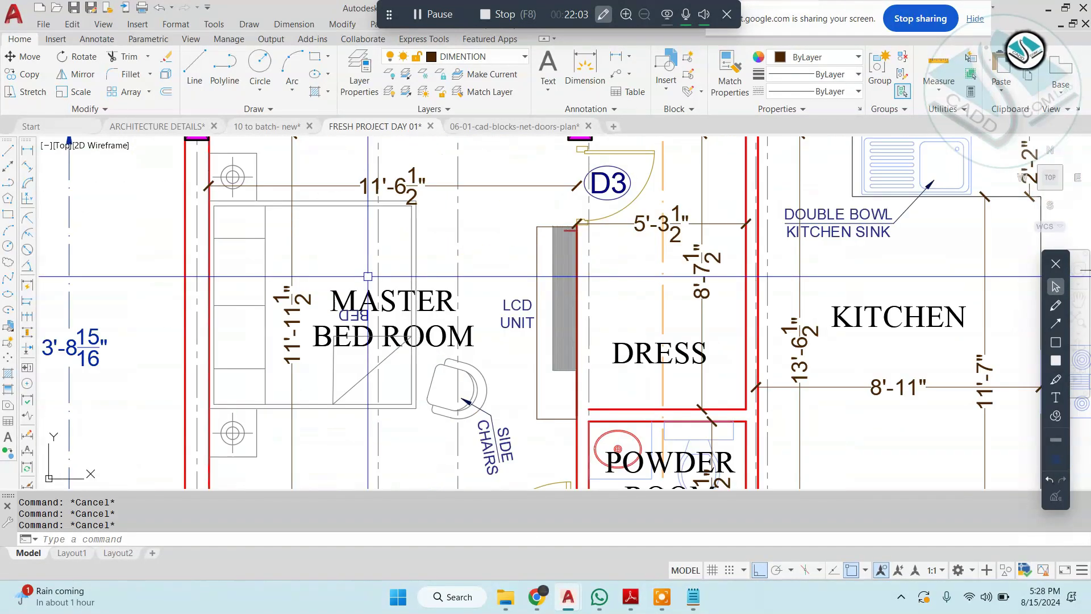
middle_drag(397, 337, 496, 347)
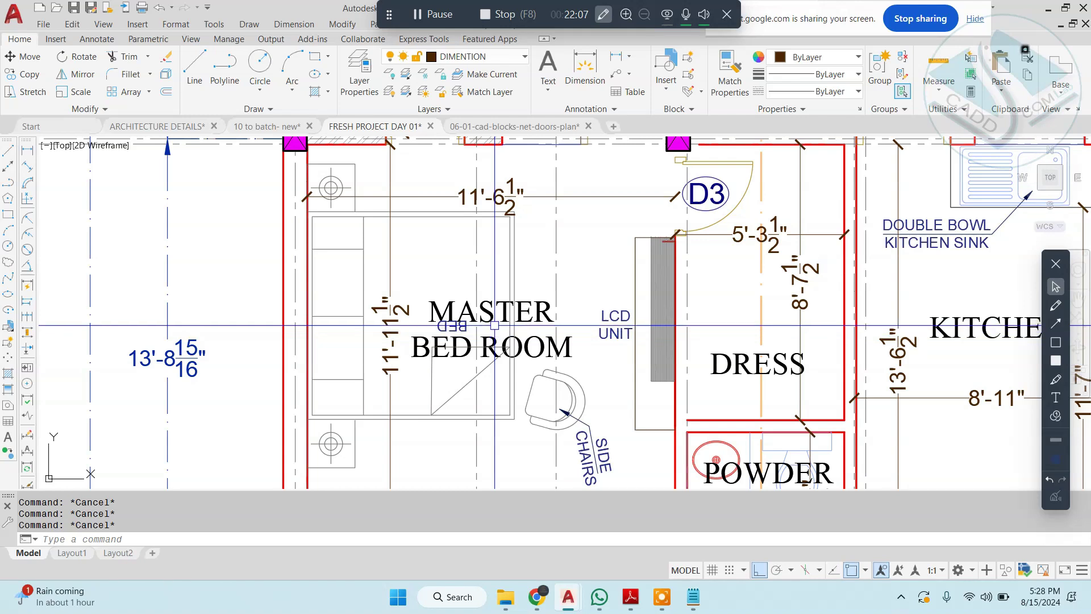
middle_drag(486, 310, 467, 273)
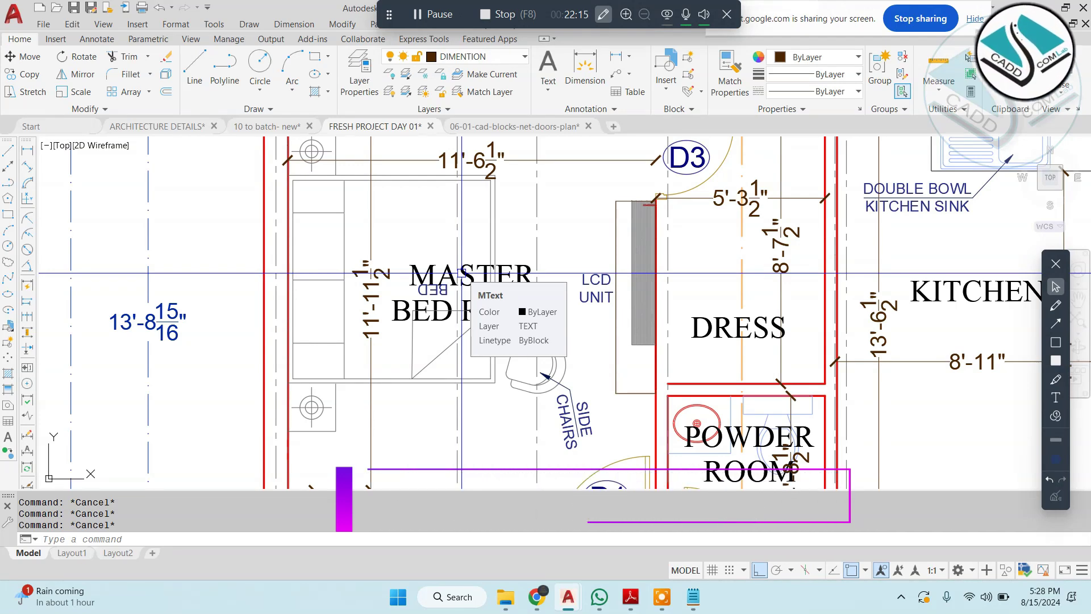
scroll(461, 273, down, 3)
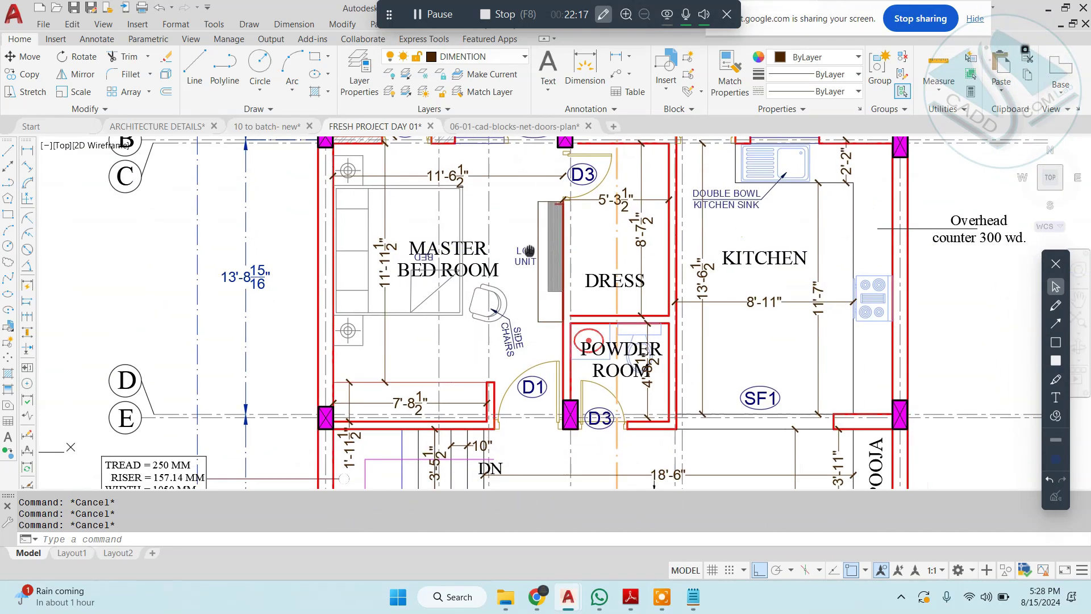
scroll(523, 250, down, 2)
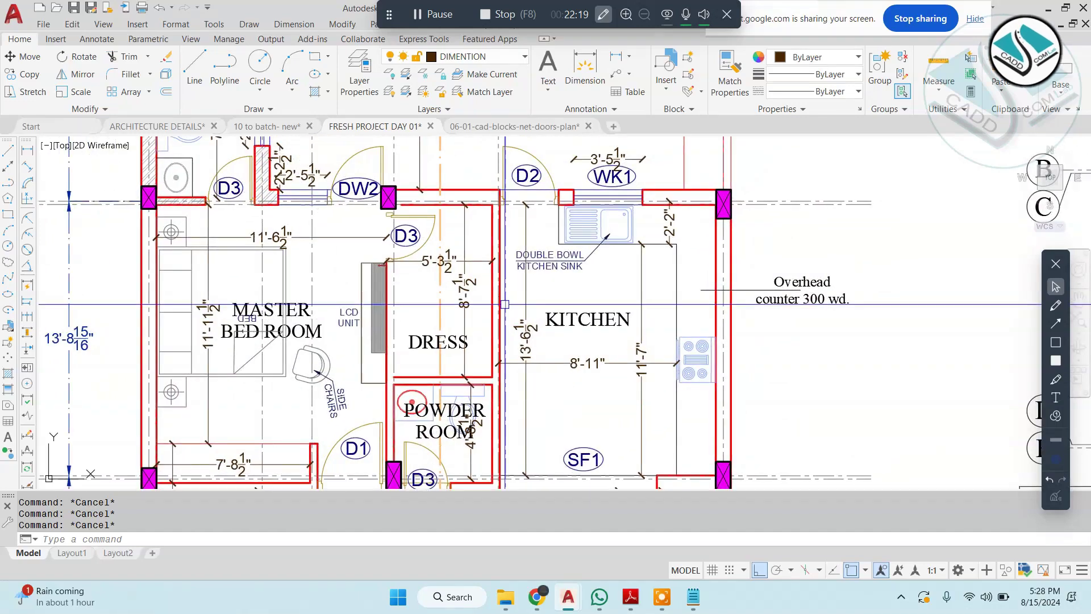
Step: Examine the dimensions around the six-seater dining table, the toilet, door DW2 and the kitchen on the ground floor plan
scroll(594, 225, down, 4)
scroll(593, 225, up, 6)
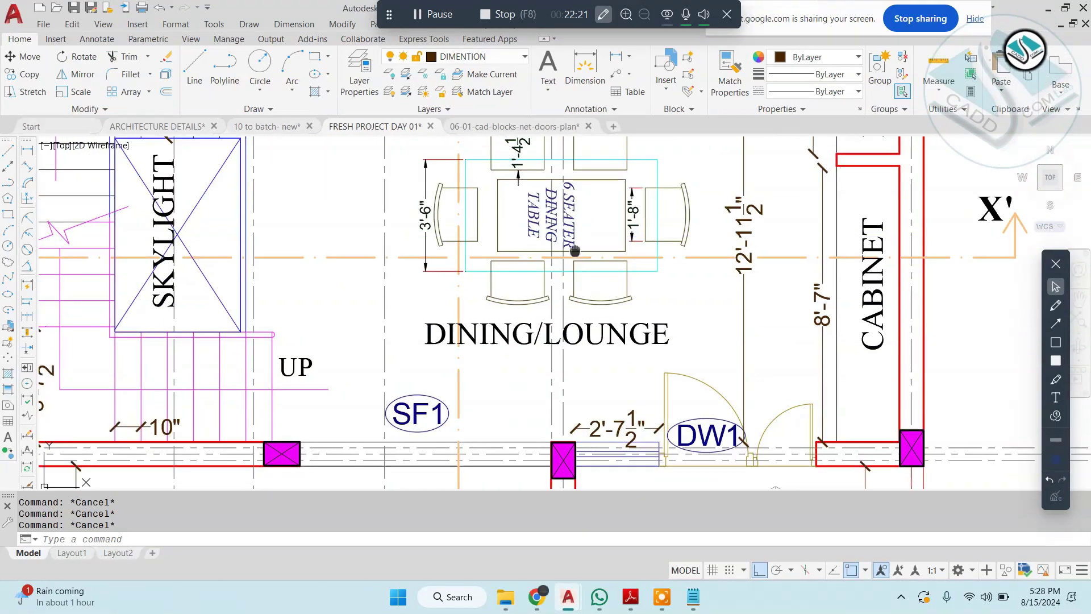
scroll(500, 226, up, 2)
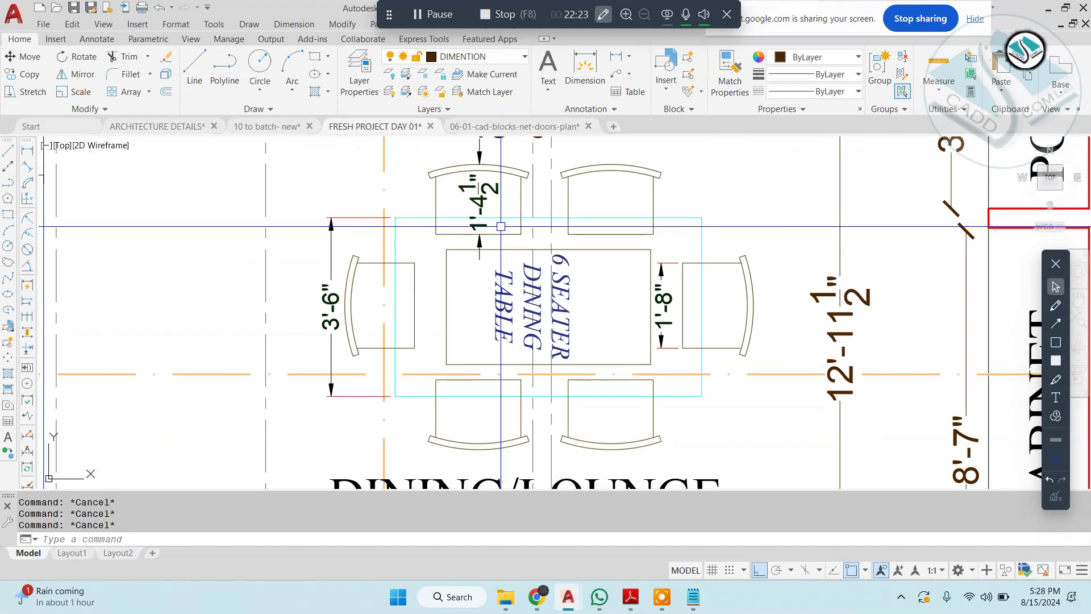
scroll(500, 226, down, 7)
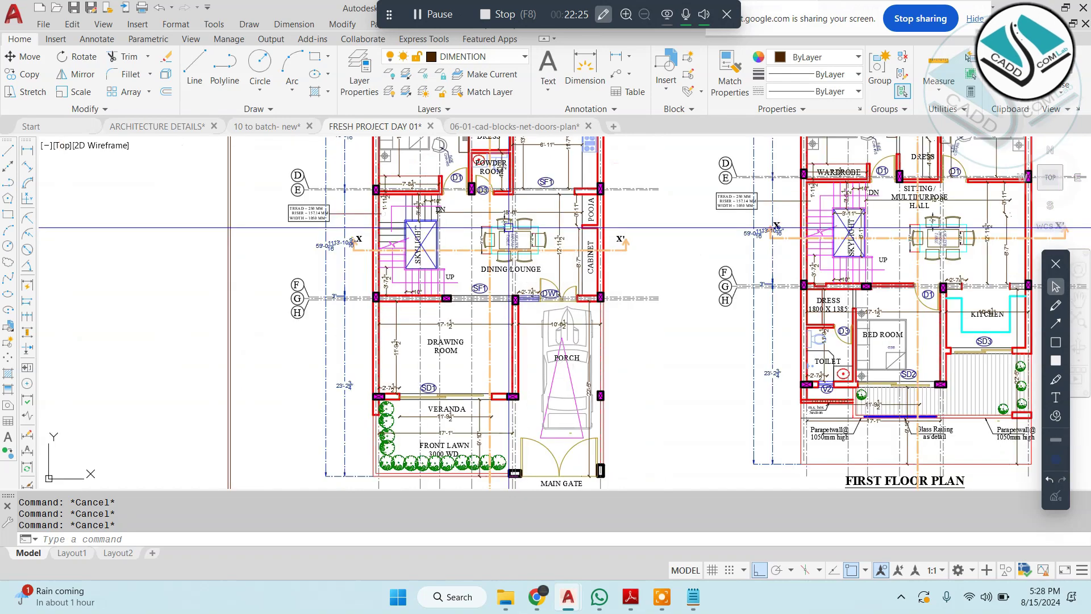
scroll(477, 237, up, 2)
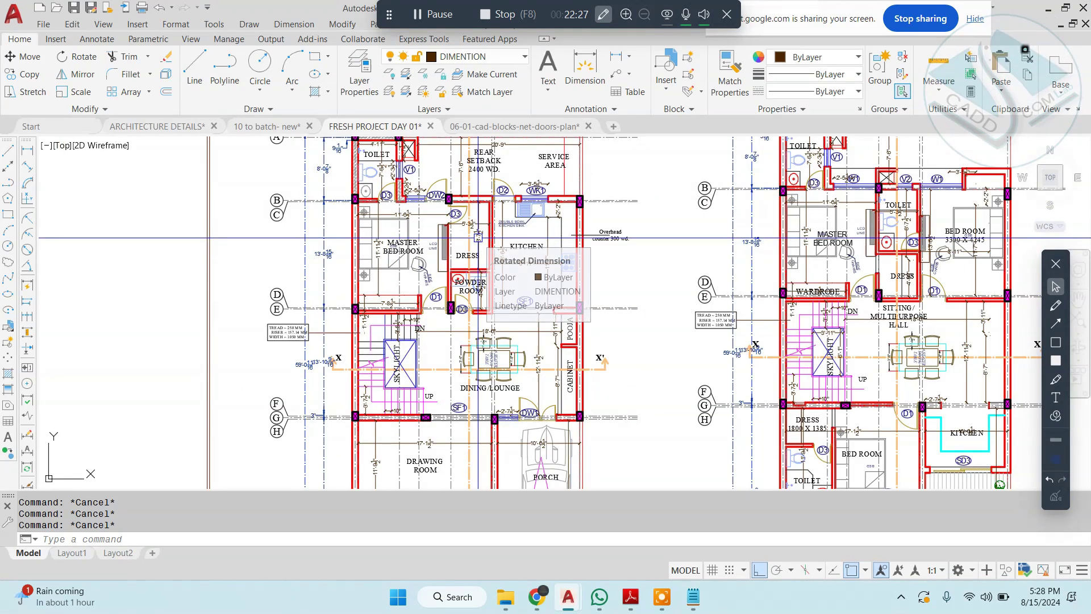
scroll(376, 148, up, 4)
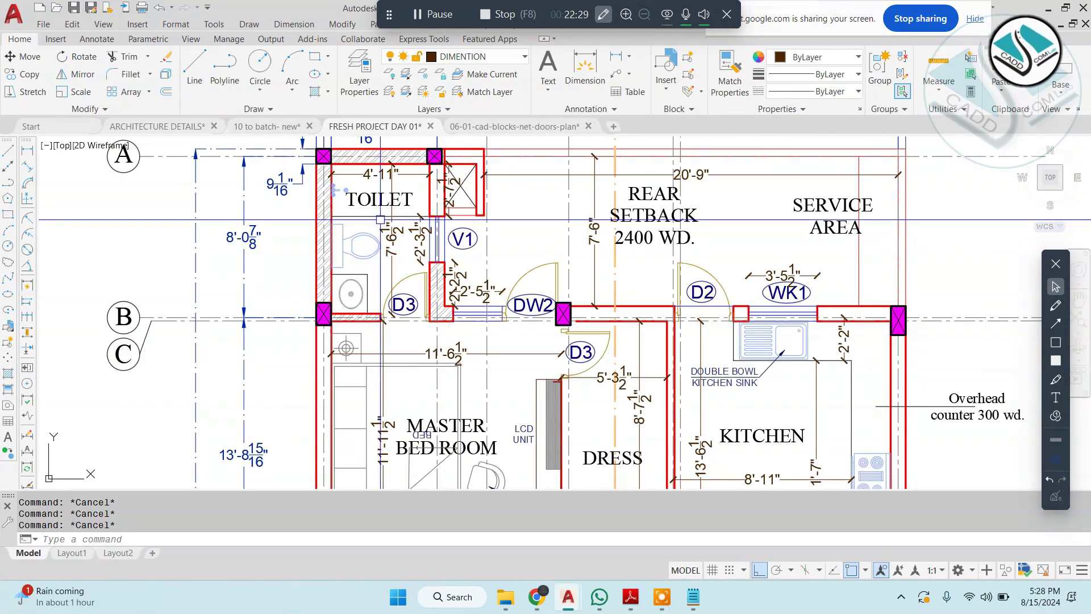
scroll(543, 284, up, 3)
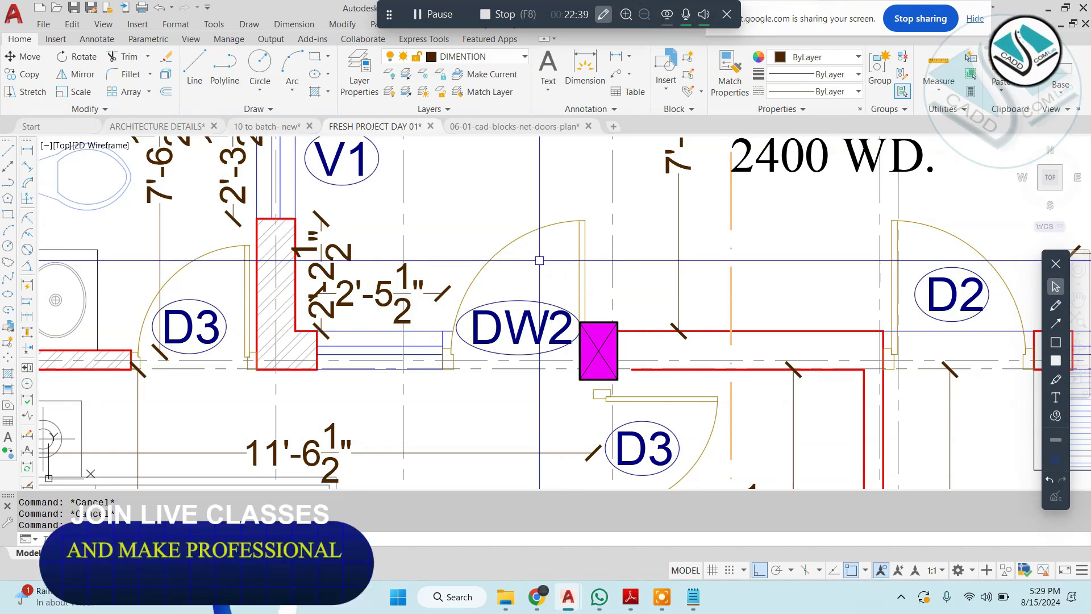
scroll(546, 279, down, 5)
middle_drag(541, 297, 524, 282)
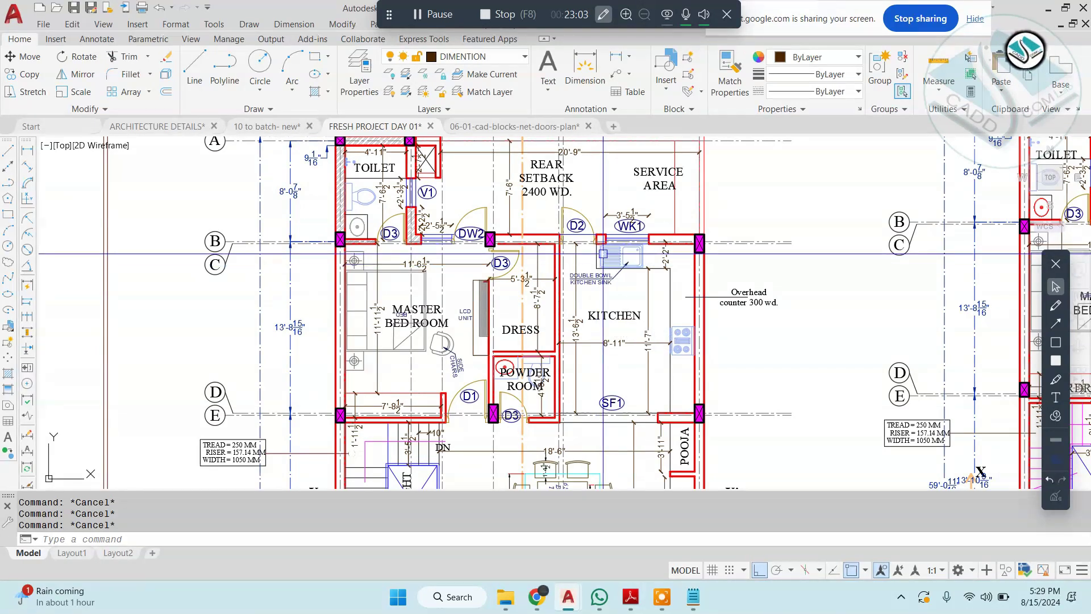
scroll(511, 283, down, 6)
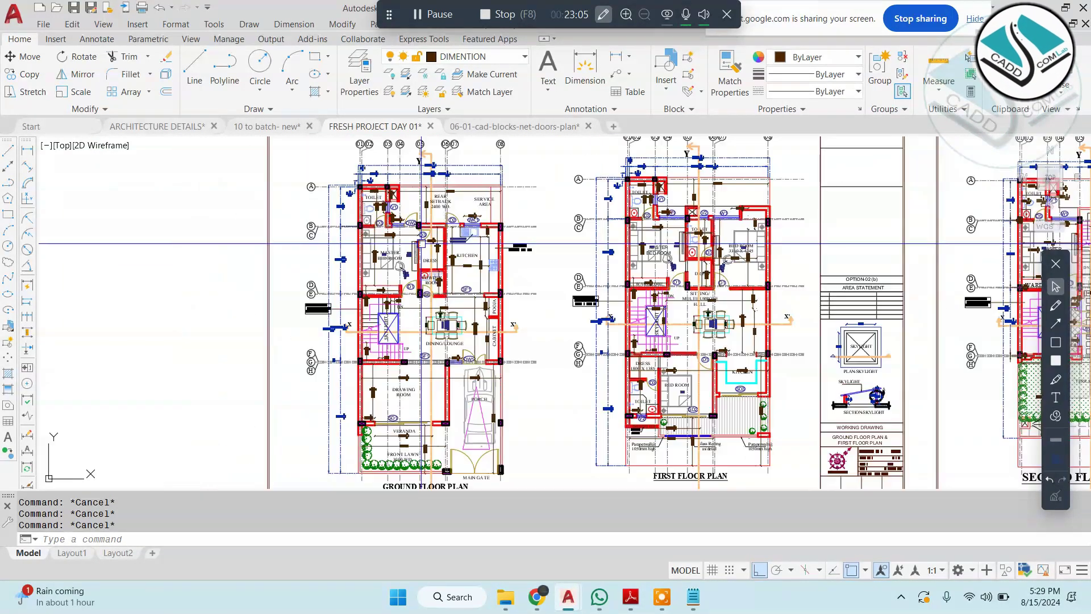
scroll(418, 236, up, 4)
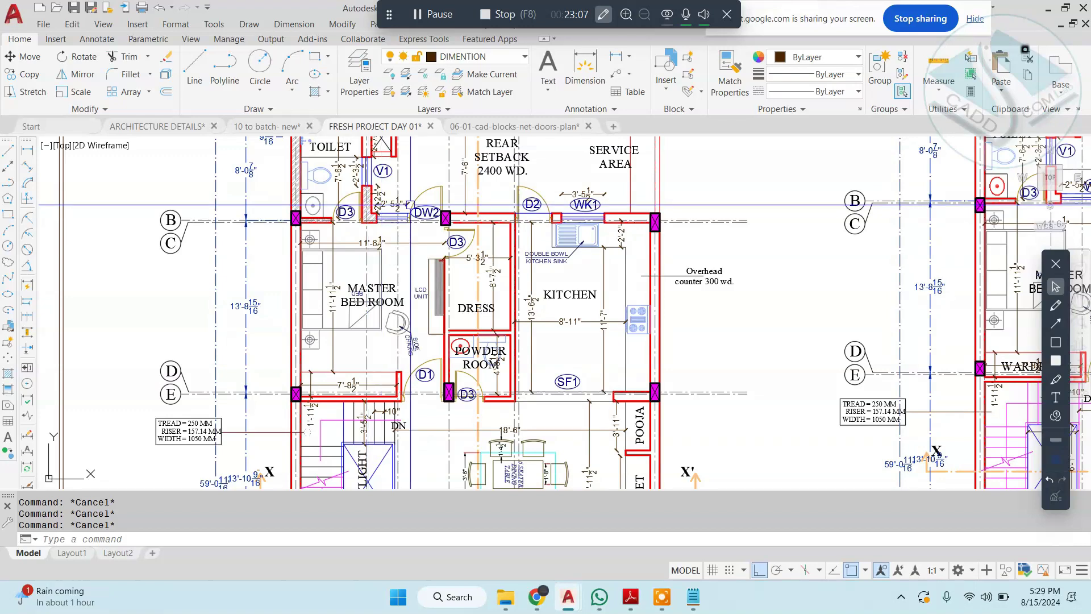
mouse_move(375, 271)
middle_down()
mouse_move(363, 327)
mouse_move(359, 263)
middle_up()
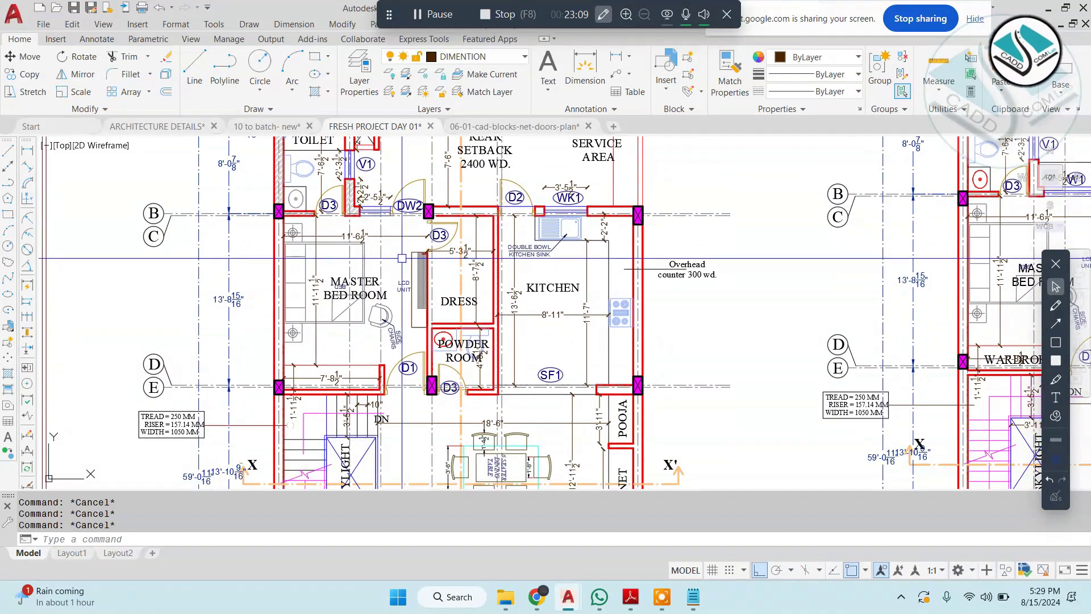
Step: Switch to the Building by Laws Important Factors PDF and highlight the "Key Aspects Governed by Building Bye-laws" heading
middle_drag(482, 335, 450, 250)
scroll(462, 273, down, 2)
scroll(448, 235, up, 2)
click(633, 591)
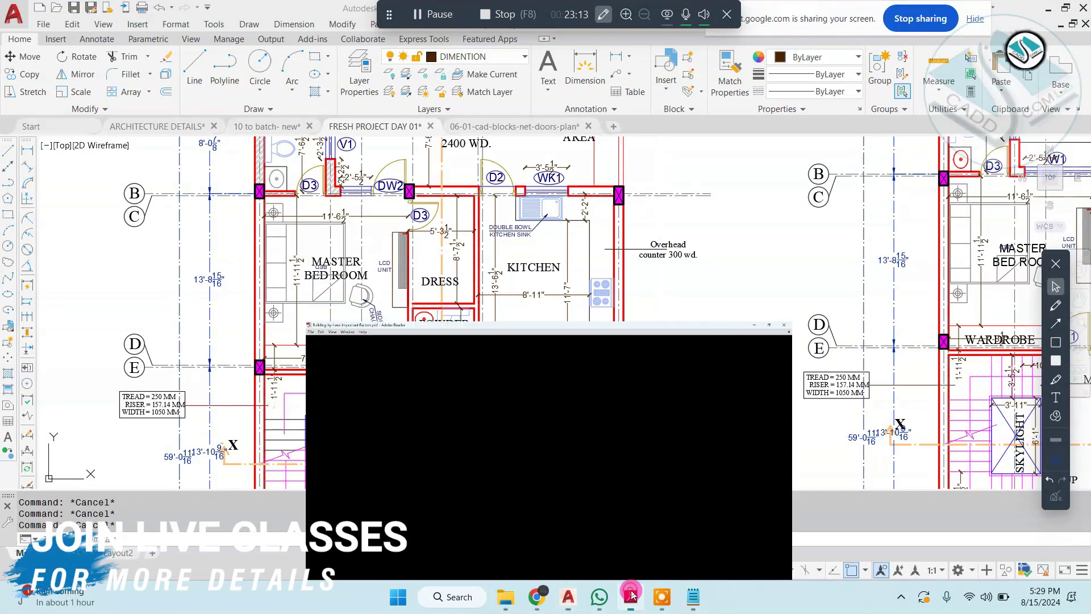
scroll(514, 223, down, 2)
scroll(318, 114, up, 2)
drag(314, 115, 665, 141)
scroll(483, 244, down, 9)
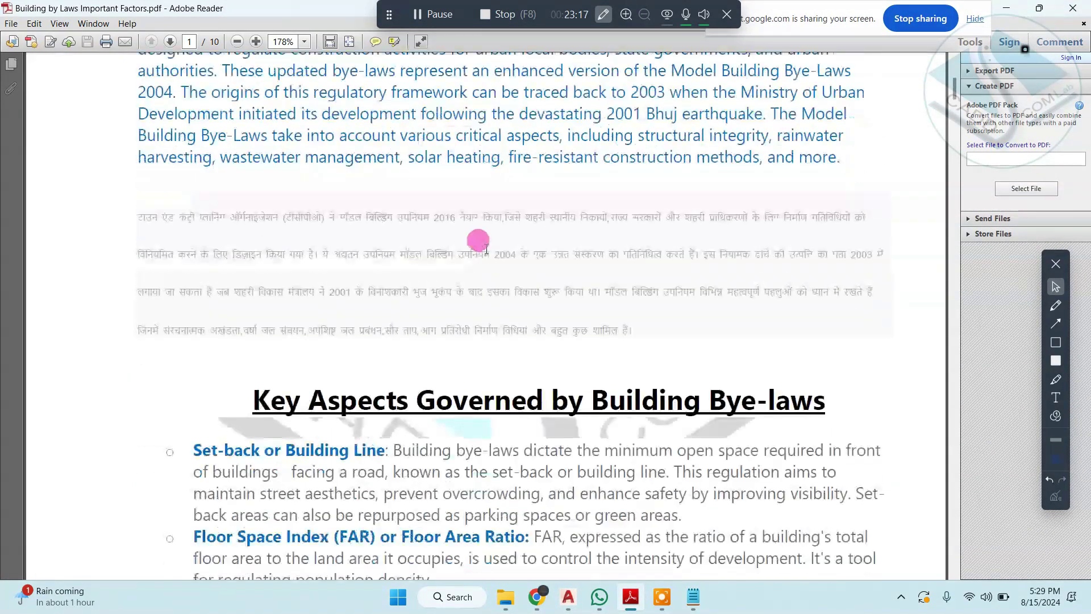
drag(251, 208, 827, 213)
scroll(708, 226, down, 2)
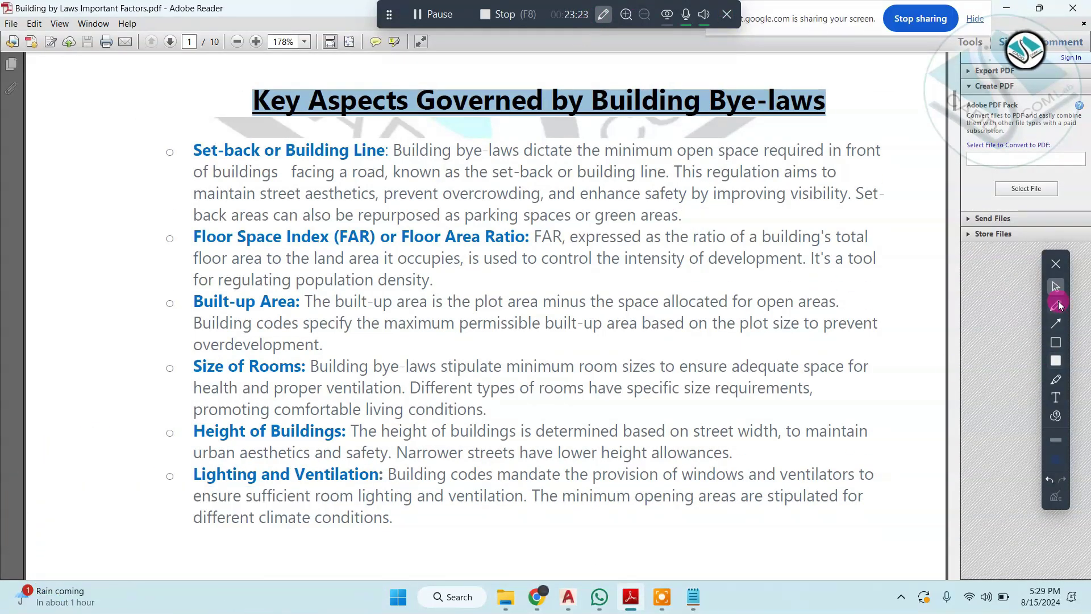
Step: Circle the whole list of key aspects with the blue annotation pen and clear the marking
click(1055, 305)
mouse_move(712, 130)
mouse_down()
mouse_move(222, 121)
mouse_move(525, 562)
mouse_up()
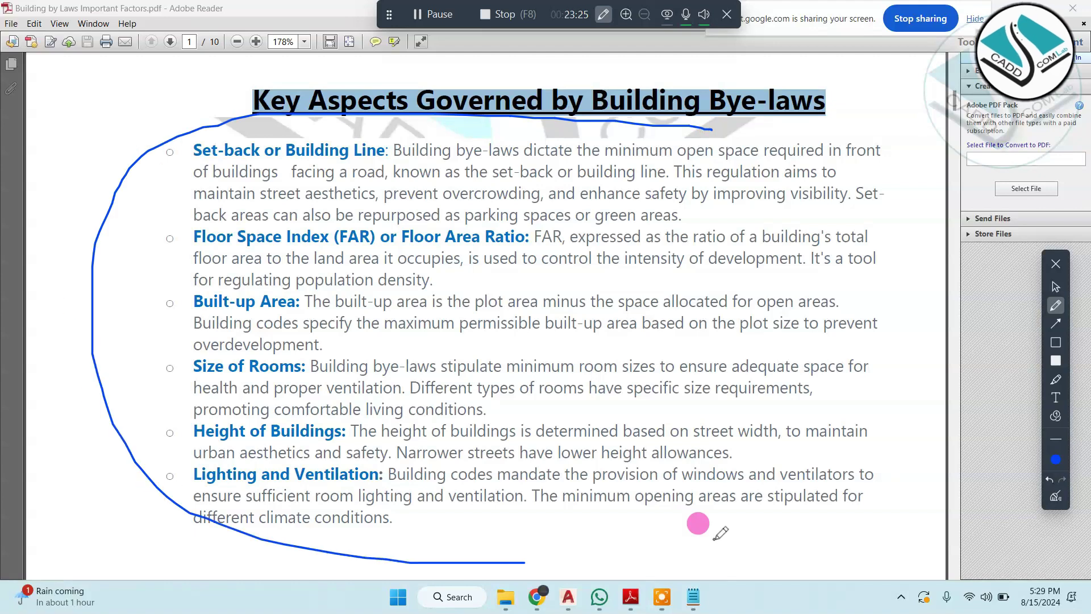
mouse_move(714, 540)
mouse_down()
mouse_move(548, 64)
mouse_move(507, 85)
mouse_up()
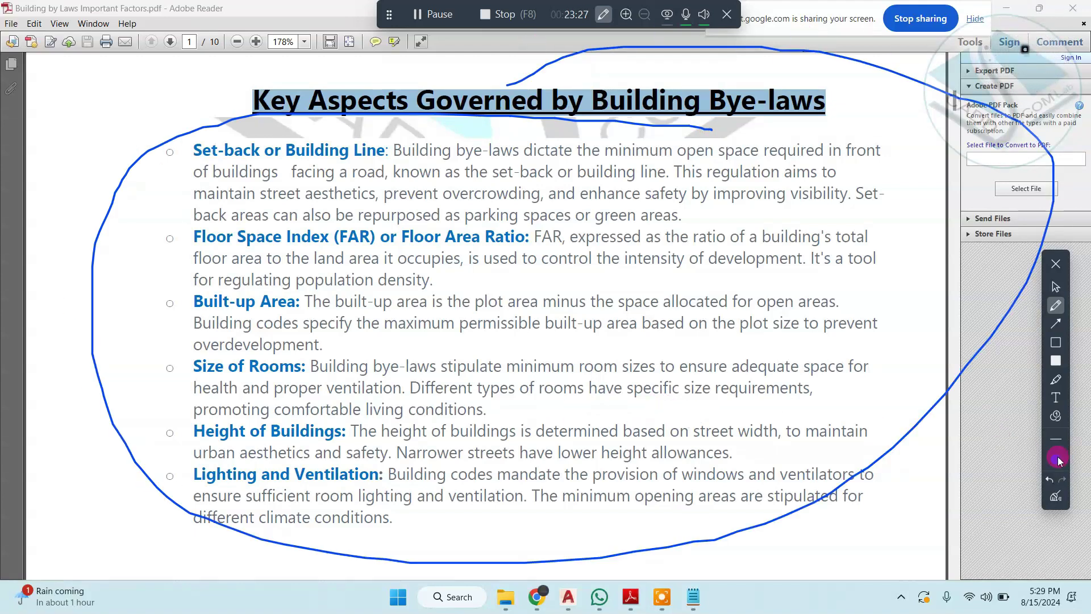
click(1054, 499)
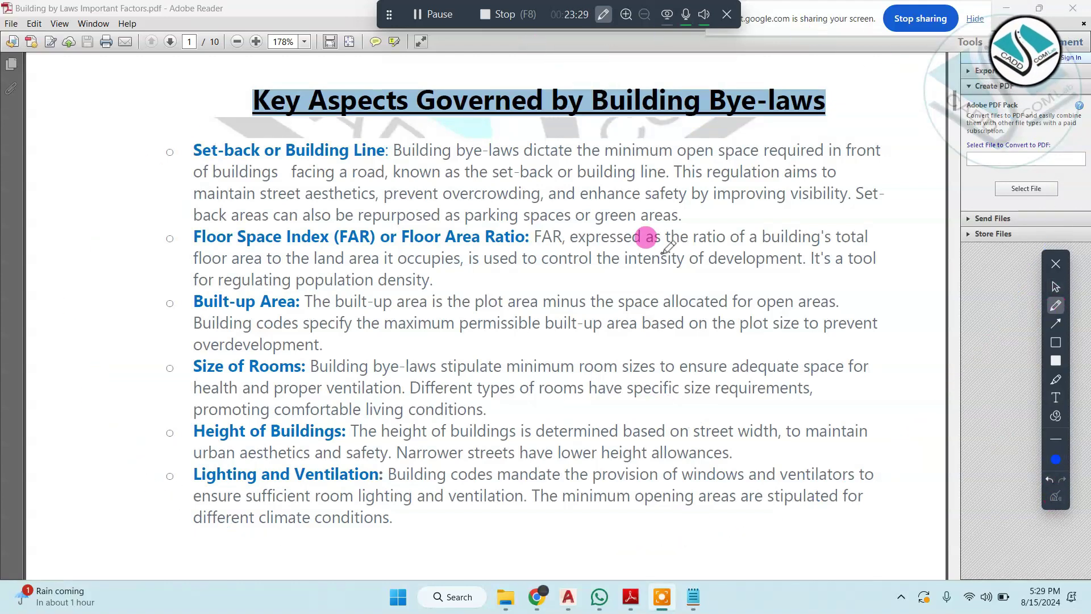
Step: Circle the "Set-back or Building Line" term with the annotation pen and clear the marking
scroll(483, 227, up, 3)
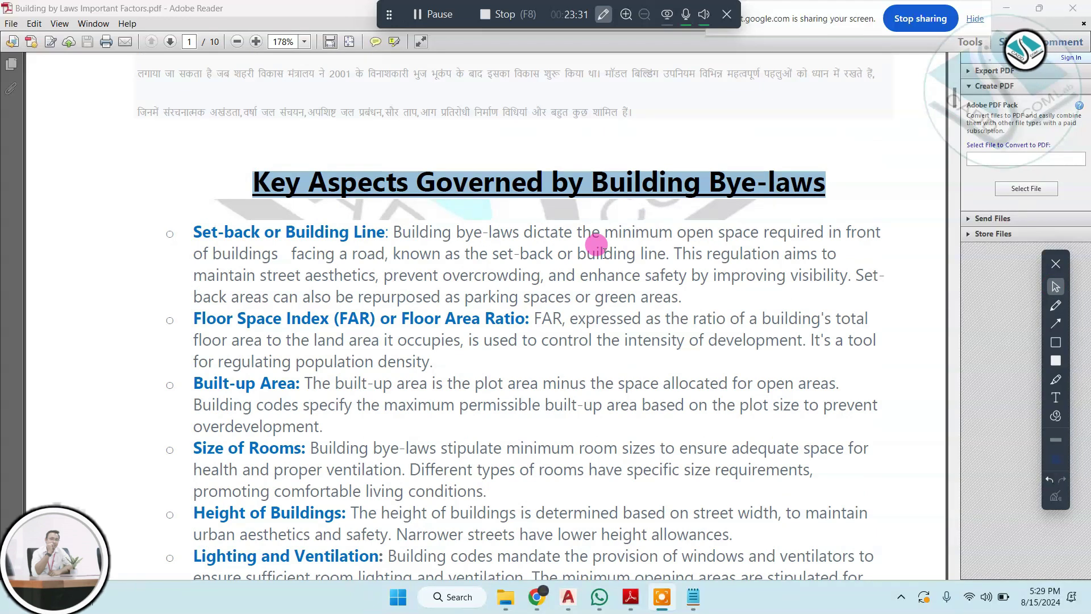
scroll(585, 273, up, 2)
scroll(560, 336, down, 2)
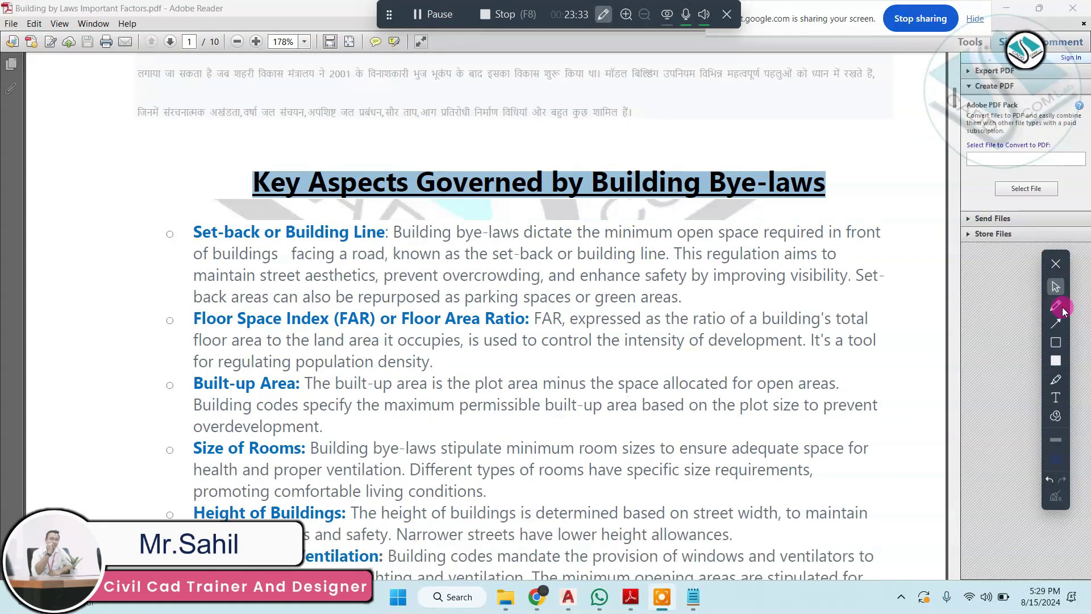
click(1055, 305)
mouse_move(209, 211)
mouse_down()
mouse_move(224, 238)
mouse_move(415, 236)
mouse_move(176, 208)
mouse_up()
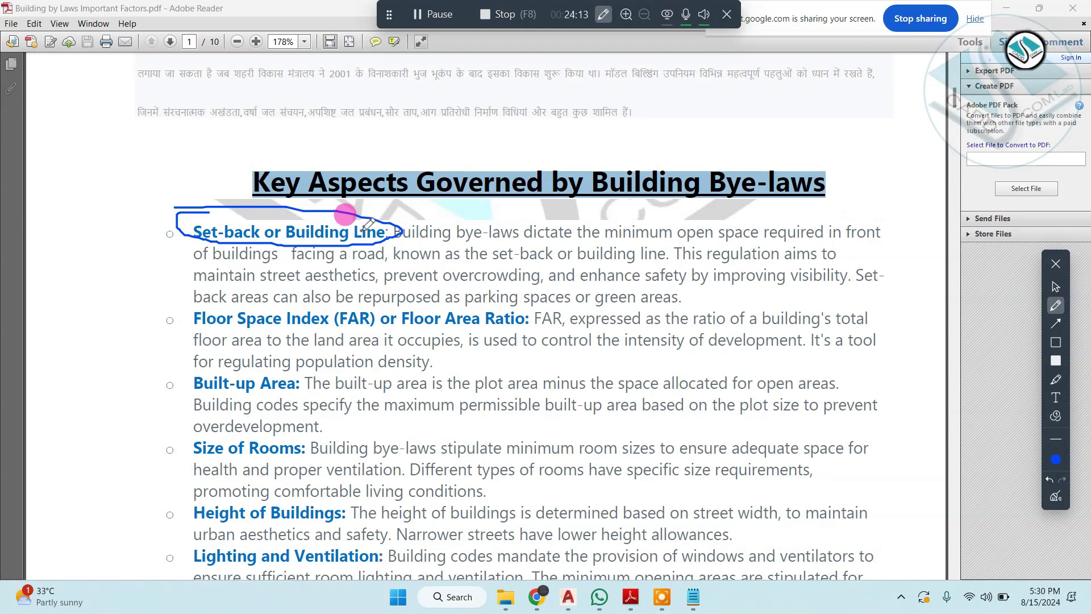
click(1057, 497)
Step: Underline the set-back definition from "Building bye-laws dictate" through "maintain street aesthetics" and clear the underlines
drag(396, 241, 883, 243)
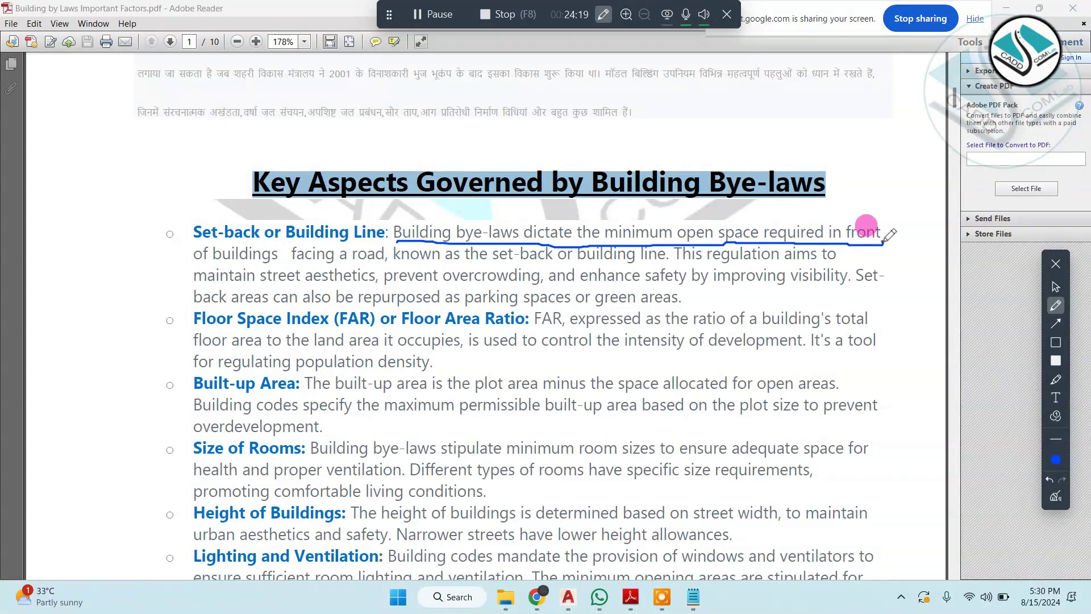
drag(188, 260, 299, 262)
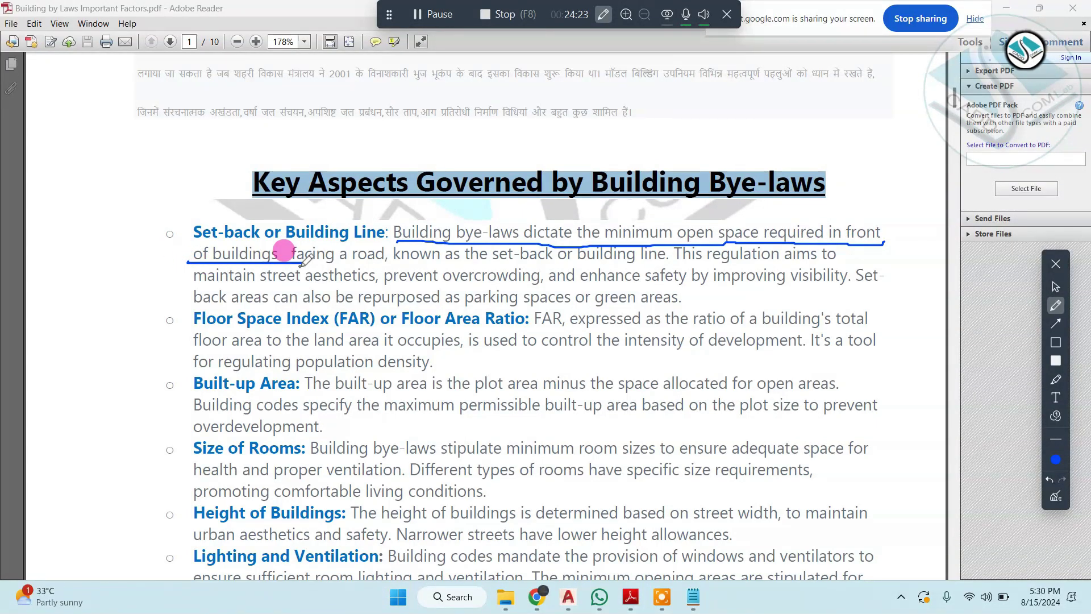
drag(304, 263, 830, 251)
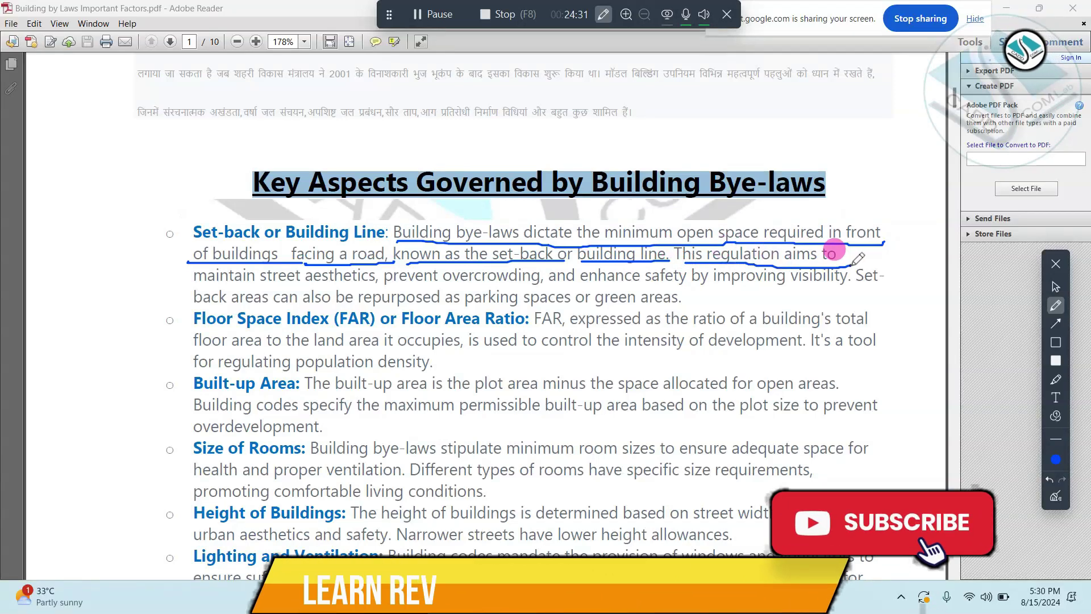
drag(199, 282, 375, 280)
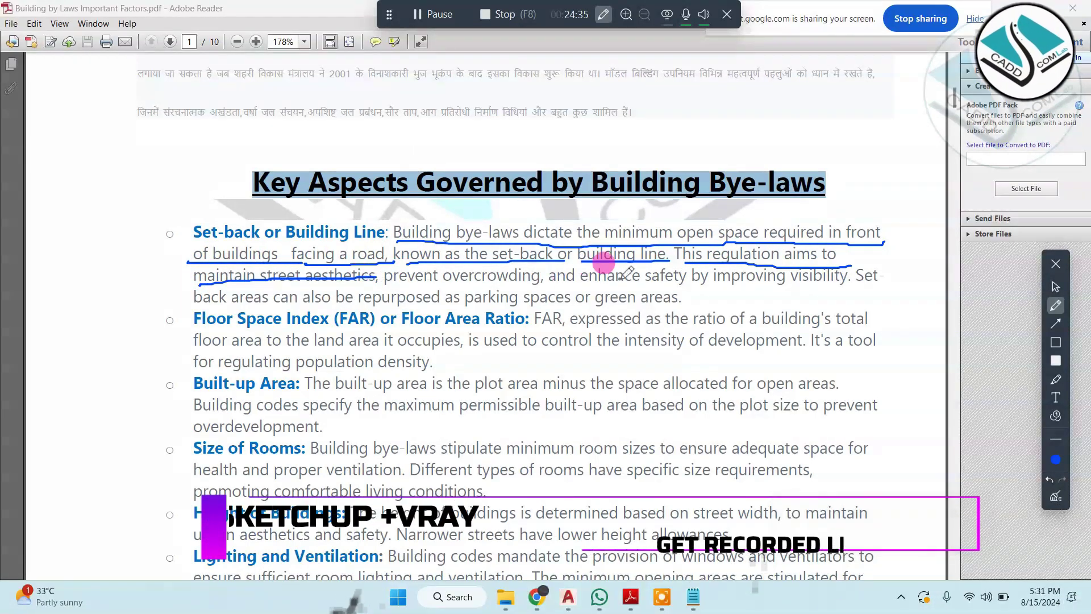
click(1055, 495)
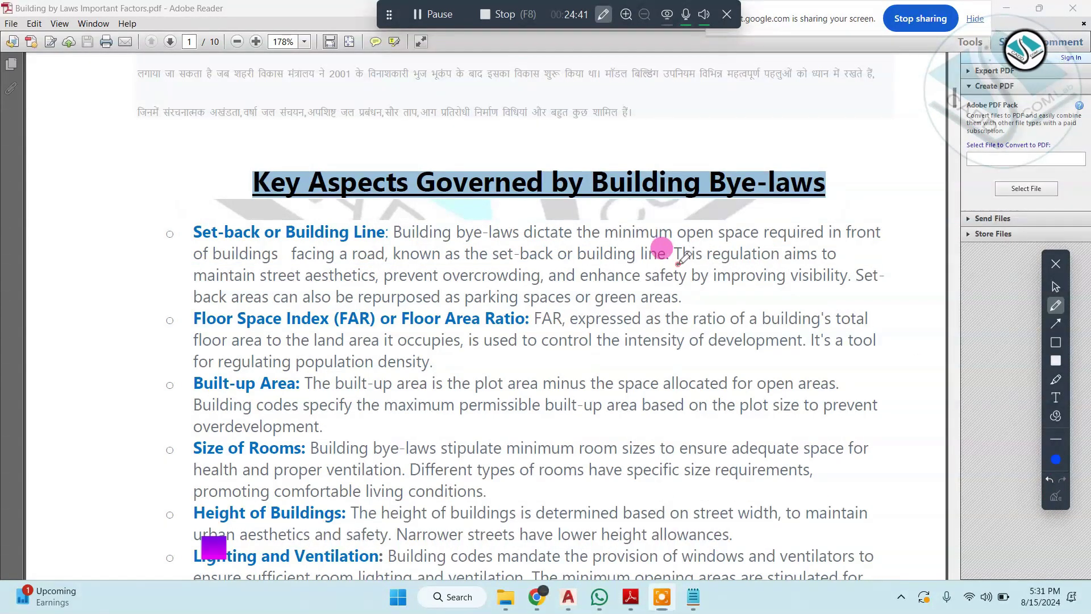
Step: Underline the aims of the set-back regulation, outline the sentence on parking spaces or green areas, and clear the markings
drag(675, 263, 845, 263)
drag(191, 282, 859, 288)
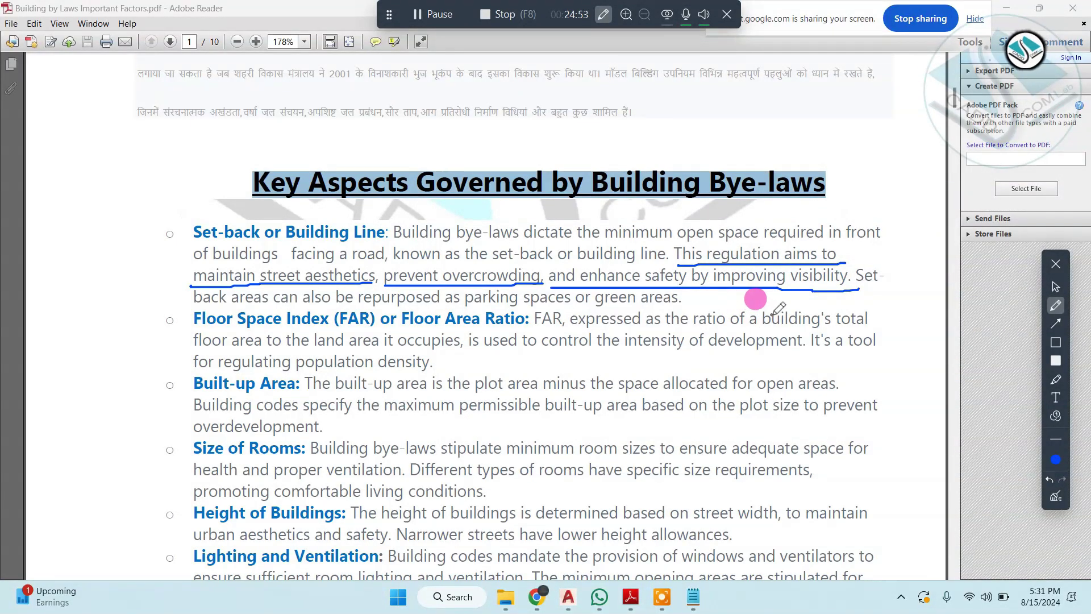
mouse_move(187, 308)
mouse_down()
mouse_move(659, 304)
mouse_move(372, 272)
mouse_move(190, 301)
mouse_up()
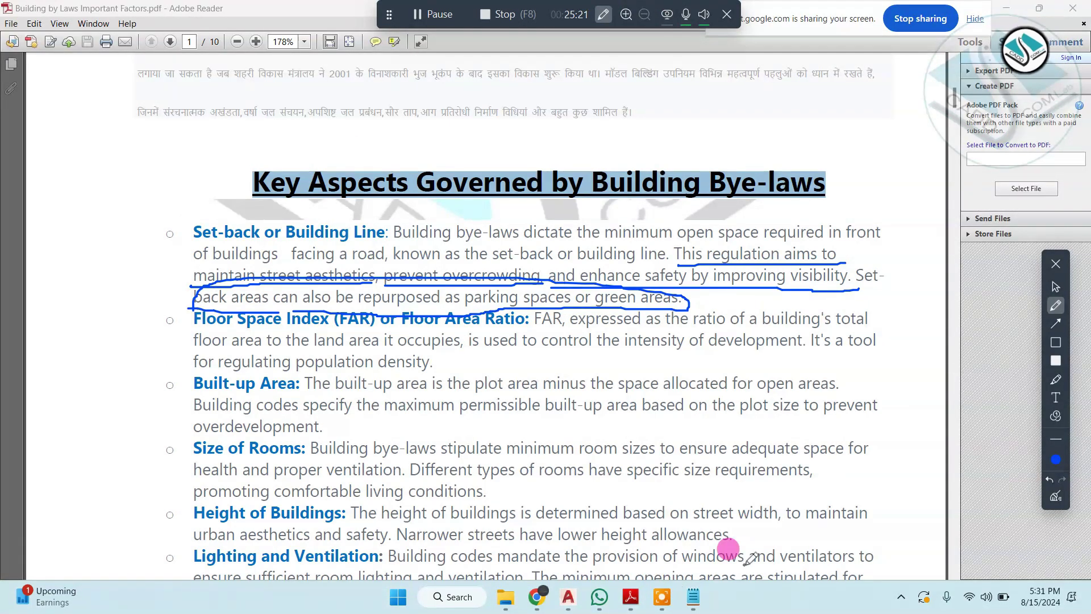
click(1055, 495)
Step: Mark up the "Size of Rooms" heading and paragraph with underlines and a surrounding outline, and clear the markings
mouse_move(263, 438)
mouse_down()
mouse_move(169, 442)
mouse_move(194, 434)
mouse_up()
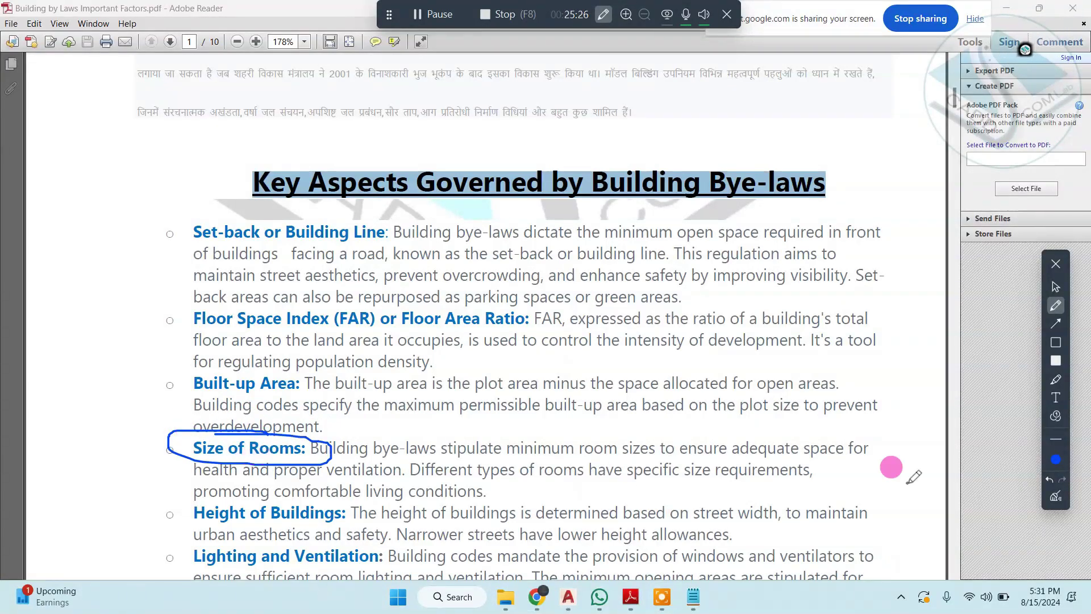
click(1056, 496)
click(1055, 287)
scroll(712, 349, down, 3)
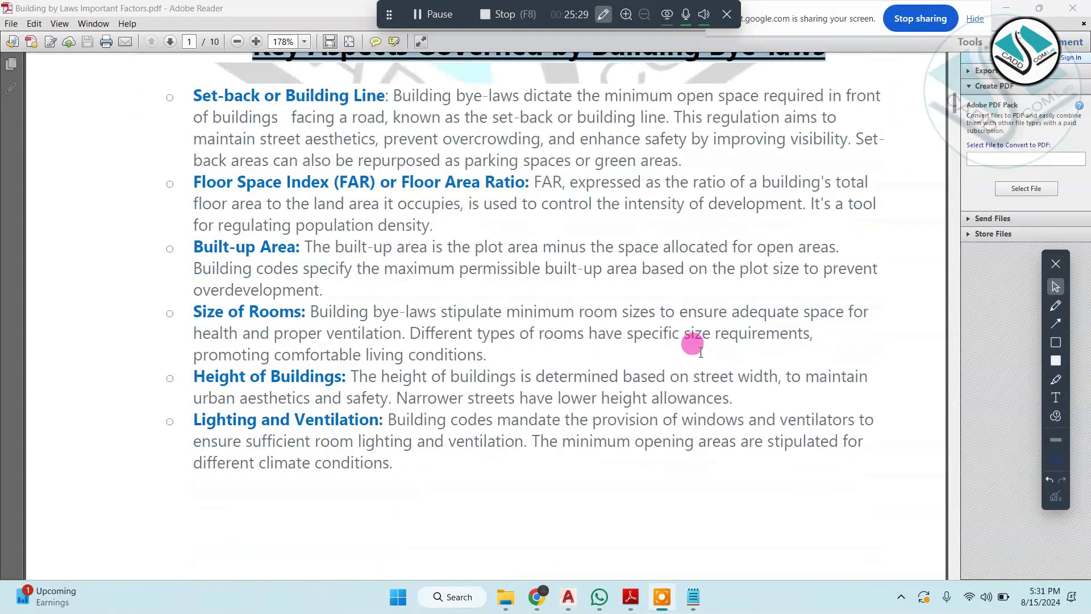
click(1057, 306)
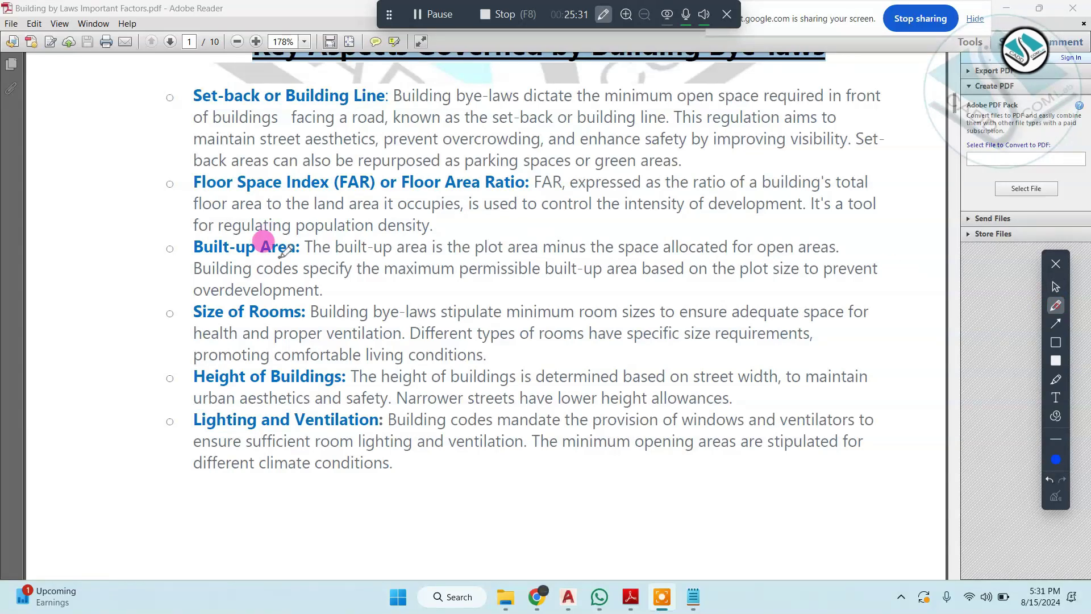
mouse_move(316, 322)
mouse_down()
mouse_move(700, 326)
mouse_move(672, 322)
mouse_up()
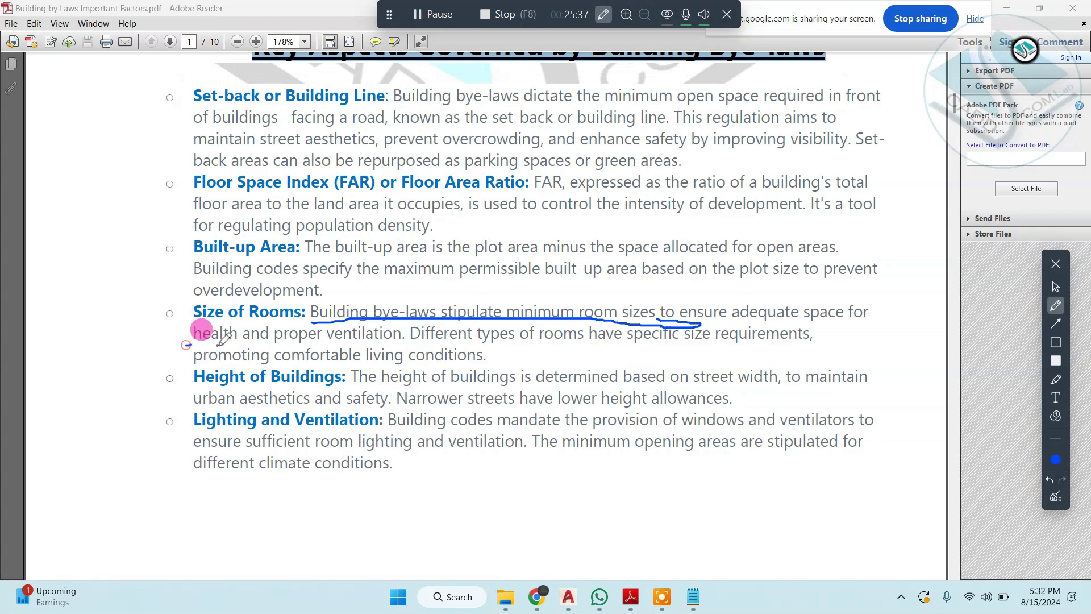
mouse_move(218, 346)
mouse_down()
mouse_move(389, 336)
mouse_move(318, 325)
mouse_move(315, 306)
mouse_up()
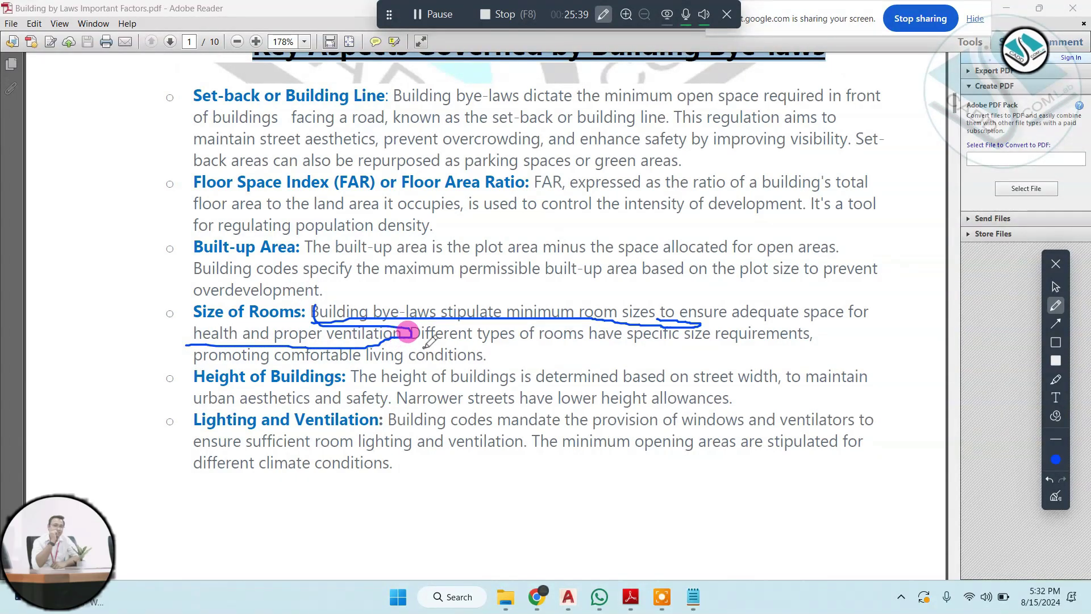
drag(423, 345, 833, 343)
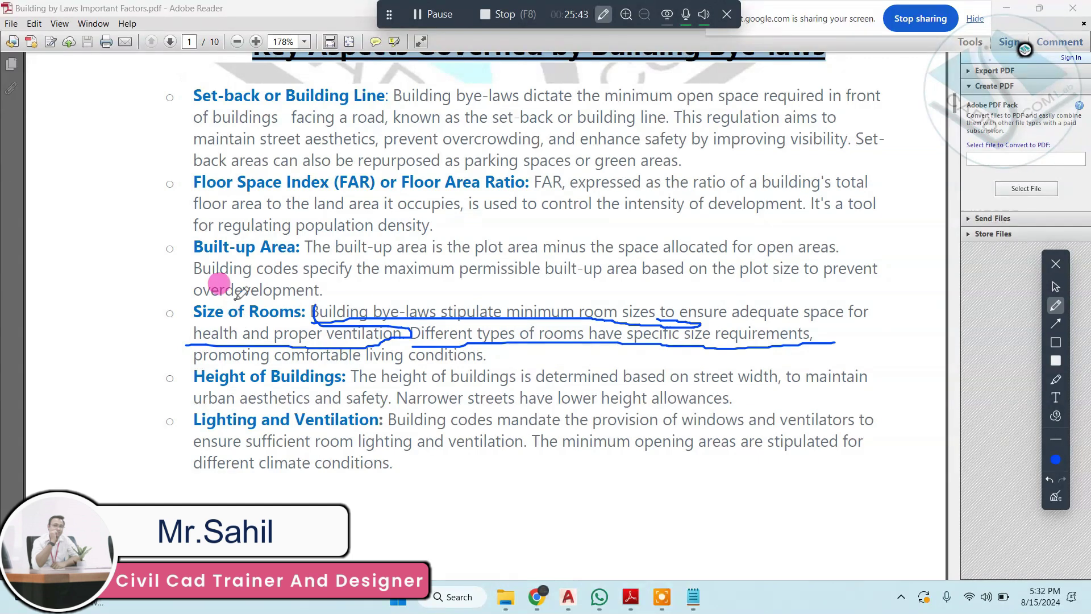
mouse_move(235, 299)
mouse_down()
mouse_move(131, 345)
mouse_move(363, 359)
mouse_move(923, 315)
mouse_move(327, 291)
mouse_up()
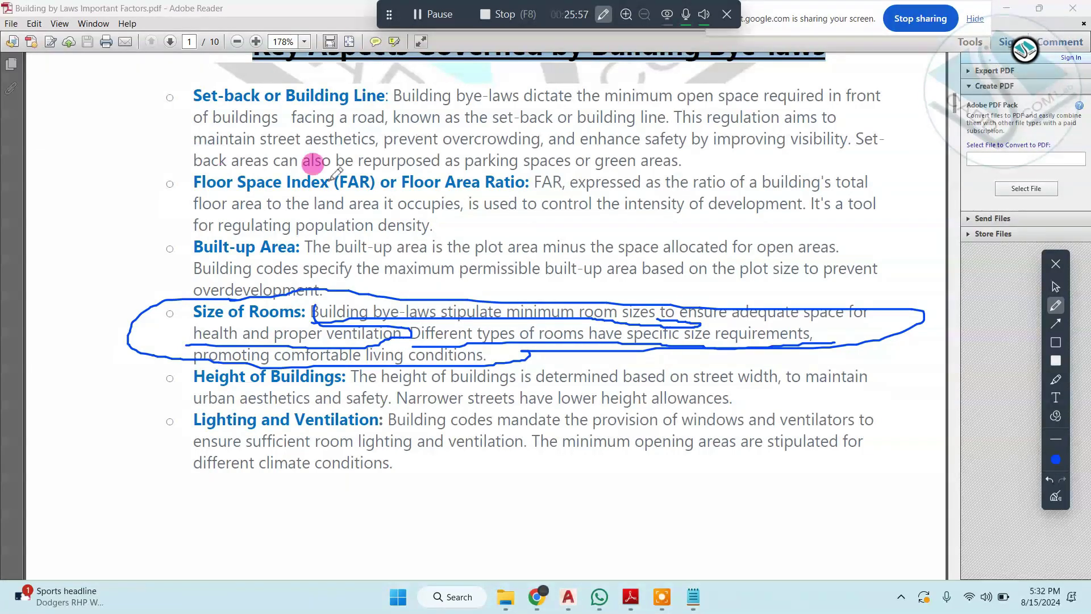
click(1055, 496)
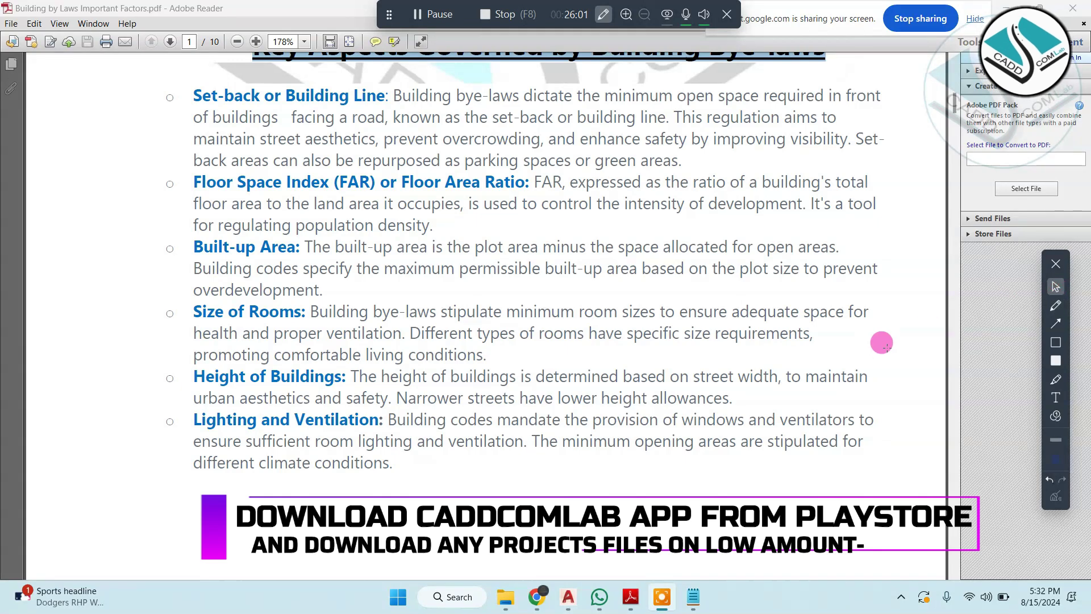
Step: Underline the "Height of Buildings" paragraph on street width and height allowances, clear the underlines and leave the pen
scroll(887, 348, down, 1)
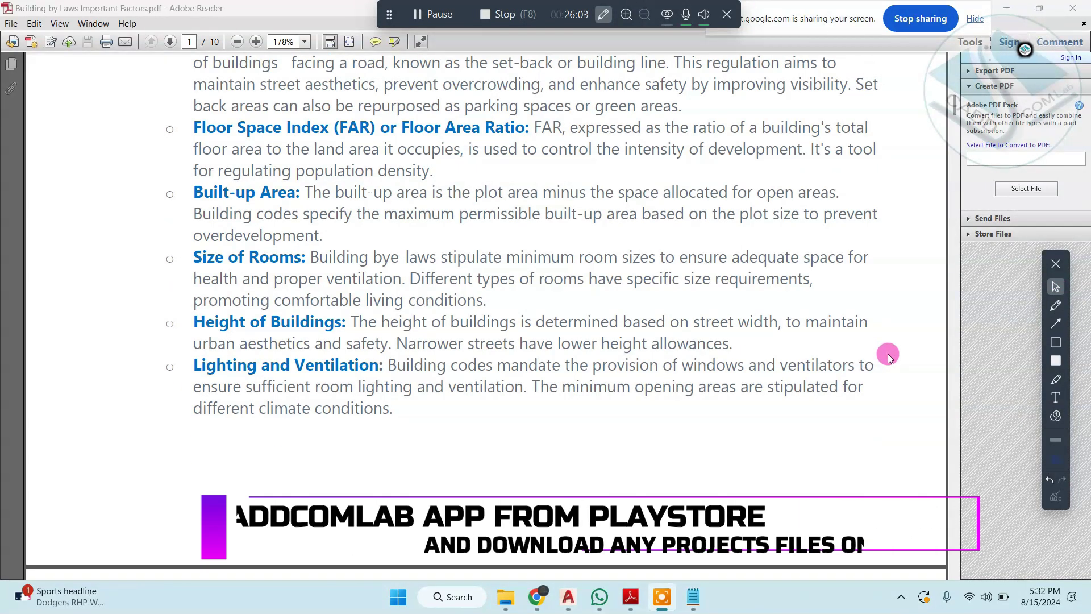
scroll(725, 361, down, 2)
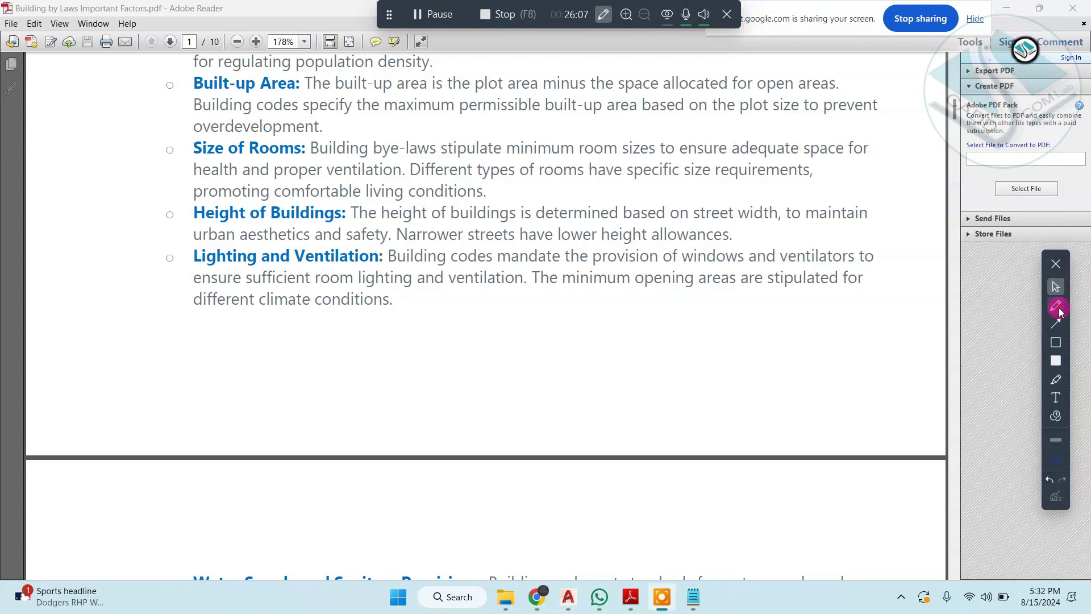
click(1057, 307)
drag(187, 226, 855, 223)
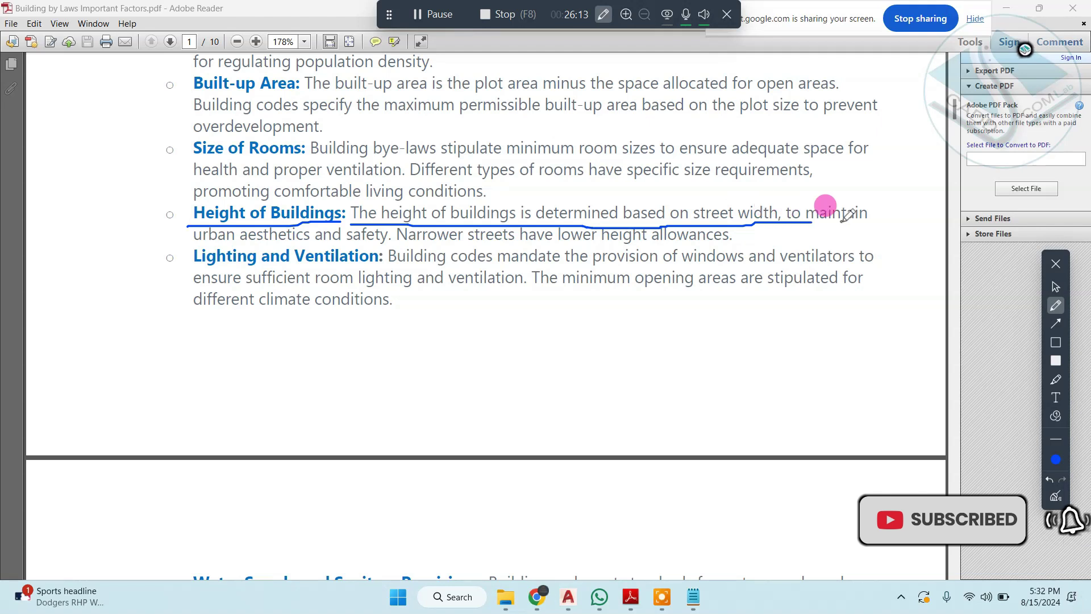
drag(188, 245, 742, 248)
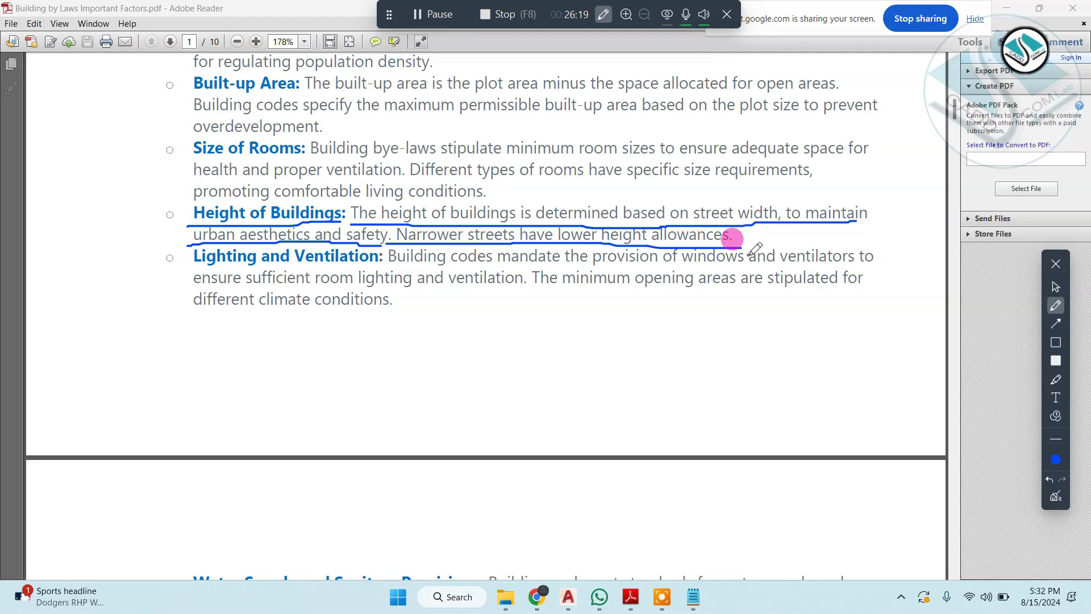
click(1056, 496)
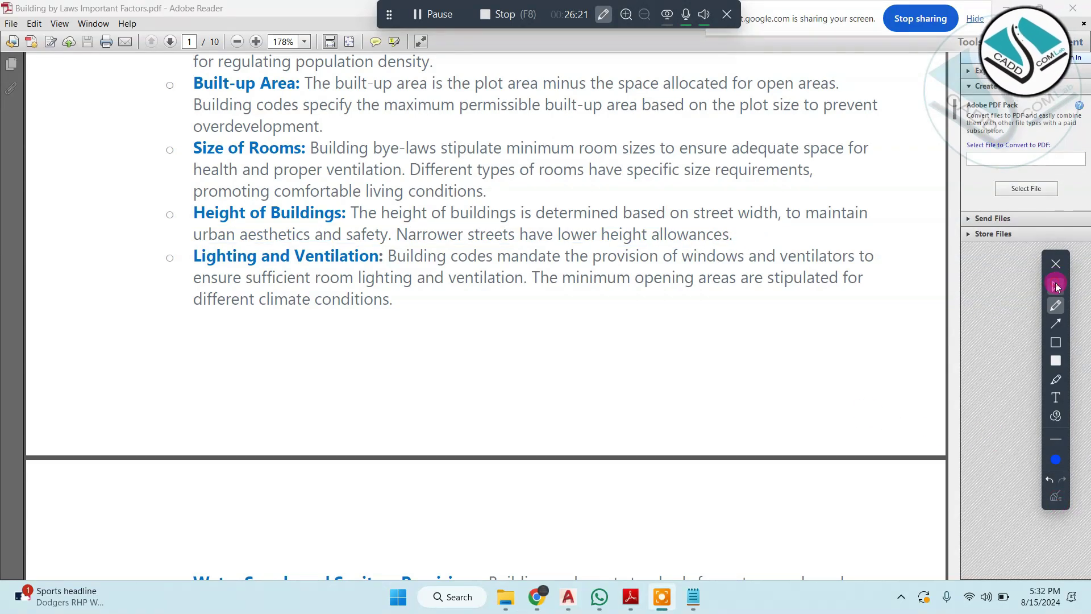
click(1056, 286)
Step: Circle the "Standard Rooms Sizes On the Basis Of Building By Laws?" heading on page 2 and underline the start of its yellow subheading
scroll(773, 310, down, 15)
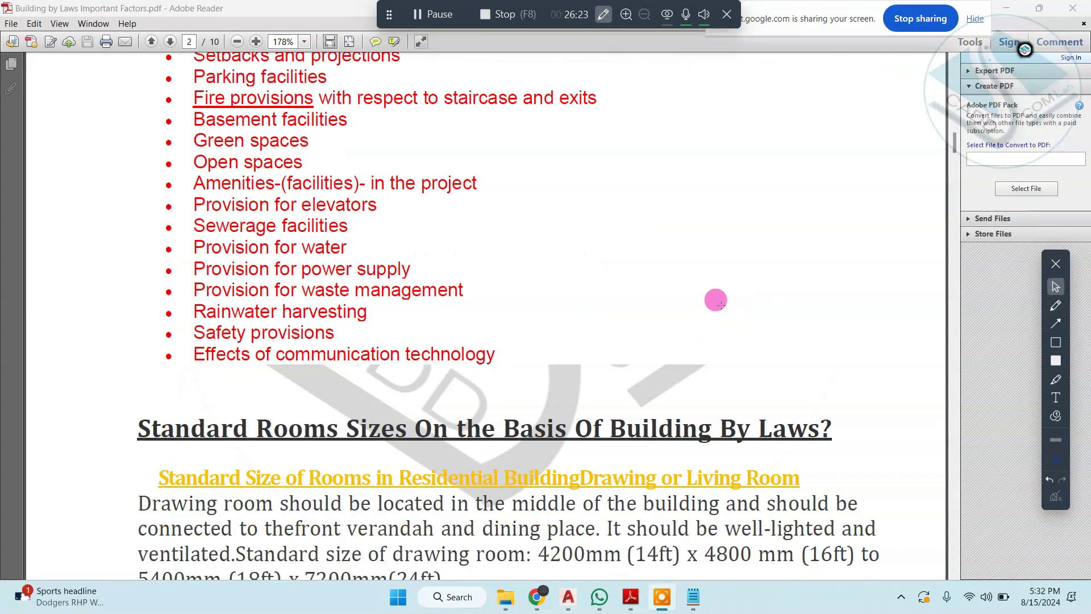
scroll(715, 299, down, 5)
click(1056, 305)
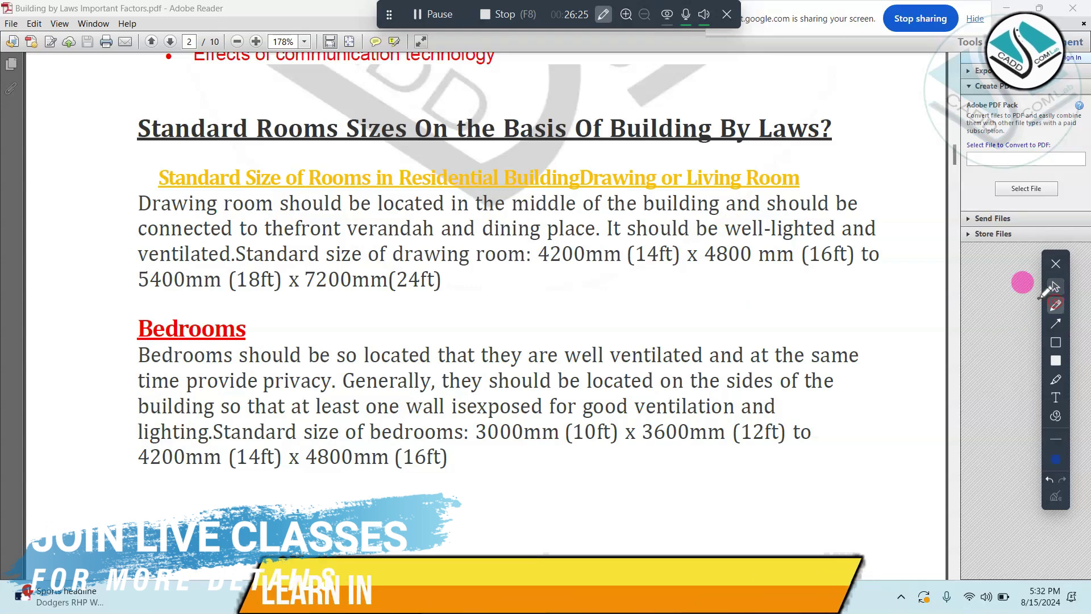
drag(241, 98, 108, 142)
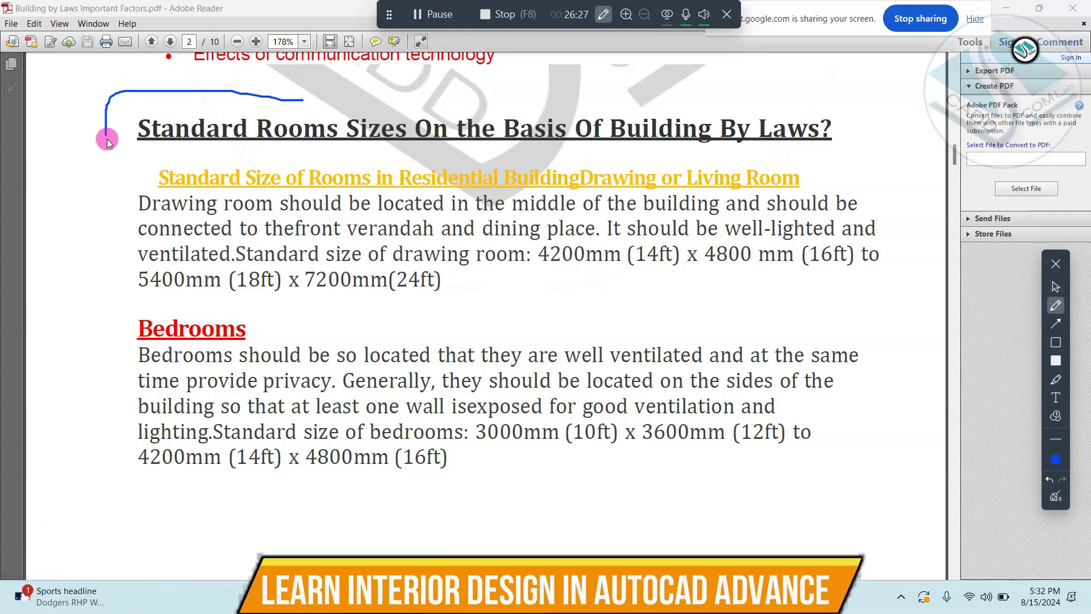
mouse_move(253, 154)
mouse_down()
mouse_move(735, 146)
mouse_move(641, 91)
mouse_move(295, 95)
mouse_up()
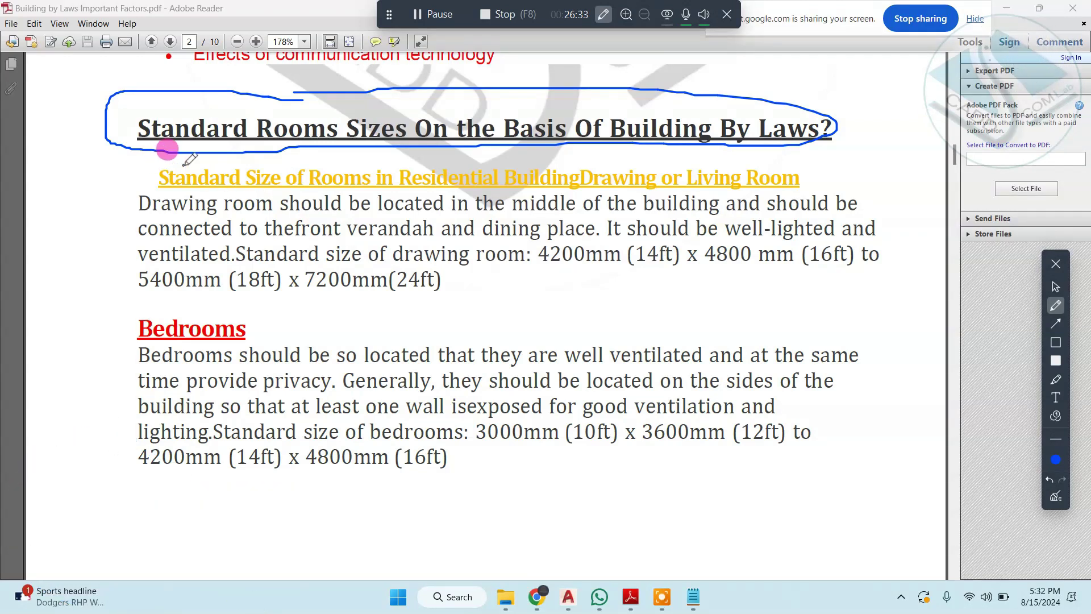
drag(161, 185, 434, 193)
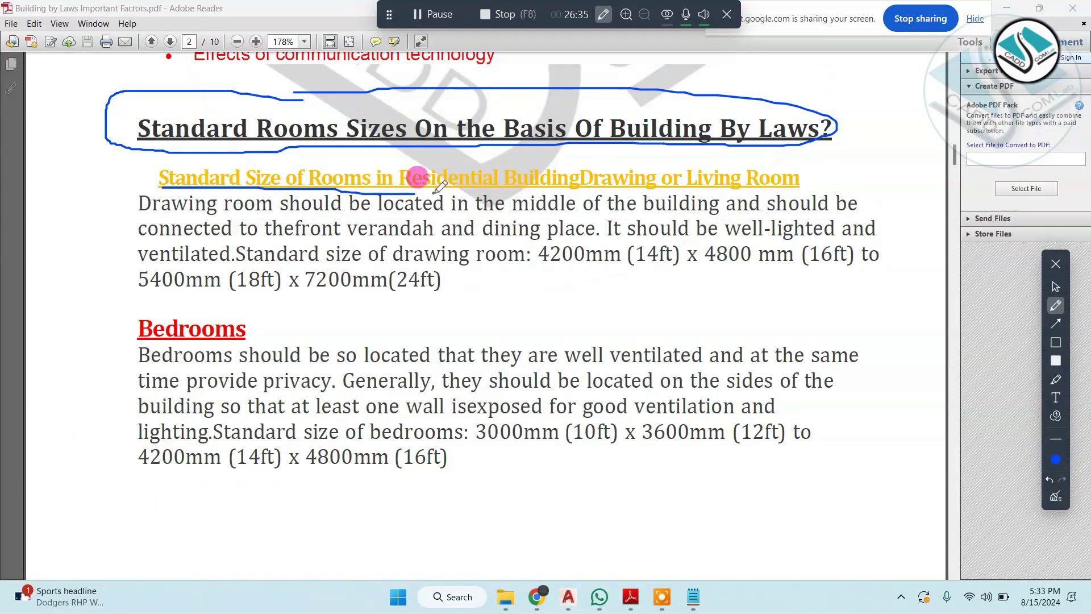
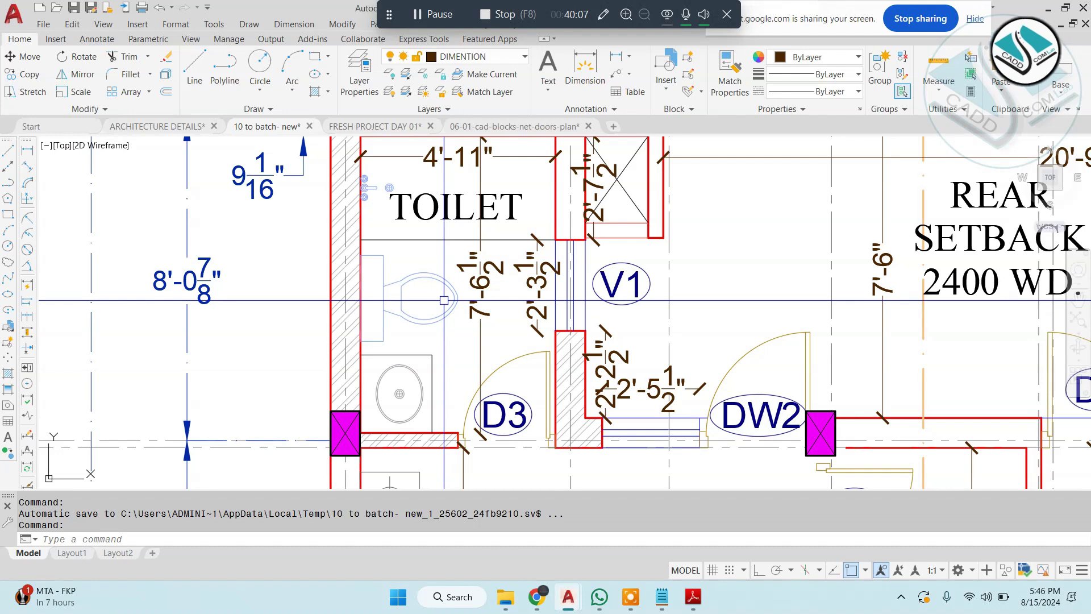
Step: Examine the toilet, master bedroom, dress, powder room and kitchen dimensions in the floor plan
scroll(433, 265, down, 4)
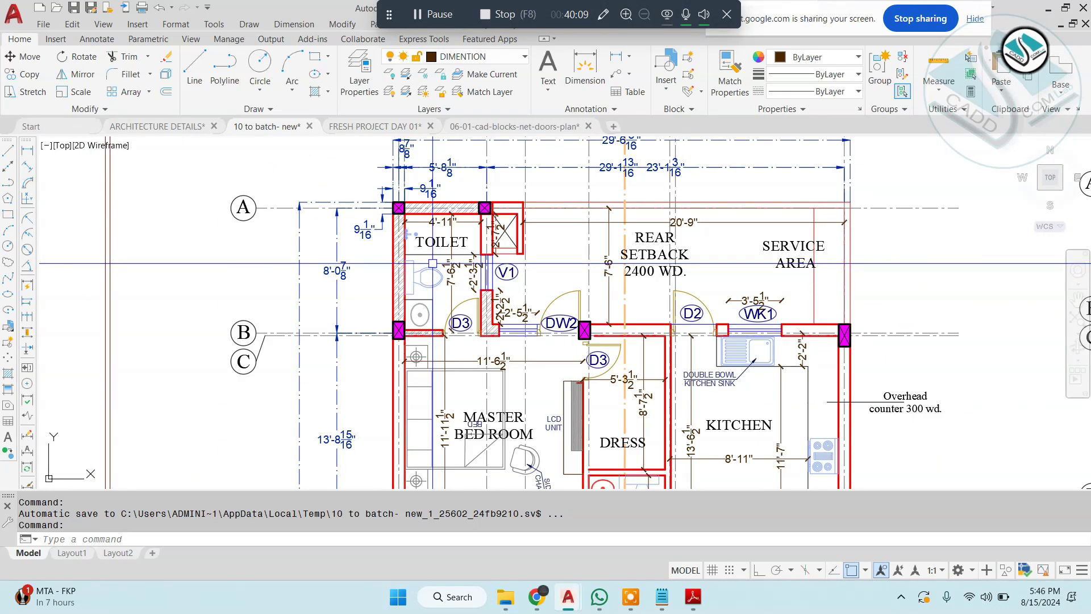
middle_drag(697, 393, 645, 249)
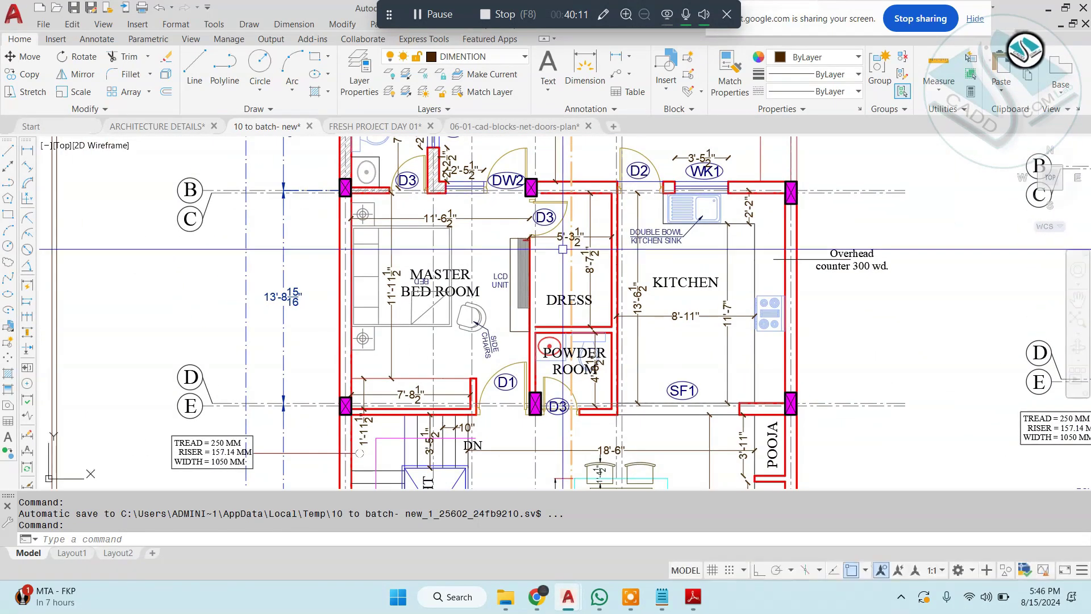
scroll(487, 250, up, 4)
scroll(487, 250, down, 3)
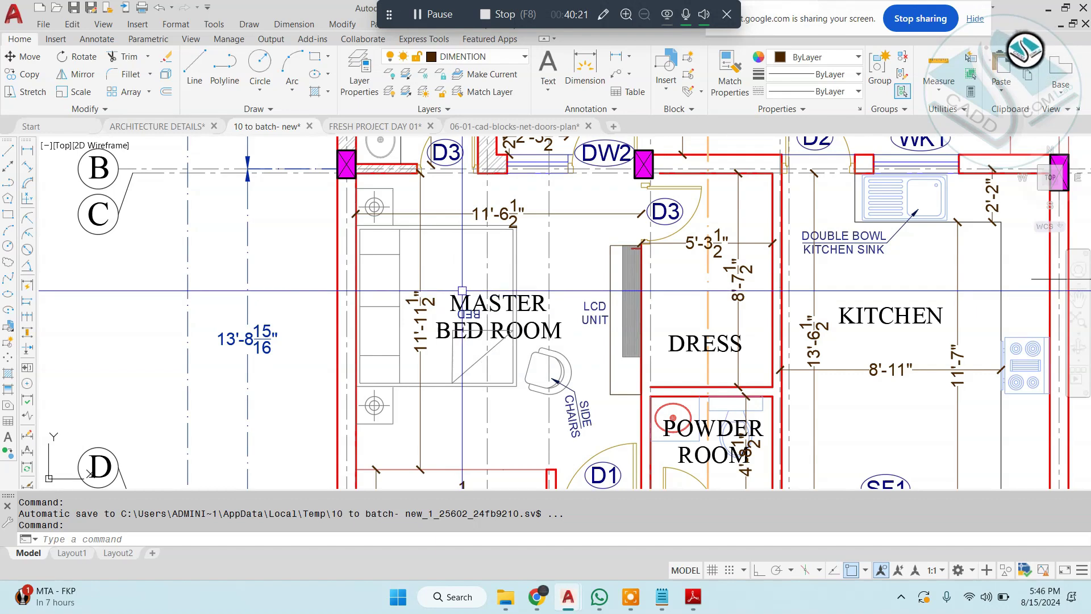
scroll(462, 291, down, 3)
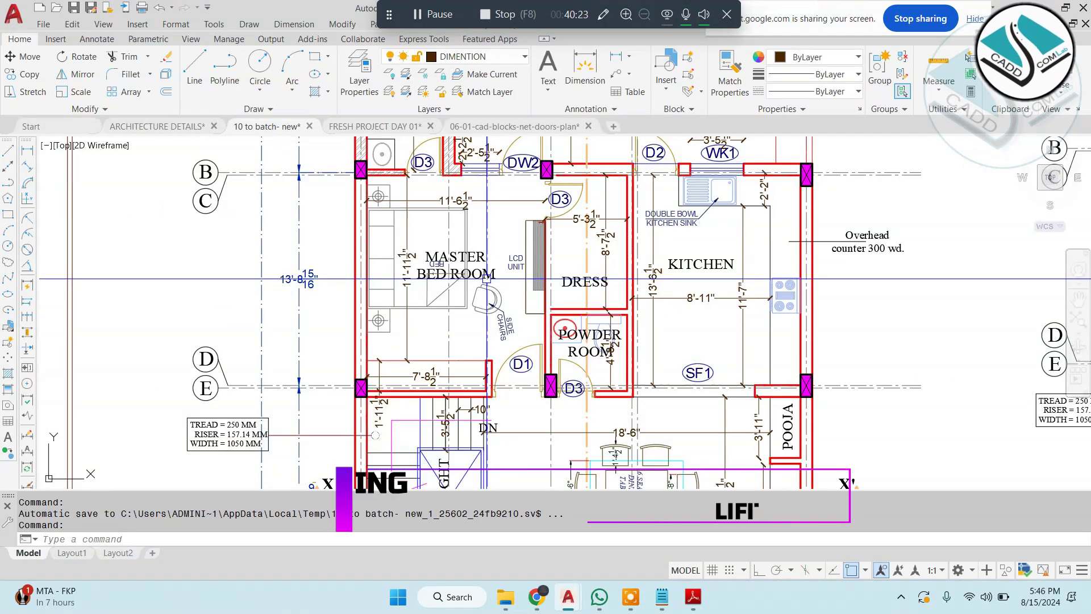
scroll(486, 279, down, 5)
Step: Switch to Notepad and highlight note lines 4 to 6 on standard dimensions, building by-laws and vastu
click(661, 599)
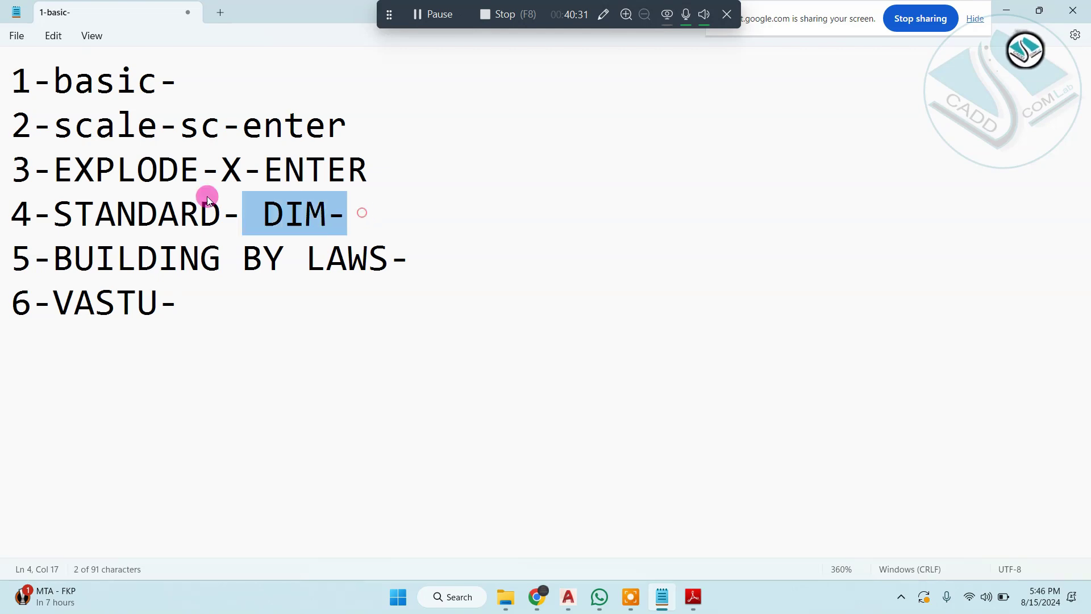
drag(208, 199, 4, 215)
drag(489, 259, 3, 245)
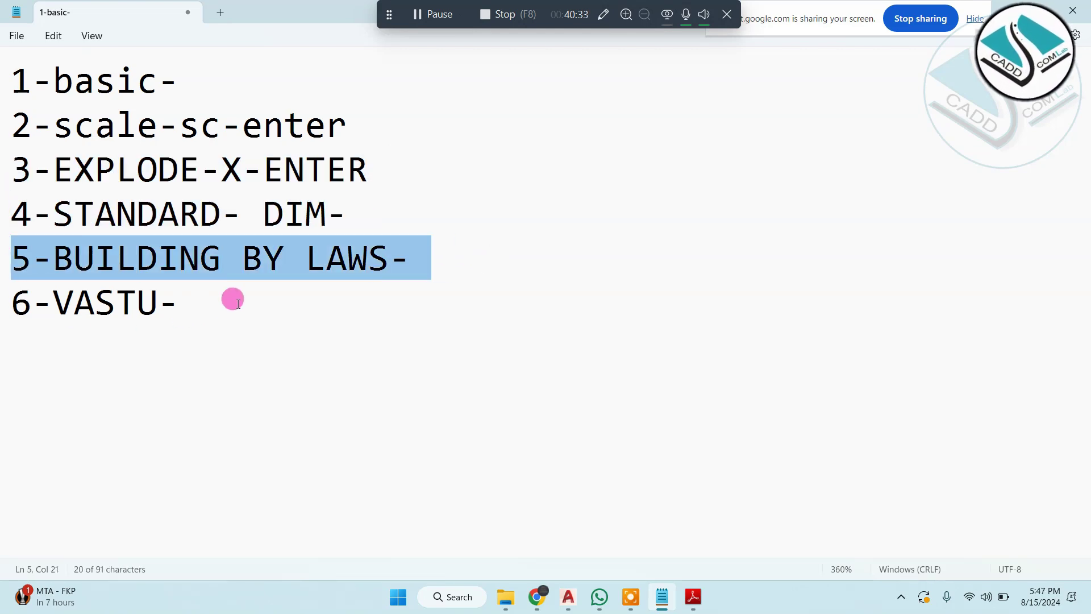
drag(233, 299, 3, 207)
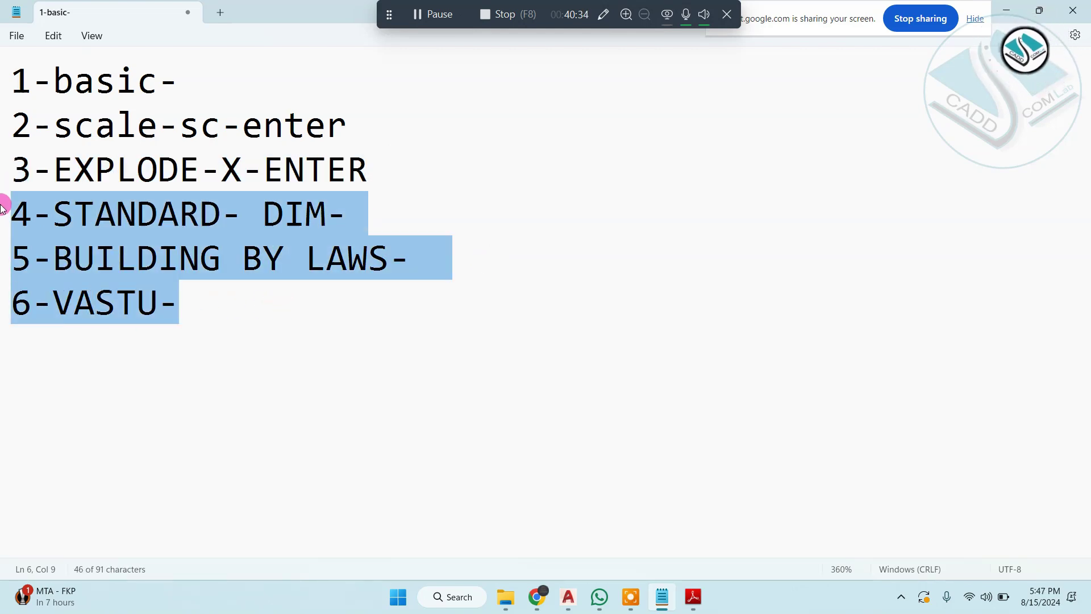
Step: Return to AutoCAD, look over the plan sheets, and bring up the center line plan in the FRESH PROJECT DAY 01 drawing
click(1008, 11)
middle_drag(502, 254, 462, 277)
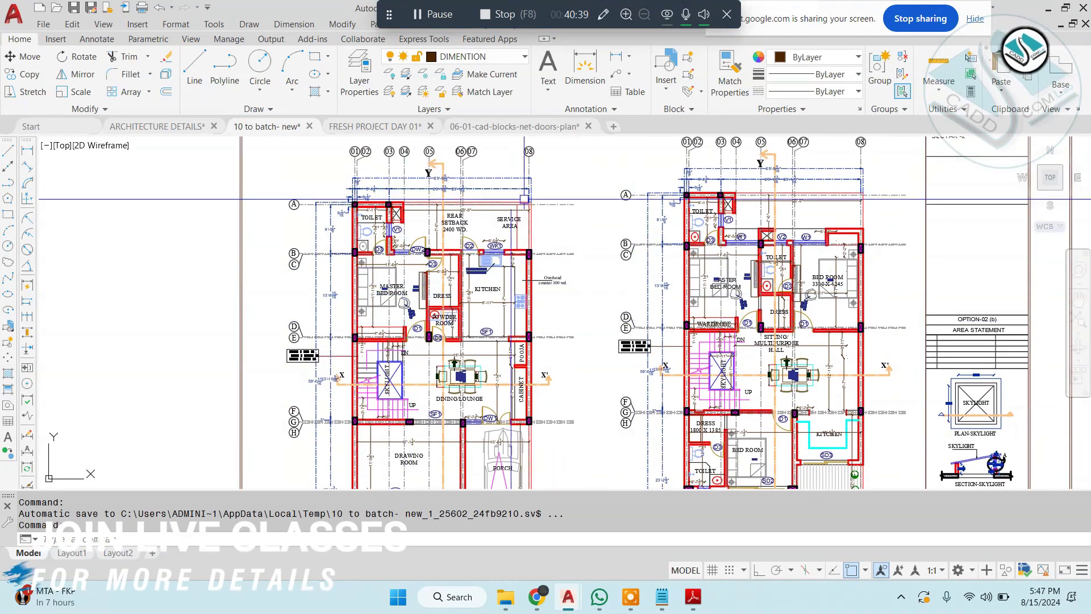
scroll(491, 224, down, 5)
scroll(490, 225, up, 5)
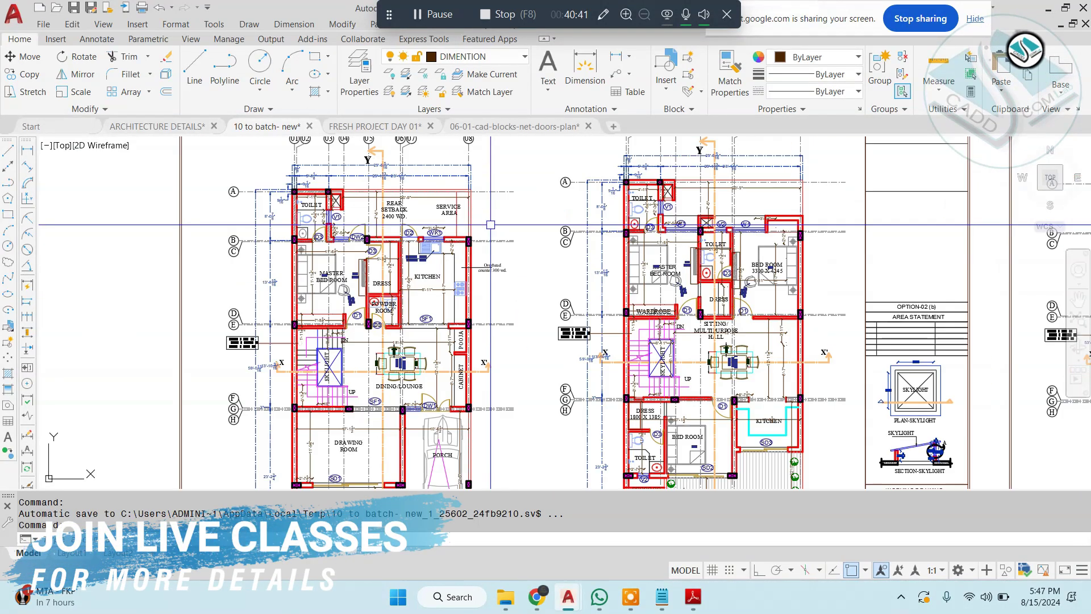
scroll(492, 226, down, 5)
scroll(492, 228, up, 3)
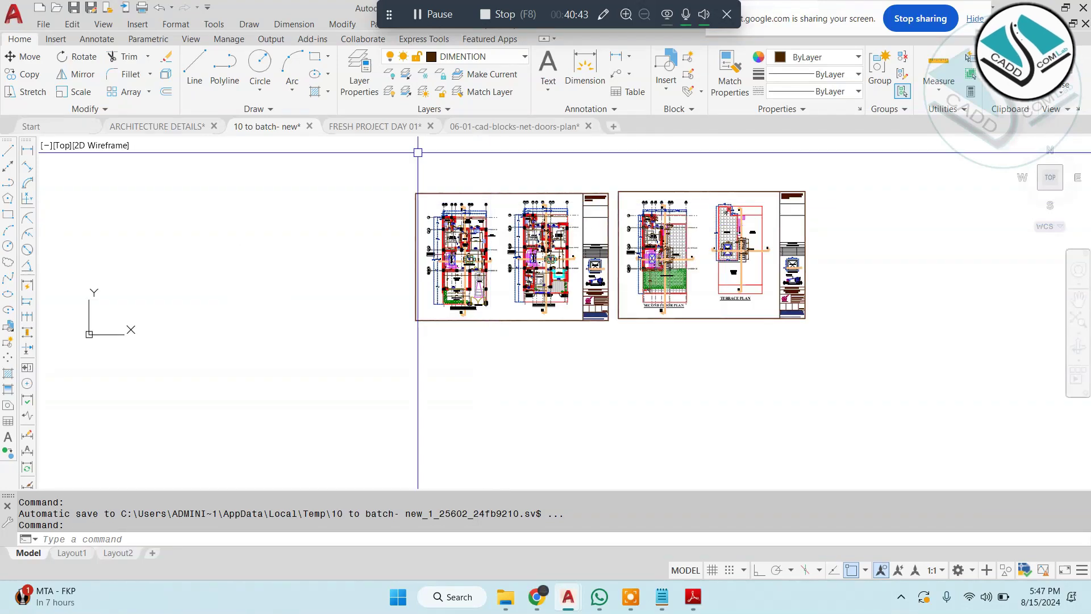
click(387, 126)
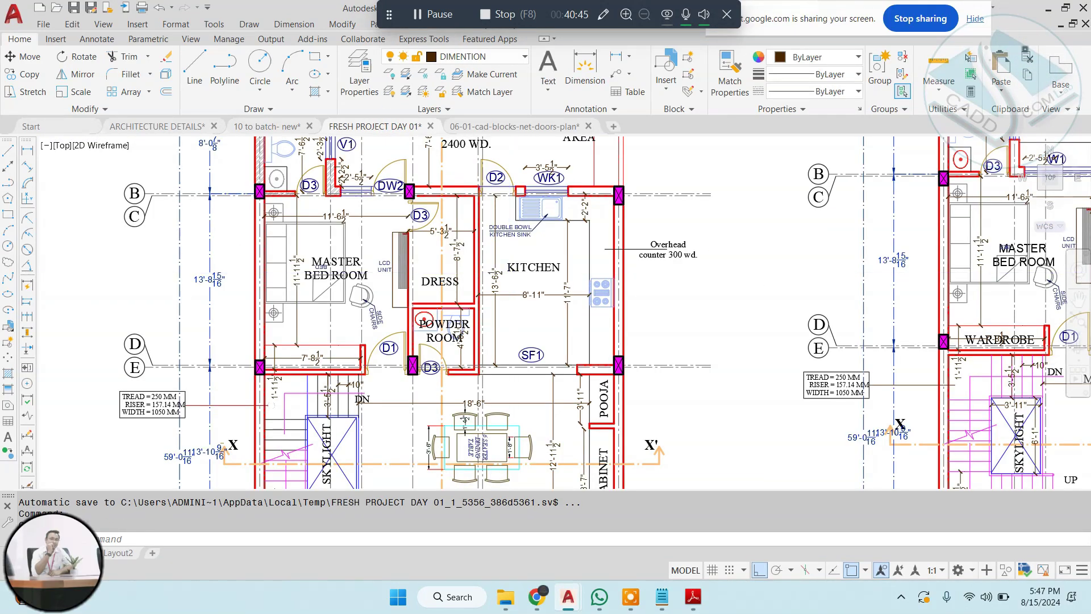
scroll(487, 261, down, 6)
middle_drag(66, 249, 419, 249)
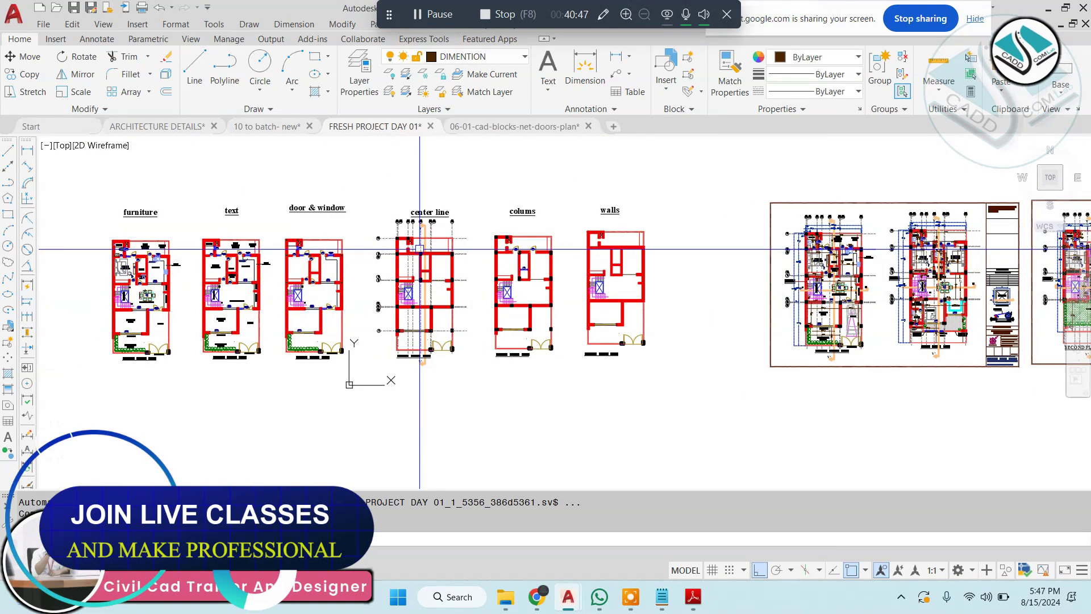
scroll(419, 249, up, 8)
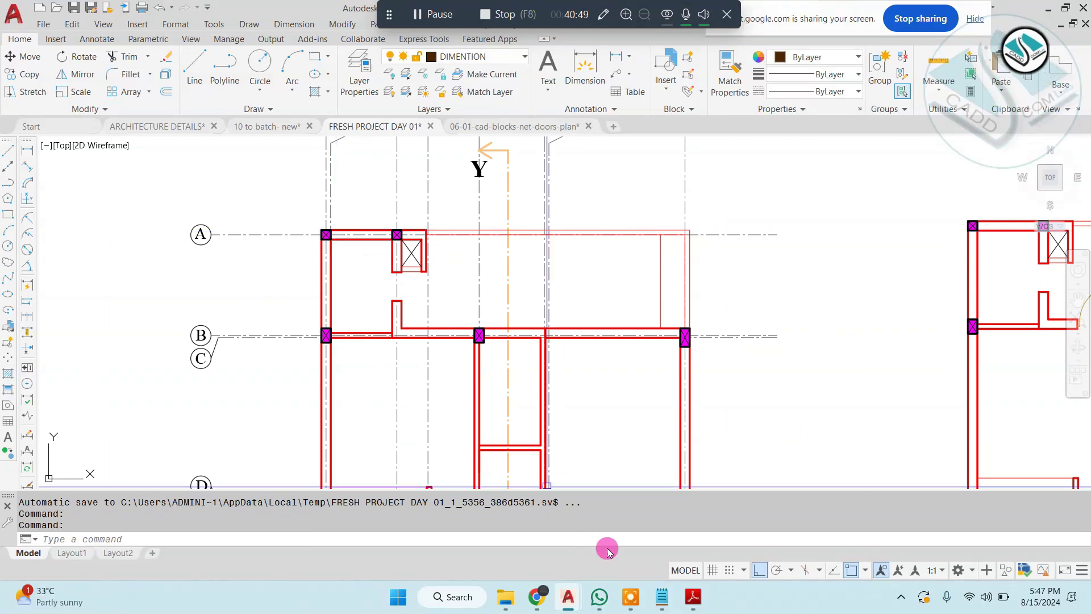
Step: Switch to Notepad and add the note line "7-XLINE-XL-ENTER- H OR V" below the vastu line
click(662, 597)
click(320, 328)
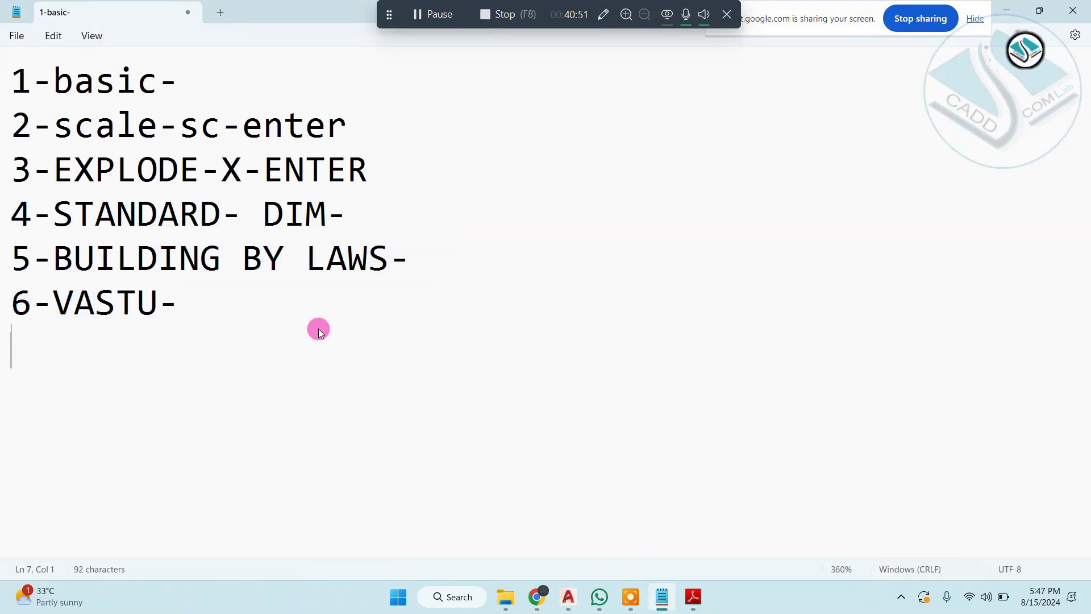
text(7-X)
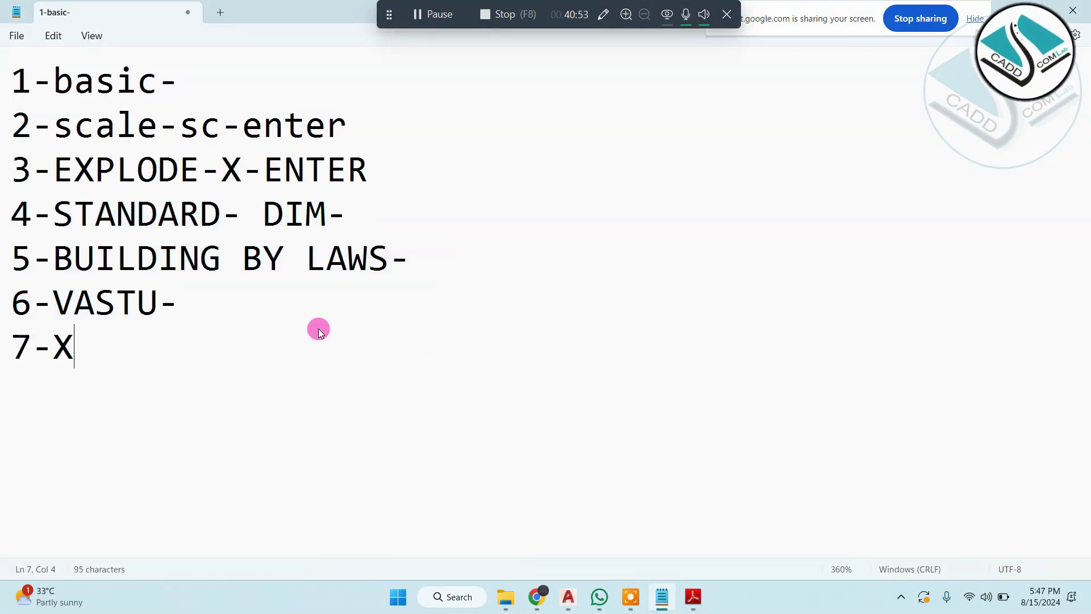
text(LINE-XL)
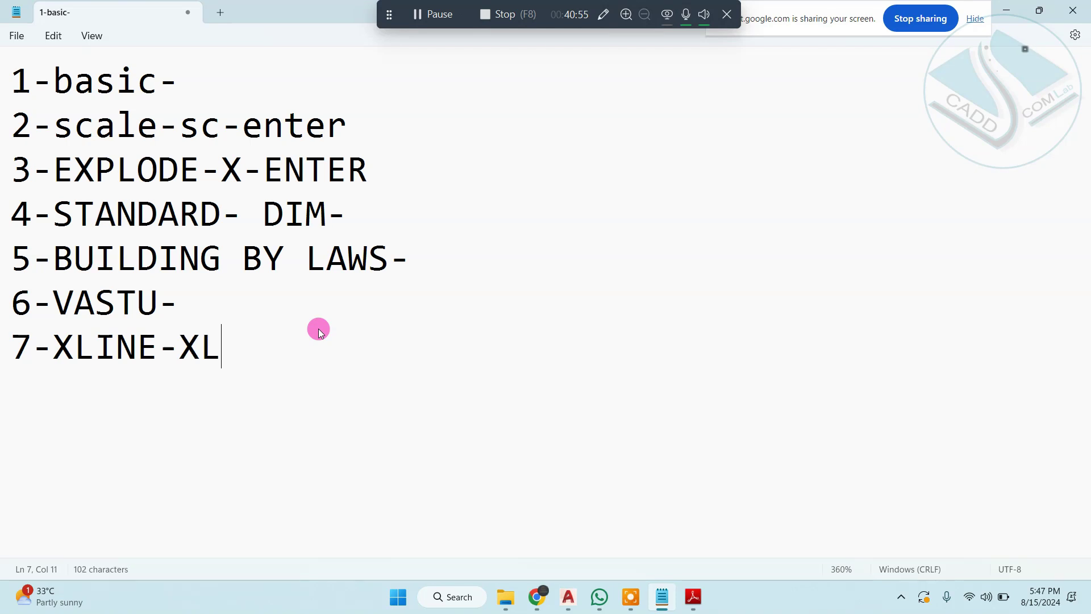
text(-ENTER- H A)
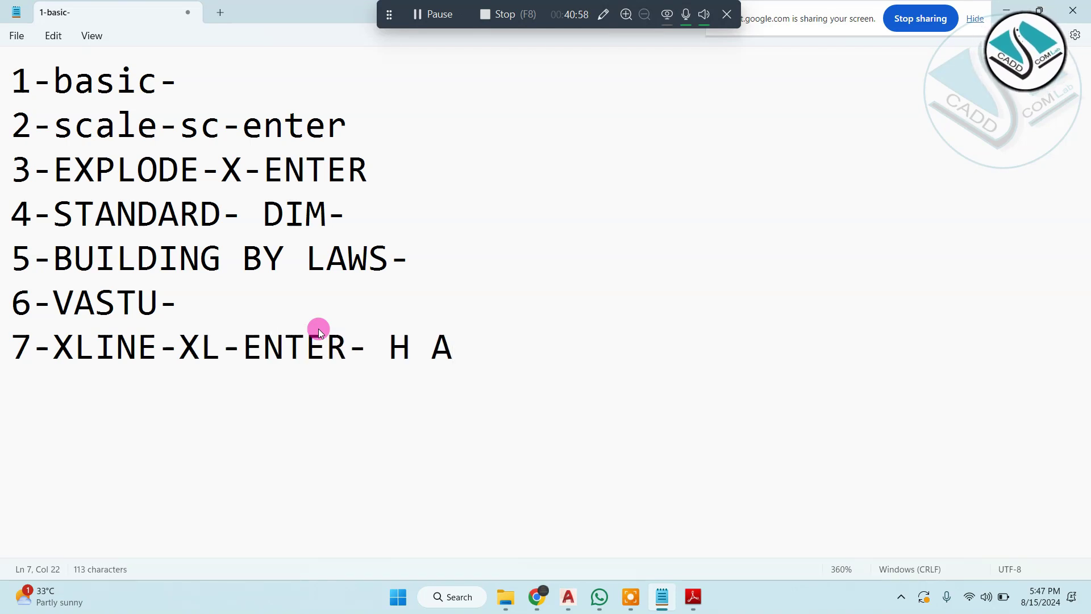
key(BackSpace)
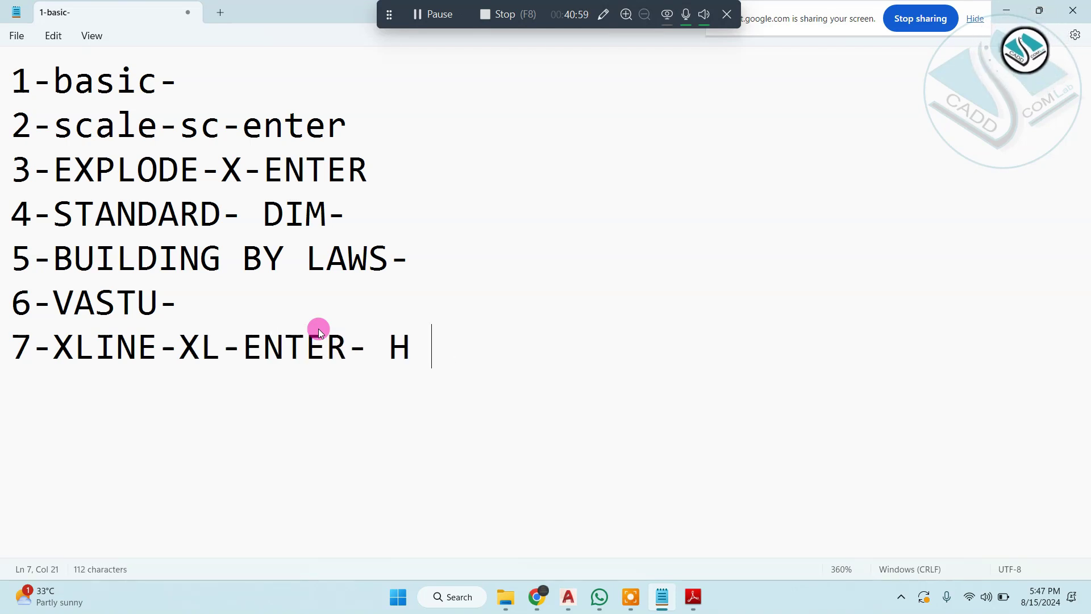
text(OR V)
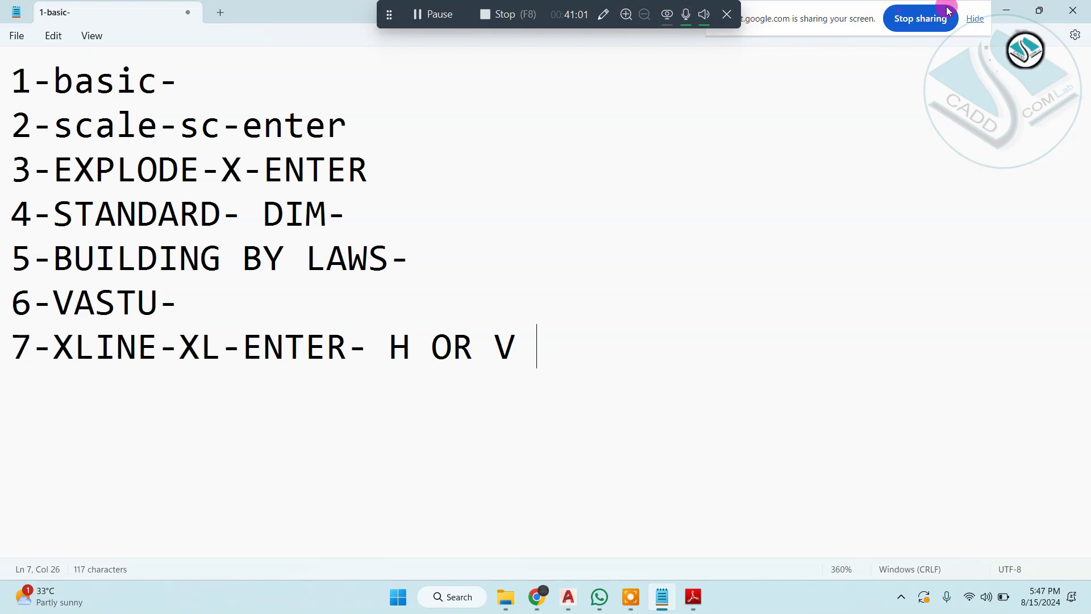
Step: Switch to AutoCAD and draw vertical construction lines with XLINE through the column centres of the ground floor columns plan
key(alt+Tab)
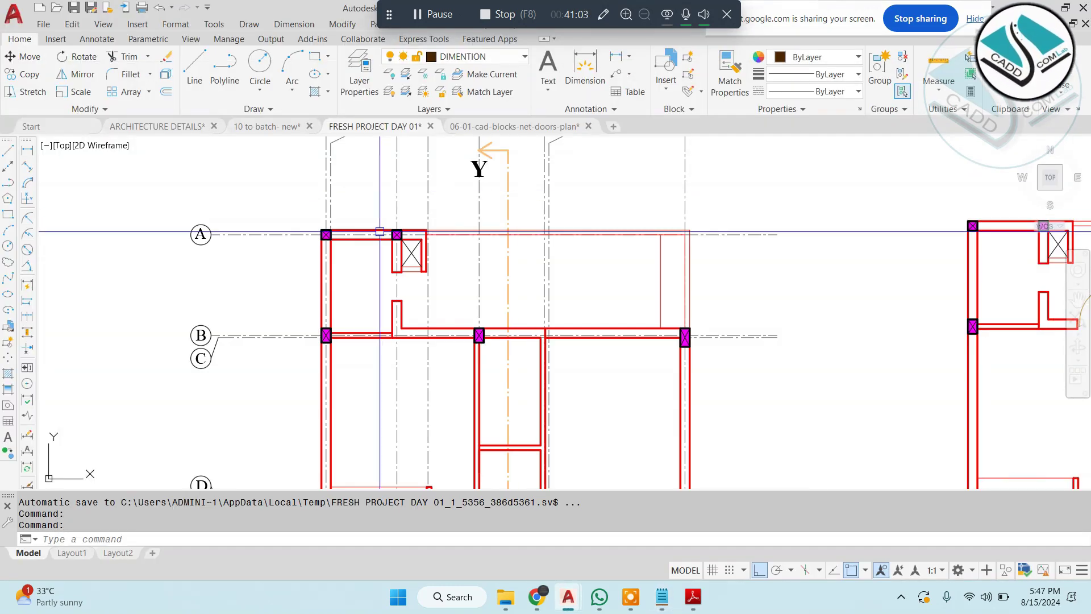
scroll(379, 230, down, 2)
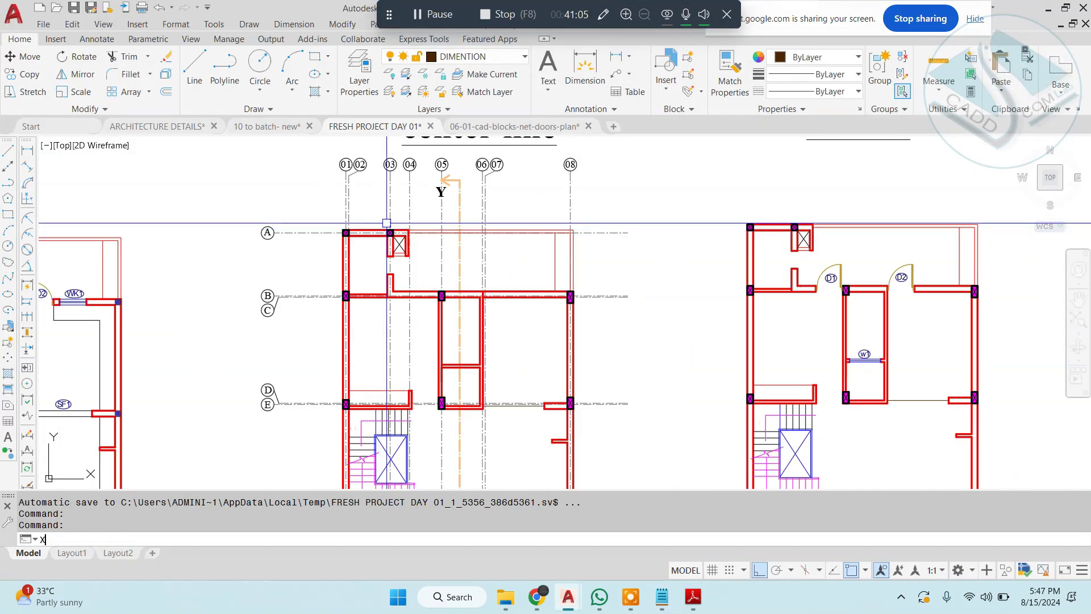
key(Return)
text(V)
key(Return)
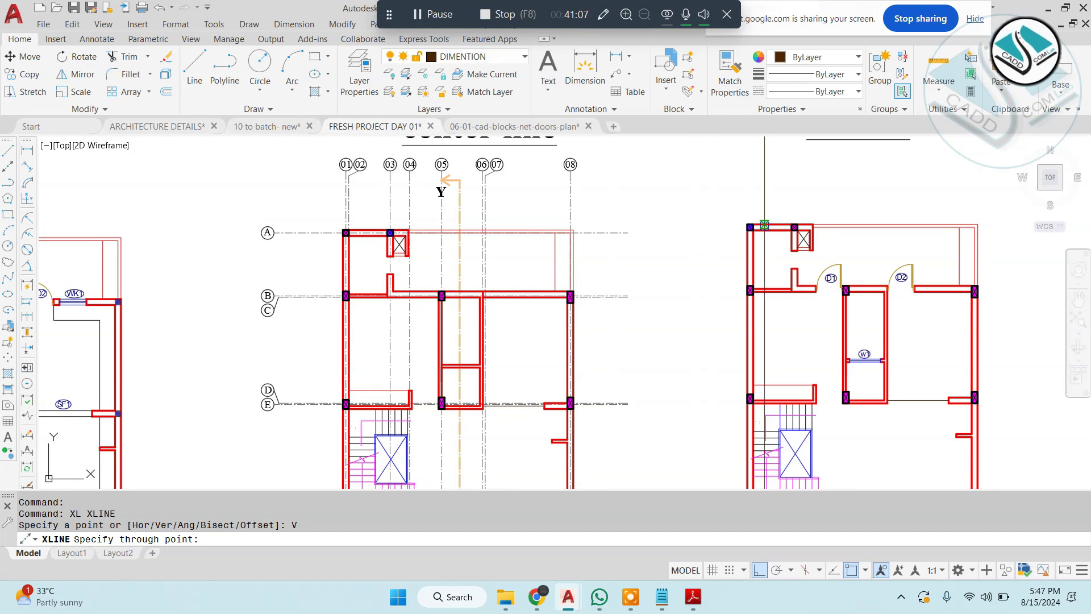
scroll(764, 225, up, 4)
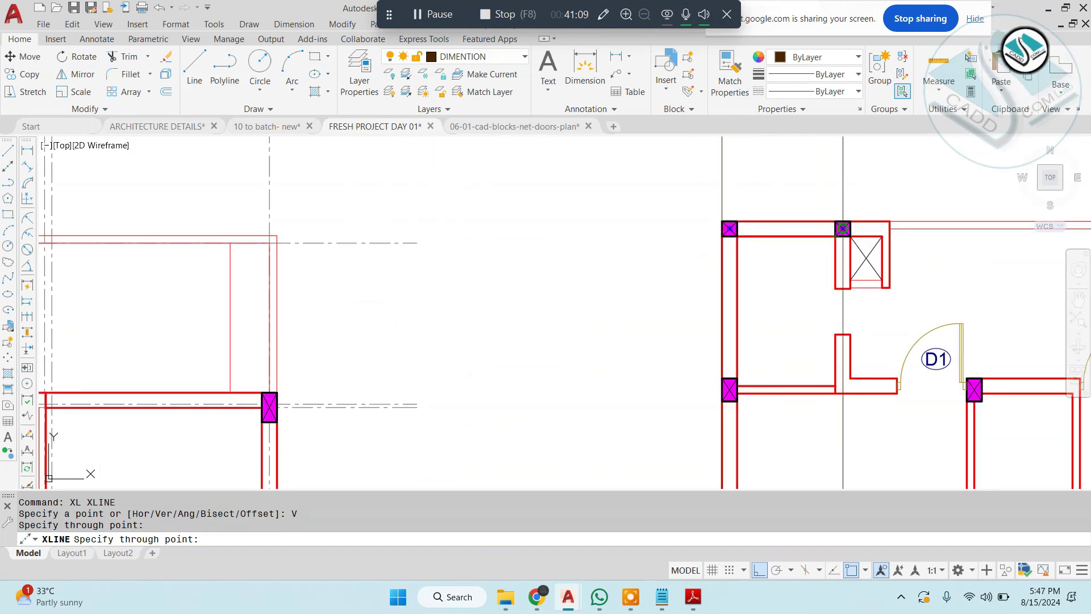
middle_drag(922, 324, 455, 220)
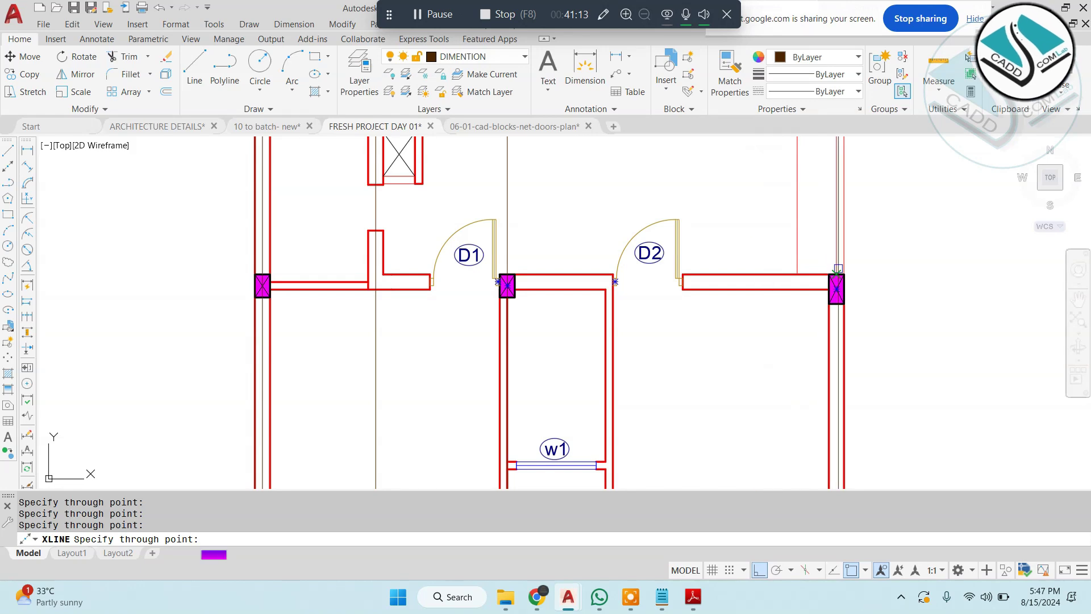
scroll(827, 285, up, 4)
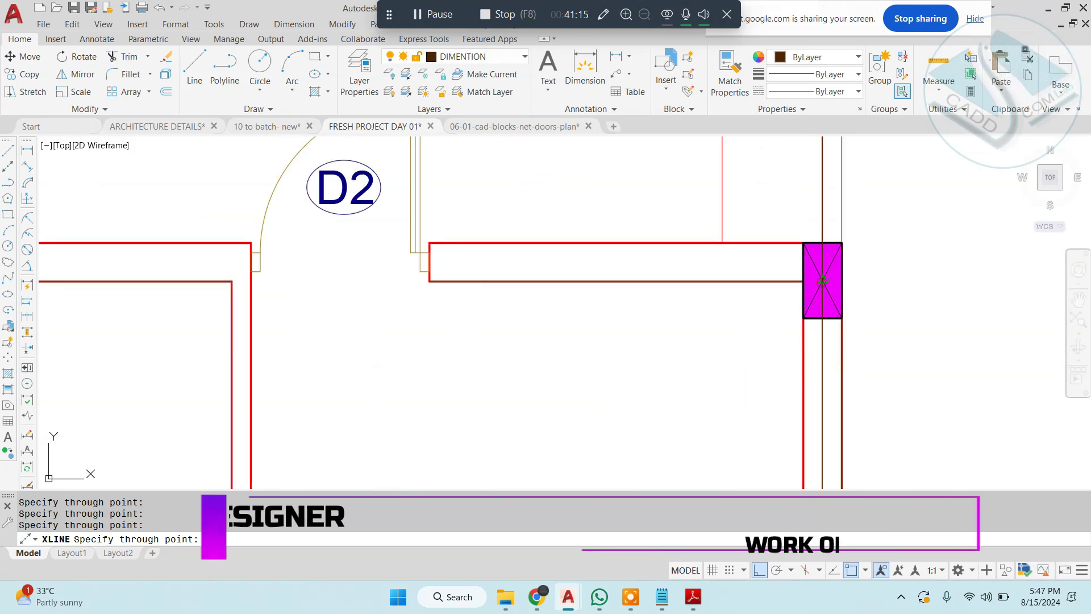
scroll(823, 281, down, 5)
scroll(623, 277, up, 5)
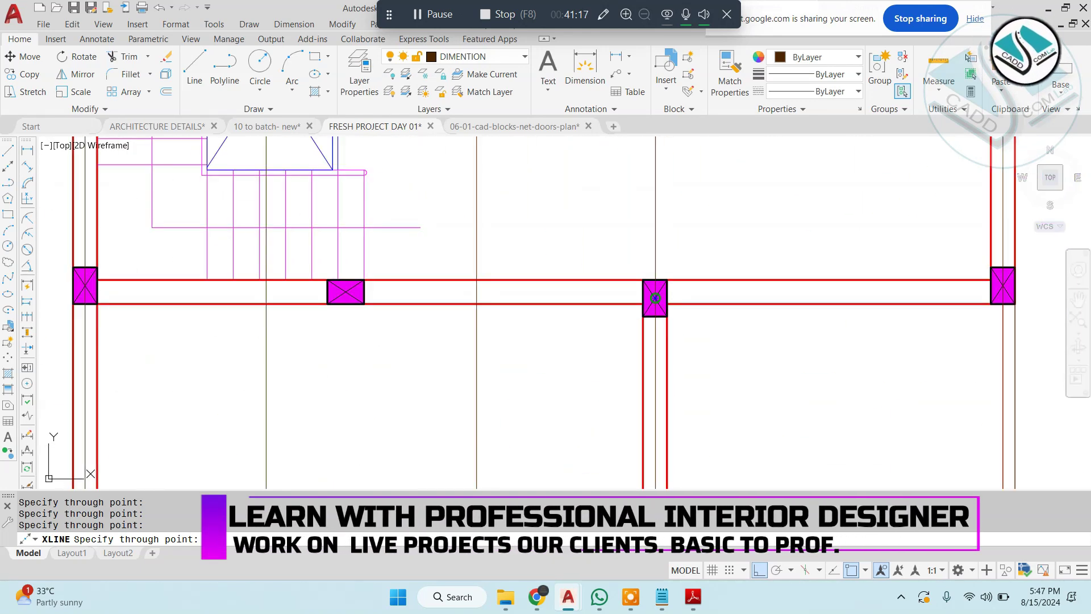
scroll(577, 282, down, 5)
key(Escape)
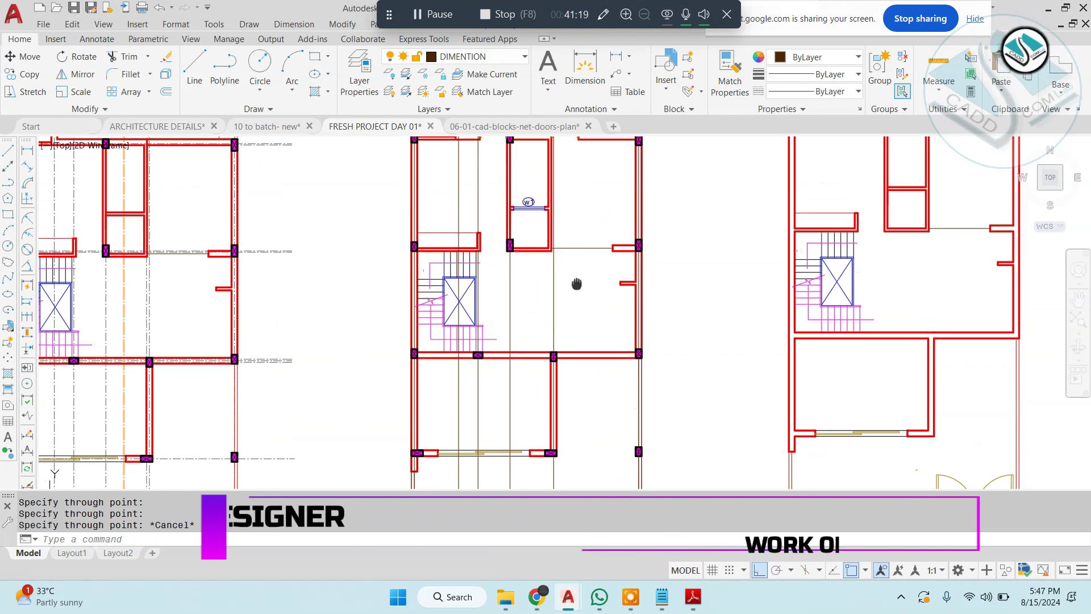
Step: Draw horizontal construction lines with XLINE through each row of columns in the same plan, from the toilet wall down to the gate
key(Return)
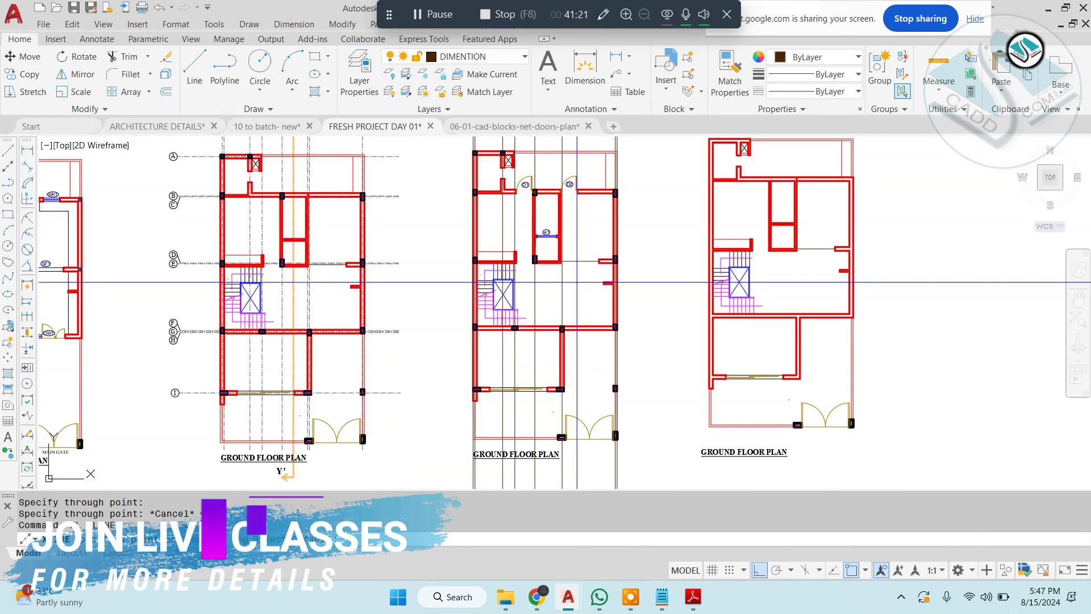
text(h)
key(Return)
scroll(500, 278, up, 6)
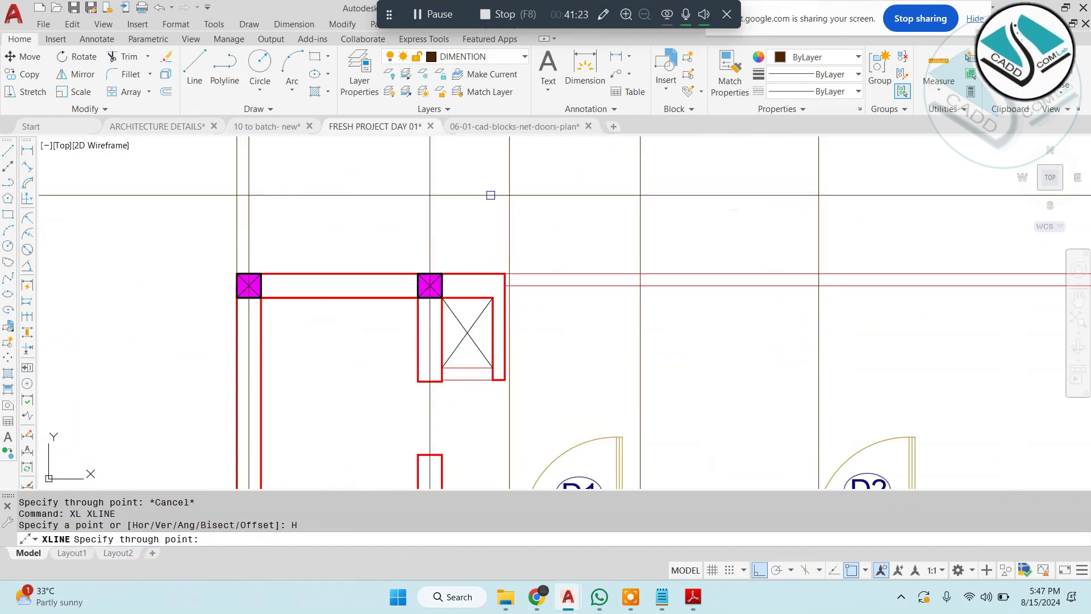
scroll(425, 276, down, 5)
scroll(492, 286, up, 4)
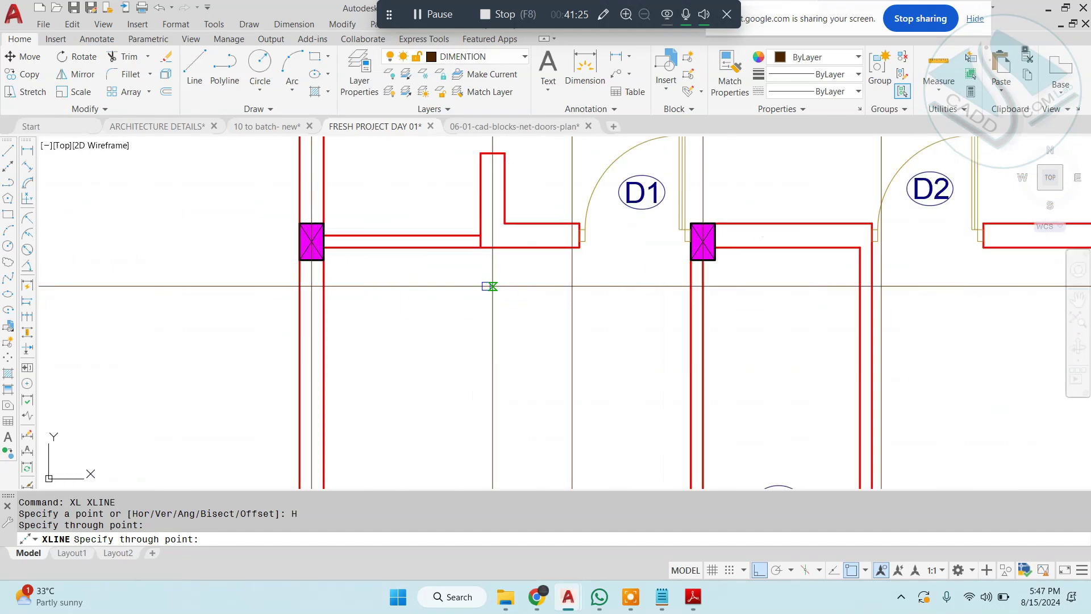
scroll(310, 244, down, 5)
scroll(528, 312, up, 5)
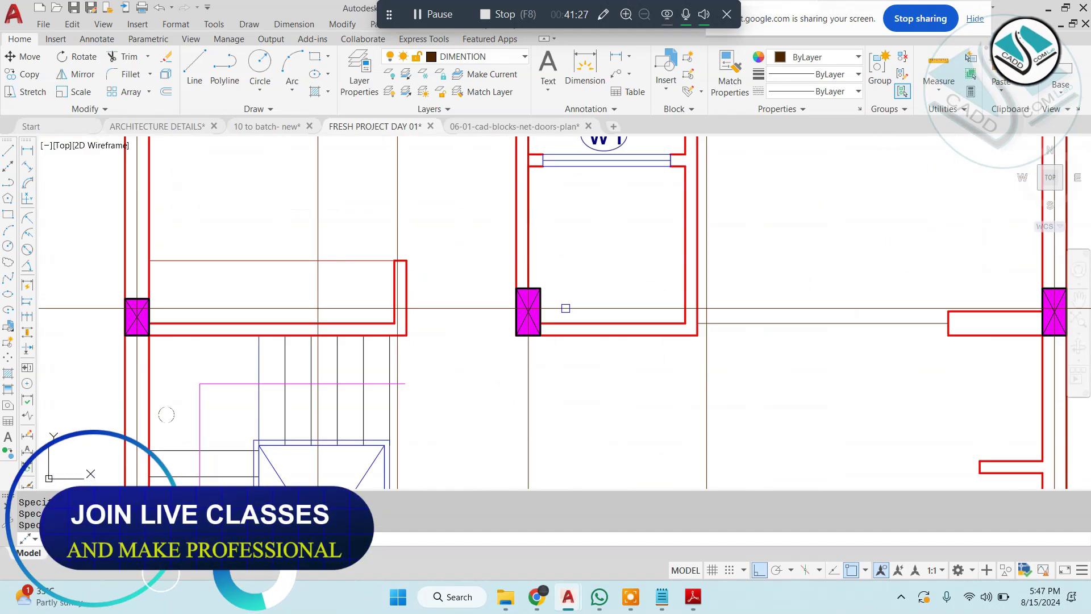
scroll(528, 312, down, 5)
scroll(540, 344, up, 5)
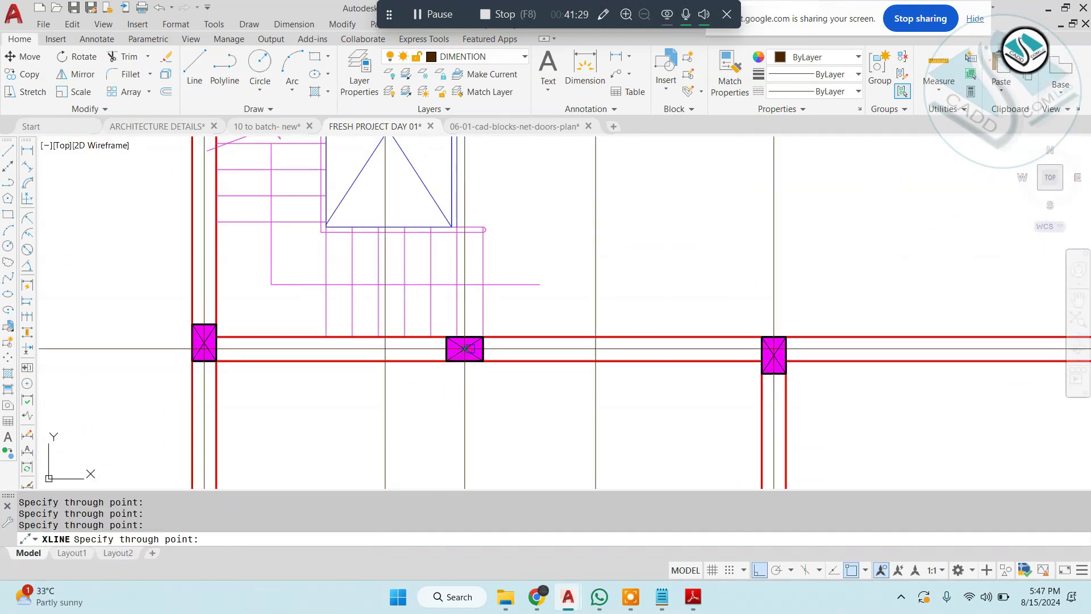
scroll(465, 348, down, 5)
scroll(512, 252, up, 5)
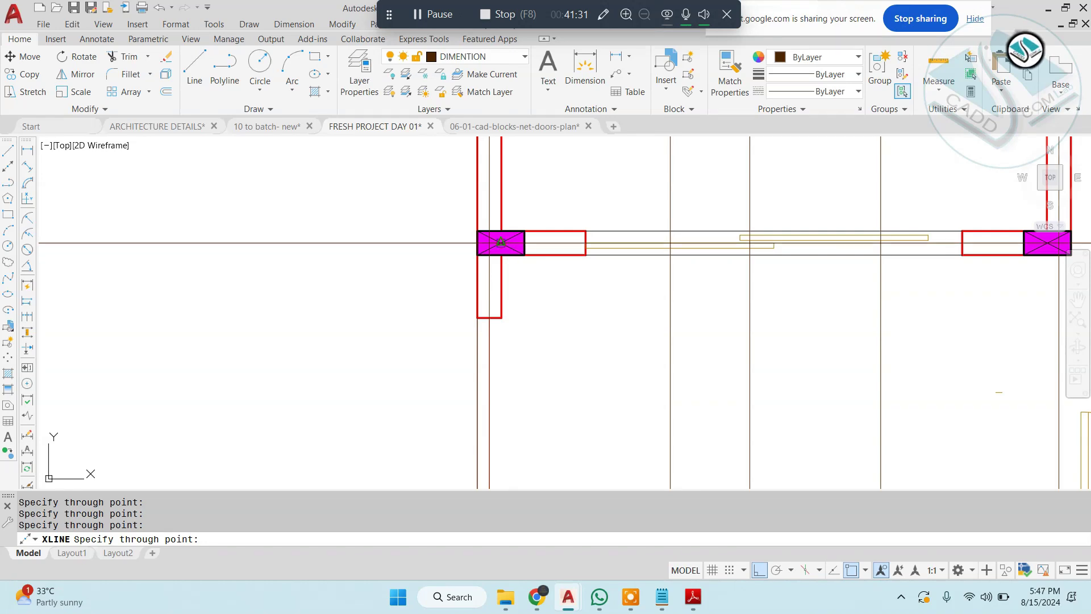
scroll(500, 242, down, 5)
scroll(597, 373, up, 5)
scroll(597, 373, down, 6)
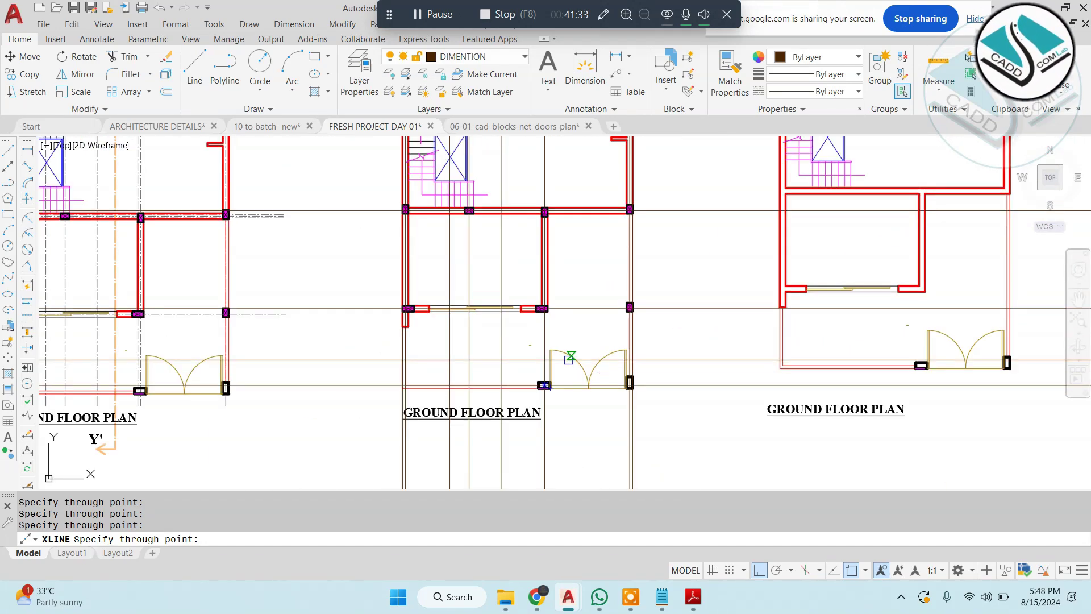
key(Escape)
Step: Draw a rectangle around the columns plan, from the toilet-side column's outer corner to the gate column's opposite outer corner
text(RE)
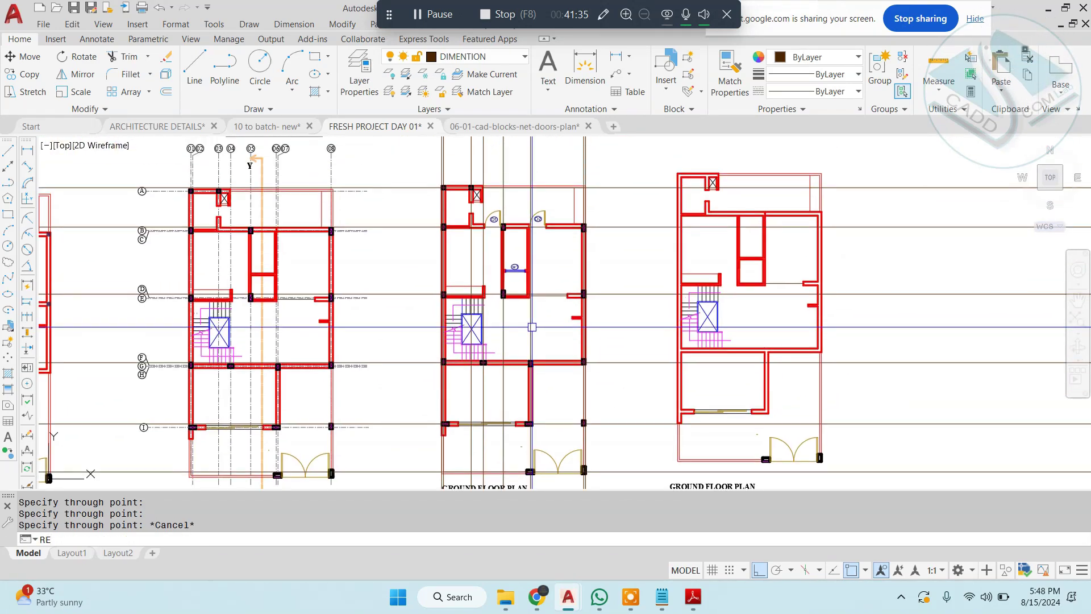
text(C)
key(Return)
scroll(455, 238, up, 5)
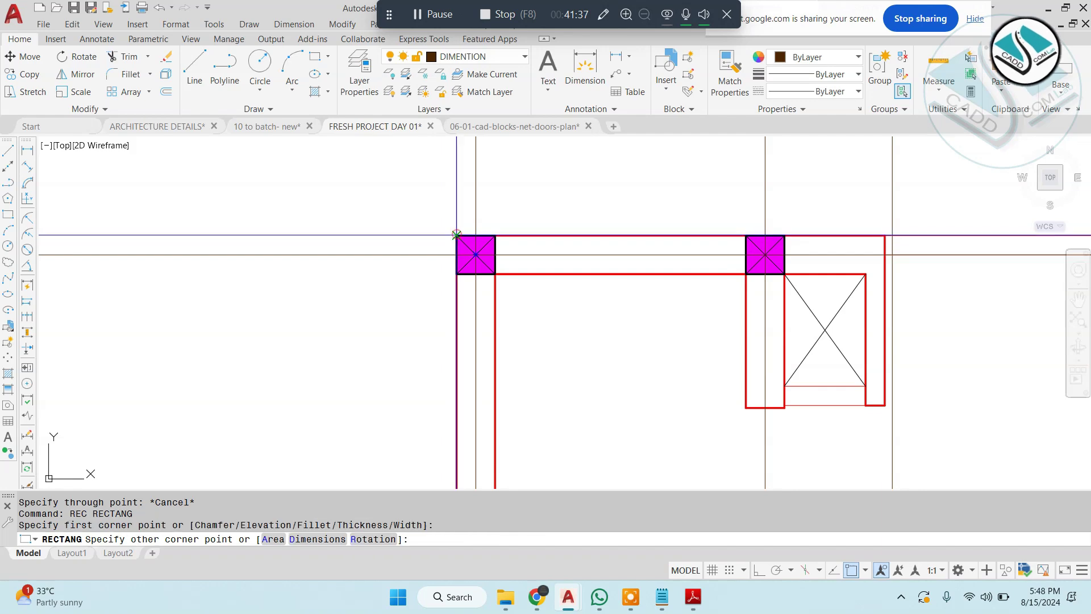
scroll(456, 234, down, 6)
scroll(357, 336, up, 6)
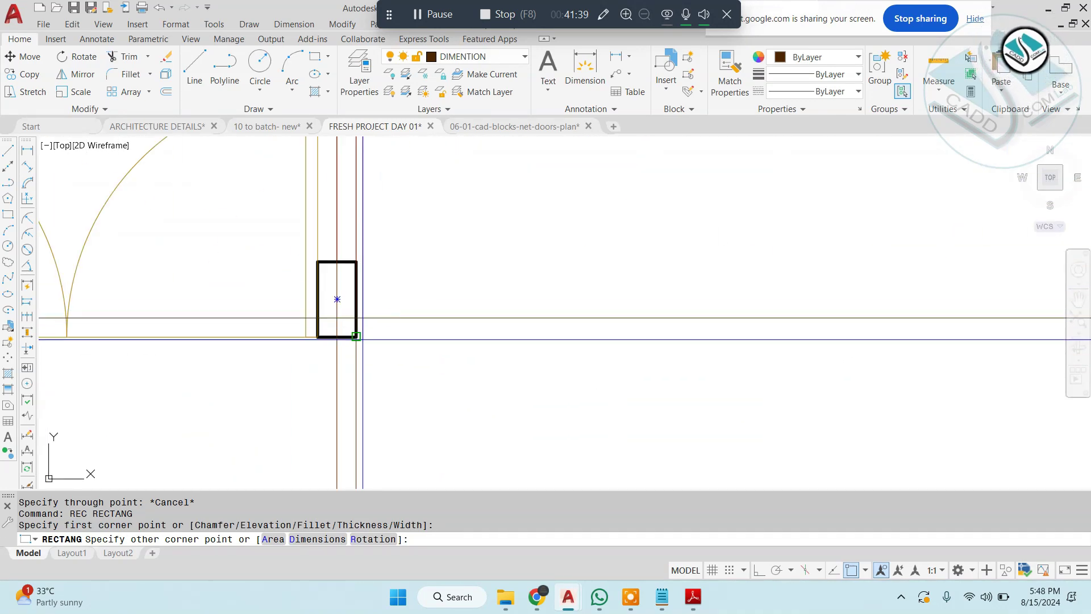
click(356, 336)
scroll(358, 336, down, 6)
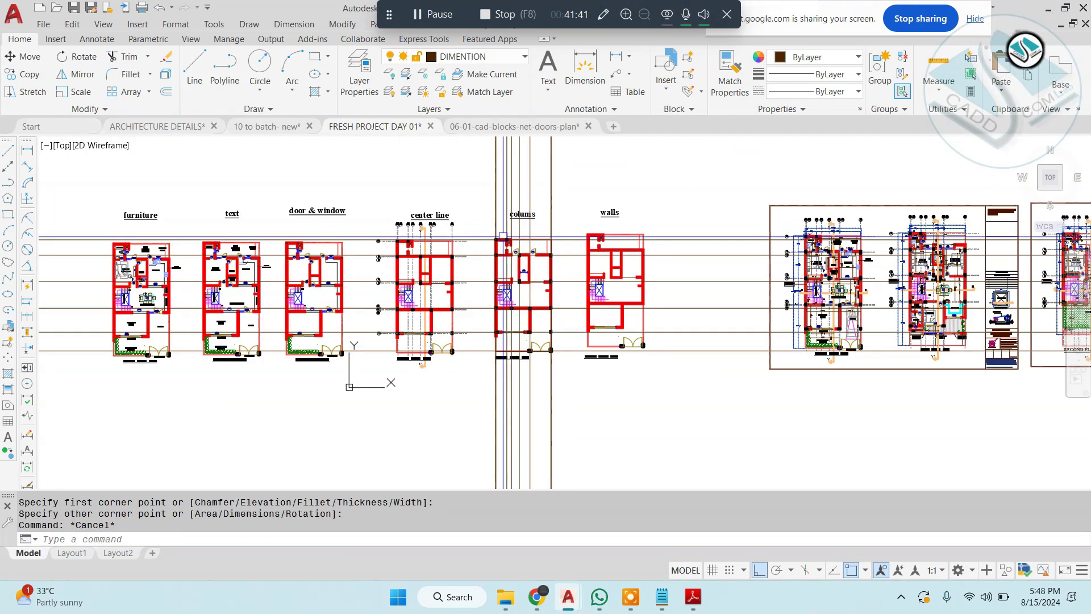
Step: Offset the rectangle around the columns plan outward by 12'
text(o)
key(Return)
text(12)
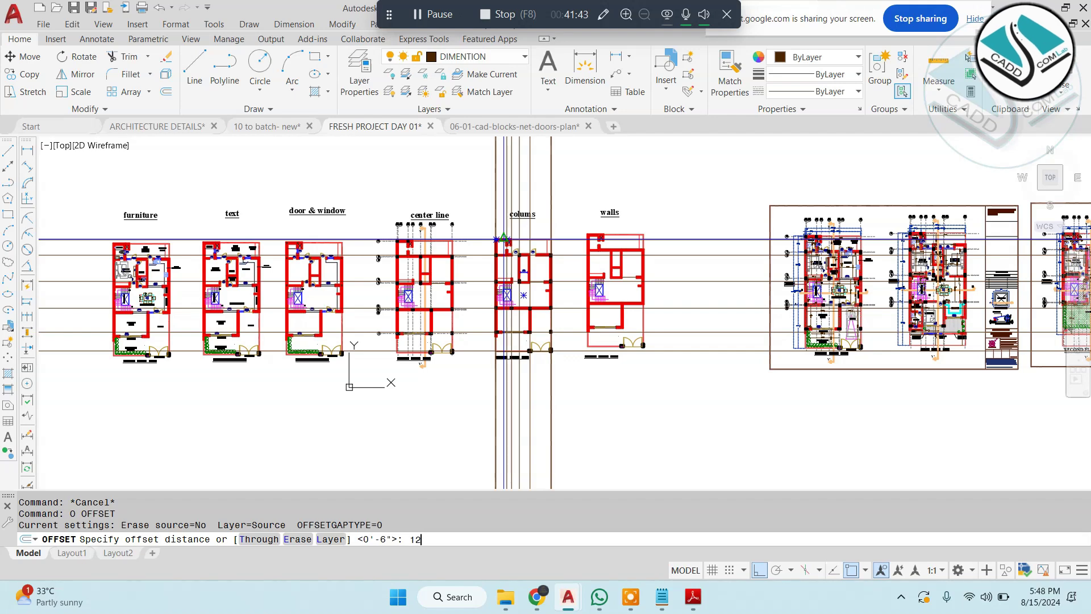
text(')
key(Return)
click(503, 236)
scroll(536, 221, up, 6)
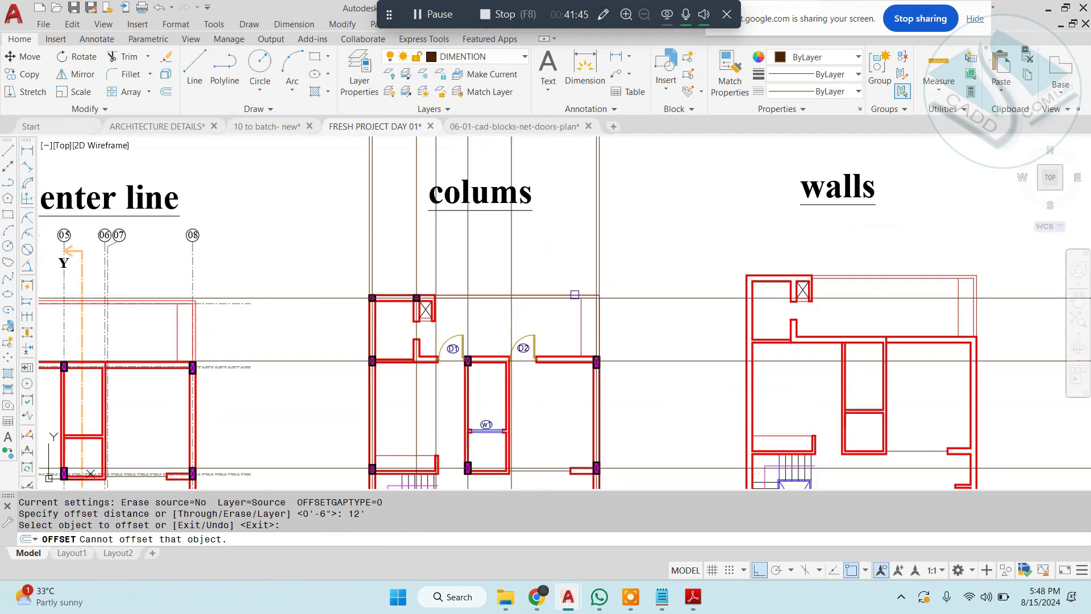
click(574, 294)
click(581, 243)
key(Escape)
Step: Trim the vertical construction lines above and below the offset rectangle around the columns plan
text(TR)
key(Return)
scroll(582, 239, down, 3)
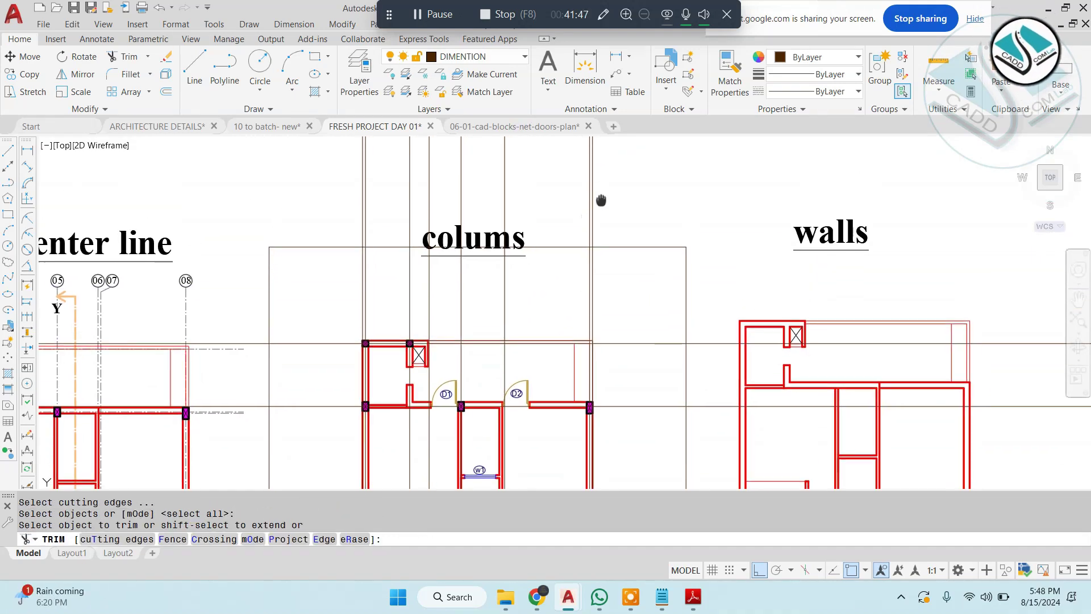
click(648, 152)
click(309, 176)
scroll(377, 158, down, 4)
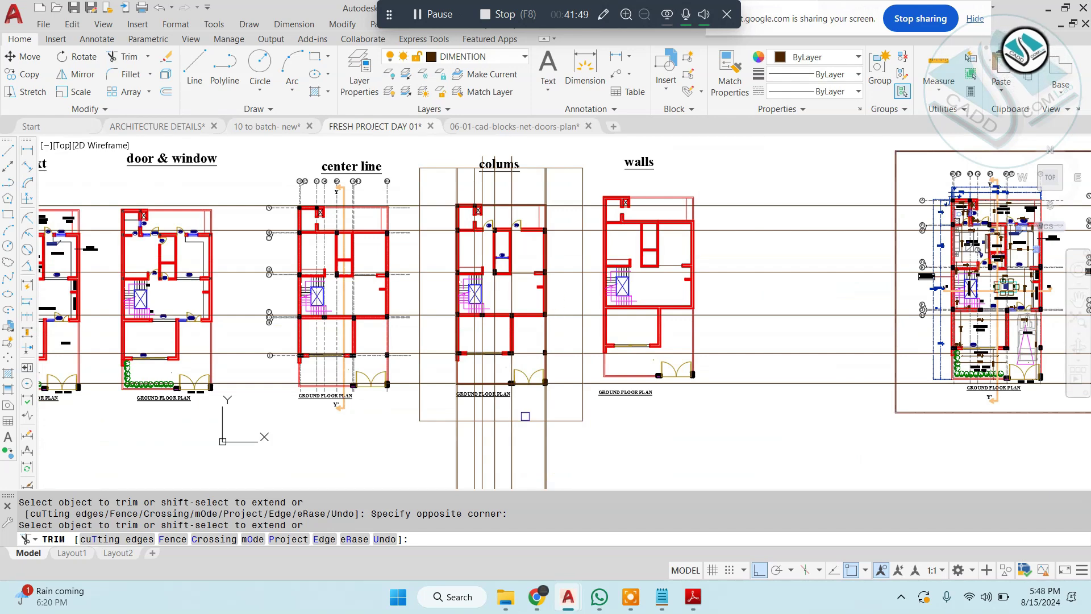
click(627, 457)
click(427, 459)
key(Escape)
Step: Erase the offset rectangle around the columns plan
click(595, 200)
click(575, 179)
text(E)
key(space)
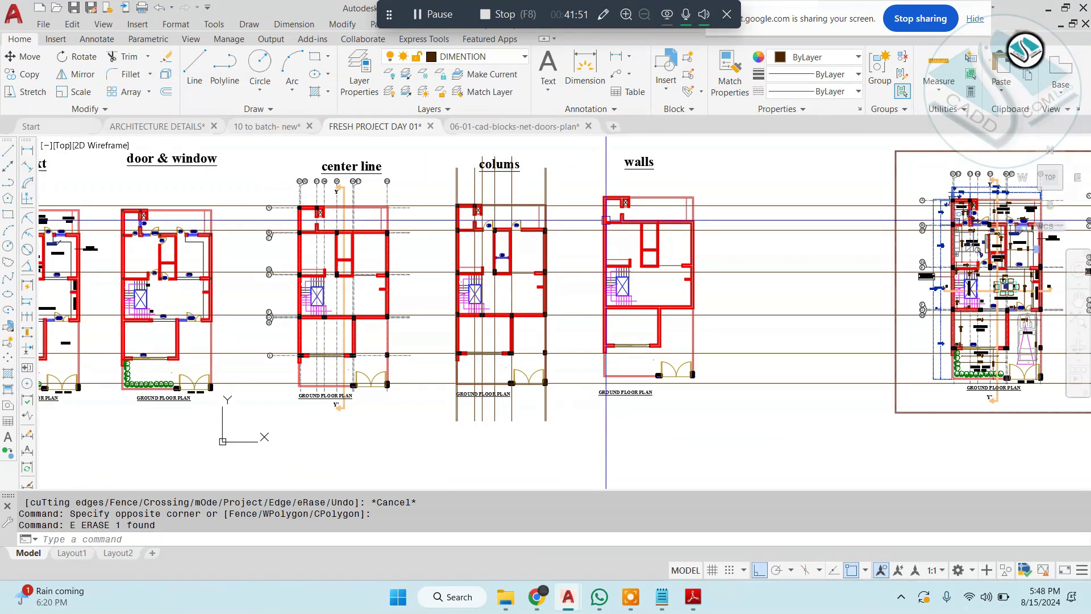
Step: Select the vertical and horizontal construction lines over the columns plan and bring up the linetype choices
click(564, 183)
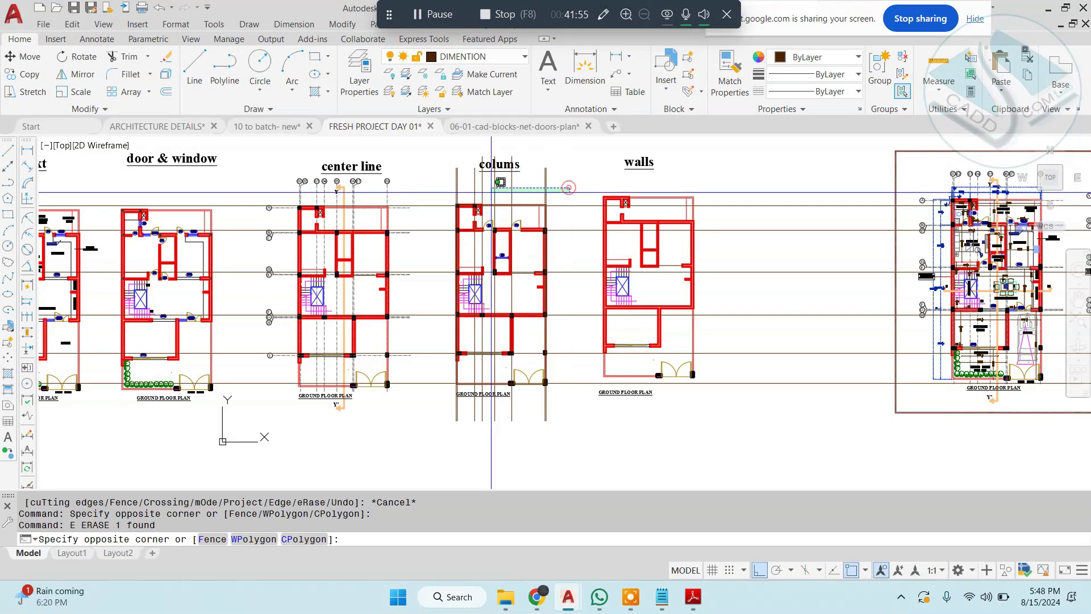
click(417, 201)
scroll(538, 380, up, 3)
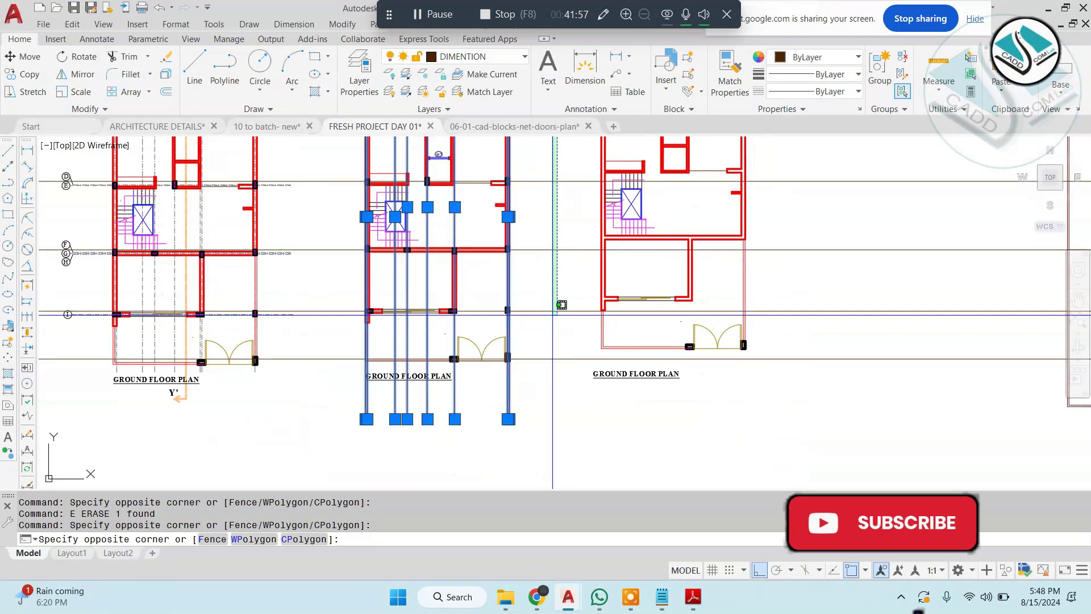
middle_drag(538, 380, 547, 438)
click(858, 91)
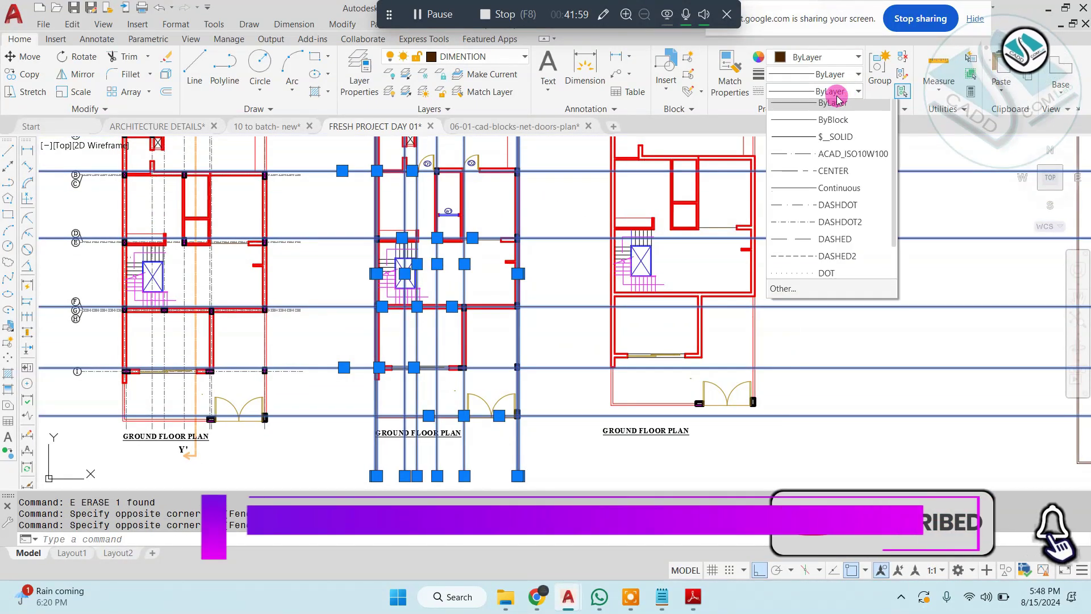
key(Escape)
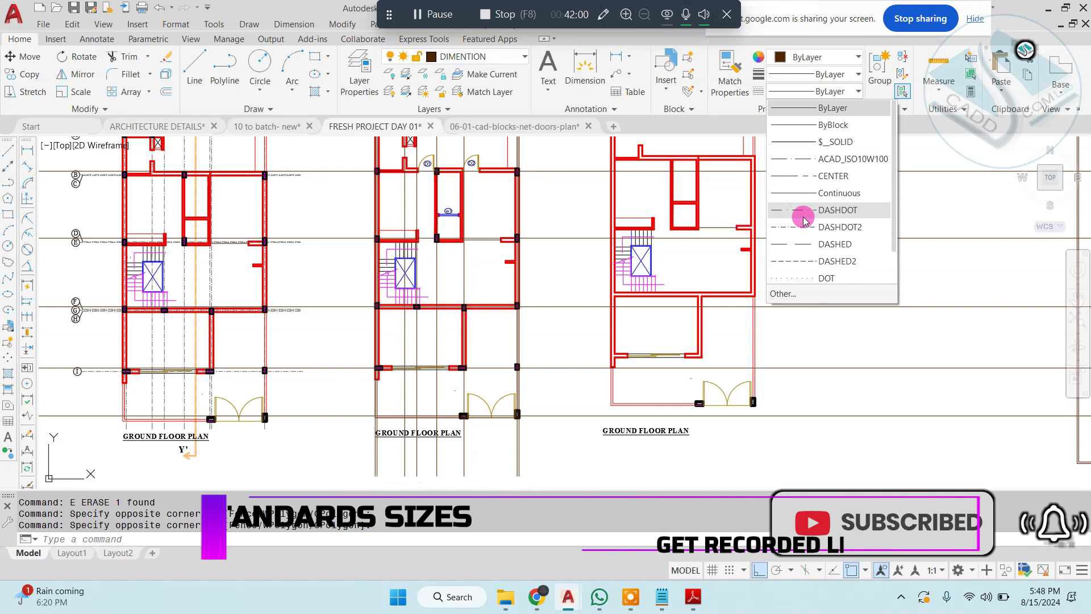
Step: Look through the loadable linetypes in acad.lin, pointing out CENTER and CENTERX2, and leave without loading any
click(814, 296)
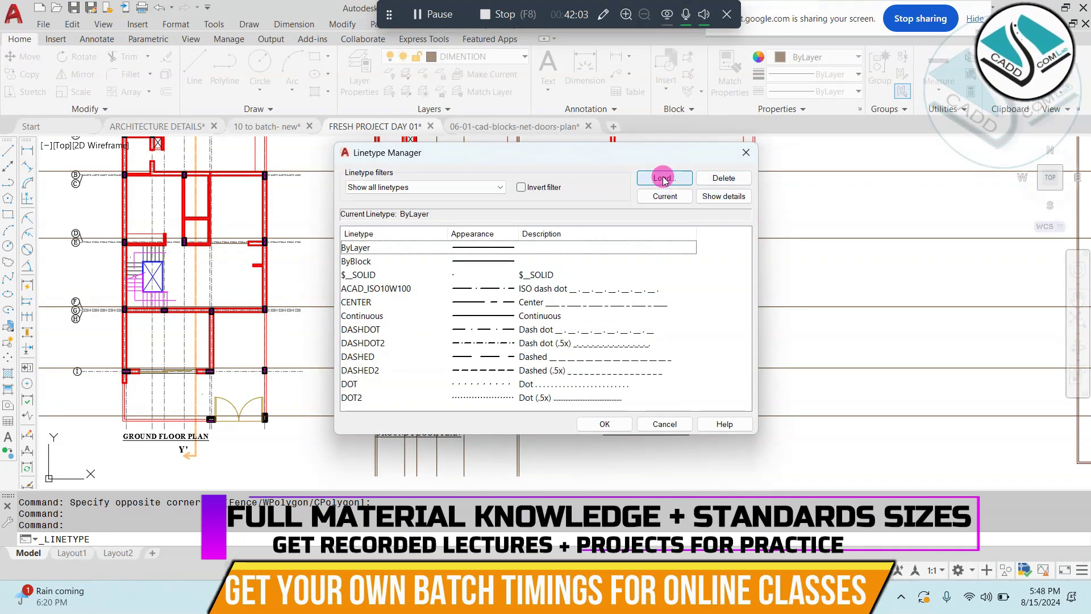
click(663, 178)
scroll(460, 335, down, 3)
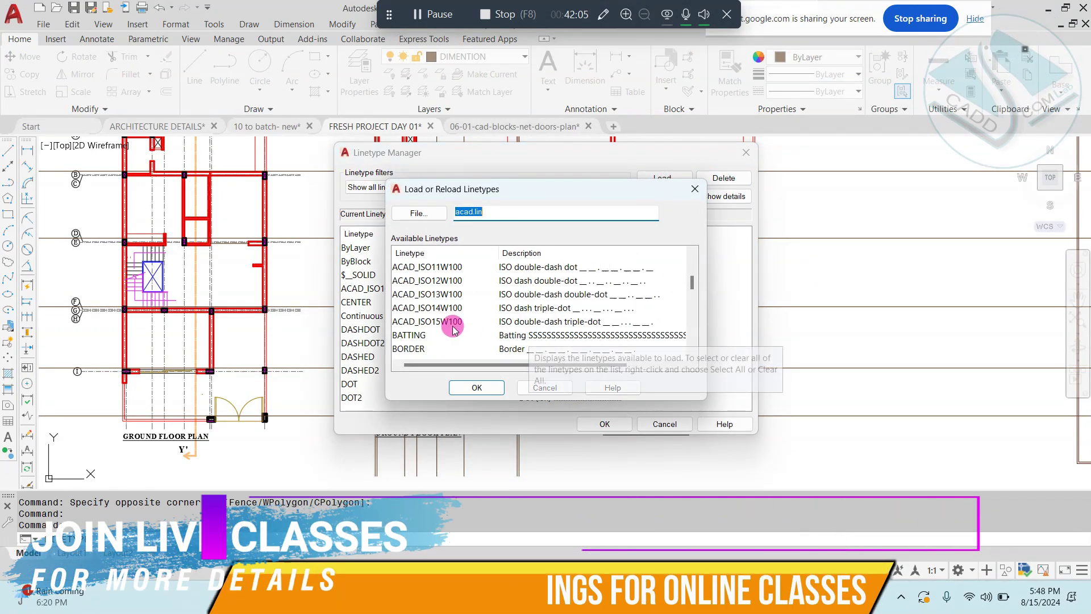
scroll(453, 330, down, 2)
click(413, 309)
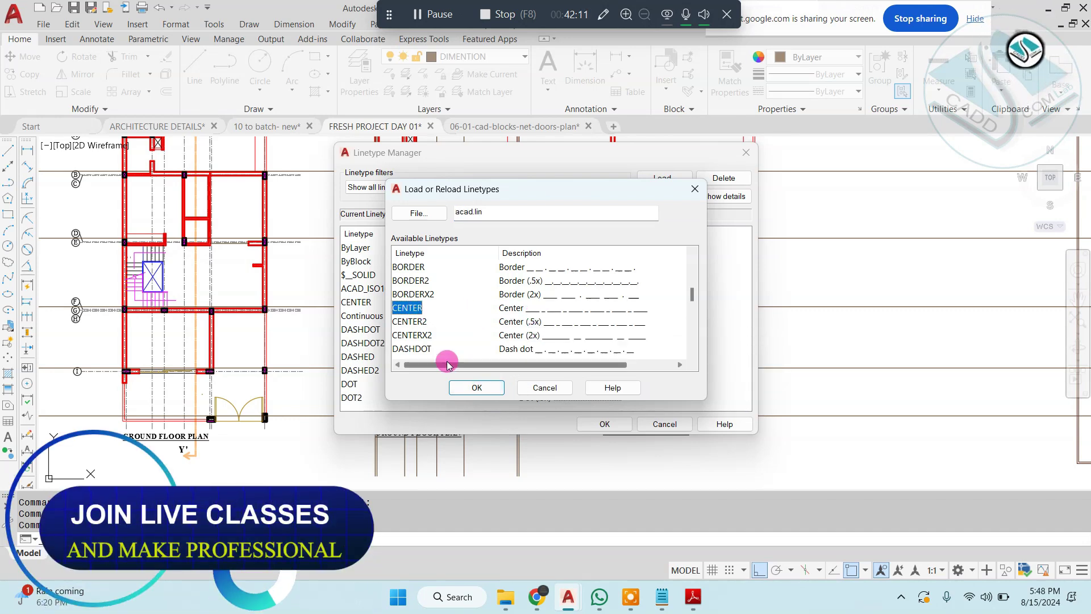
click(425, 335)
key(Escape)
key(Escape)
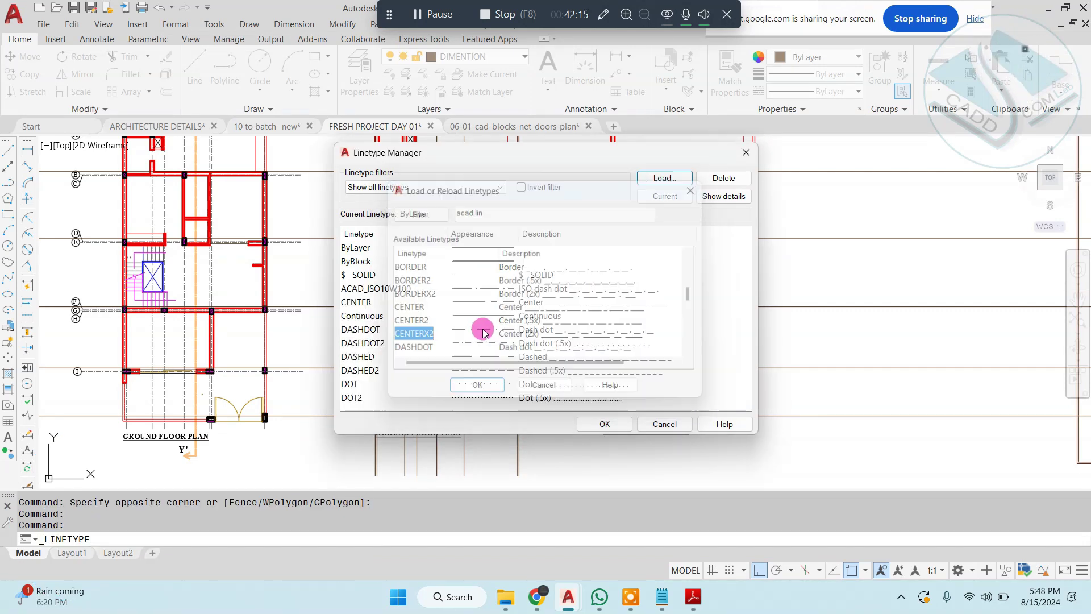
Step: Erase the horizontal and vertical construction lines running through the columns plan
scroll(499, 320, down, 5)
scroll(412, 236, up, 2)
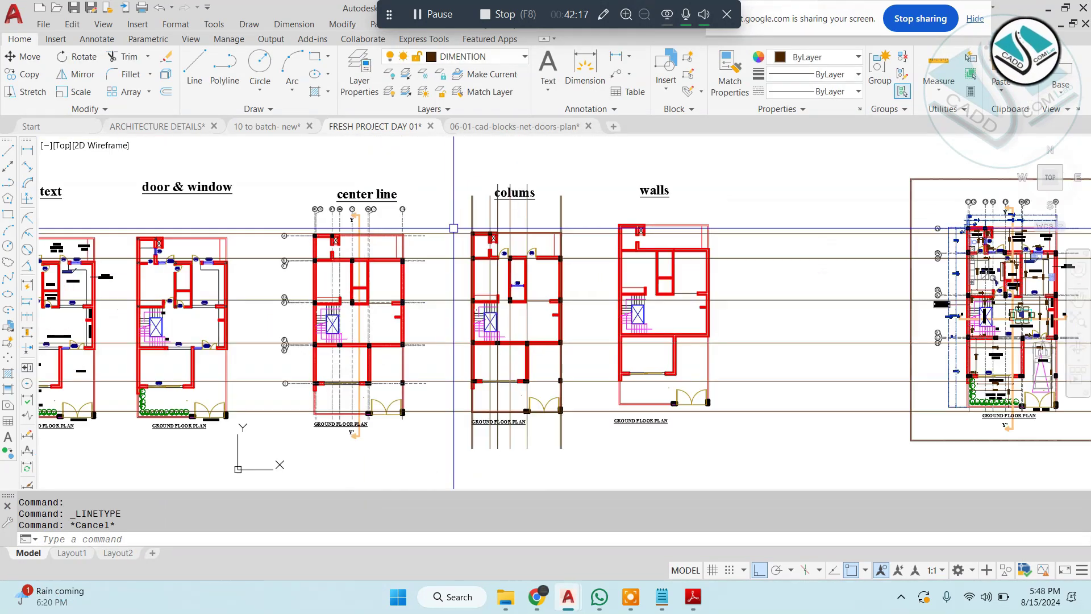
click(449, 218)
click(426, 474)
text(e)
key(Return)
click(577, 215)
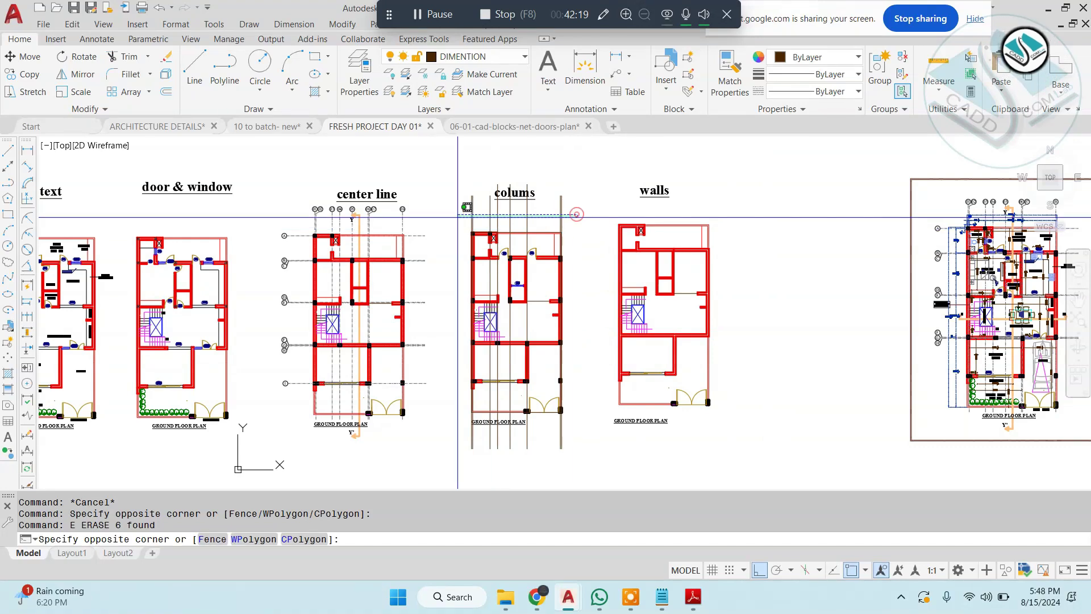
click(451, 217)
text(e)
key(Return)
Step: Draw a circle with a radius of about 8" below grid bubbles 02 and 03 of the center line plan
middle_drag(271, 268, 471, 243)
scroll(537, 188, up, 12)
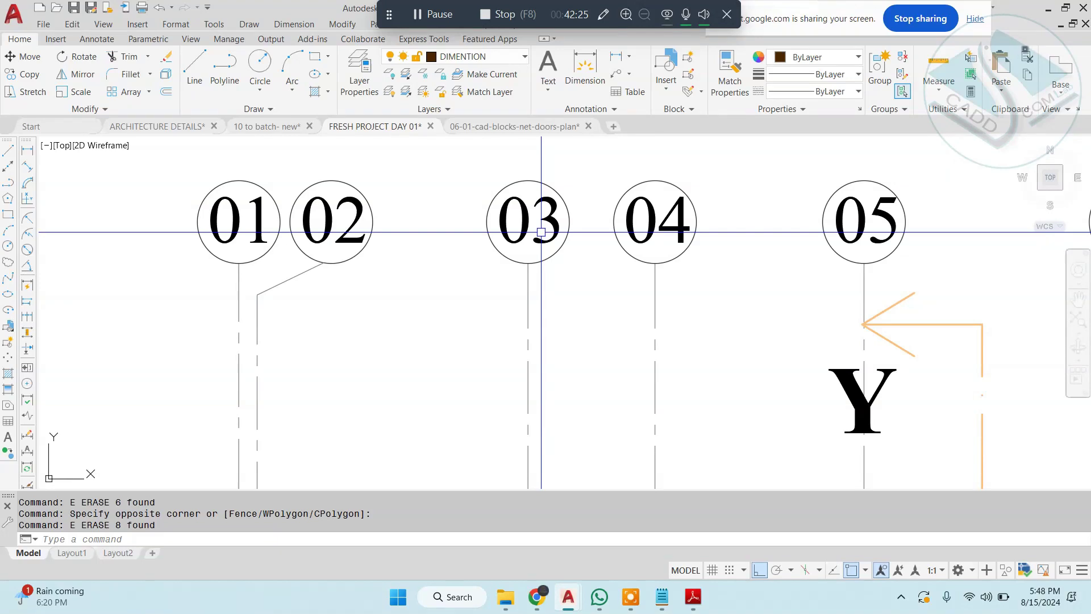
text(c)
key(Return)
click(429, 384)
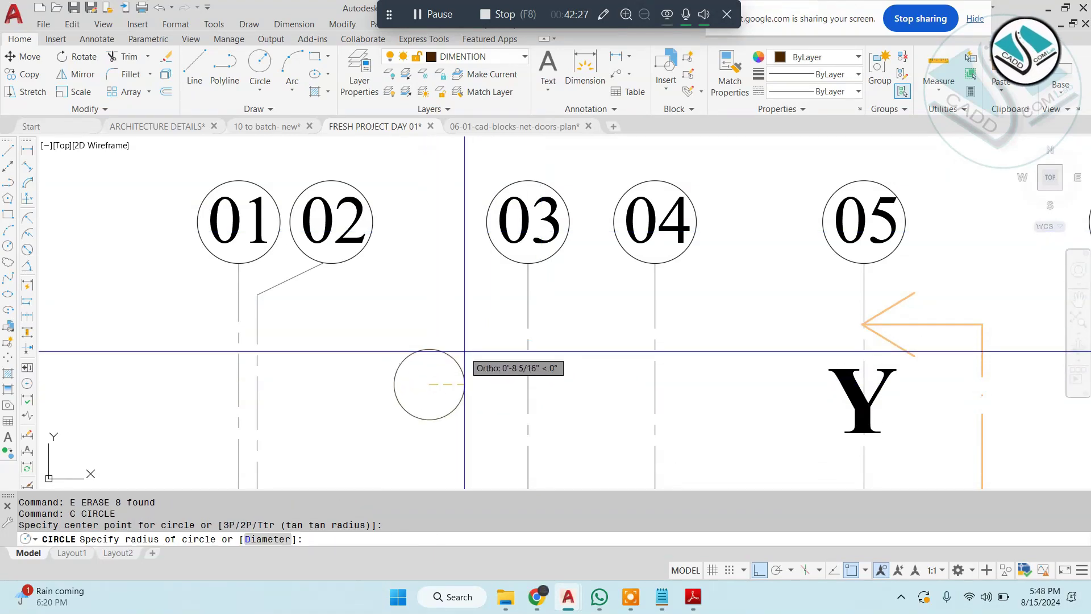
click(462, 371)
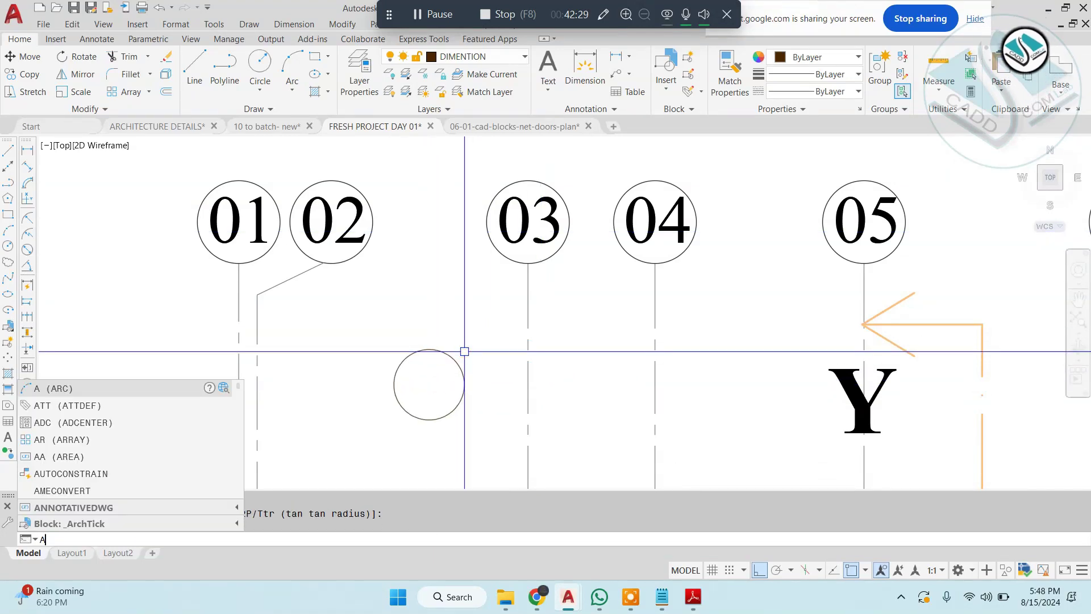
key(Return)
key(Escape)
key(Escape)
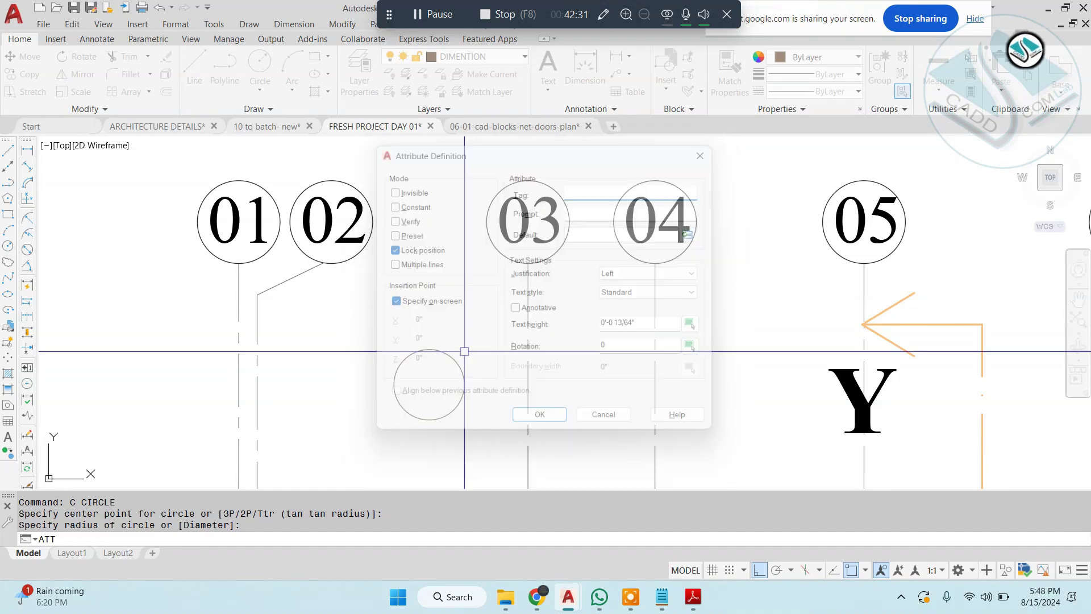
Step: Add the multiline text "01" inside the new circle
text(MT)
key(Return)
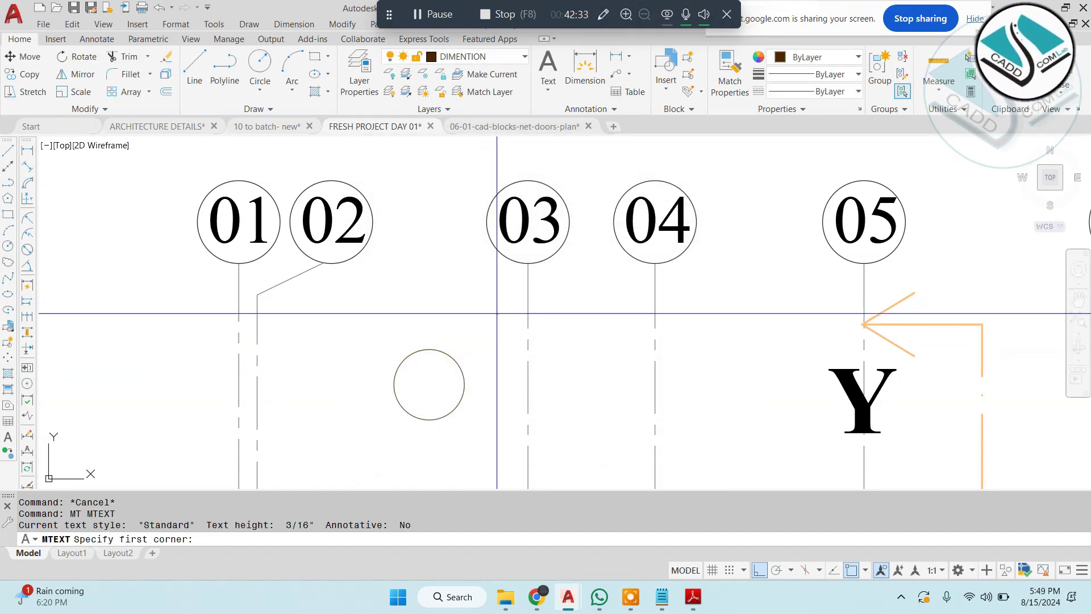
scroll(412, 378, up, 4)
click(407, 348)
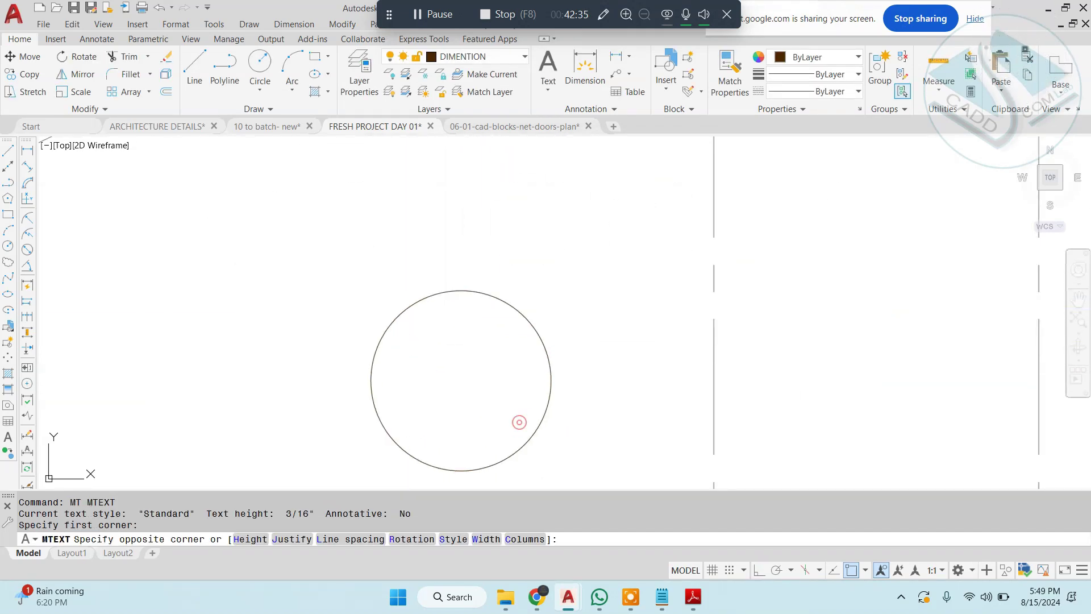
click(519, 421)
scroll(503, 377, down, 4)
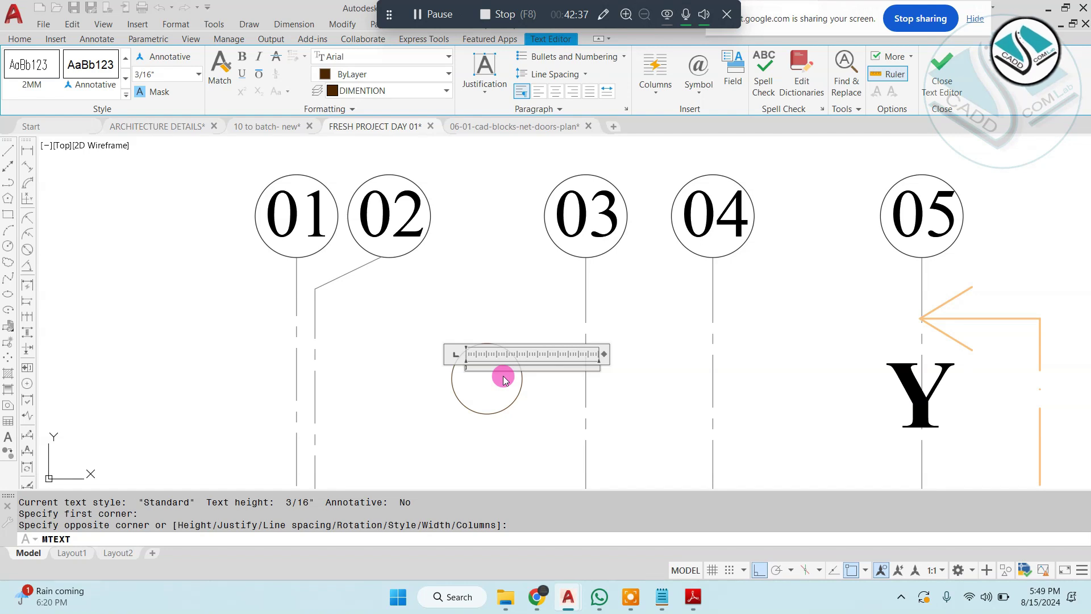
scroll(481, 358, up, 5)
Step: Format the 01 text in Times New Roman with a height of 8"
key(ctrl+a)
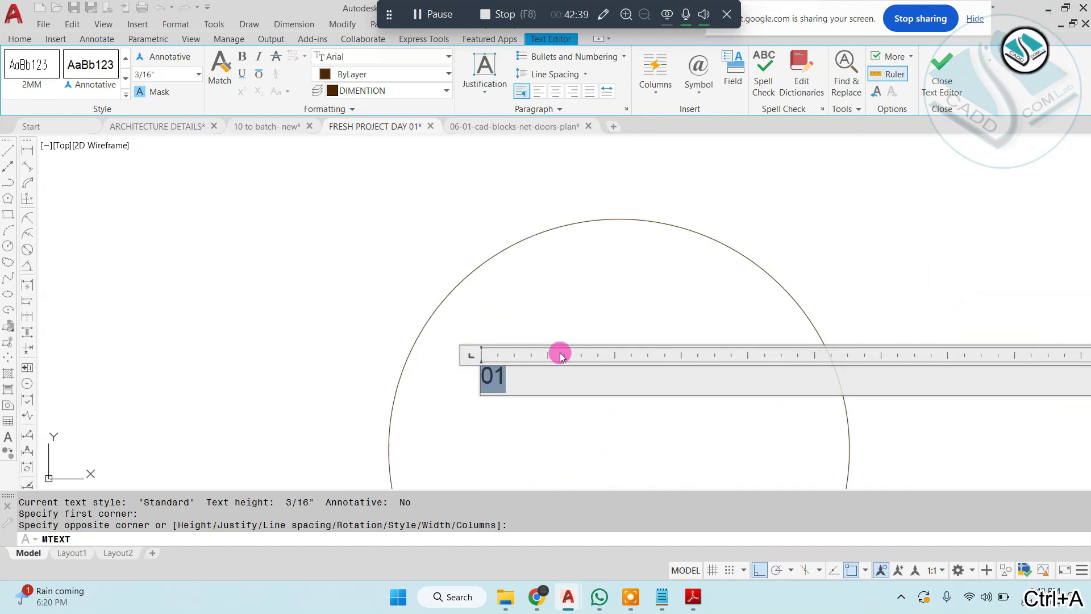
click(391, 63)
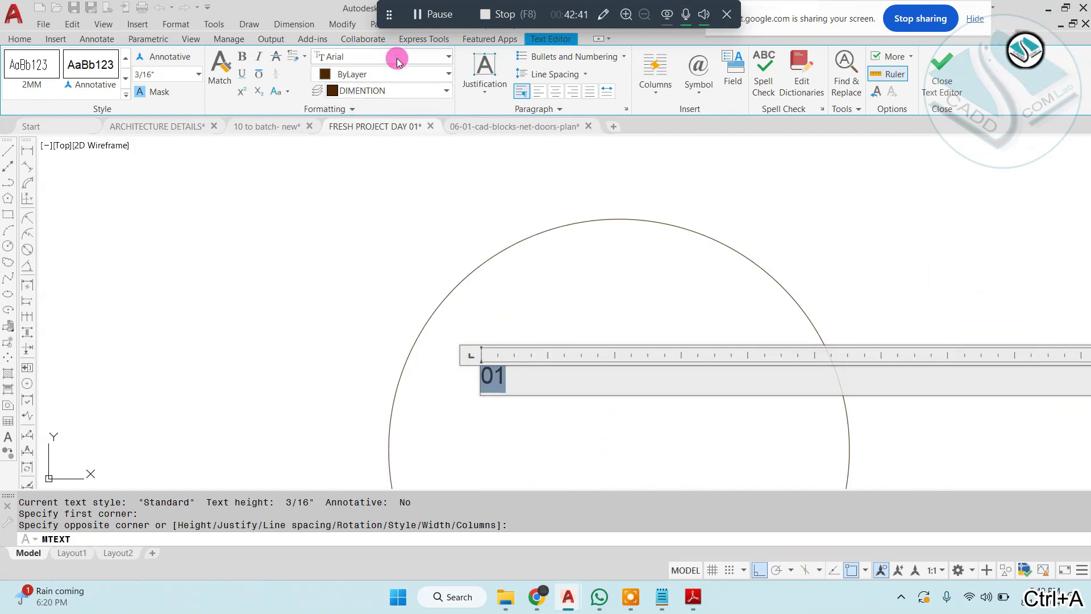
click(397, 58)
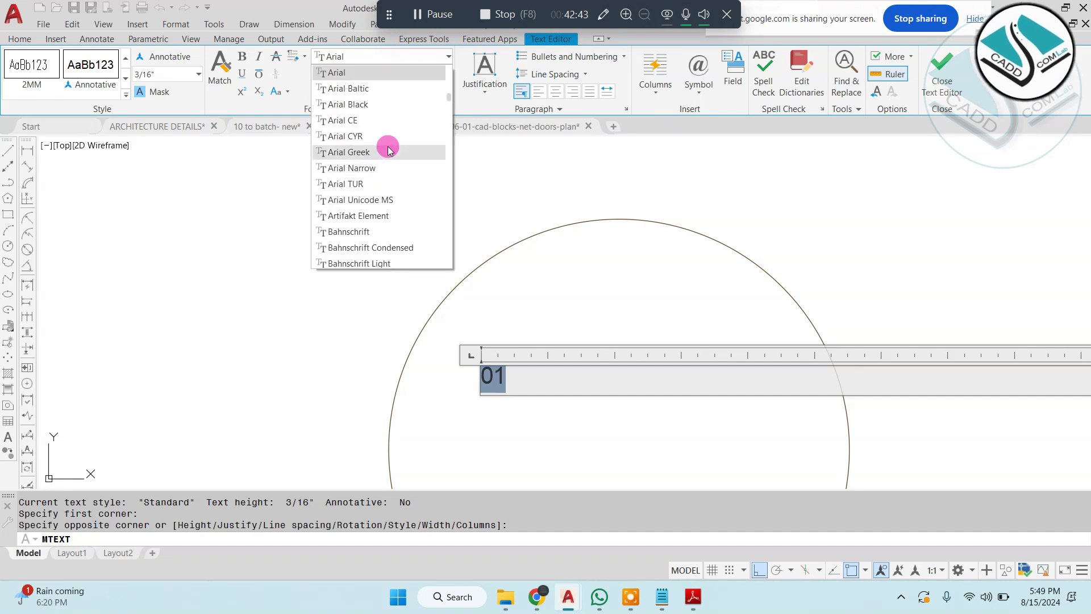
text(ti)
scroll(365, 159, down, 2)
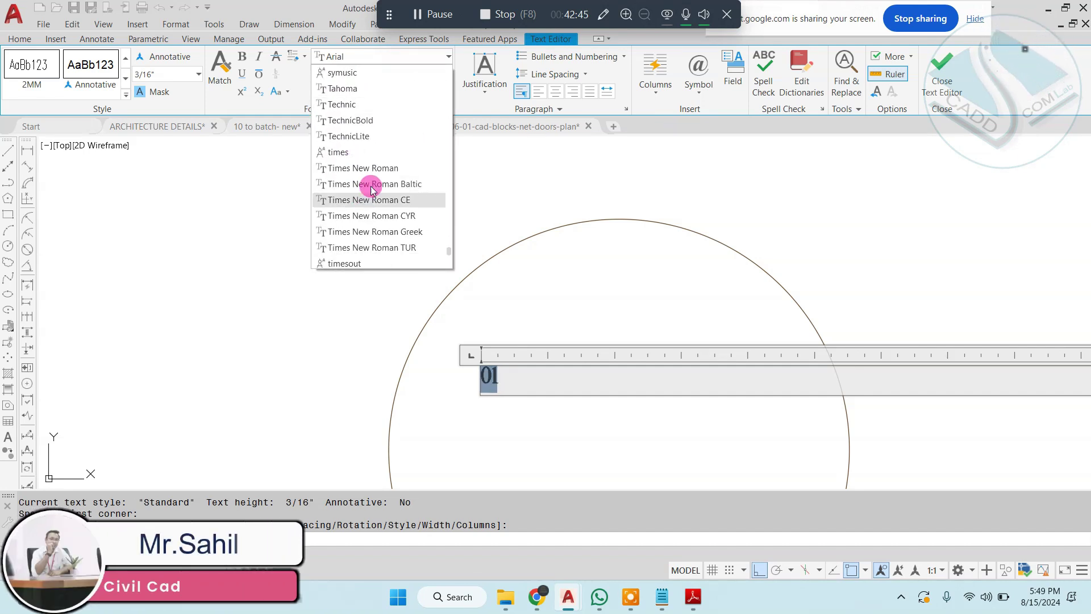
click(391, 167)
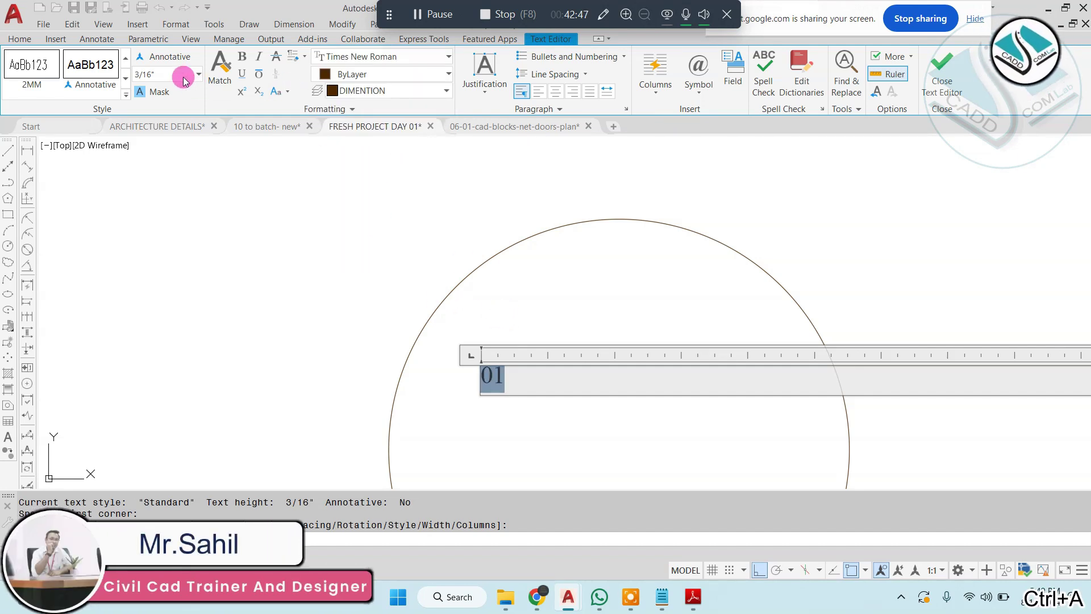
key(Return)
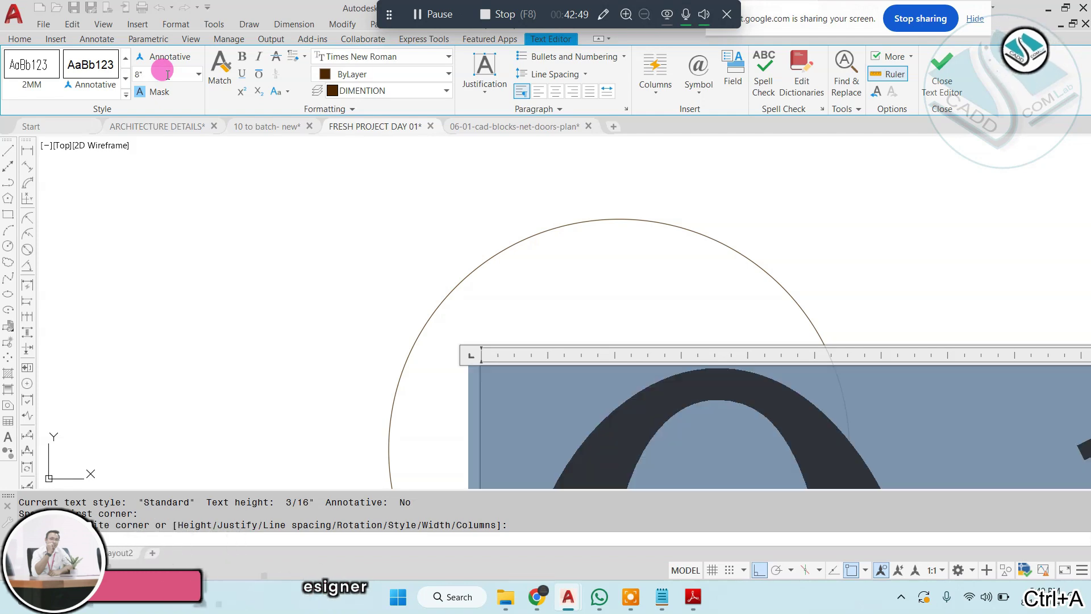
click(224, 229)
Step: Move the 01 text slightly upward to center it vertically in the circle
scroll(461, 231, down, 6)
scroll(559, 277, up, 4)
click(505, 252)
click(441, 290)
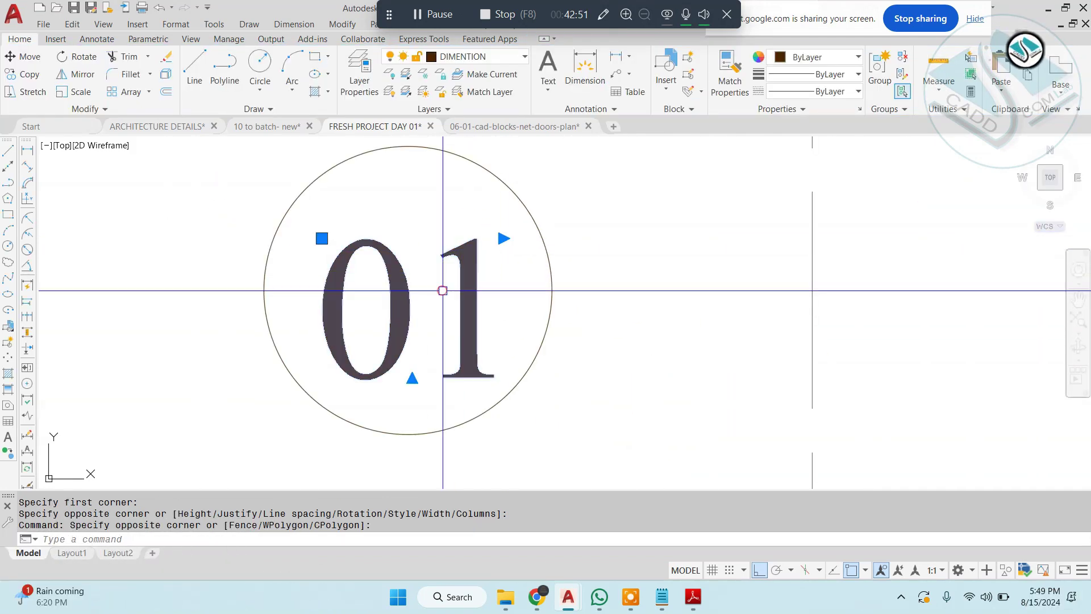
text(m)
key(Return)
click(670, 252)
click(670, 237)
key(Escape)
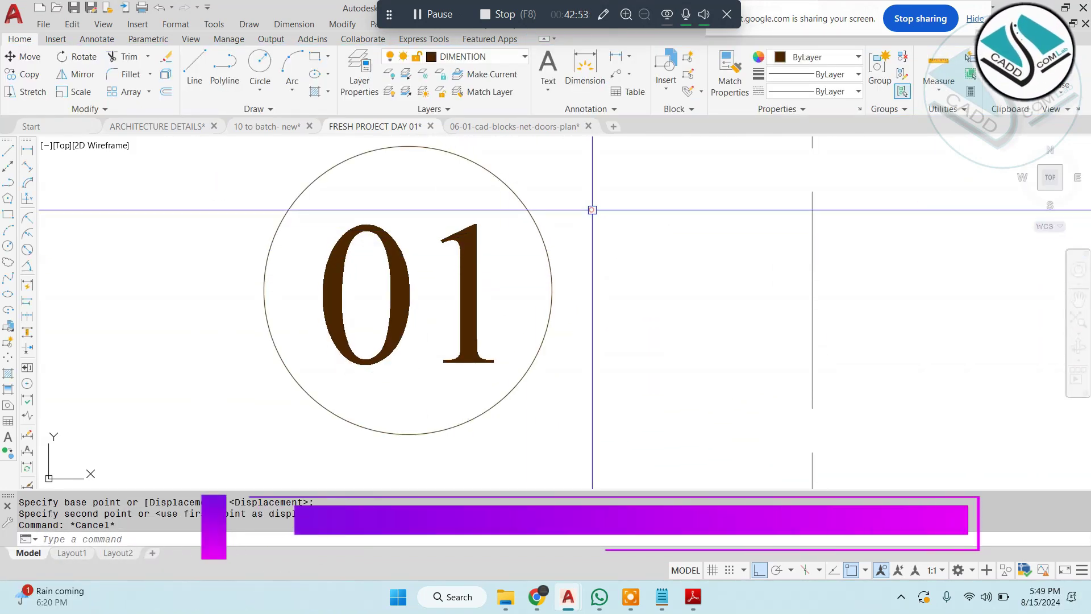
Step: Move the 01 grid bubble with its text to the empty area beside the center line plan's grid bubbles
click(592, 210)
click(345, 304)
scroll(450, 249, down, 5)
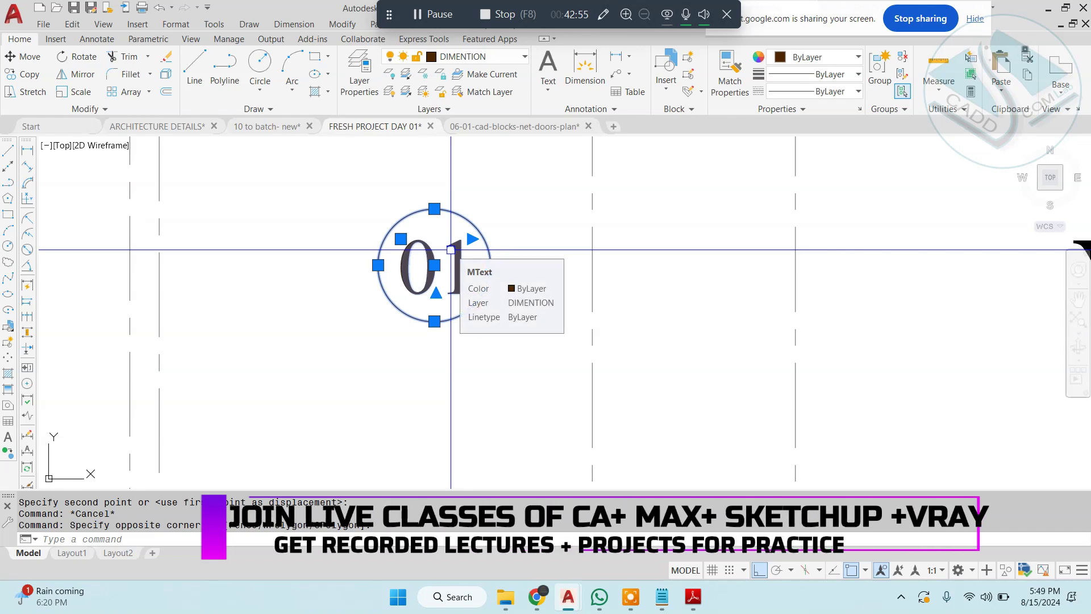
text(m)
key(Return)
click(434, 209)
scroll(538, 310, down, 6)
middle_drag(427, 286, 698, 225)
click(399, 241)
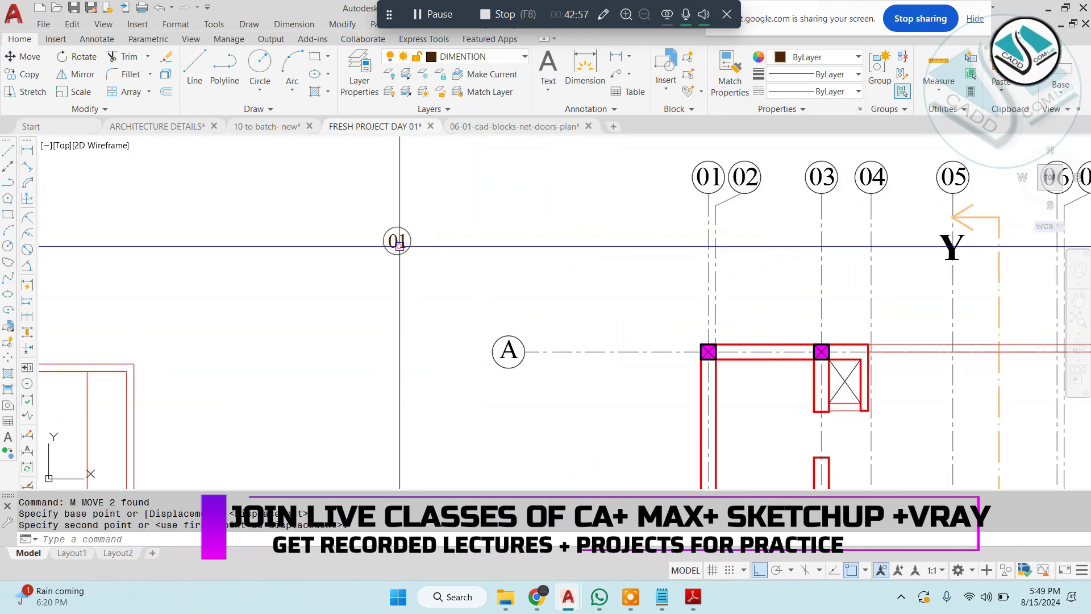
key(Escape)
Step: Copy the 01 grid bubble three times in a horizontal row
scroll(399, 240, up, 6)
click(483, 165)
click(334, 249)
text(co)
key(Return)
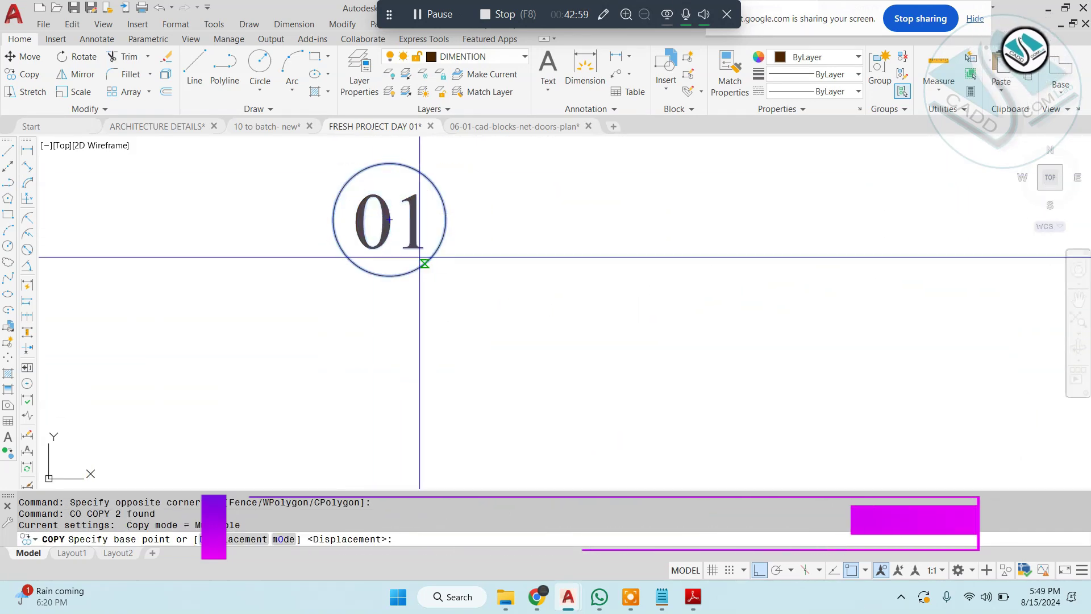
click(397, 320)
click(574, 316)
click(754, 314)
click(887, 316)
key(Escape)
Step: Erase the whole row of 01 practice bubbles, circles and texts included
scroll(738, 251, down, 2)
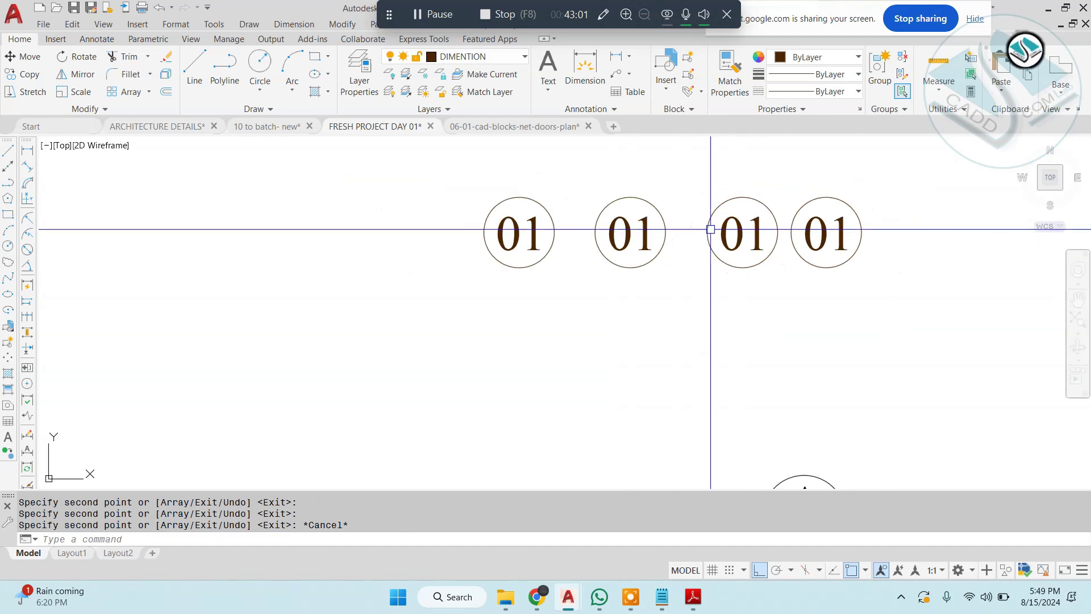
click(887, 182)
click(349, 314)
text(e)
key(Return)
Step: Examine the numbered grid bubbles and the Y section line on the center line plan
scroll(358, 321, down, 4)
middle_drag(443, 455, 433, 272)
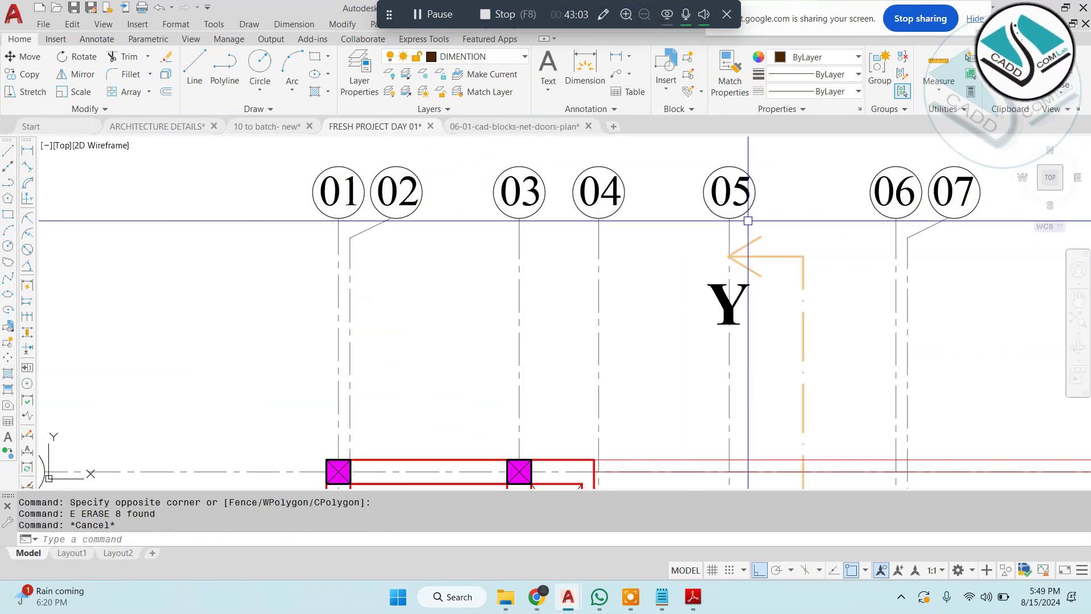
scroll(540, 198, down, 2)
scroll(648, 210, down, 6)
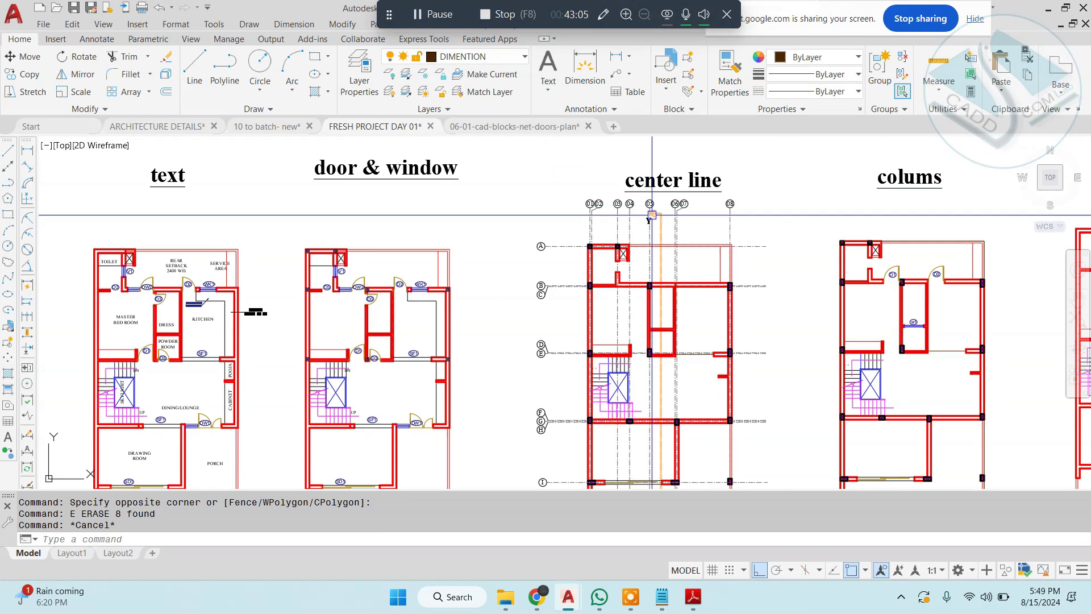
scroll(668, 214, up, 6)
scroll(624, 194, up, 2)
scroll(625, 195, down, 2)
scroll(625, 195, down, 5)
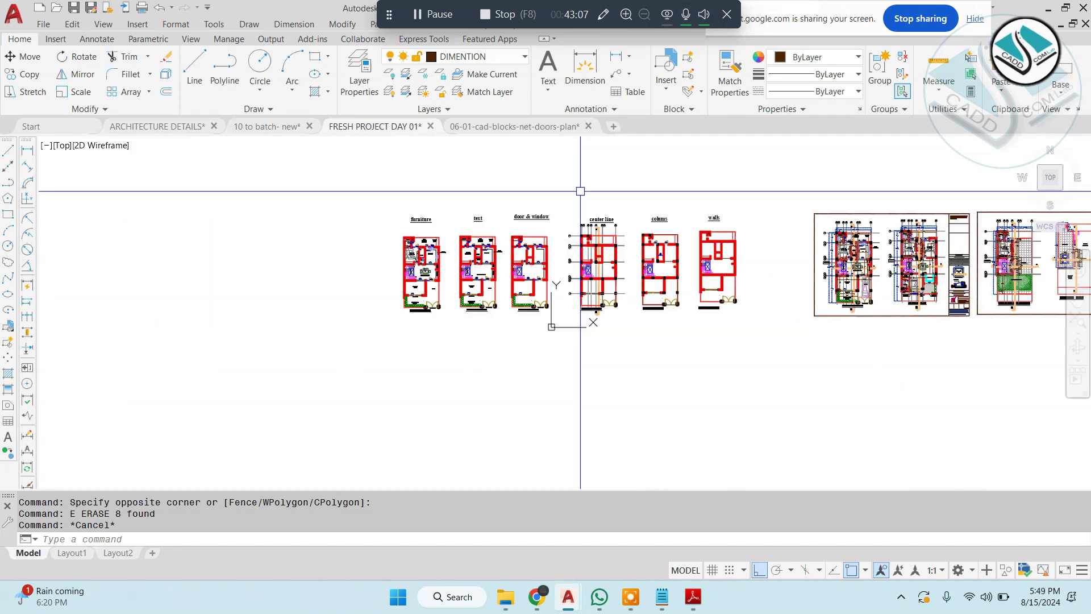
Step: Draw a U-shaped section line in the empty area above the plans, one long horizontal line with short upright ends
scroll(579, 190, up, 2)
key(Escape)
text(l)
key(Return)
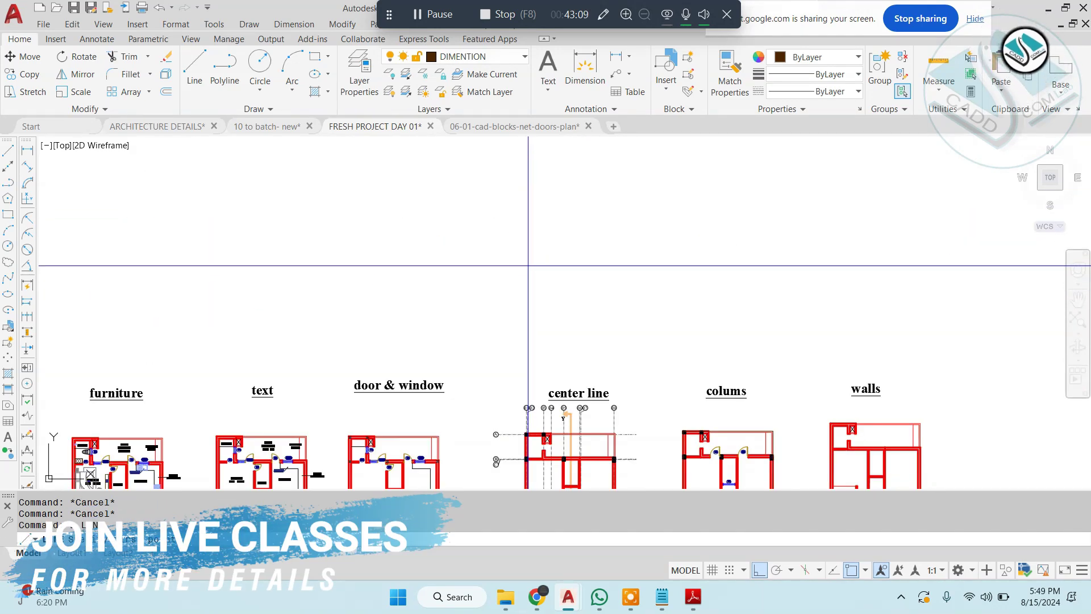
scroll(401, 232, up, 4)
click(398, 210)
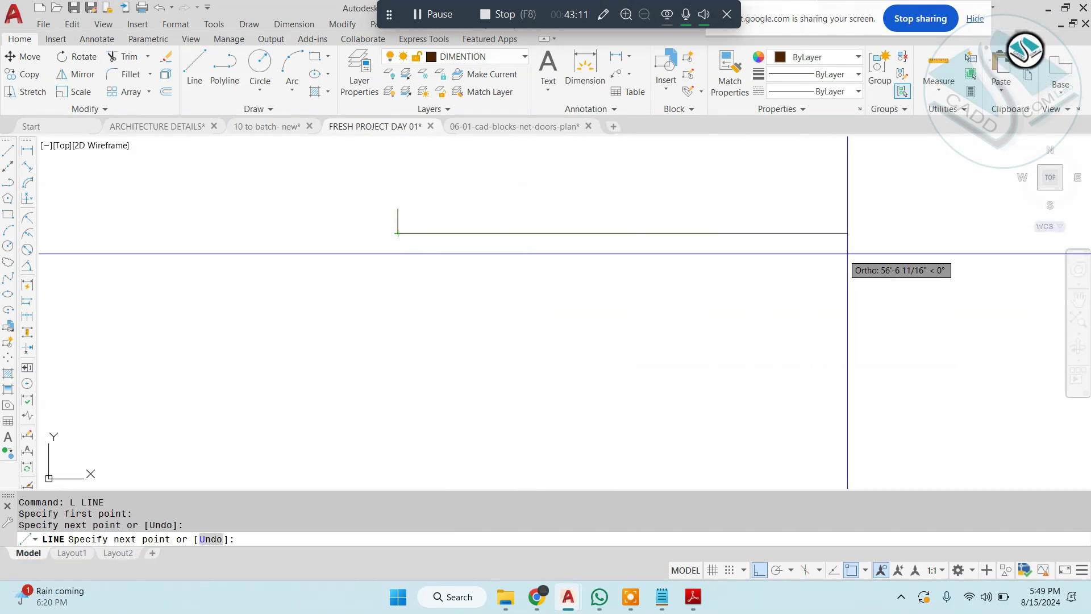
click(895, 233)
key(Escape)
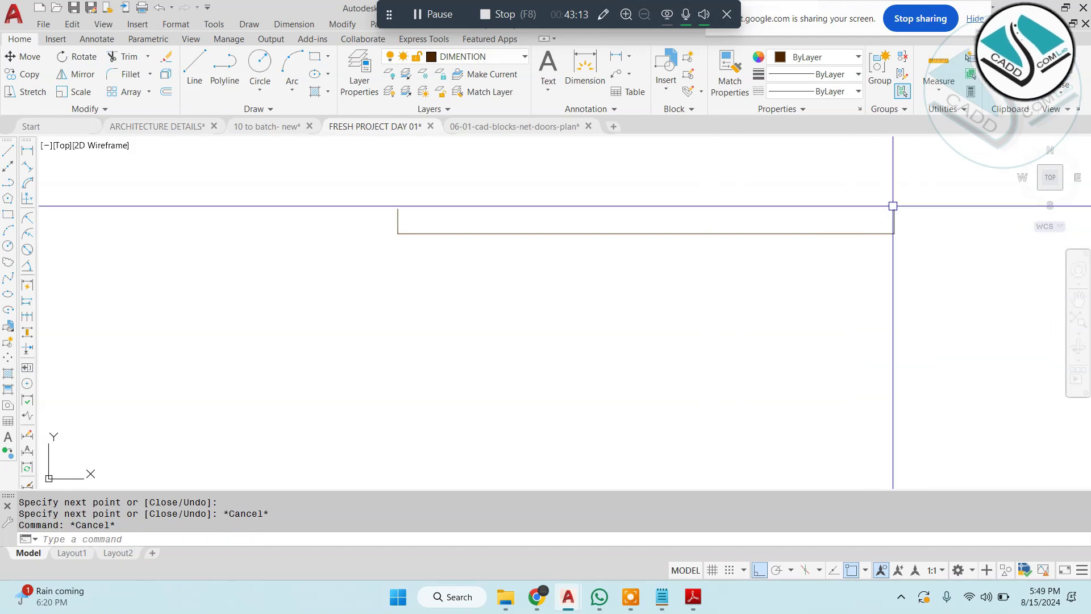
click(921, 190)
click(142, 326)
scroll(538, 348, down, 6)
key(Escape)
Step: Select the orange section line on the center line plan and load the ACAD_ISO10W100 linetype from acad.lin
scroll(537, 348, up, 6)
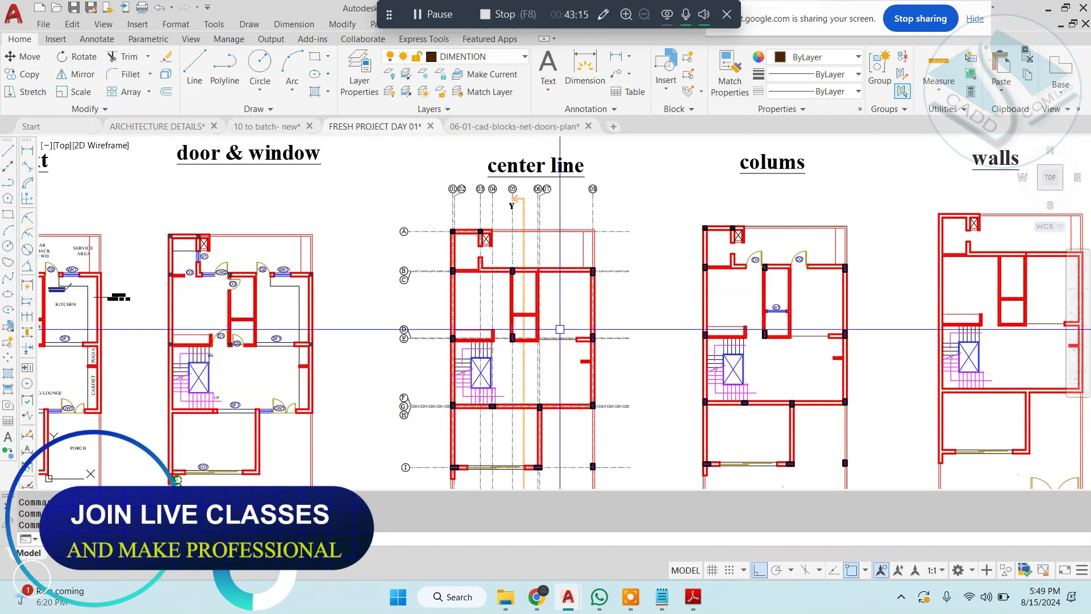
click(531, 241)
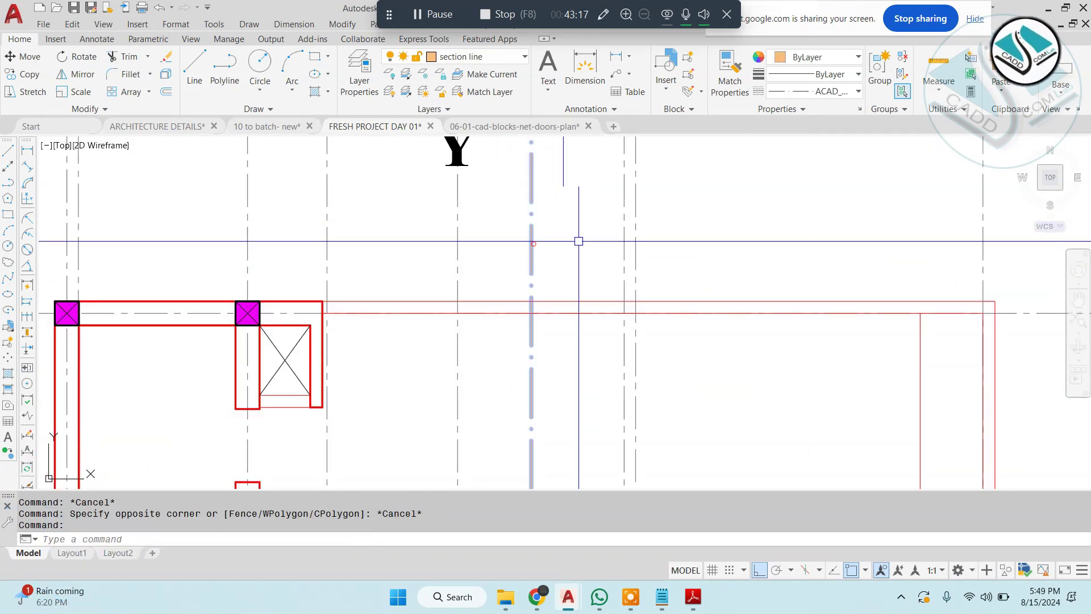
click(835, 92)
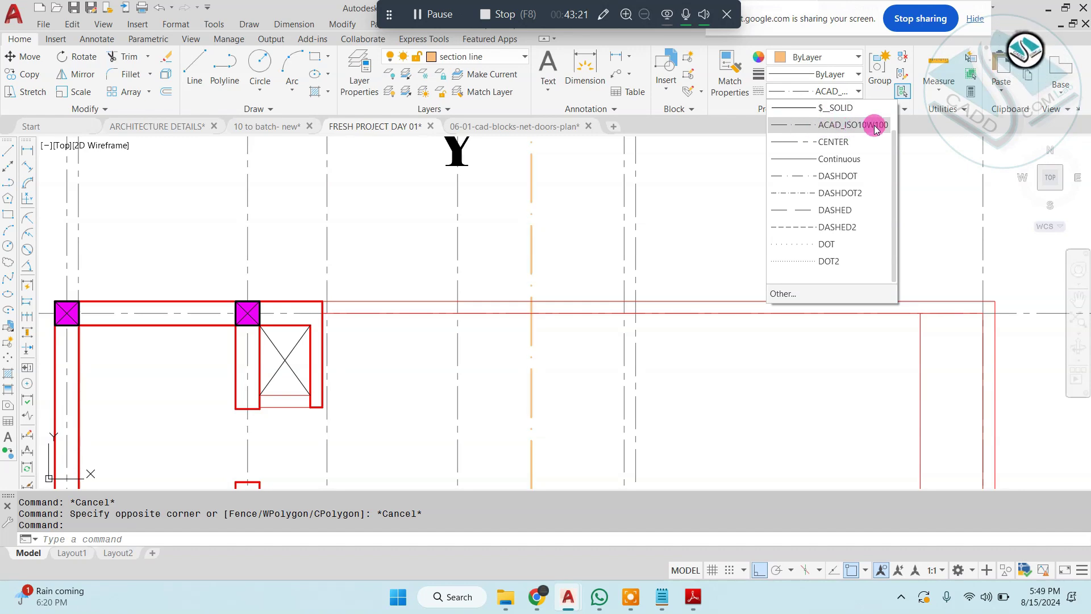
click(787, 296)
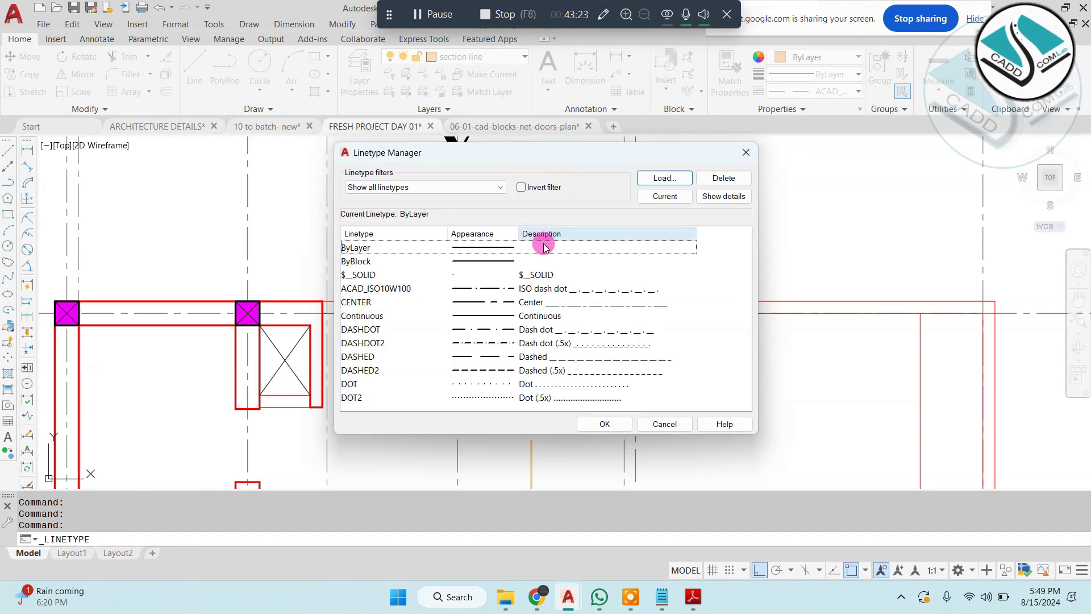
click(662, 178)
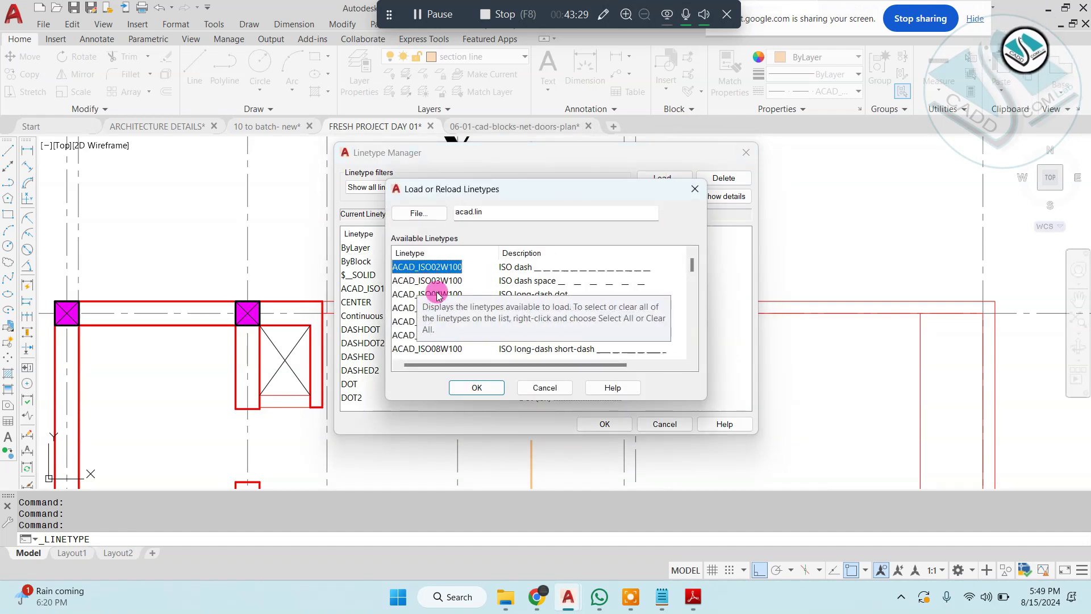
click(472, 284)
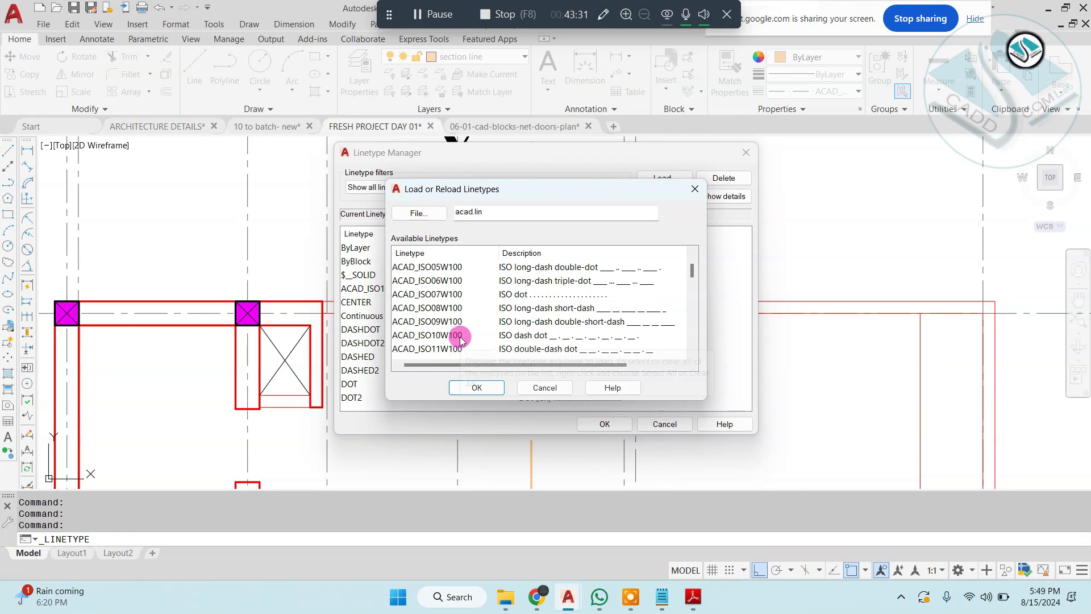
click(440, 337)
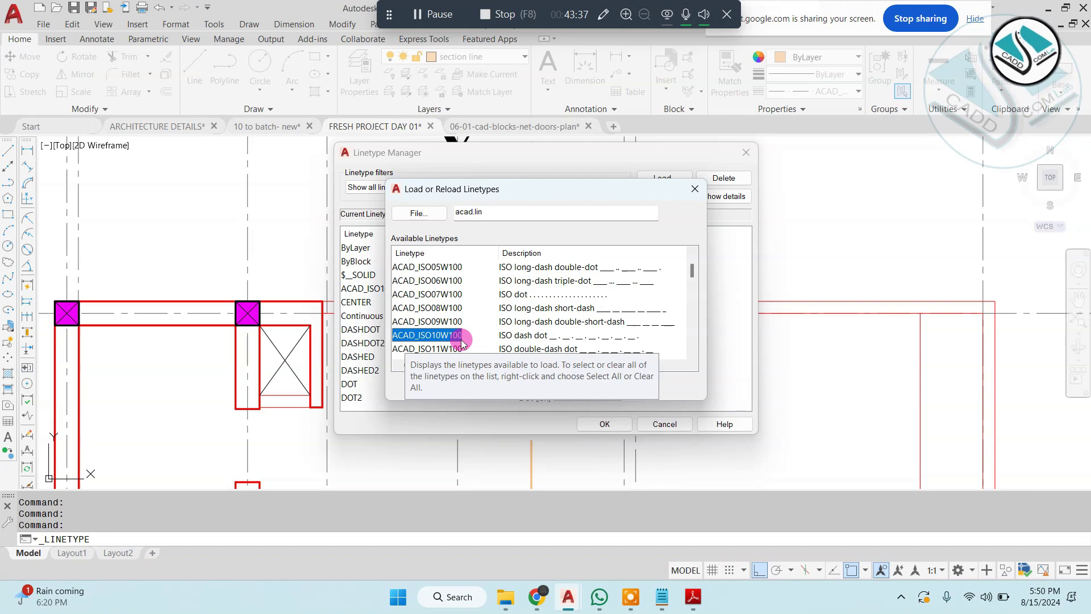
key(Return)
key(Return)
key(Escape)
click(553, 253)
scroll(516, 264, down, 9)
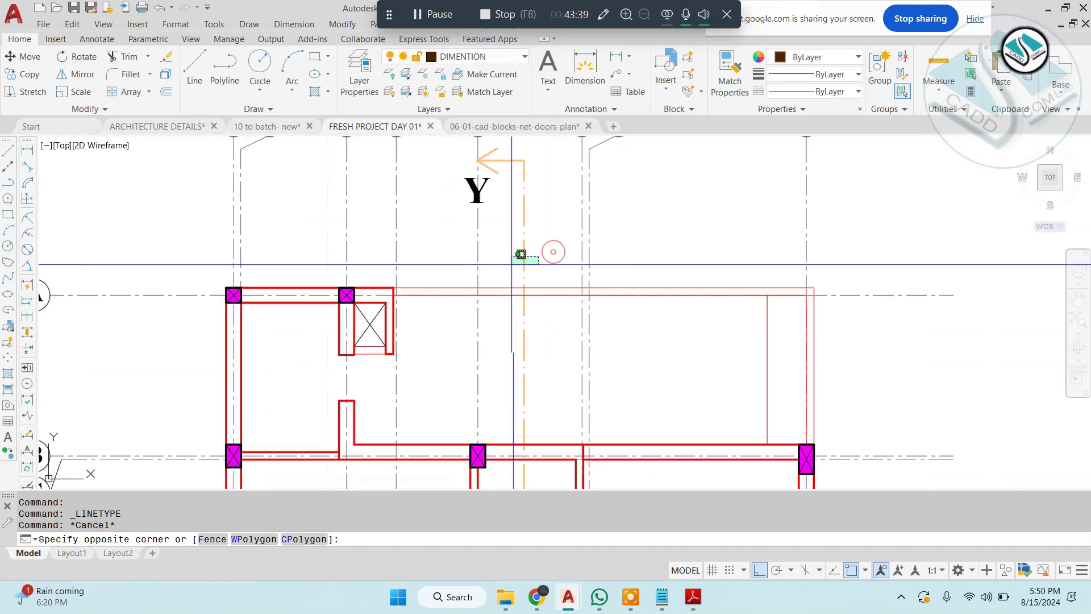
key(Escape)
Step: Match the properties of the orange Y section line onto all three segments of the new U-shaped line
middle_drag(552, 228, 543, 266)
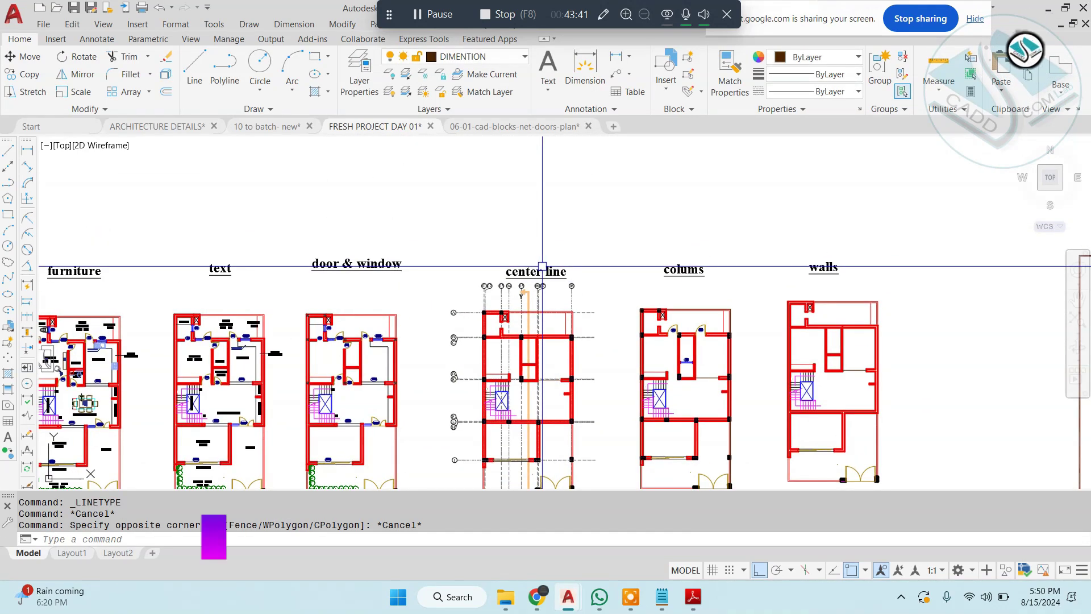
text(ma)
key(Return)
scroll(510, 291, up, 6)
click(580, 317)
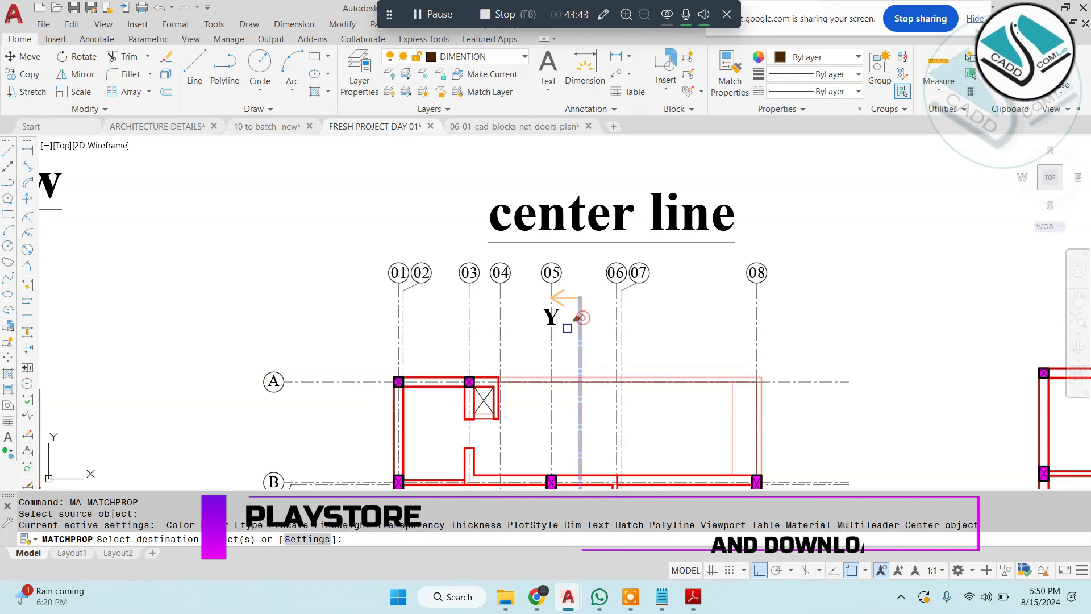
scroll(567, 328, down, 5)
middle_drag(529, 257, 479, 456)
click(577, 197)
click(210, 290)
key(Escape)
Step: Draw a short horizontal line just above the left upright end of the new section line as an arrowhead base
scroll(455, 215, up, 7)
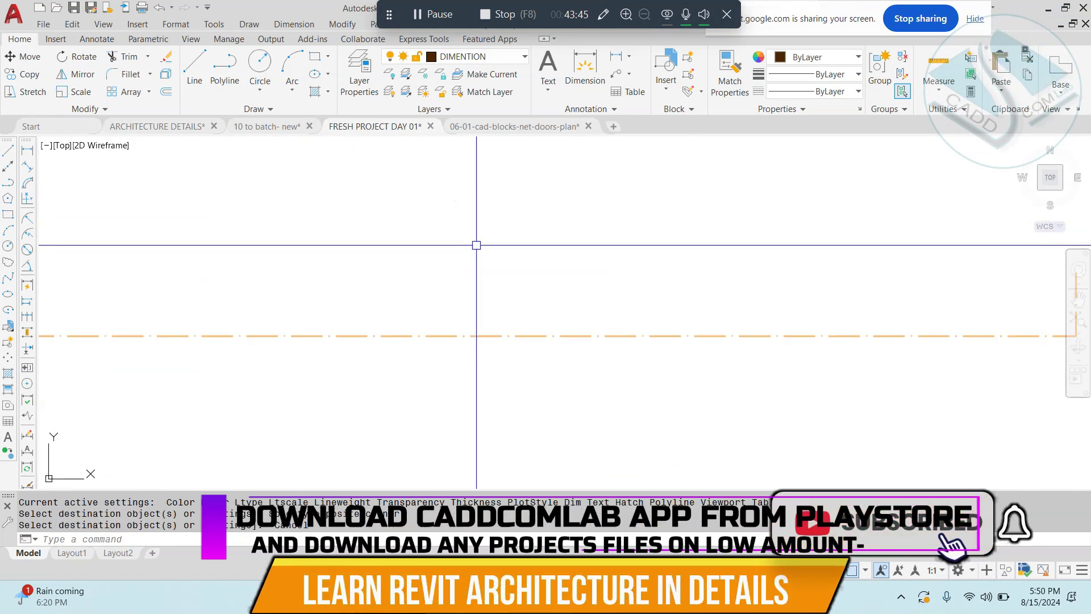
middle_drag(400, 346, 587, 300)
scroll(549, 290, down, 2)
key(Escape)
key(Escape)
key(Escape)
text(l)
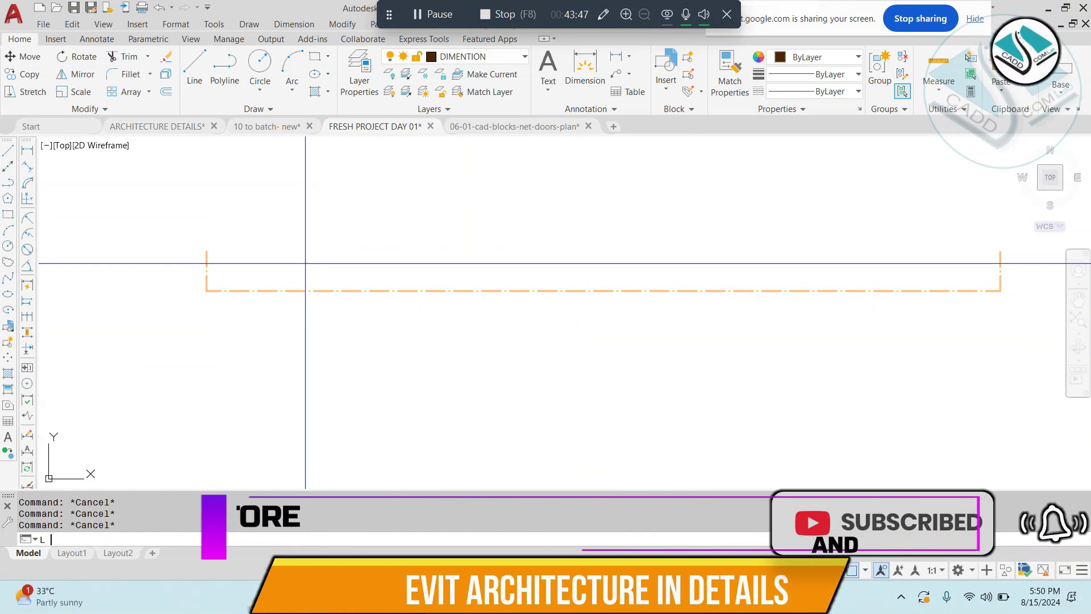
key(Return)
scroll(151, 246, up, 4)
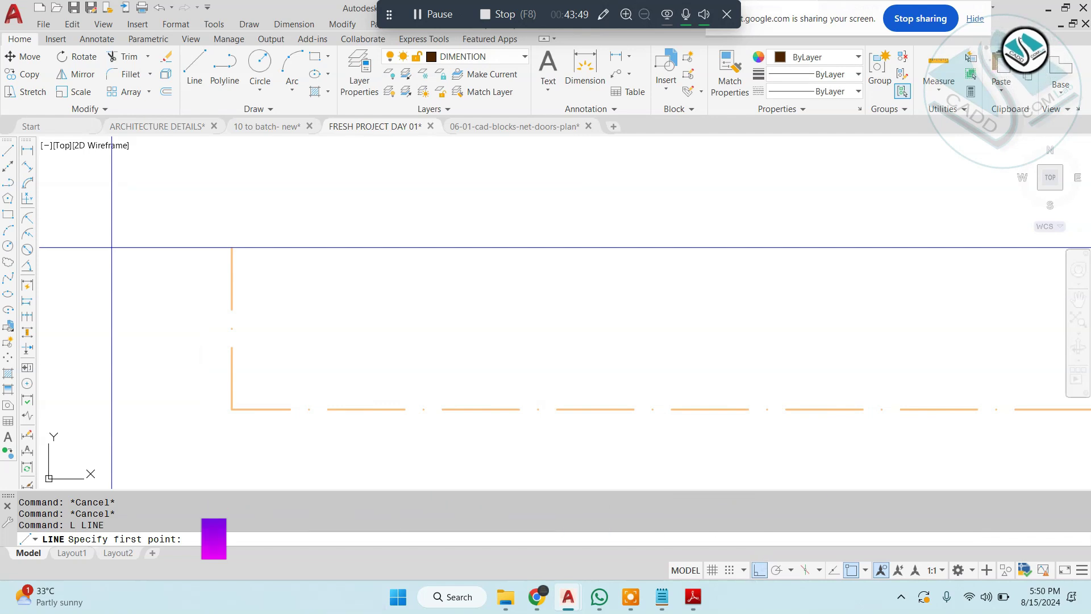
scroll(193, 246, up, 3)
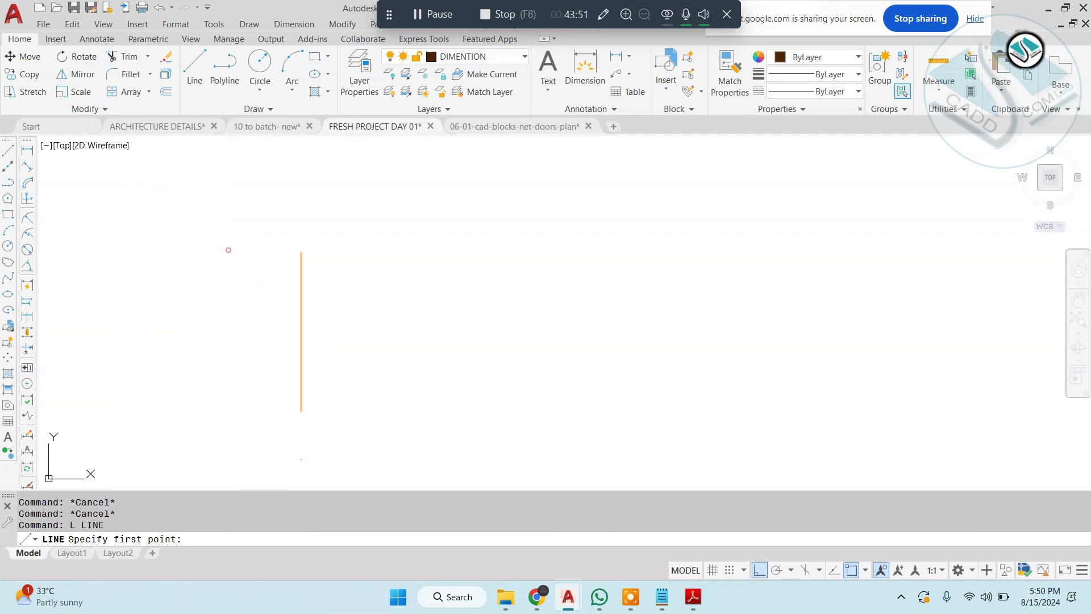
click(229, 250)
click(388, 250)
key(Escape)
Step: Draw a vertical line up from the base line's midpoint and join its upper end to both base ends, forming a triangle
key(Return)
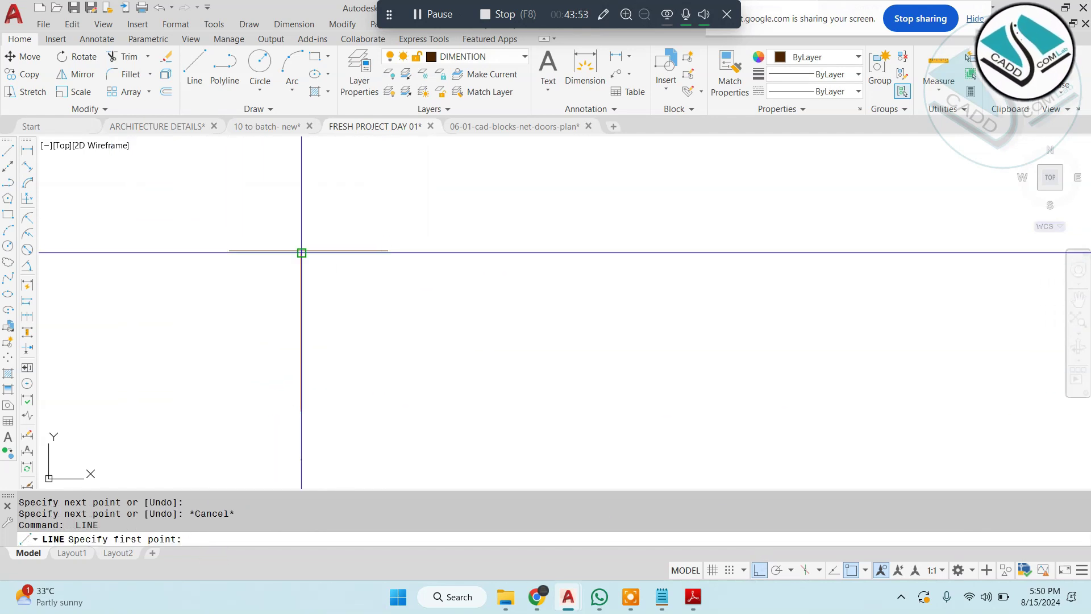
click(307, 249)
middle_drag(308, 222, 310, 284)
click(341, 192)
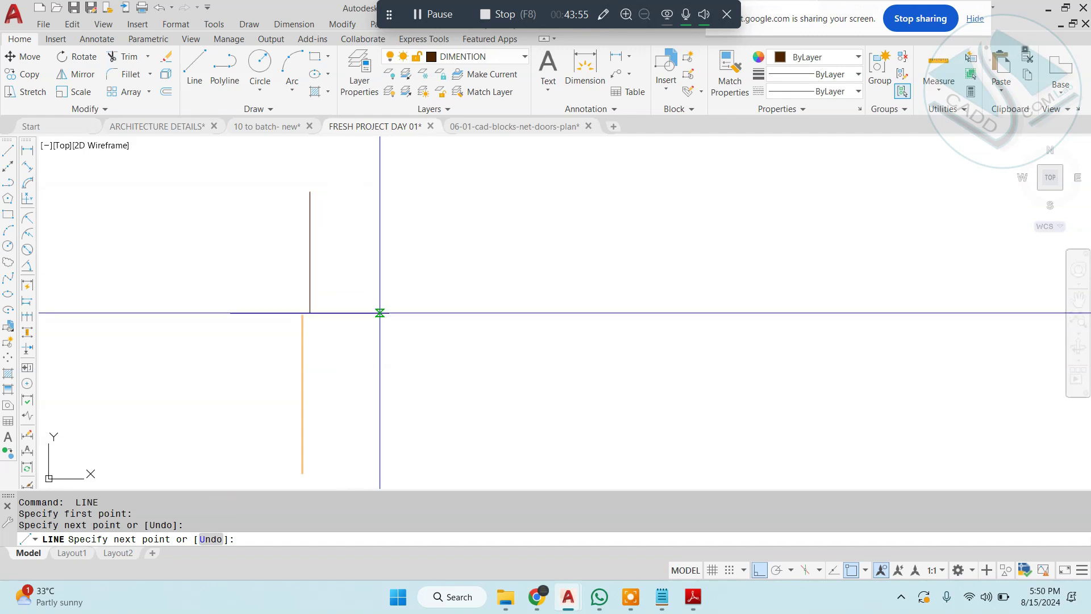
click(389, 313)
key(Escape)
key(Return)
click(310, 191)
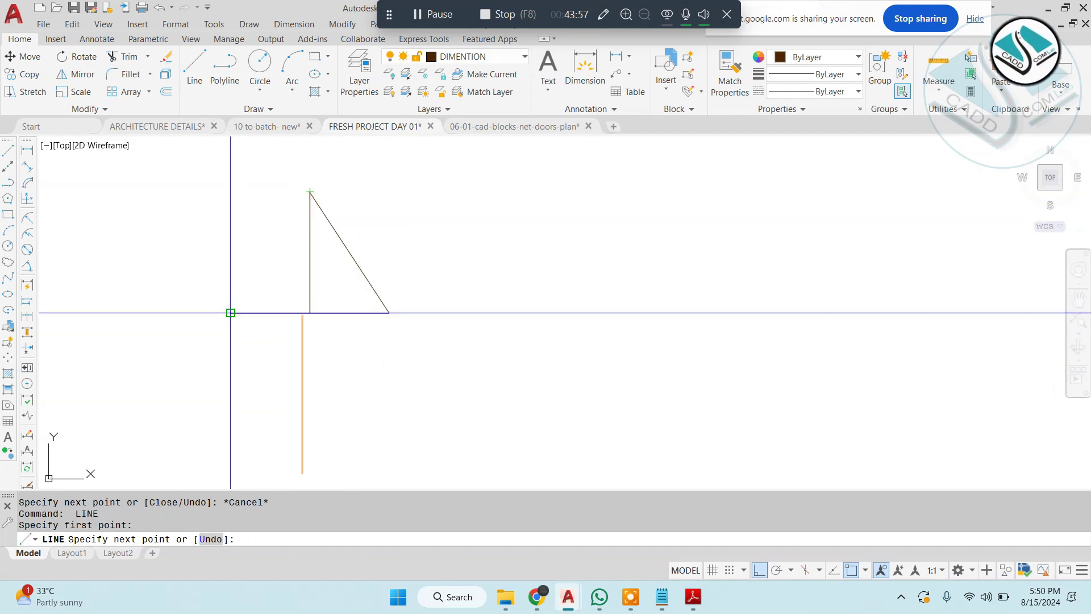
click(230, 312)
key(Escape)
Step: Erase the vertical helper line inside the triangular arrowhead
click(332, 282)
click(307, 295)
text(e)
key(Return)
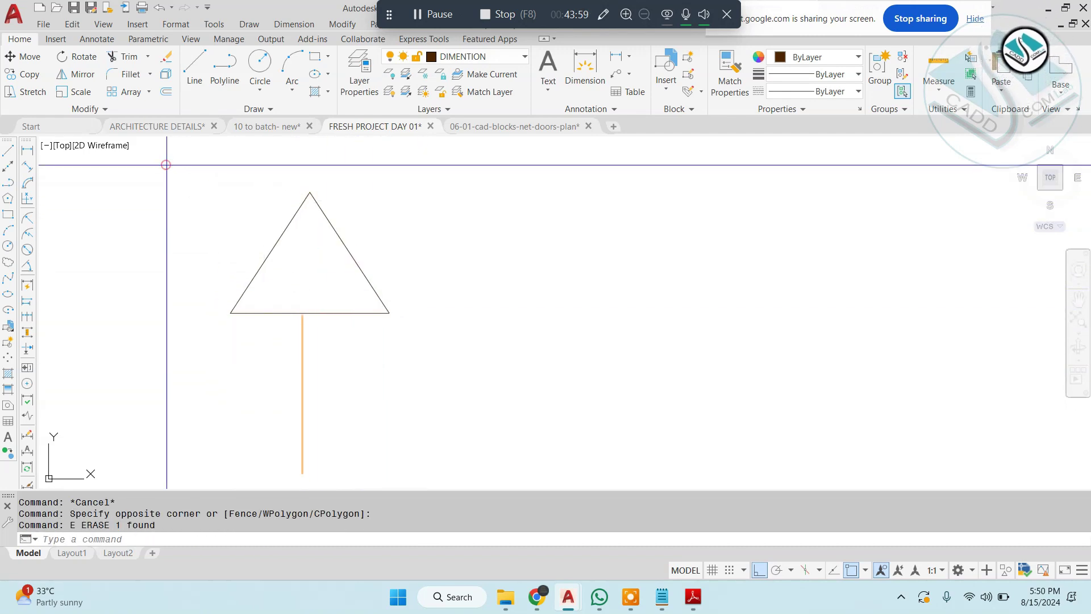
Step: Move the triangle by its base midpoint onto the upper end of the section line's left upright
click(166, 165)
click(546, 380)
text(m)
key(Return)
scroll(331, 293, up, 2)
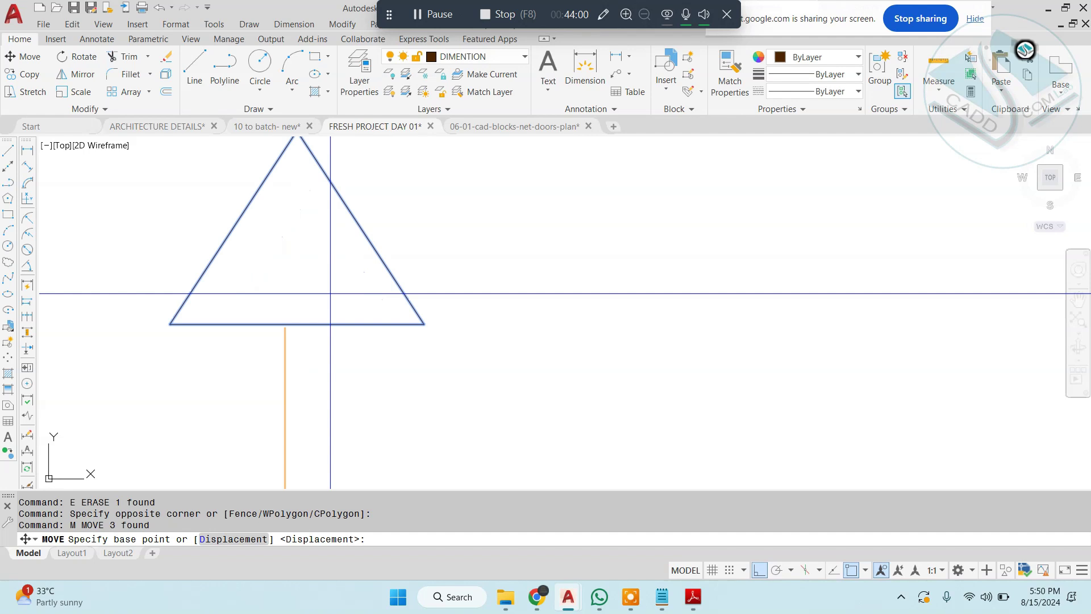
click(302, 323)
scroll(359, 233, down, 5)
key(Escape)
Step: Copy the triangular arrowhead from the left upright to the upper end of the section line's right upright
click(260, 178)
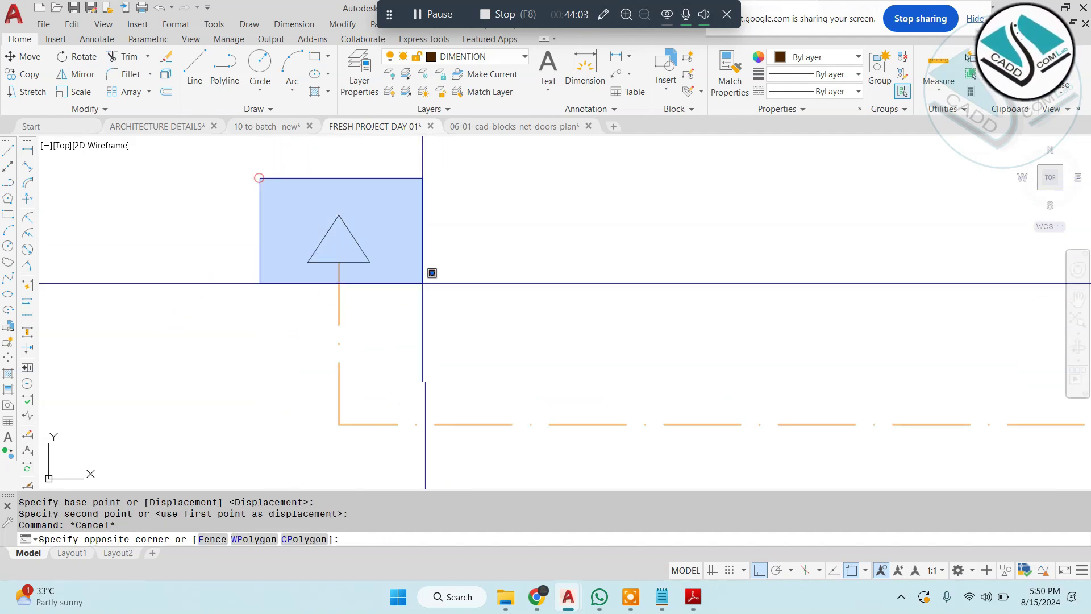
click(425, 285)
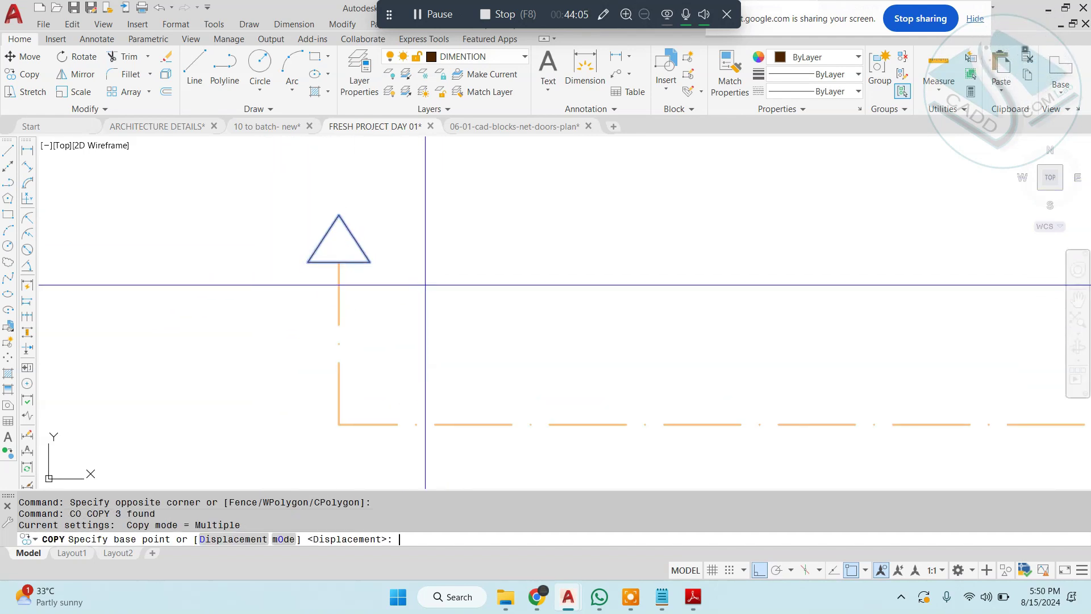
scroll(345, 277, up, 2)
click(335, 253)
scroll(321, 249, down, 6)
middle_drag(705, 262, 382, 254)
scroll(756, 250, up, 4)
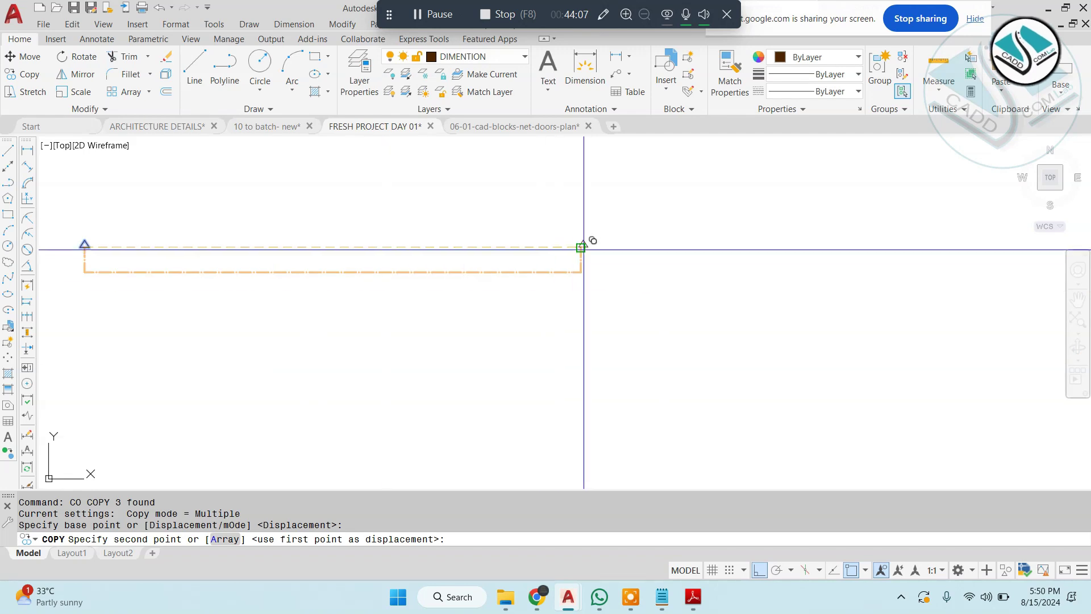
click(560, 240)
key(Escape)
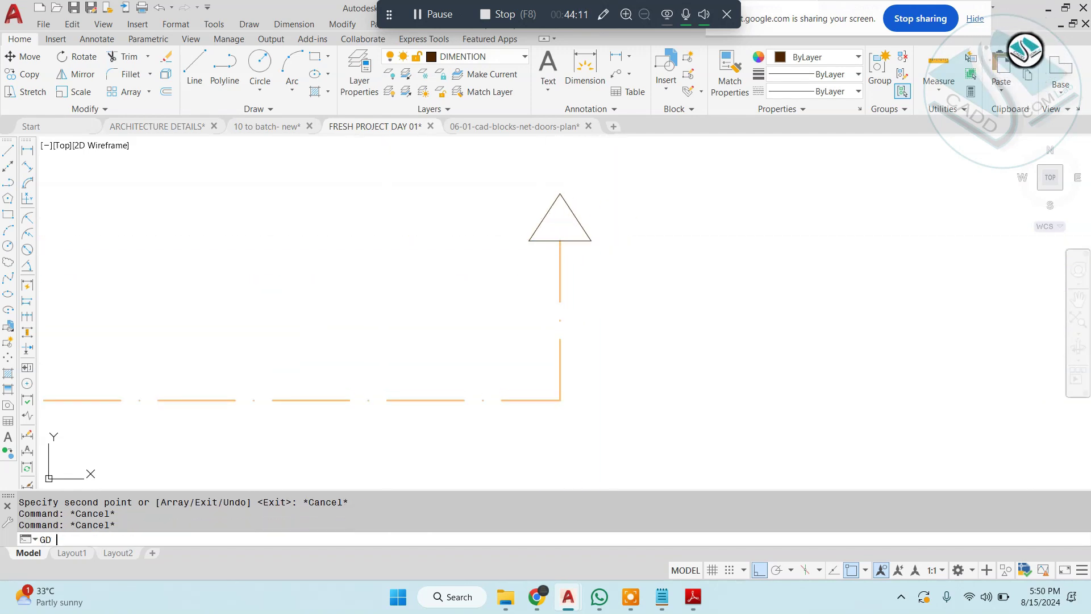
Step: Fill both triangular arrowheads of the section line with a blue GR_LINEAR gradient
text(GD)
key(Return)
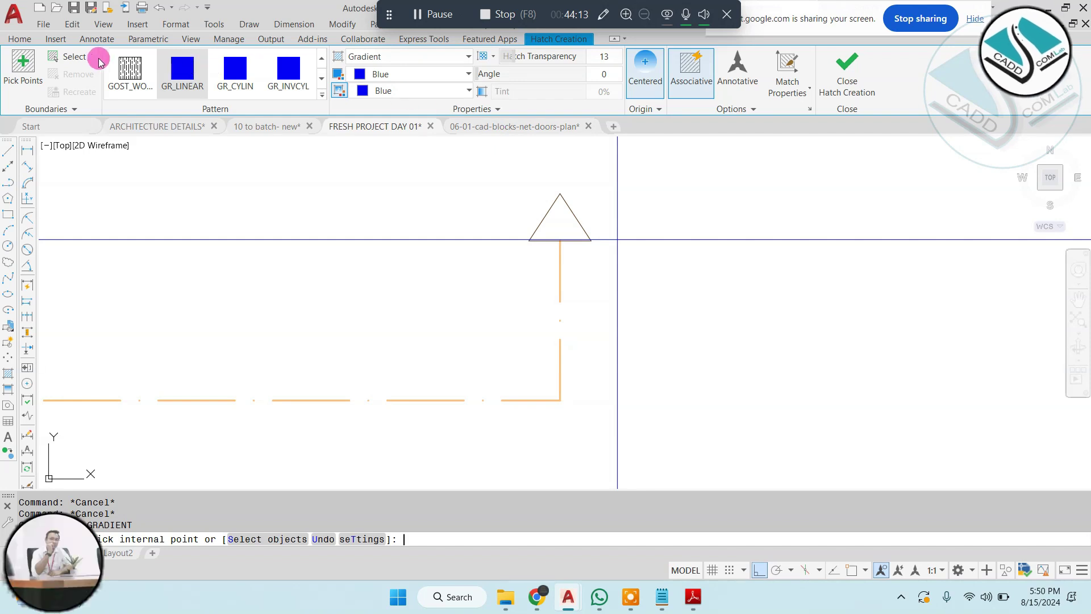
click(80, 58)
click(448, 177)
click(667, 263)
scroll(543, 247, down, 2)
middle_drag(233, 256, 689, 254)
scroll(339, 248, down, 4)
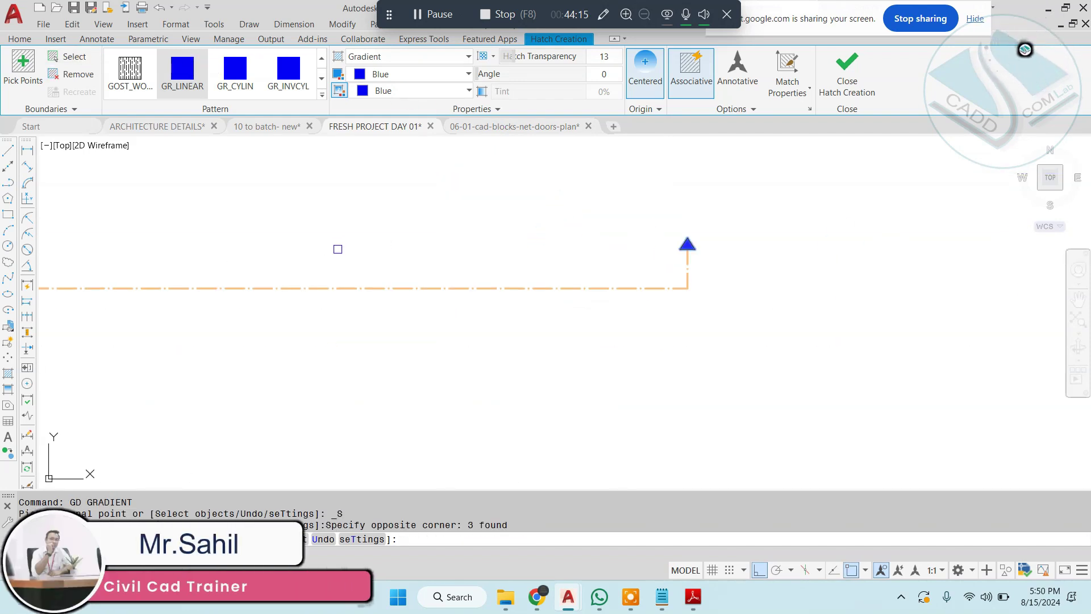
middle_drag(339, 249, 702, 226)
click(164, 157)
click(313, 255)
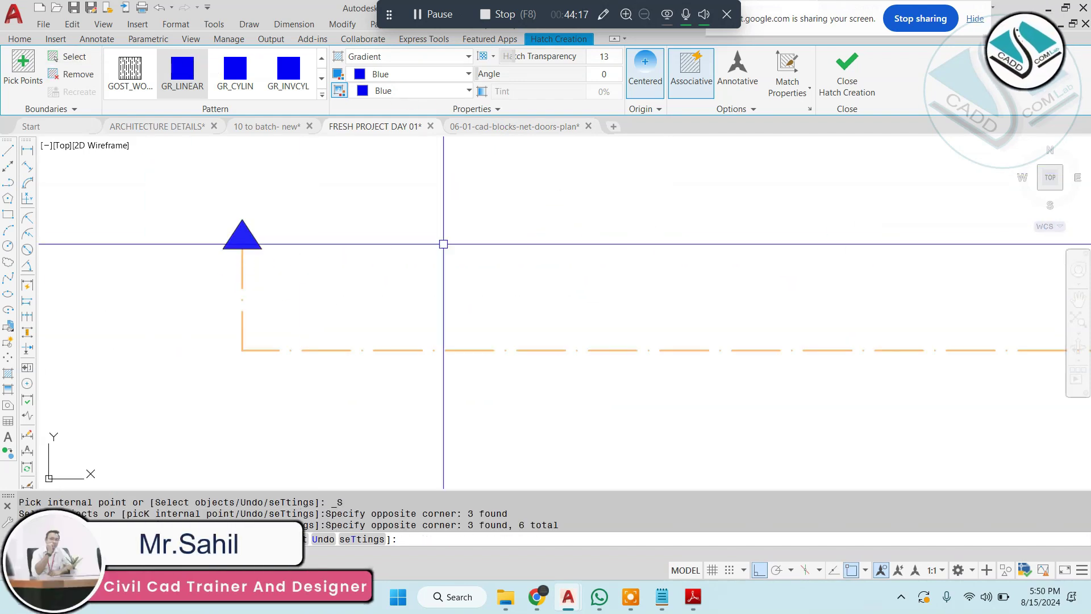
scroll(460, 234, down, 6)
key(Return)
key(Escape)
Step: Move the complete section line with both filled arrowheads a short distance within the empty area above the floor plans
middle_drag(550, 232, 382, 254)
click(784, 187)
click(159, 344)
middle_drag(159, 344, 123, 280)
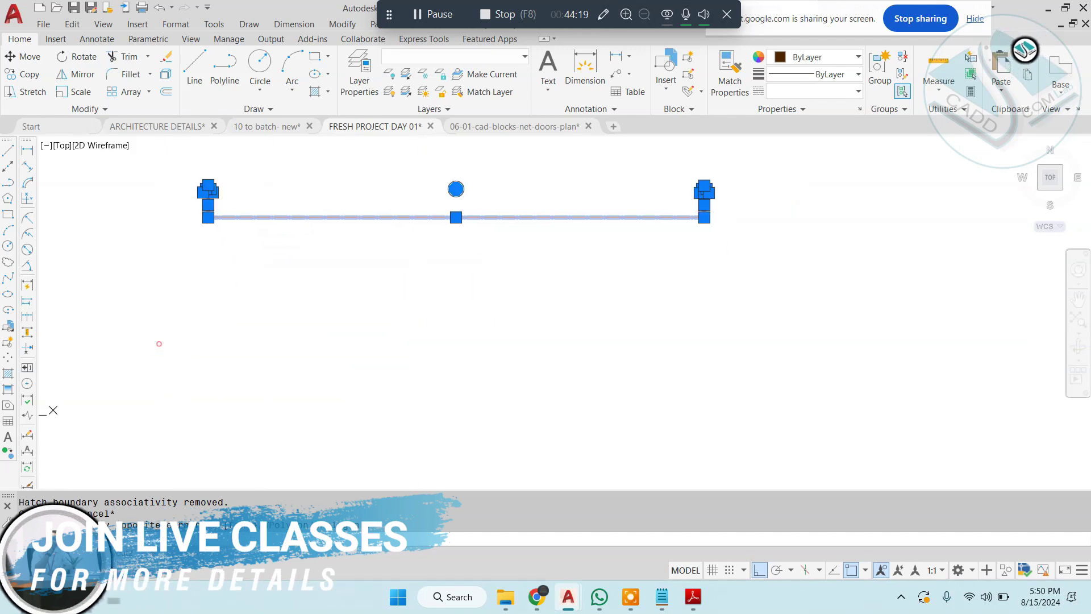
text(m)
key(Return)
click(533, 286)
scroll(527, 207, down, 6)
scroll(512, 301, up, 4)
click(515, 257)
key(Escape)
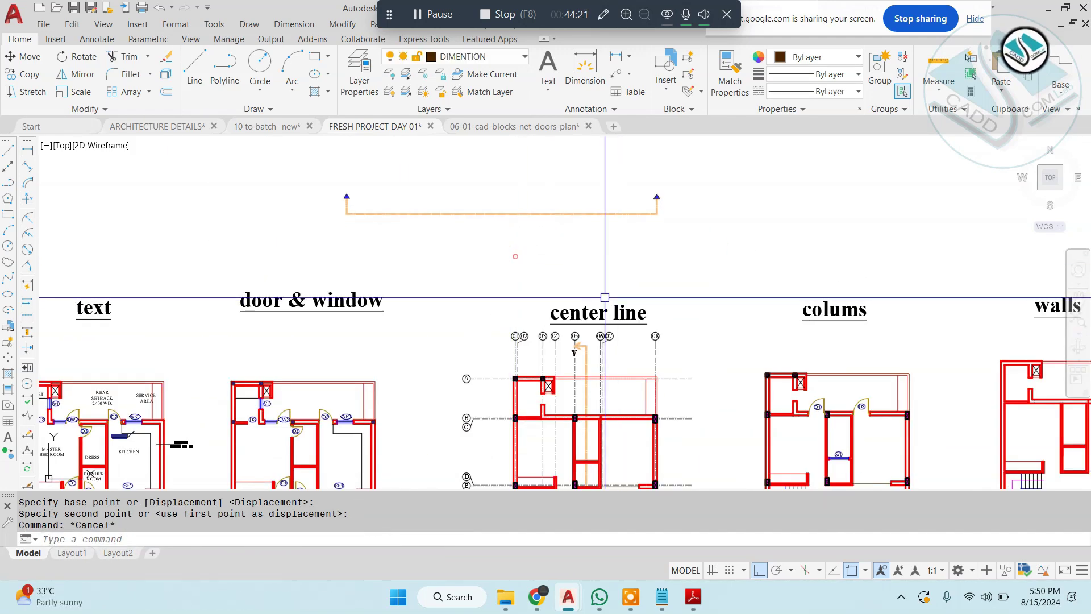
Step: Erase the practice section line and its two arrowheads above the floor plans
click(729, 166)
click(222, 247)
text(e)
key(Return)
key(Escape)
Step: Examine the X-X' and Y-Y' section lines on the center line plan and the finished floor plan sheets
middle_drag(590, 373, 508, 213)
scroll(499, 186, up, 4)
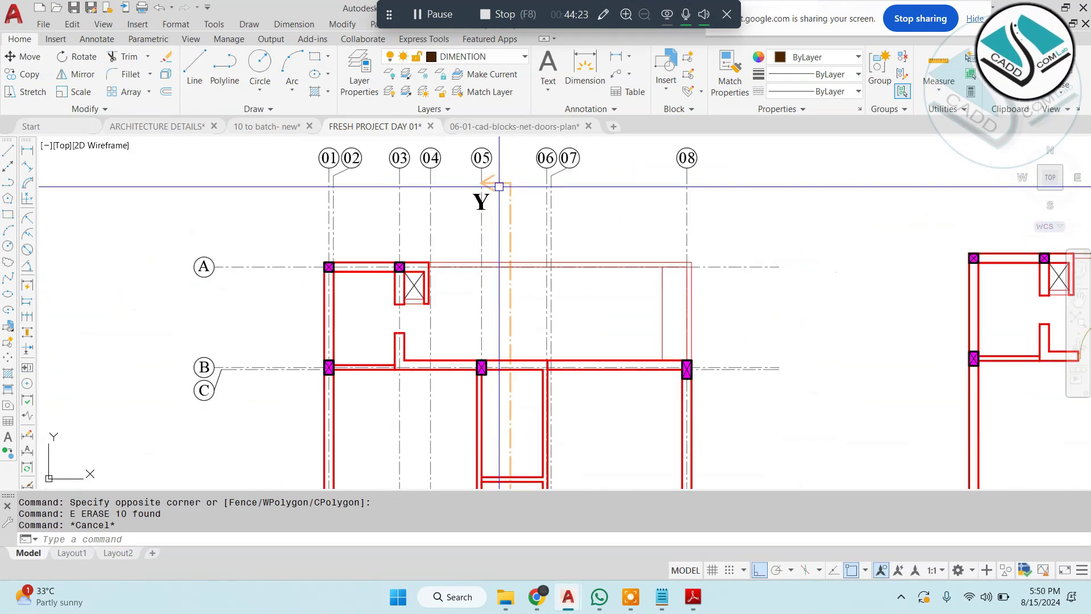
scroll(499, 186, down, 6)
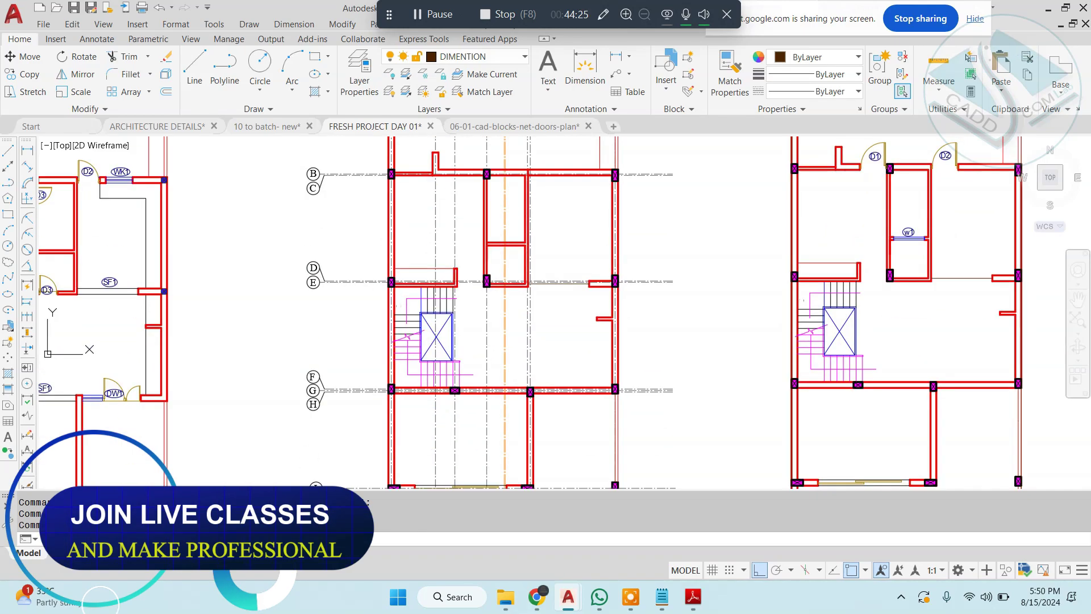
scroll(437, 336, down, 6)
scroll(489, 363, up, 6)
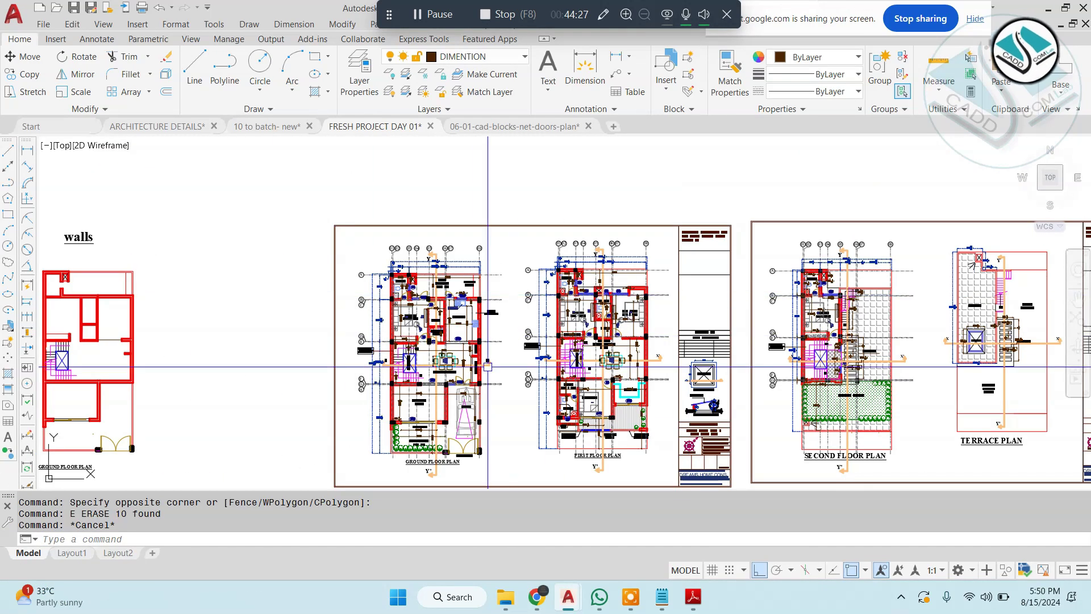
scroll(431, 364, up, 8)
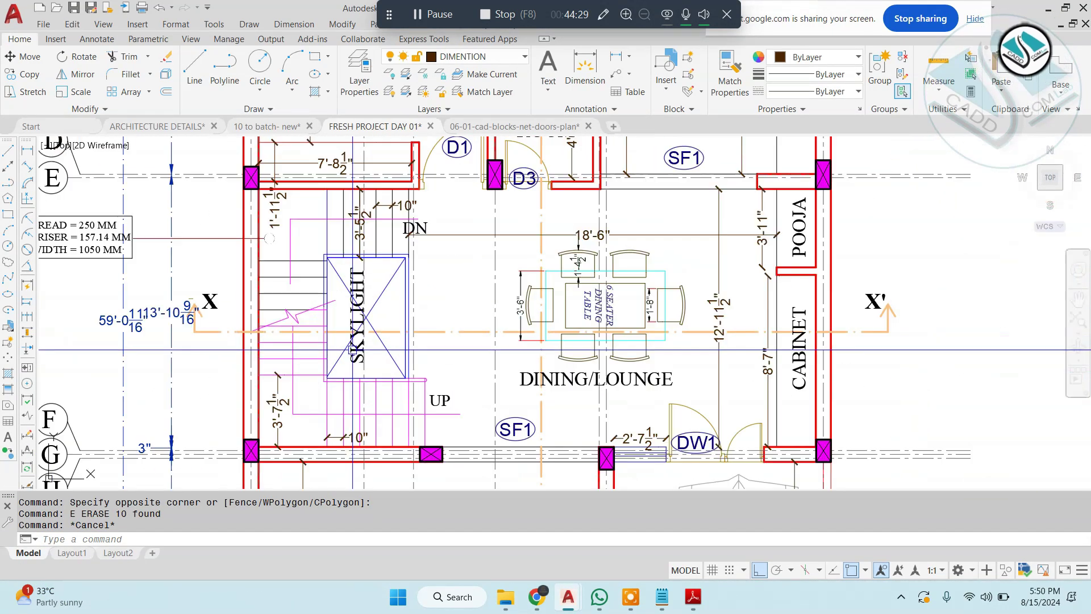
scroll(512, 339, down, 5)
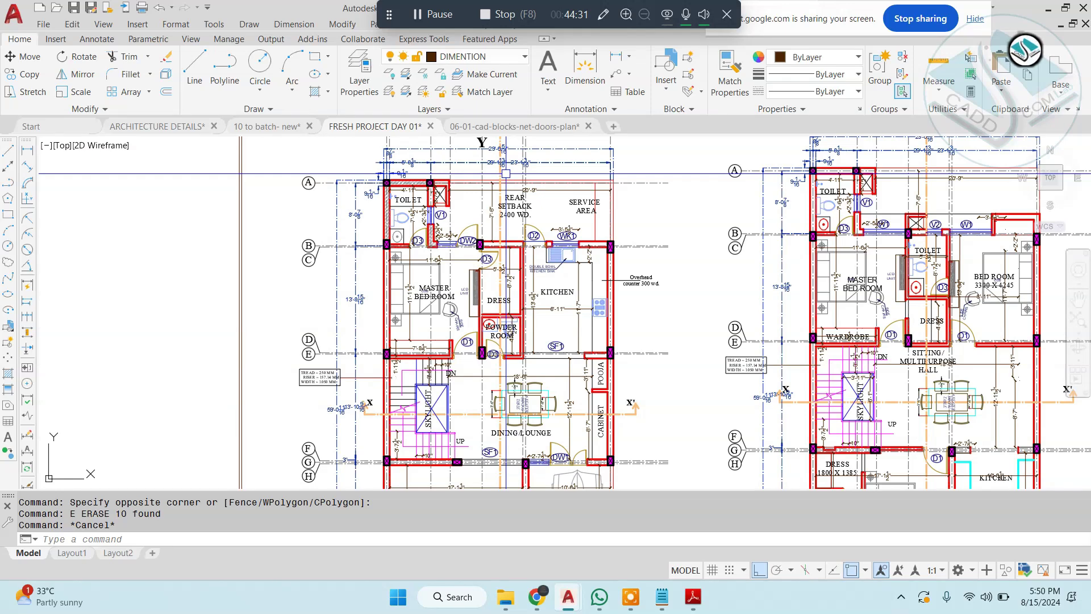
scroll(386, 449, up, 5)
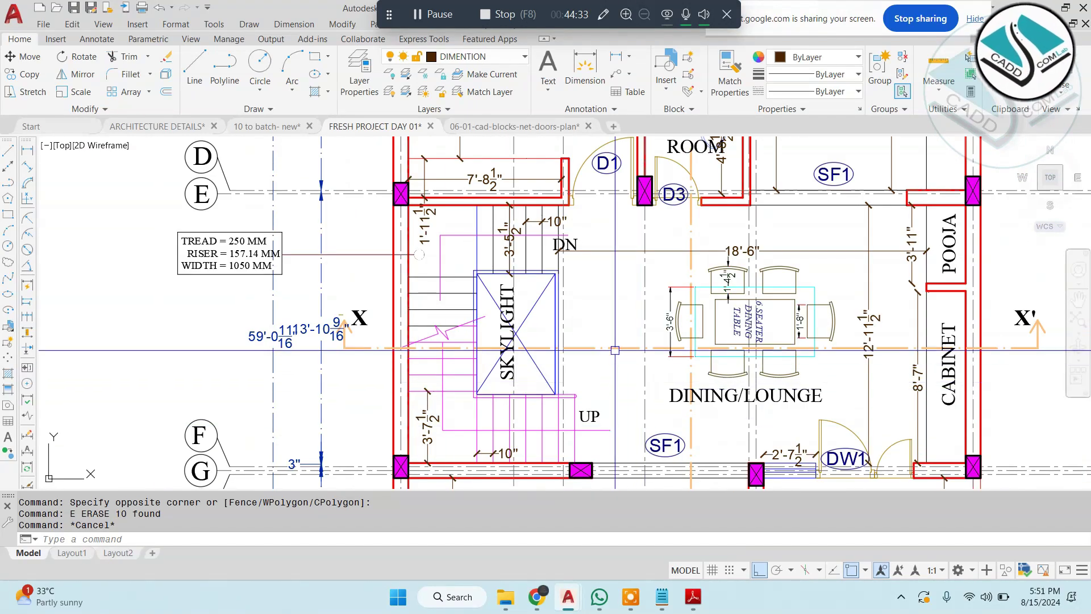
scroll(615, 350, down, 4)
scroll(468, 243, up, 2)
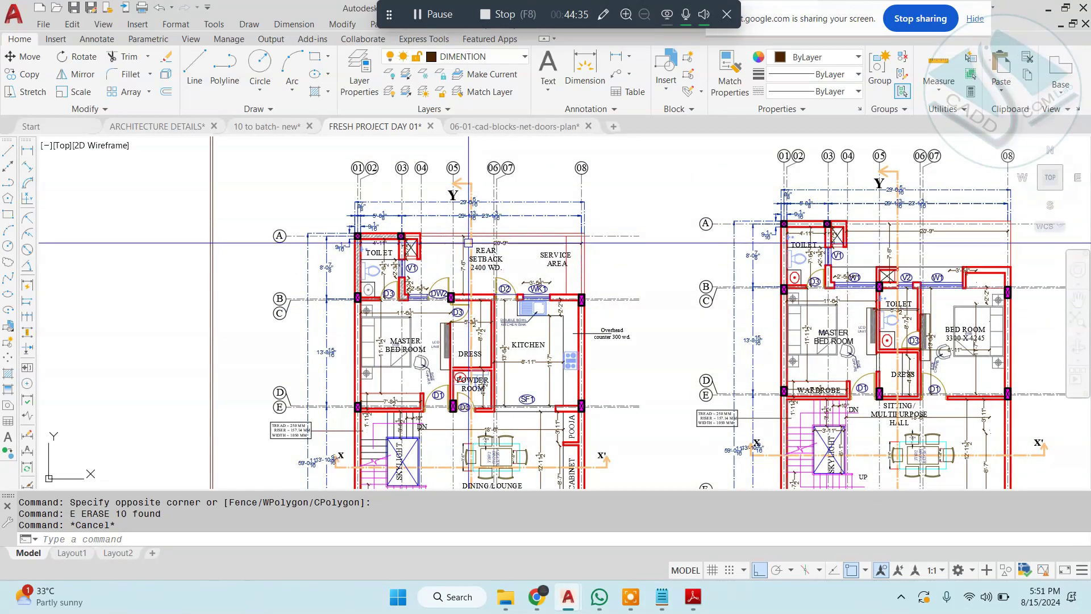
scroll(467, 243, down, 6)
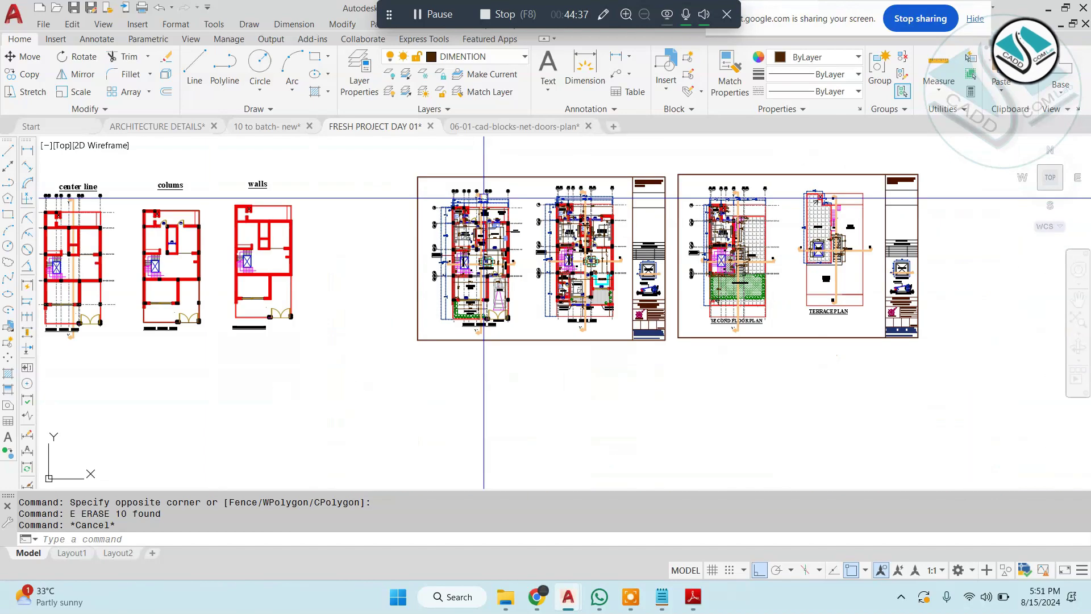
scroll(471, 250, up, 4)
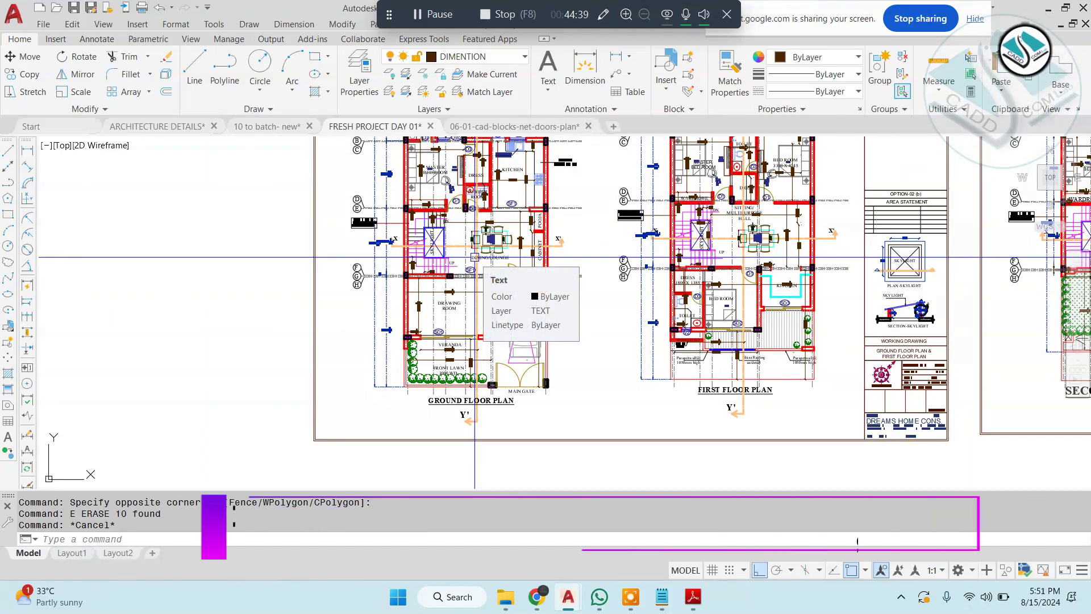
middle_drag(436, 218, 436, 315)
scroll(478, 177, up, 5)
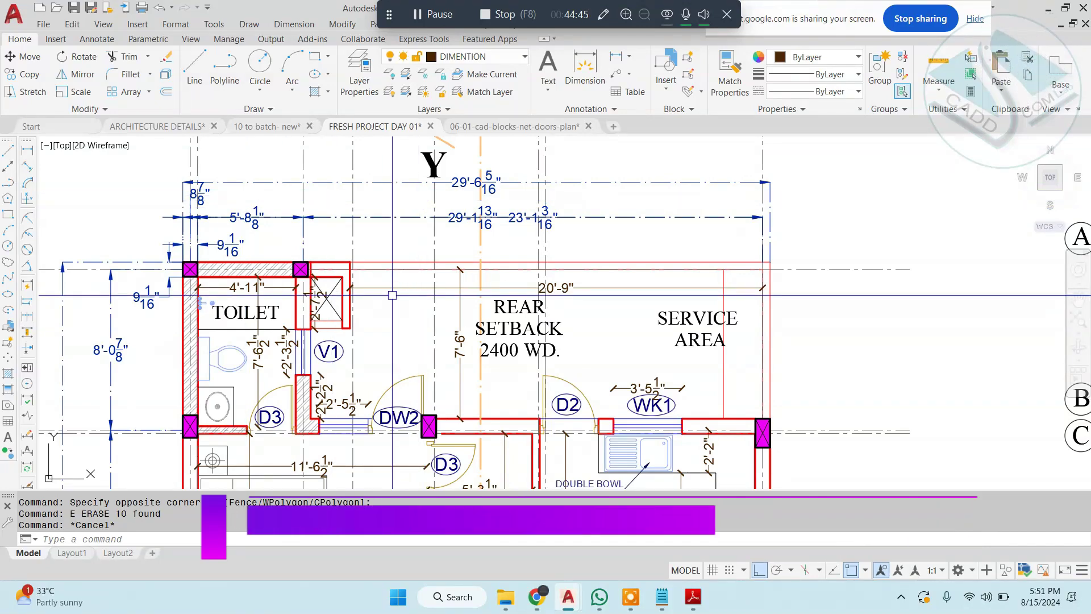
text(D)
key(Return)
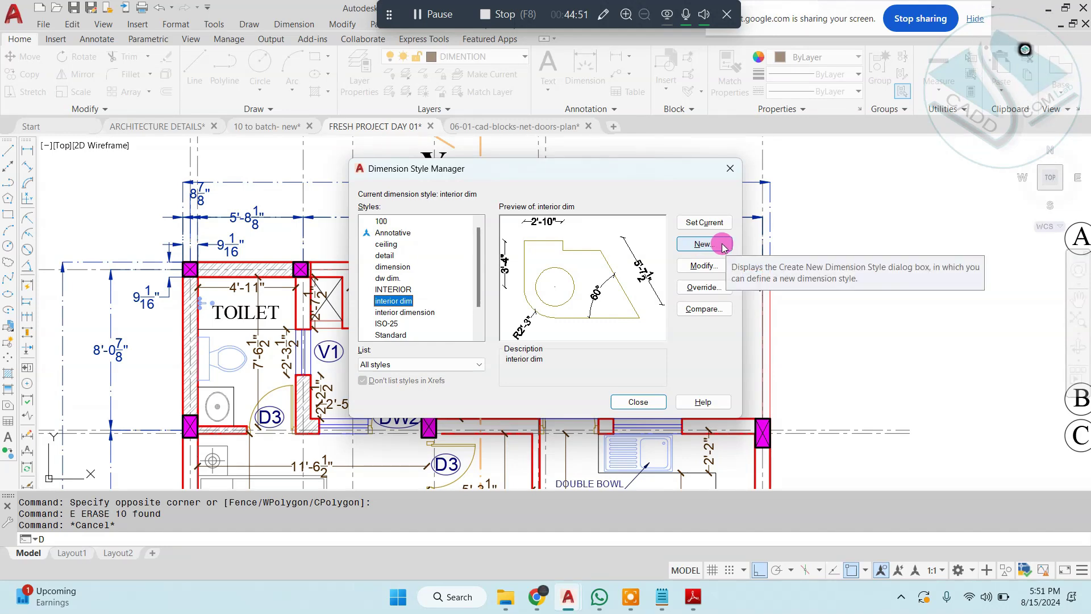
click(730, 169)
Step: Switch to the 06-01-cad-blocks-net-doors-plan drawing and start a new dimension style named OUTER DIM. based on style 100
click(500, 127)
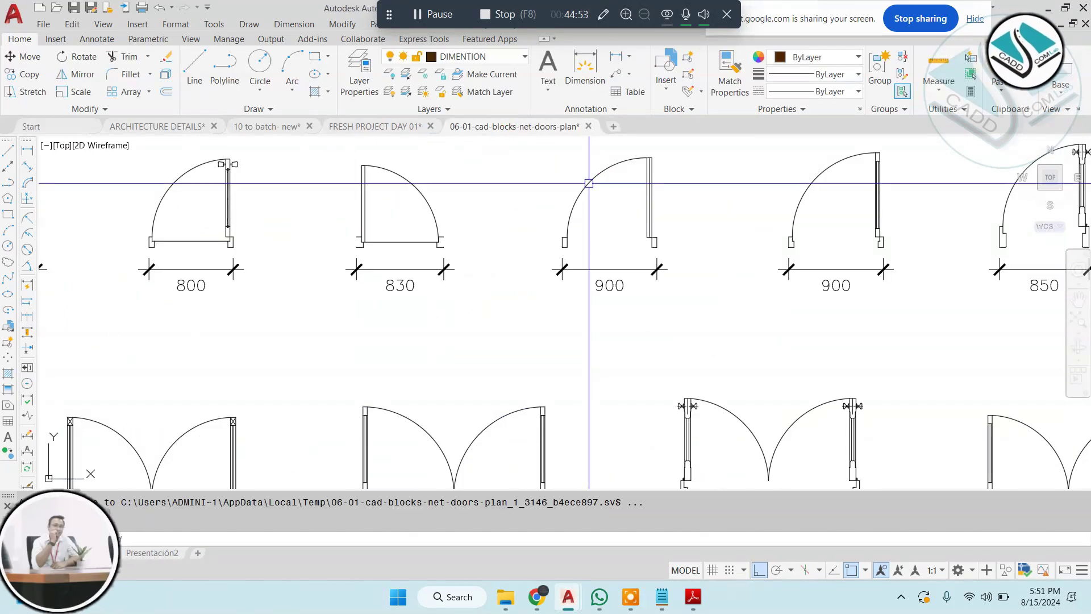
text(D)
key(Return)
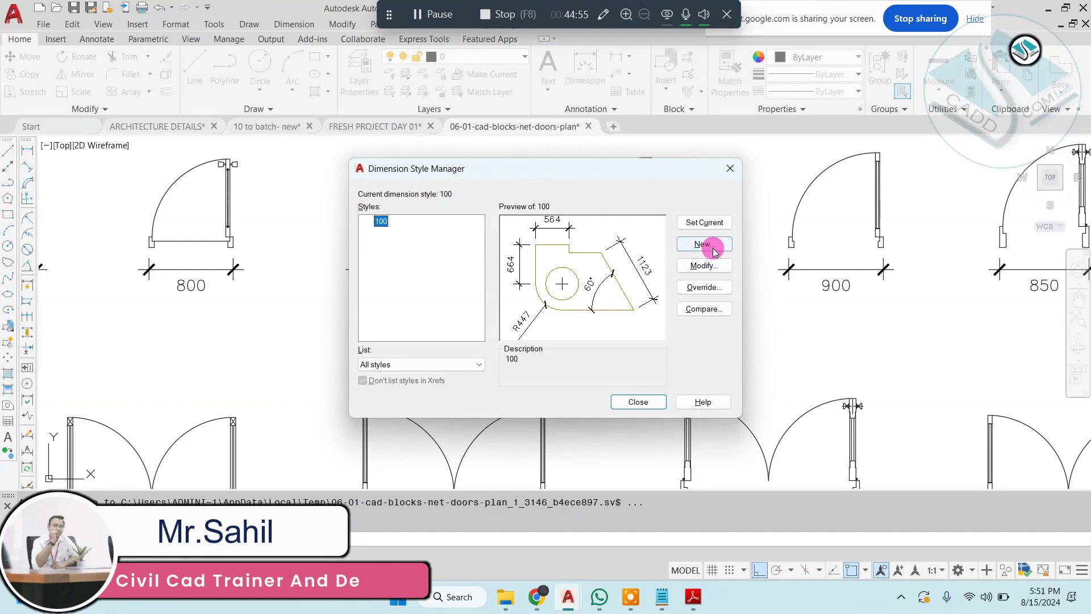
click(705, 245)
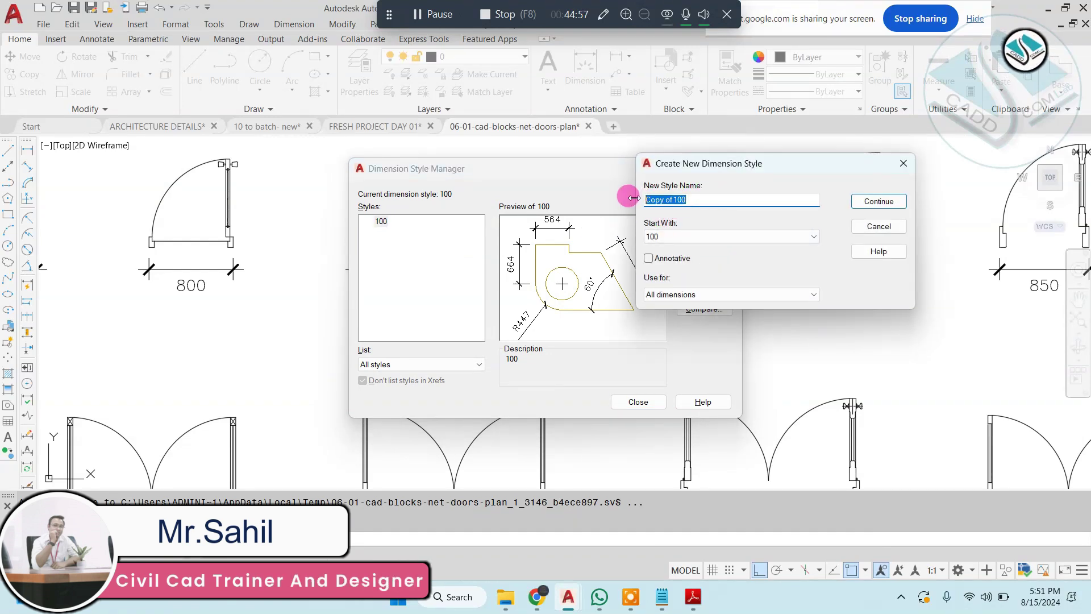
text(OUTER DIM.)
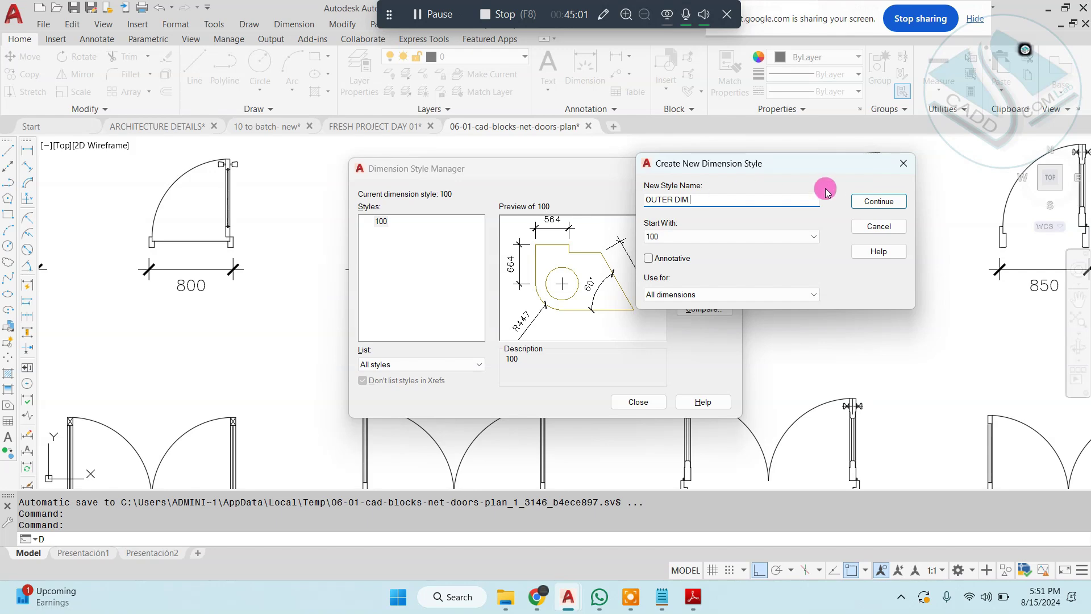
click(862, 200)
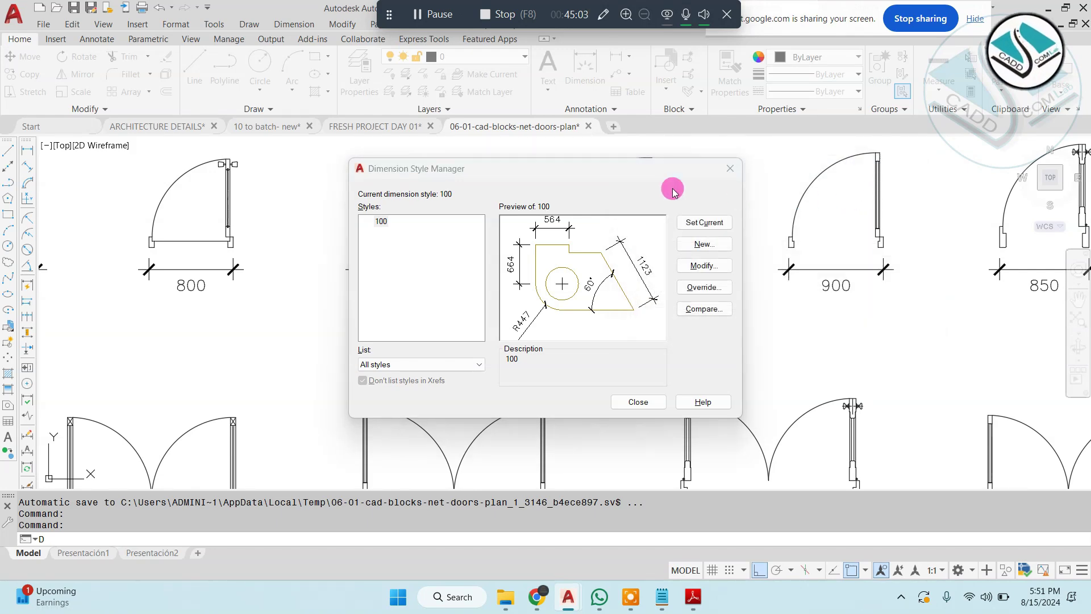
Step: Set the new dimension style's linear unit format to Architectural and review its text and arrowhead settings
click(701, 146)
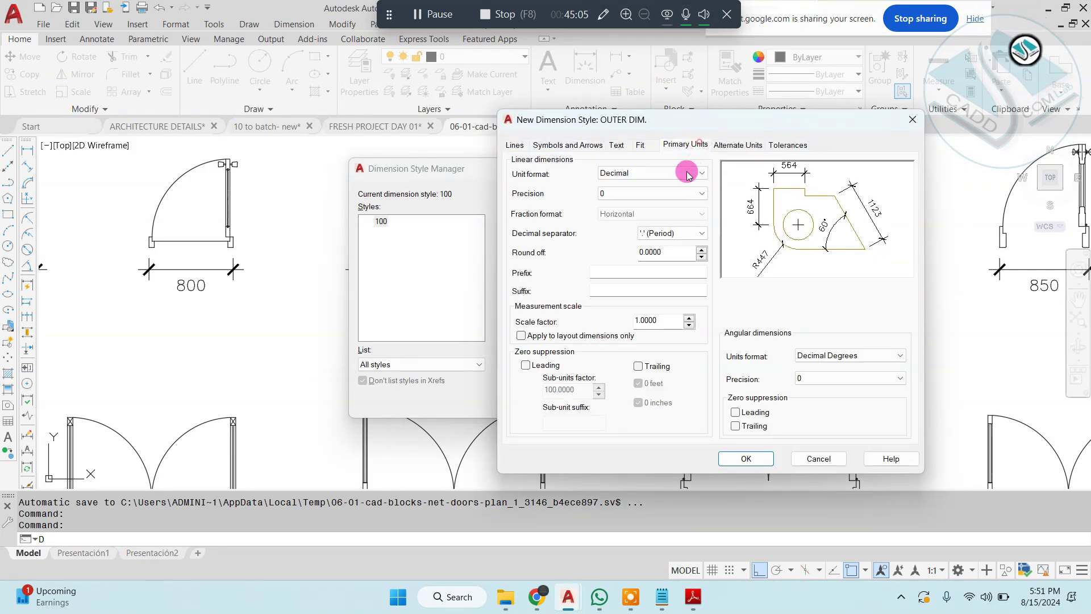
click(682, 173)
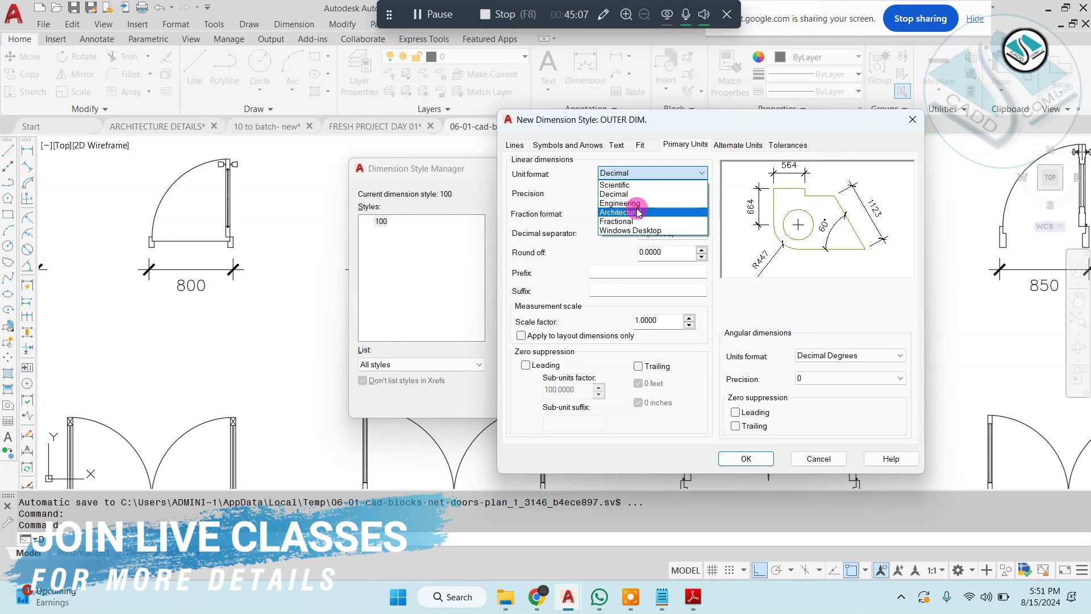
click(619, 212)
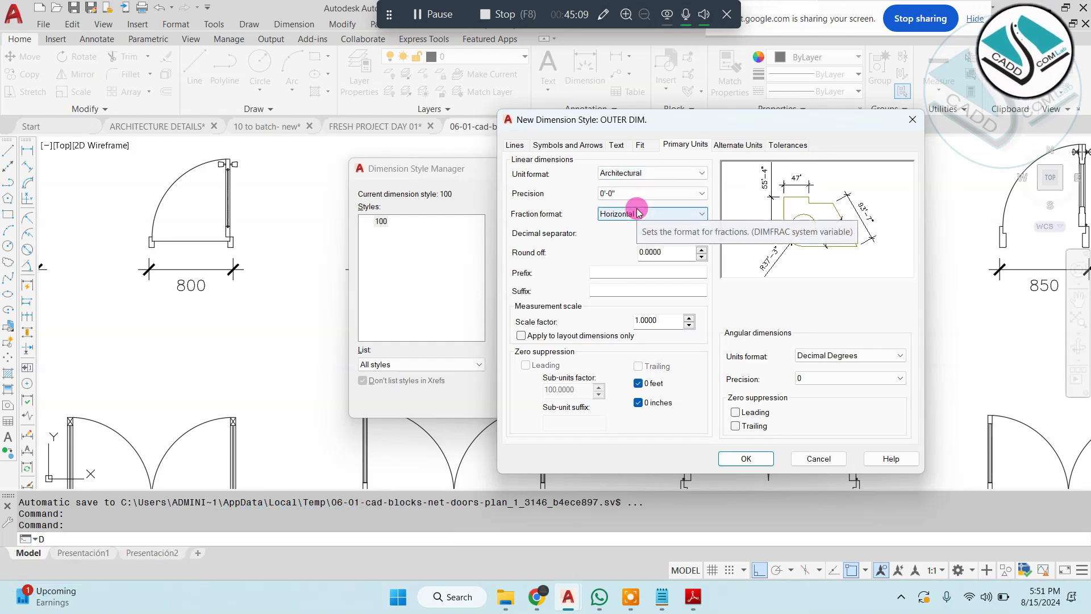
click(625, 146)
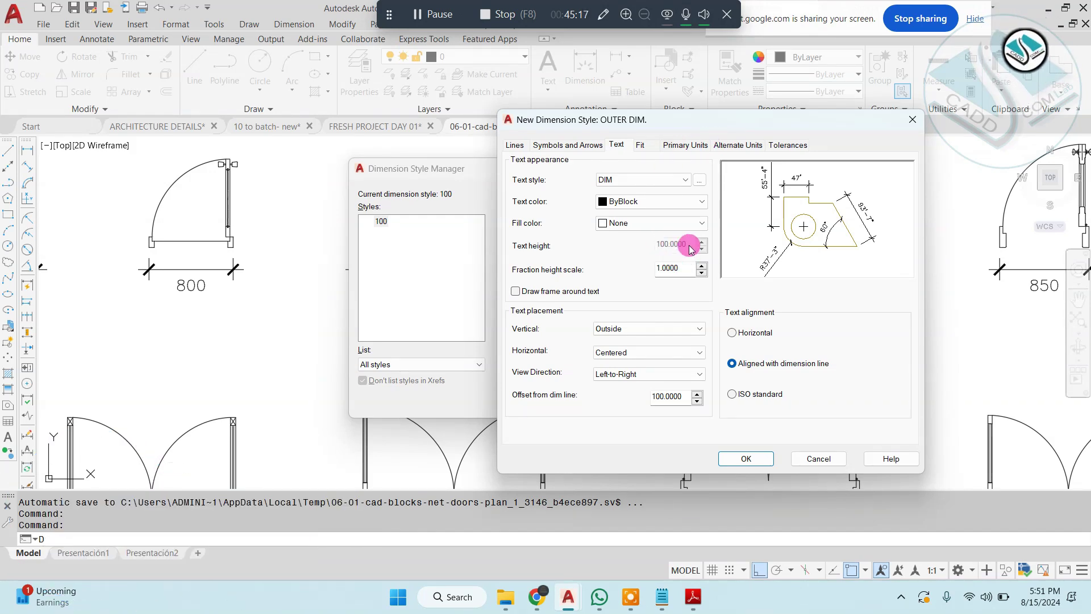
click(575, 149)
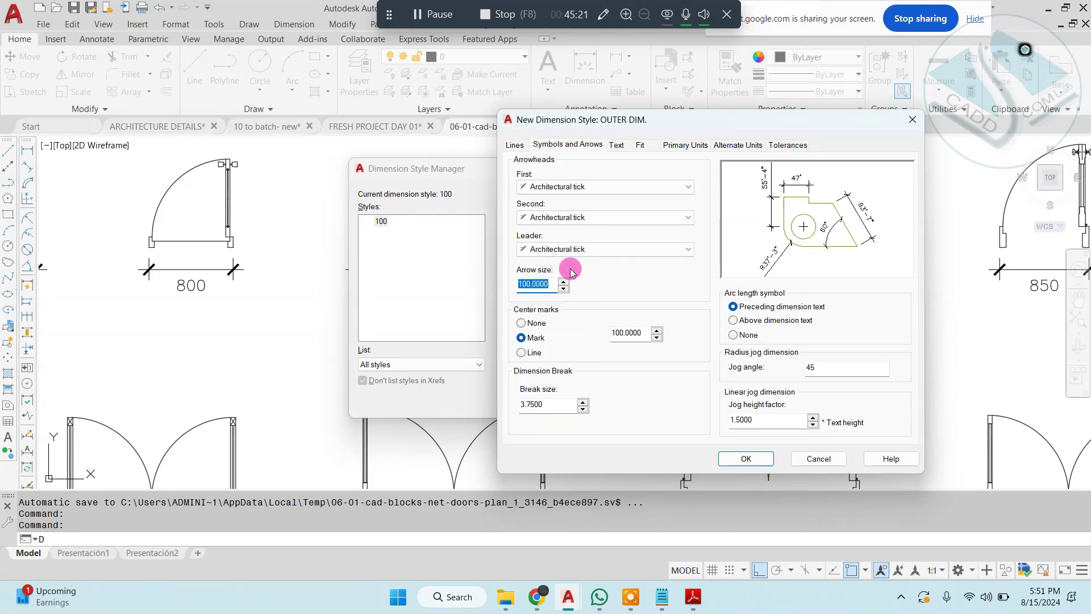
click(682, 149)
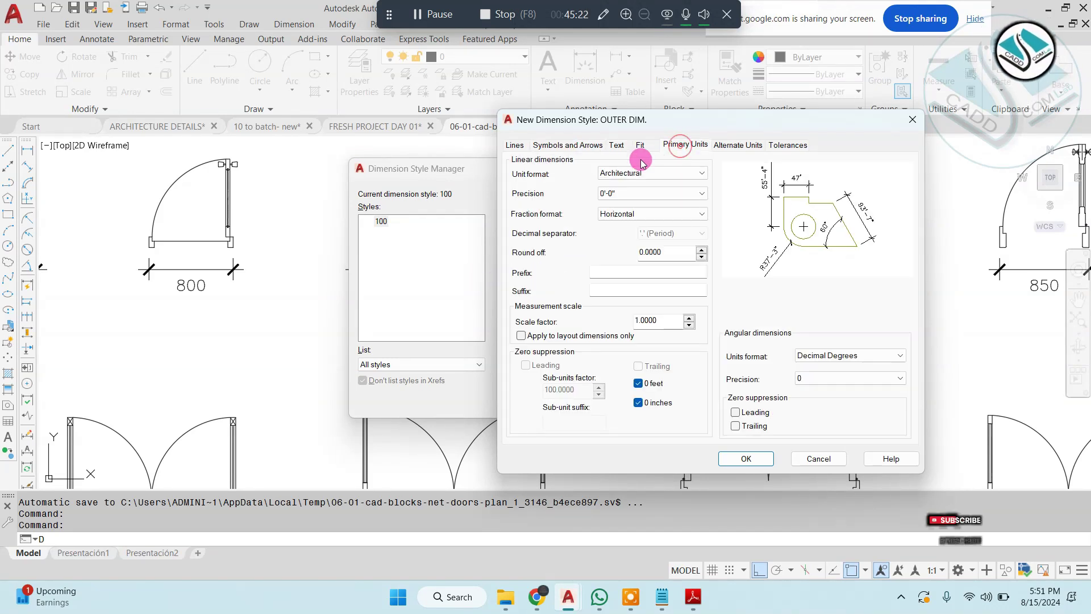
click(615, 145)
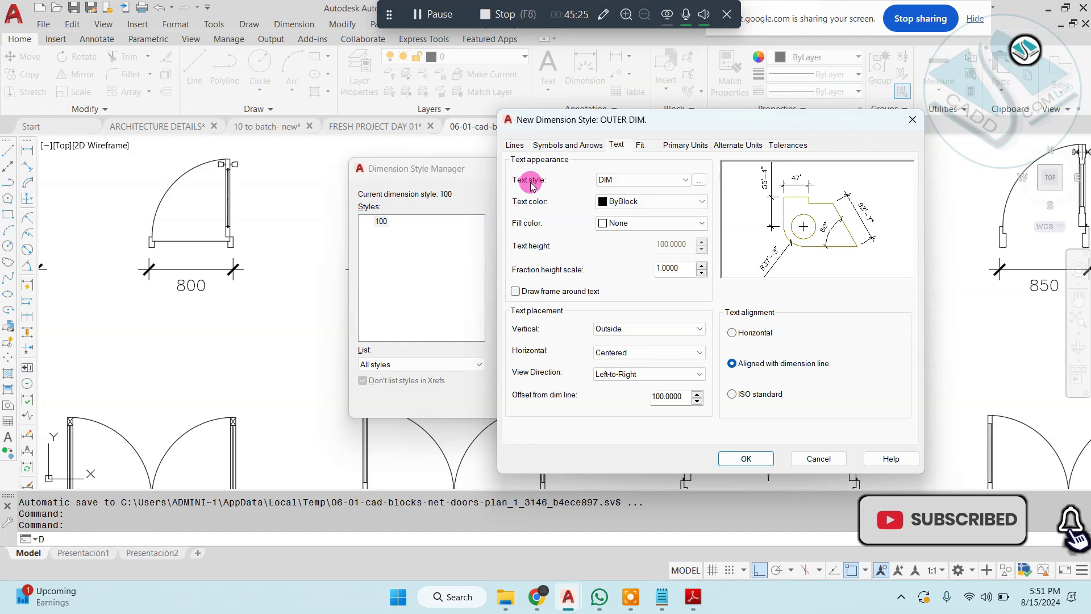
Step: Try the Webdings font for the DIM text style, and discard it together with the new dimension style
click(700, 181)
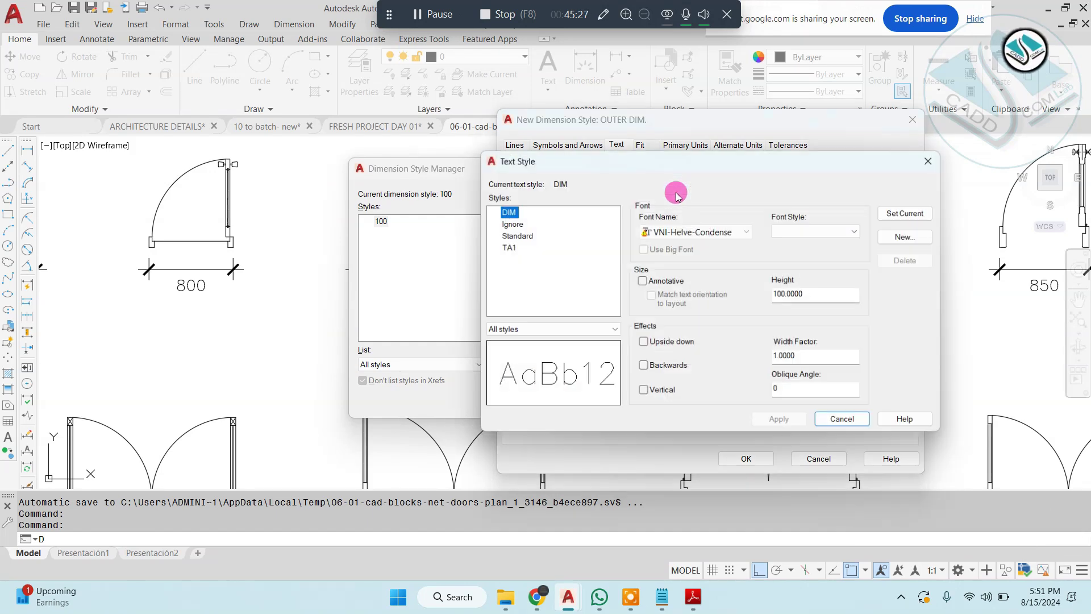
click(738, 231)
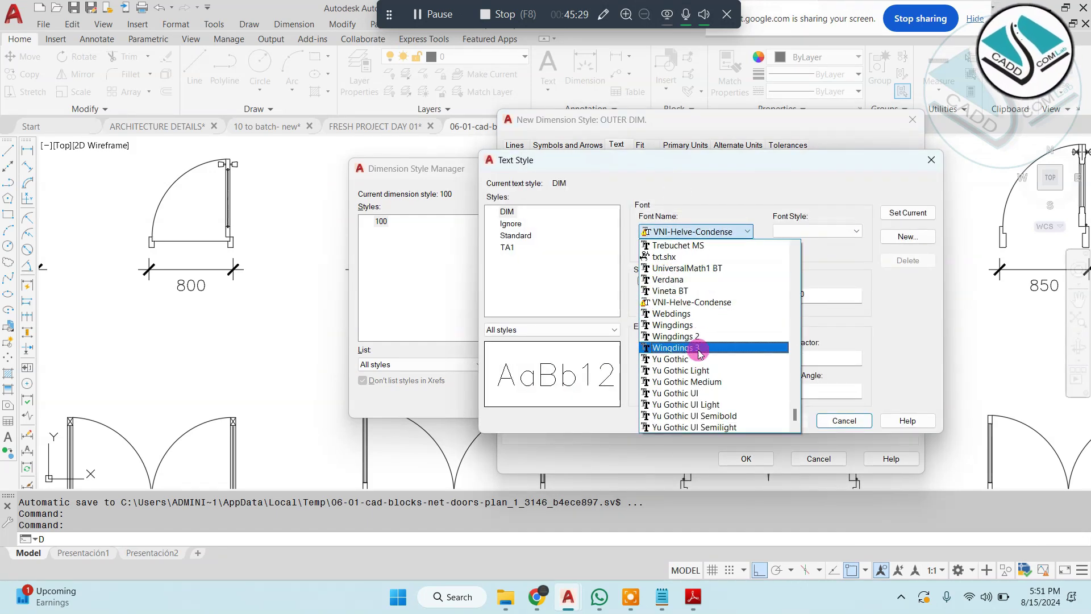
click(710, 315)
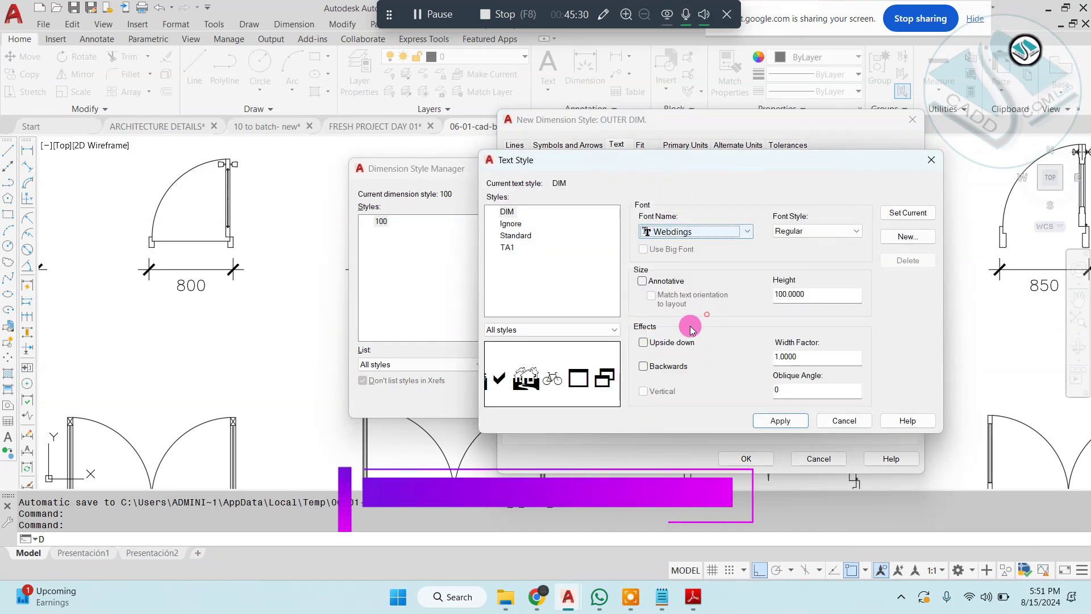
click(932, 161)
key(Escape)
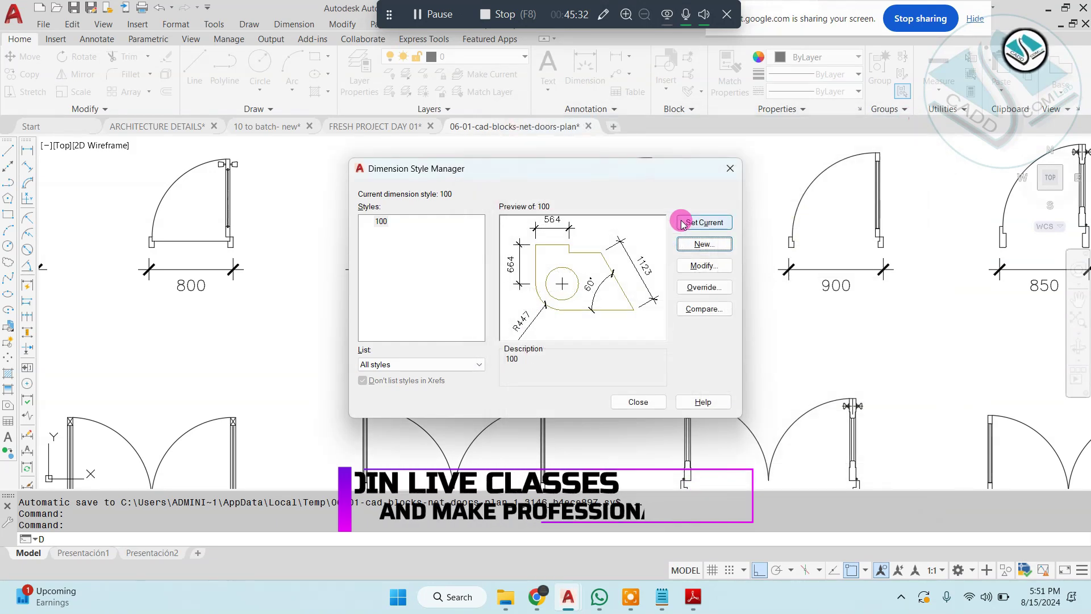
click(702, 245)
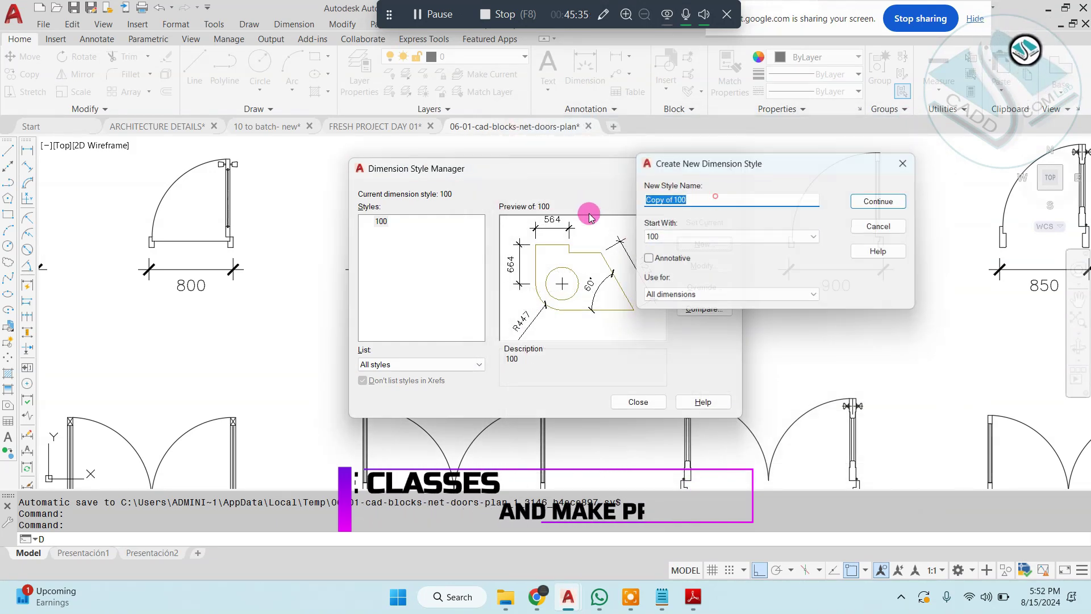
key(Escape)
key(Escape)
Step: Return to the FRESH PROJECT DAY 01 drawing and open the Dimension Style Manager
click(362, 131)
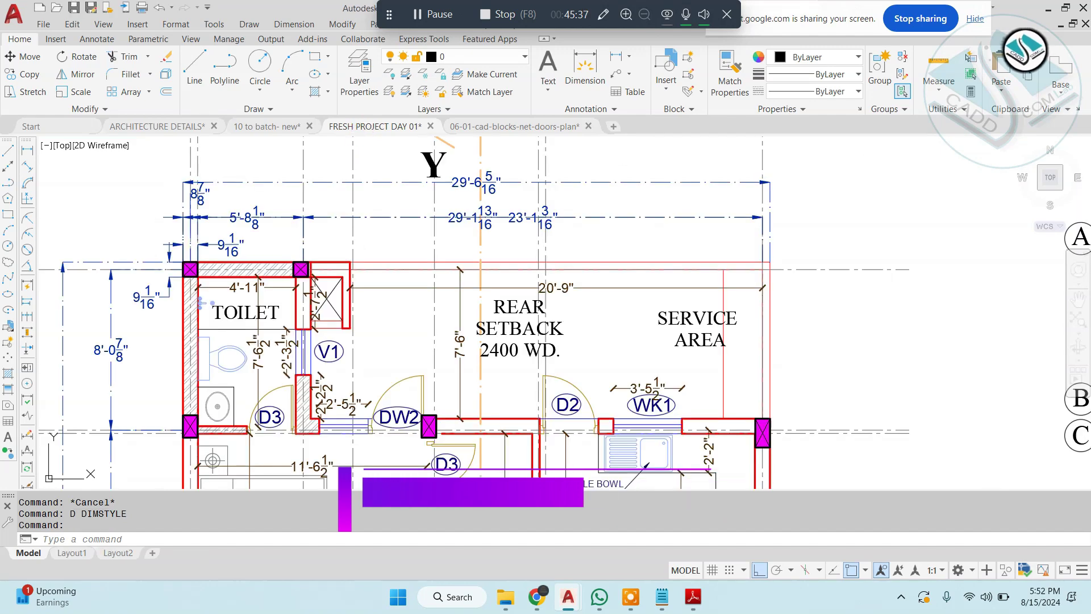
text(d)
key(Return)
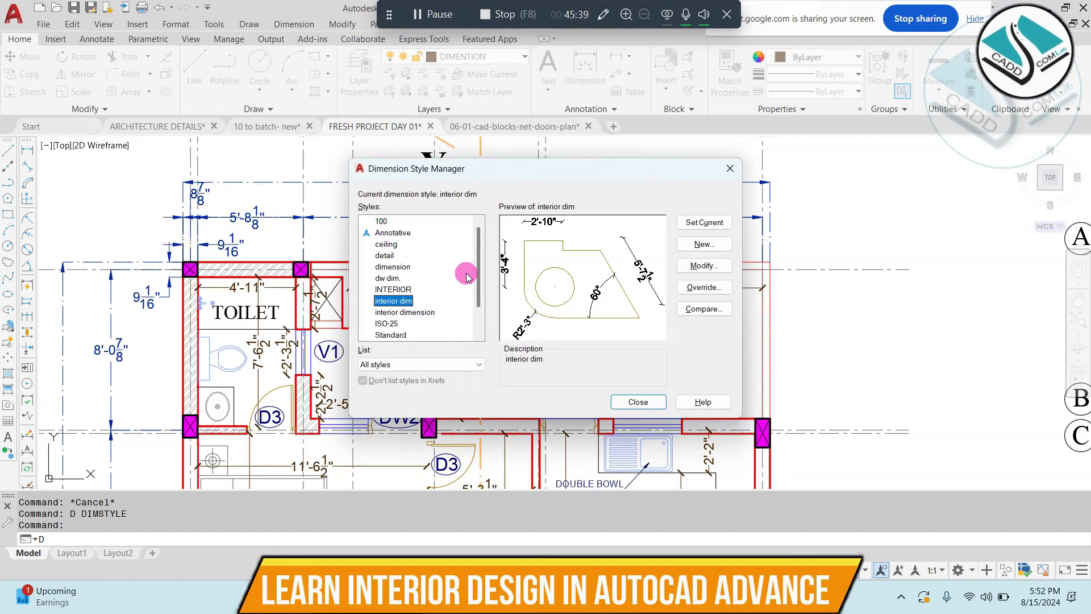
Step: Review the list of dimension styles in the drawing, and close the Dimension Style Manager
scroll(466, 301, down, 1)
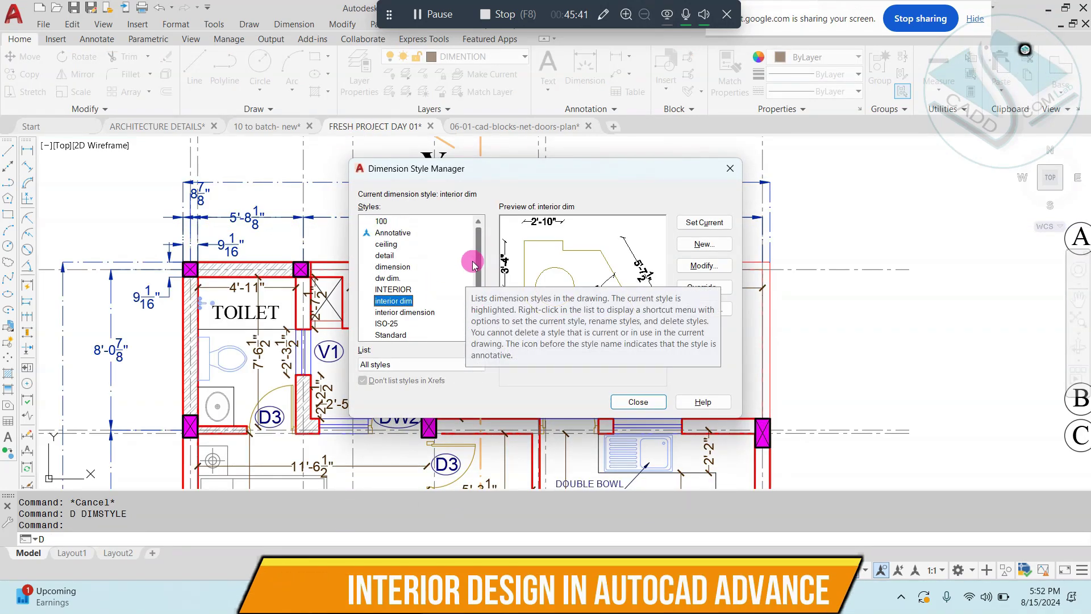
scroll(464, 273, down, 1)
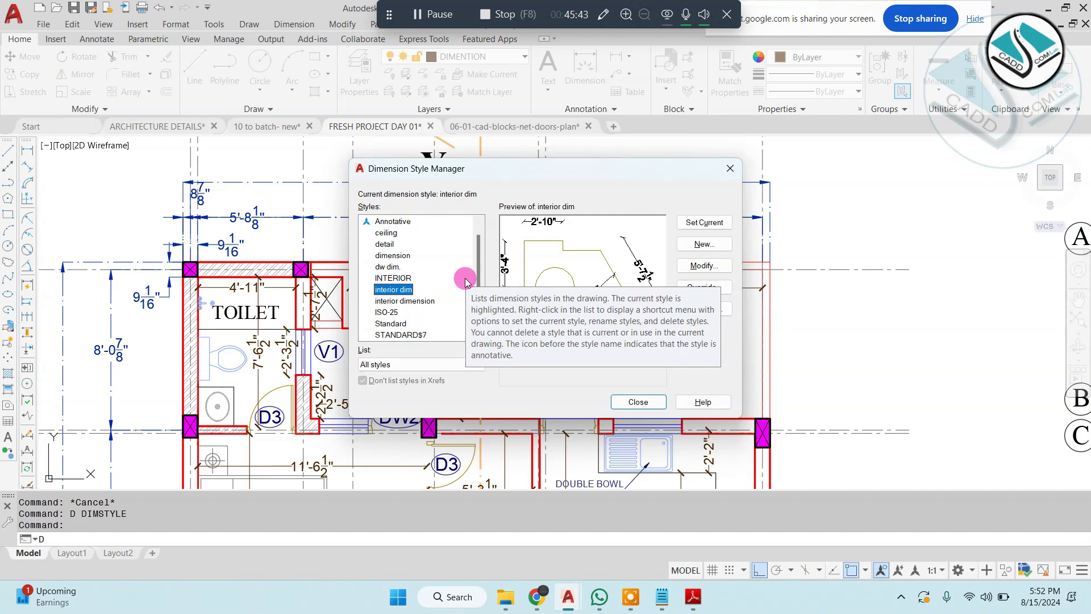
click(727, 168)
Step: Examine the ground floor plan stages one by one, from walls and columns through center lines, doors and windows, and text to furniture
scroll(341, 312, down, 8)
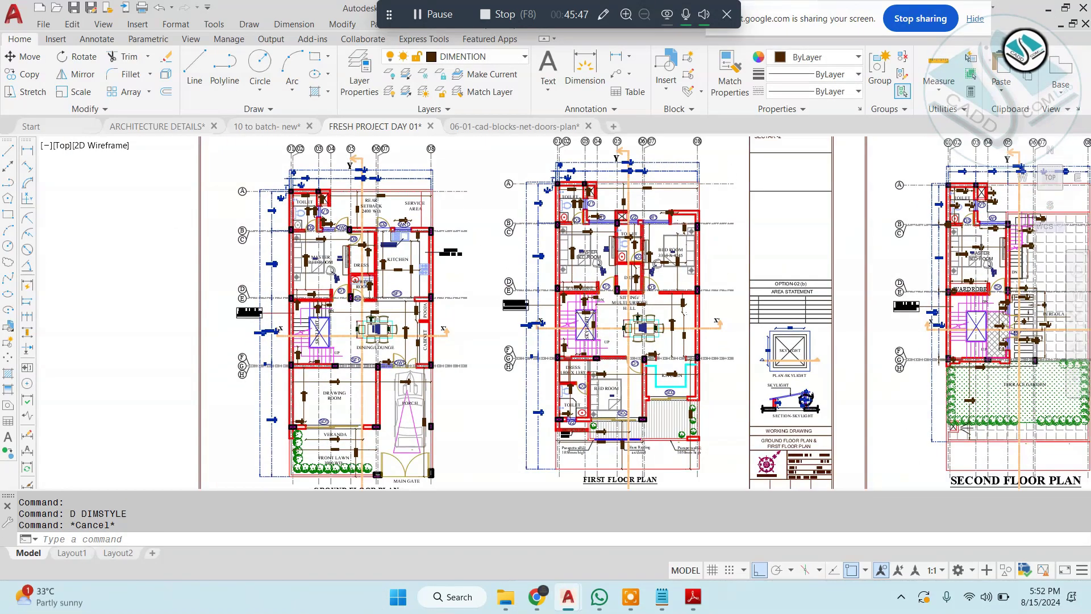
scroll(738, 307, down, 4)
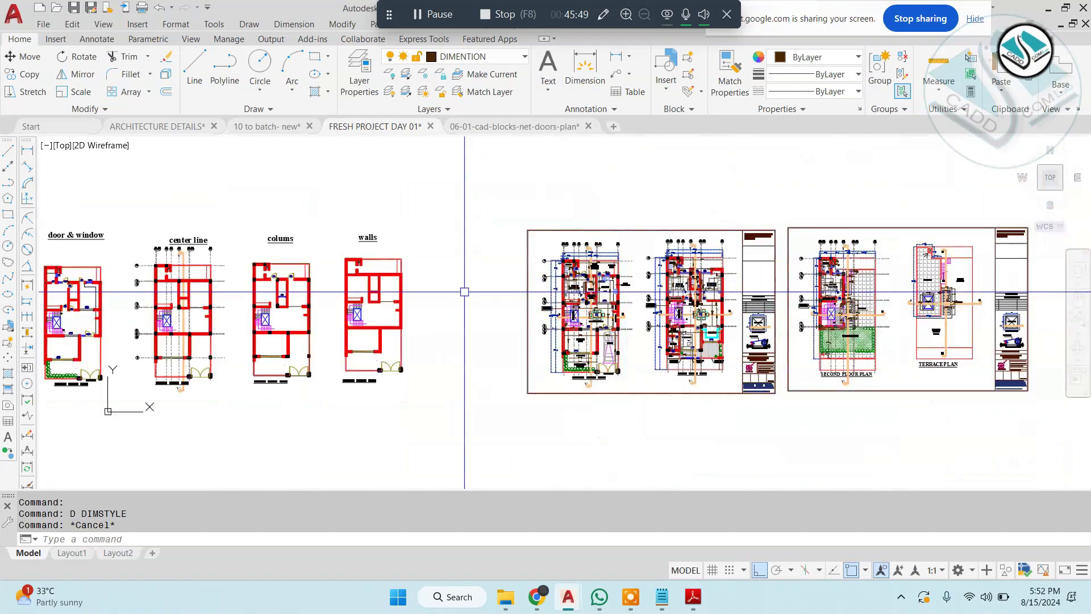
scroll(341, 291, up, 4)
scroll(392, 256, up, 2)
middle_drag(342, 251, 665, 261)
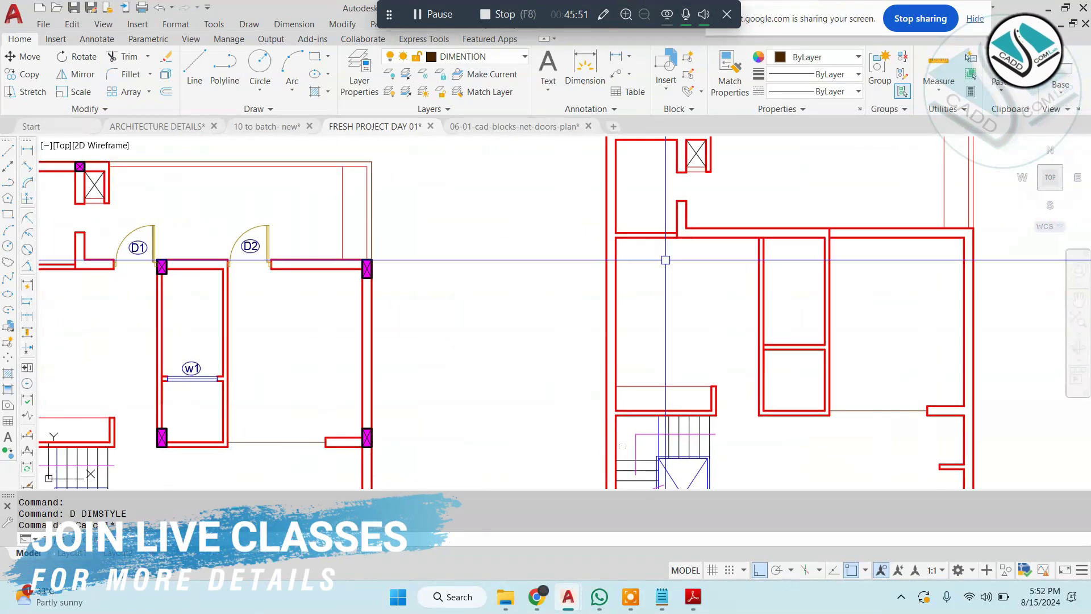
scroll(665, 261, down, 1)
scroll(309, 253, up, 2)
middle_drag(390, 243, 559, 230)
scroll(551, 230, down, 2)
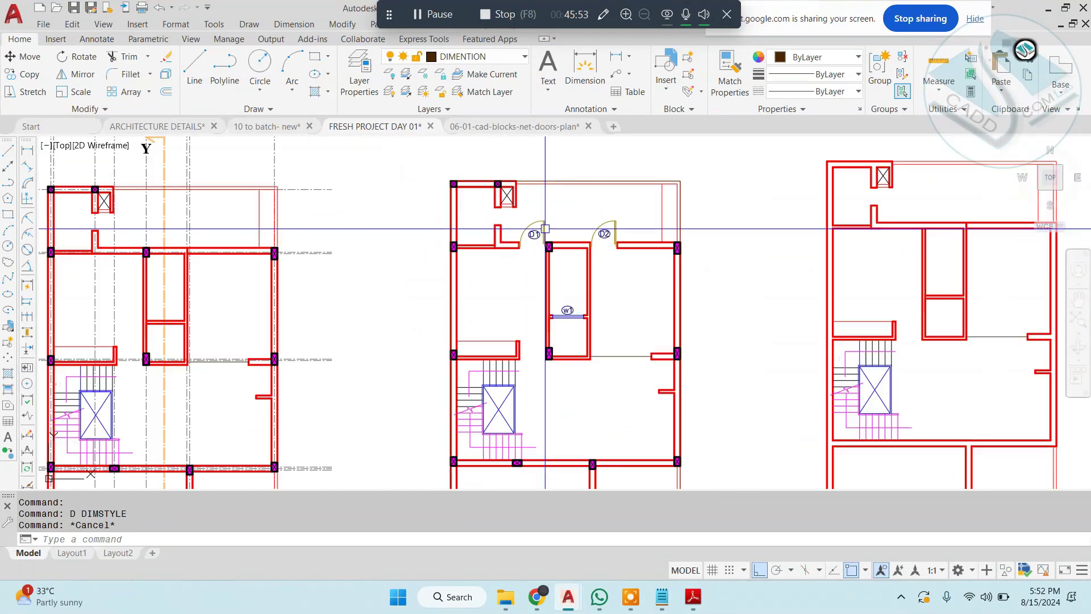
middle_drag(298, 230, 644, 234)
middle_drag(479, 235, 477, 284)
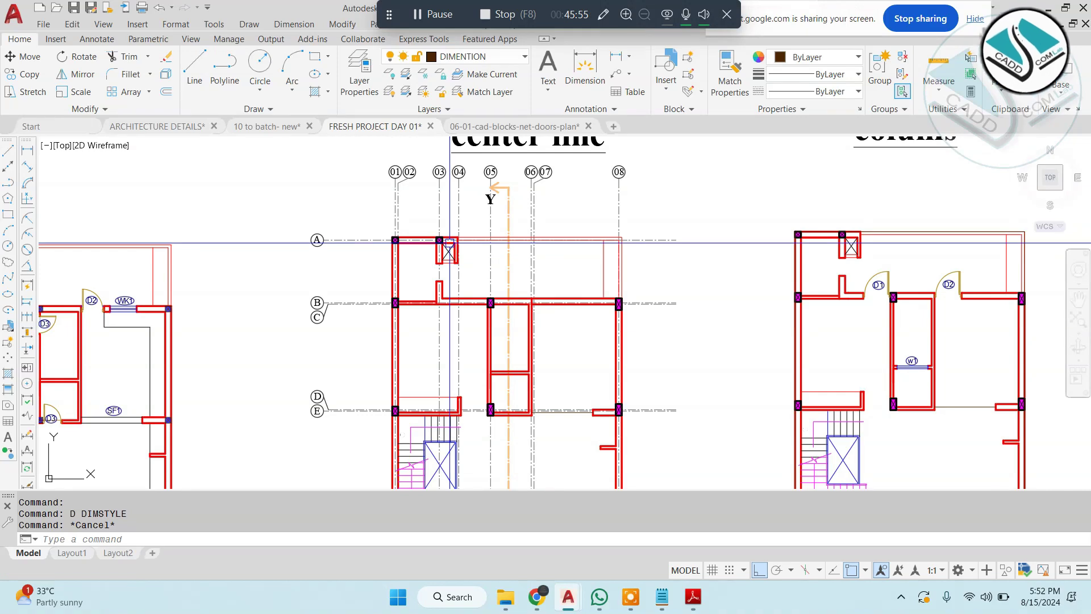
middle_drag(449, 243, 519, 257)
scroll(599, 219, down, 2)
middle_drag(341, 238, 548, 228)
scroll(276, 268, up, 2)
middle_drag(252, 258, 675, 261)
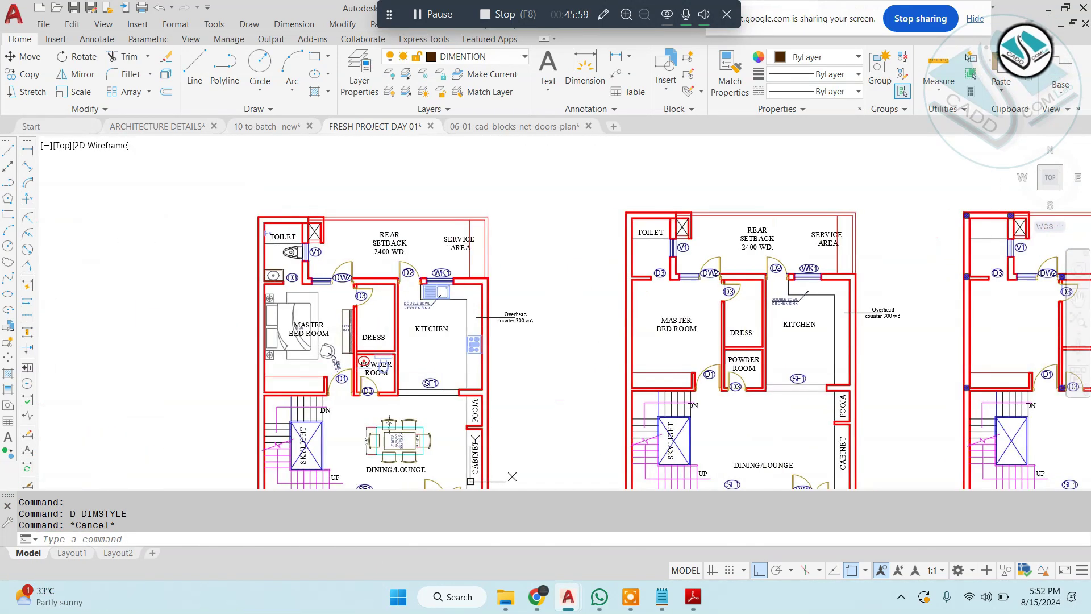
Step: Compare the row of plan stages with the dimensioned ground floor and first floor plans on the final sheet
scroll(318, 279, down, 4)
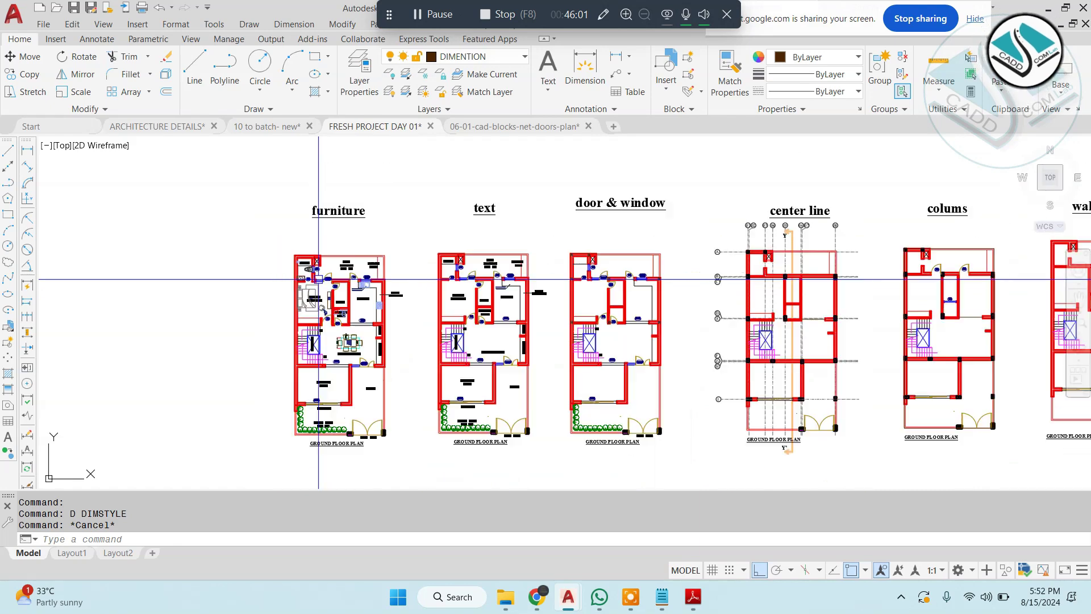
scroll(318, 278, down, 4)
scroll(782, 278, up, 8)
middle_drag(833, 290, 536, 250)
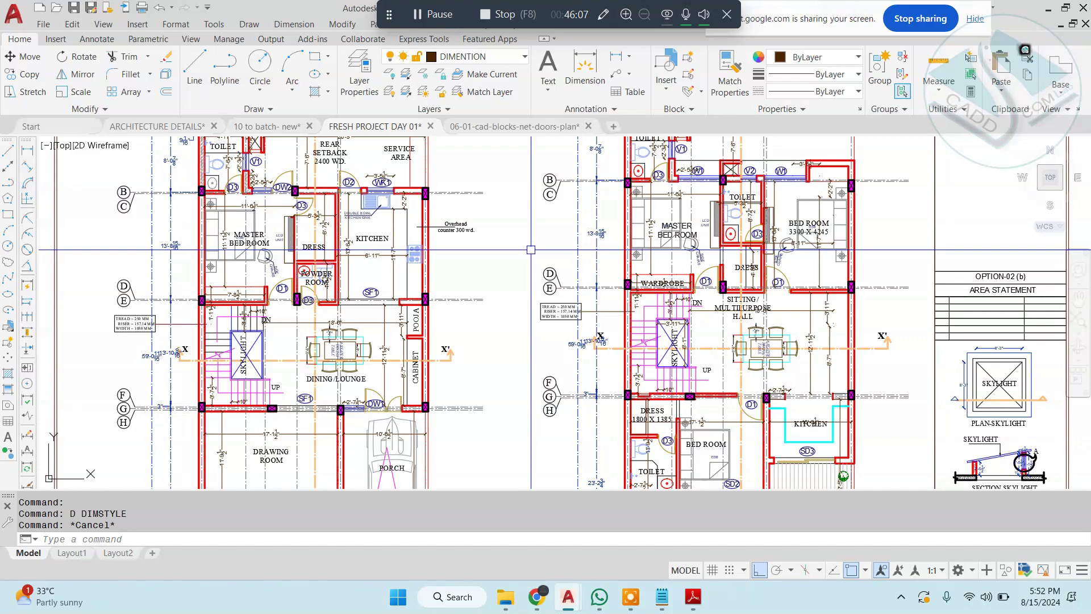
scroll(531, 249, down, 3)
scroll(489, 246, up, 2)
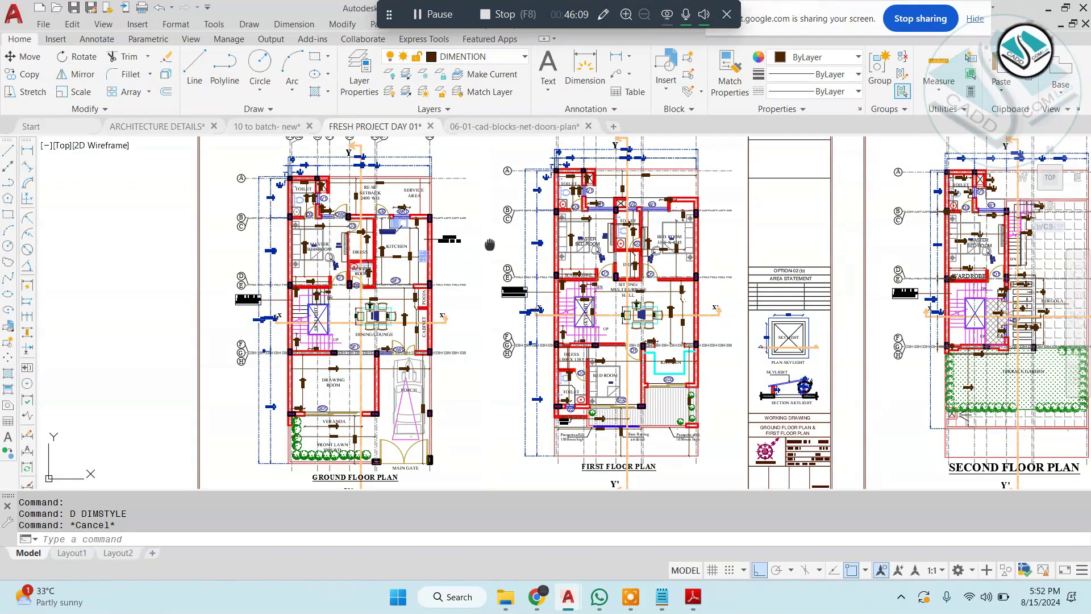
middle_drag(489, 244, 490, 290)
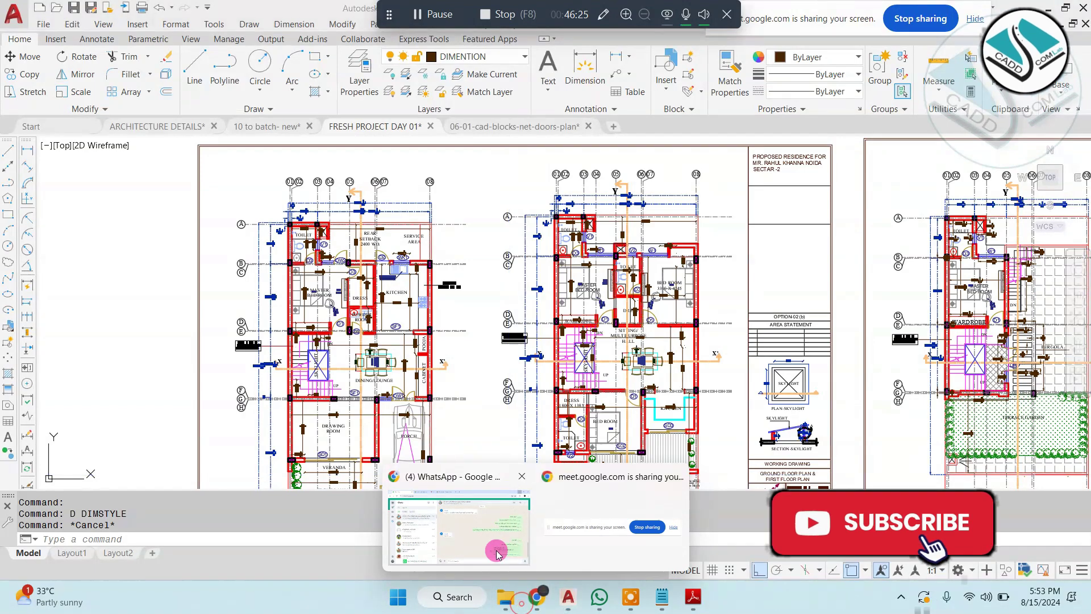
Step: Switch to Chrome and bring up the Cad blocks folder in Google Drive
click(496, 549)
click(267, 14)
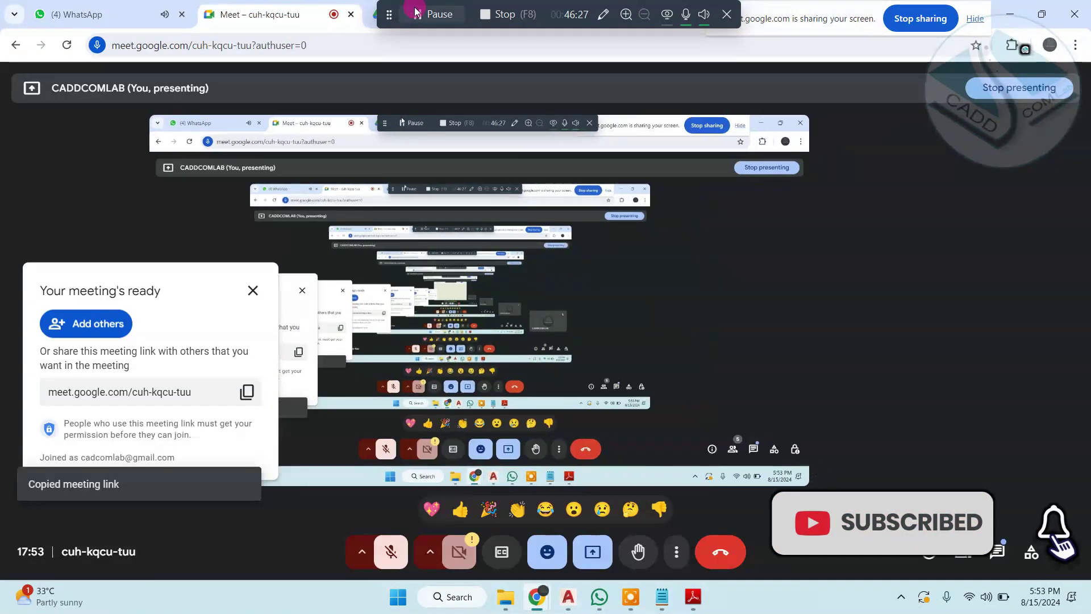
drag(386, 11, 416, 75)
click(453, 11)
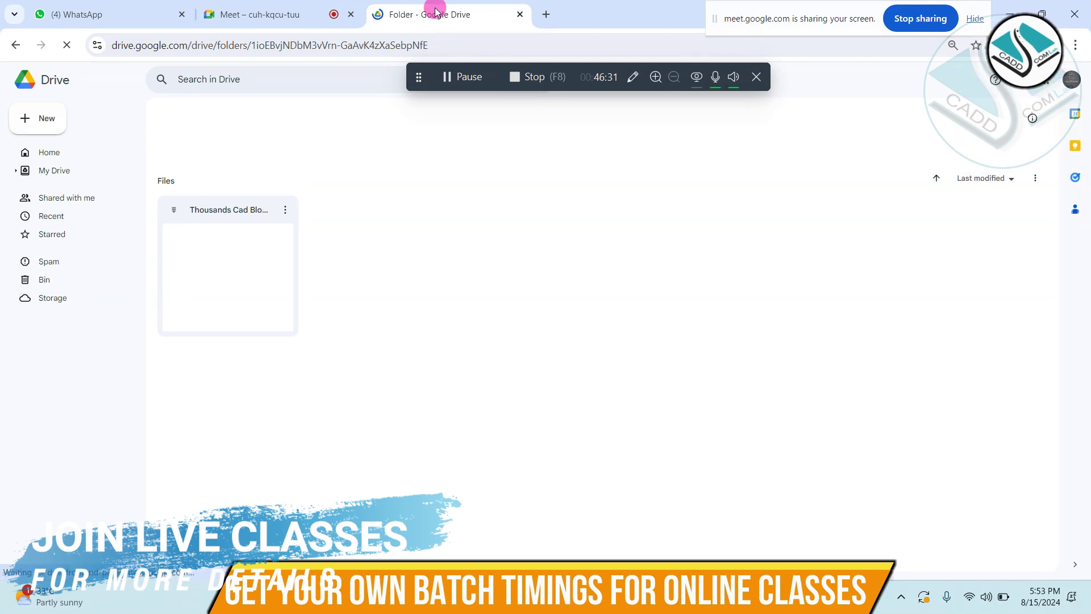
Step: Download Thousands Cad Blocks -Caddcom Lab.zip from the Drive folder, accepting the download without a virus scan
click(282, 210)
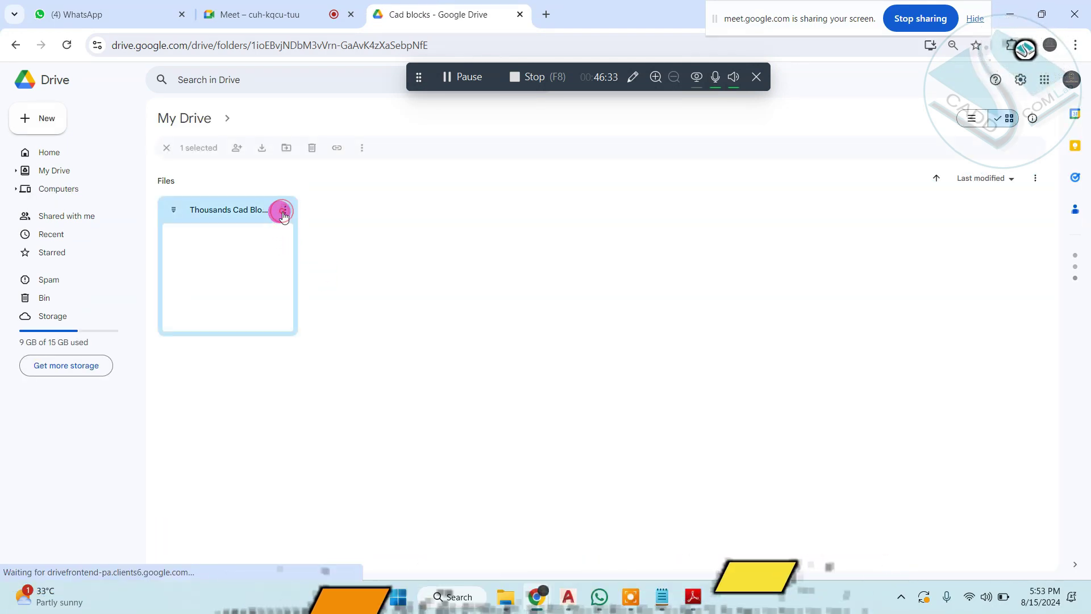
click(286, 210)
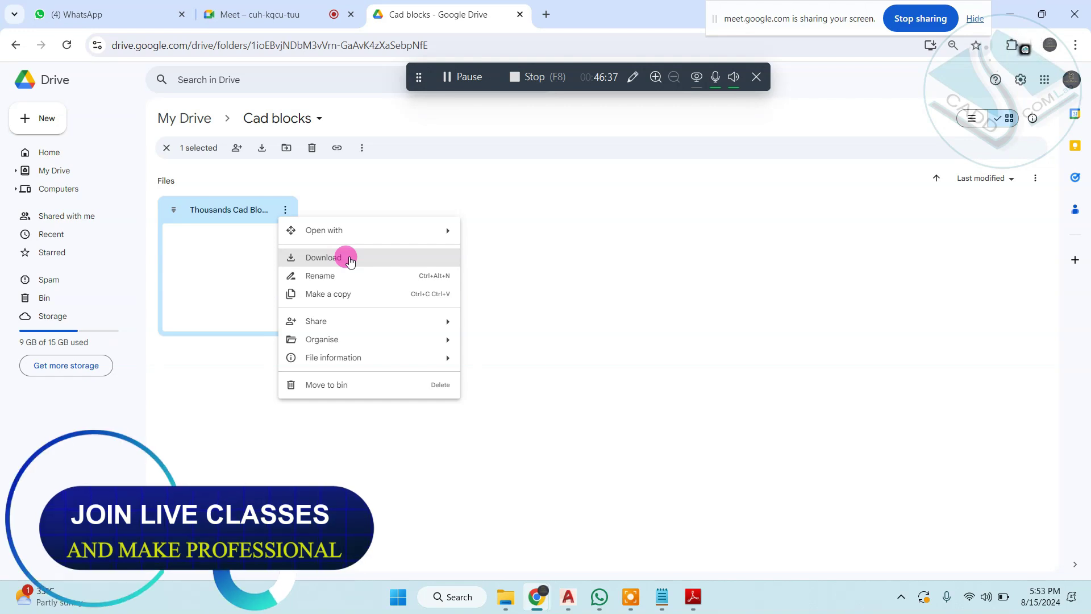
click(323, 258)
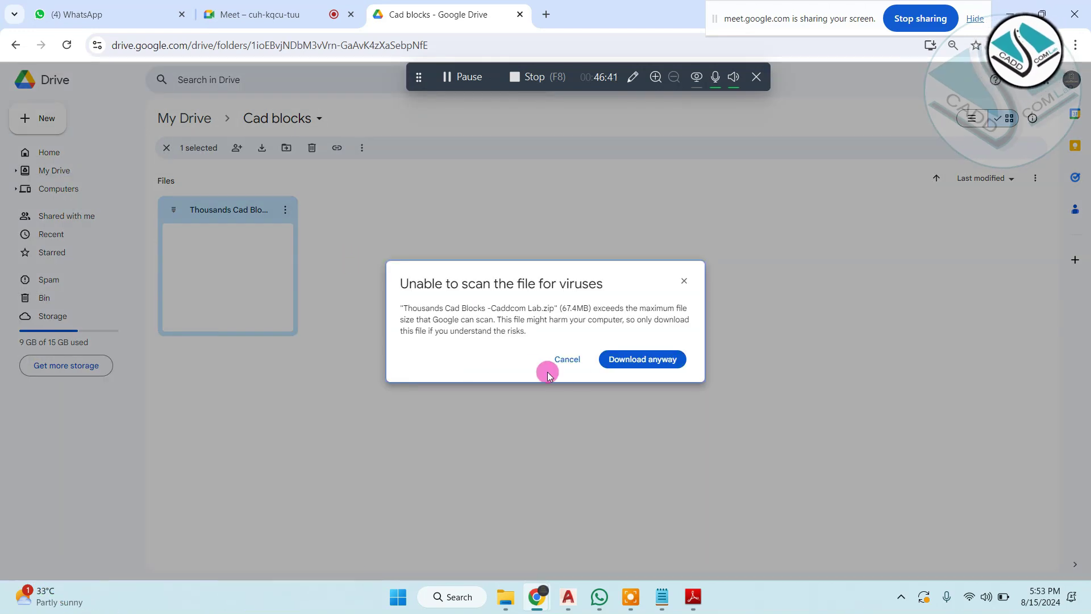
click(637, 360)
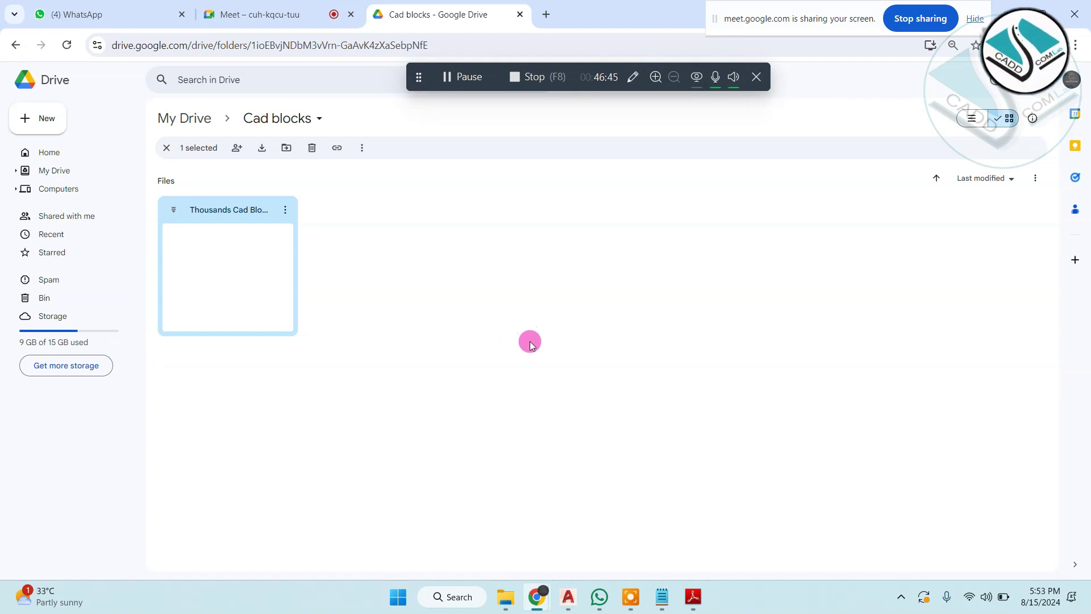
click(562, 362)
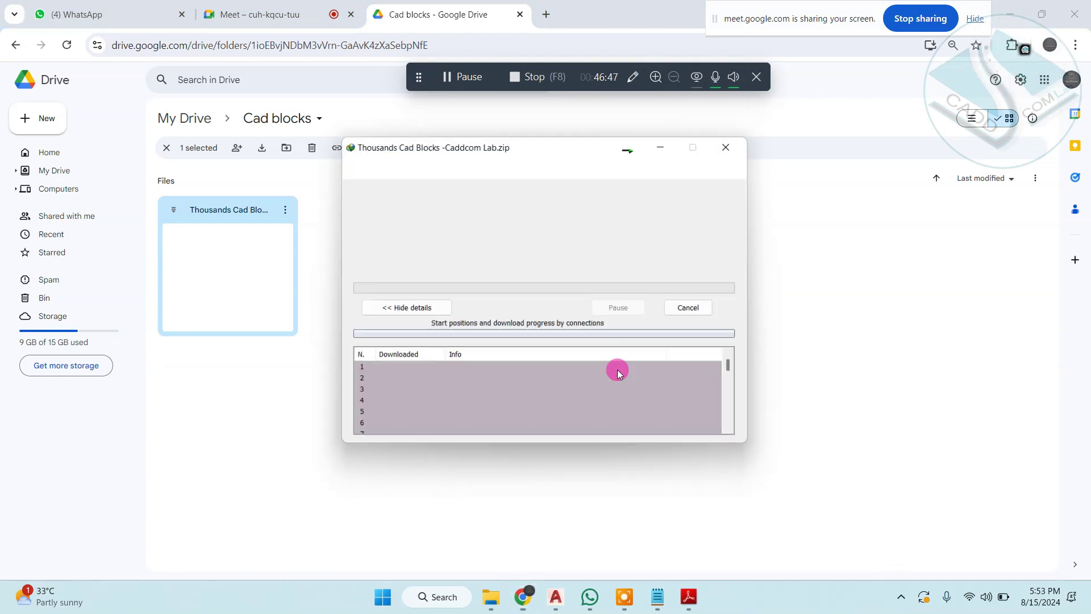
Step: Open Internet Download Manager and show the Compressed downloads folder that holds the CAD blocks archive
click(901, 596)
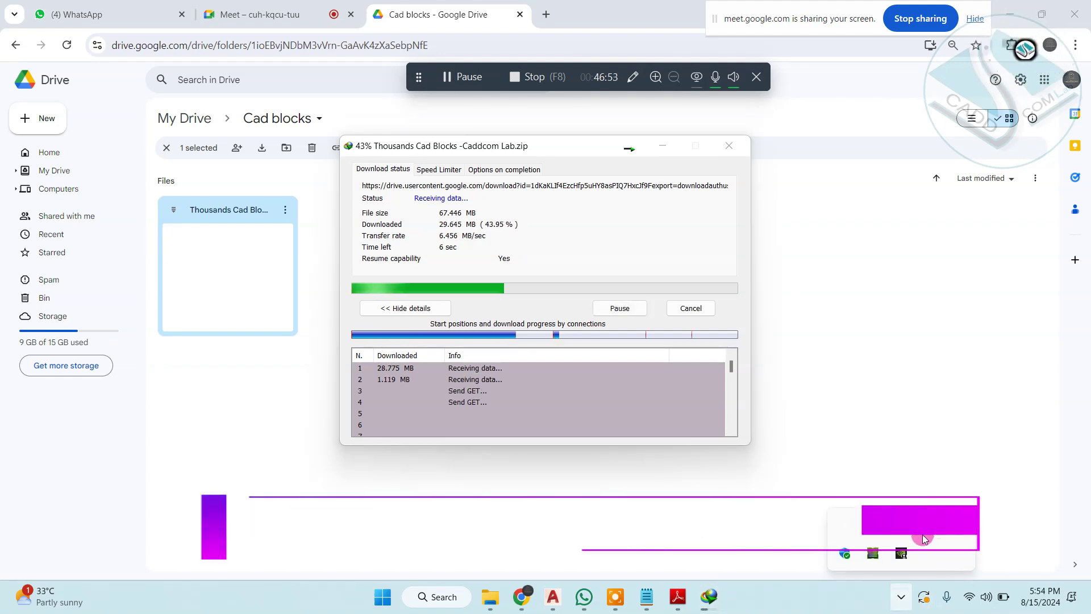
double_click(906, 525)
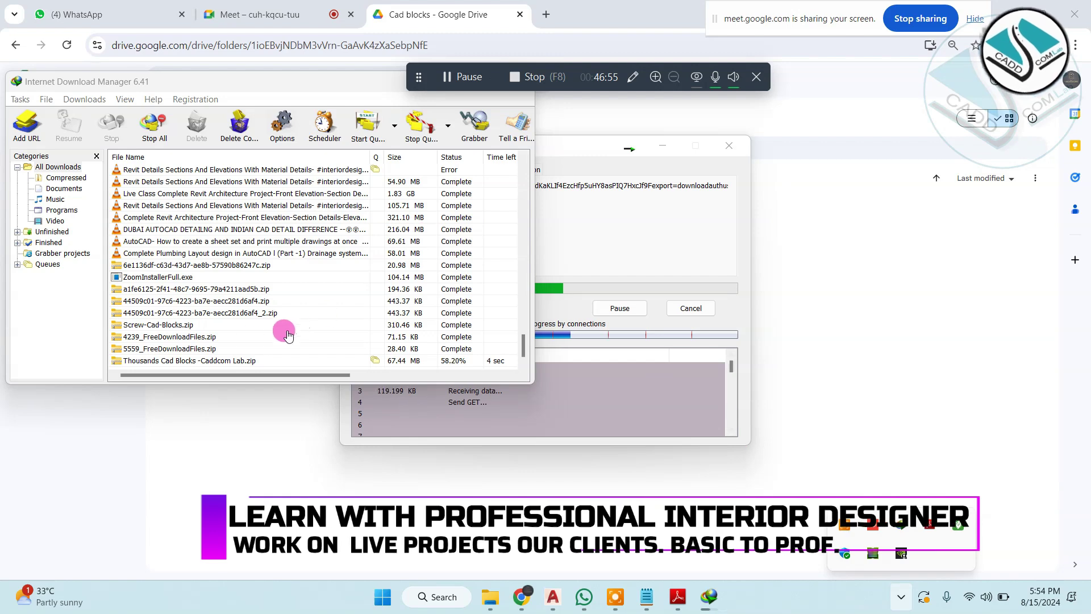
right_click(205, 348)
click(245, 138)
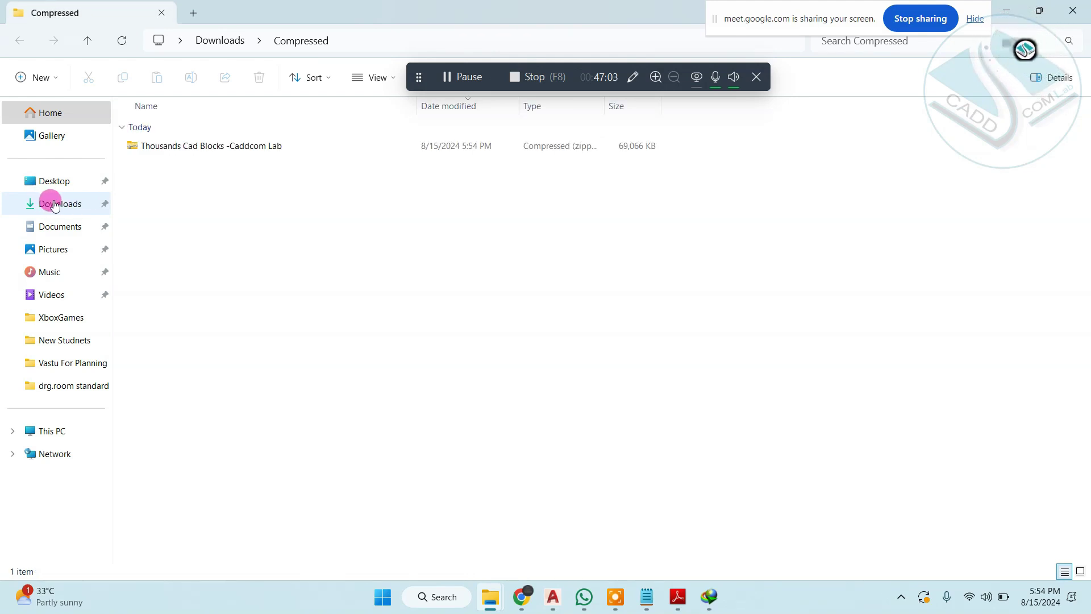
Step: Extract the Thousands Cad Blocks -Caddcom Lab archive to the suggested folder within Downloads\Compressed
click(193, 150)
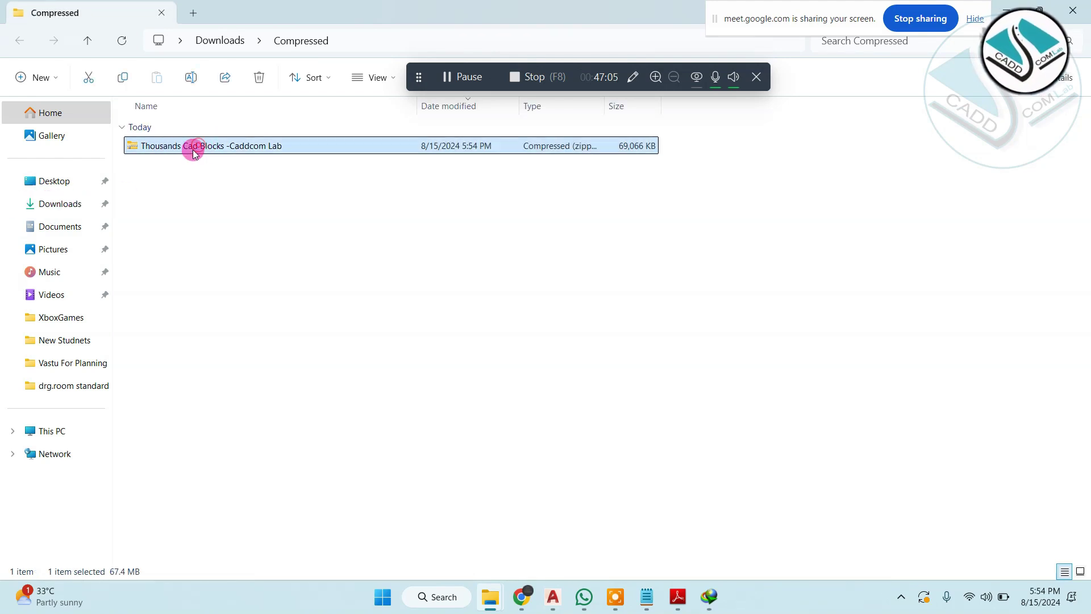
right_click(231, 150)
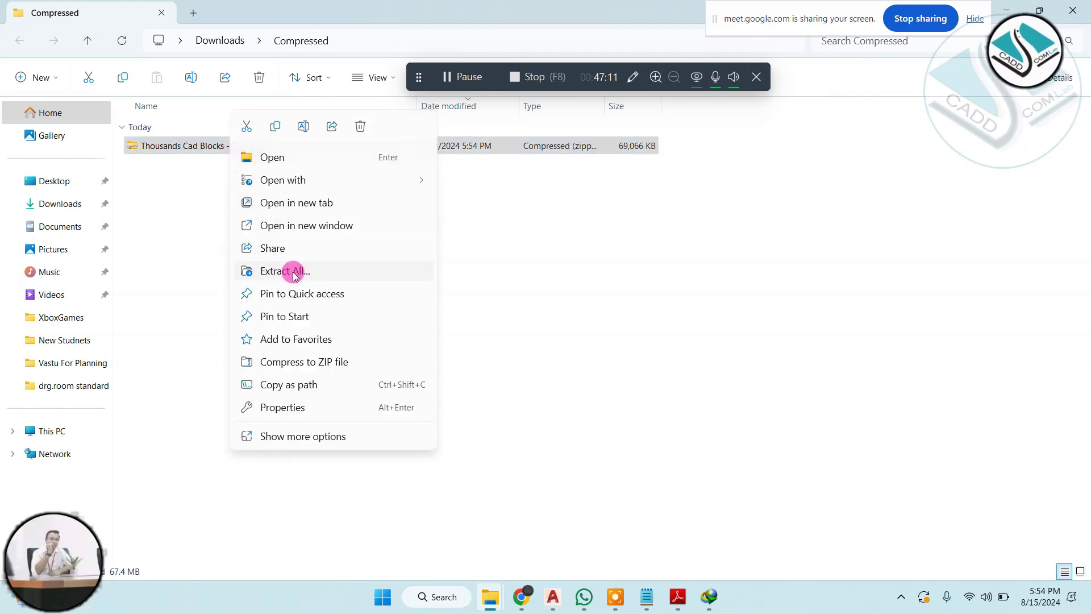
click(408, 41)
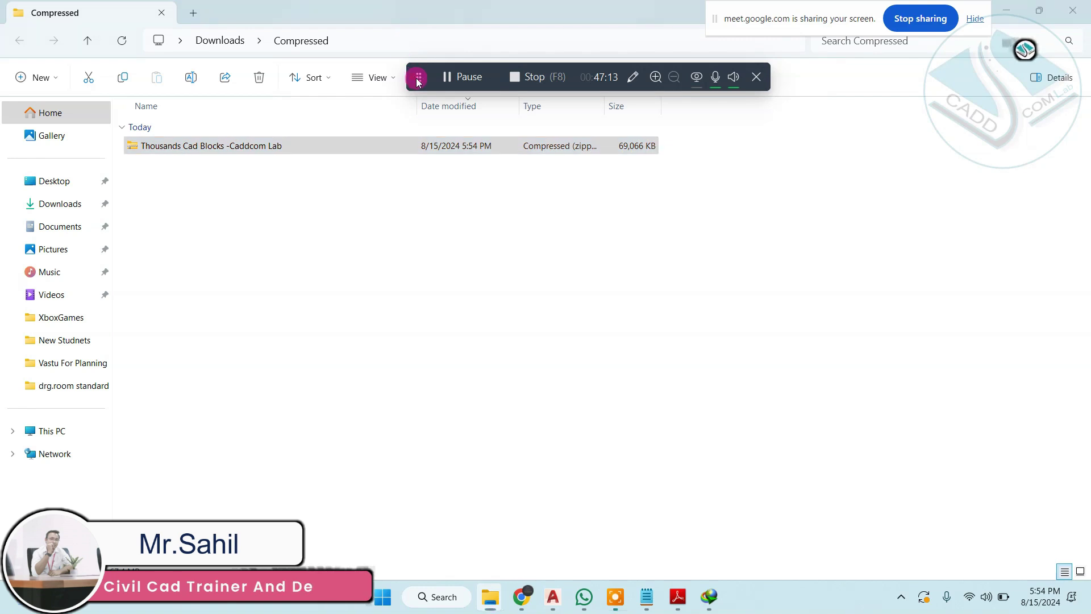
drag(418, 76, 414, 16)
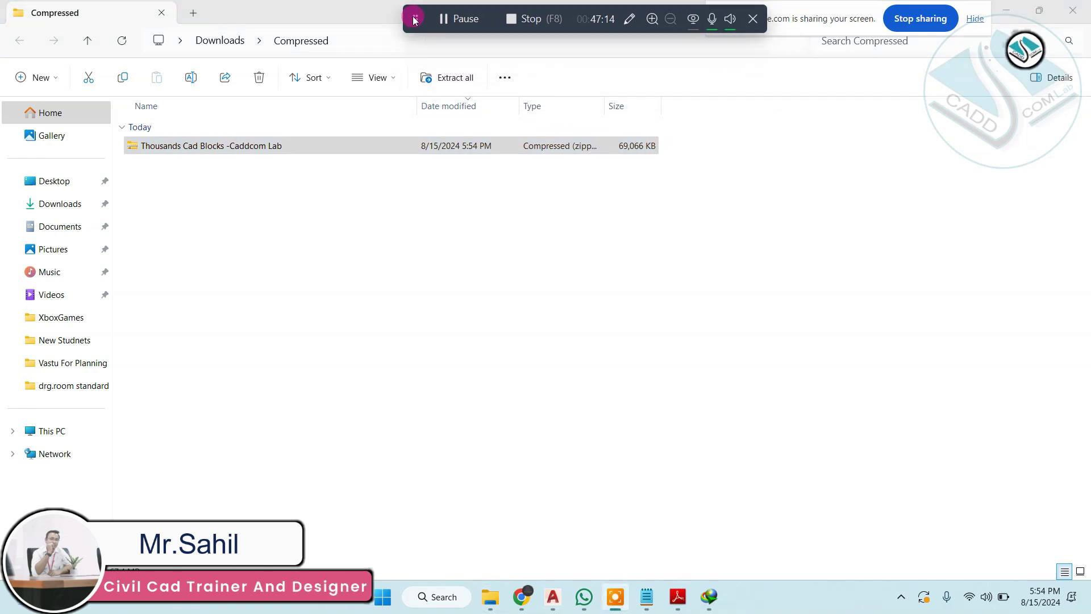
right_click(210, 147)
click(264, 270)
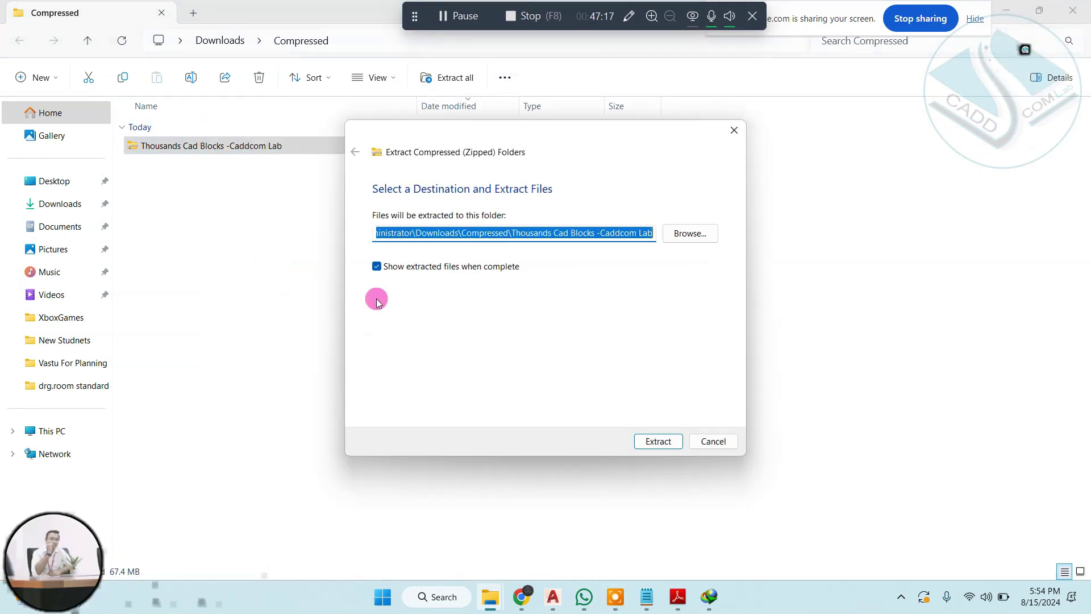
click(658, 441)
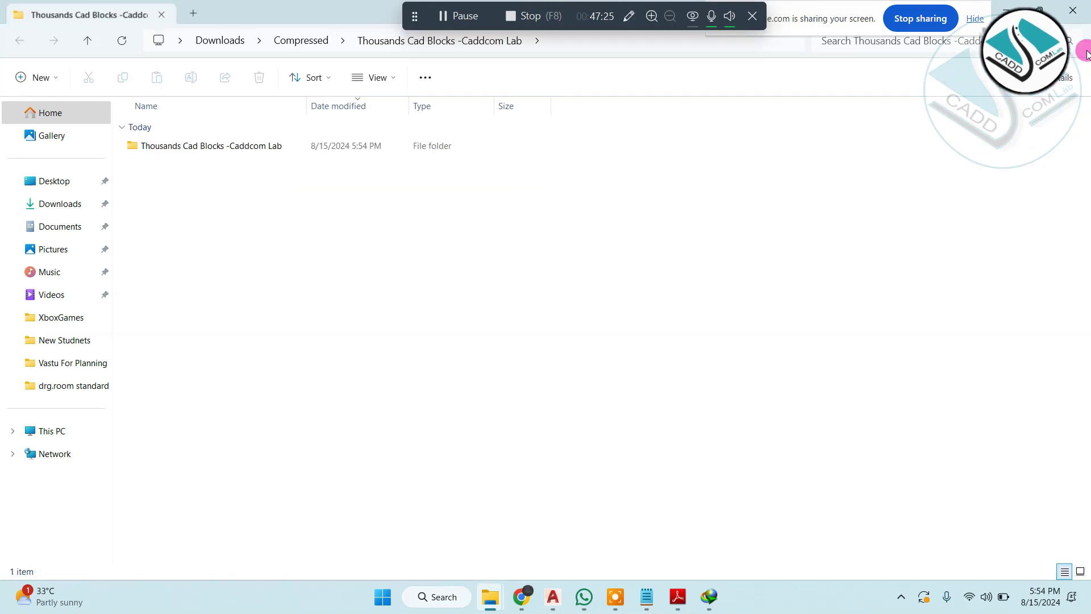
Step: Open the inner Thousands Cad Blocks -Caddcom Lab folder of the extracted files and display its block categories as large icons
click(1084, 17)
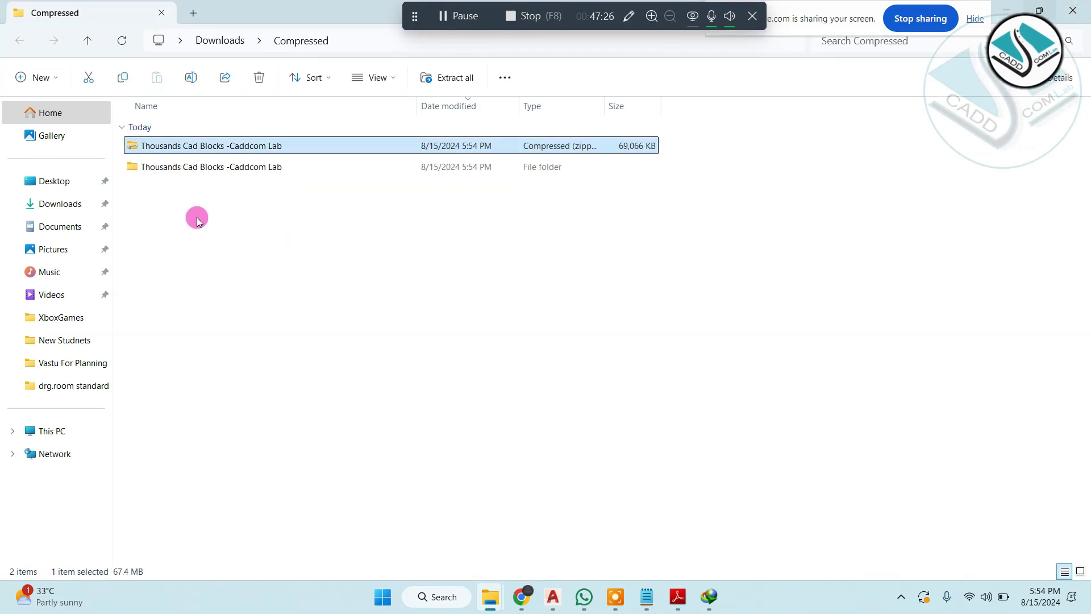
click(209, 170)
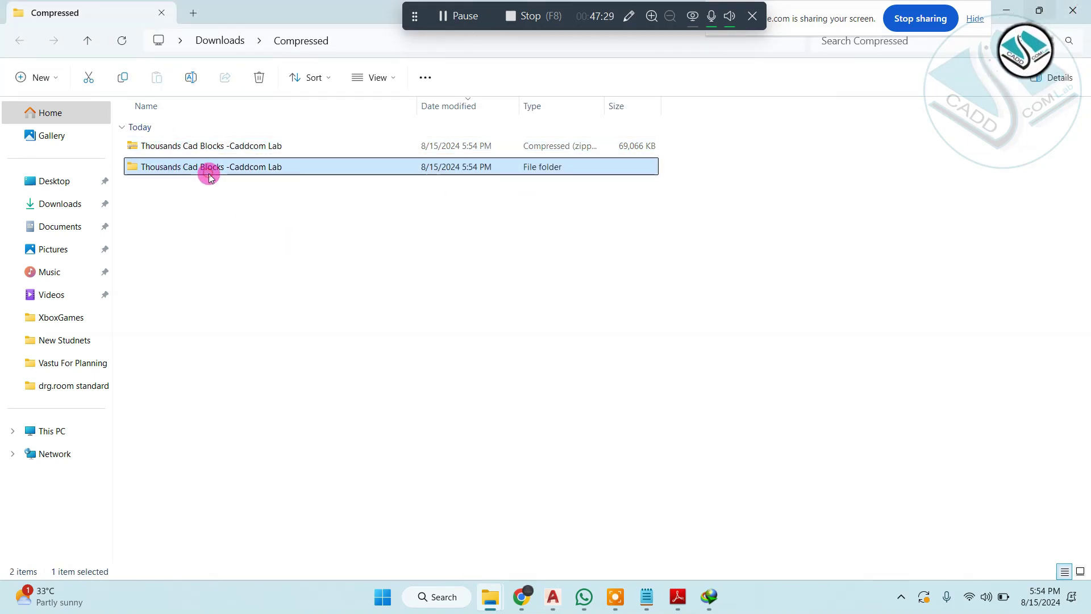
double_click(209, 170)
double_click(211, 148)
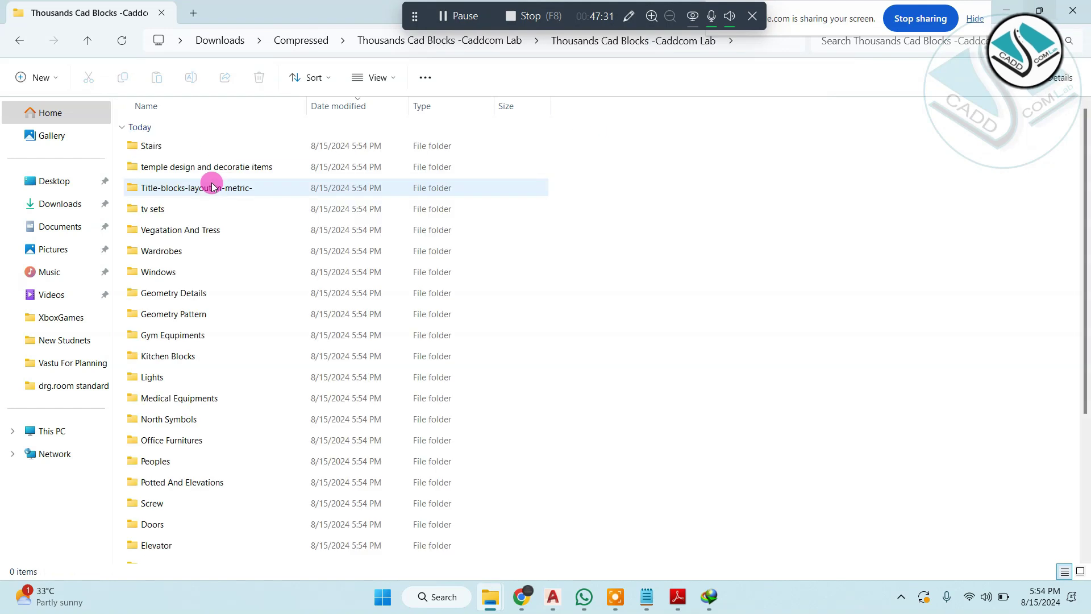
click(374, 77)
click(385, 127)
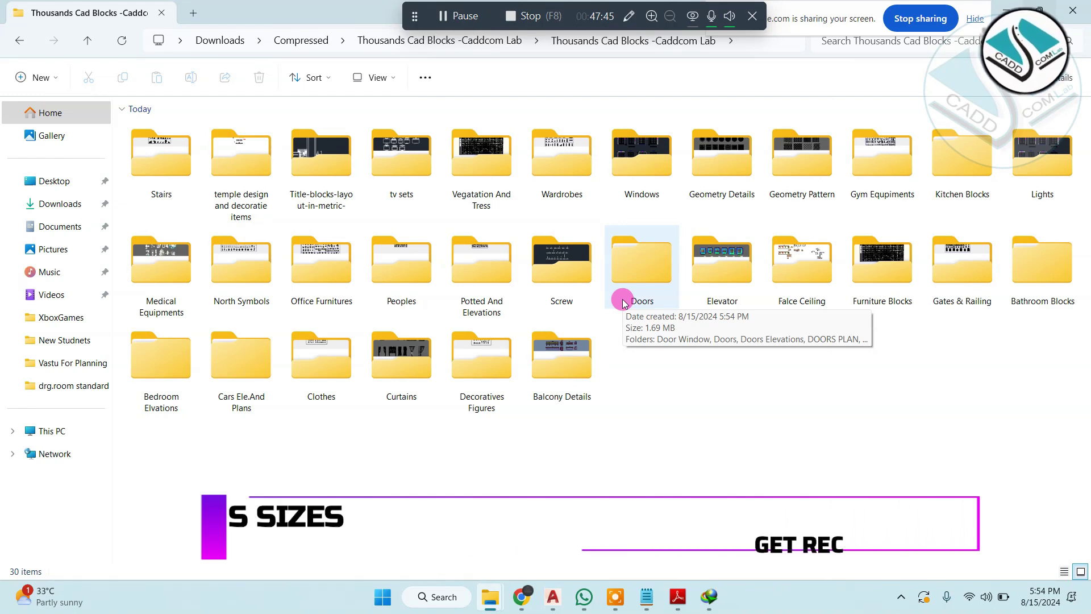
Step: Close the CAD blocks folder and Internet Download Manager, and switch back to AutoCAD
click(1072, 10)
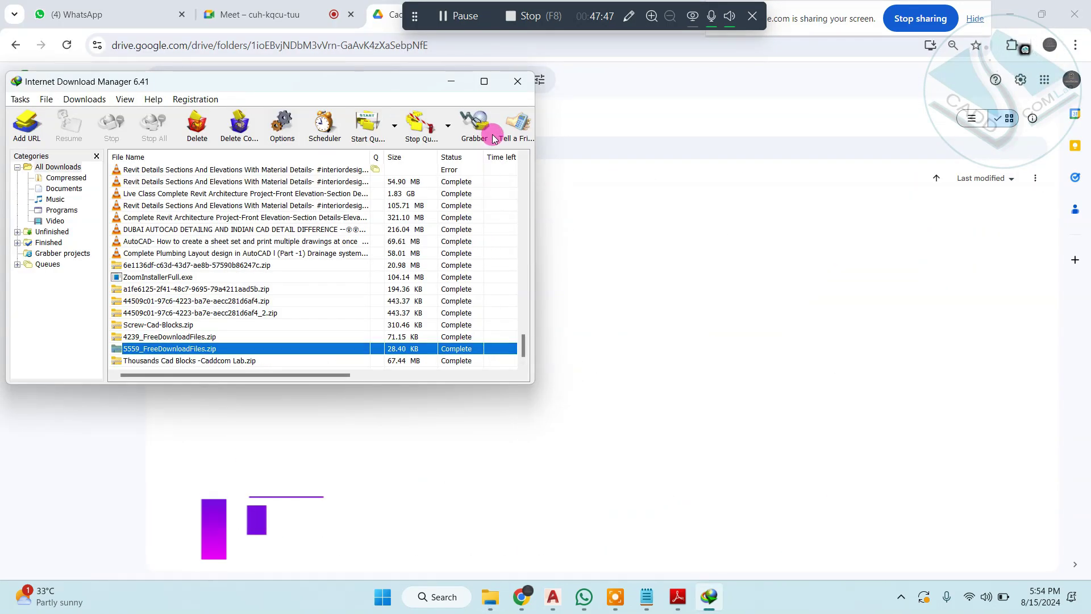
click(515, 91)
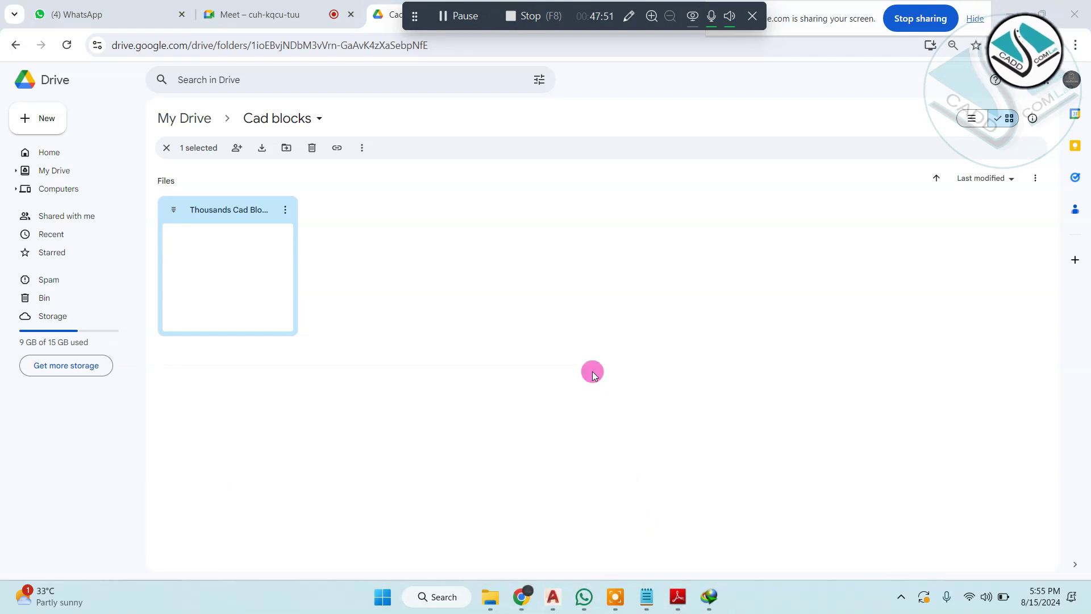
key(alt+Tab)
text(al)
key(Return)
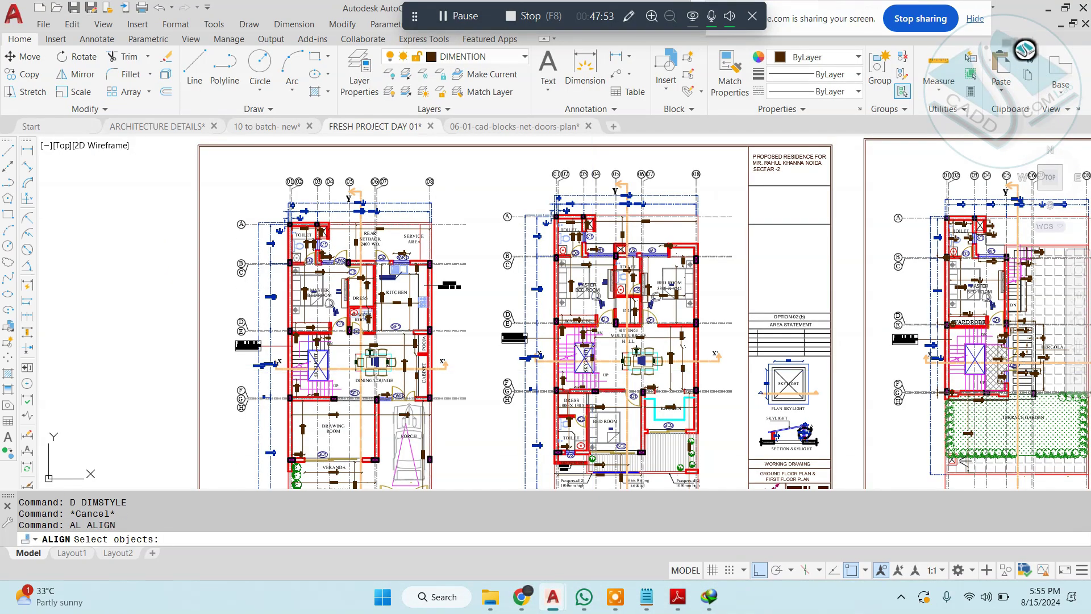
key(Escape)
key(Escape)
Step: Open the Layer Properties Manager and bring up its Layer States Manager
text(LA)
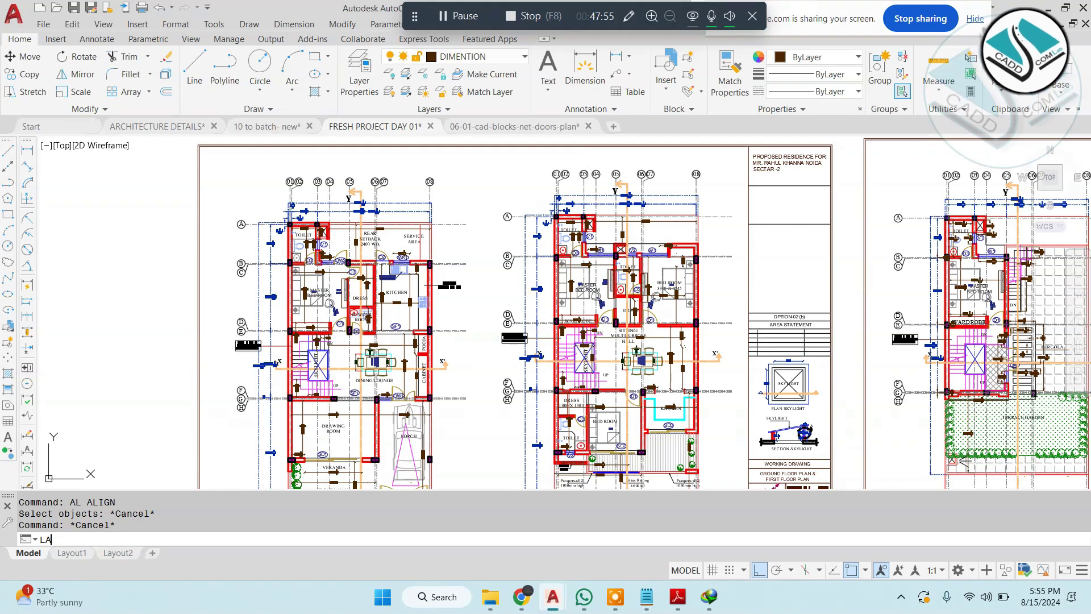
key(Return)
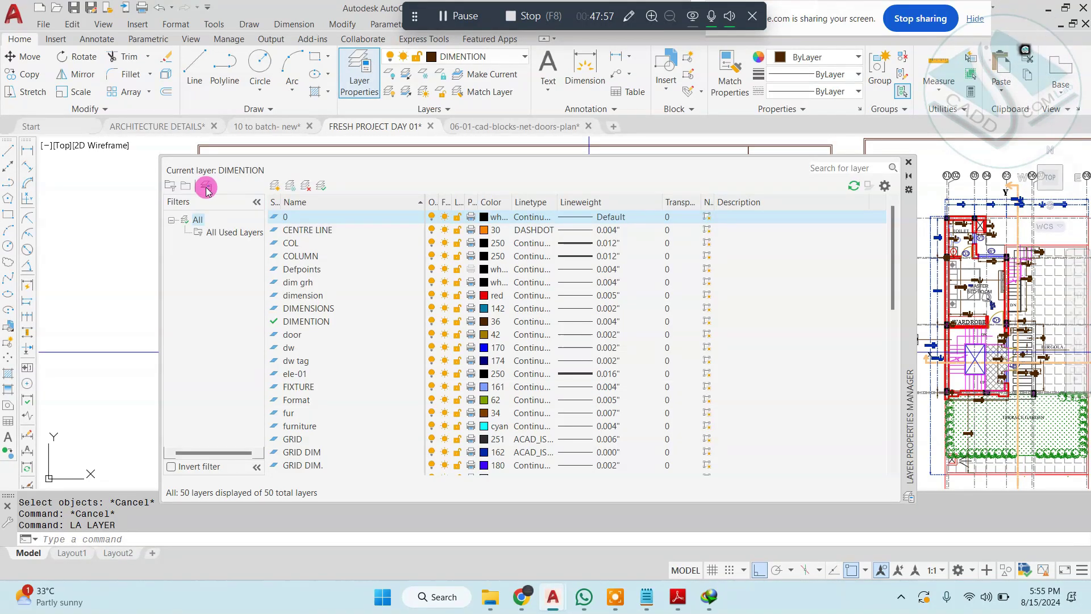
click(206, 187)
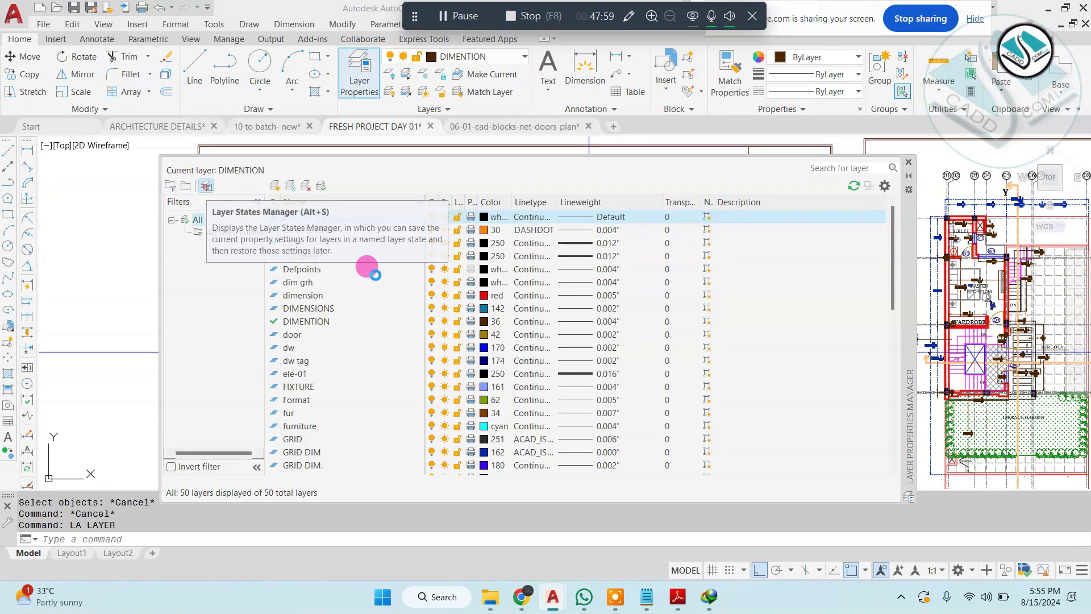
click(639, 343)
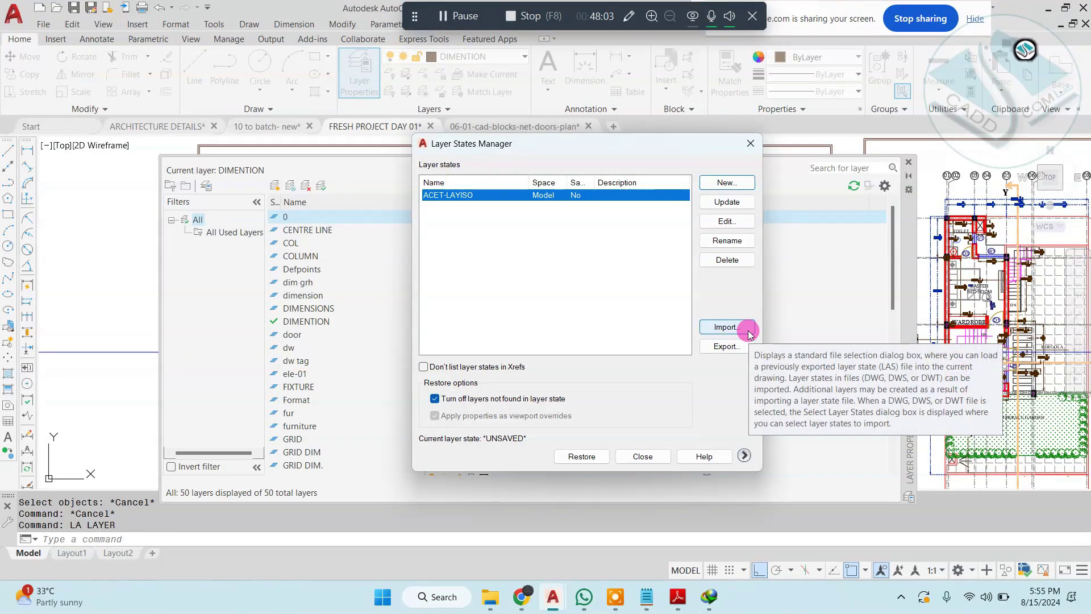
Step: Import the ACET-LAYISO layer state from the Desktop, restore it, and close the Layer States Manager
click(725, 327)
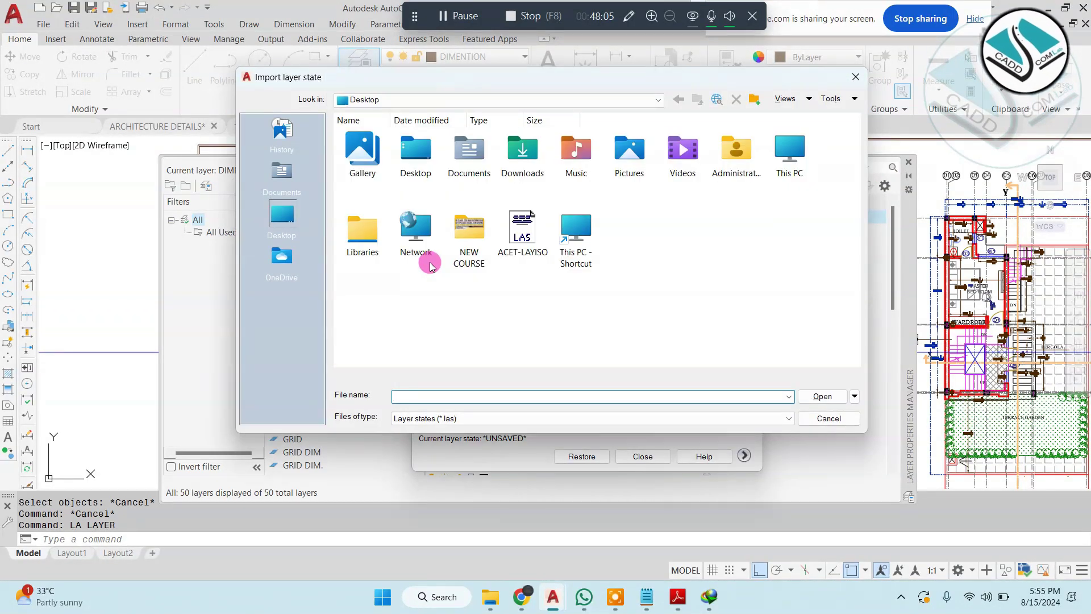
click(519, 234)
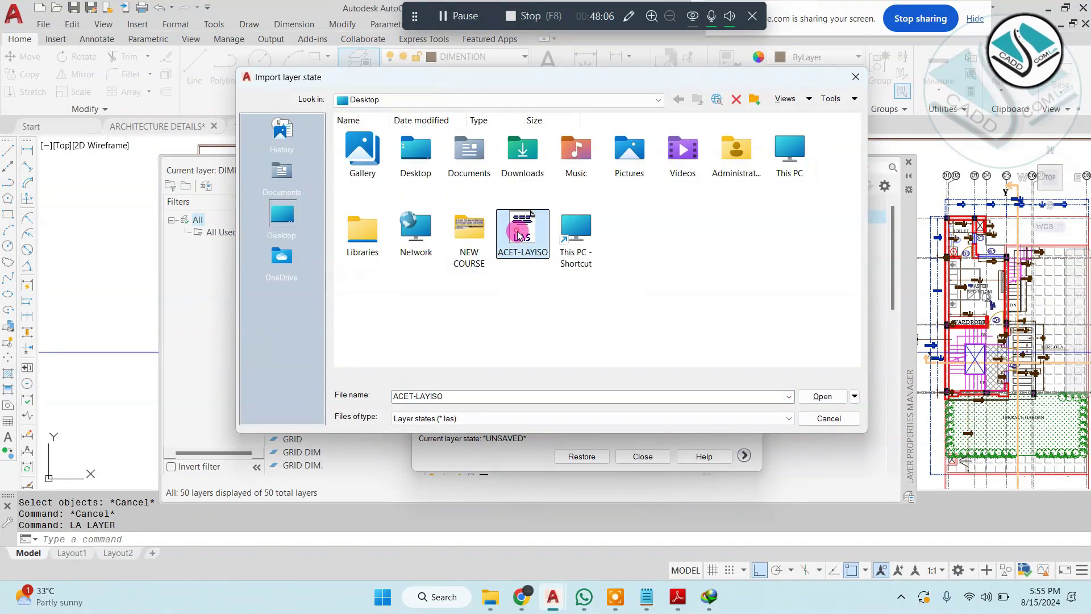
click(819, 396)
click(571, 306)
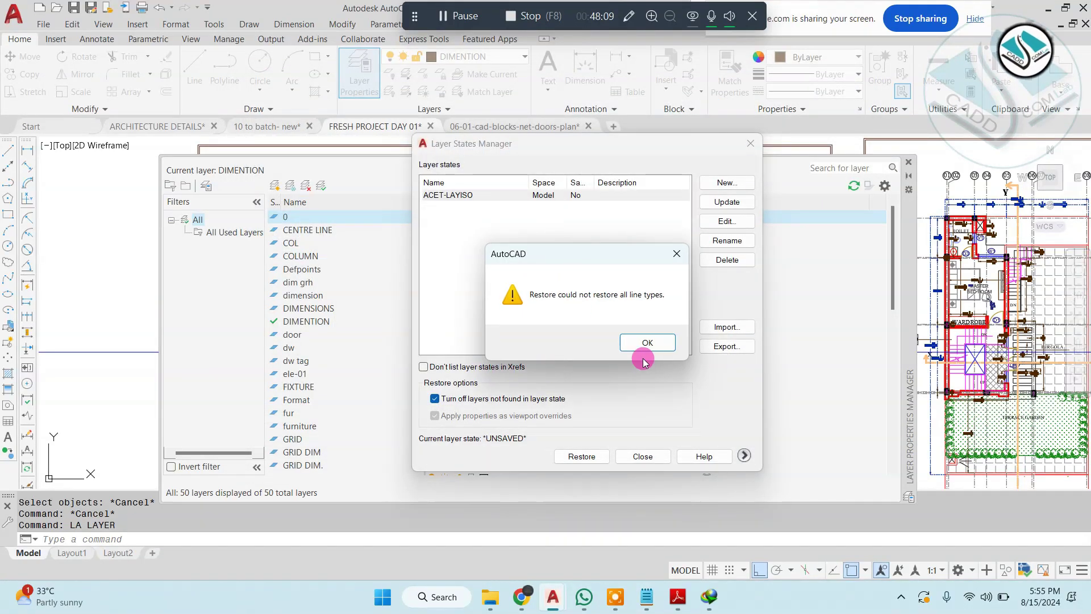
click(650, 348)
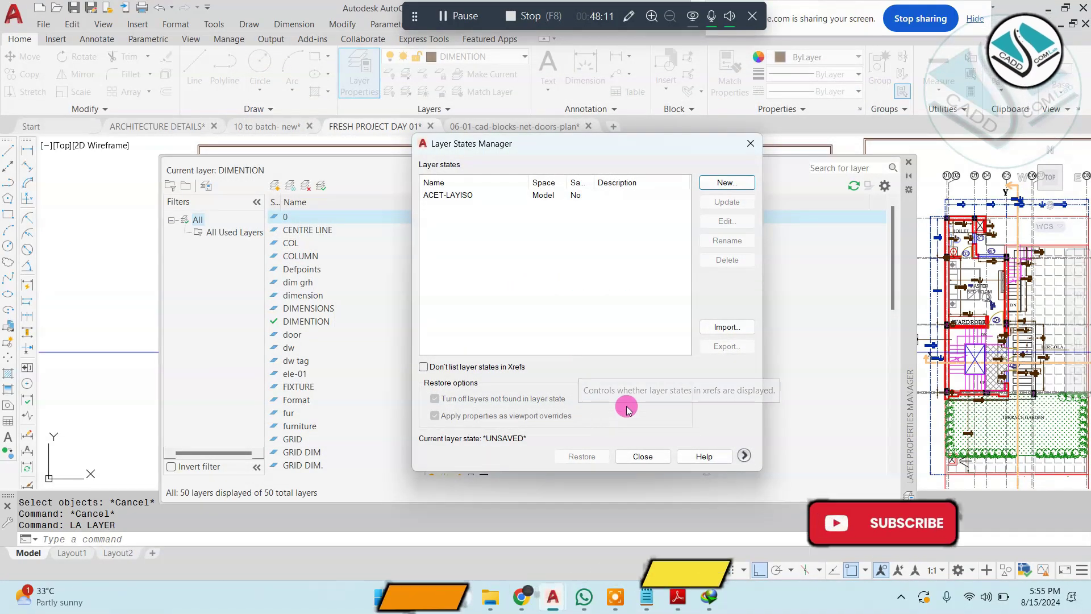
click(642, 456)
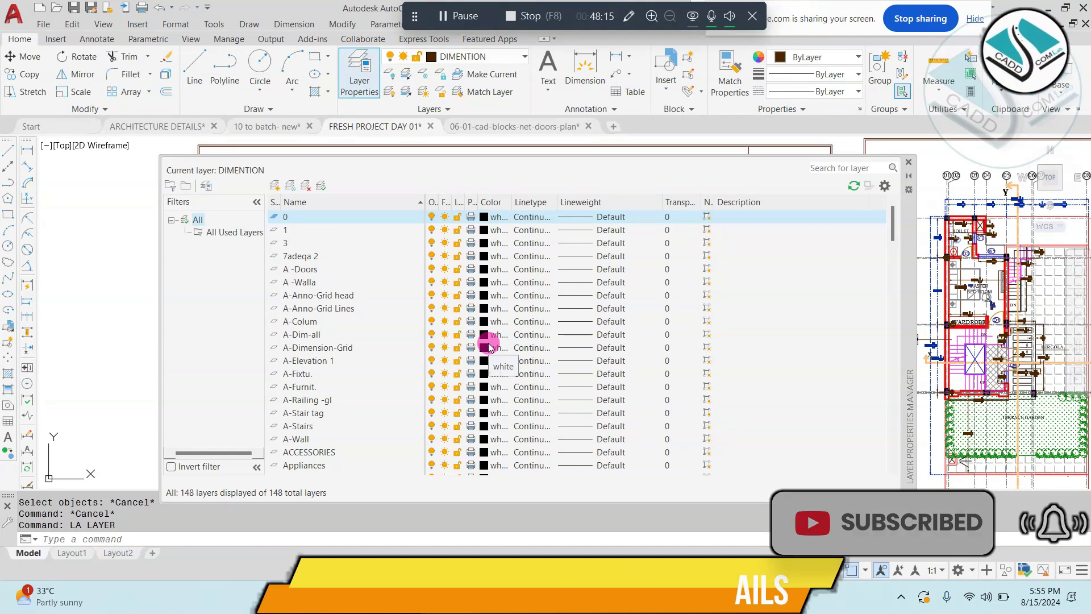
Step: Reopen the layer state import dialog from the Layer States Manager and point out the Layer states (*.las) file type
click(208, 186)
click(724, 327)
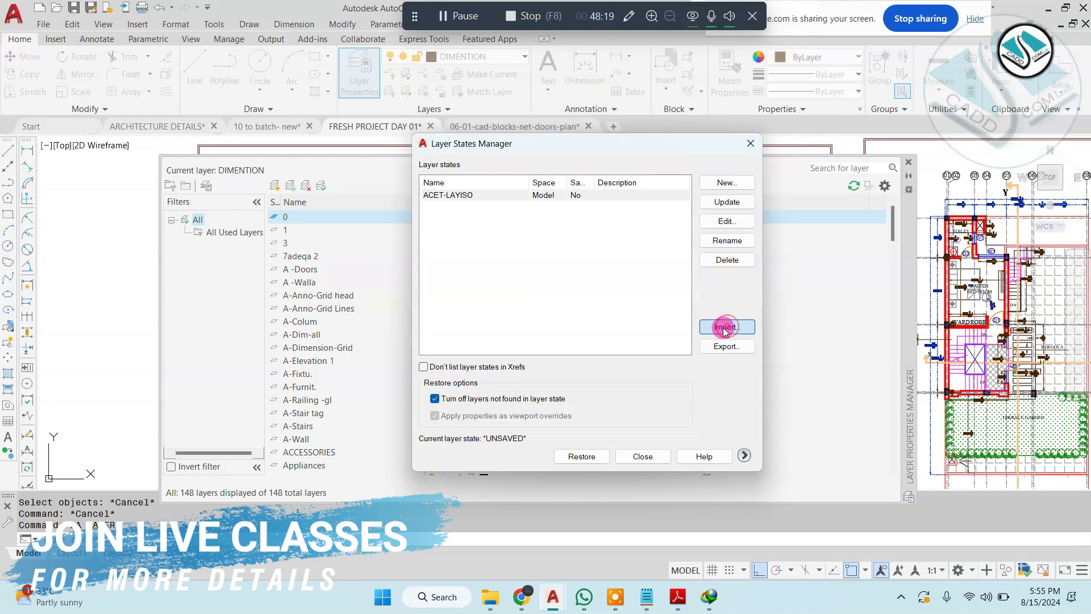
click(628, 23)
click(1056, 306)
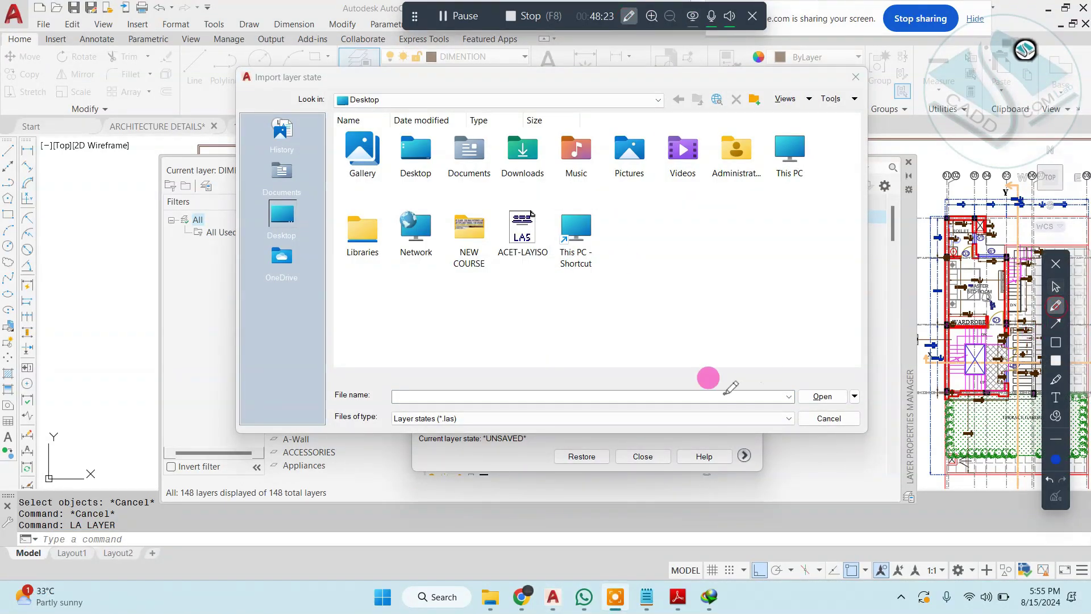
mouse_move(392, 404)
mouse_down()
mouse_move(316, 410)
mouse_move(494, 430)
mouse_move(393, 405)
mouse_up()
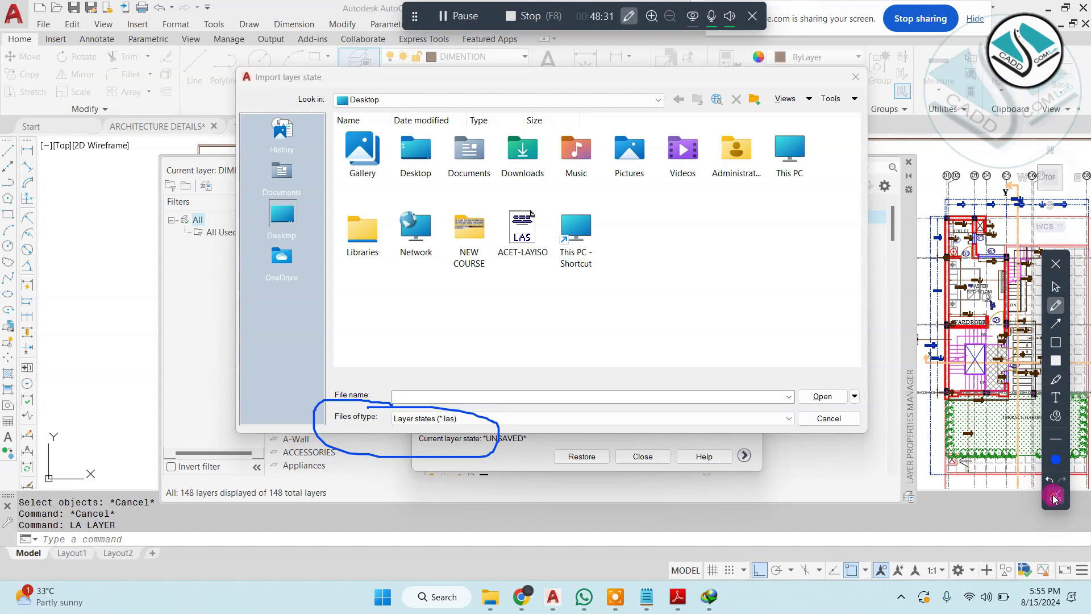
click(1054, 499)
click(1056, 286)
Step: Filter the import dialog to Drawing (*.dwg) files, and set the file type back to Layer states (*.las)
click(453, 418)
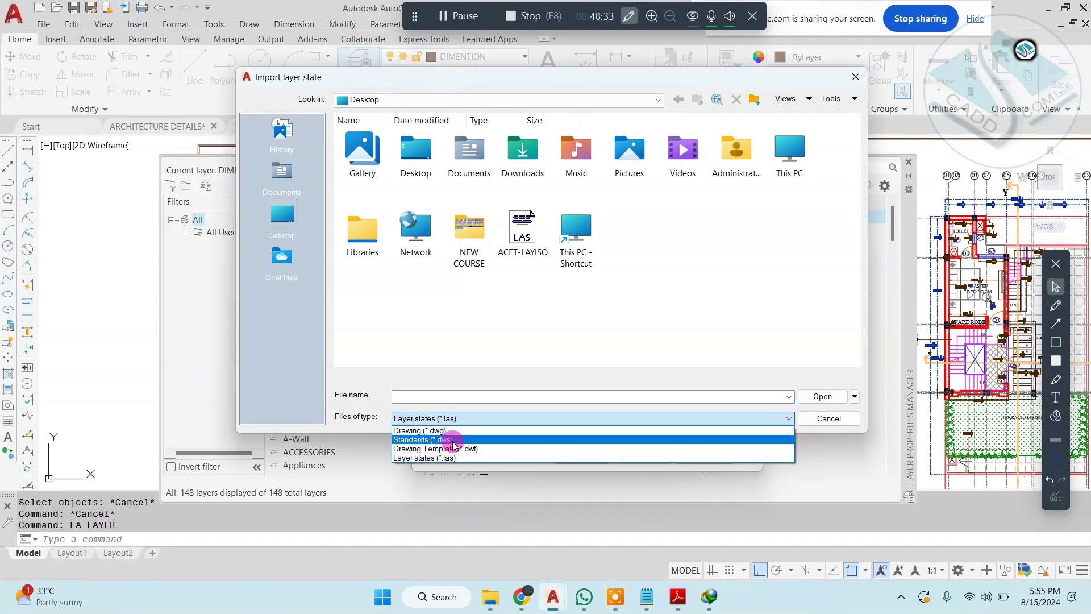
click(452, 431)
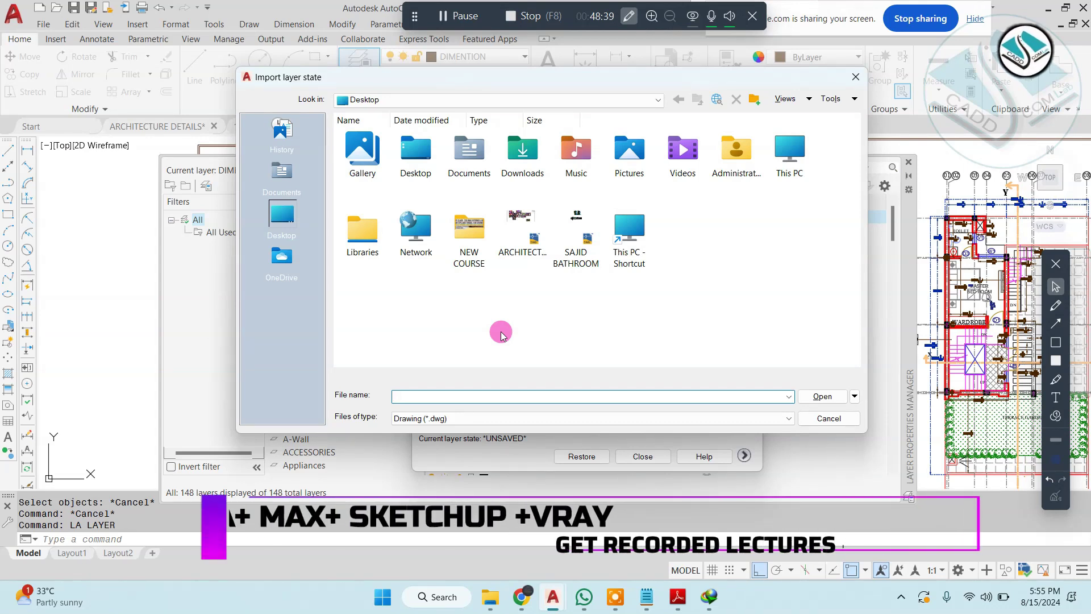
click(445, 419)
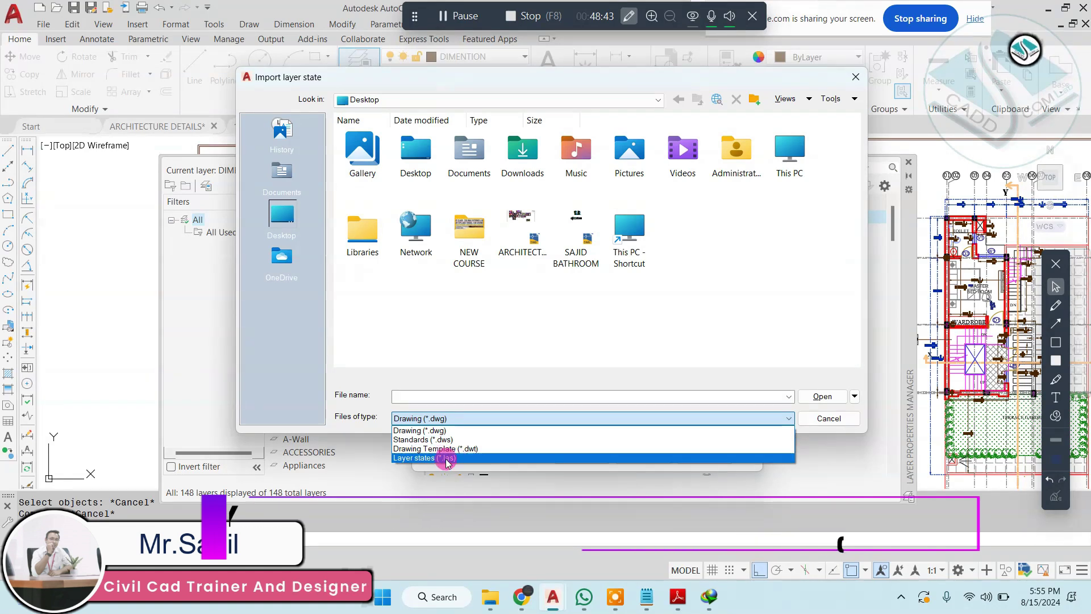
click(445, 459)
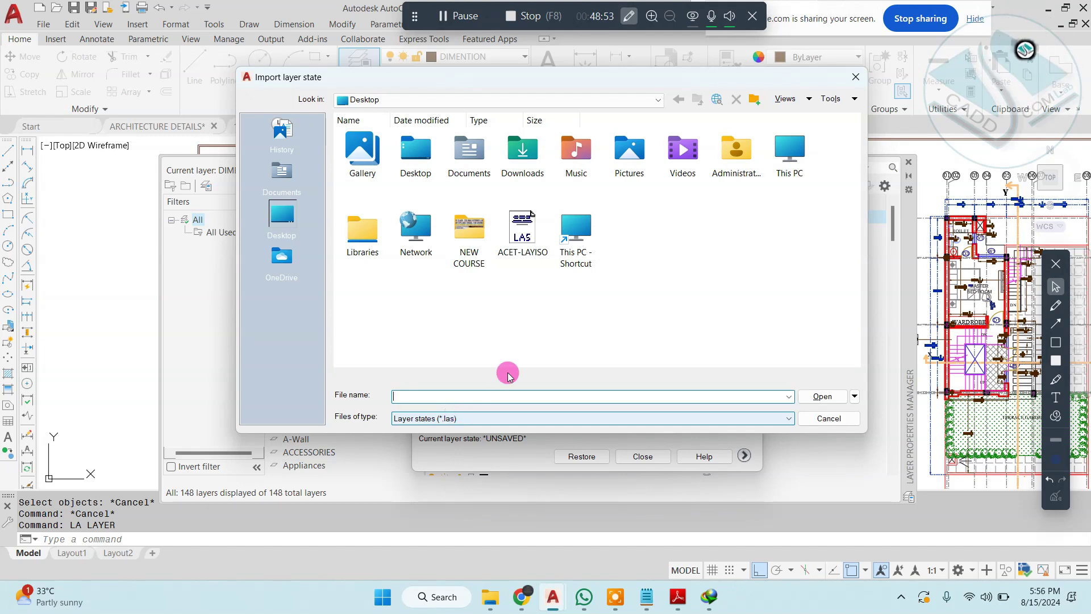
Step: Import the ACET-LAYISO layer state file again and close the Layer States Manager and Layer Properties Manager
click(515, 233)
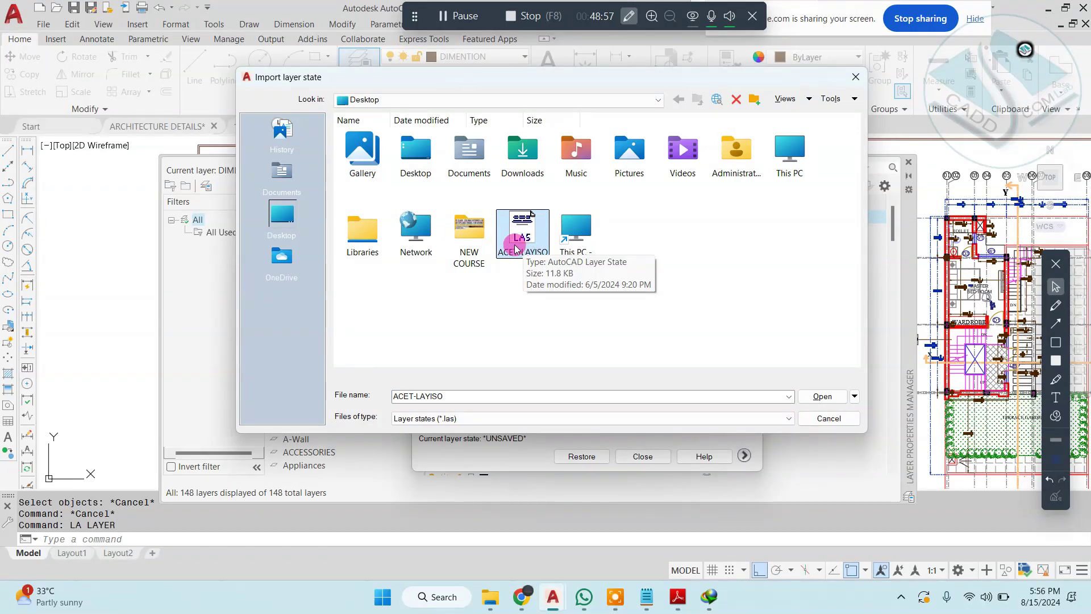
key(Return)
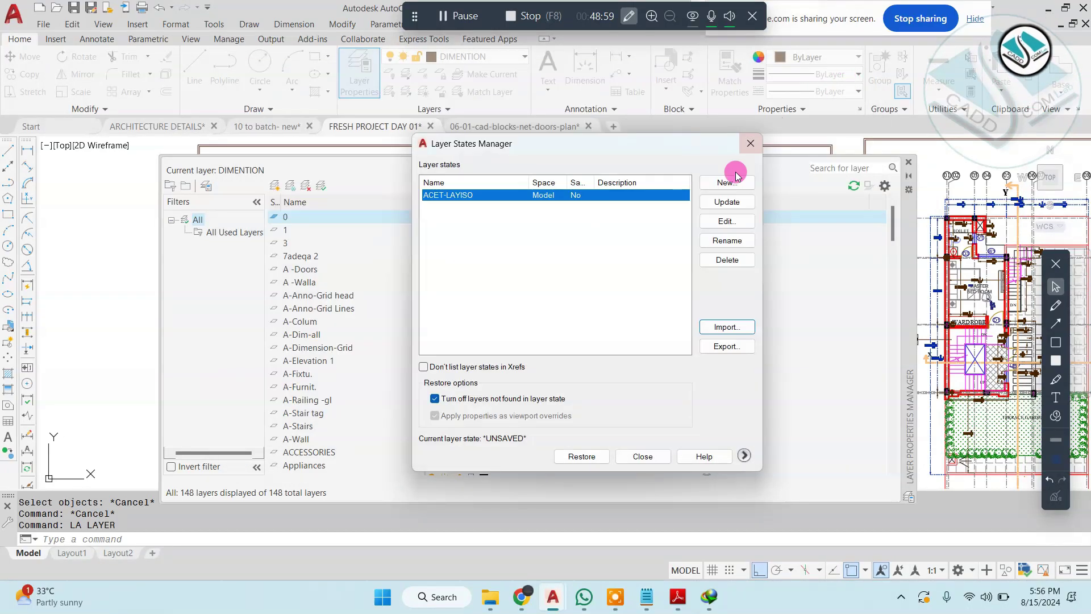
click(750, 143)
click(908, 162)
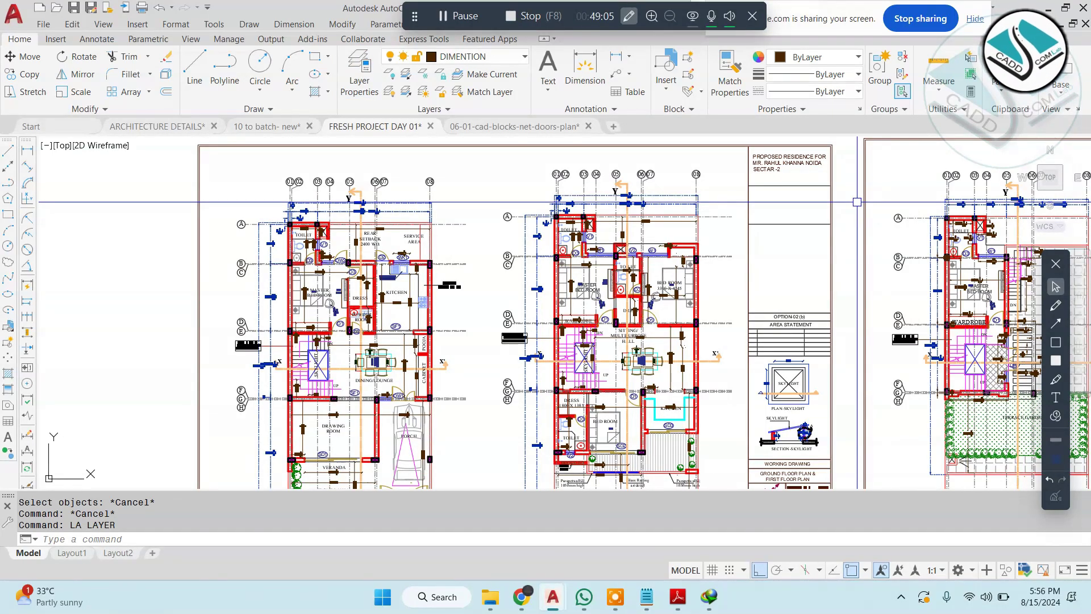
mouse_move(605, 285)
middle_down()
mouse_move(534, 265)
mouse_move(583, 278)
middle_up()
scroll(534, 264, up, 2)
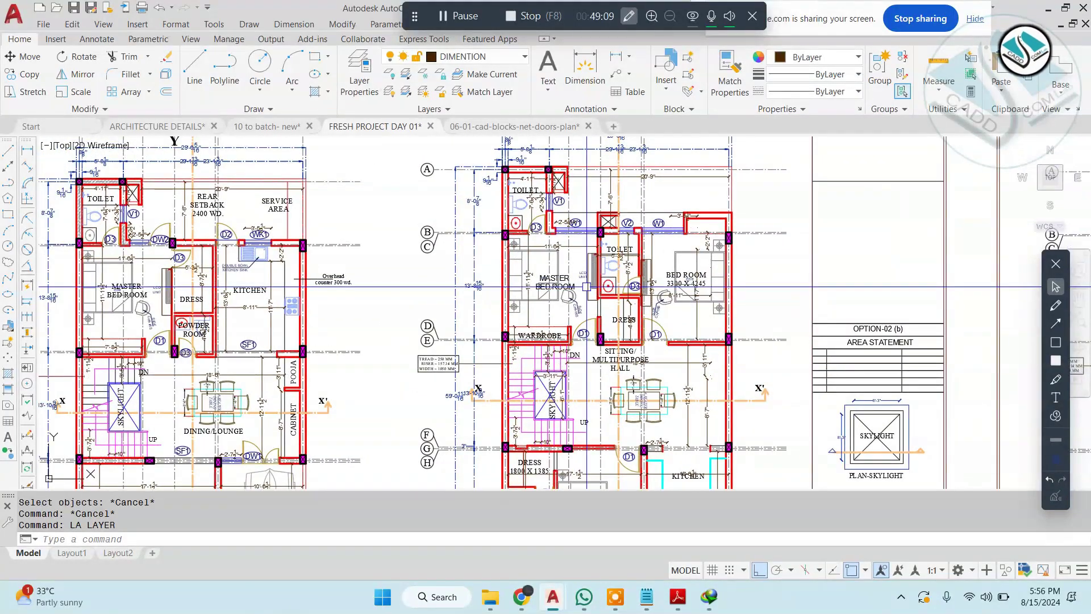